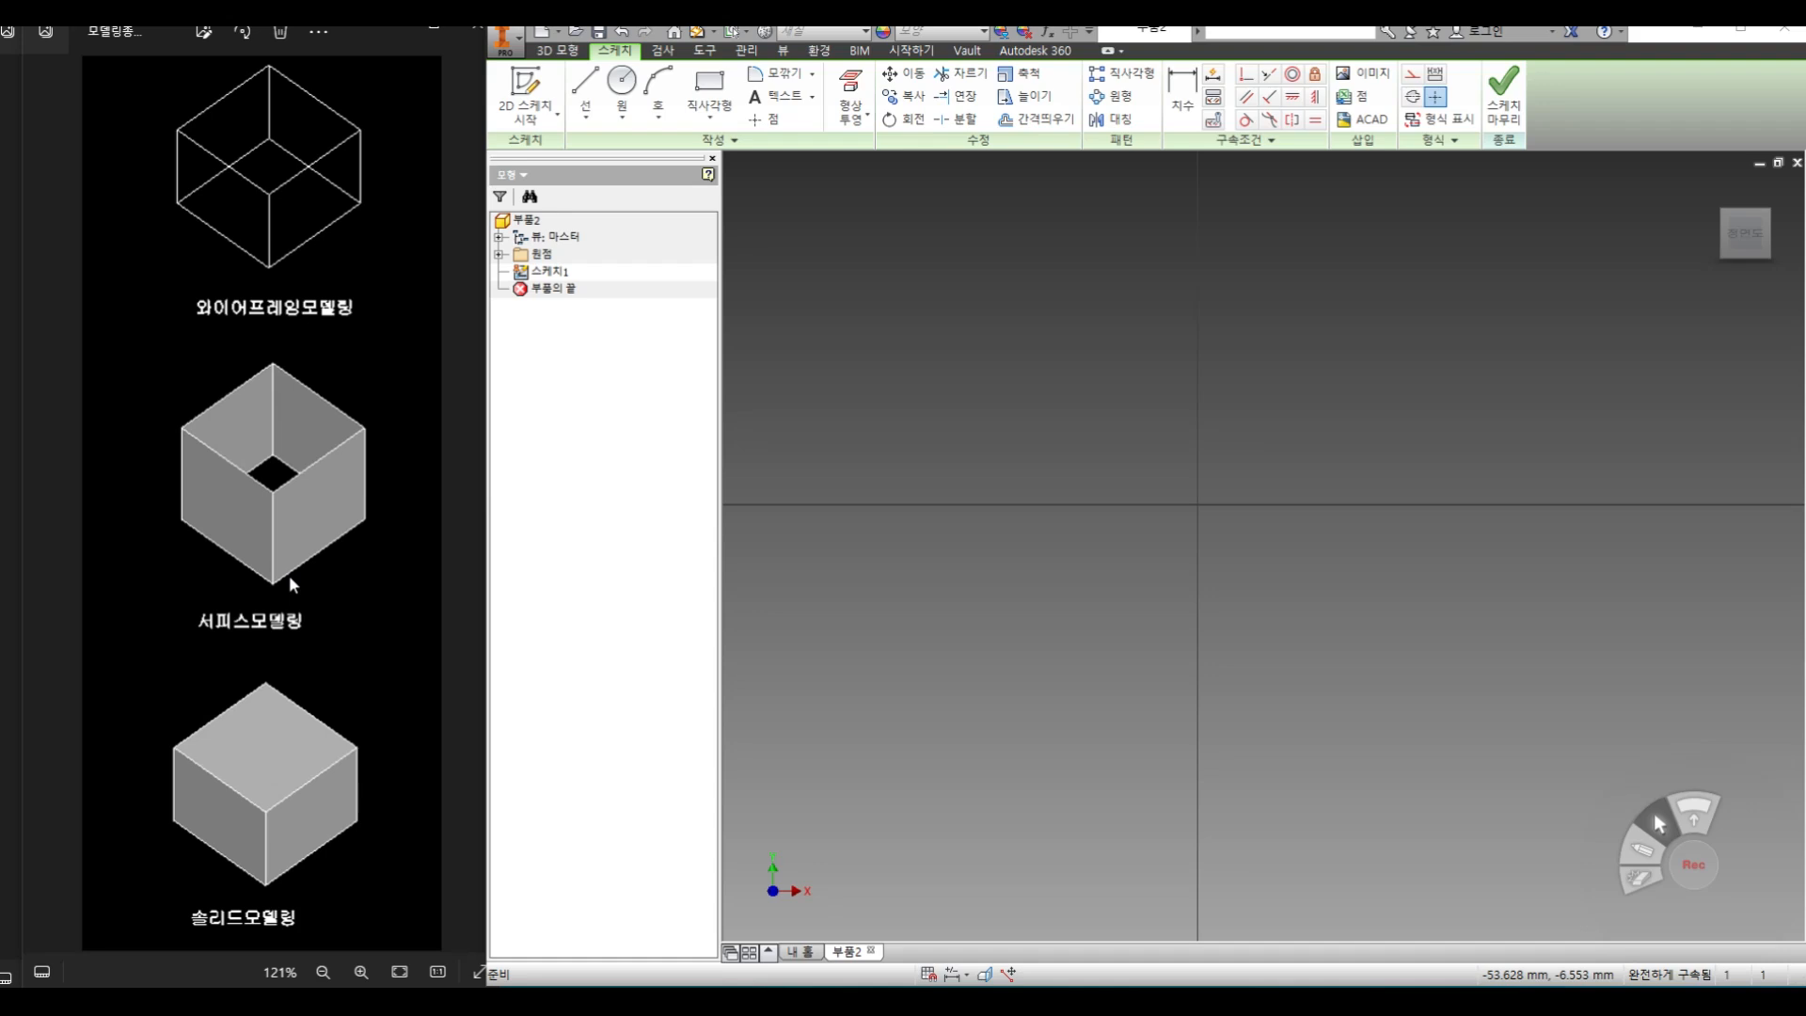
Draw a two-point rectangle about 34 mm wide that encloses the sketch origin
{"action": "left_click", "coordinate": [704, 94]}
{"action": "left_click", "coordinate": [889, 306]}
{"action": "left_click", "coordinate": [1355, 639]}
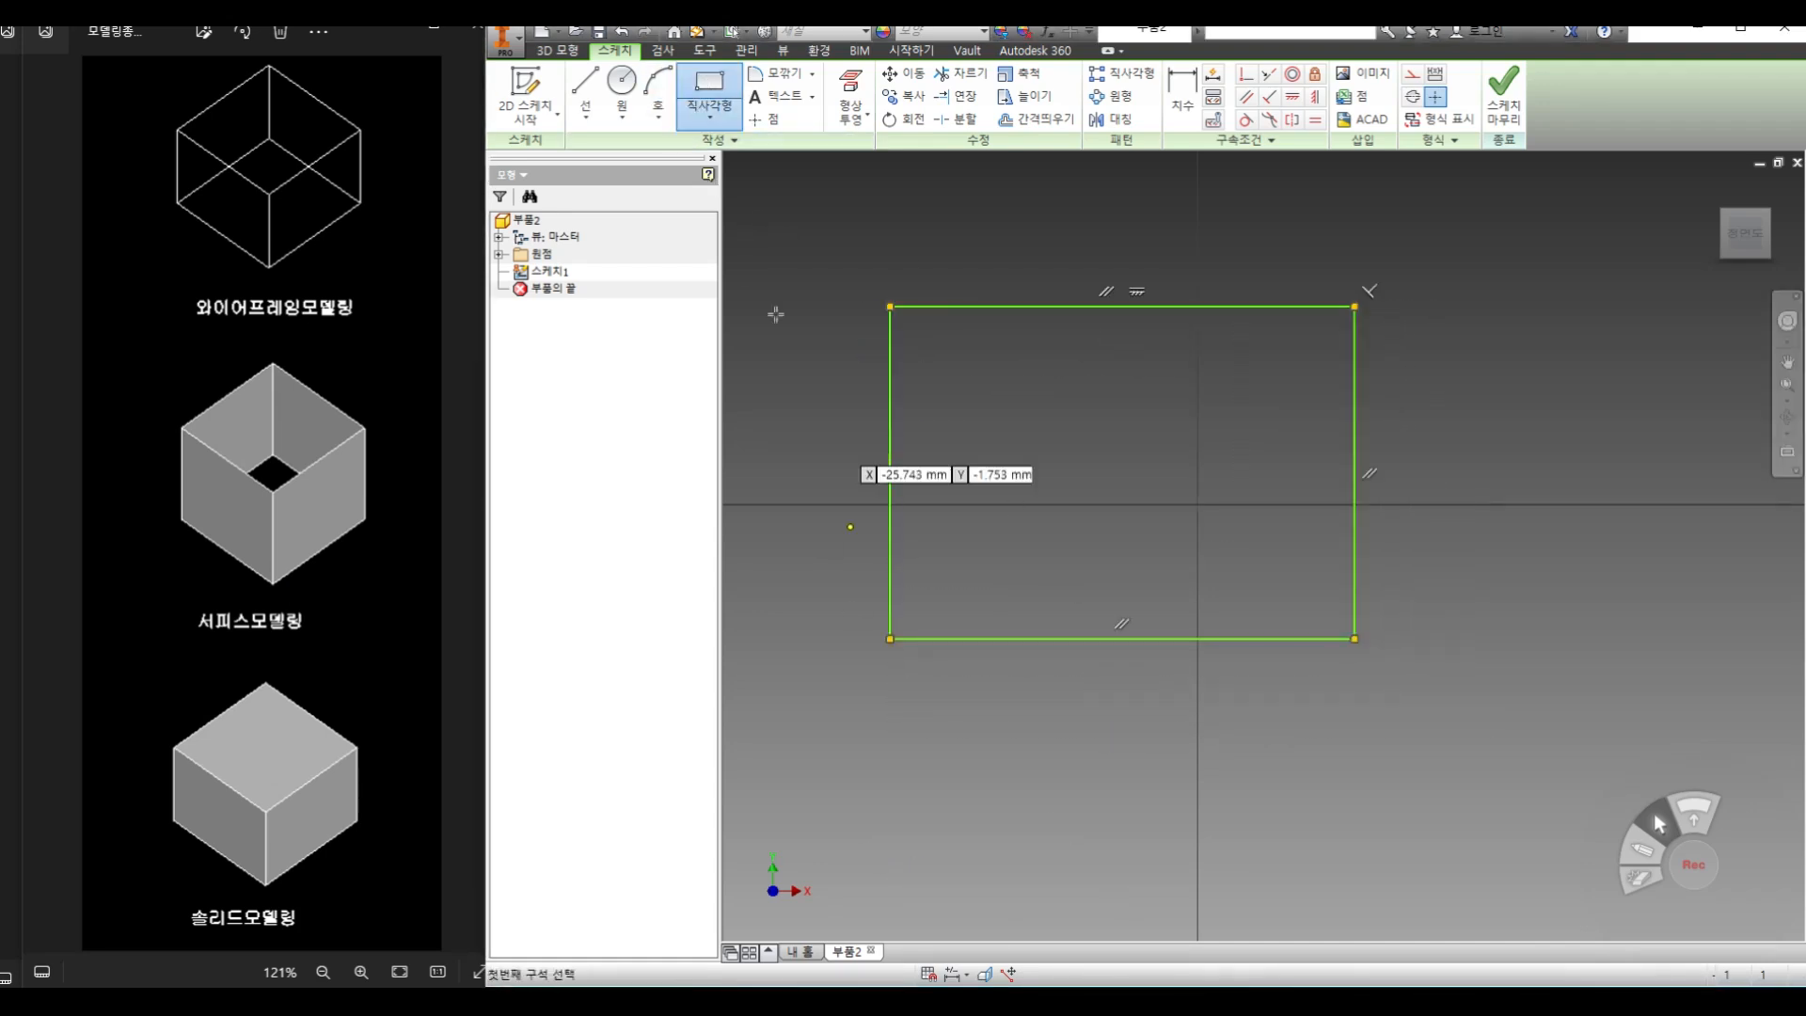
Dimension the rectangle 30 mm wide and 20 mm high, and finish the sketch
{"action": "left_click", "coordinate": [1191, 105]}
{"action": "left_click", "coordinate": [1159, 306]}
{"action": "left_click", "coordinate": [1114, 249]}
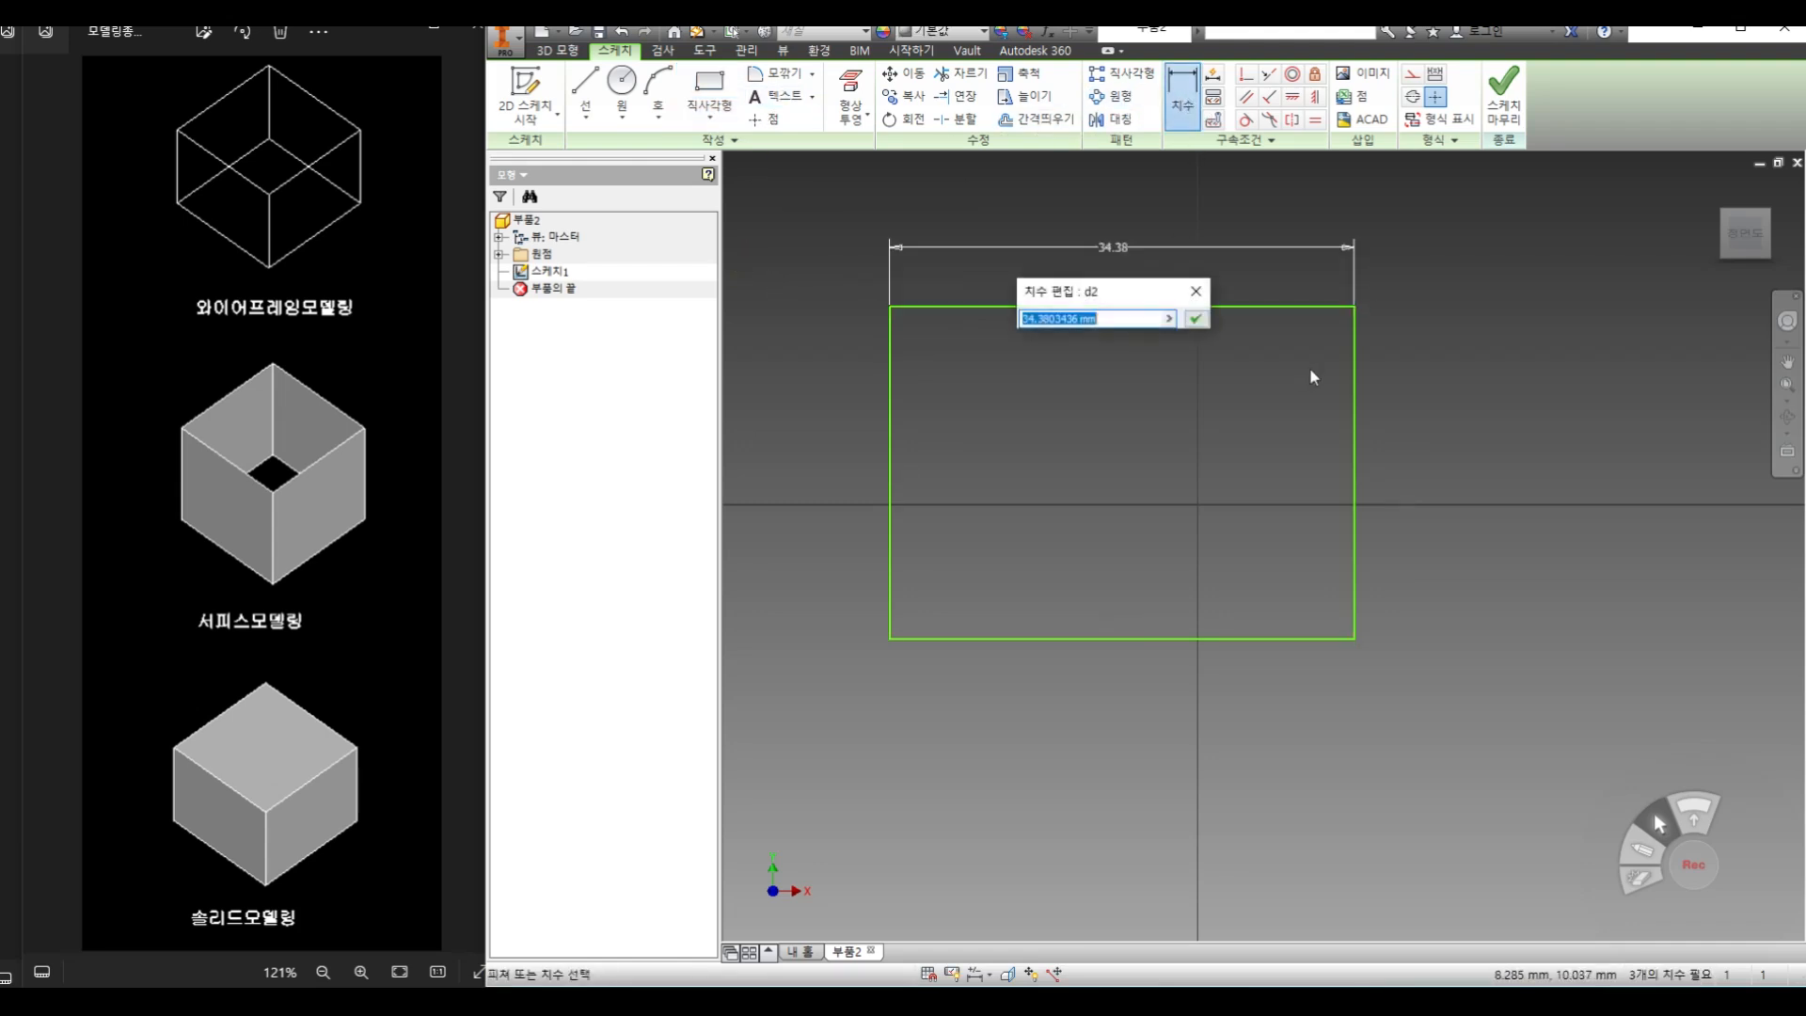
{"action": "type", "text": "30"}
{"action": "key", "text": "Return"}
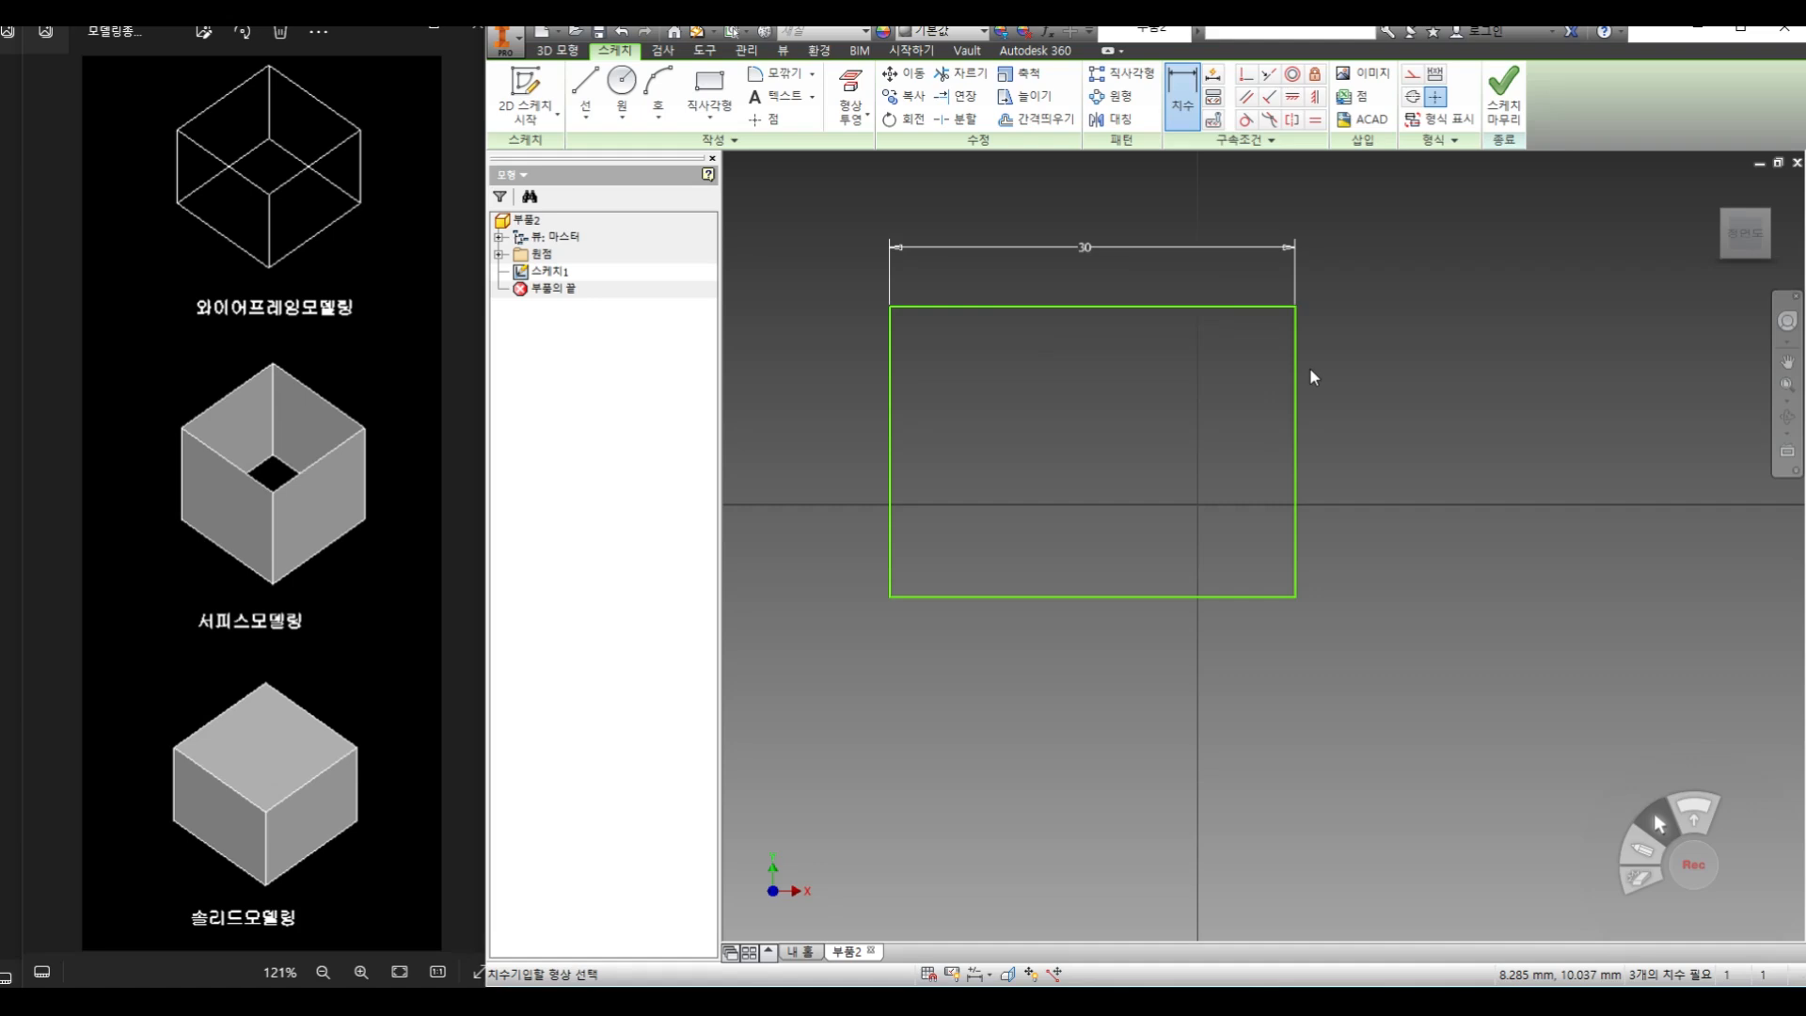
{"action": "left_click", "coordinate": [1296, 376]}
{"action": "left_click", "coordinate": [1390, 393]}
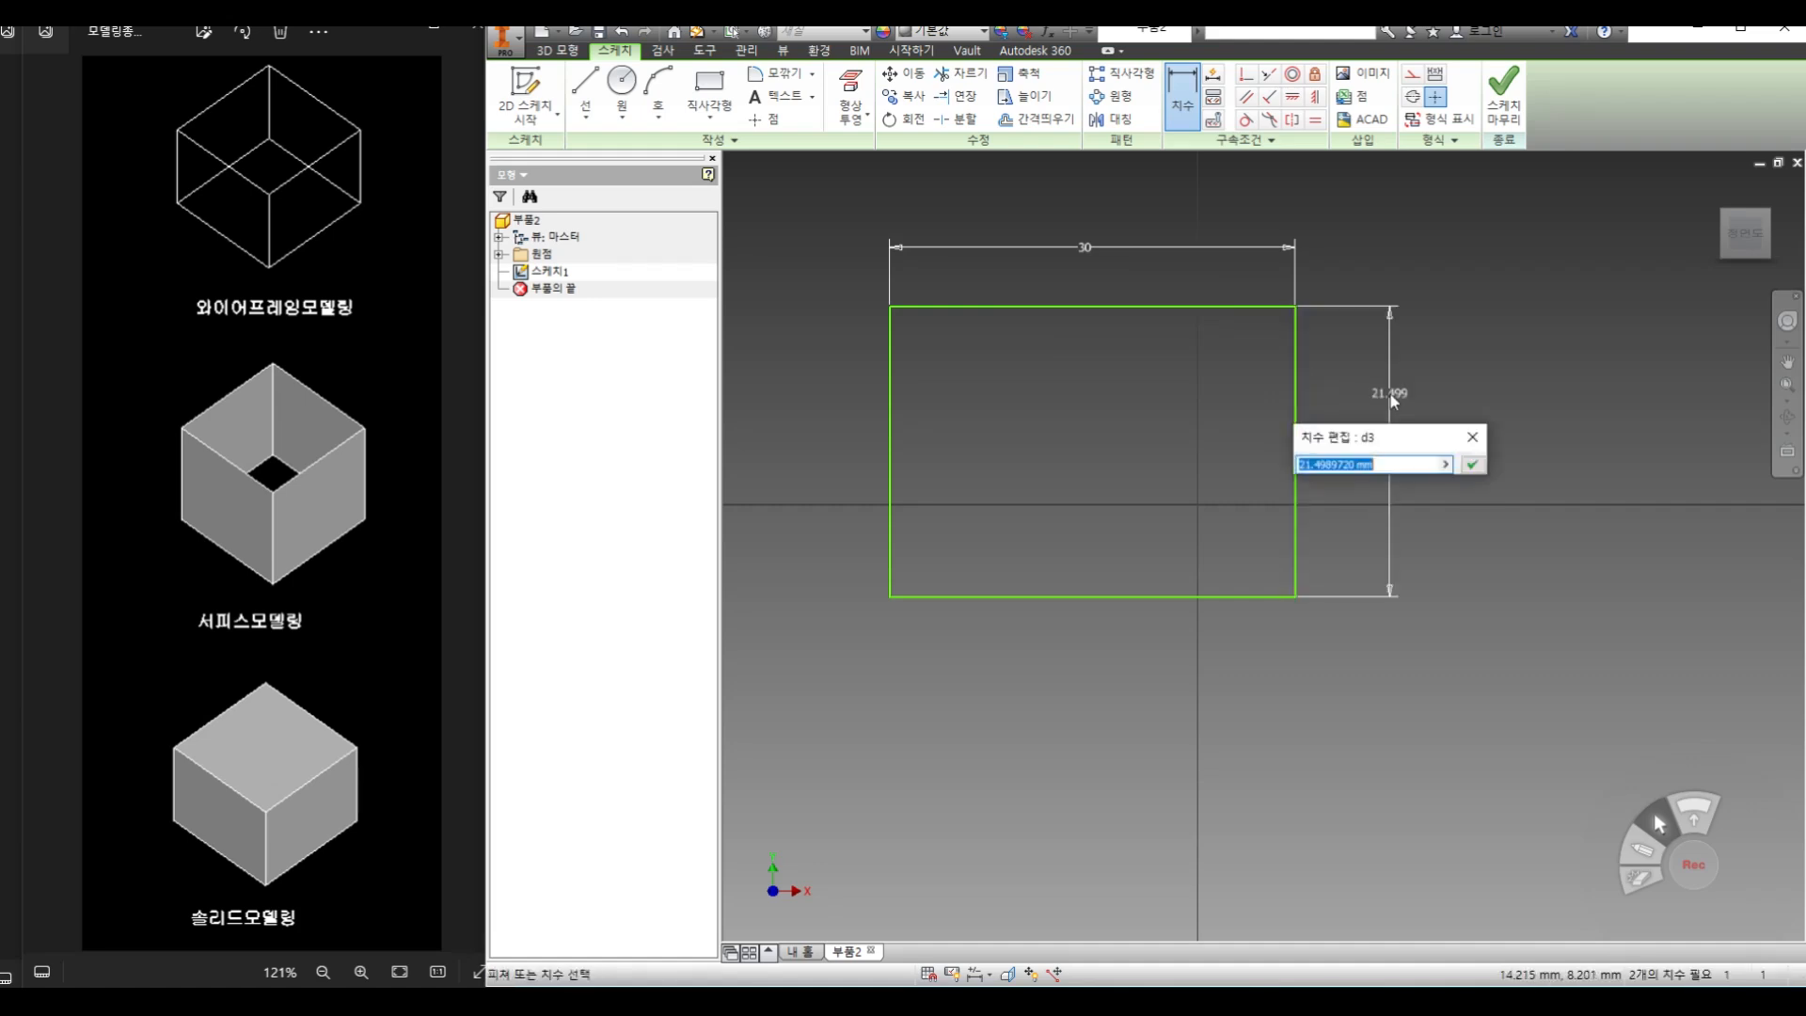
{"action": "type", "text": "20"}
{"action": "key", "text": "Return"}
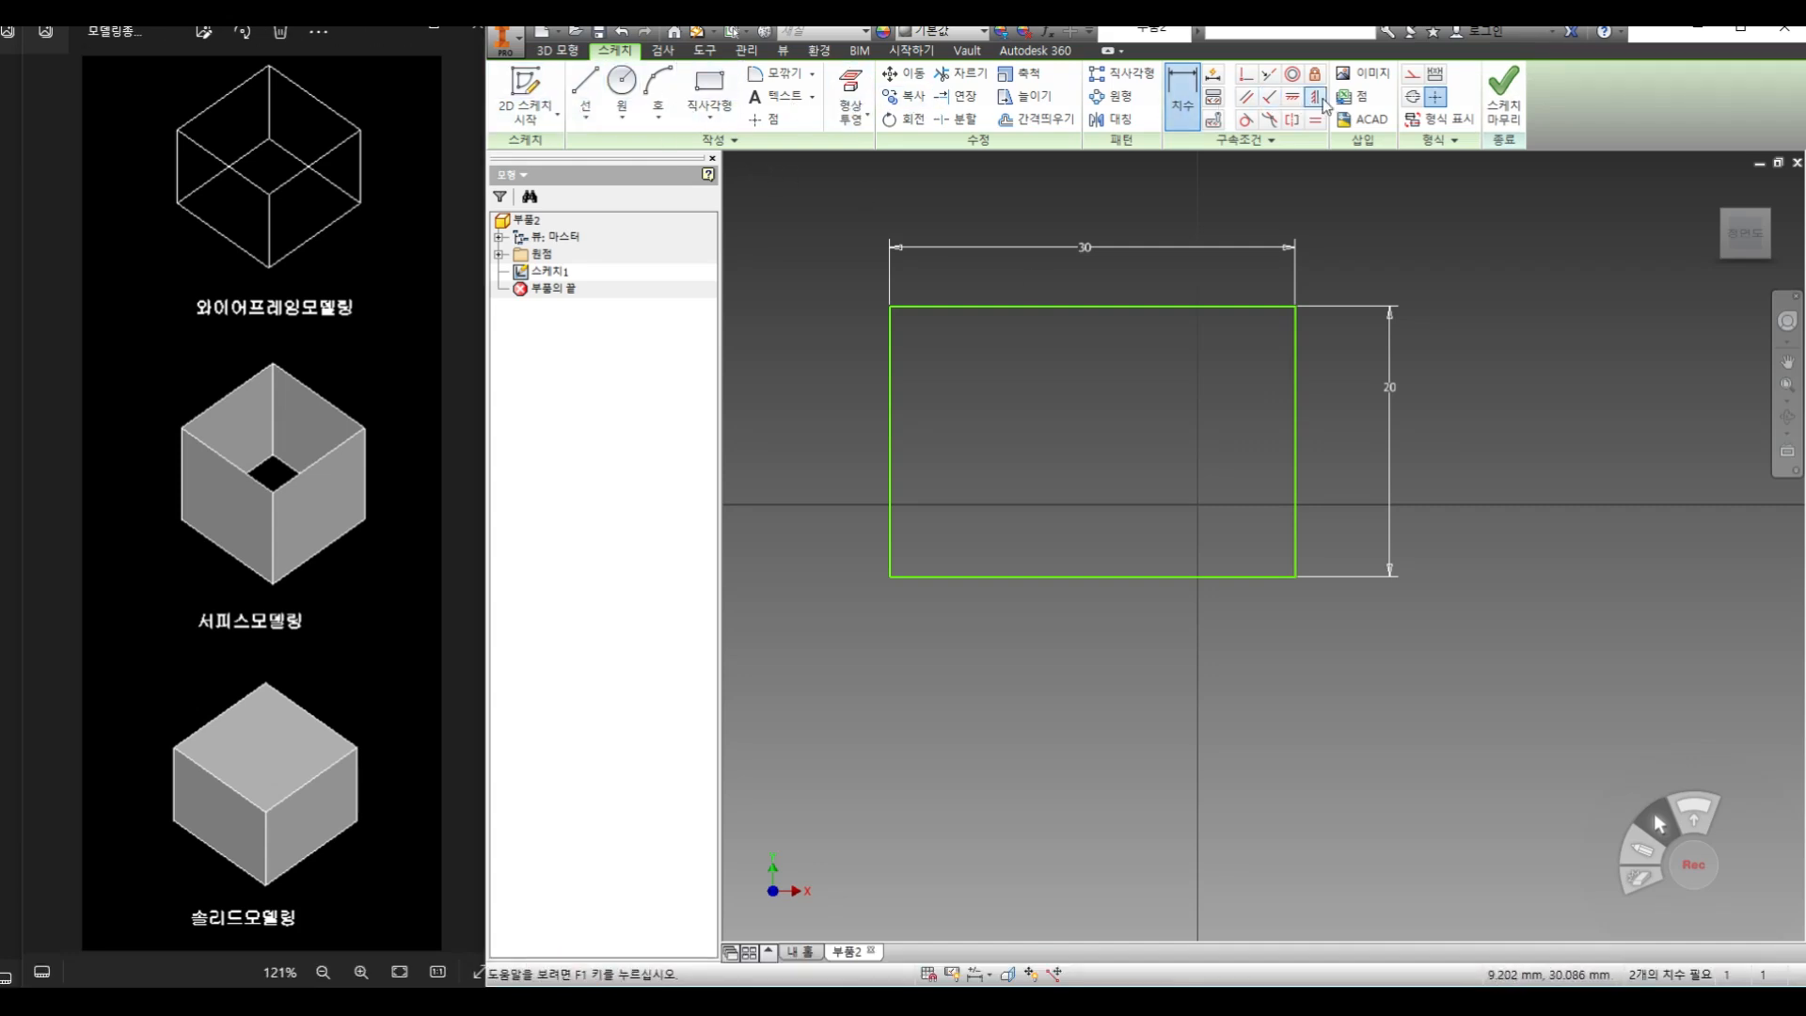
{"action": "left_click", "coordinate": [1510, 111]}
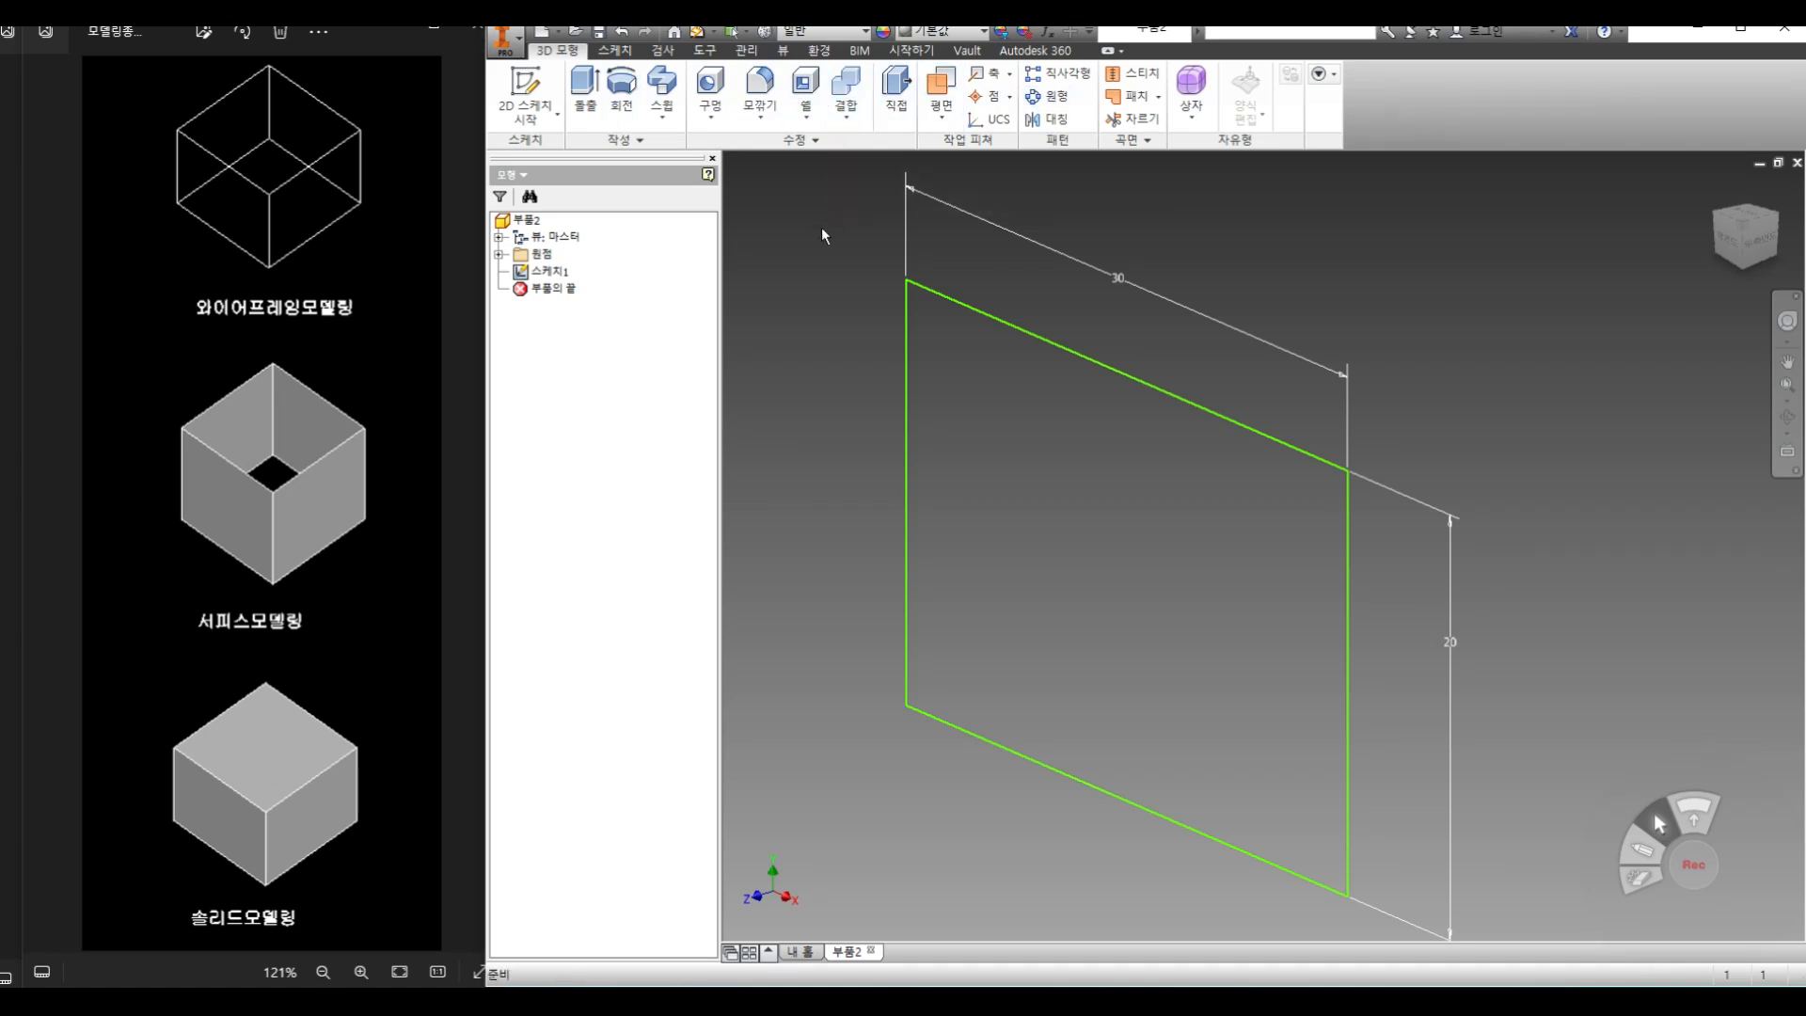
Preview the rectangle's extrusion with surface output, switch it back to solid, and extrude it 20 mm
{"action": "scroll", "coordinate": [1097, 515], "scroll_direction": "up", "scroll_amount": 2}
{"action": "middle_click_drag", "start_coordinate": [1097, 515], "coordinate": [1033, 483]}
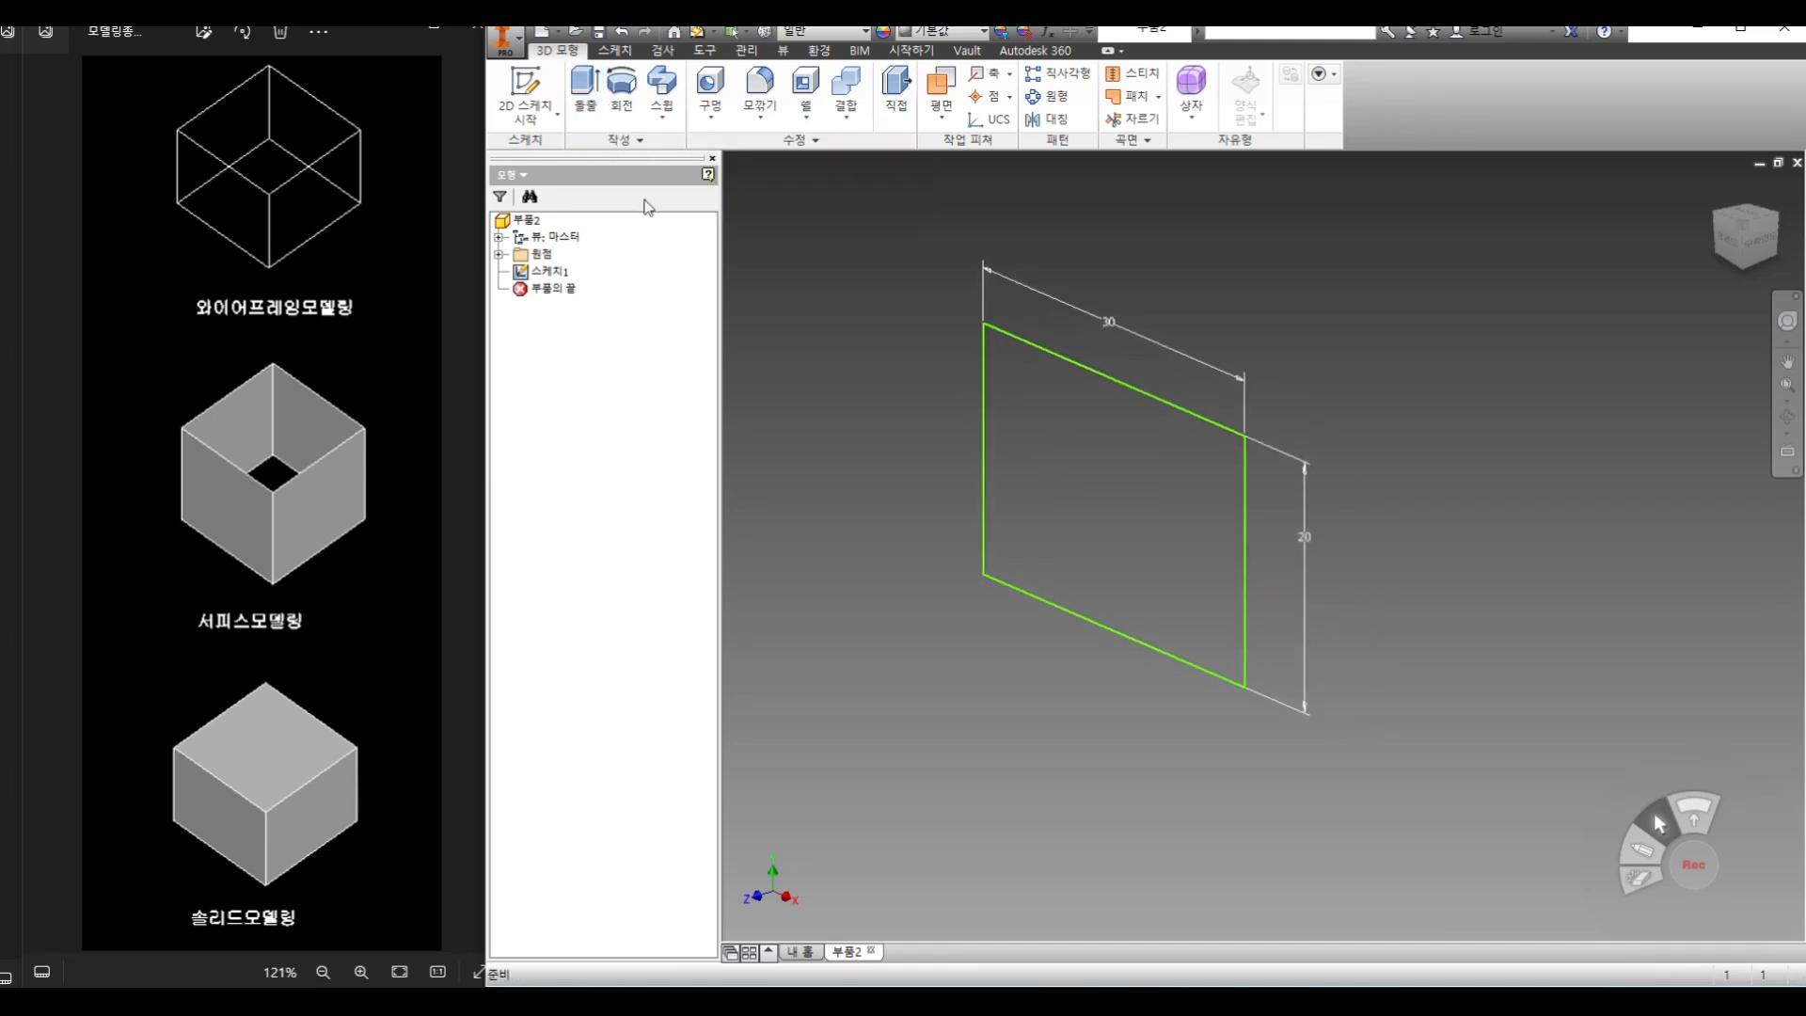
{"action": "left_click", "coordinate": [582, 94]}
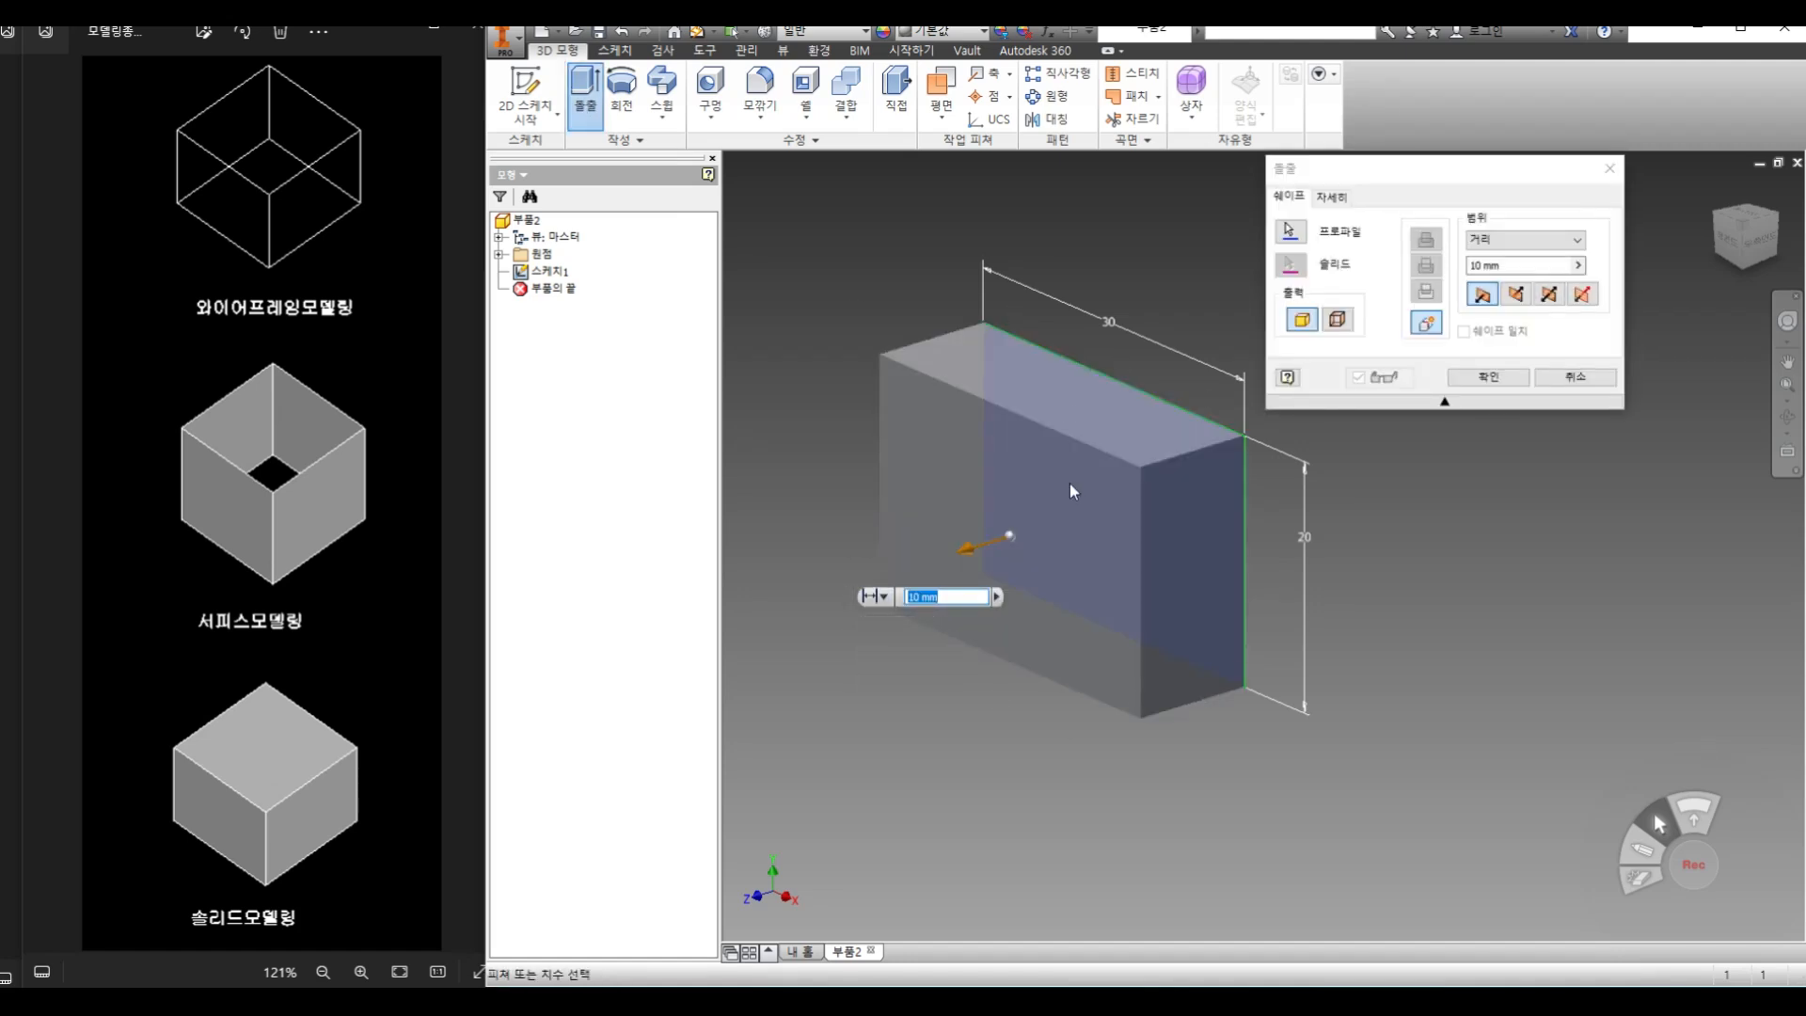
{"action": "left_click", "coordinate": [1339, 322]}
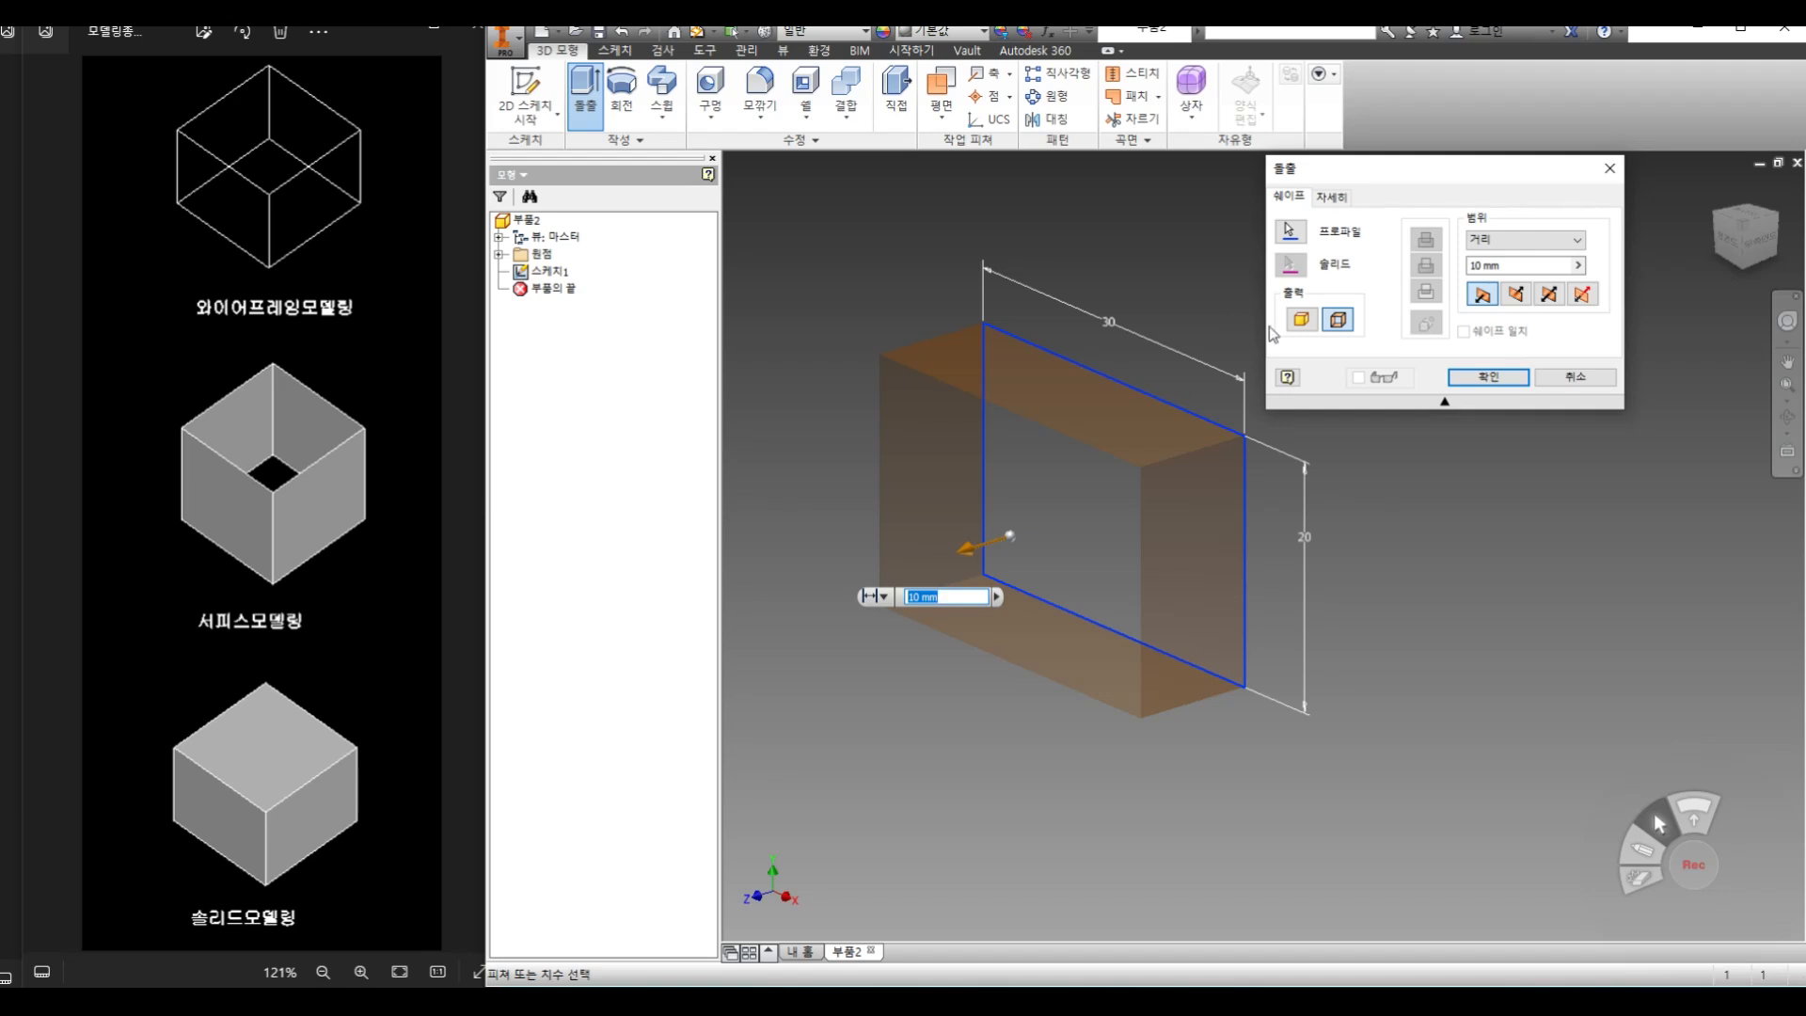
{"action": "left_click", "coordinate": [1299, 321]}
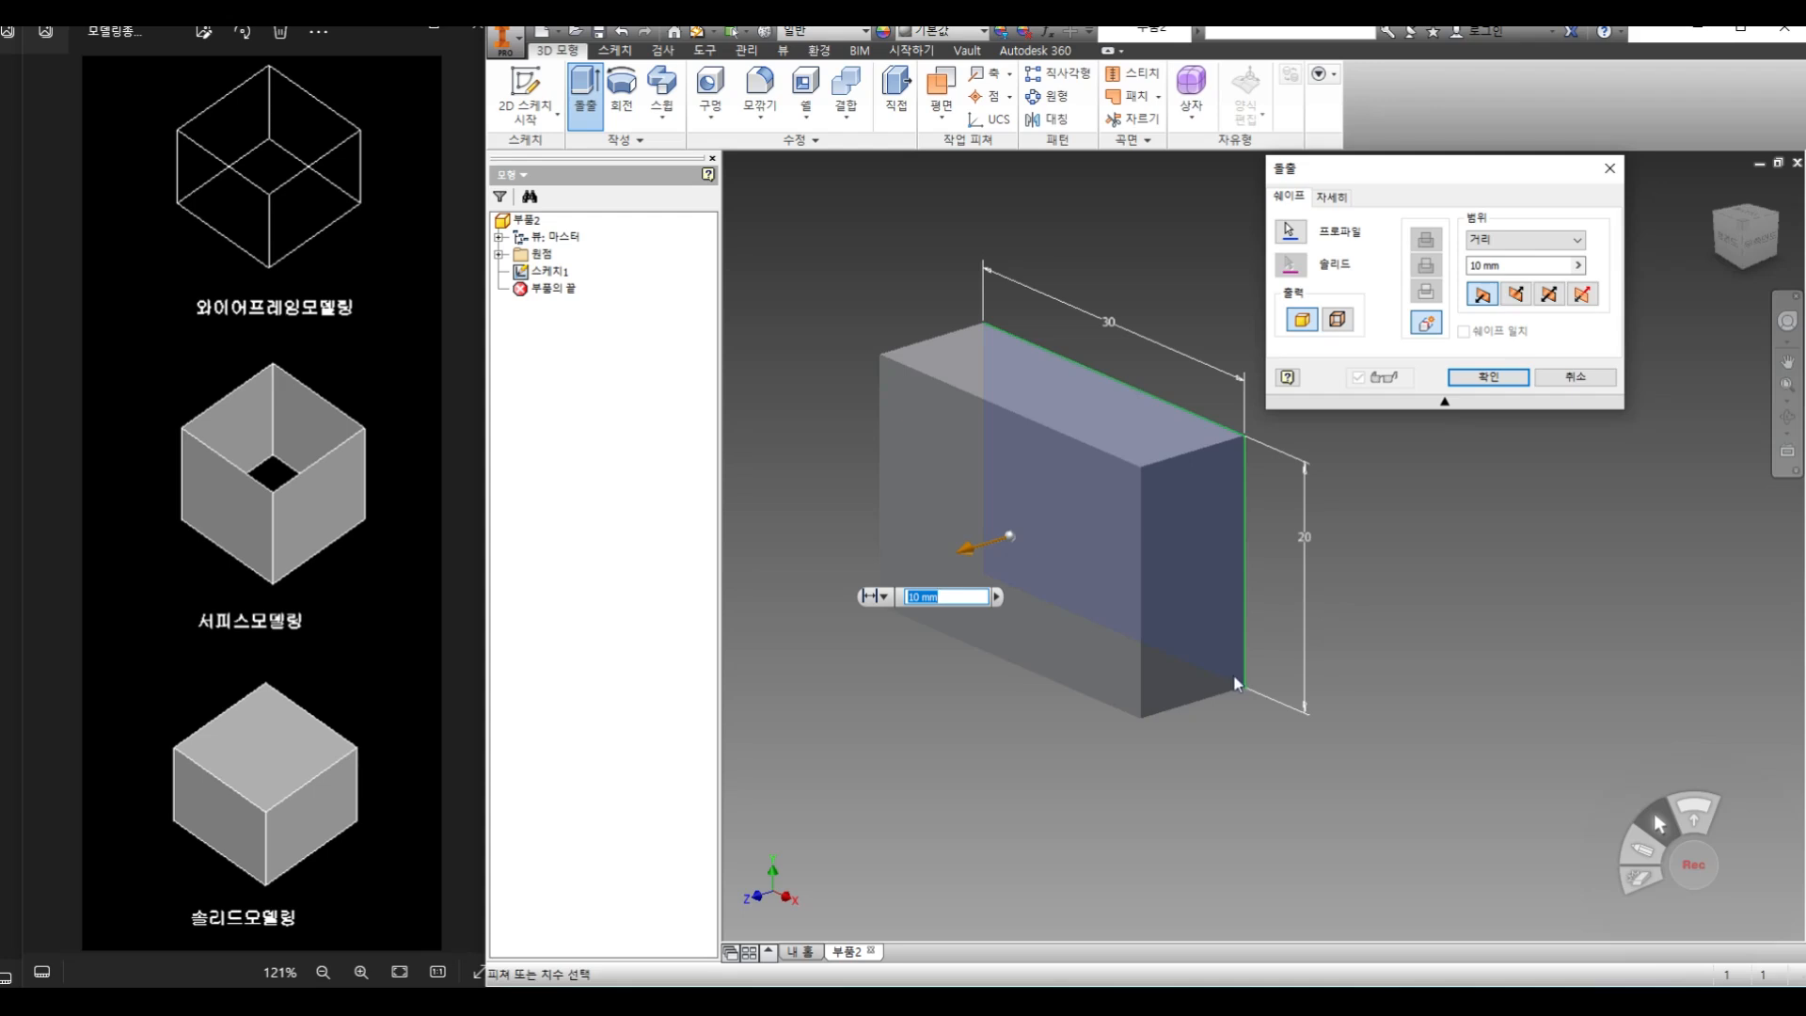
{"action": "mouse_move", "coordinate": [938, 616]}
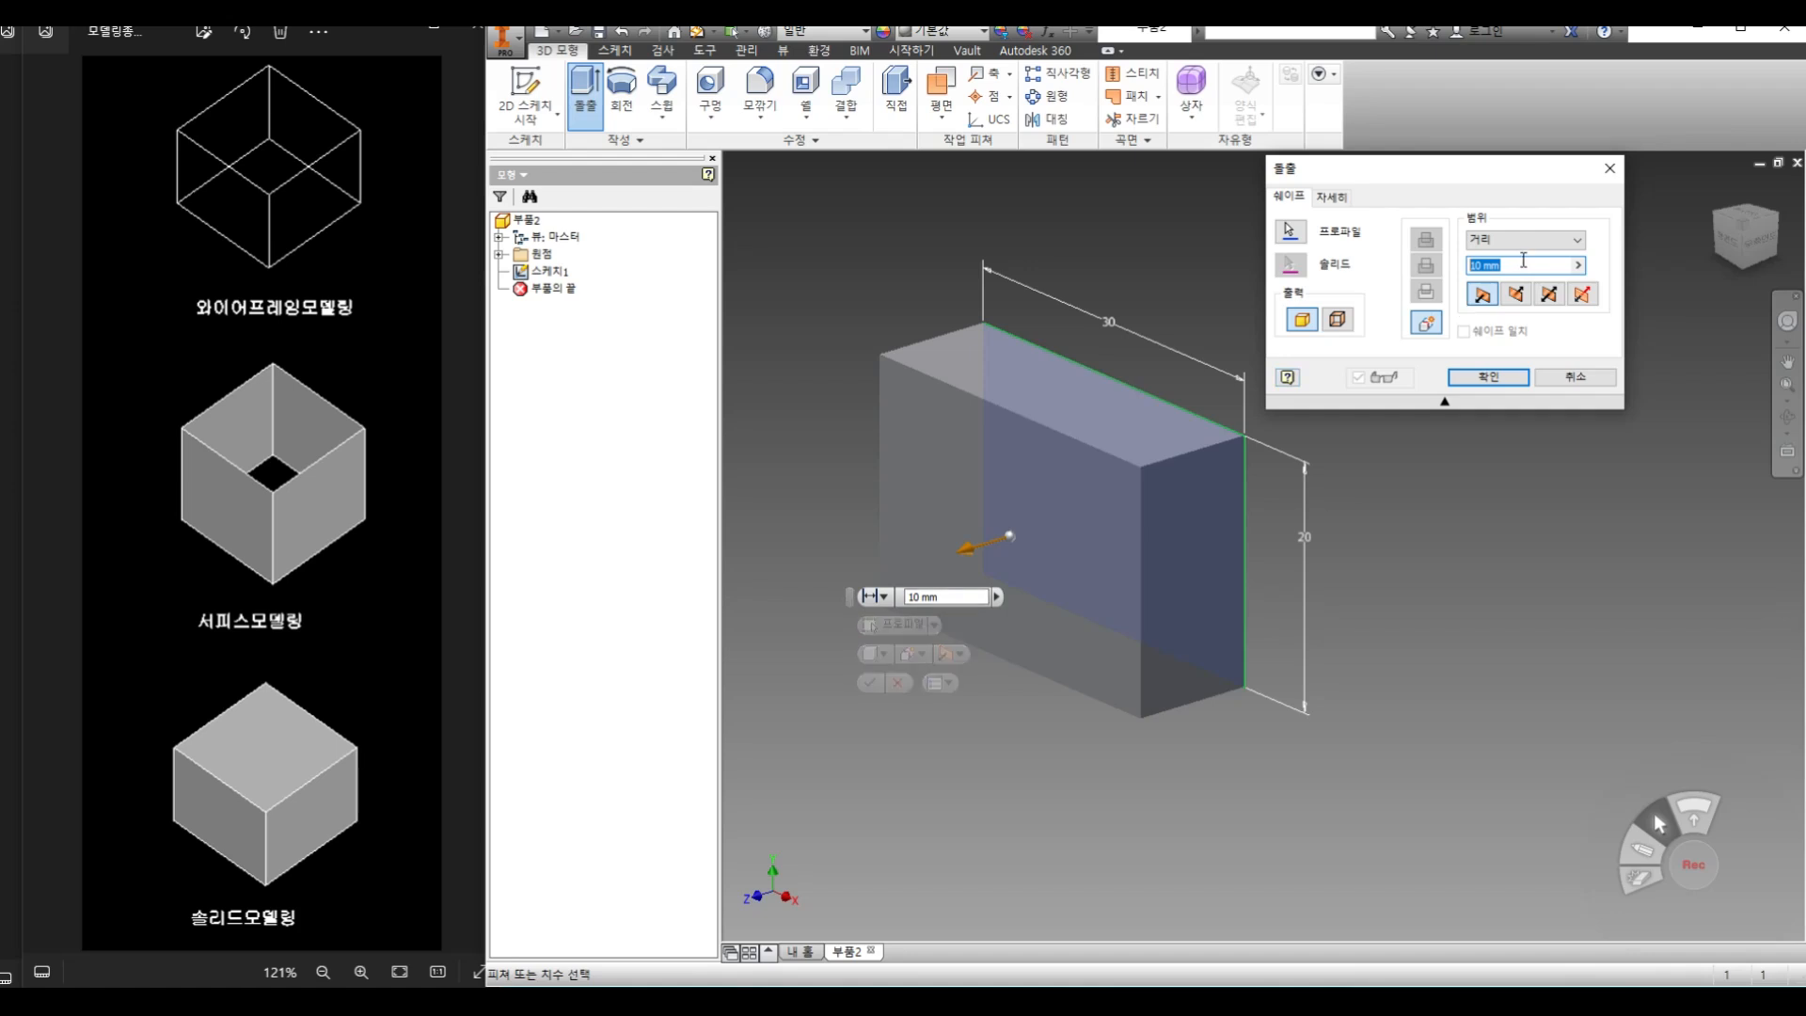
{"action": "type", "text": "20"}
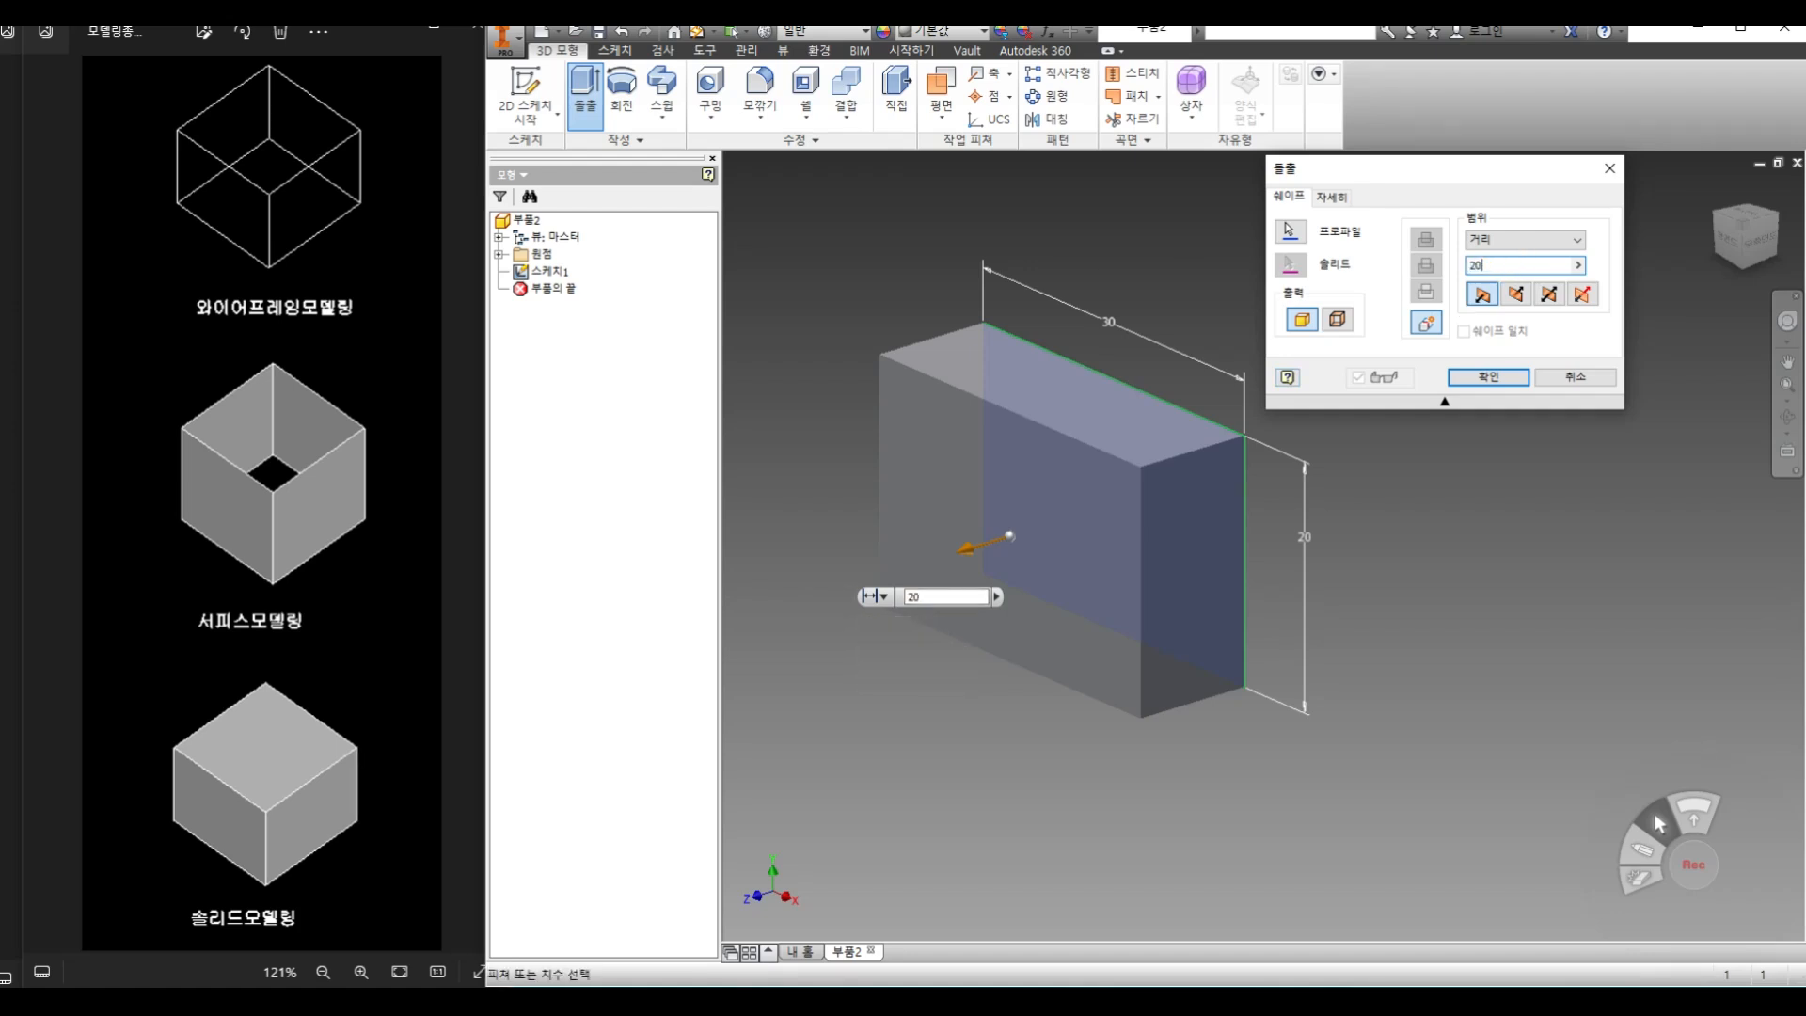
{"action": "left_click", "coordinate": [1486, 377]}
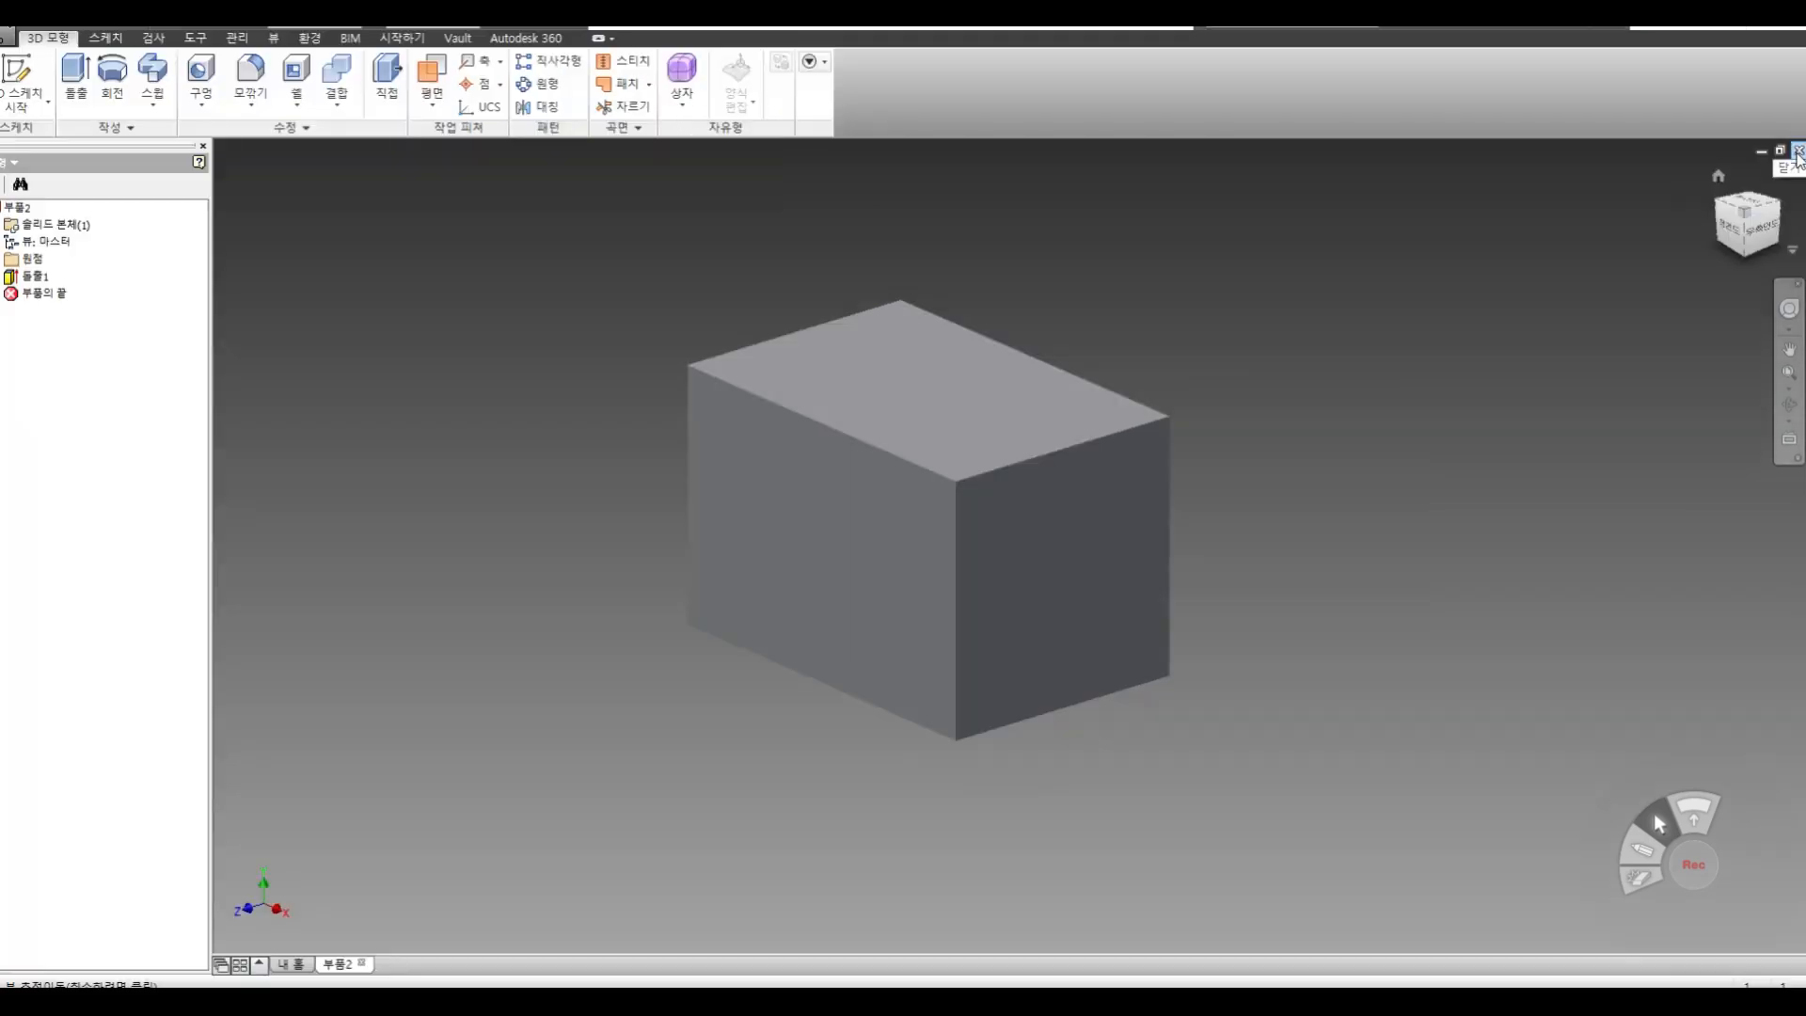
Close the current part without saving and create a new part from the metric Standard (mm).ipt template
{"action": "left_click", "coordinate": [1797, 151]}
{"action": "left_click", "coordinate": [829, 554]}
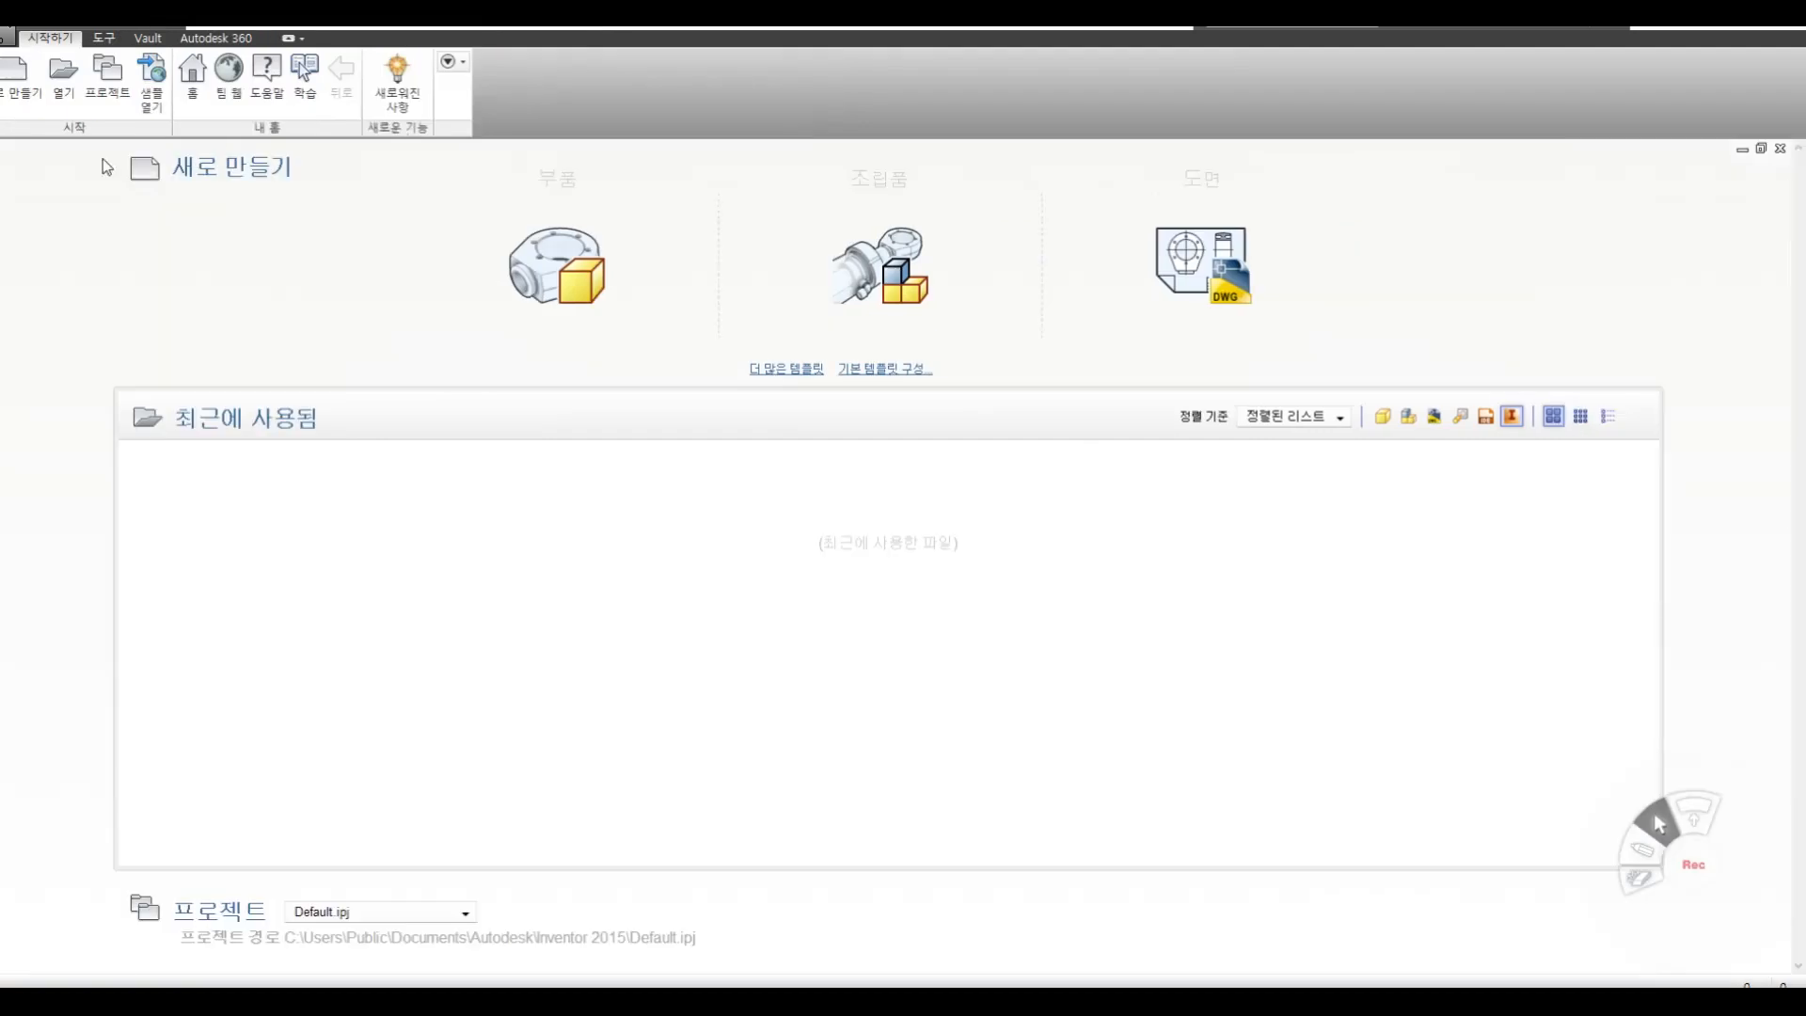
{"action": "left_click", "coordinate": [50, 115]}
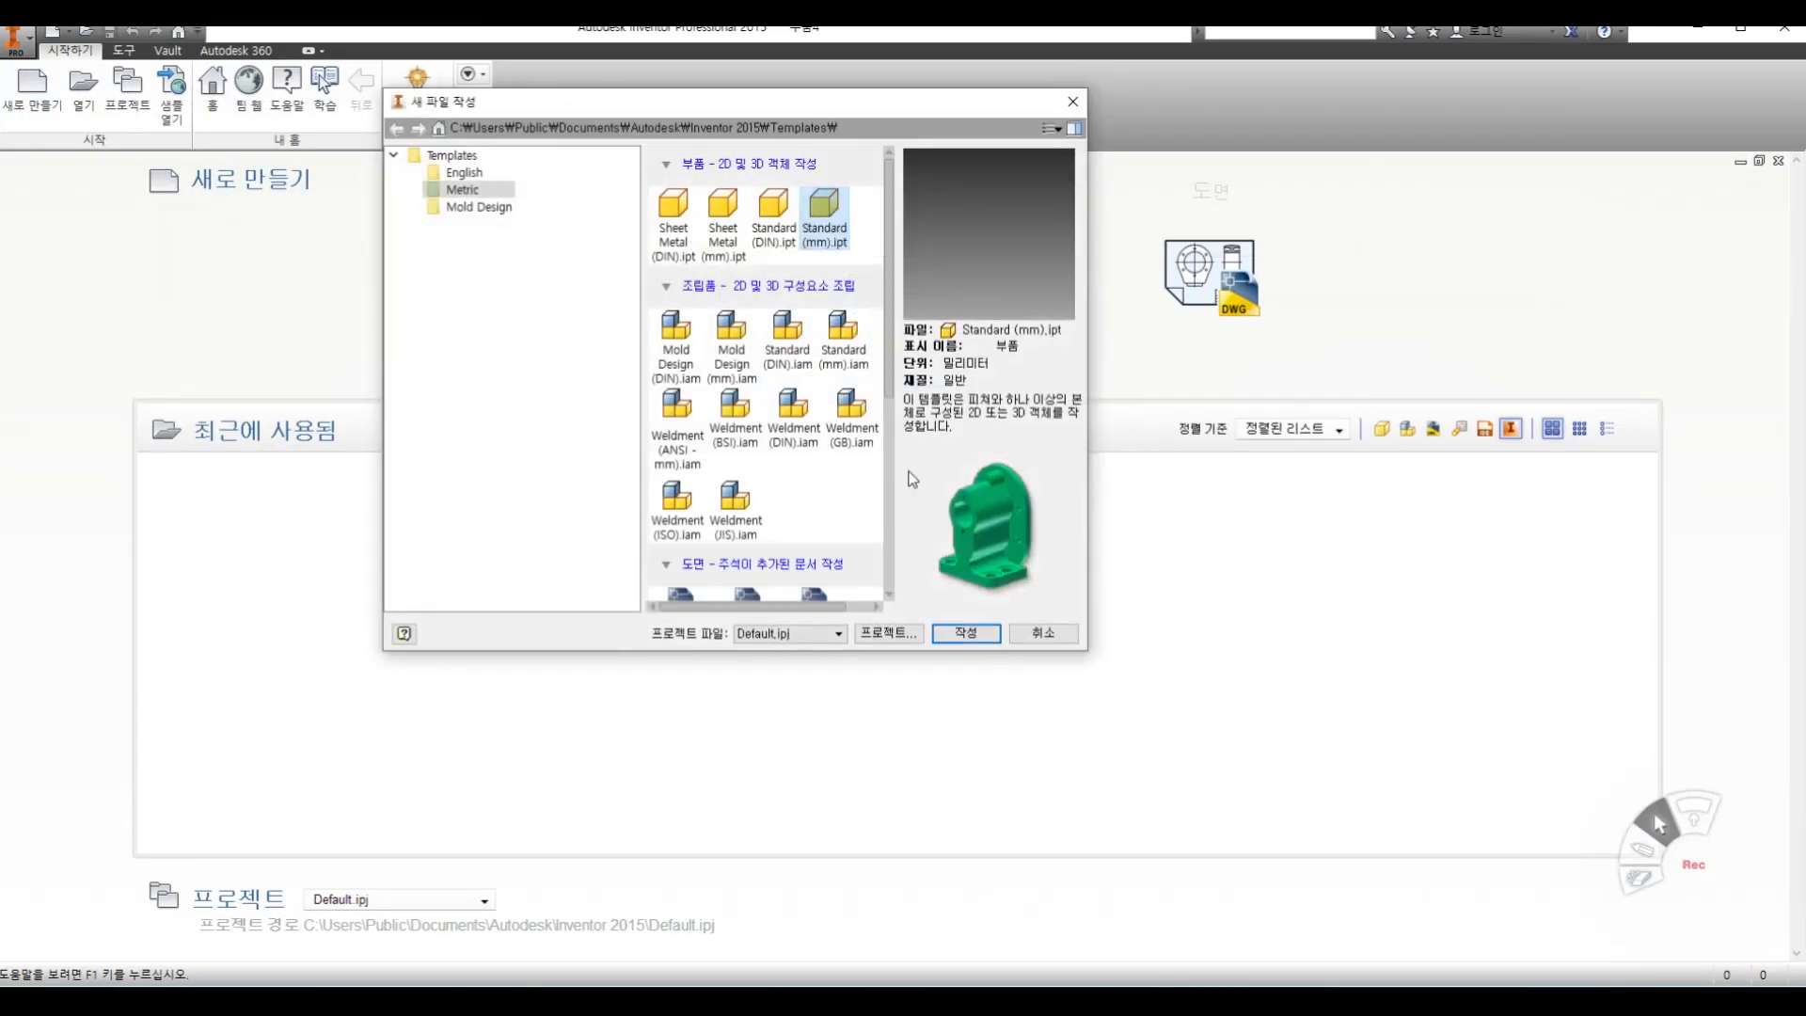
{"action": "left_click", "coordinate": [974, 636]}
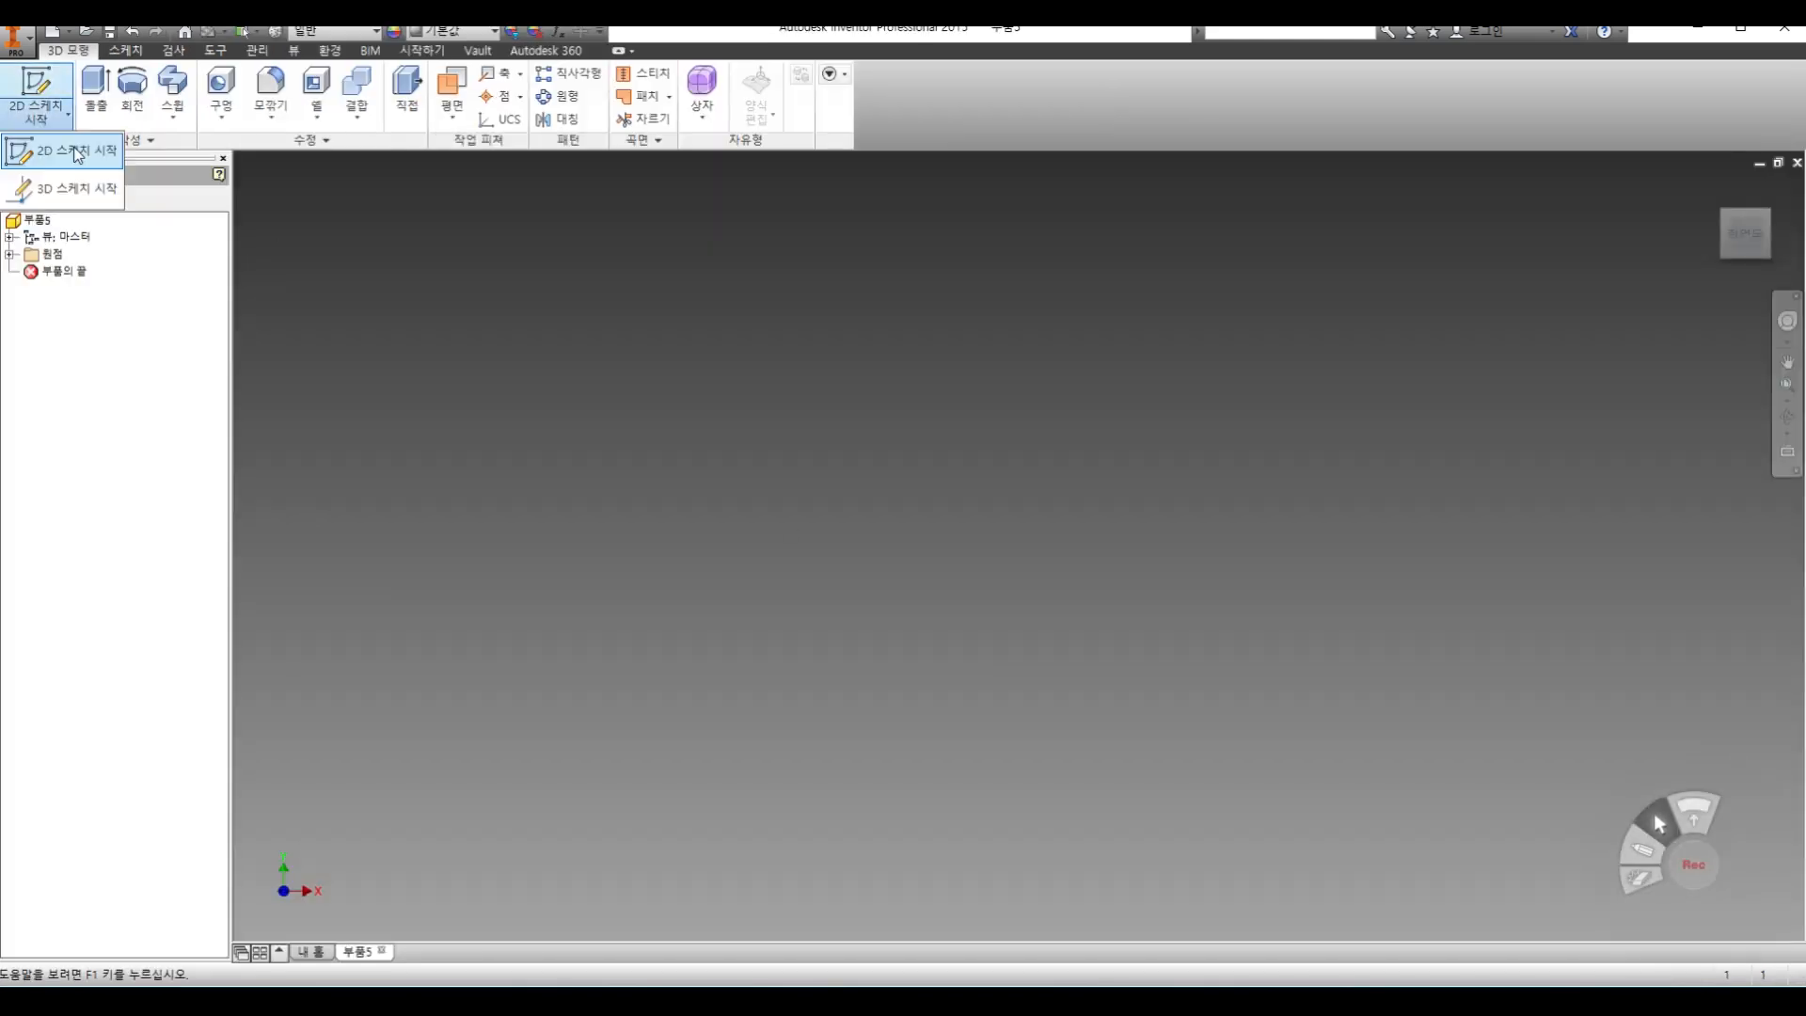
Start a 2D sketch on the XY plane and draw two separate rectangles, one on each side of the vertical axis
{"action": "left_click", "coordinate": [36, 92]}
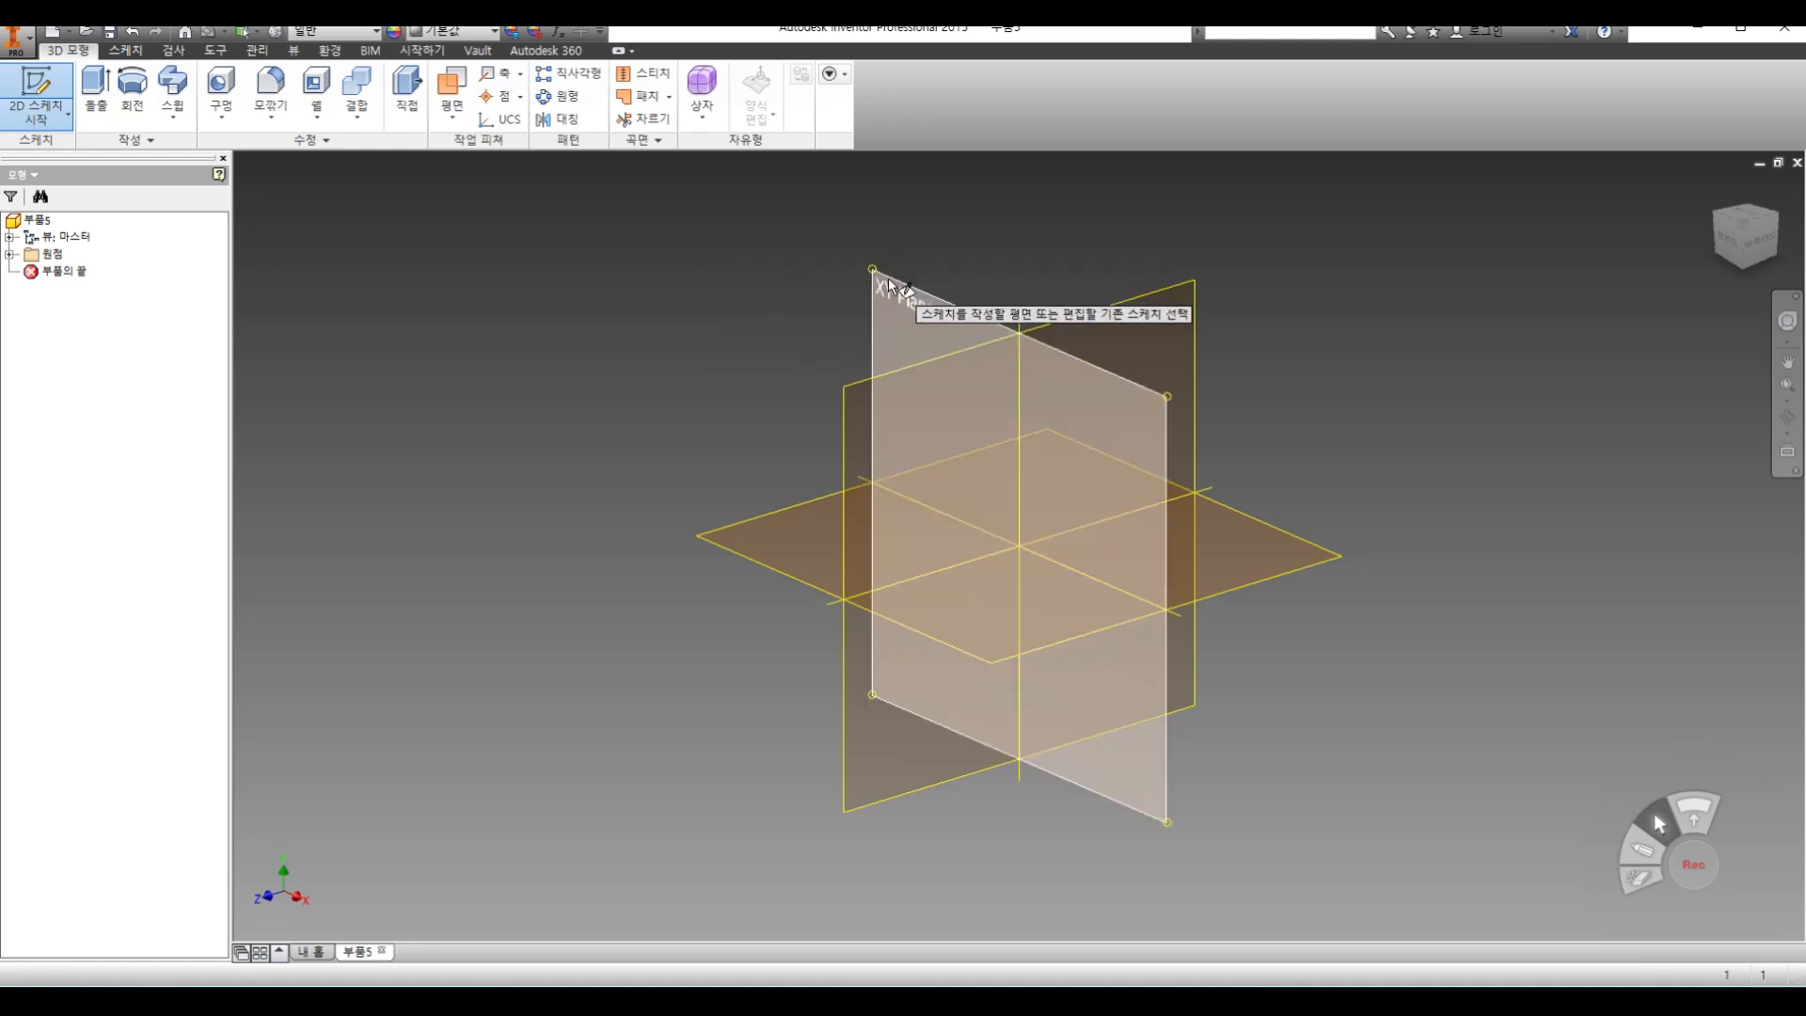
{"action": "left_click", "coordinate": [888, 278]}
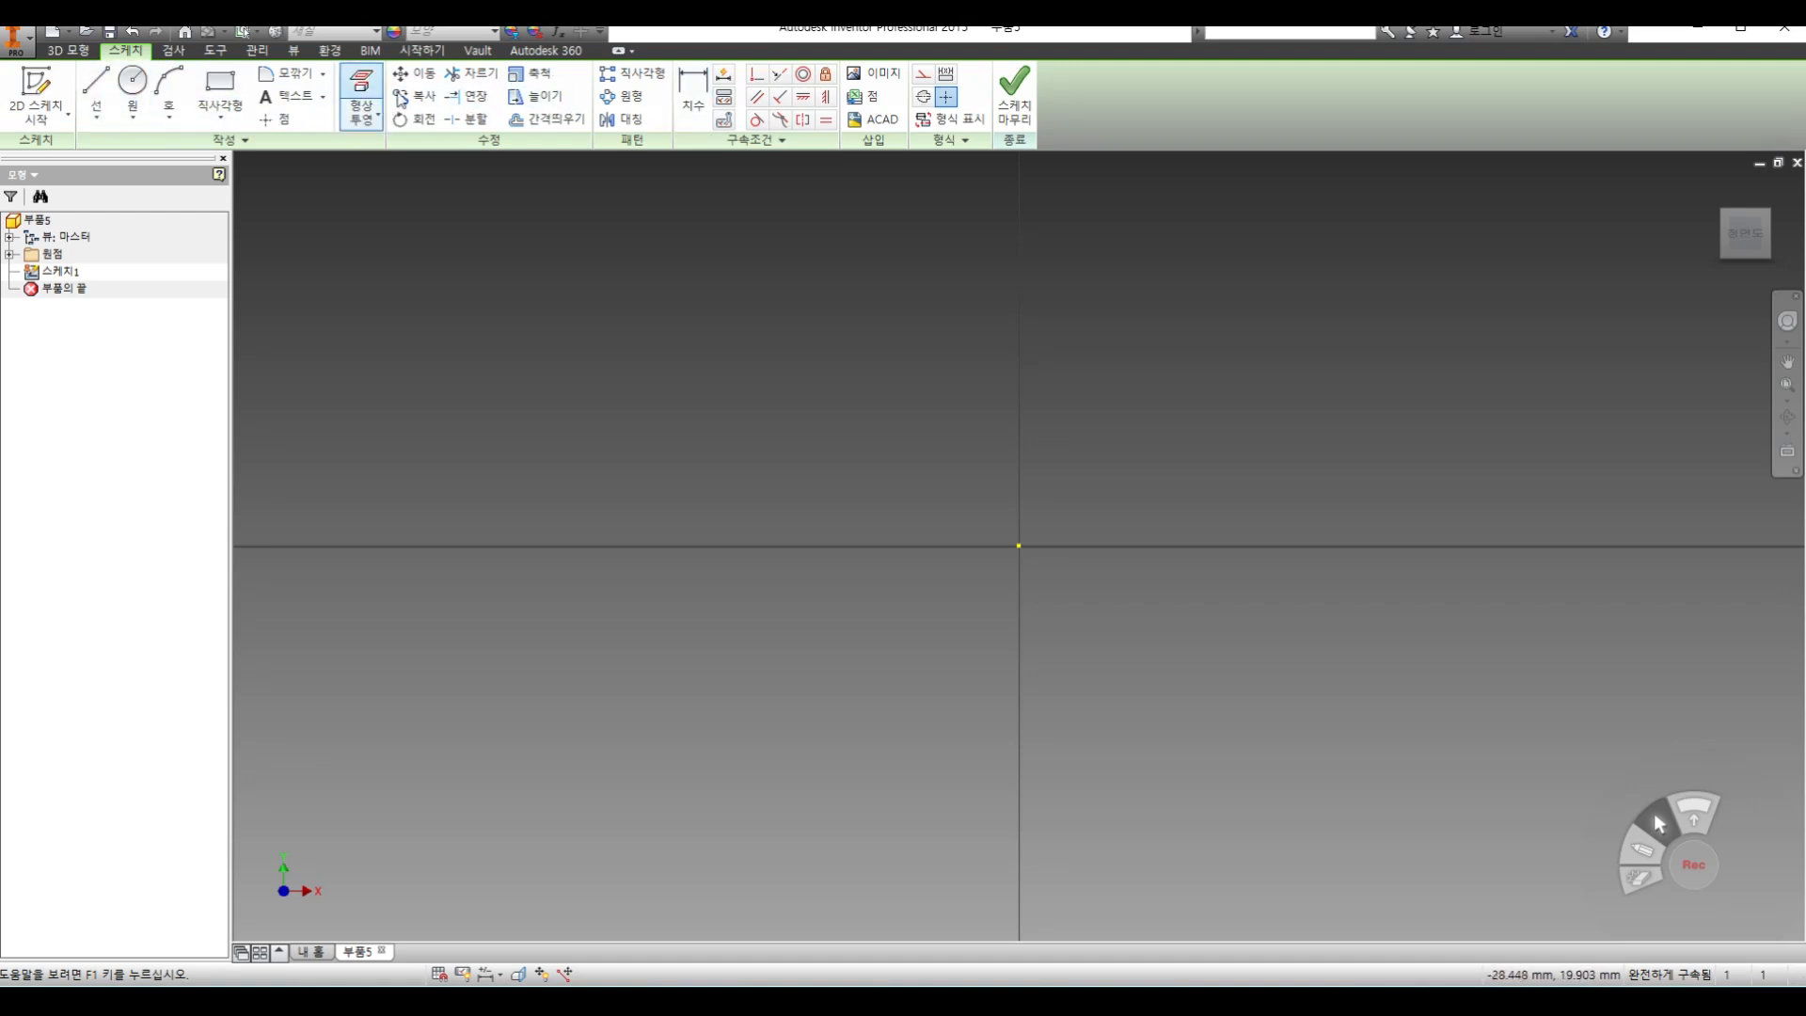
{"action": "left_click", "coordinate": [220, 94]}
{"action": "left_click", "coordinate": [519, 272]}
{"action": "left_click", "coordinate": [863, 554]}
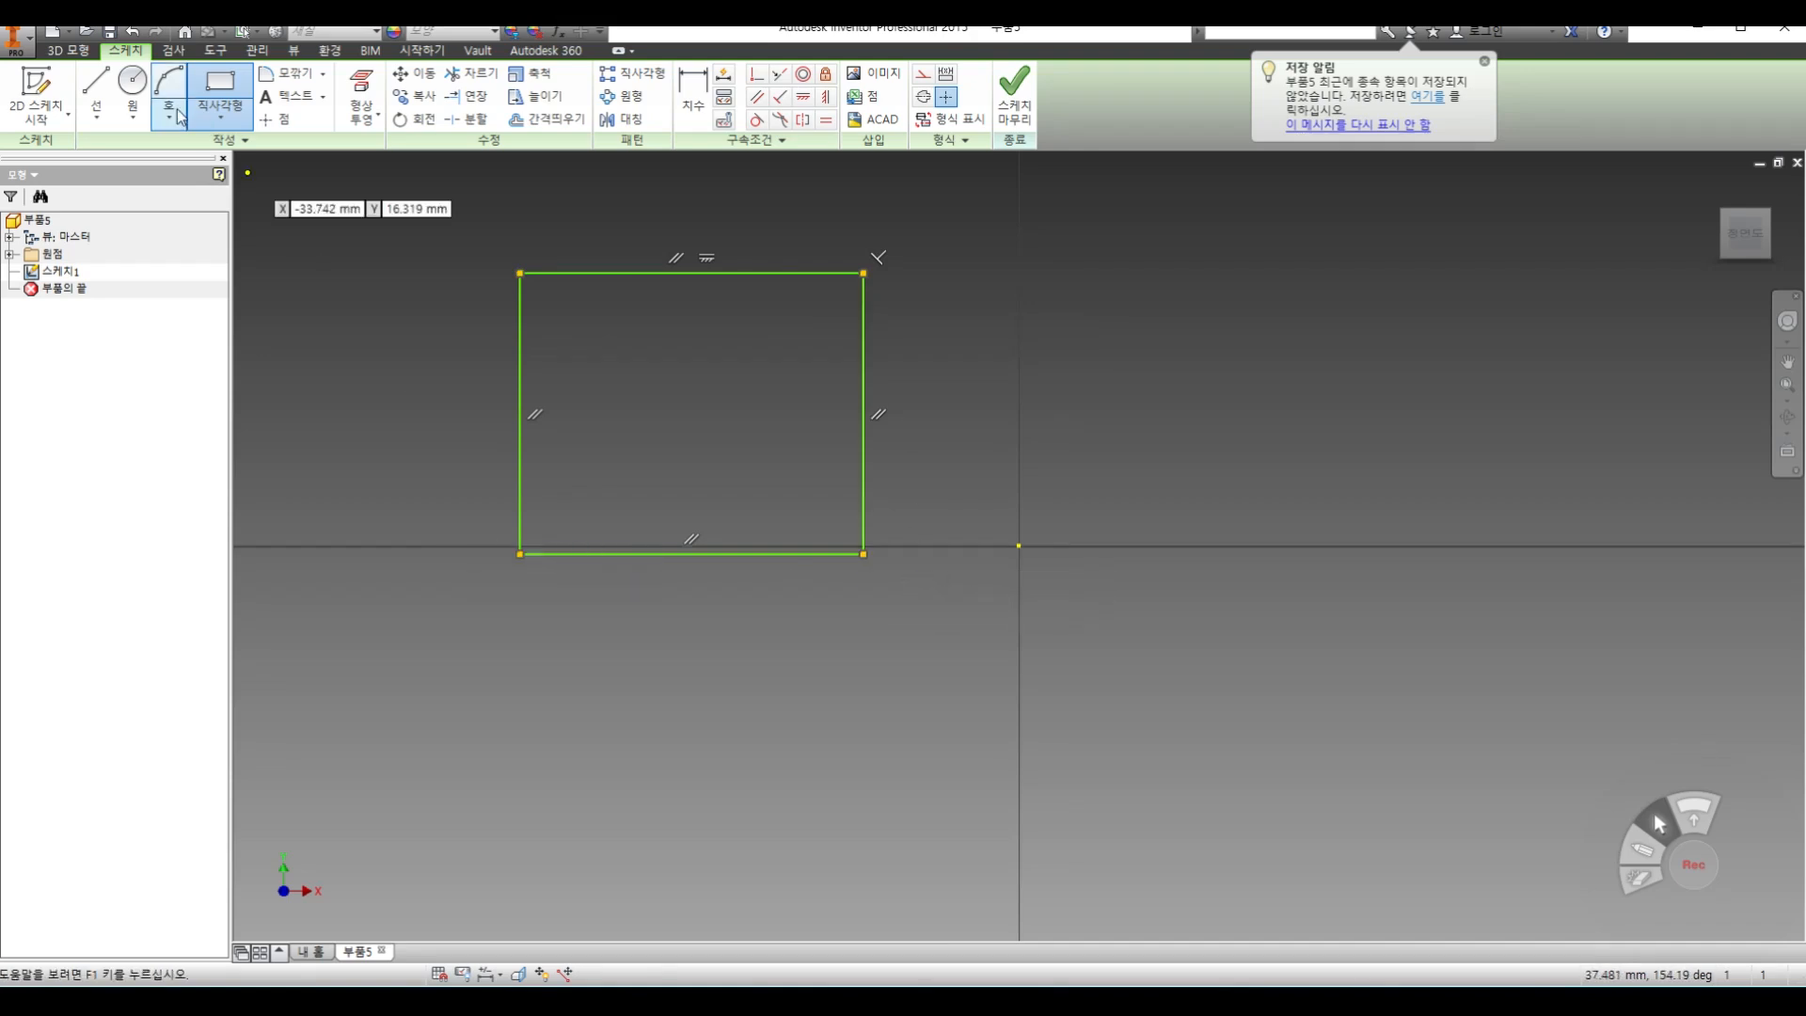
{"action": "left_click", "coordinate": [1142, 273]}
{"action": "left_click", "coordinate": [1494, 535]}
{"action": "right_click", "coordinate": [368, 229]}
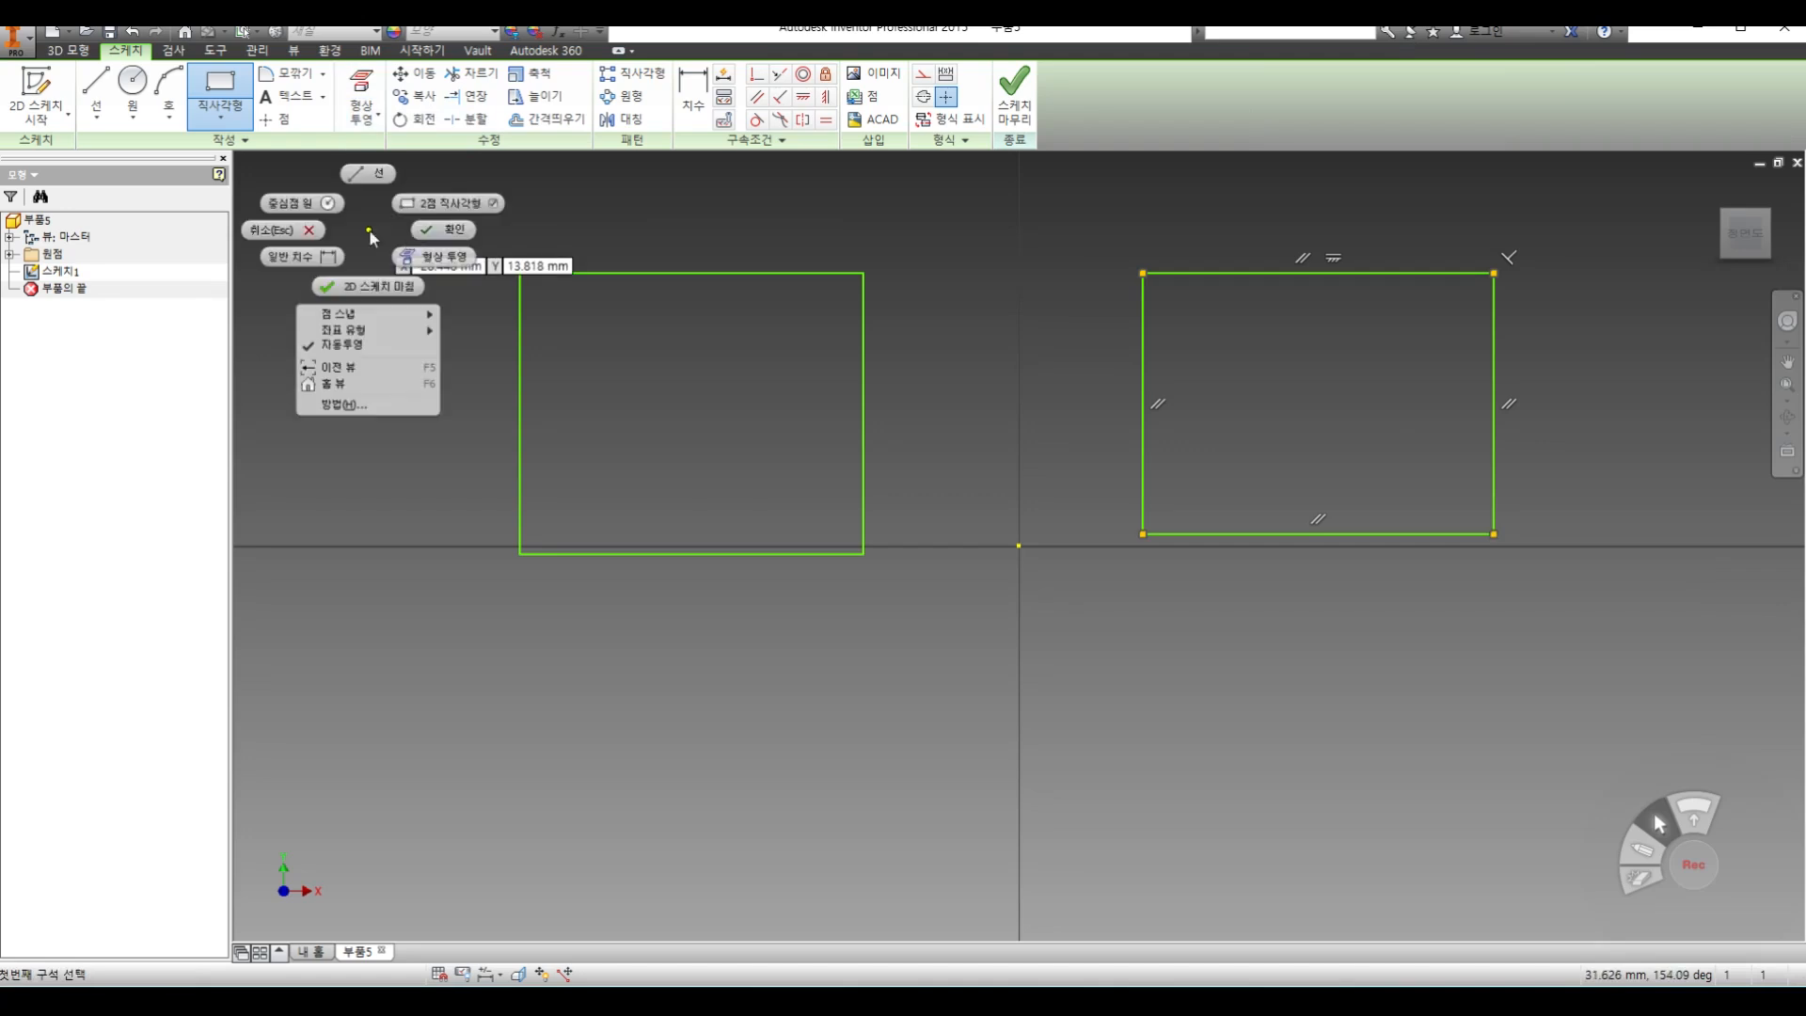
{"action": "left_click", "coordinate": [437, 242]}
Delete the bottom line of the rectangle on the positive X side to leave it open, and finish the sketch
{"action": "left_click", "coordinate": [1355, 535]}
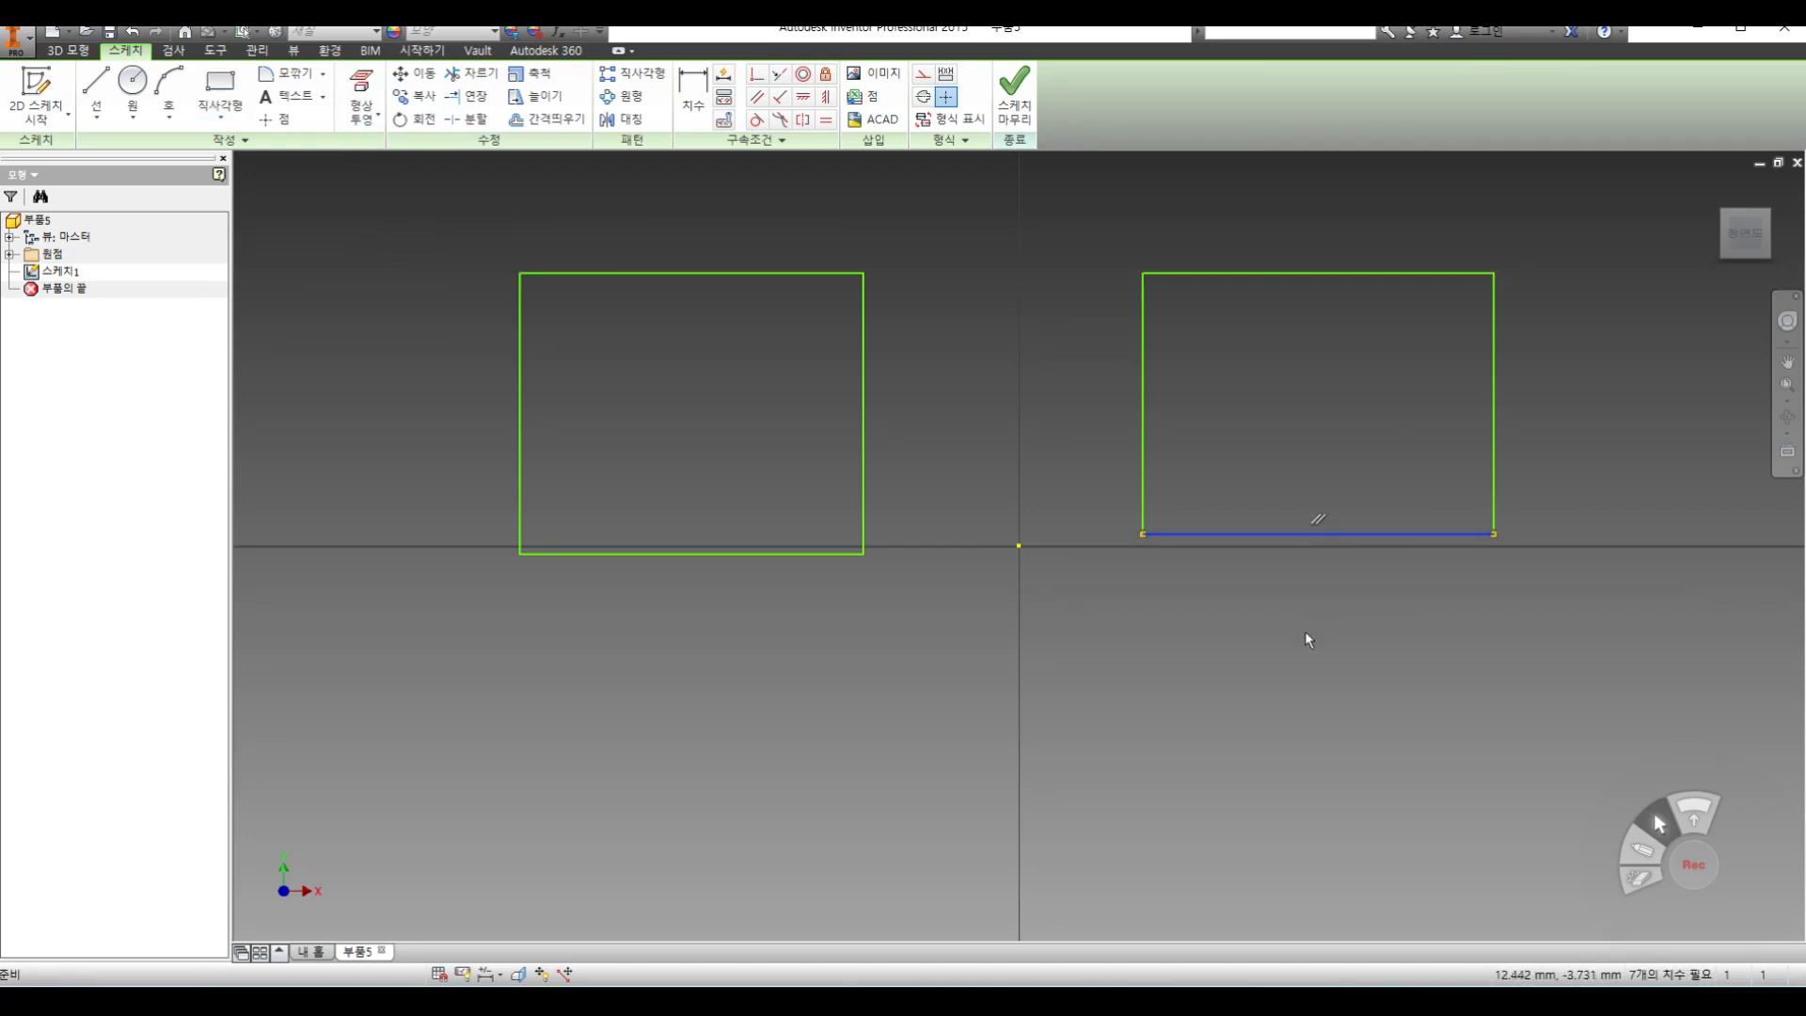
{"action": "key", "text": "Delete"}
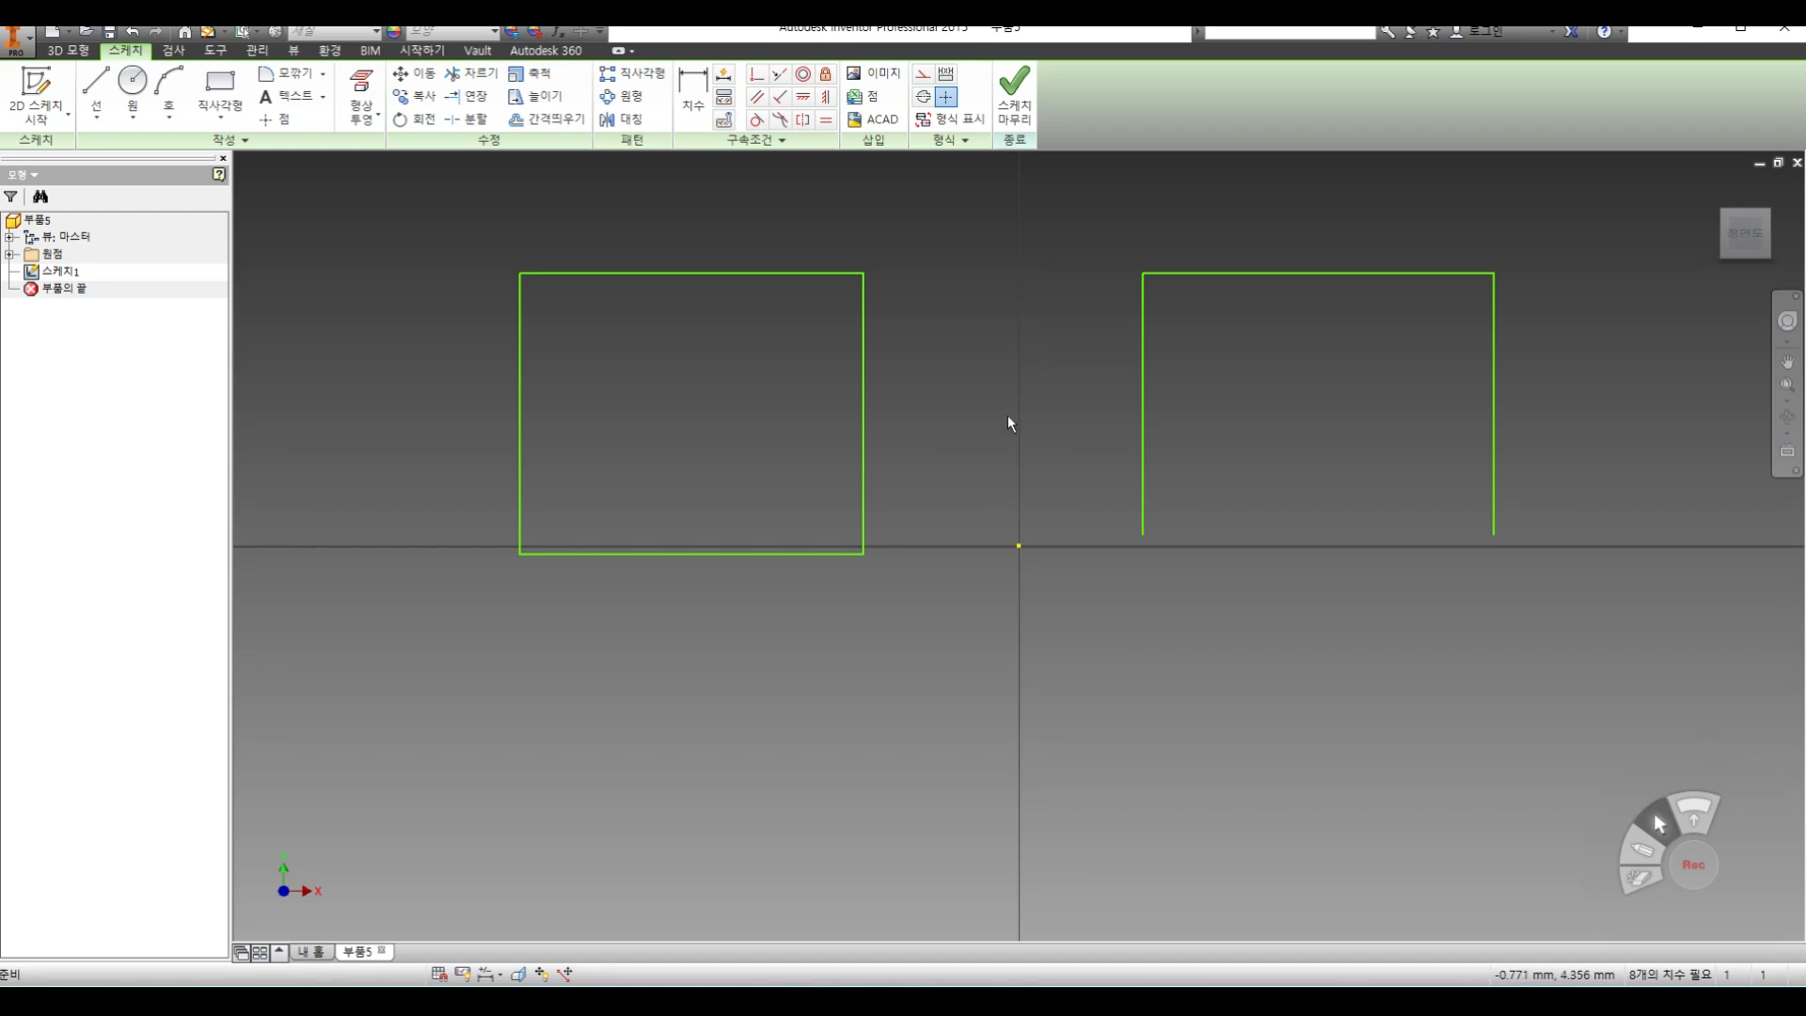
{"action": "left_click", "coordinate": [1014, 94]}
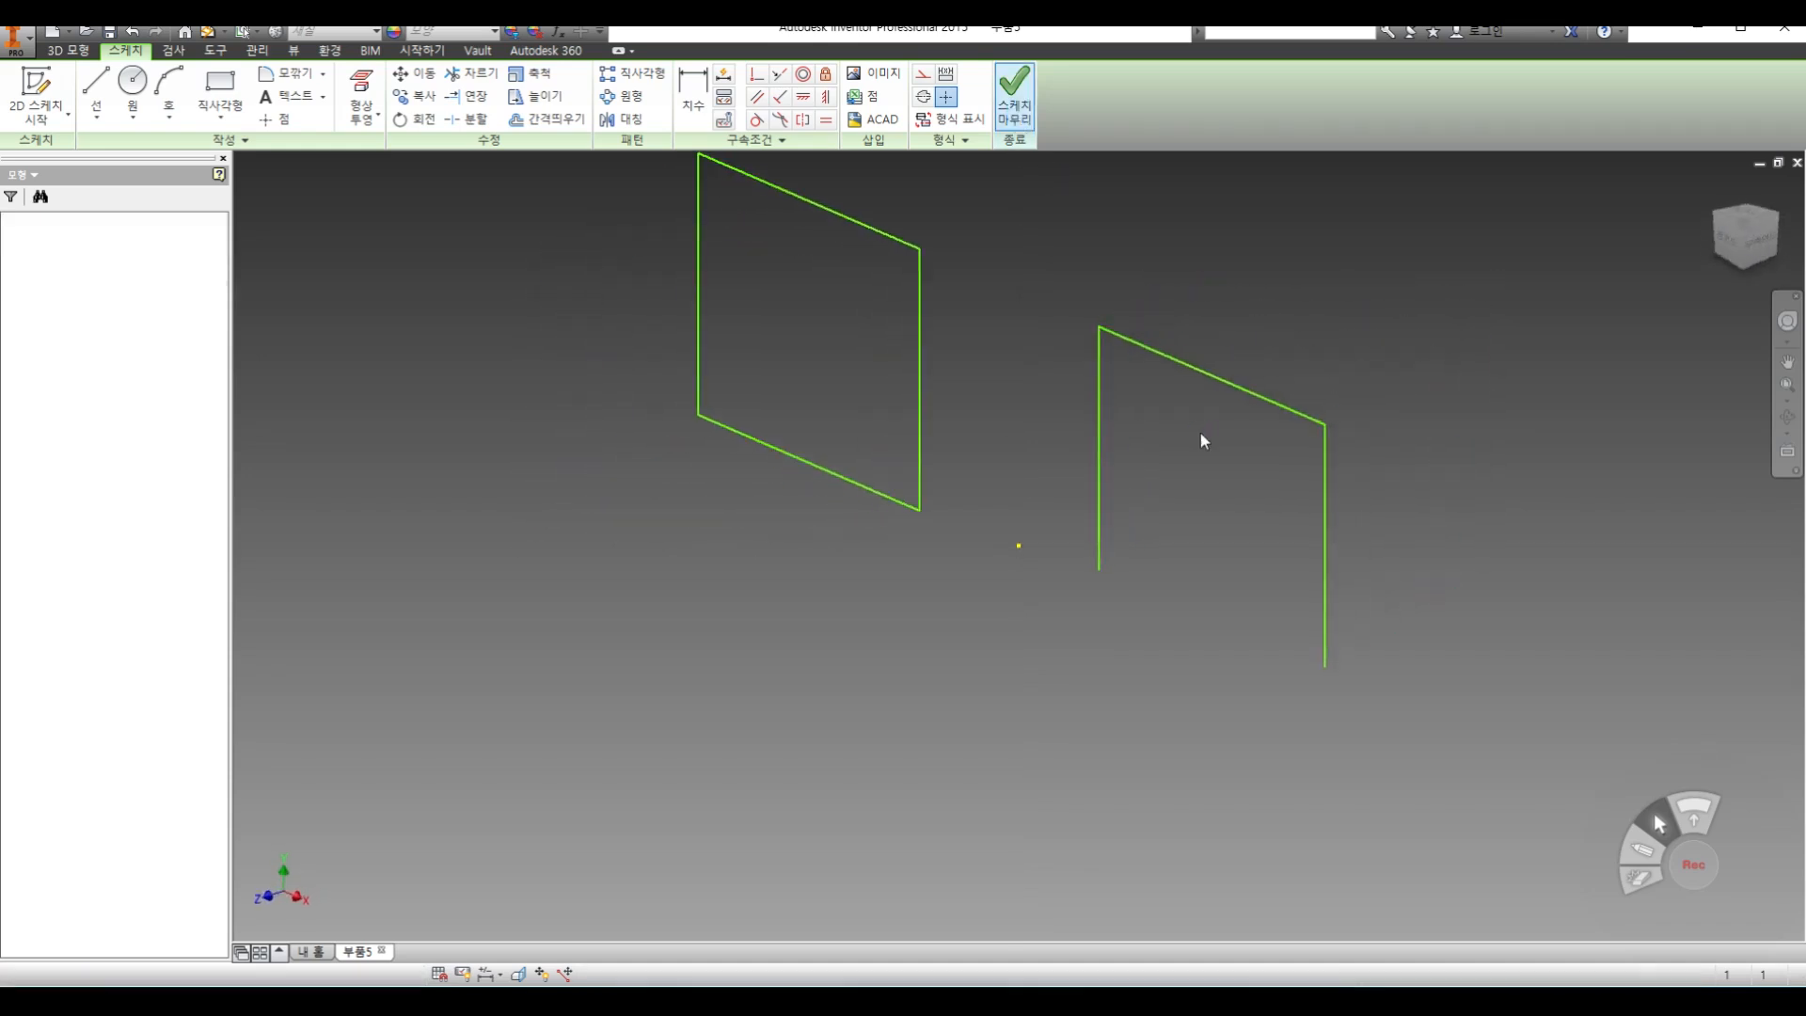
Try to extrude the open three-sided profile as a solid
{"action": "left_click", "coordinate": [98, 91]}
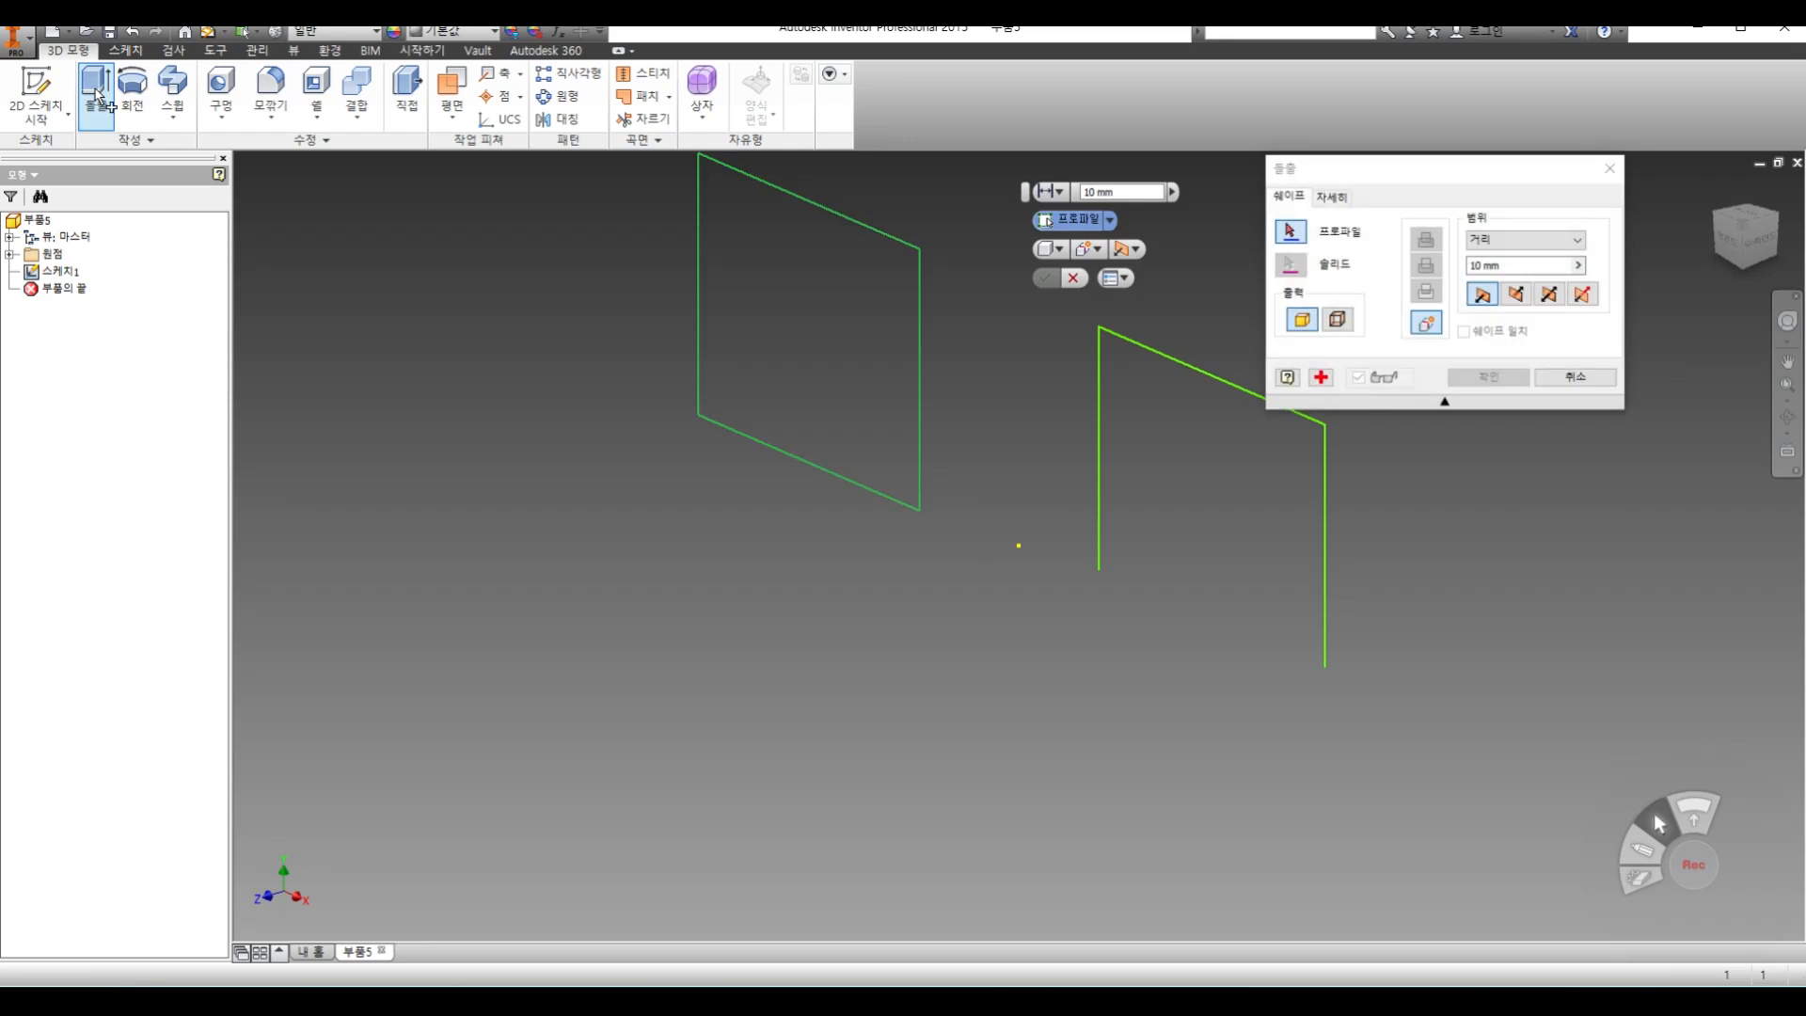
{"action": "left_click", "coordinate": [1212, 374]}
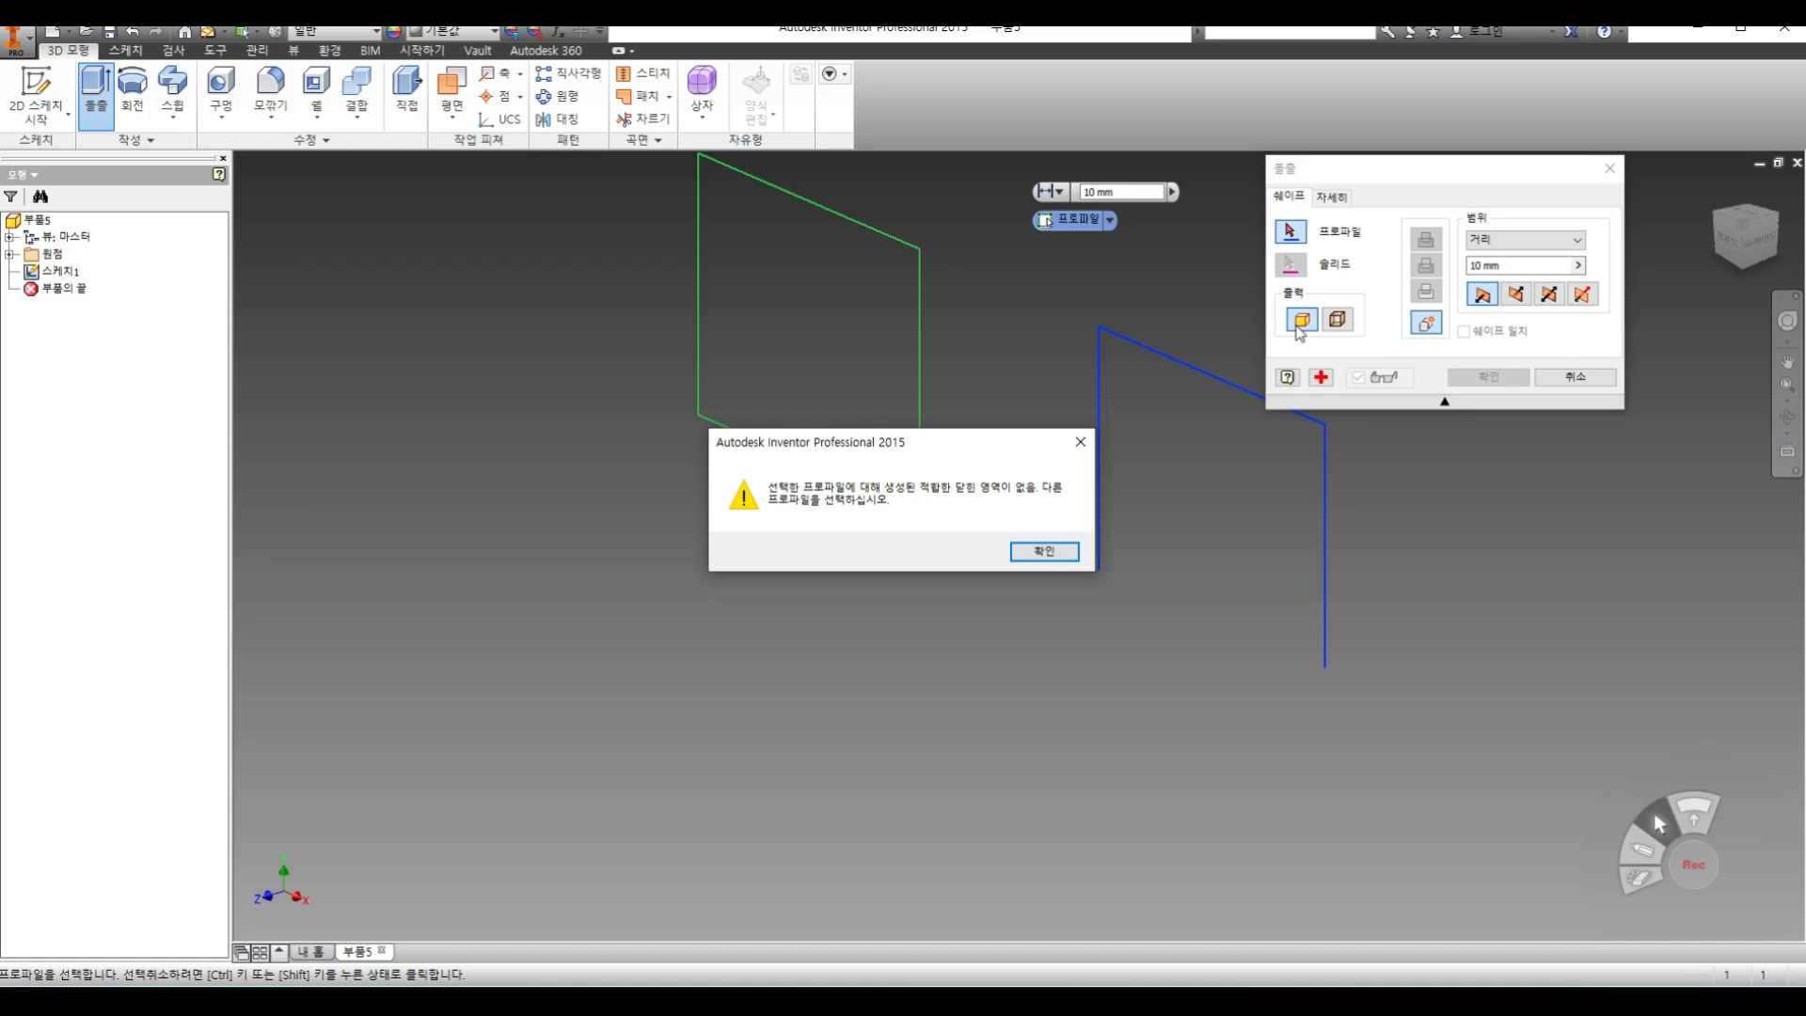
{"action": "left_click", "coordinate": [1044, 551]}
Switch the extrusion to surface output and preview the open three-sided profile at 10 mm
{"action": "left_click", "coordinate": [1338, 320]}
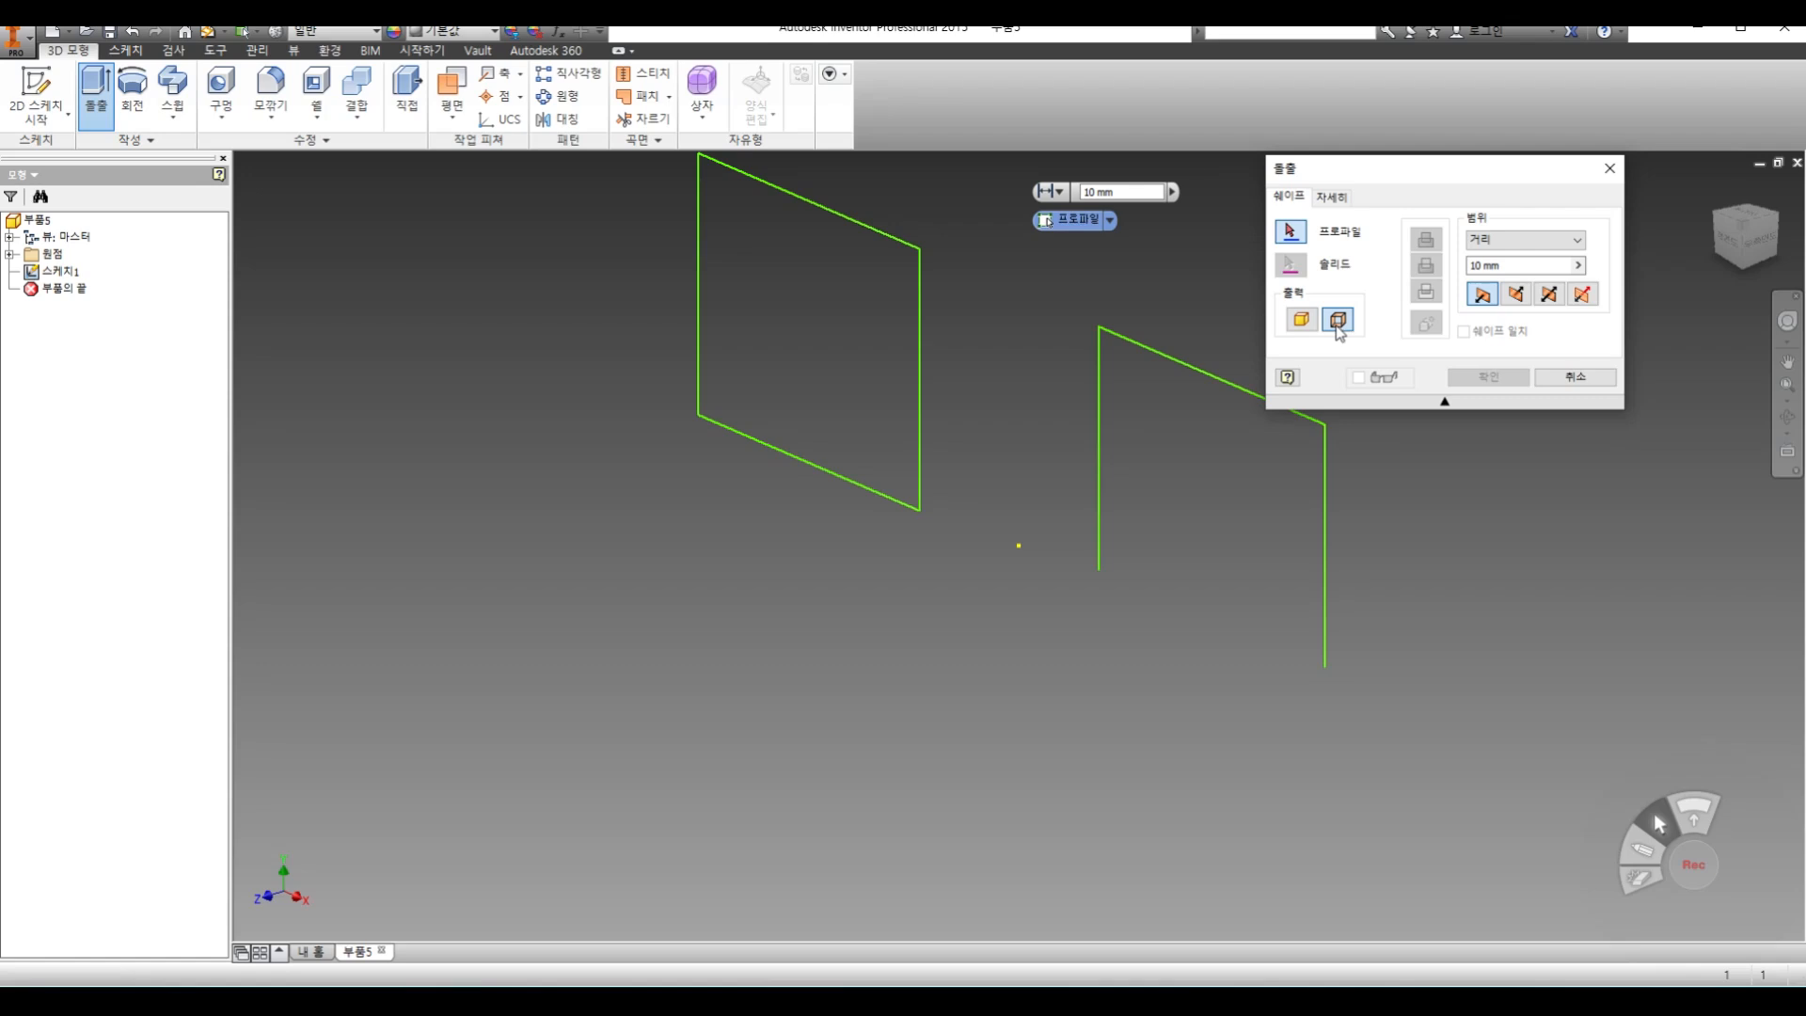
{"action": "left_click", "coordinate": [1200, 371]}
{"action": "left_click", "coordinate": [1199, 371]}
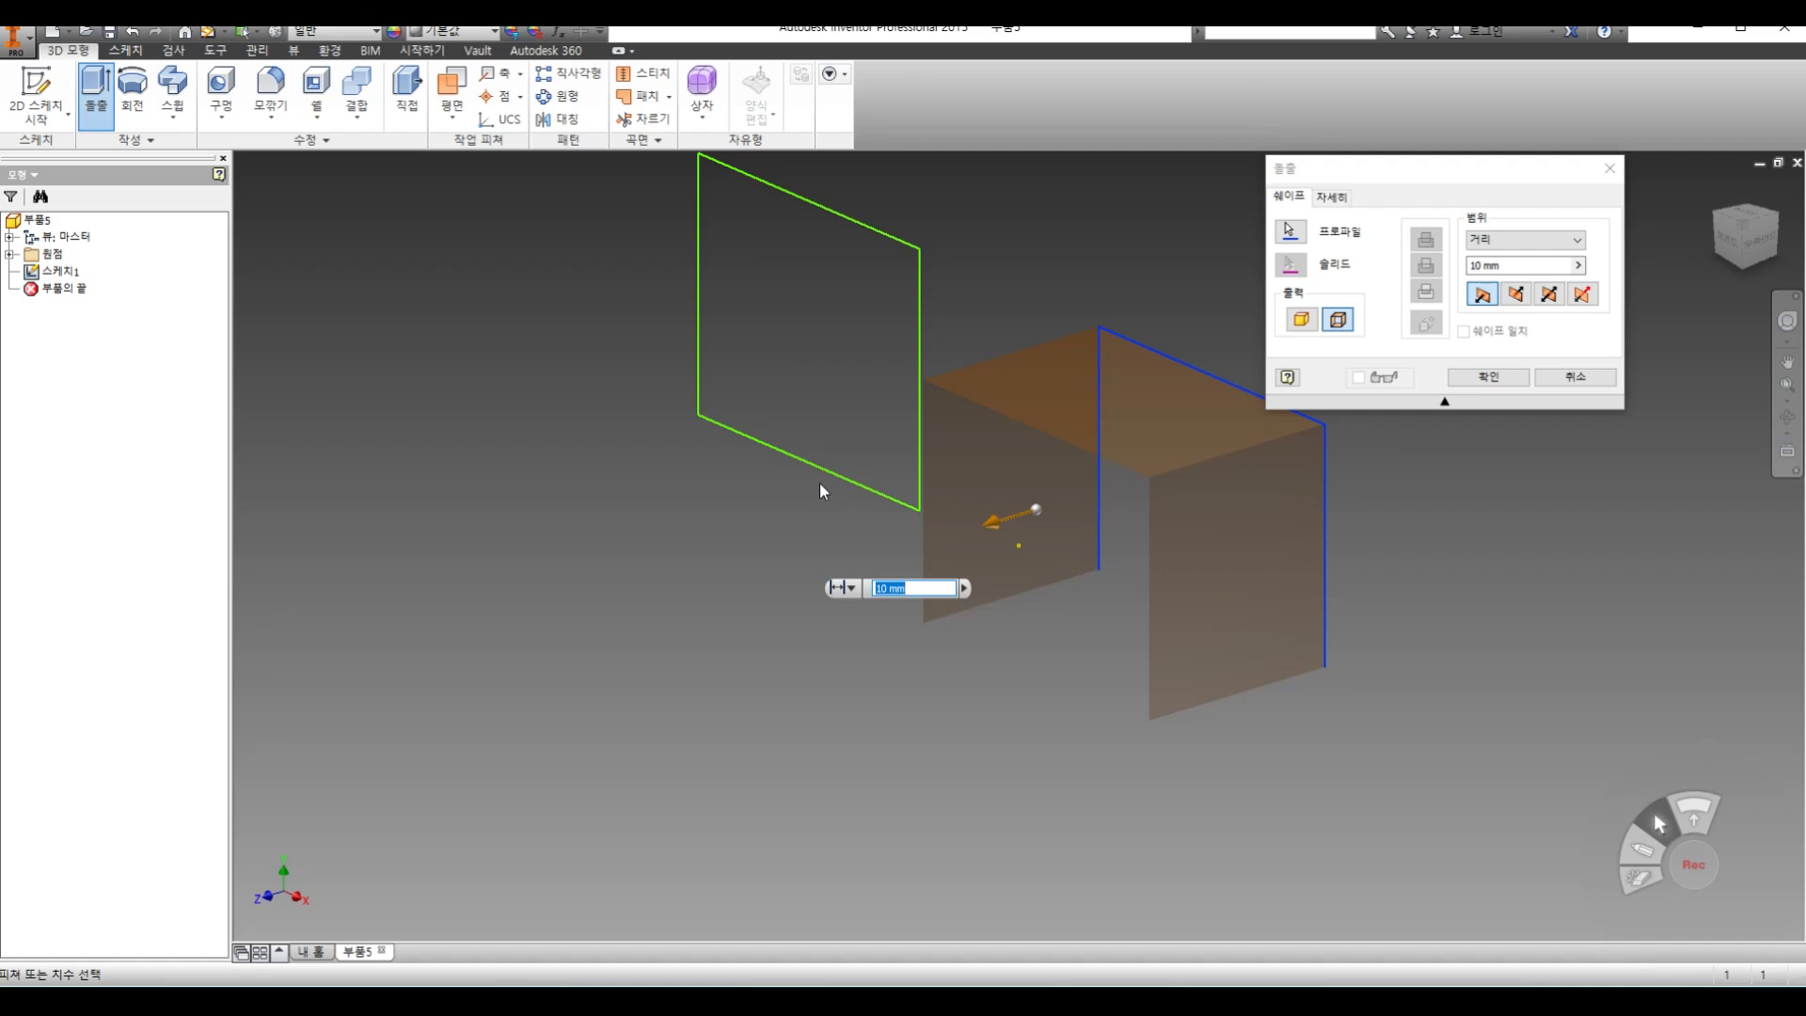
Switch the extrusion back to solid output, try the open profile again, and cancel the command
{"action": "left_click", "coordinate": [1302, 319]}
{"action": "left_click", "coordinate": [1211, 378]}
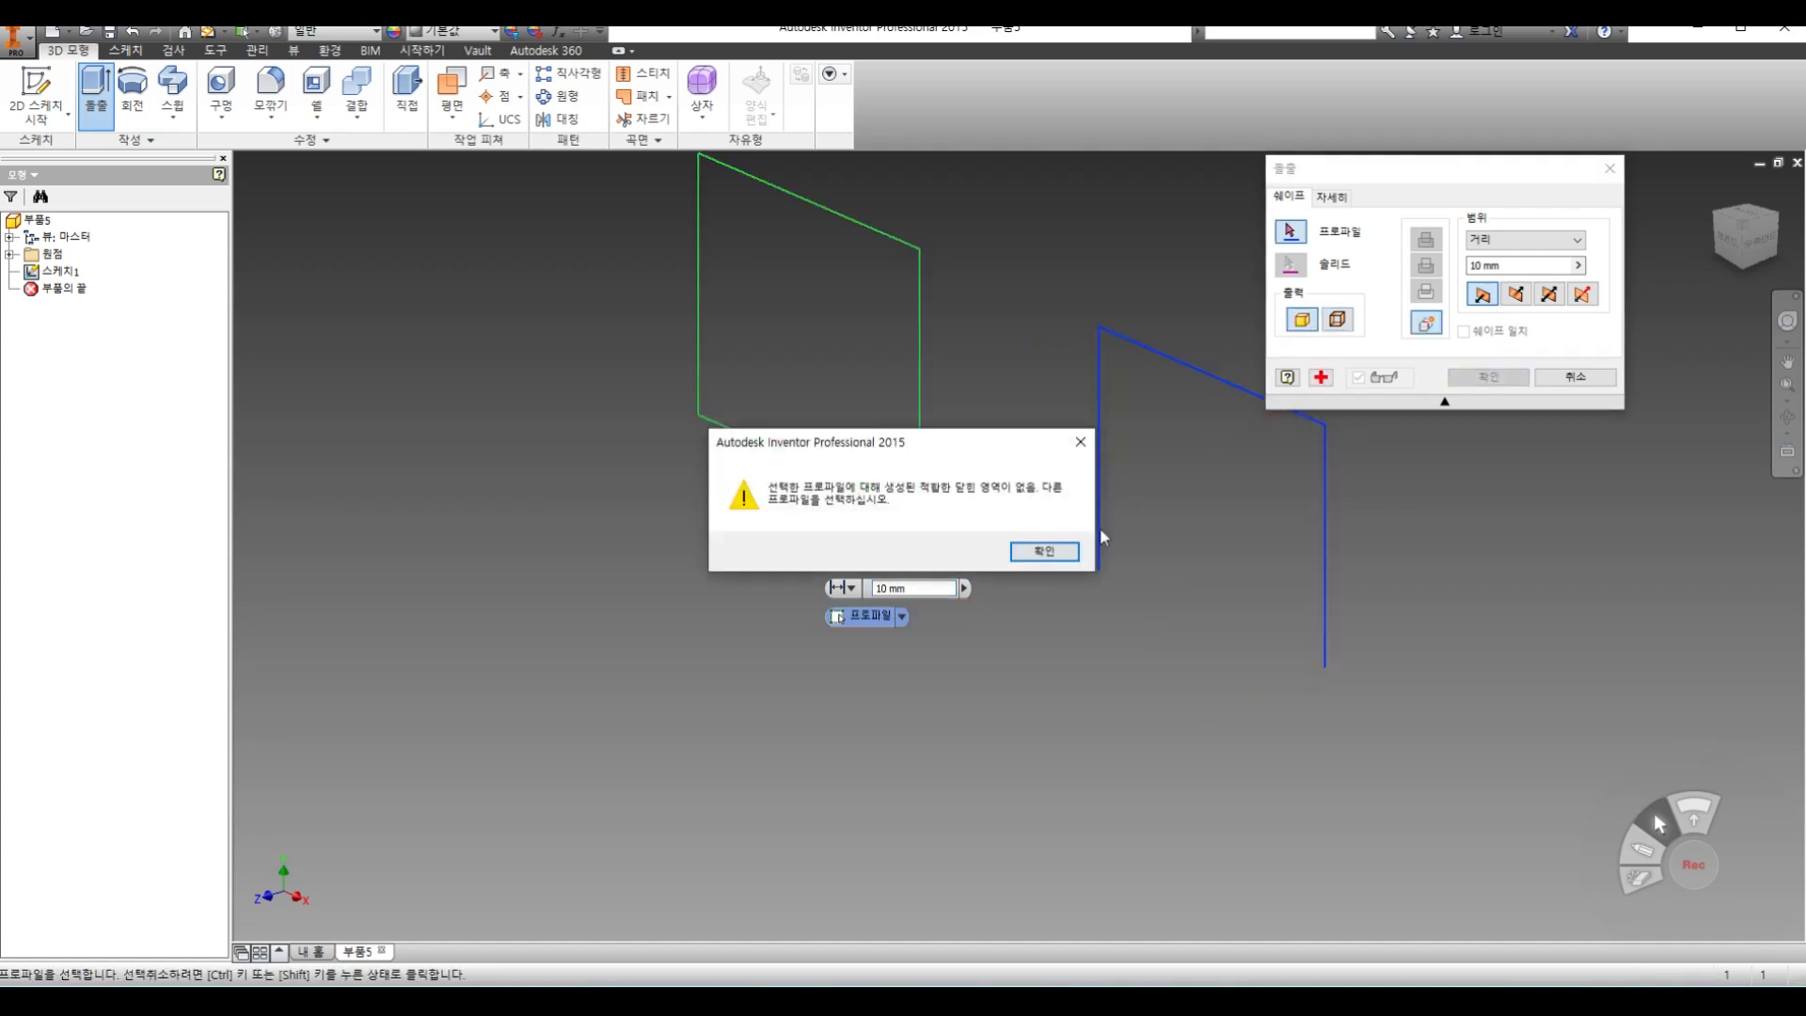
{"action": "left_click", "coordinate": [1043, 552]}
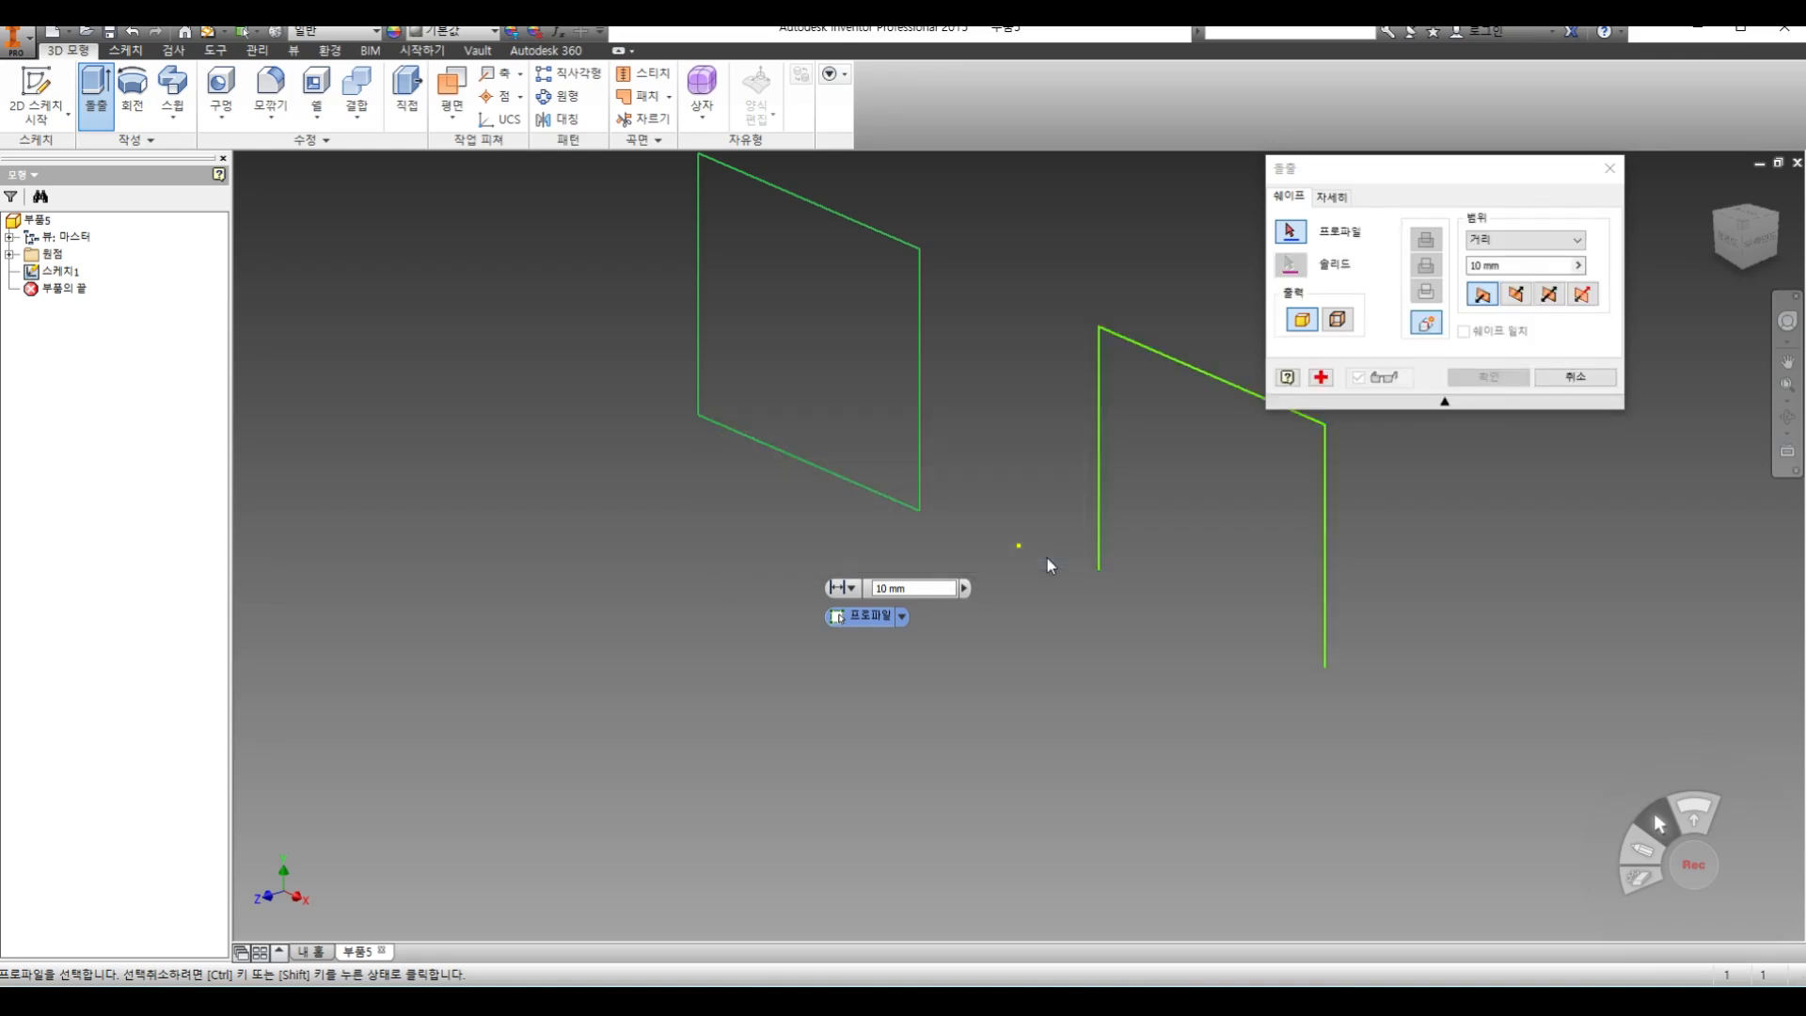
{"action": "left_click", "coordinate": [1570, 380]}
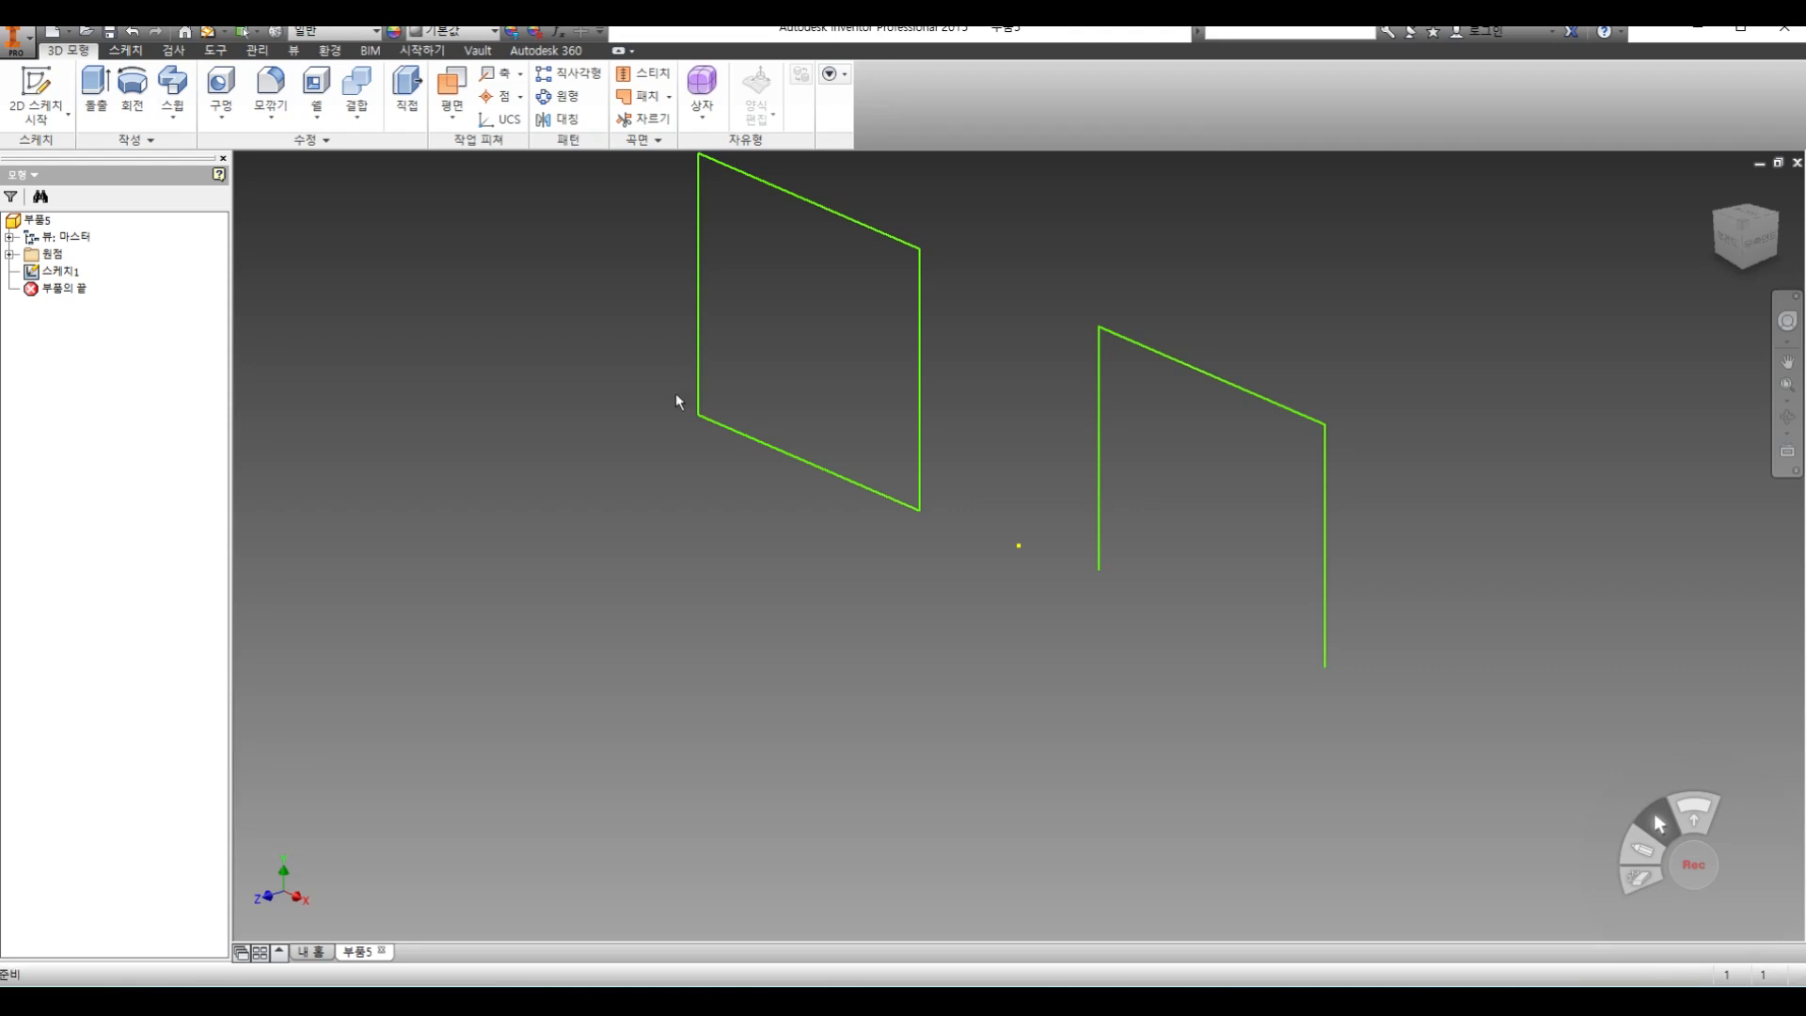
Extrude the closed rectangle 10 mm as a solid
{"action": "mouse_move", "coordinate": [694, 420]}
{"action": "middle_mouse_down"}
{"action": "mouse_move", "coordinate": [710, 742]}
{"action": "mouse_move", "coordinate": [681, 653]}
{"action": "middle_mouse_up"}
{"action": "key", "text": "e"}
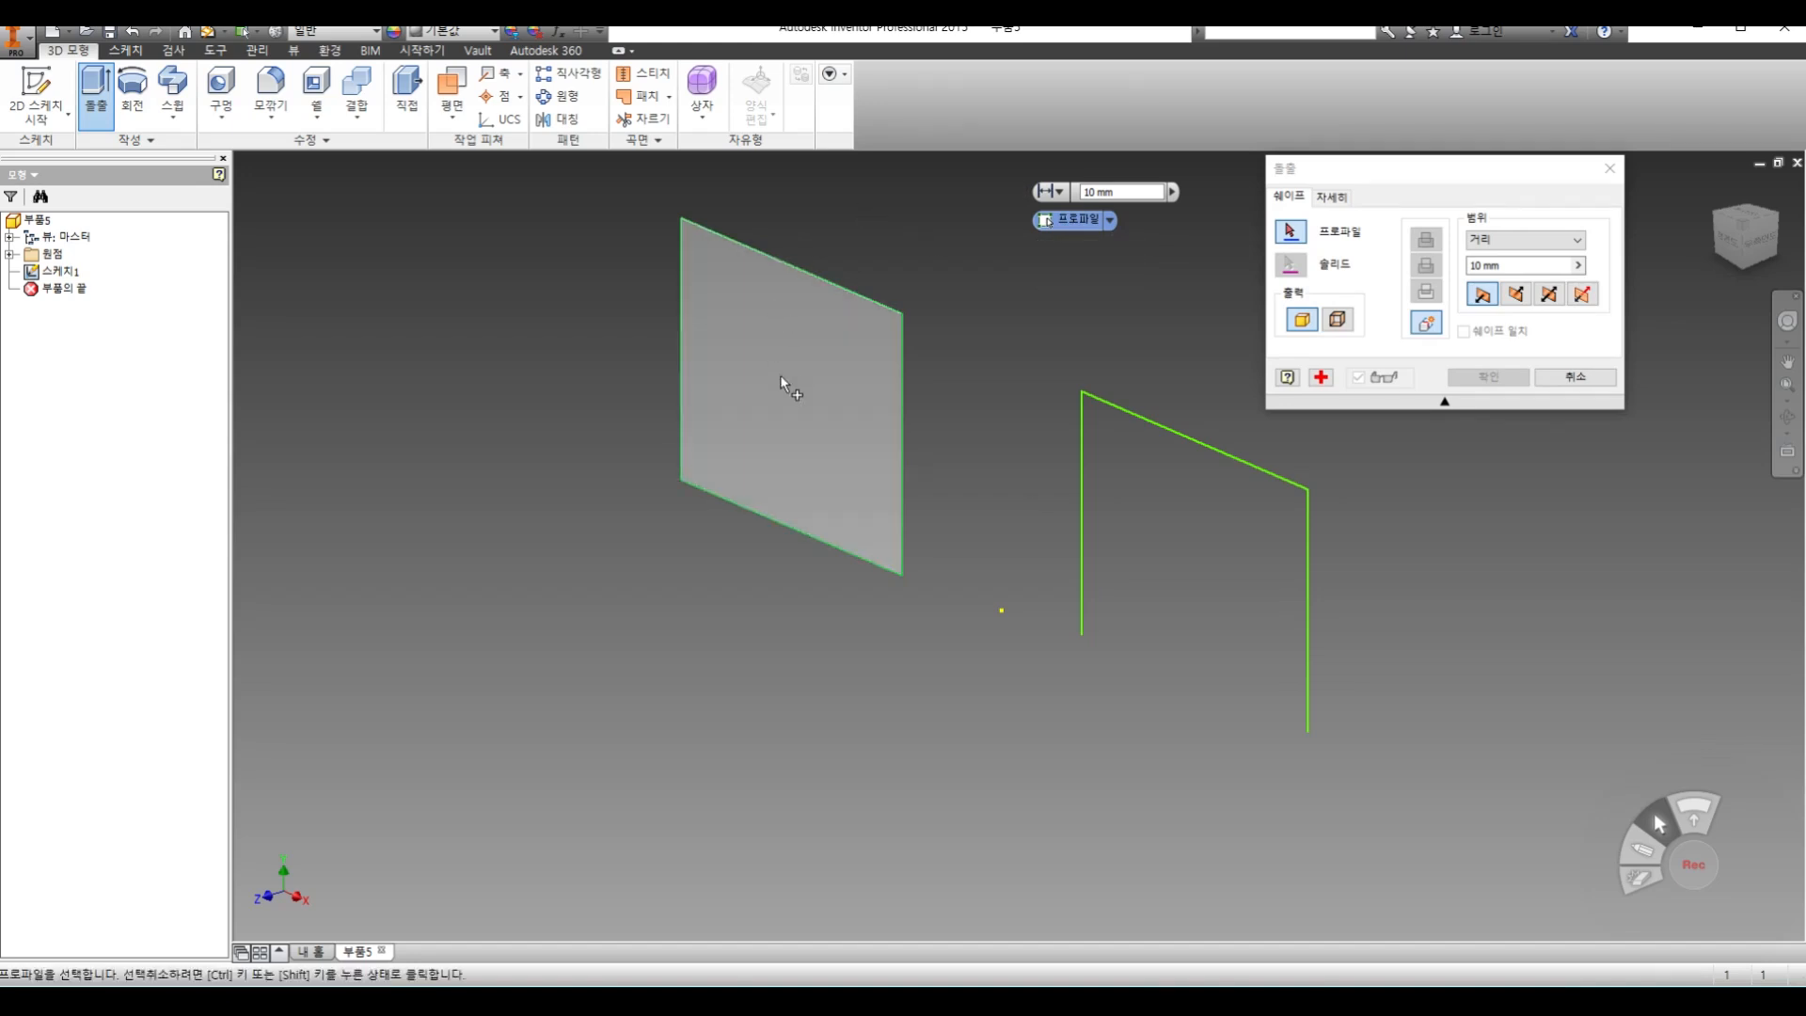
{"action": "left_click", "coordinate": [809, 286]}
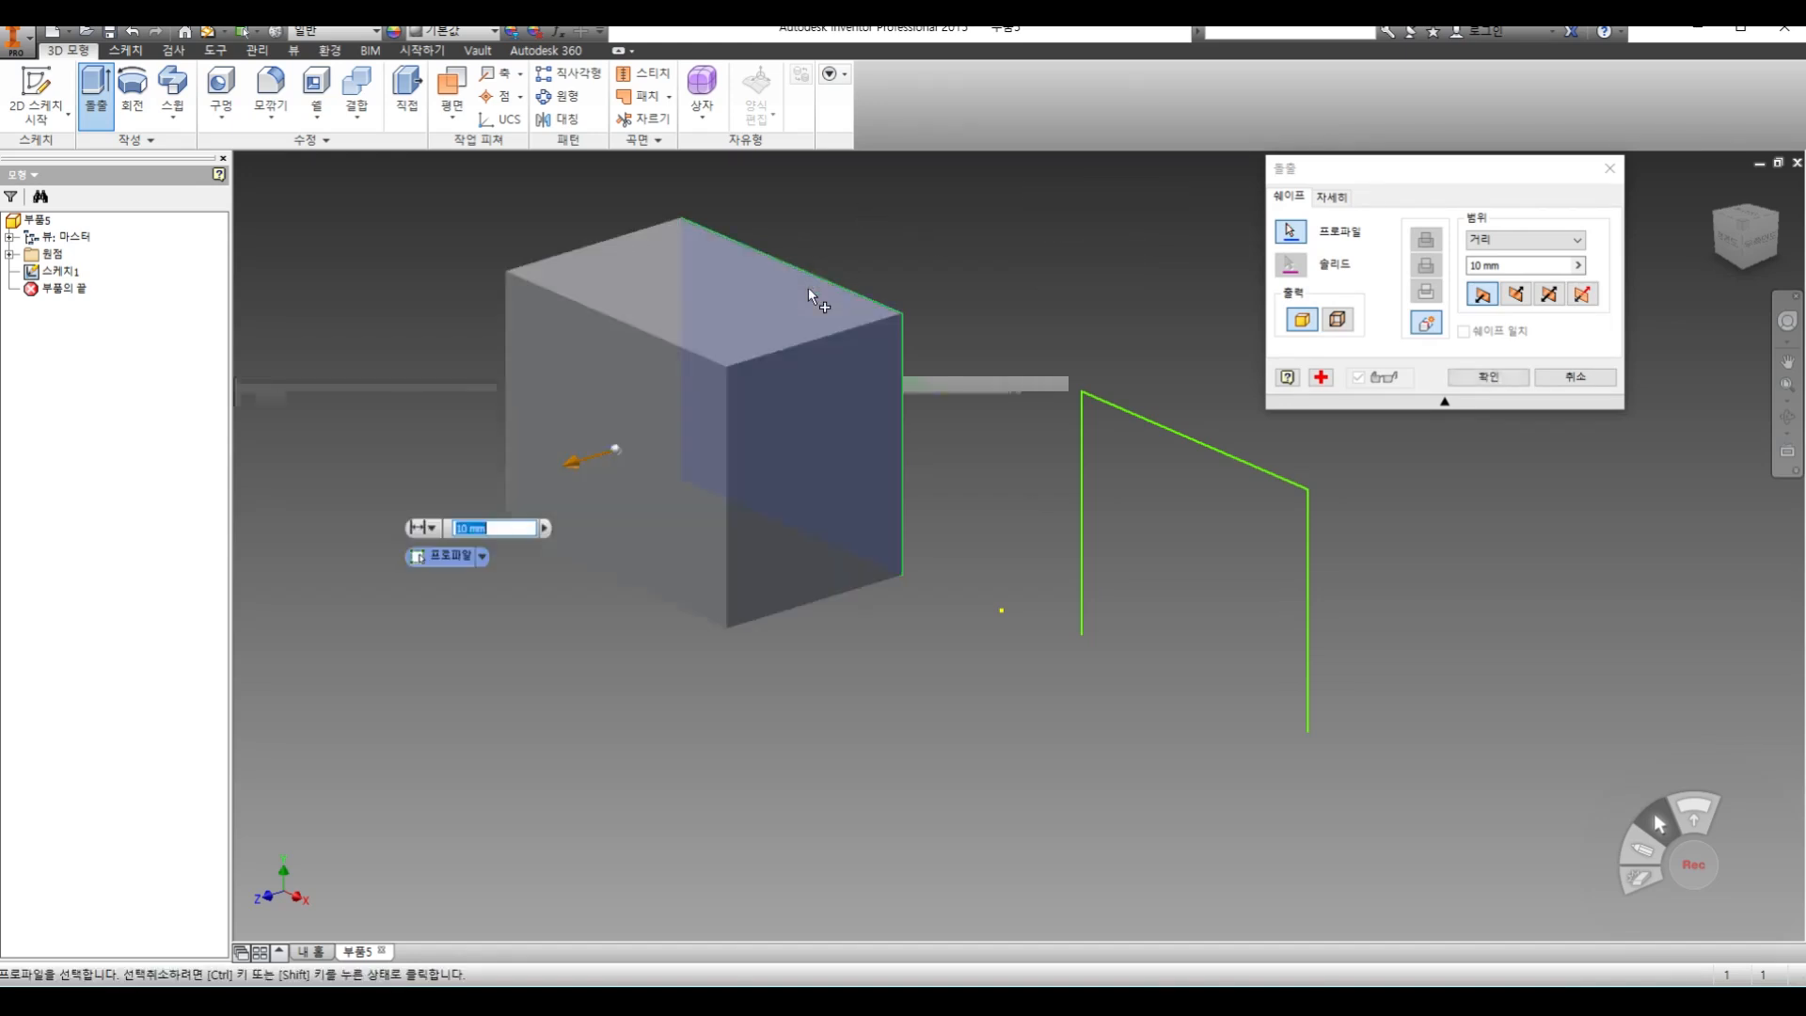
{"action": "left_click", "coordinate": [1528, 267]}
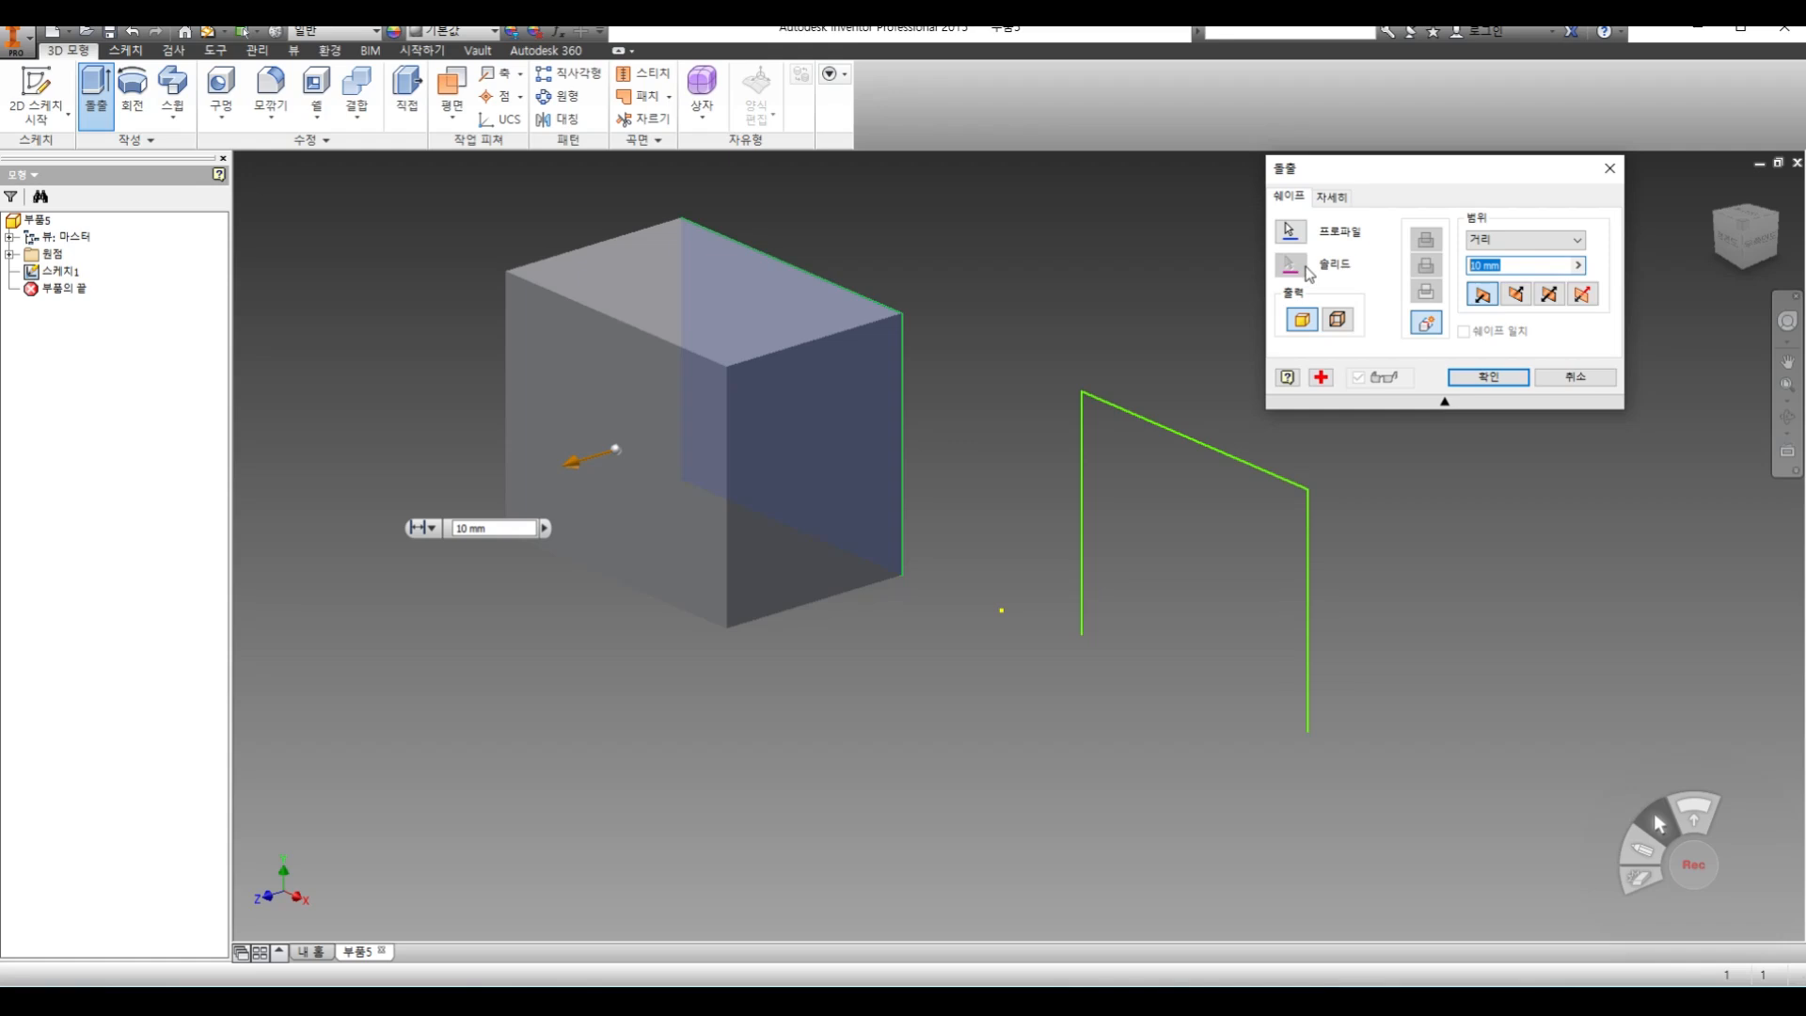
{"action": "left_click", "coordinate": [1306, 322]}
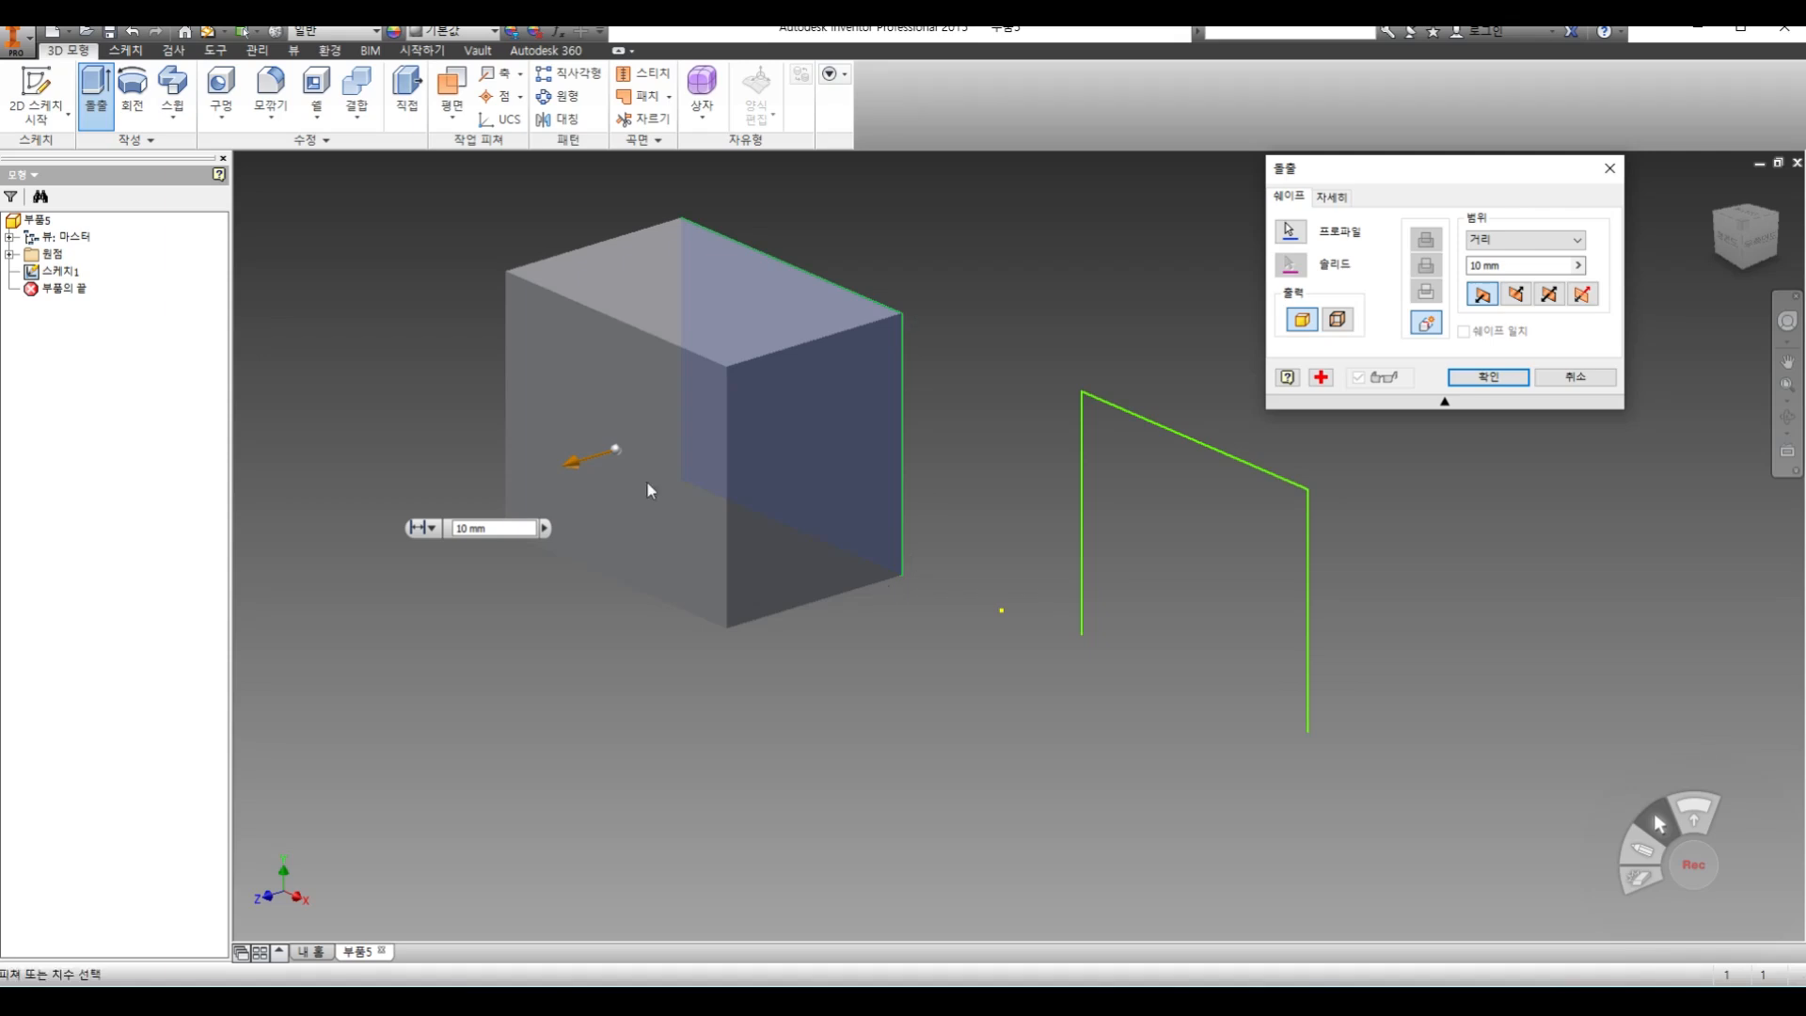
{"action": "left_click", "coordinate": [1497, 380]}
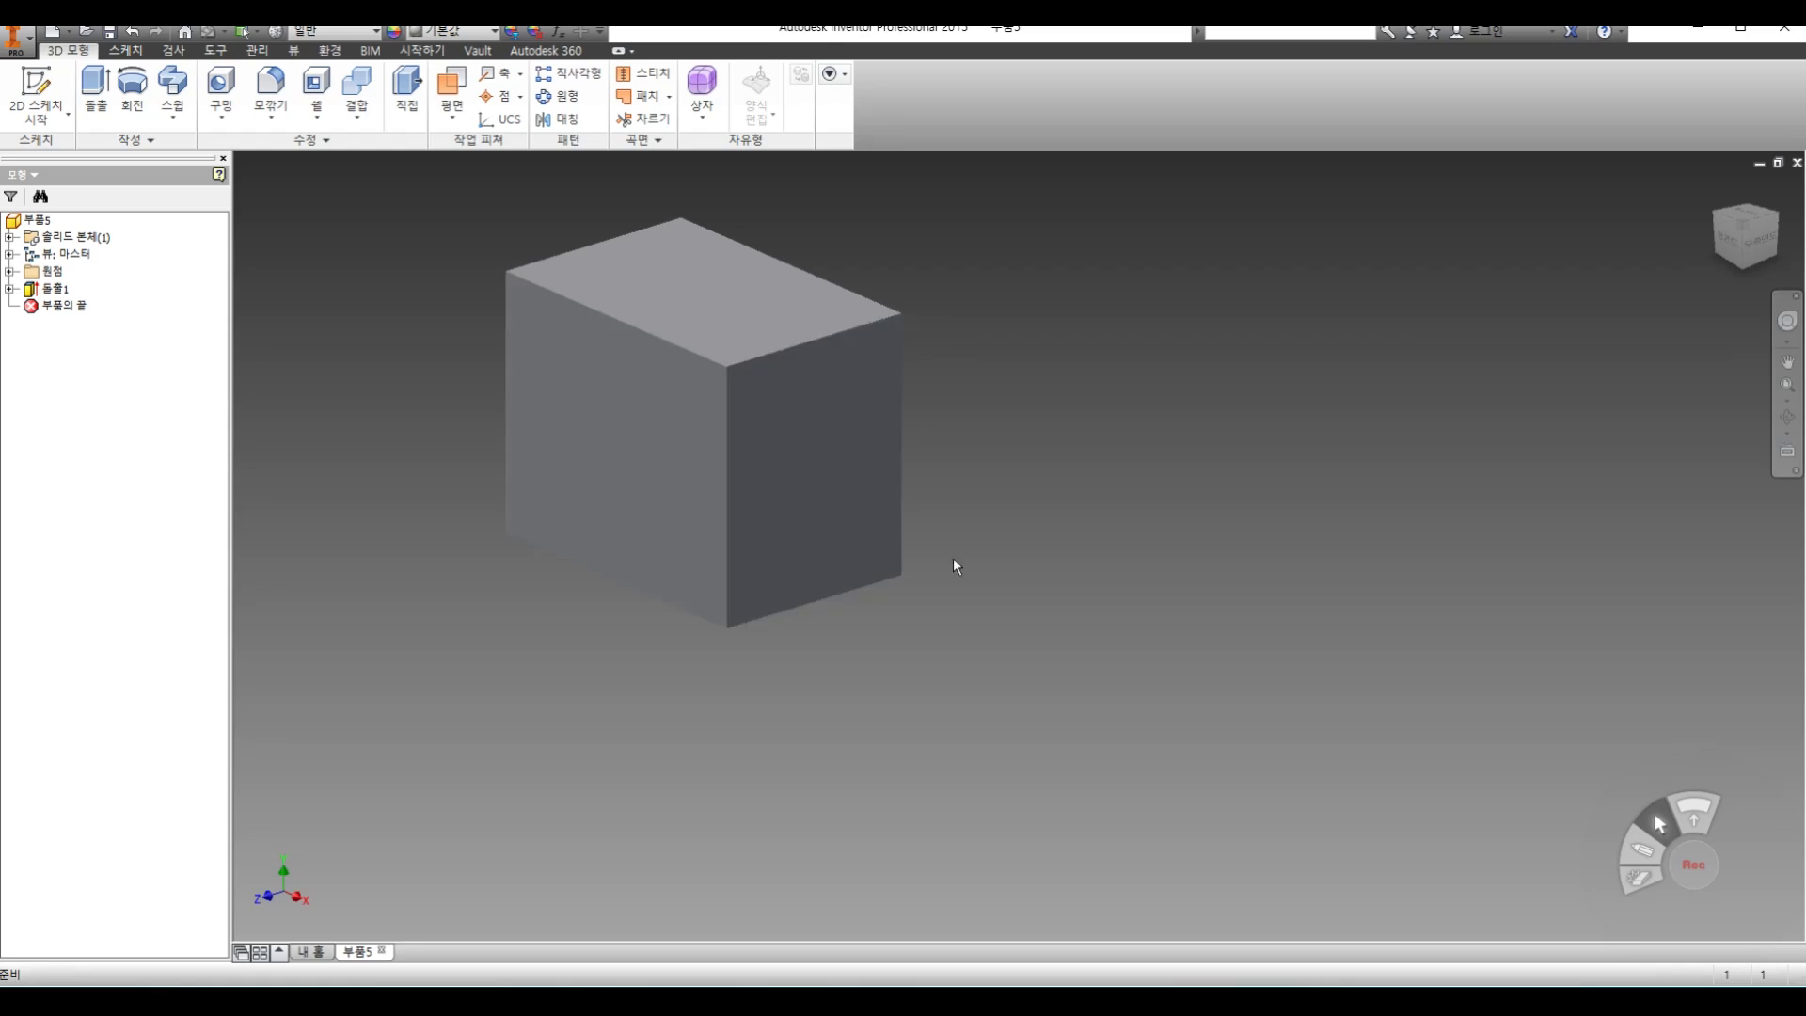
Delete the solid extrusion together with its consumed sketch
{"action": "middle_click_drag", "start_coordinate": [985, 673], "coordinate": [1061, 750]}
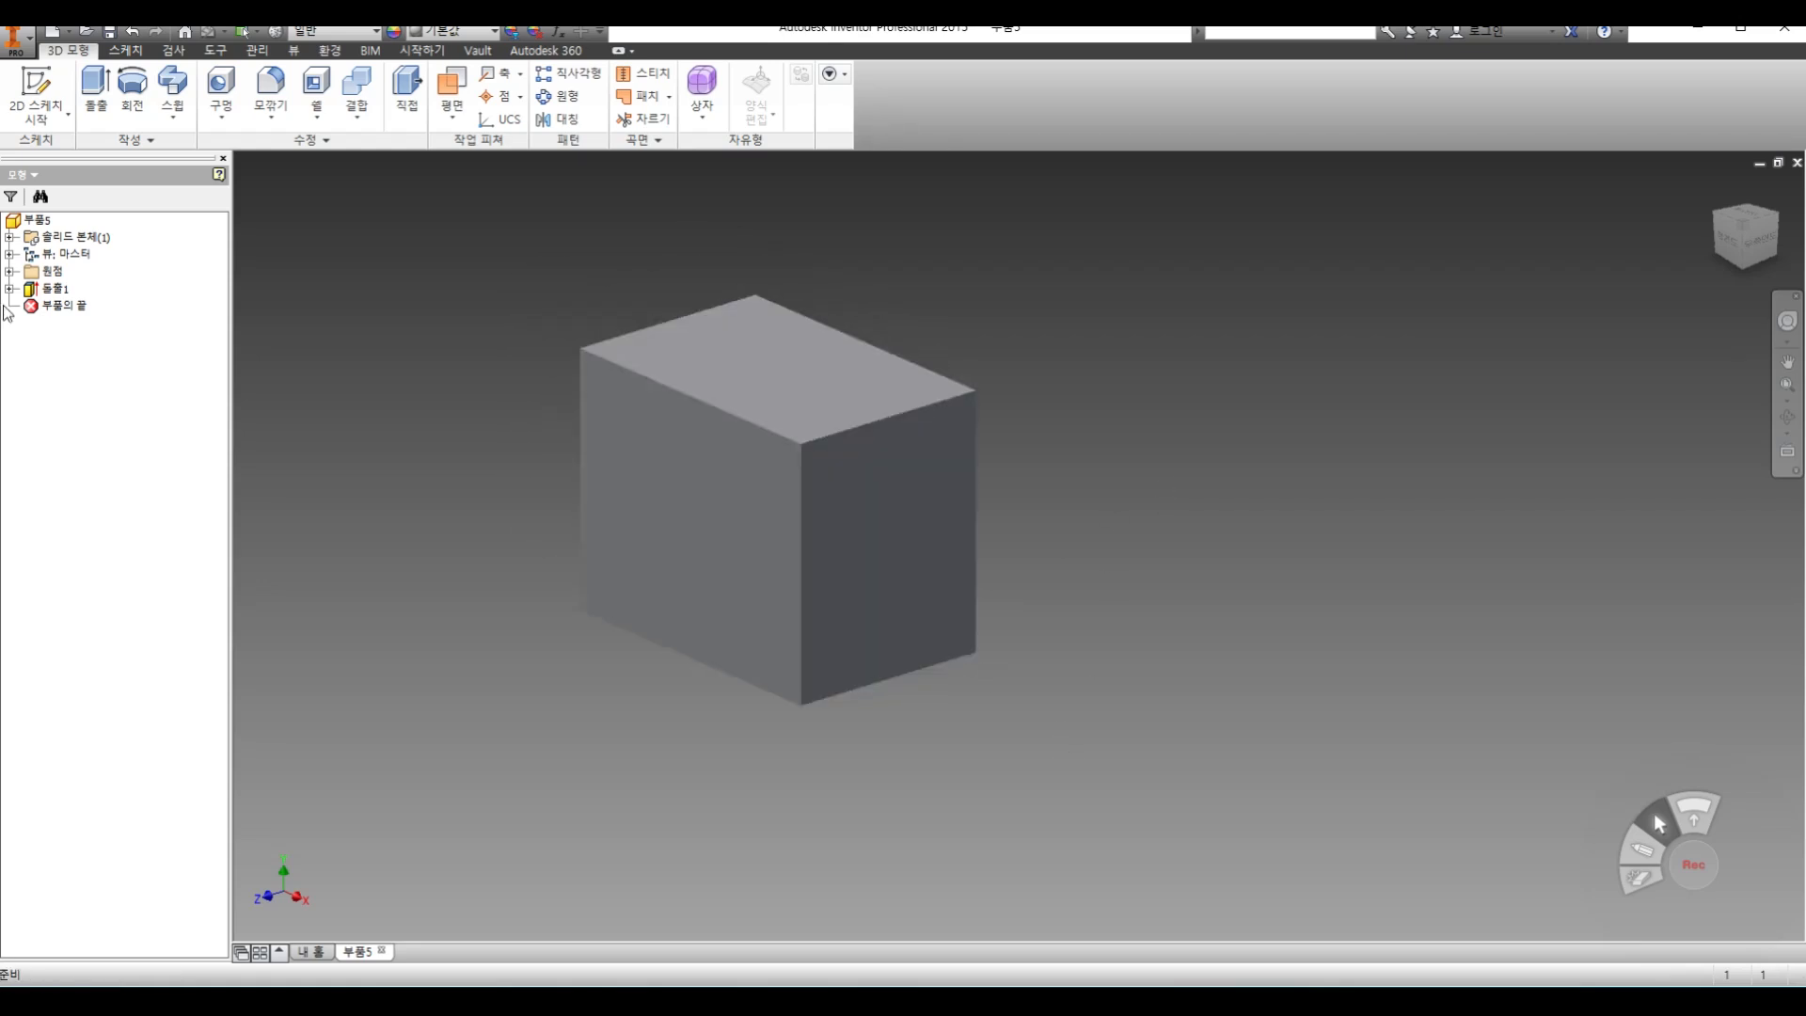
{"action": "right_click", "coordinate": [53, 293]}
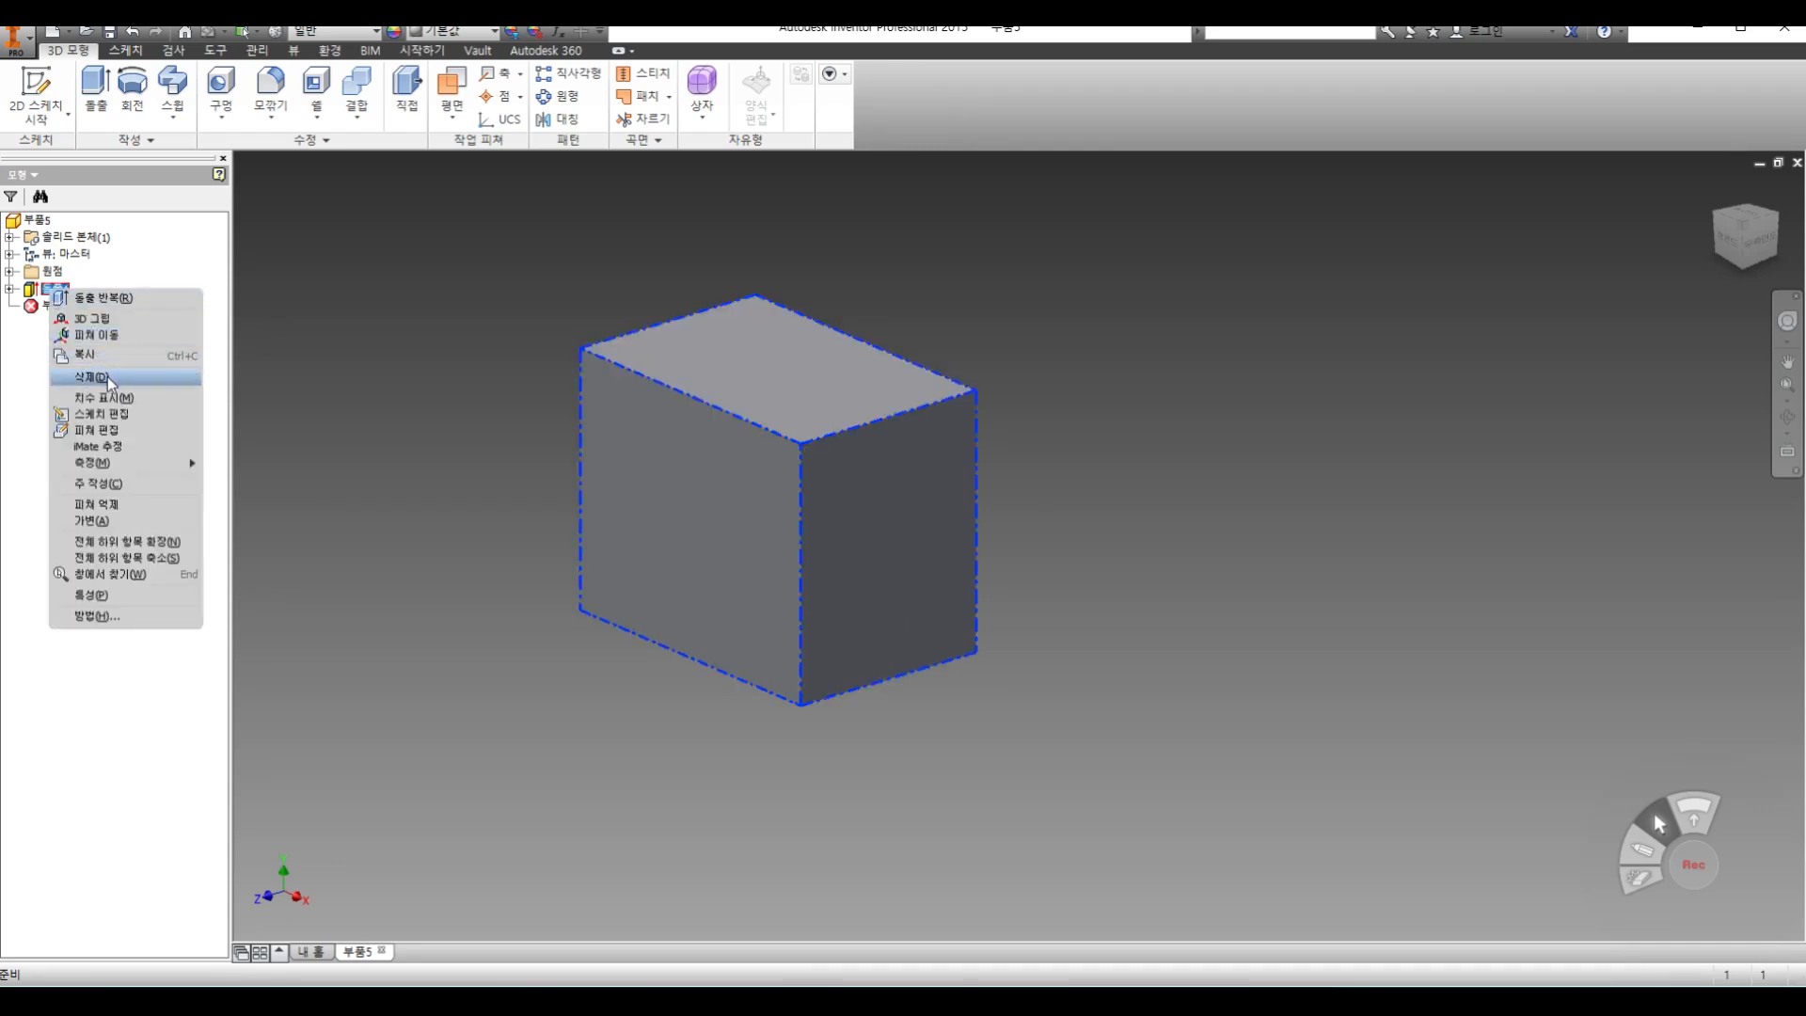
{"action": "left_click", "coordinate": [110, 381]}
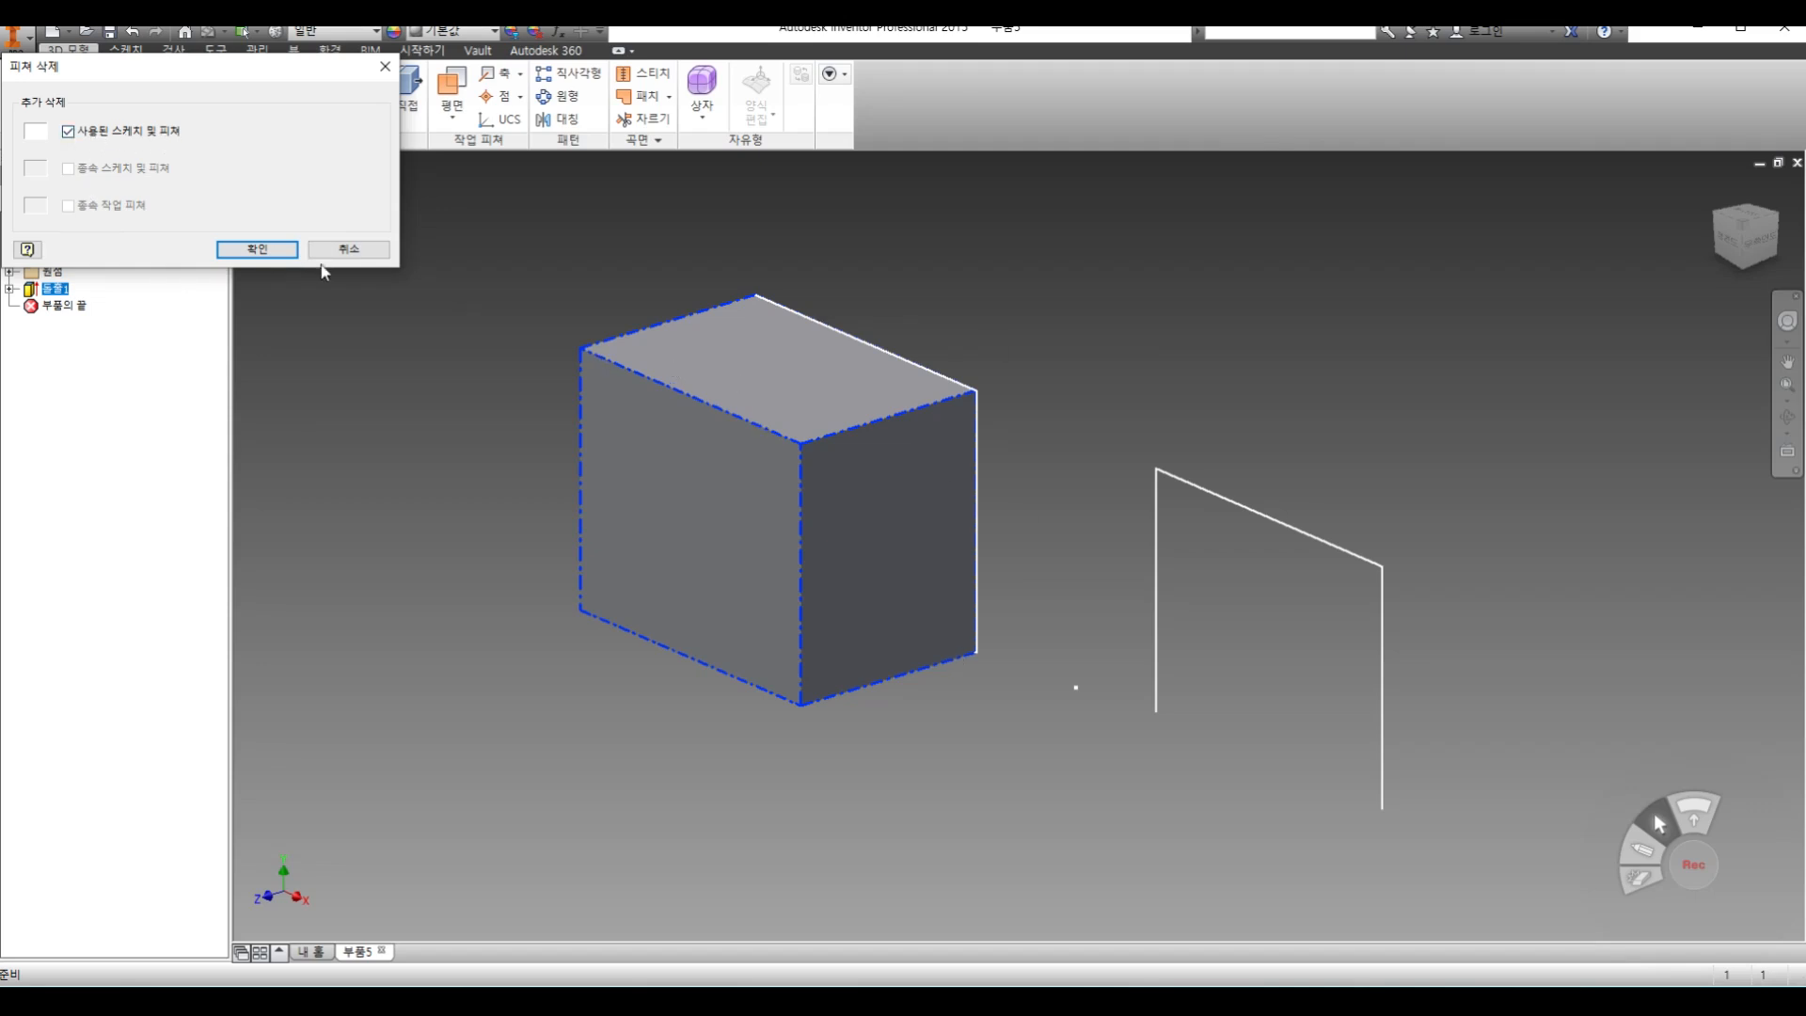
{"action": "left_click", "coordinate": [257, 250]}
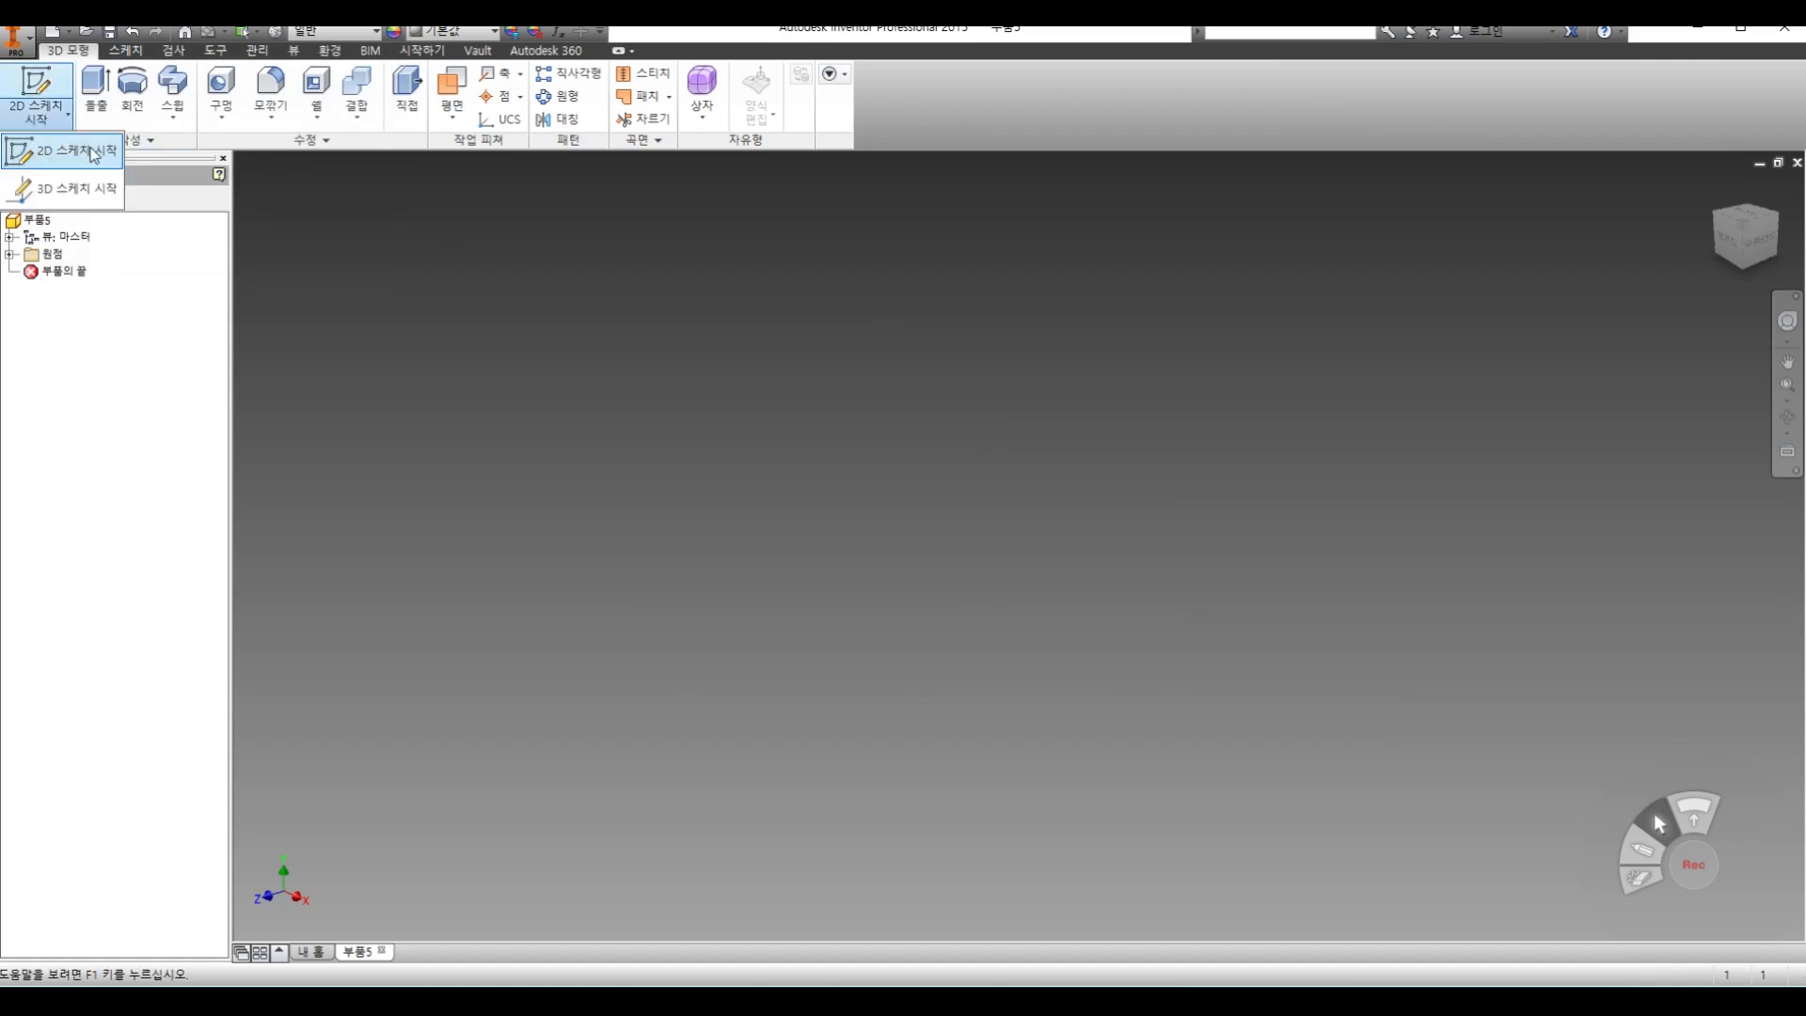
Sketch two overlapping rectangles on the XY plane, a tall one and a wide one crossing its edge, and finish the sketch
{"action": "left_click", "coordinate": [36, 94]}
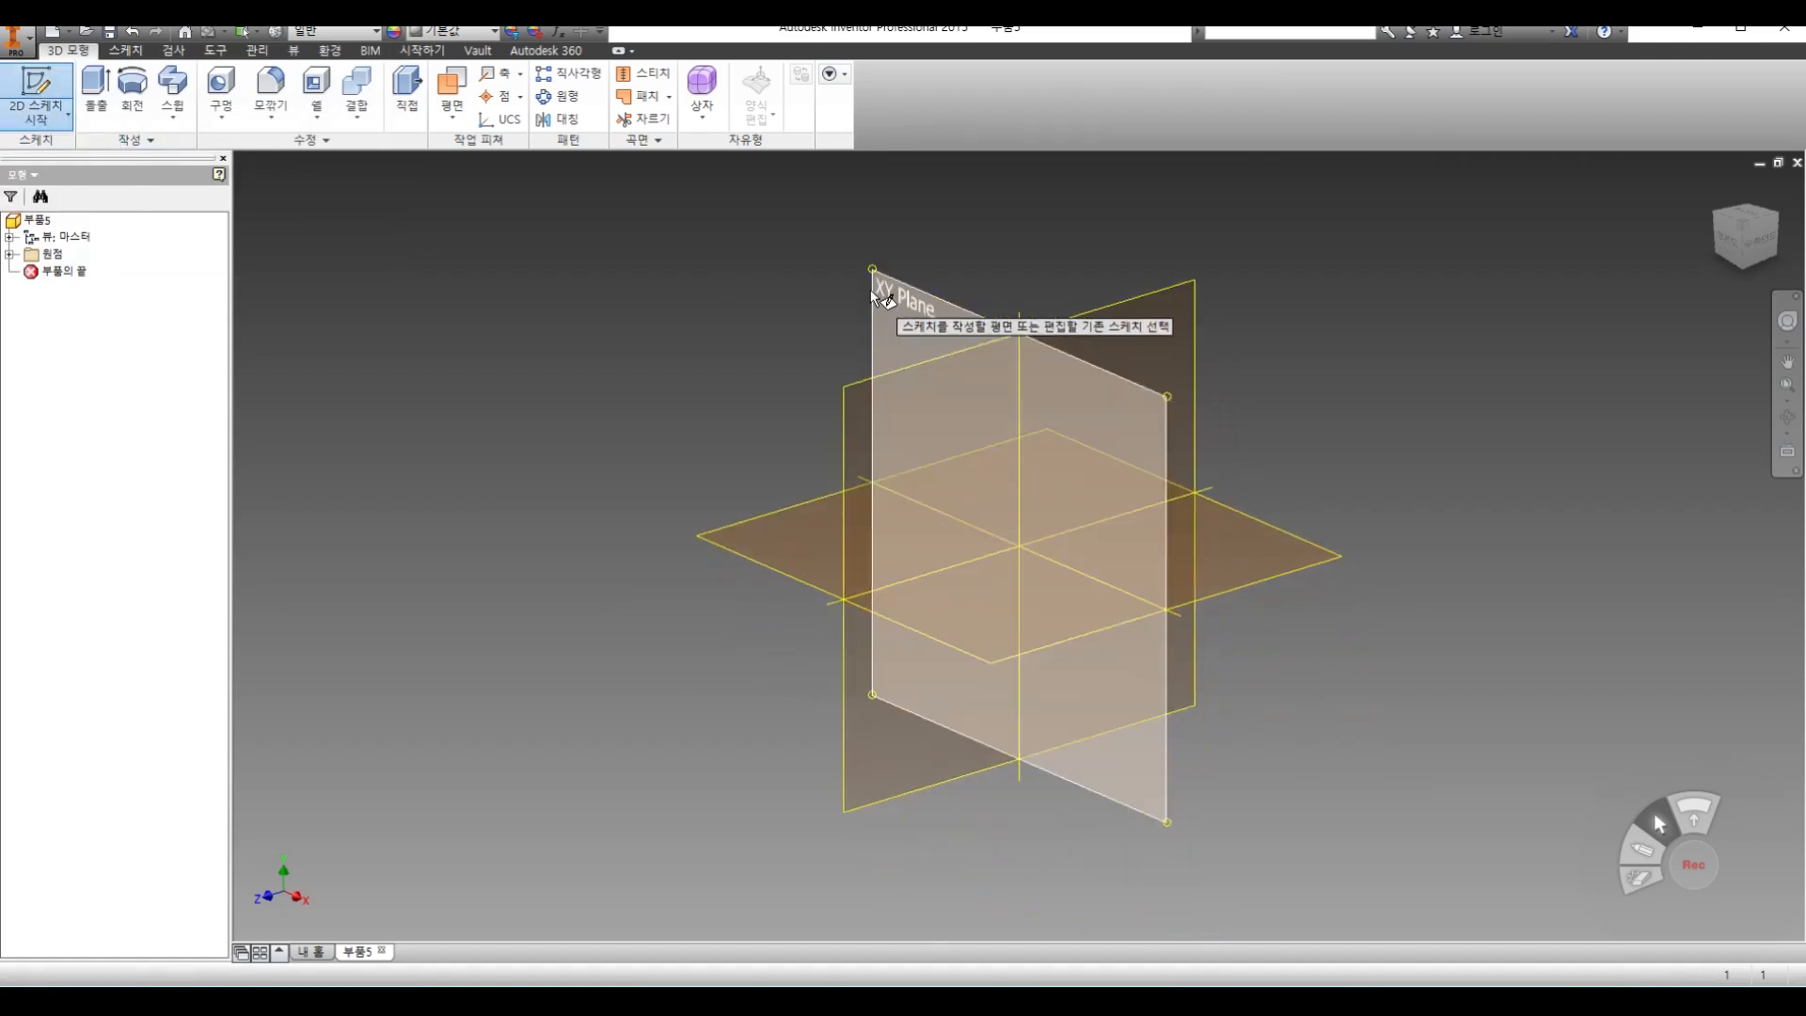
{"action": "left_click", "coordinate": [871, 291]}
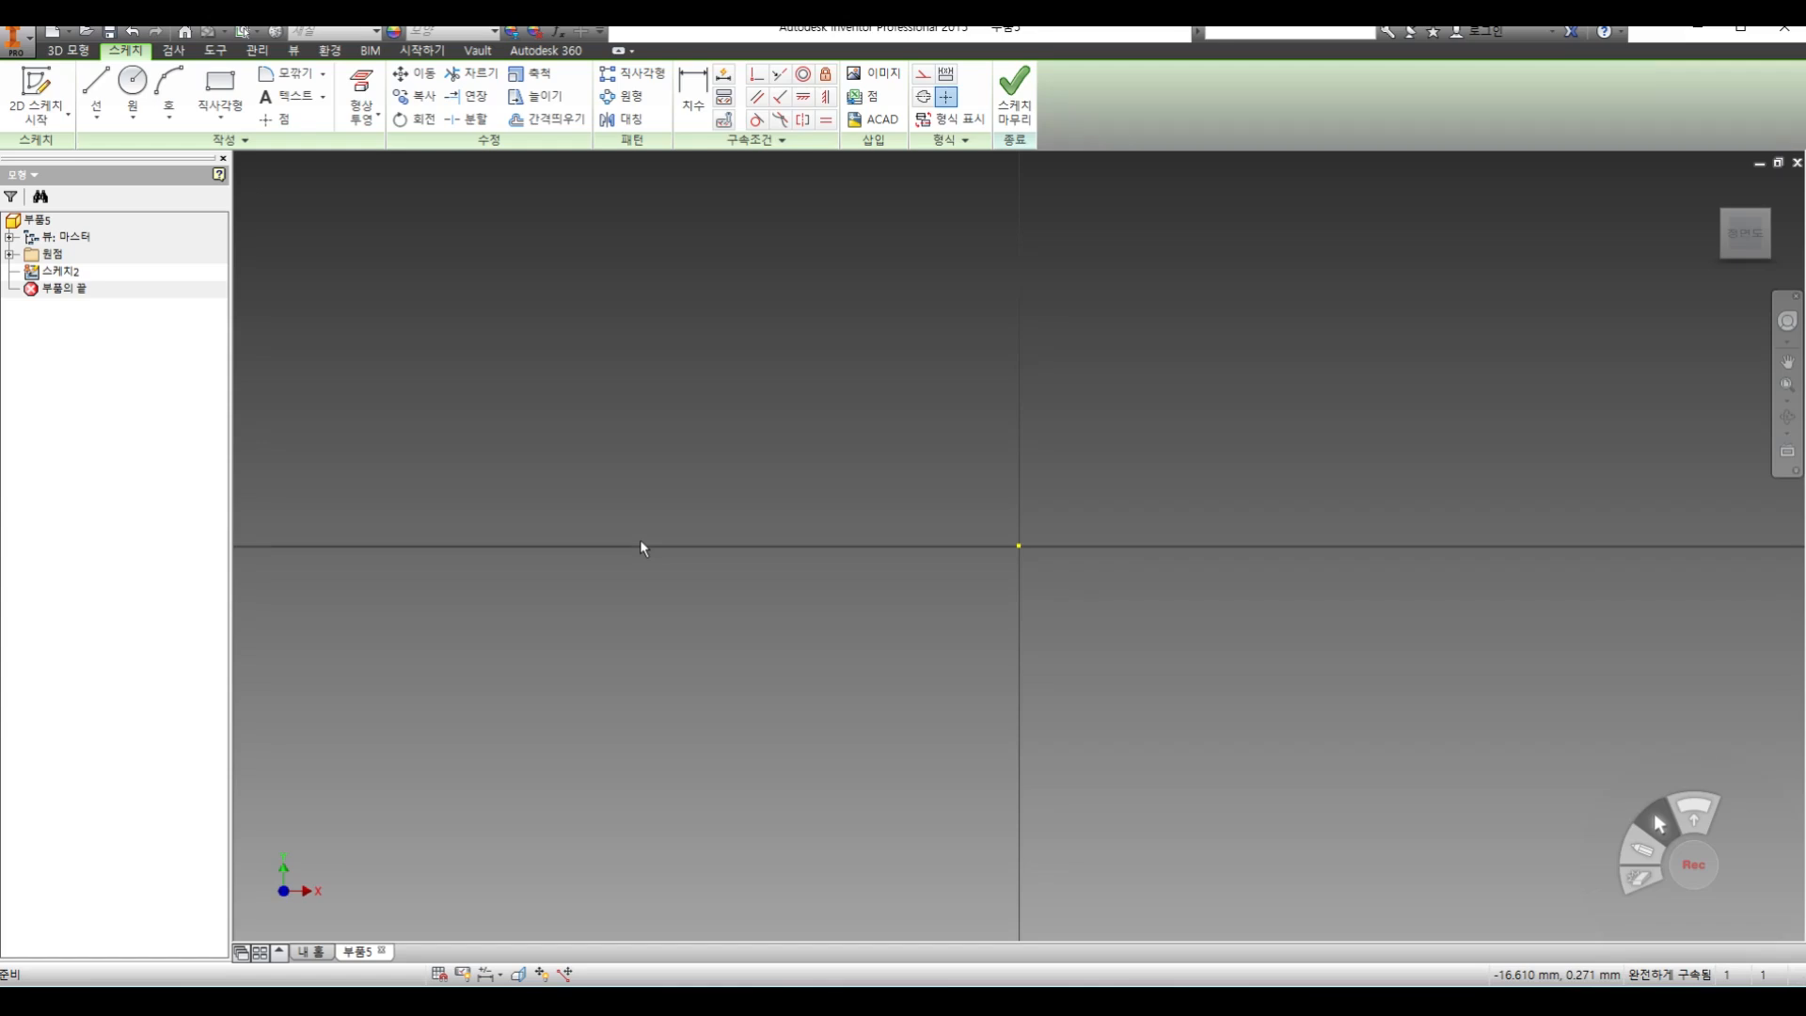
{"action": "left_click", "coordinate": [218, 92]}
{"action": "left_click", "coordinate": [532, 264]}
{"action": "left_click", "coordinate": [972, 731]}
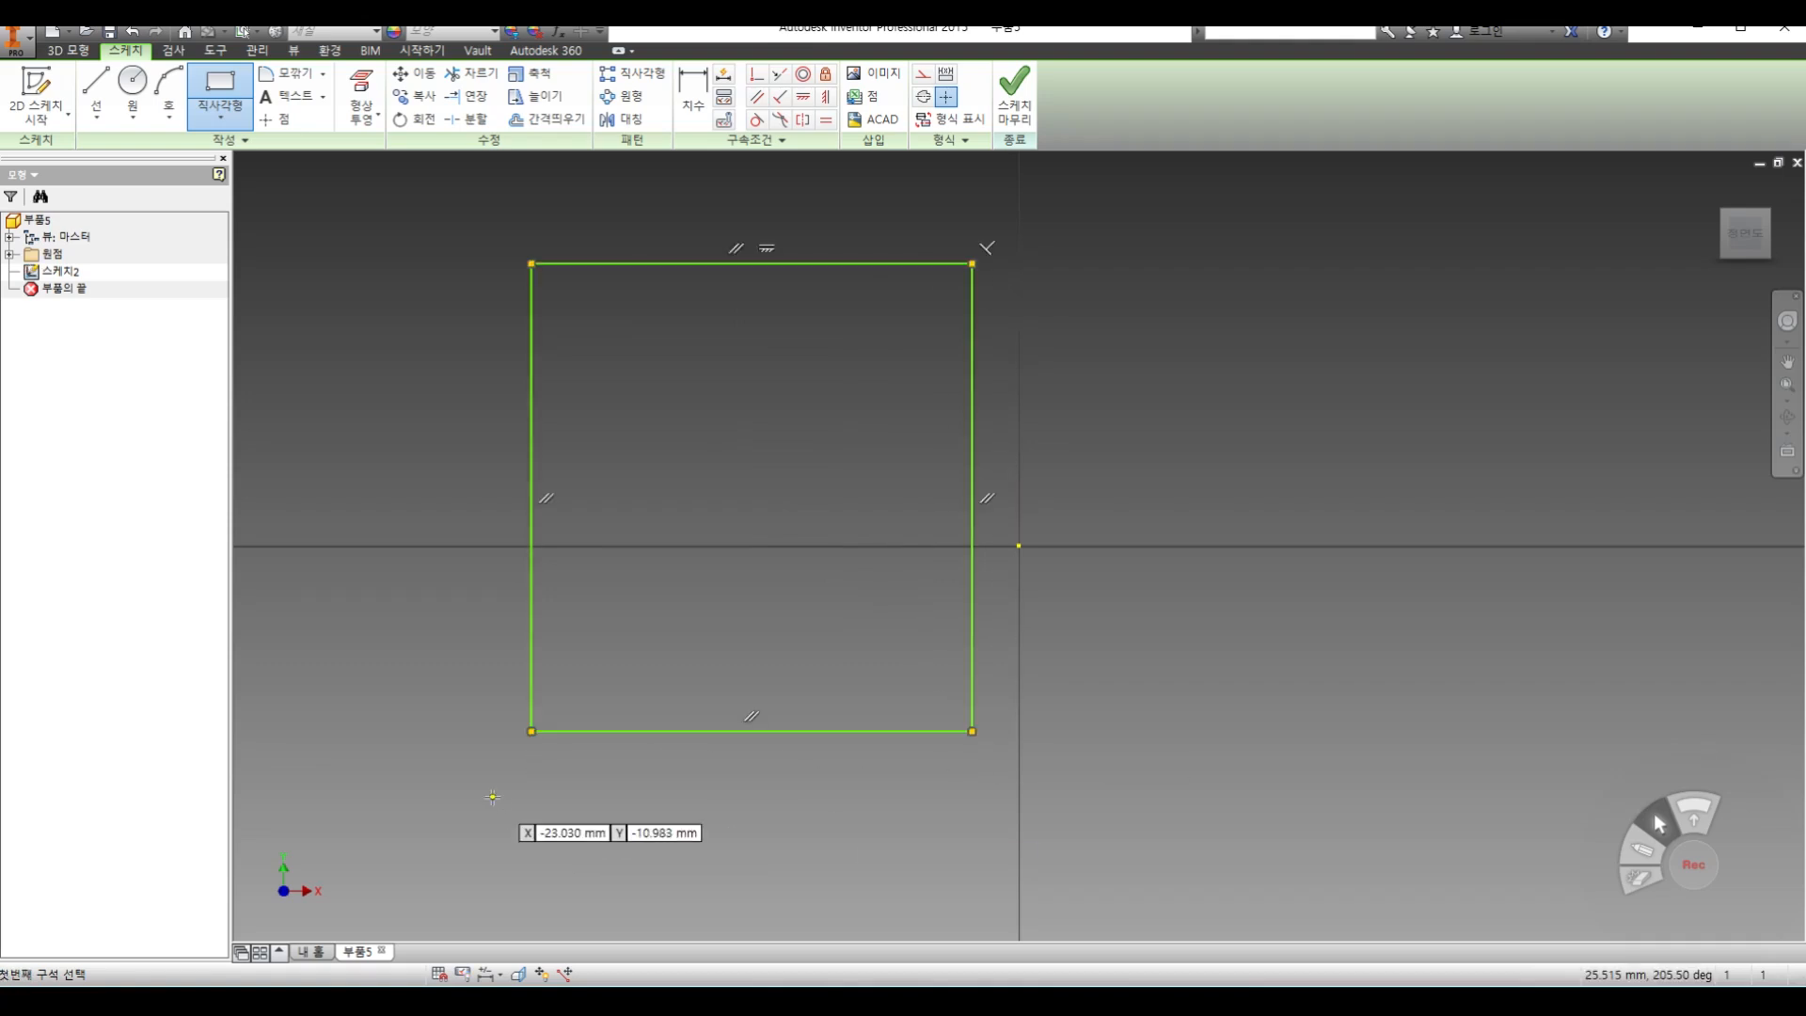
{"action": "left_click", "coordinate": [700, 378]}
{"action": "left_click", "coordinate": [1276, 633]}
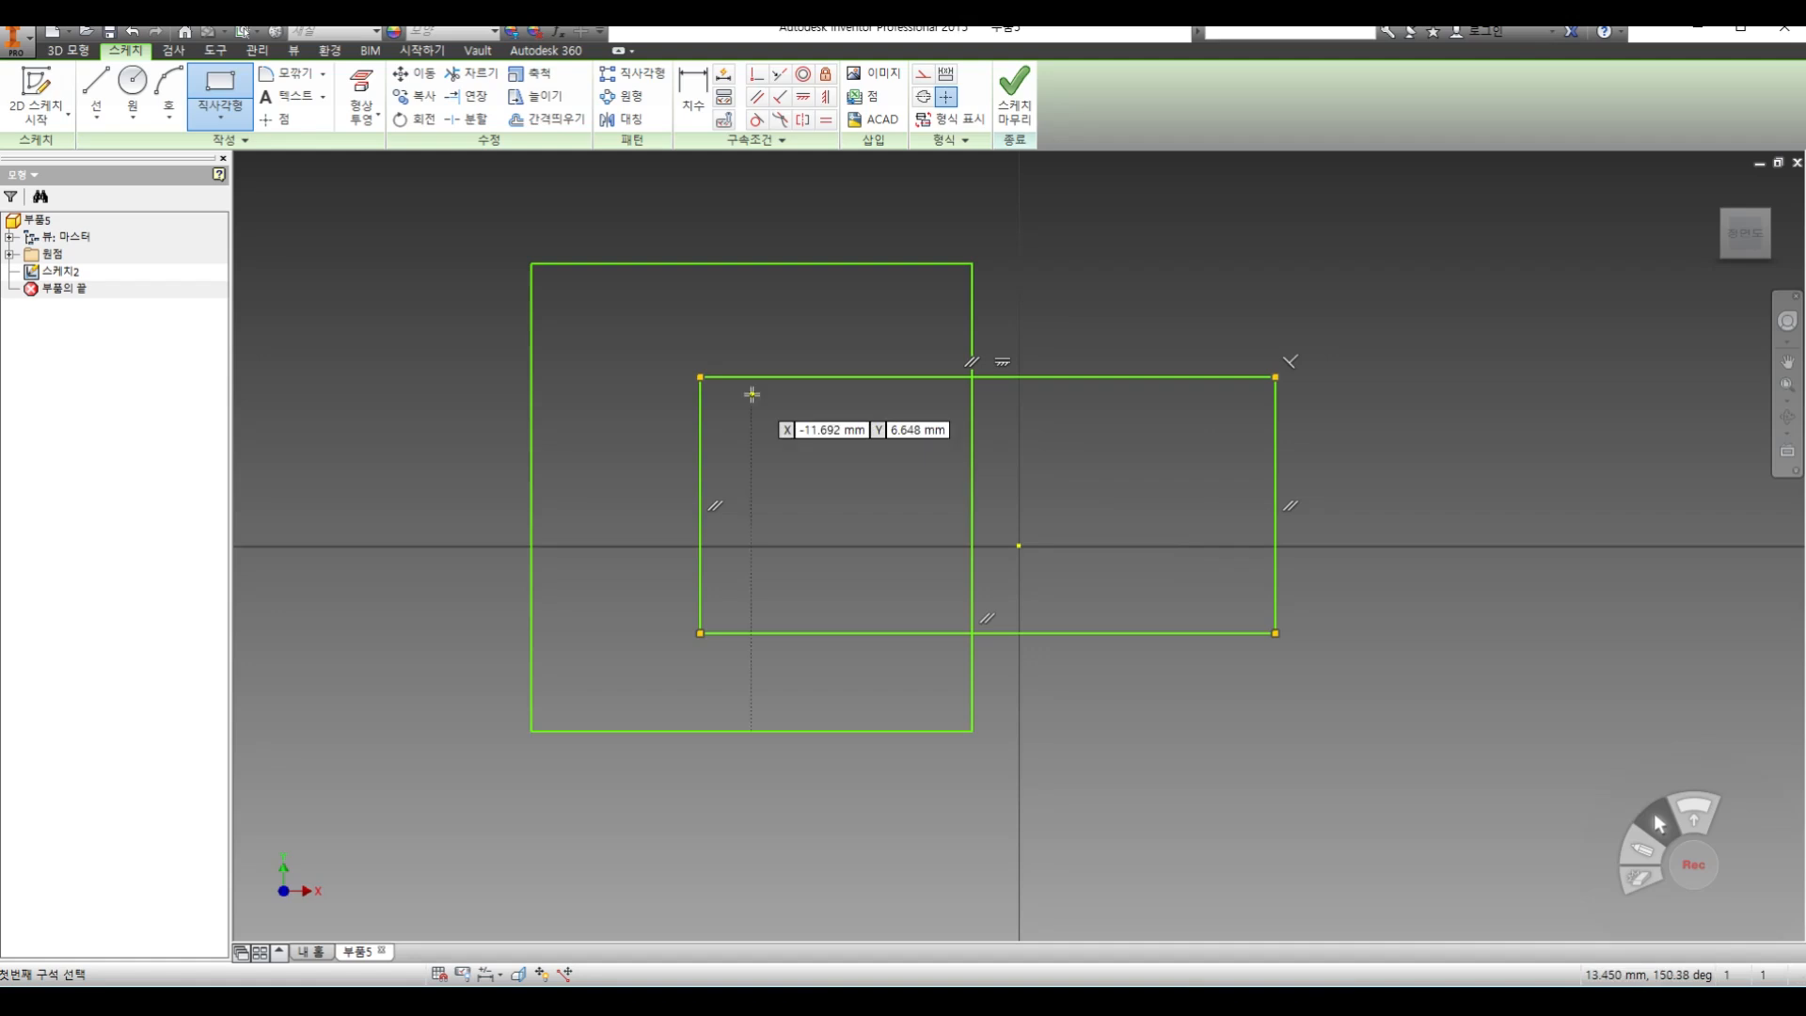
{"action": "left_click", "coordinate": [1006, 111]}
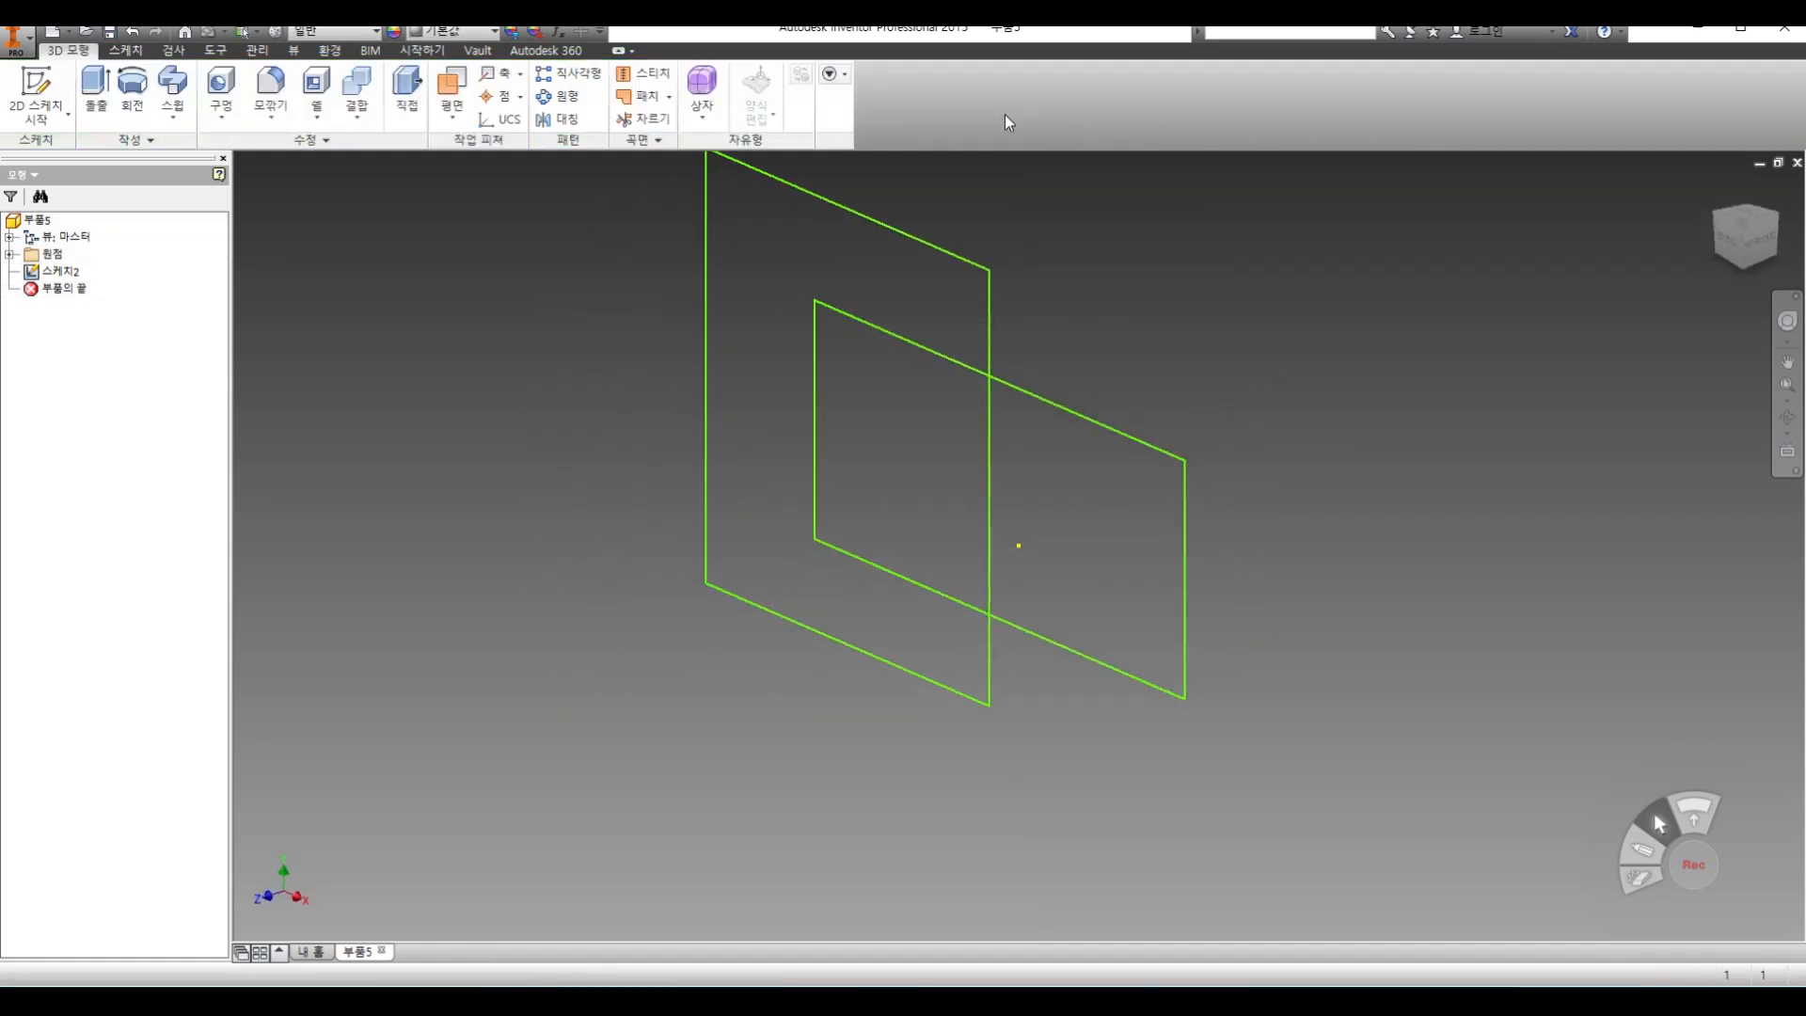
Preview 10 mm solid extrusions of the whole tall rectangle and the whole wide rectangle, cancelling each one
{"action": "left_click", "coordinate": [98, 94]}
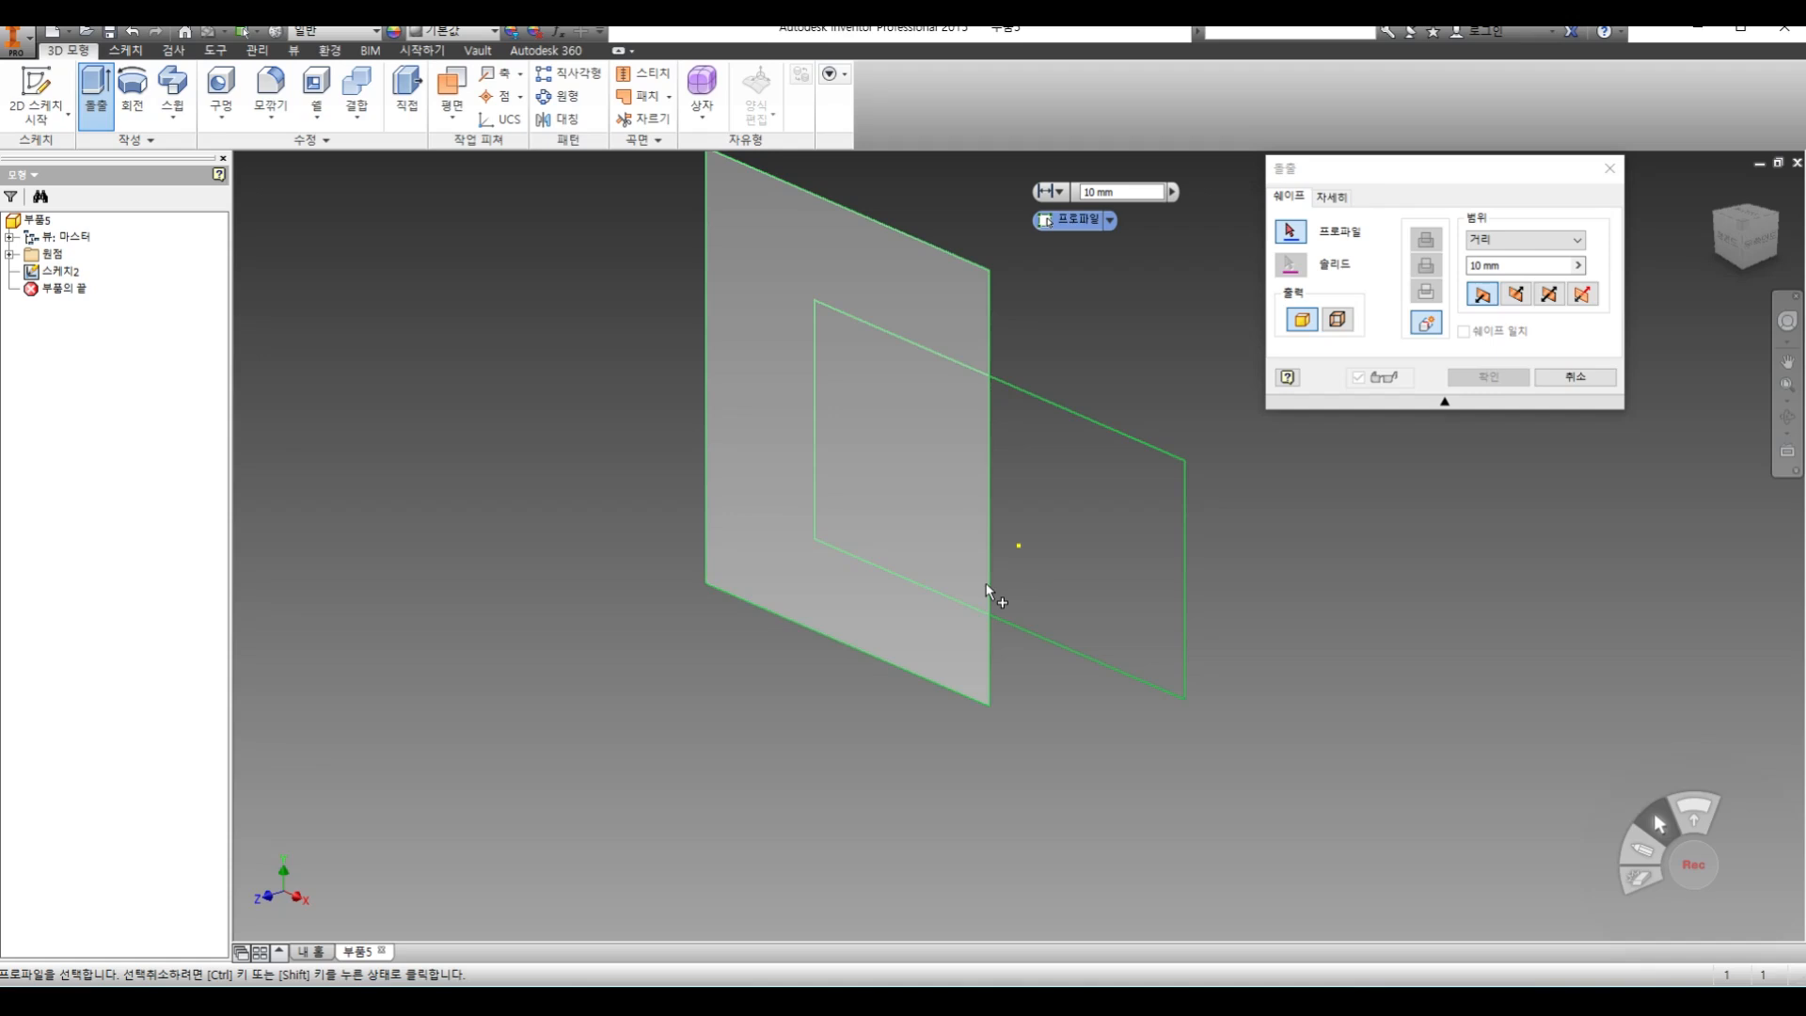
{"action": "left_click", "coordinate": [867, 262]}
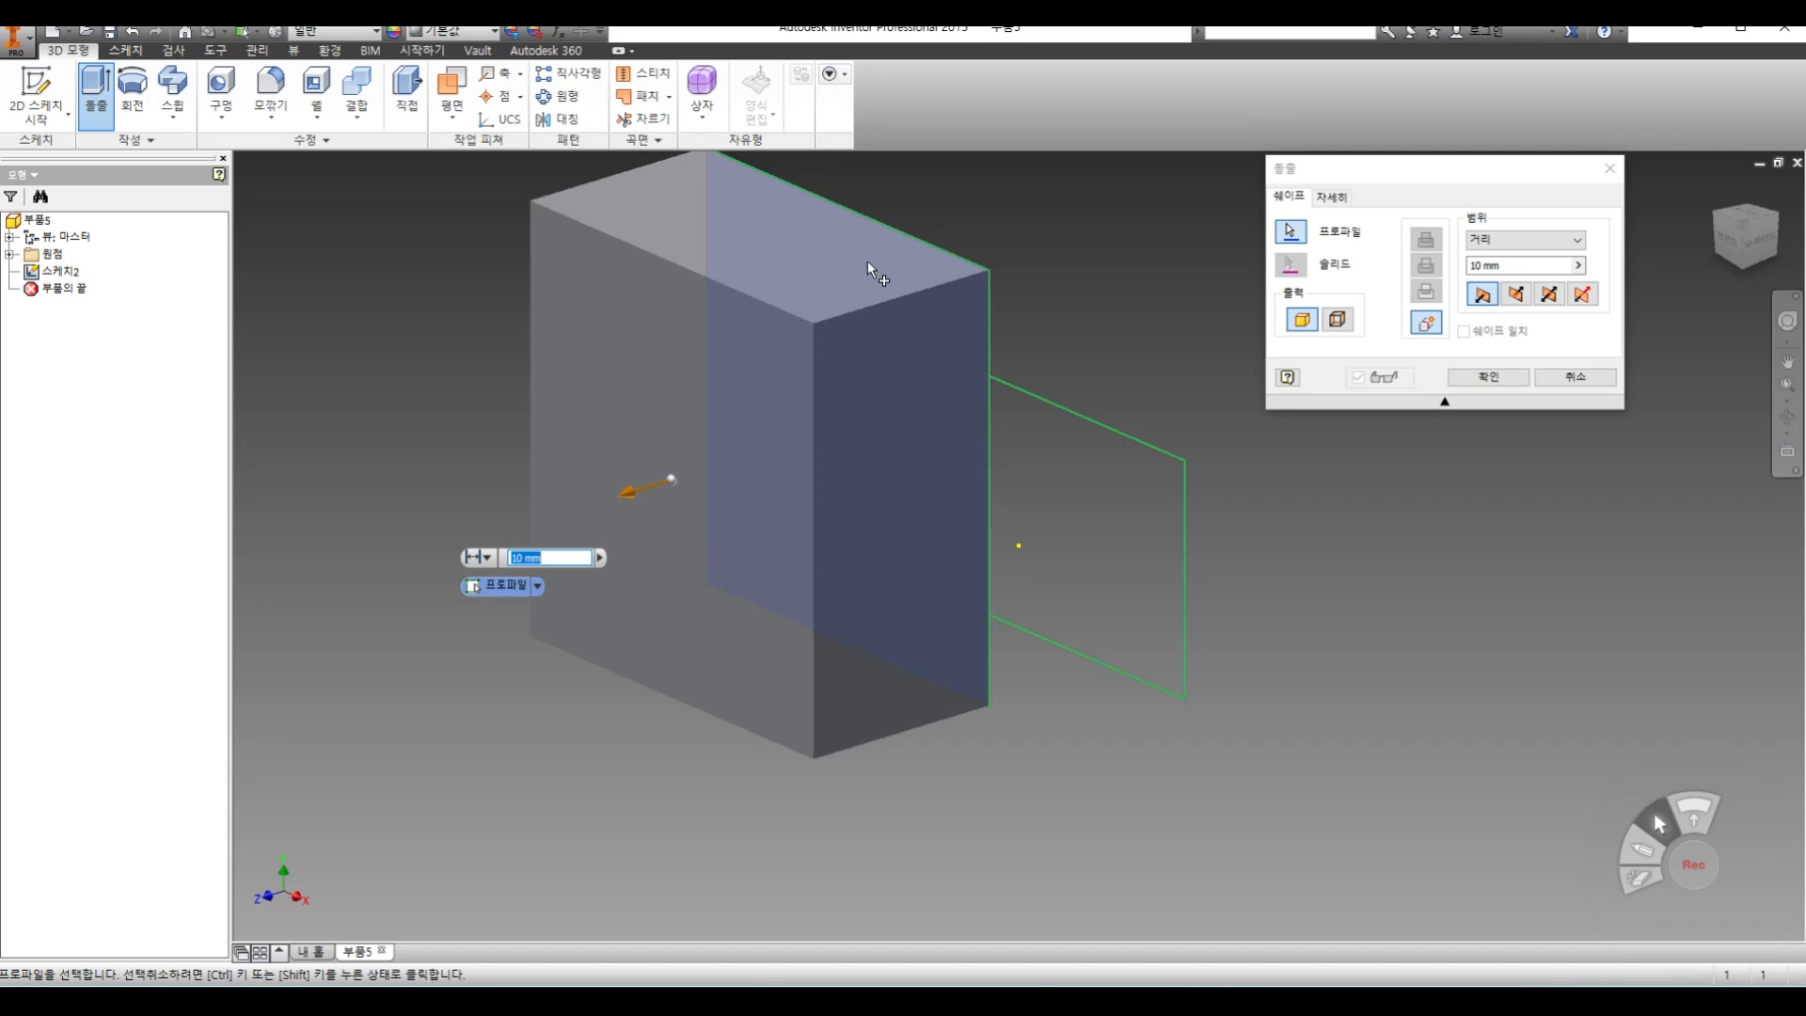
{"action": "left_click", "coordinate": [1576, 376]}
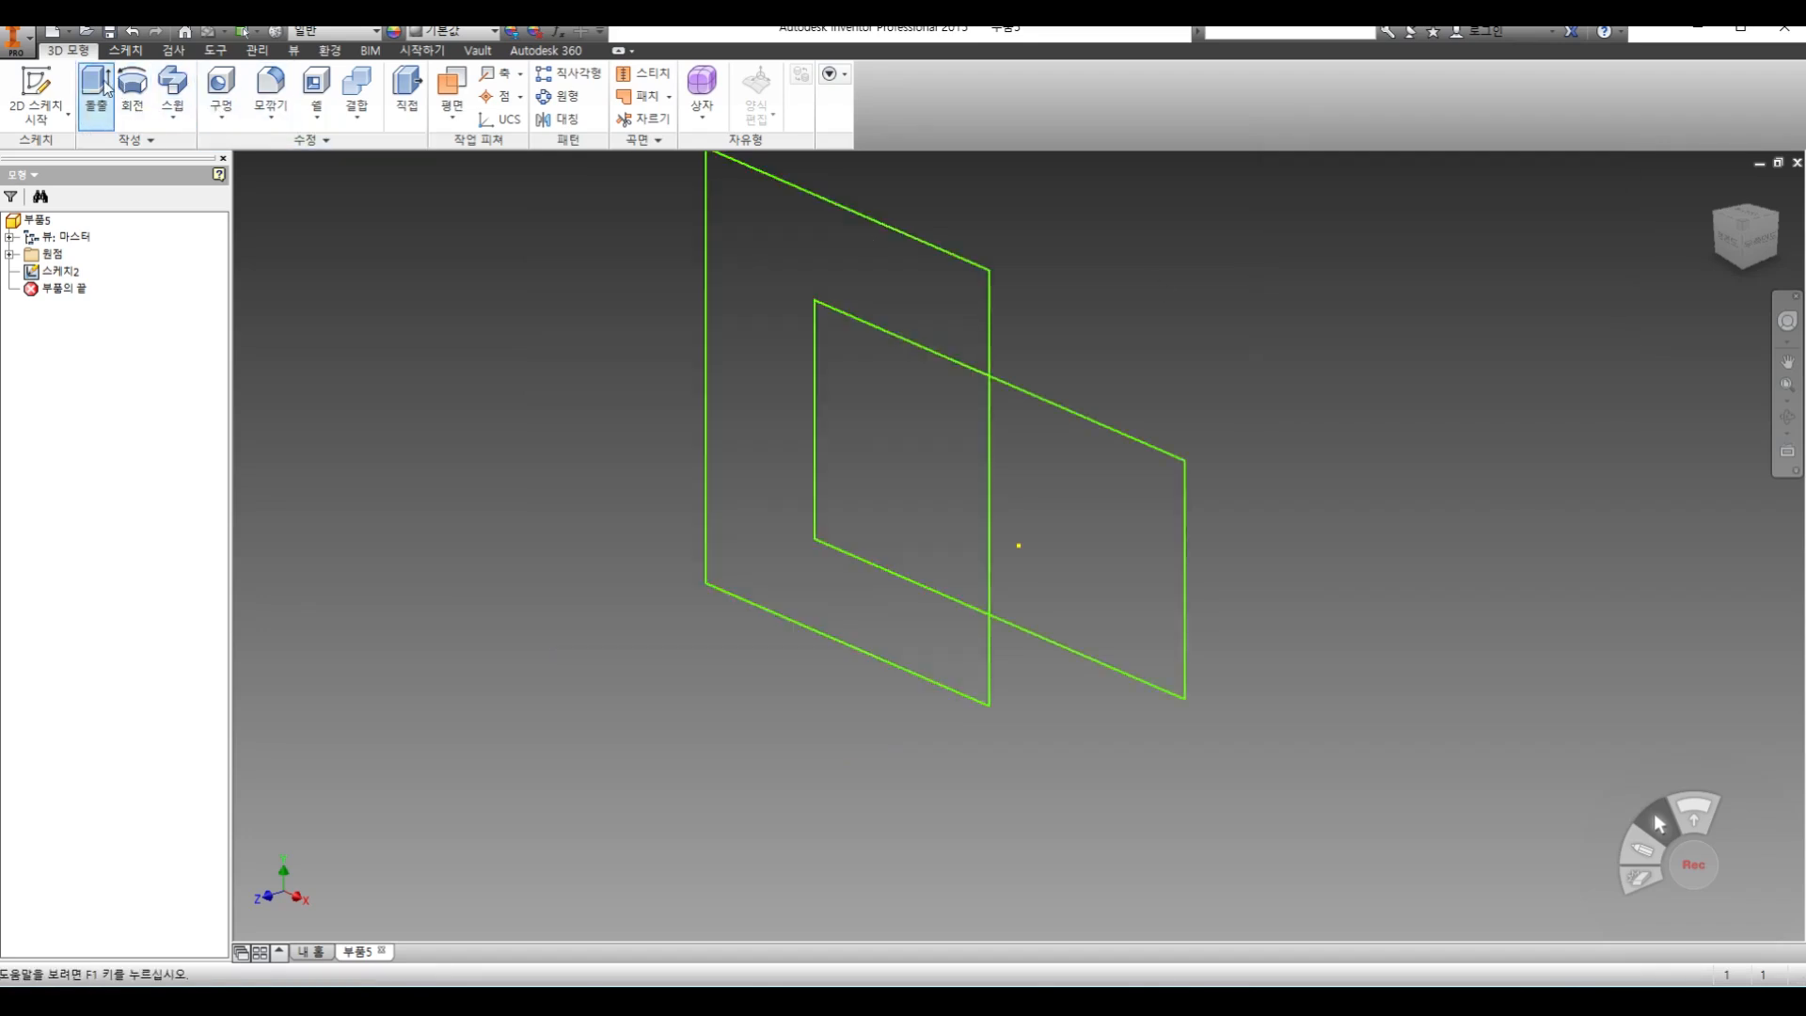
{"action": "left_click", "coordinate": [103, 88]}
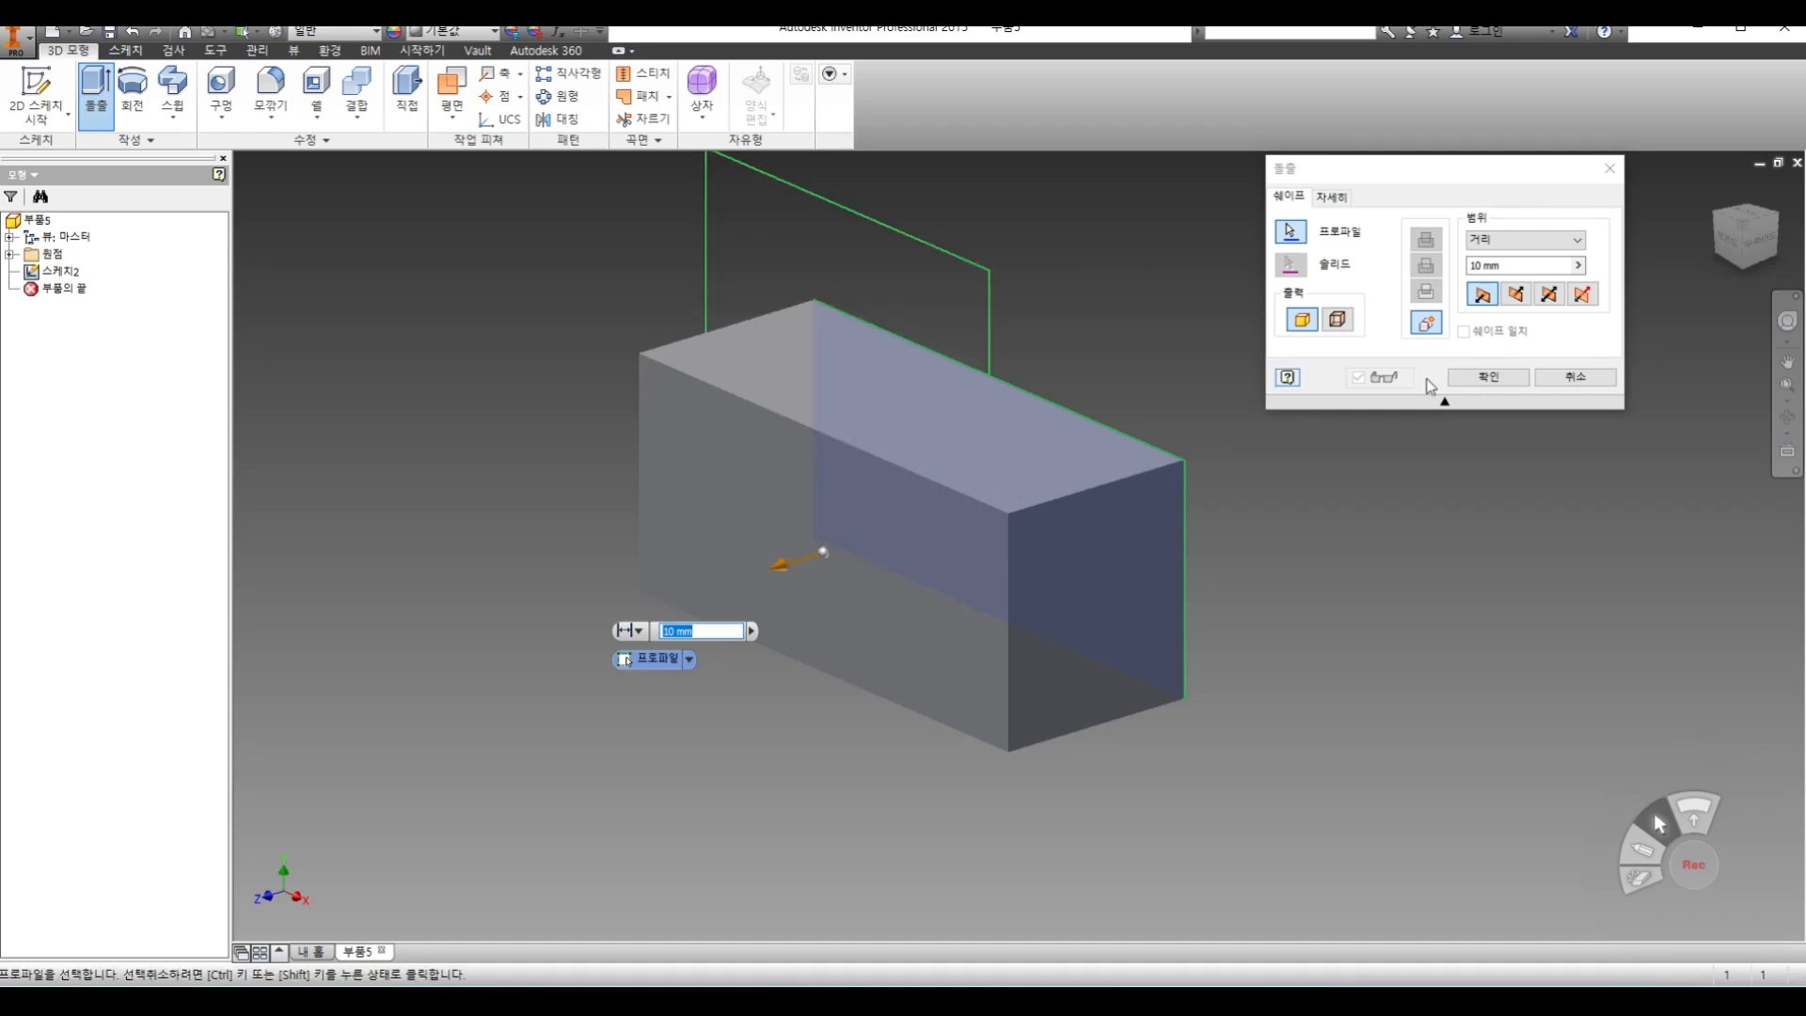
{"action": "left_click", "coordinate": [1576, 376]}
Reopen the sketch, split the wide rectangle's long edges and the tall rectangle's crossing edge at their intersections, and finish the sketch
{"action": "left_click", "coordinate": [58, 119]}
{"action": "left_click", "coordinate": [58, 149]}
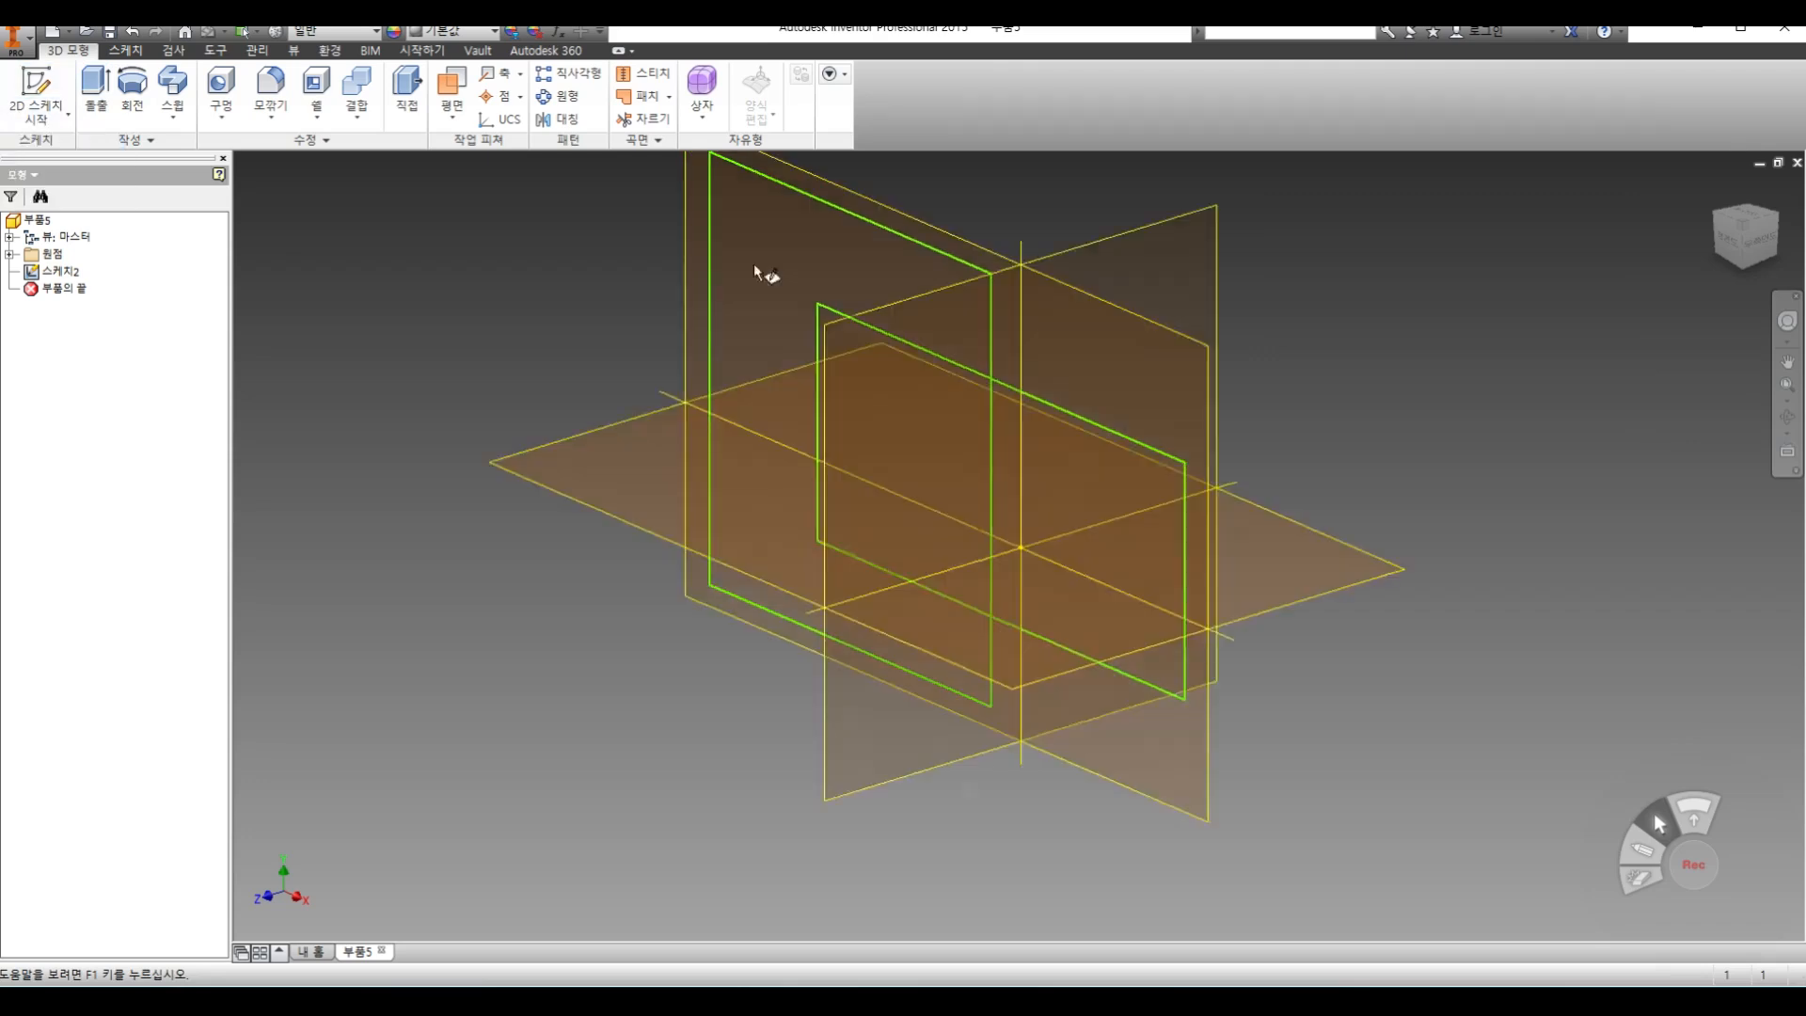
{"action": "left_click", "coordinate": [907, 315]}
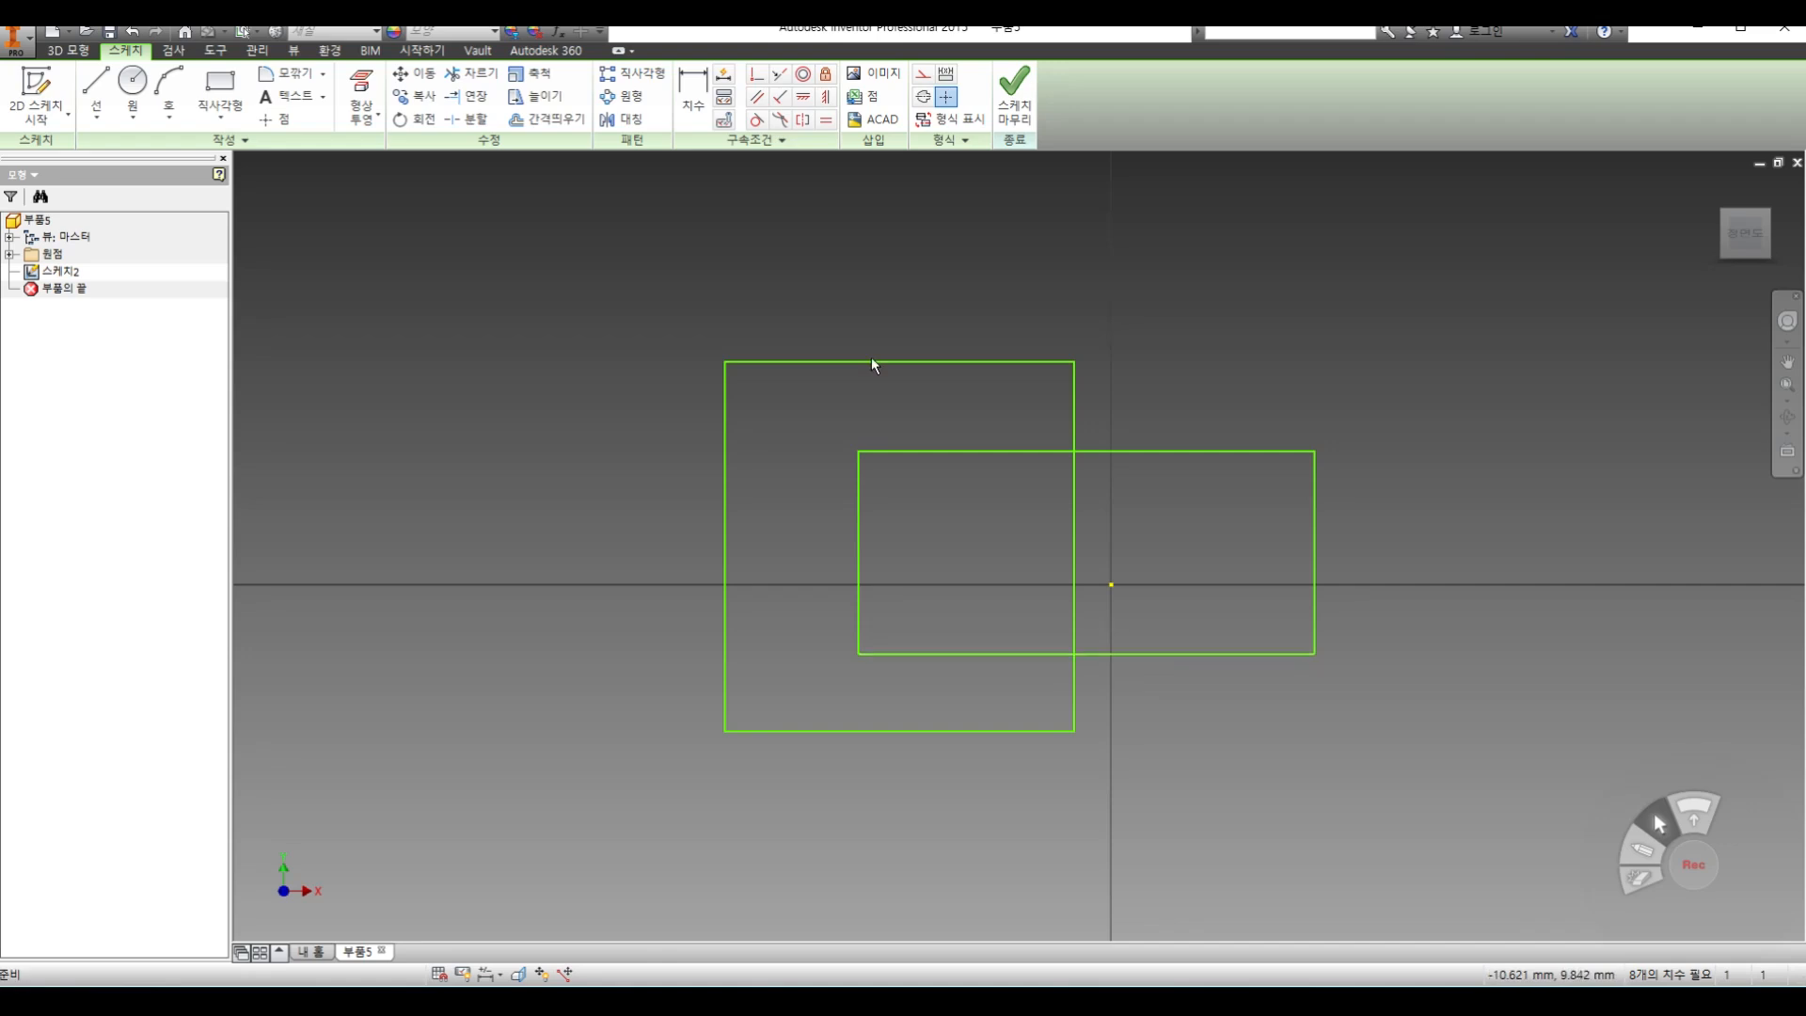
{"action": "left_click", "coordinate": [463, 122]}
{"action": "left_click", "coordinate": [988, 453]}
{"action": "left_click", "coordinate": [1008, 654]}
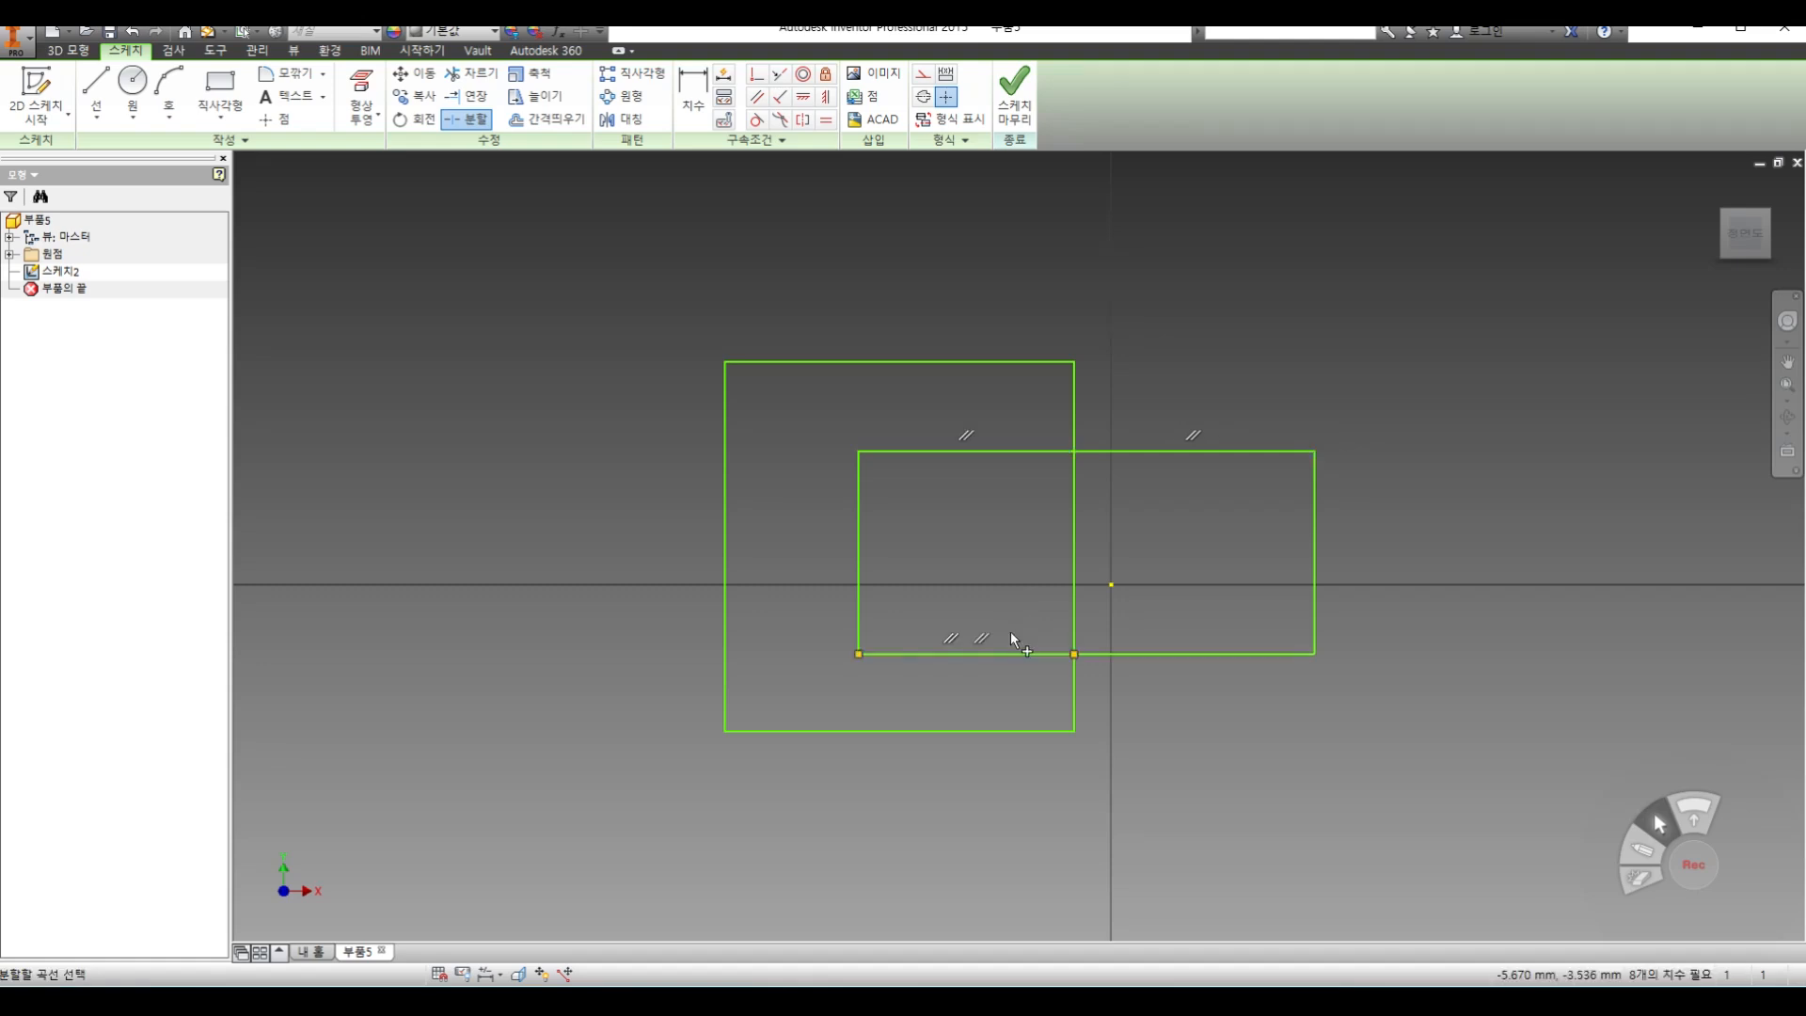
{"action": "left_click", "coordinate": [1071, 541]}
{"action": "right_click", "coordinate": [1165, 539]}
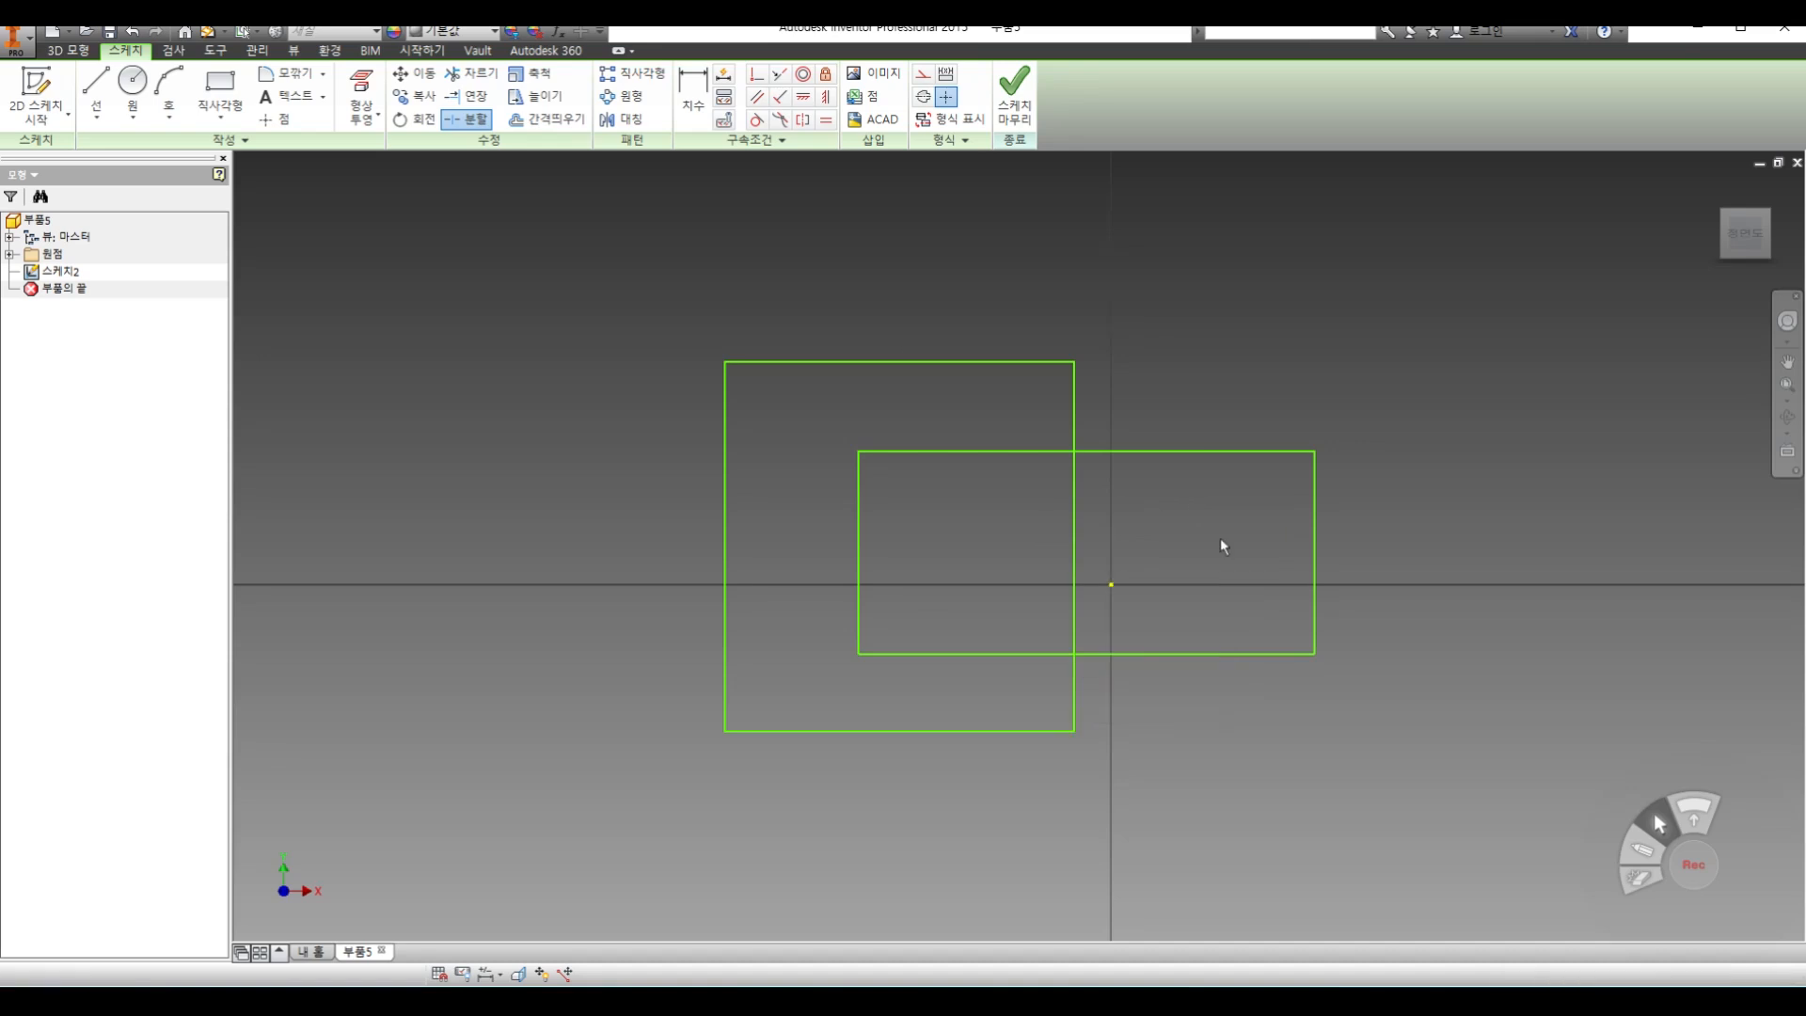
{"action": "left_click", "coordinate": [1069, 535]}
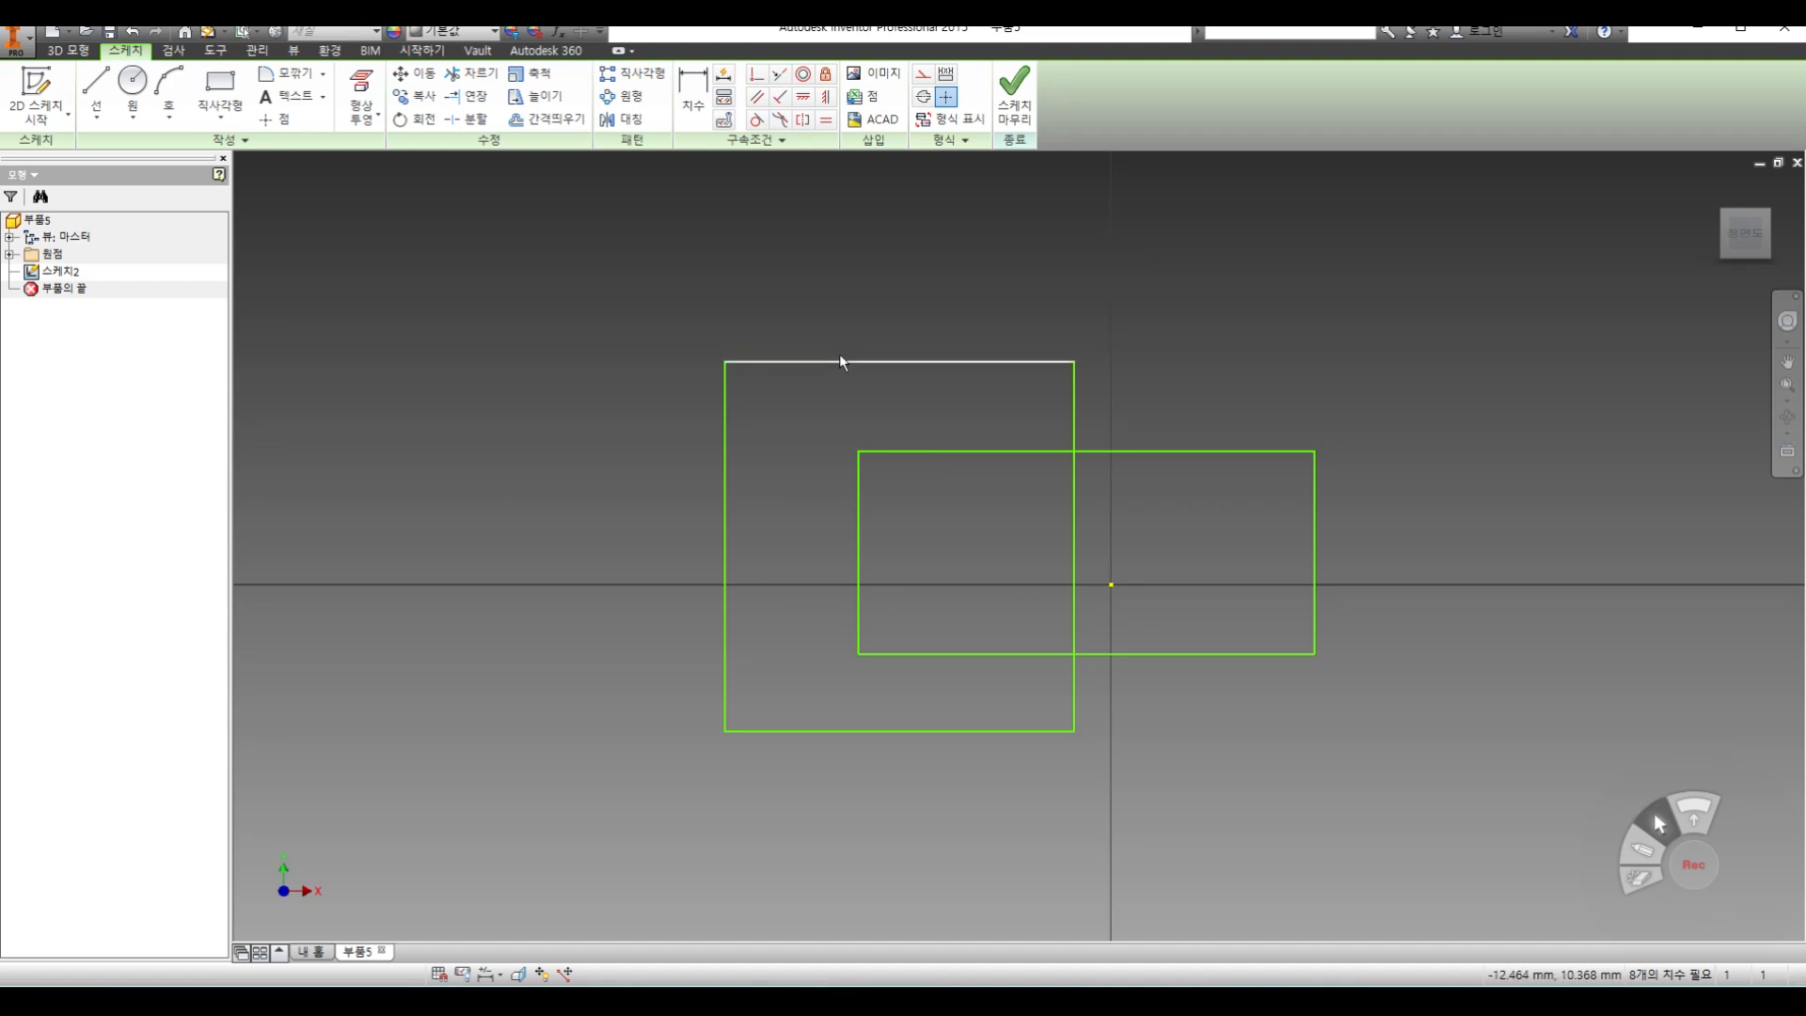
{"action": "left_click", "coordinate": [1006, 115]}
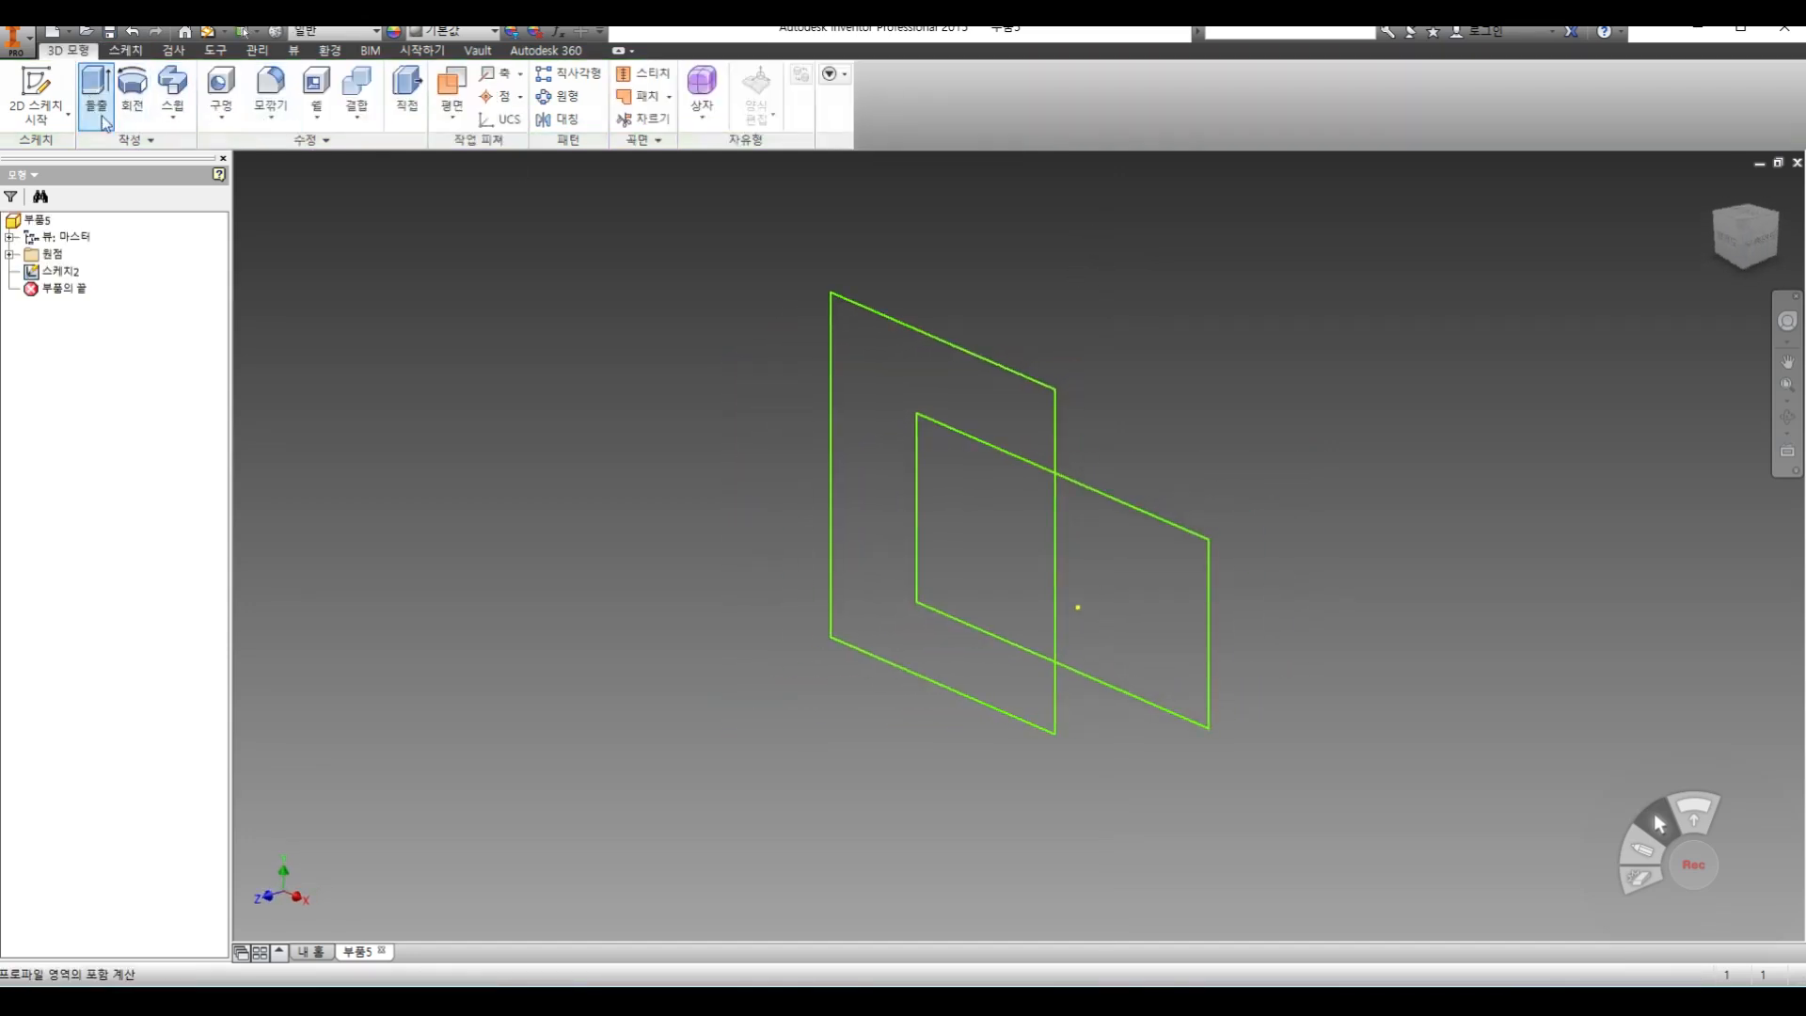
Preview 10 mm solid extrusions of the C-shaped region, the overlap region and the remaining part of the wide rectangle, cancelling each
{"action": "left_click", "coordinate": [97, 111]}
{"action": "left_click", "coordinate": [865, 394]}
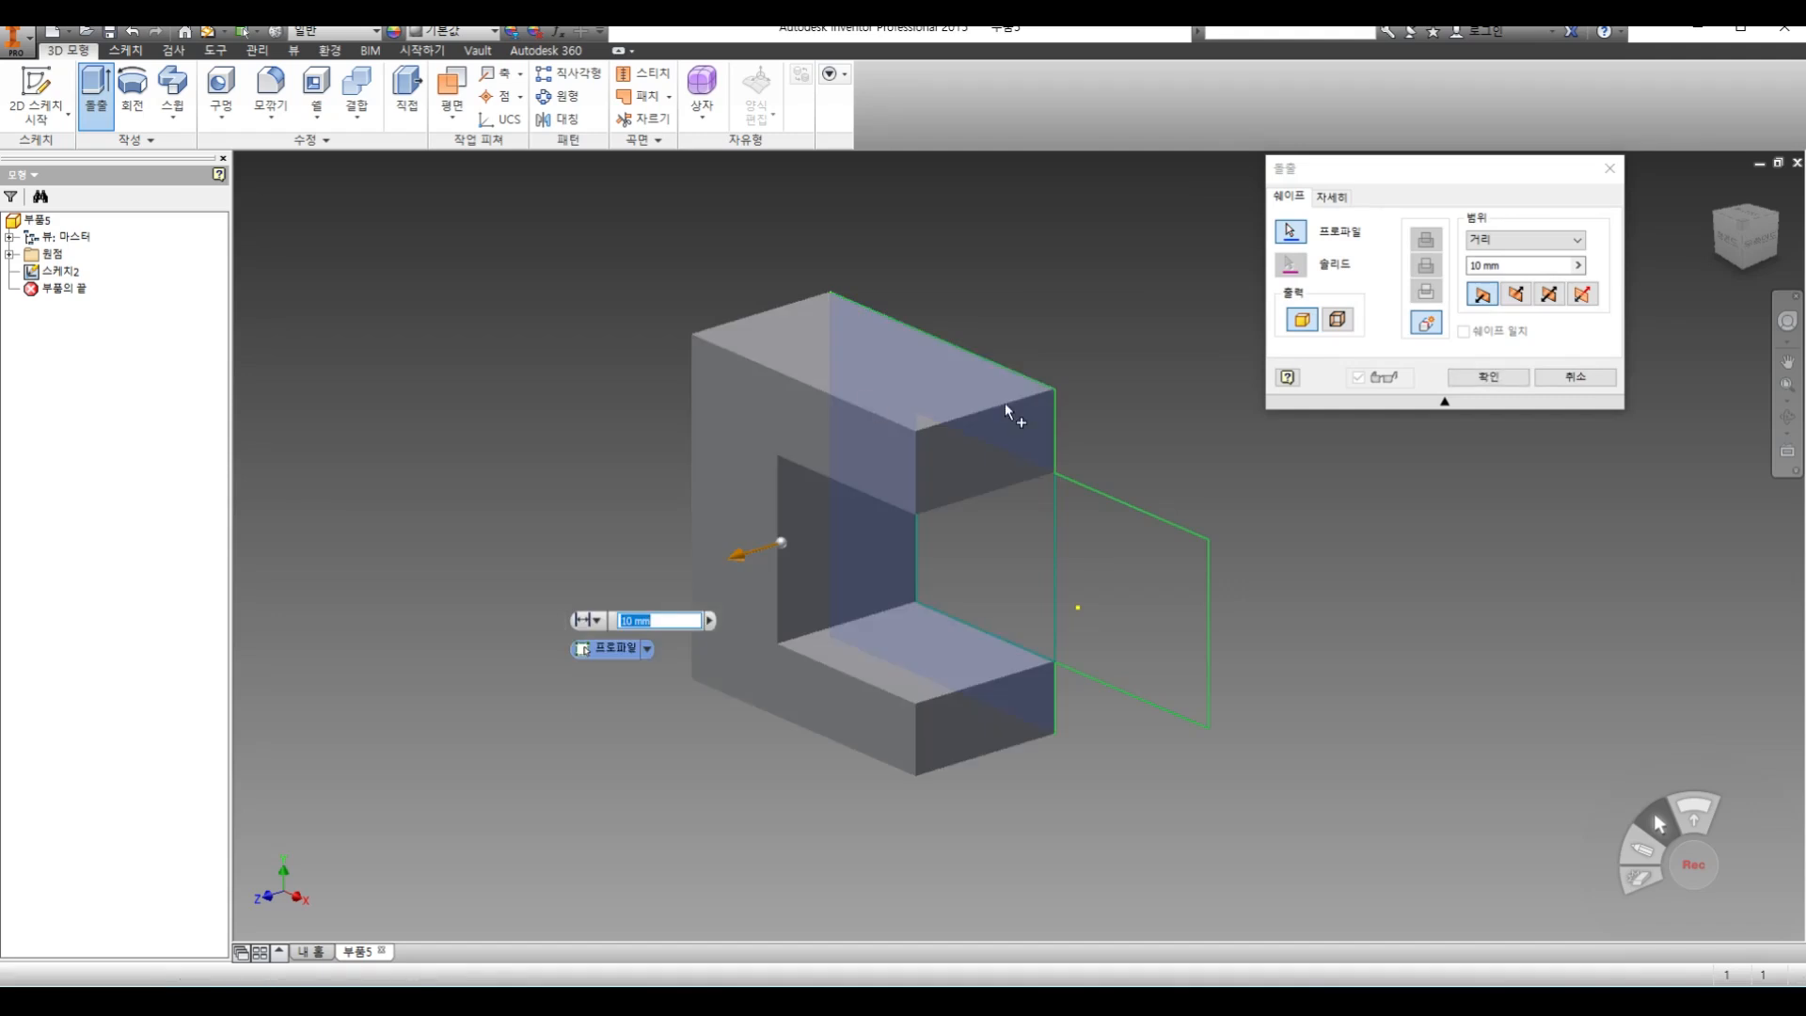
{"action": "left_click", "coordinate": [1302, 237]}
{"action": "left_click", "coordinate": [1586, 380]}
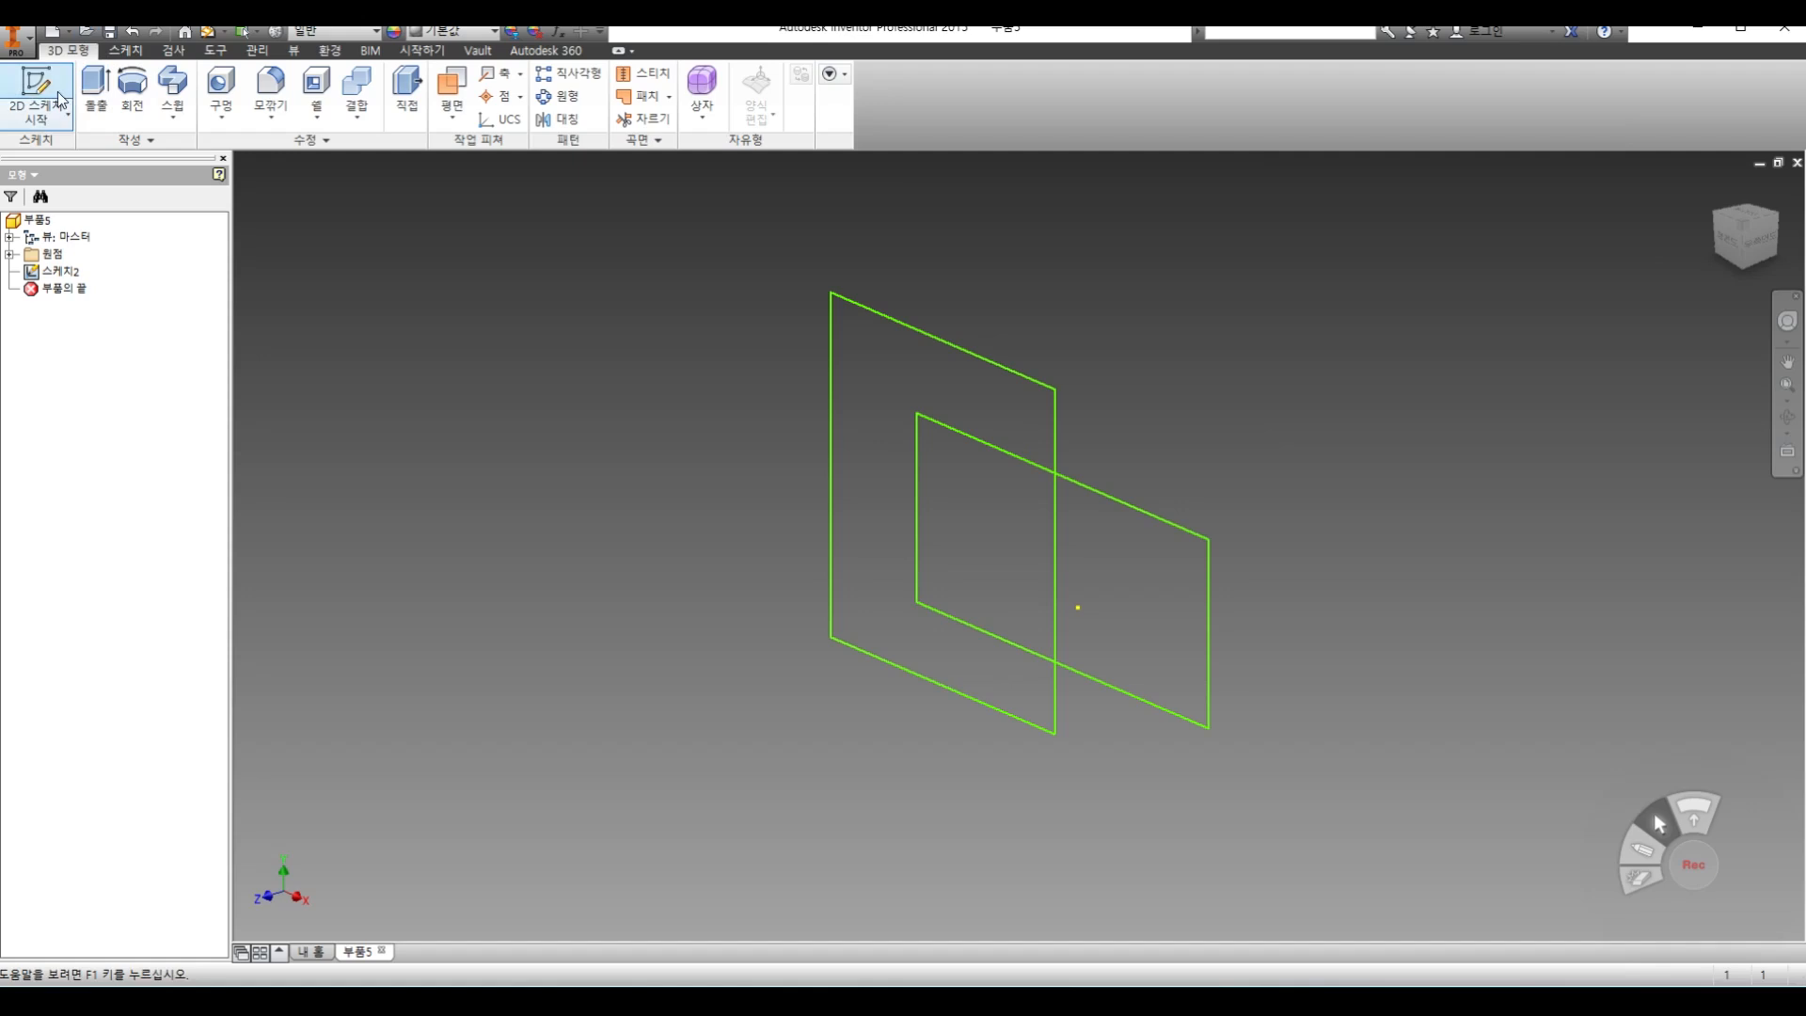
{"action": "left_click", "coordinate": [96, 94]}
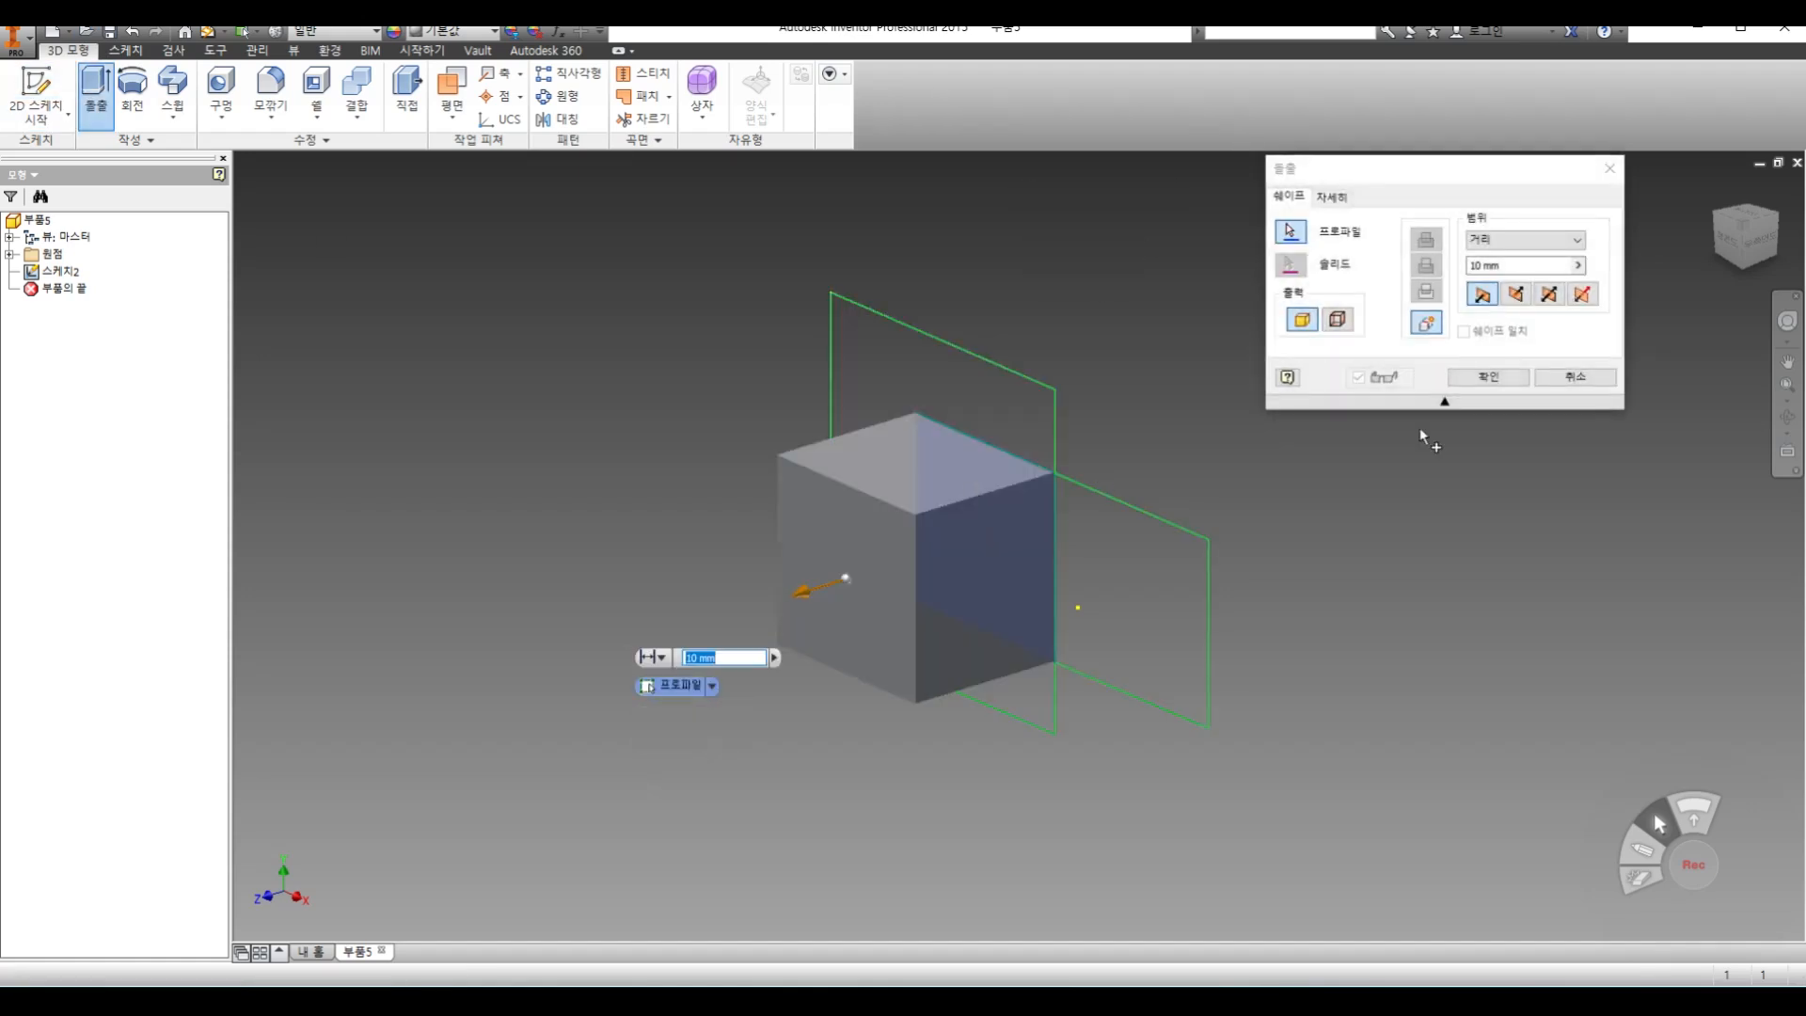
{"action": "left_click", "coordinate": [1578, 378]}
{"action": "left_click", "coordinate": [97, 94]}
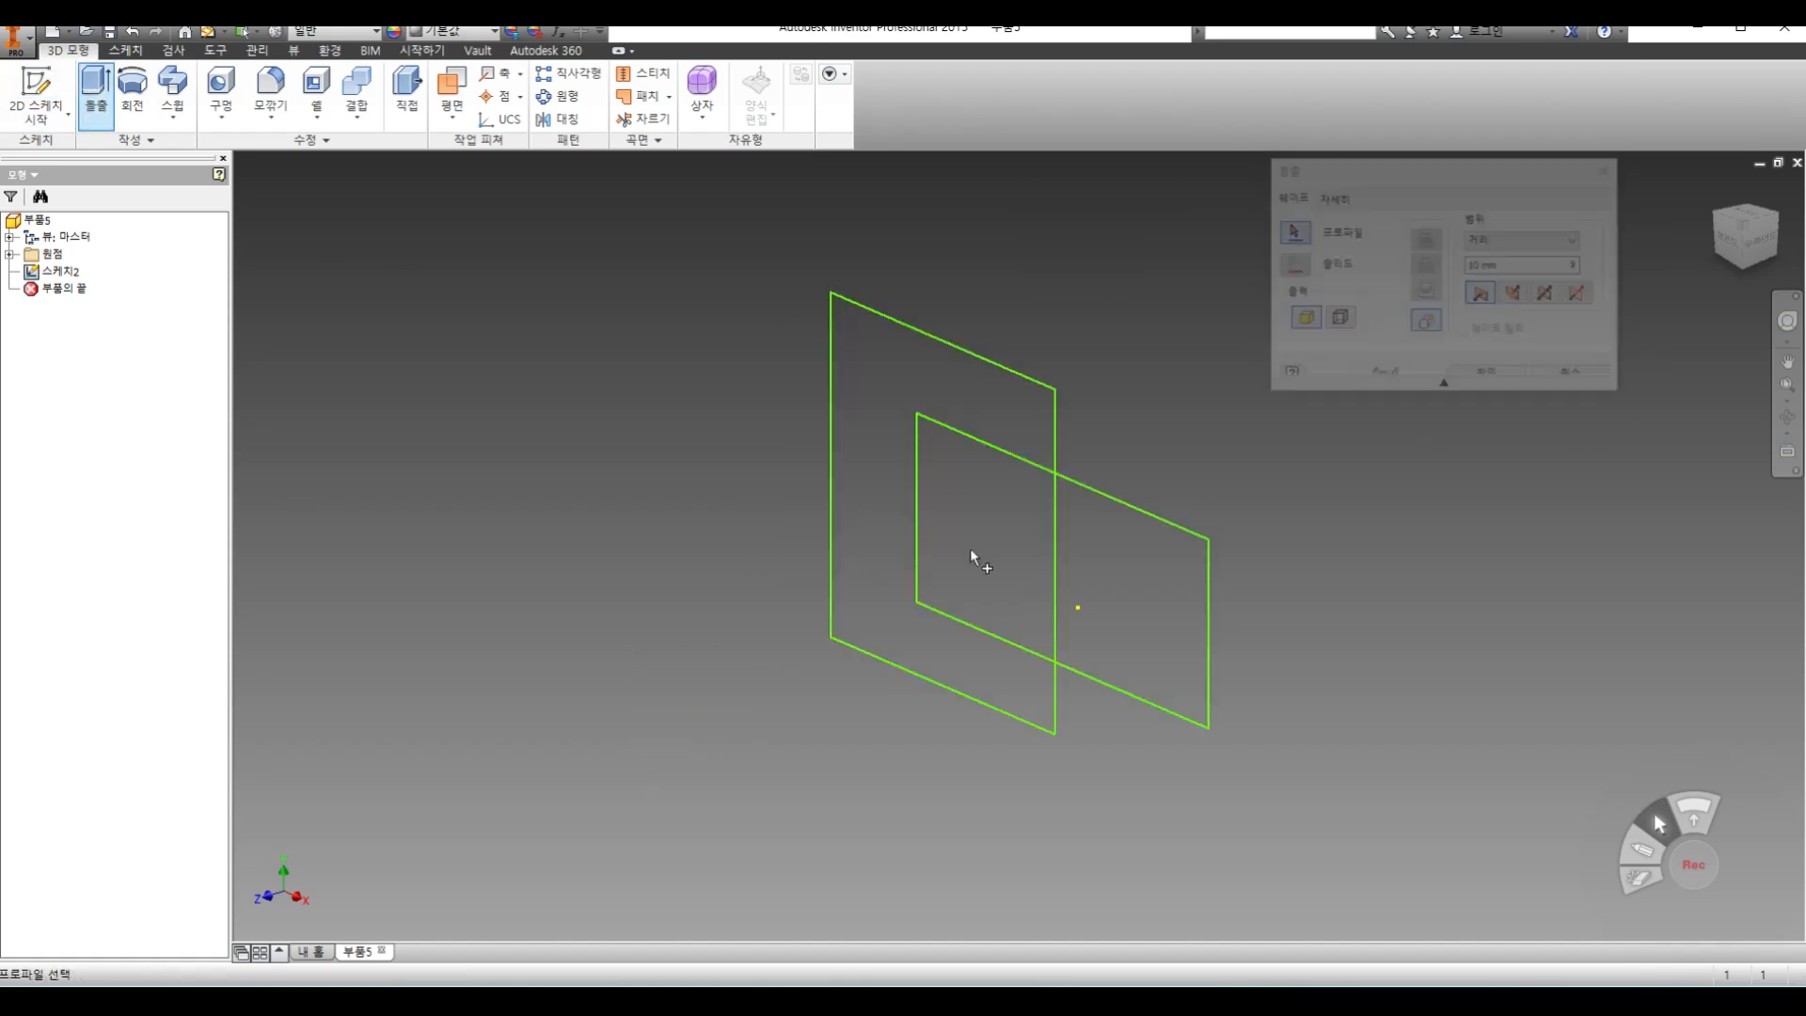
{"action": "left_click", "coordinate": [1140, 563]}
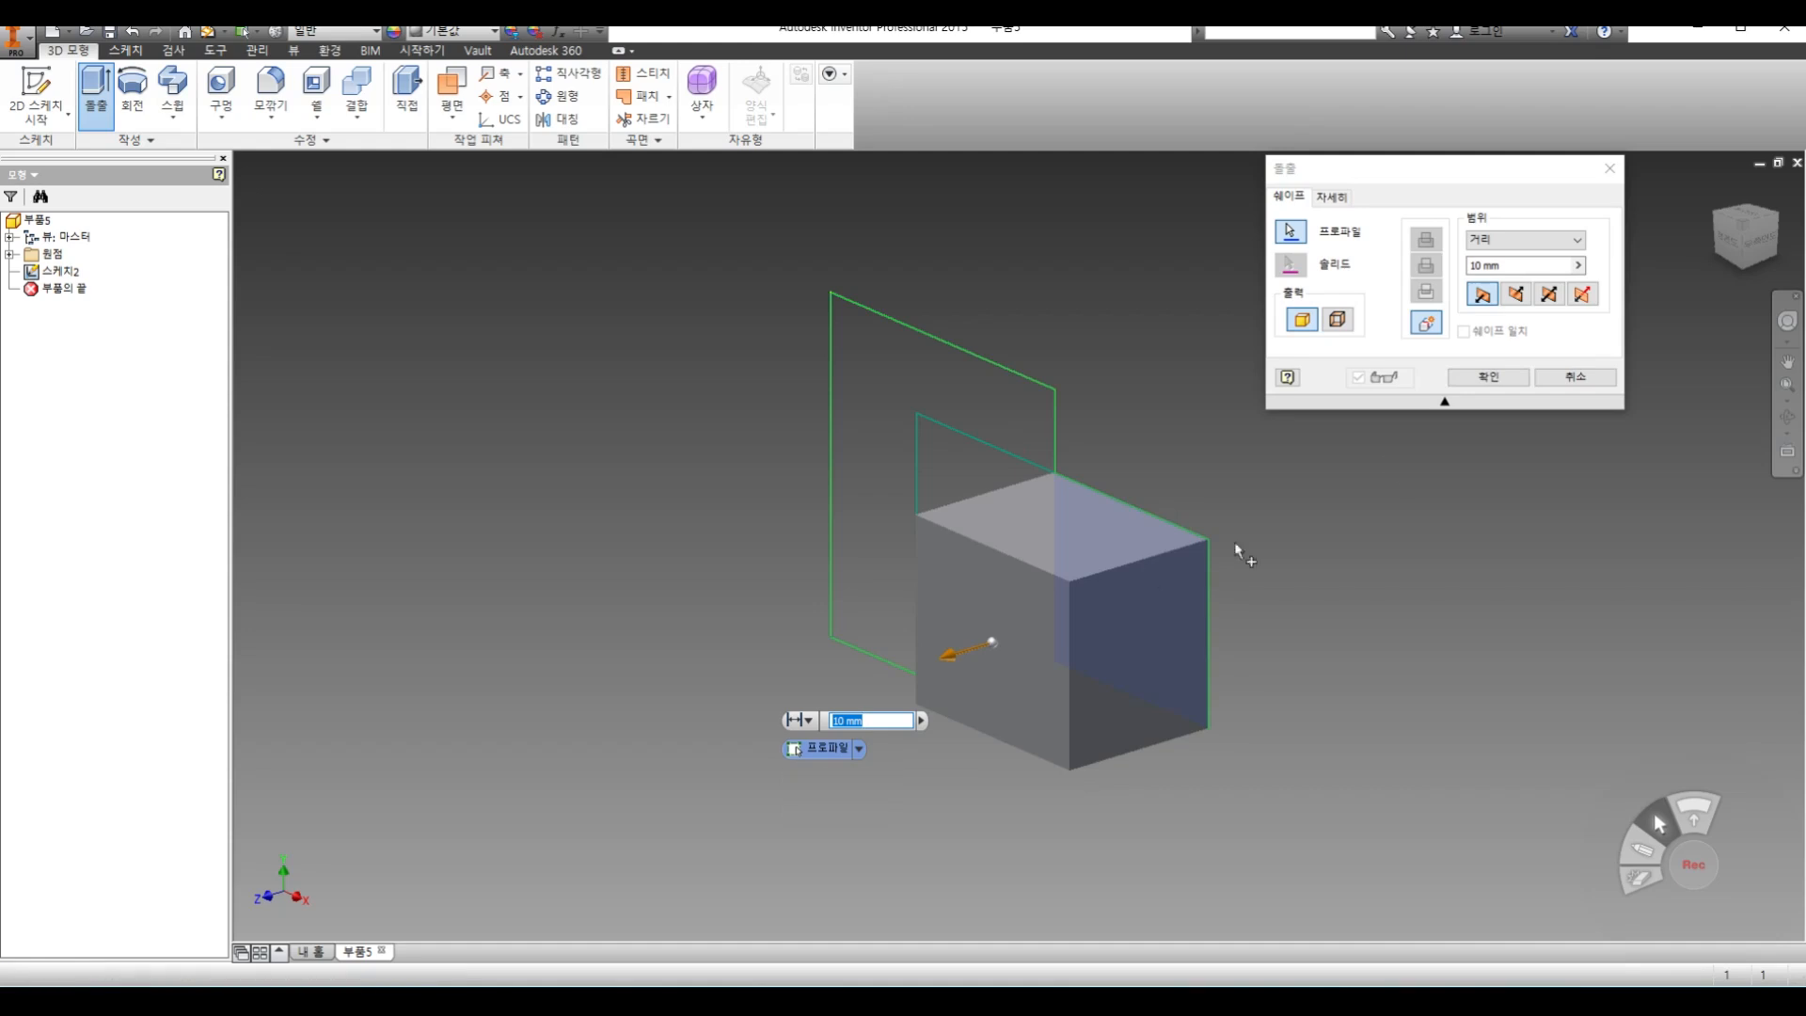
{"action": "left_click", "coordinate": [1576, 378]}
Reopen the sketch and draw a third rectangle overlapping the uncrossed vertical edge of the tall rectangle
{"action": "double_click", "coordinate": [55, 275]}
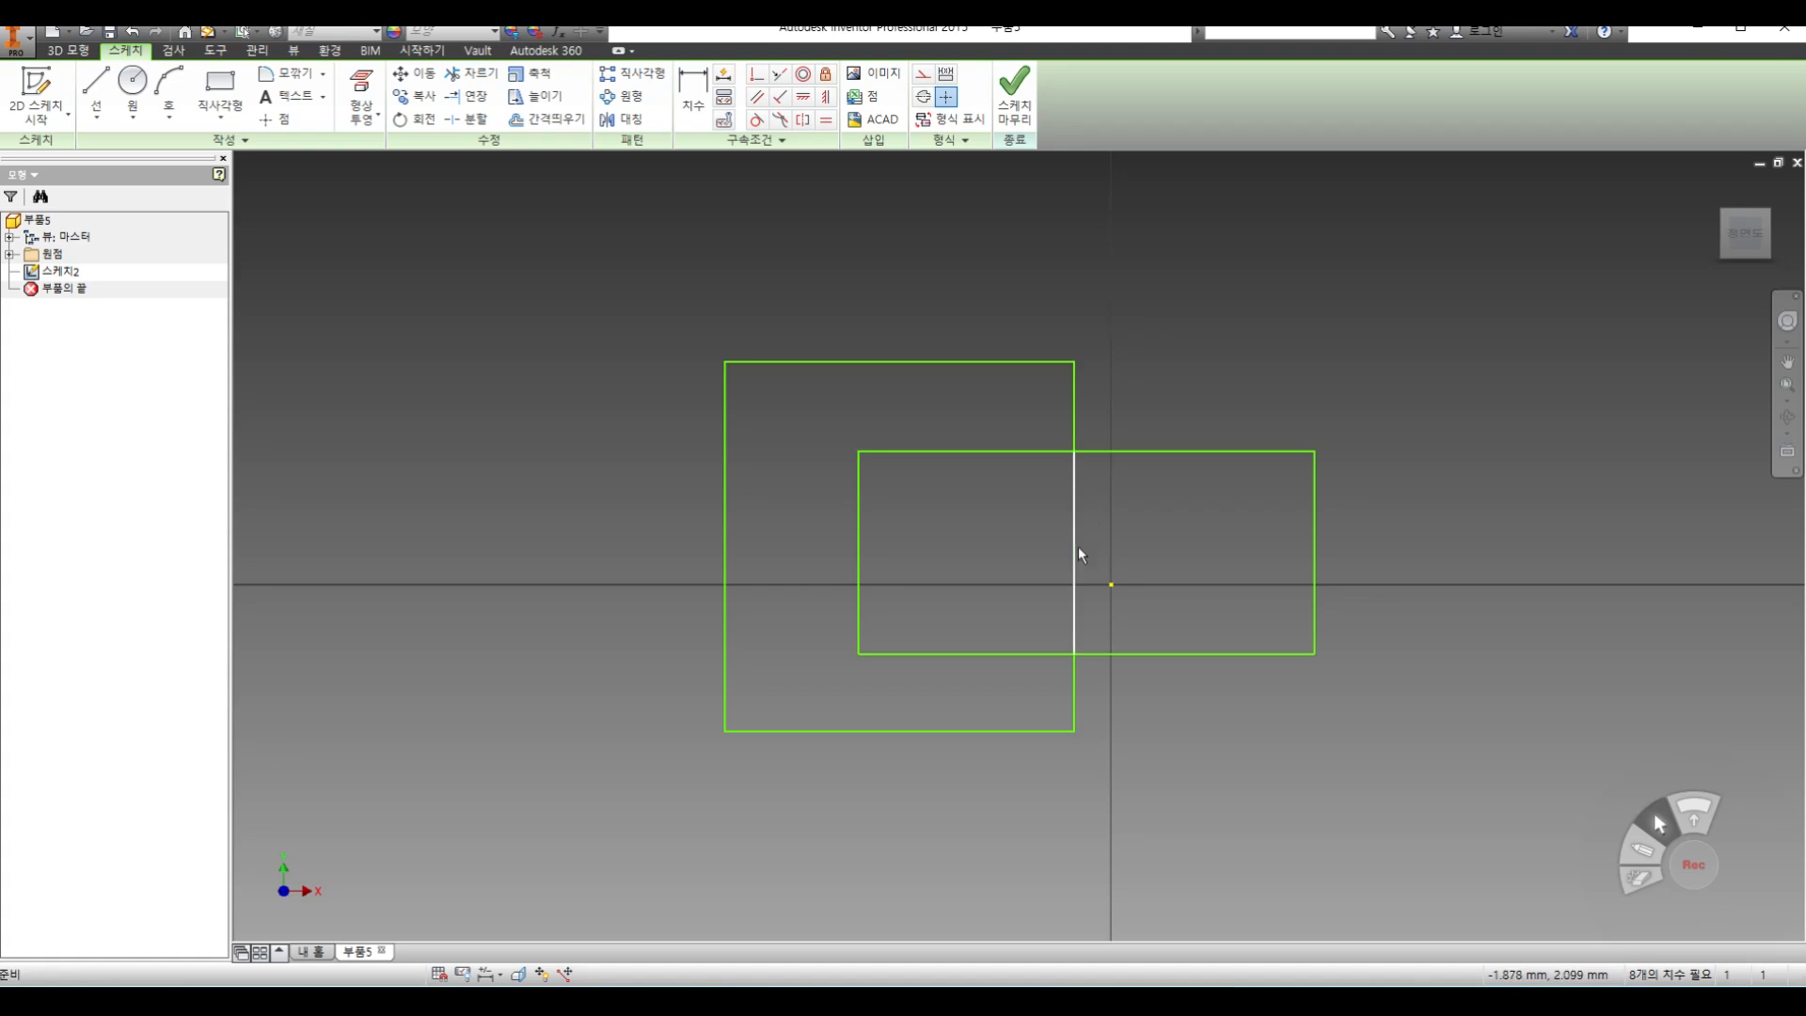
{"action": "left_click", "coordinate": [274, 120]}
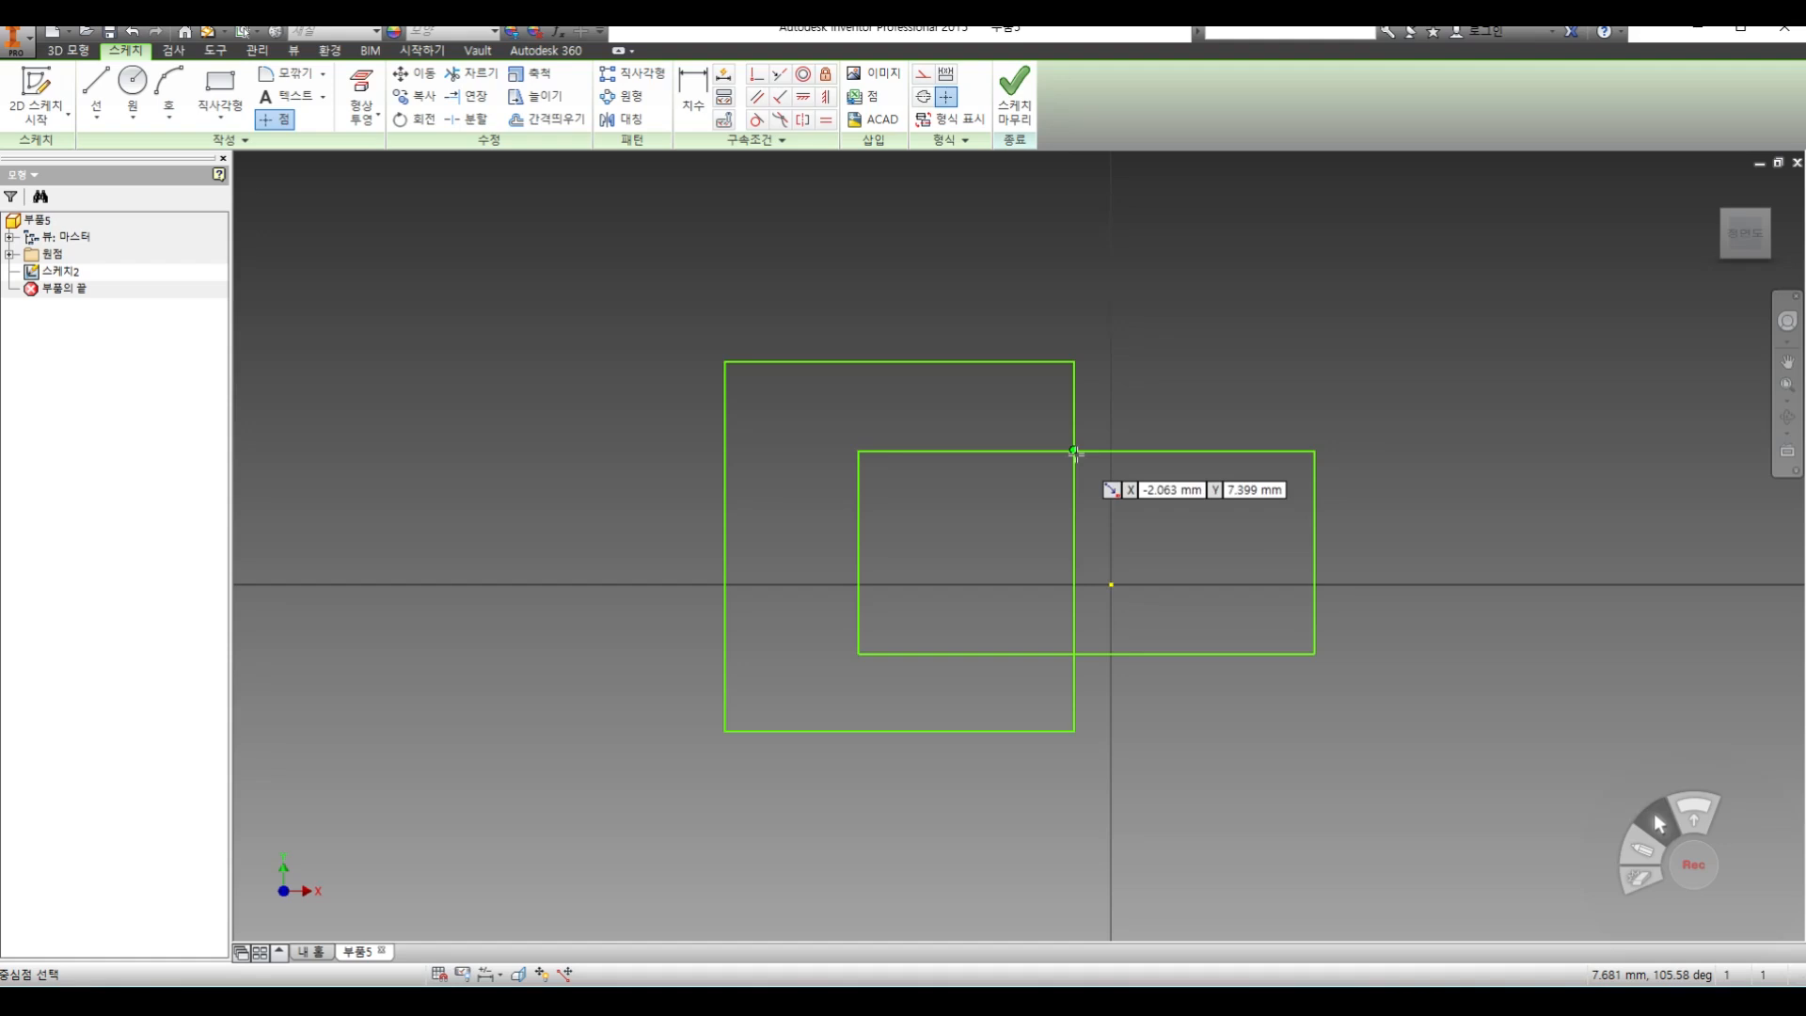
{"action": "left_click", "coordinate": [216, 89]}
{"action": "left_click", "coordinate": [556, 422]}
{"action": "left_click", "coordinate": [777, 634]}
{"action": "right_click", "coordinate": [622, 462]}
{"action": "left_click", "coordinate": [698, 465]}
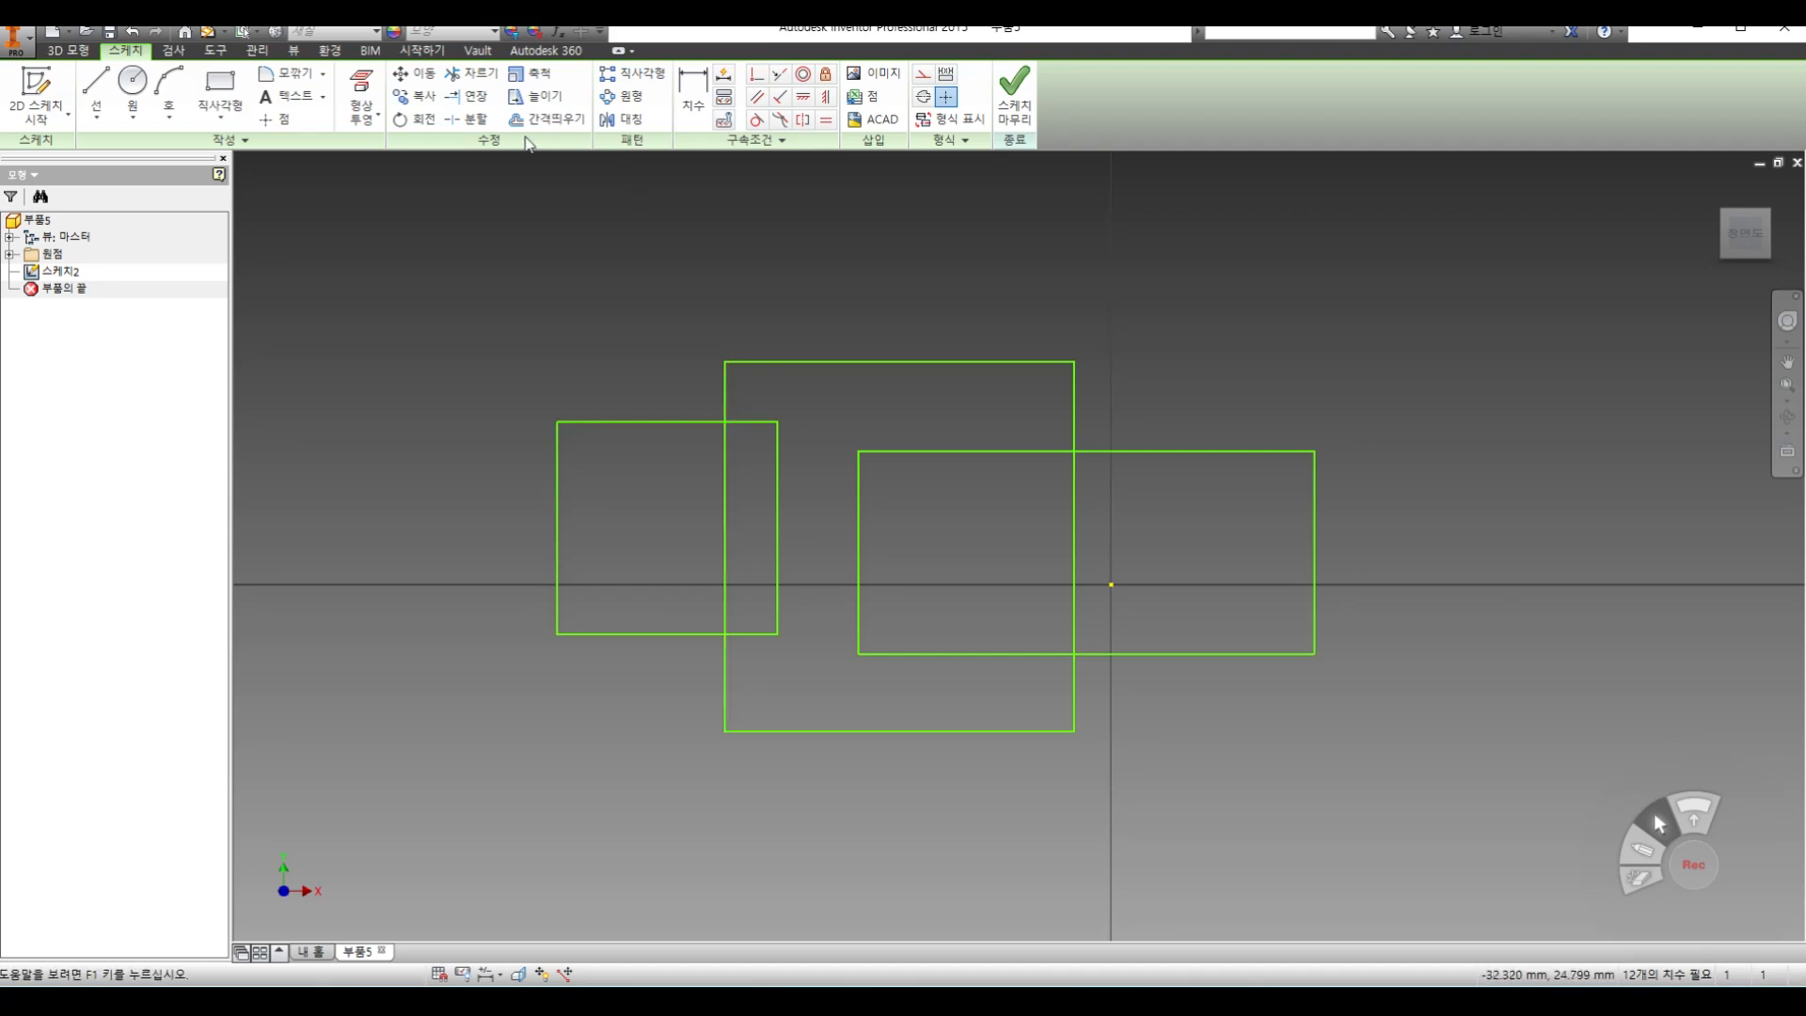
Place sketch points where the third rectangle crosses the tall rectangle's vertical edge, and finish the sketch
{"action": "left_click", "coordinate": [274, 119]}
{"action": "left_click", "coordinate": [726, 423]}
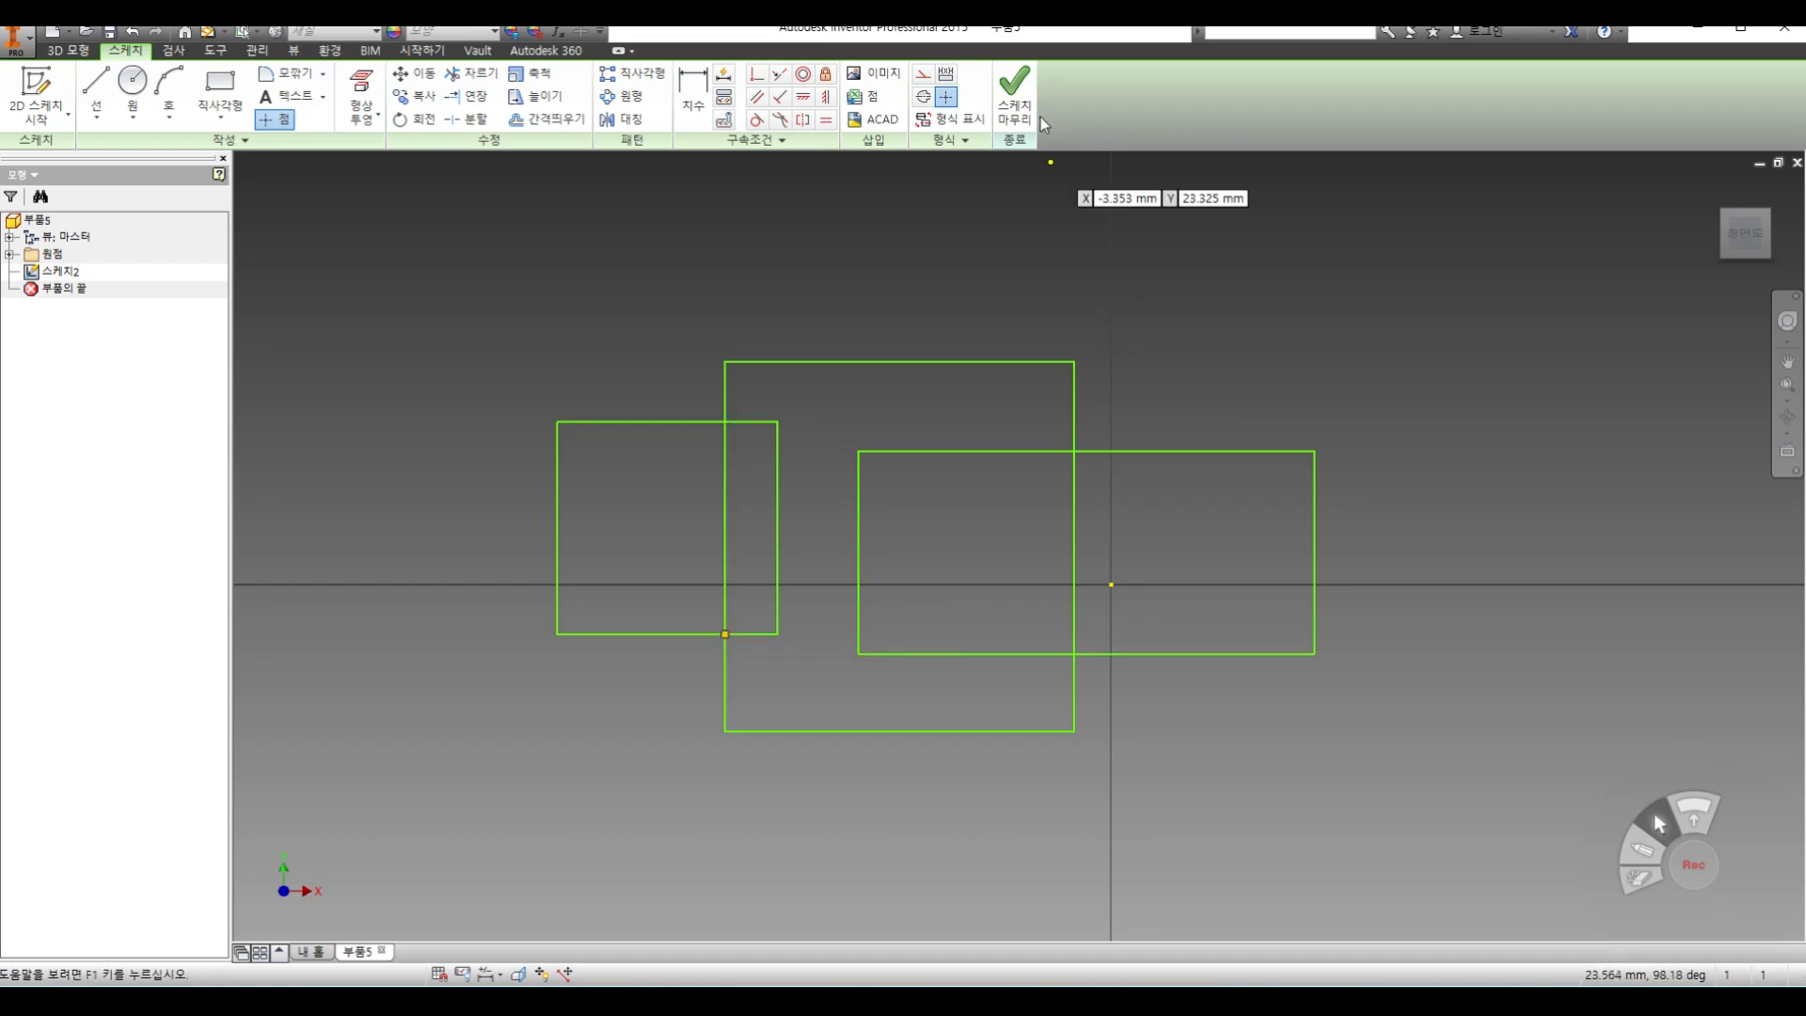
{"action": "left_click", "coordinate": [1014, 94]}
Check which sketch regions can be picked for extrusion, cancel the command, and reopen and close the sketch without edits
{"action": "left_click", "coordinate": [95, 90]}
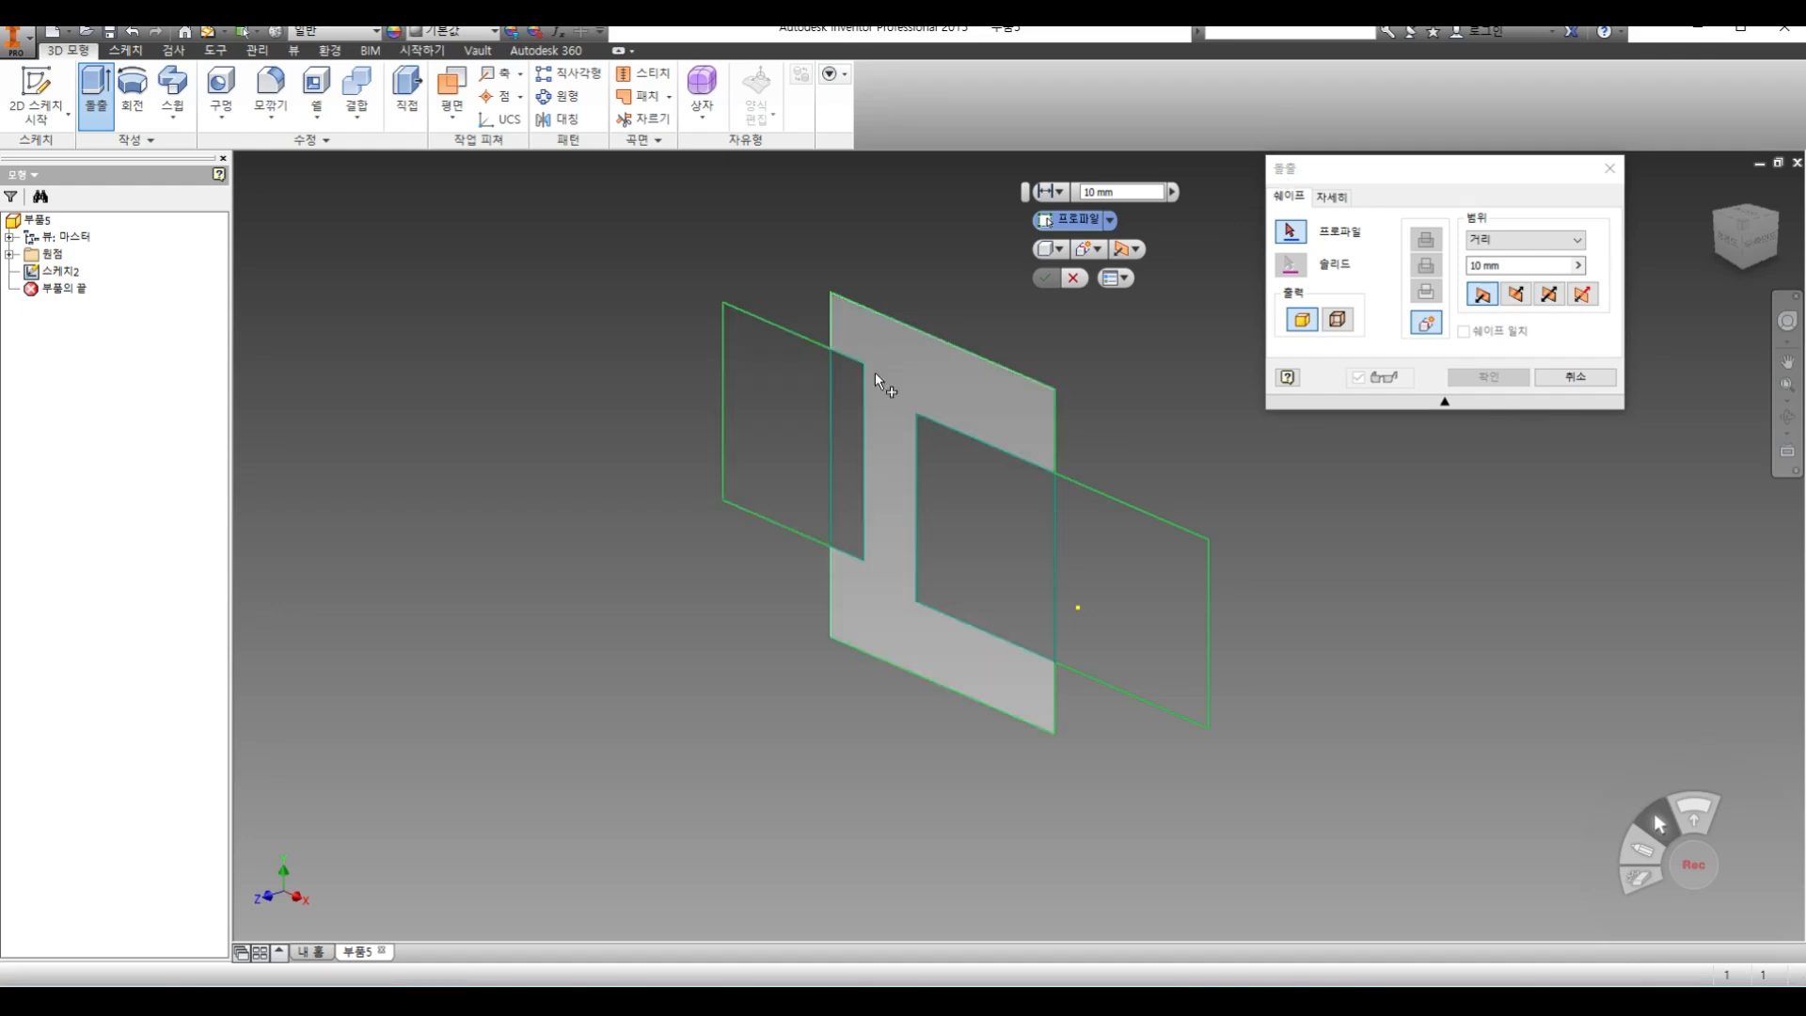
{"action": "left_click", "coordinate": [1575, 376]}
{"action": "left_click", "coordinate": [74, 272]}
{"action": "double_click", "coordinate": [73, 272]}
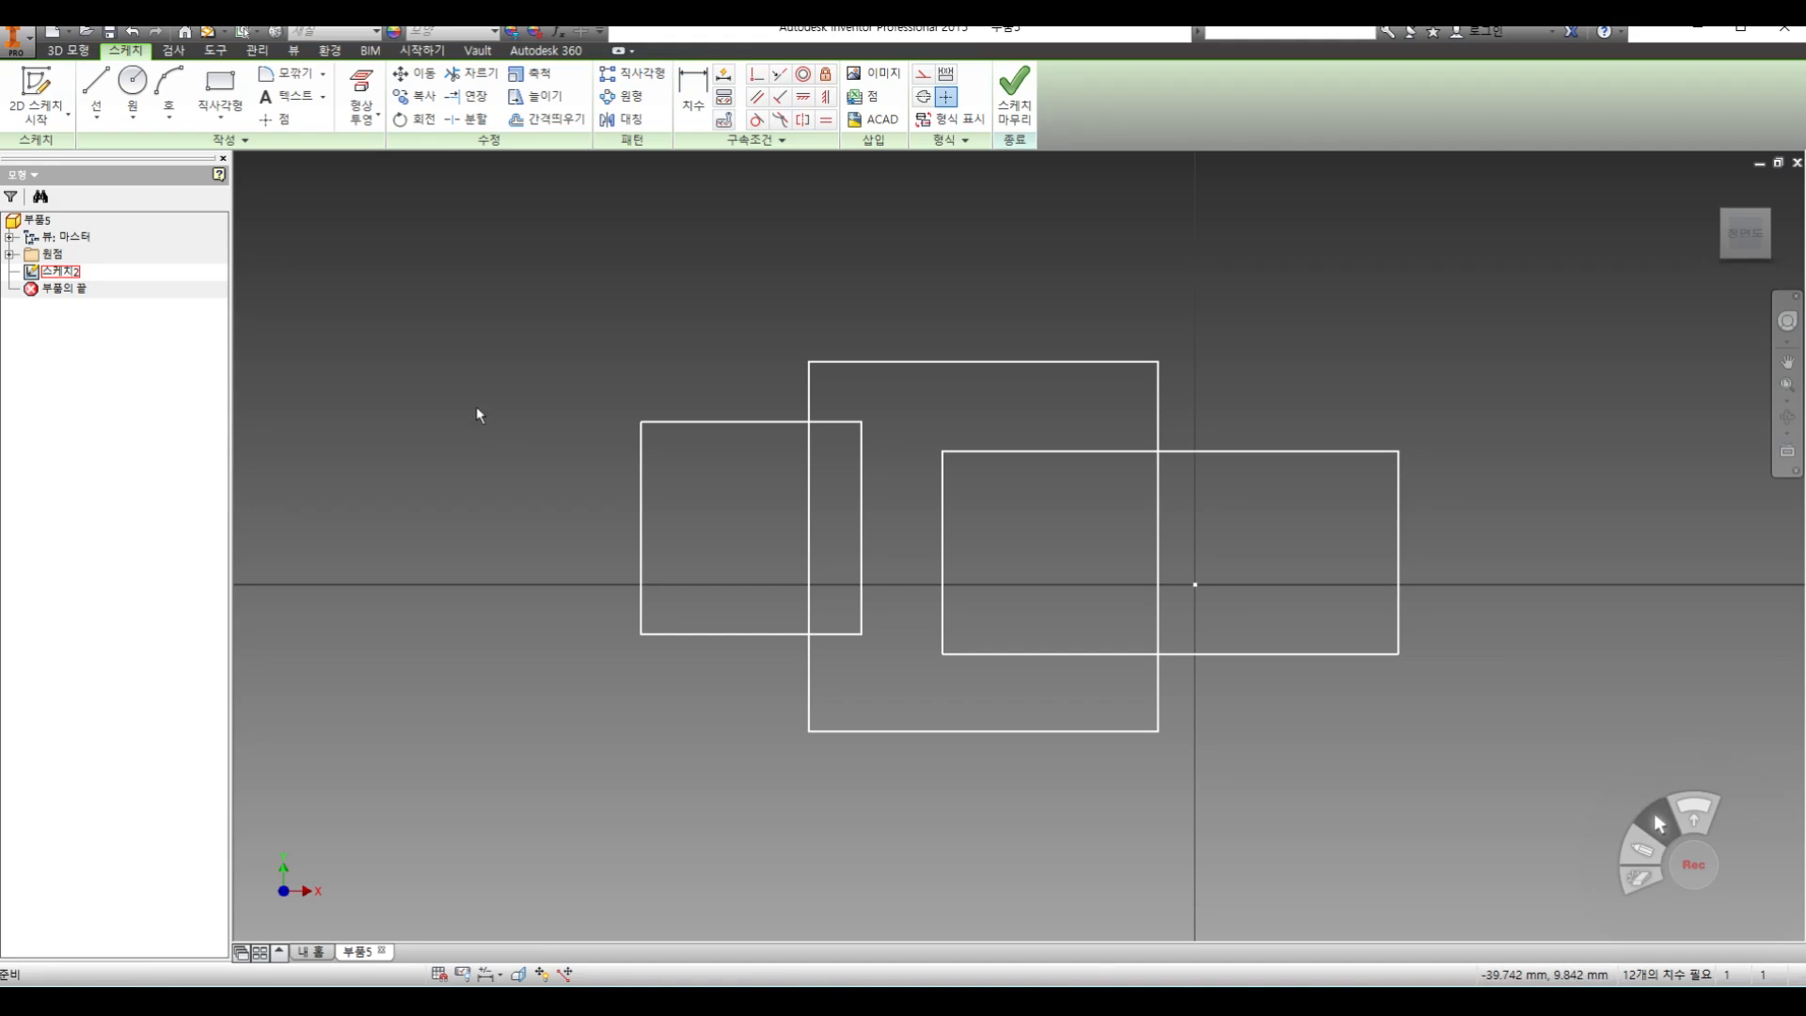
{"action": "key", "text": "ctrl+a"}
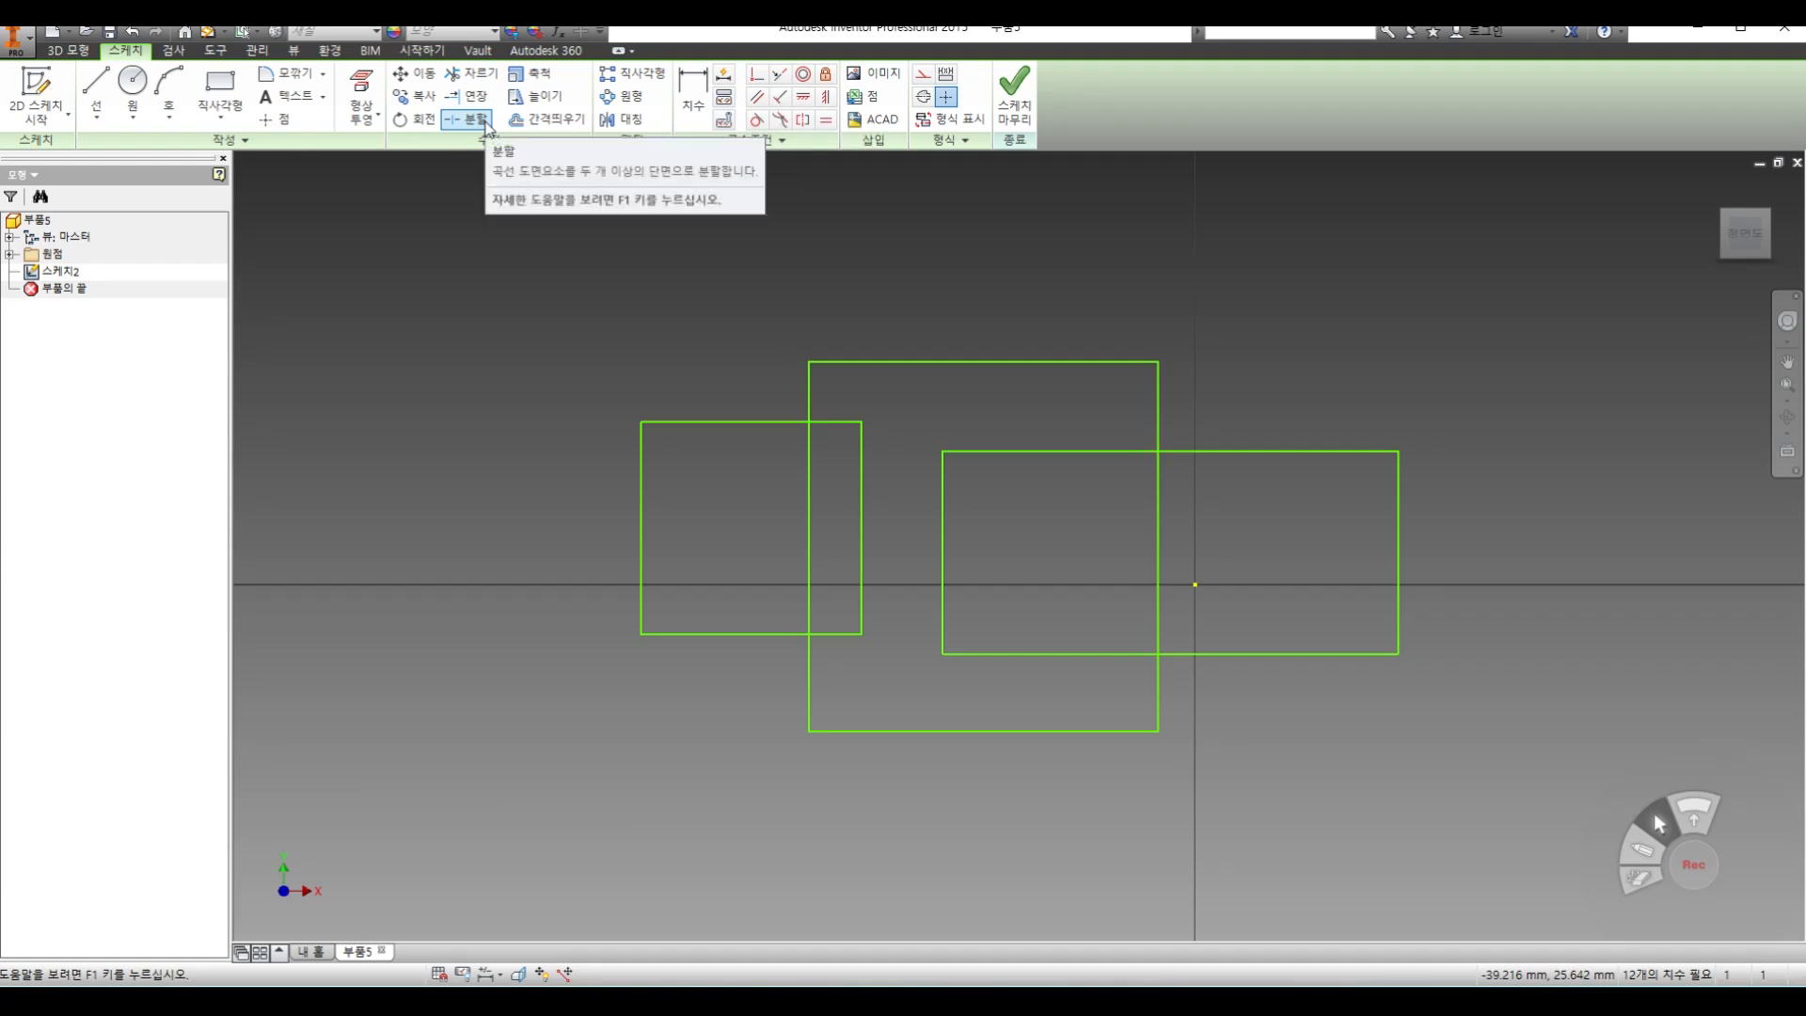
{"action": "left_click", "coordinate": [1012, 106]}
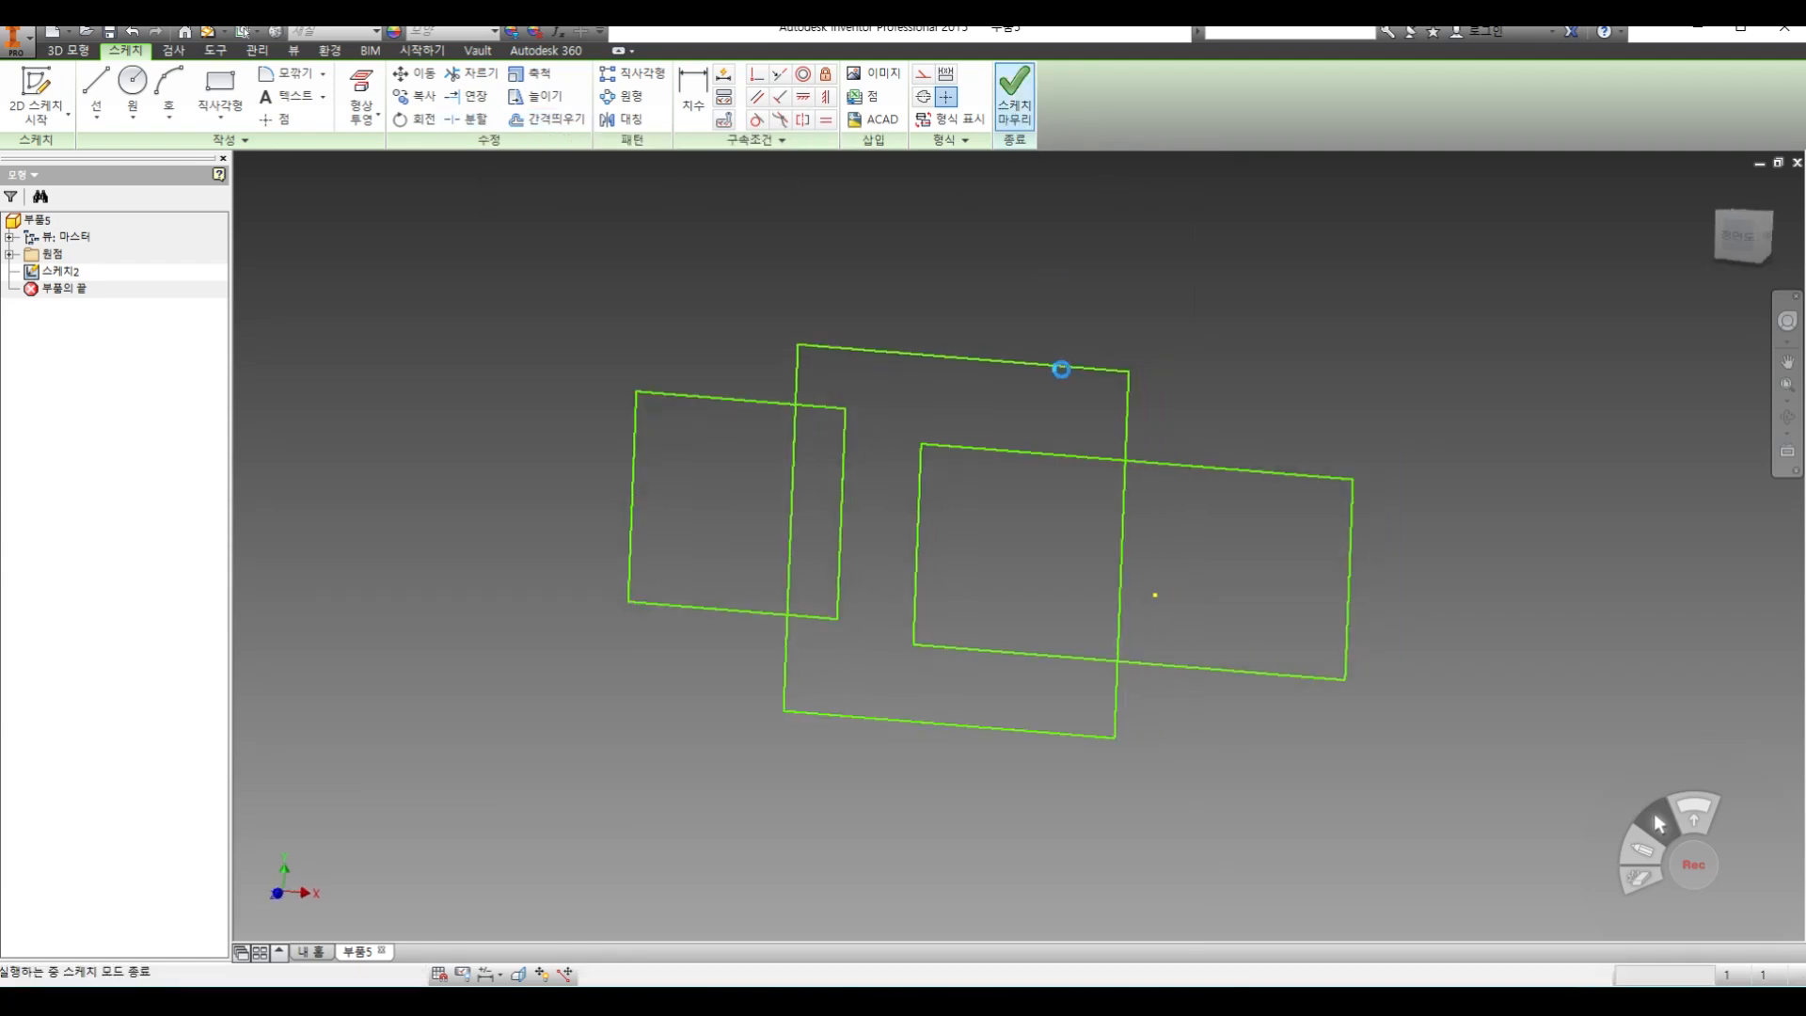
Extrude the part of the third rectangle outside the tall one 10 mm as a solid and expand the feature to list its sketch
{"action": "key", "text": "e"}
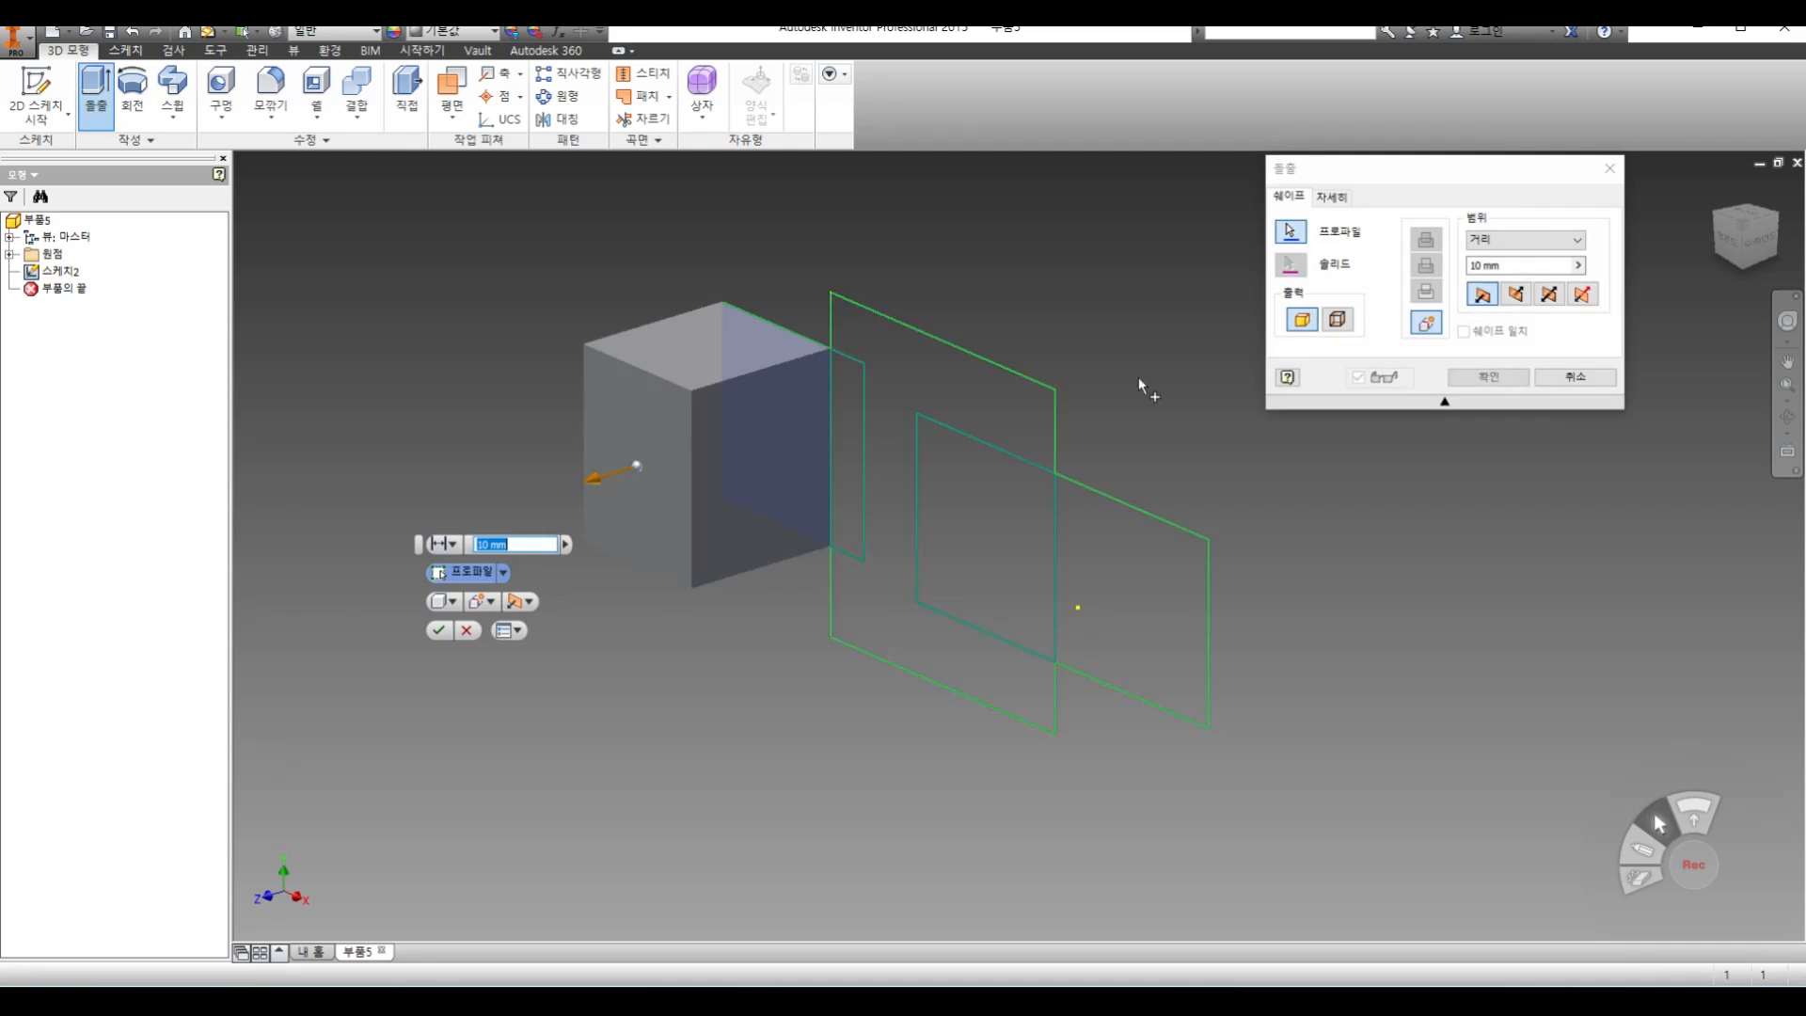
{"action": "left_click", "coordinate": [1468, 376]}
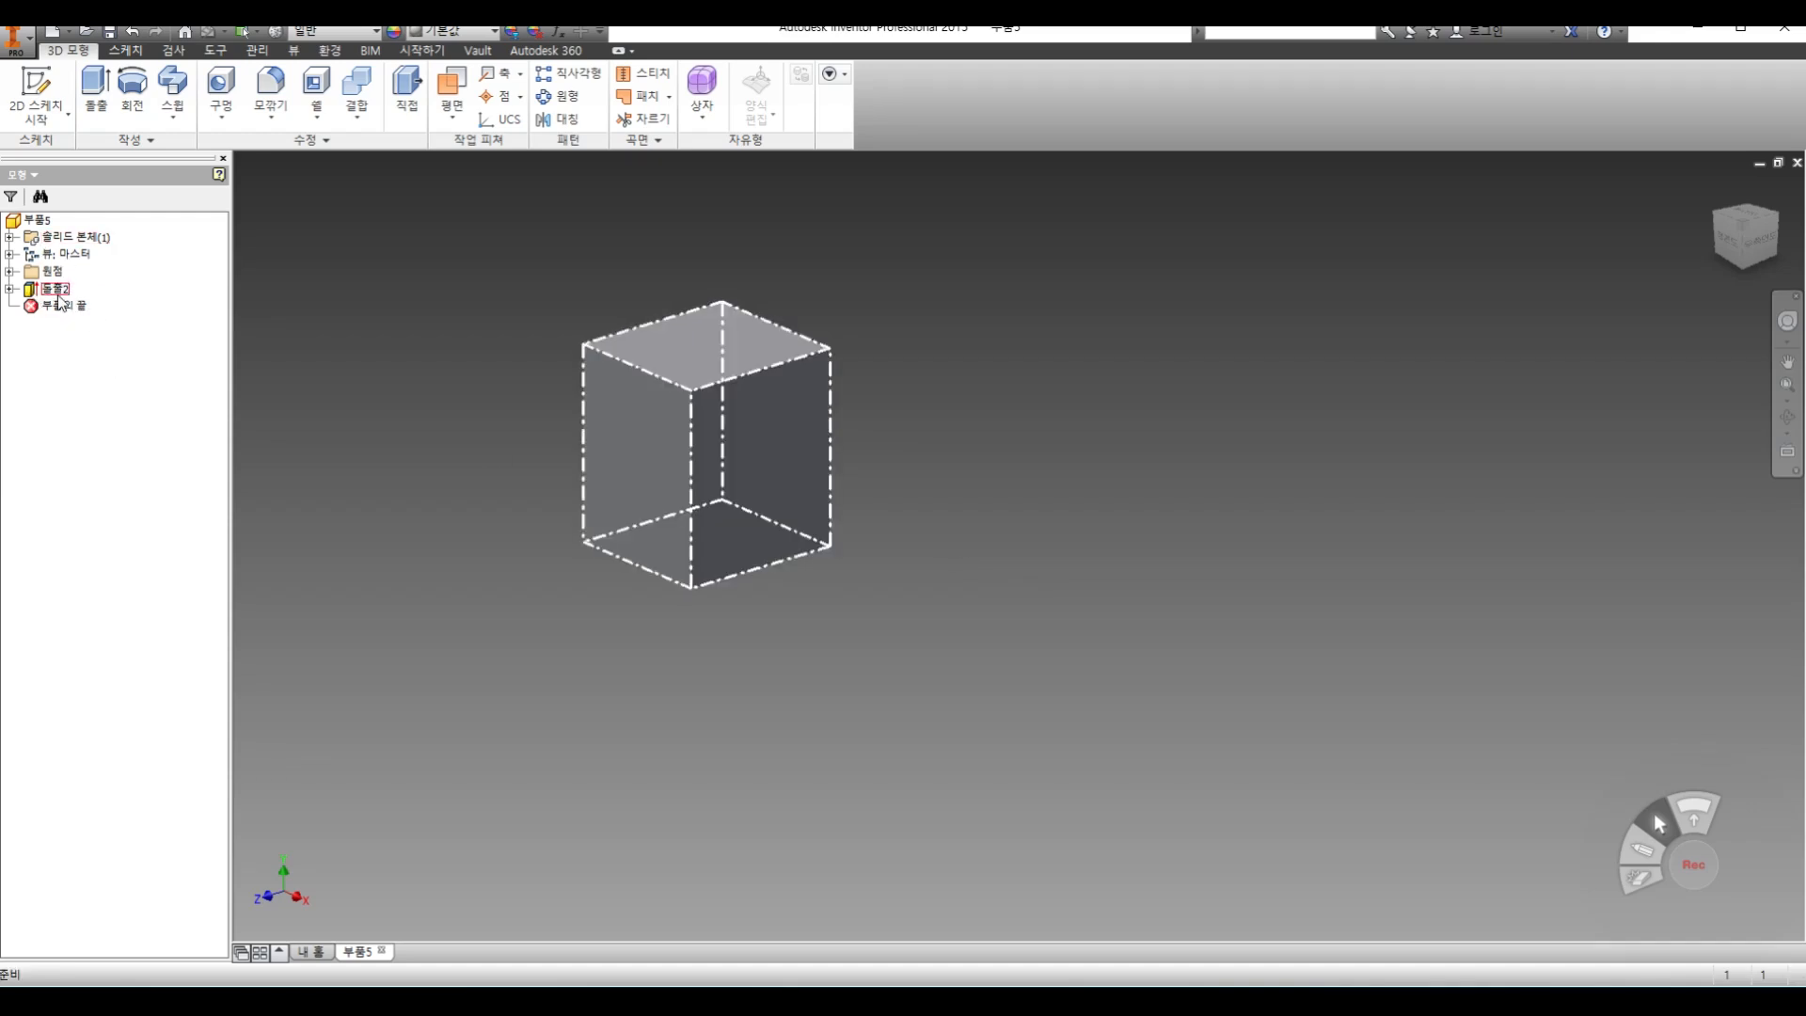
{"action": "left_click", "coordinate": [8, 289]}
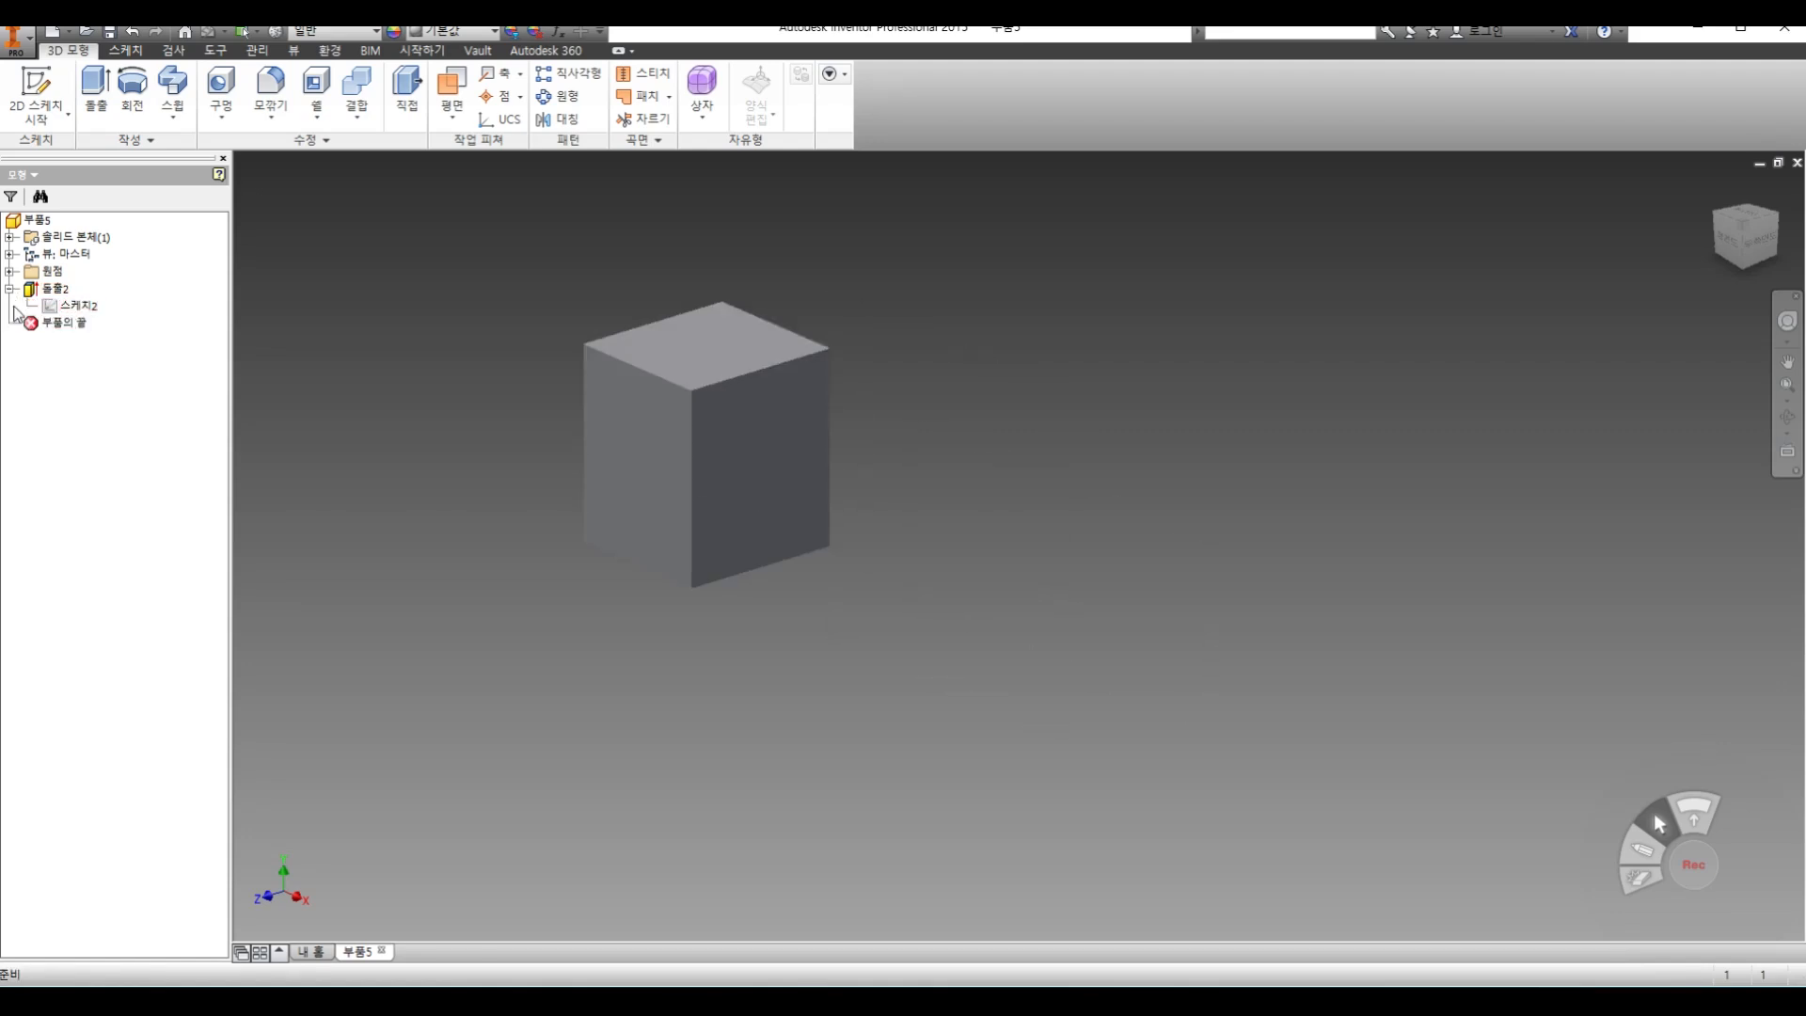
Share the existing extrusion's sketch and extrude the overlap of the tall rectangle and the wide rectangle crossing it 10 mm as a solid
{"action": "left_click", "coordinate": [83, 308]}
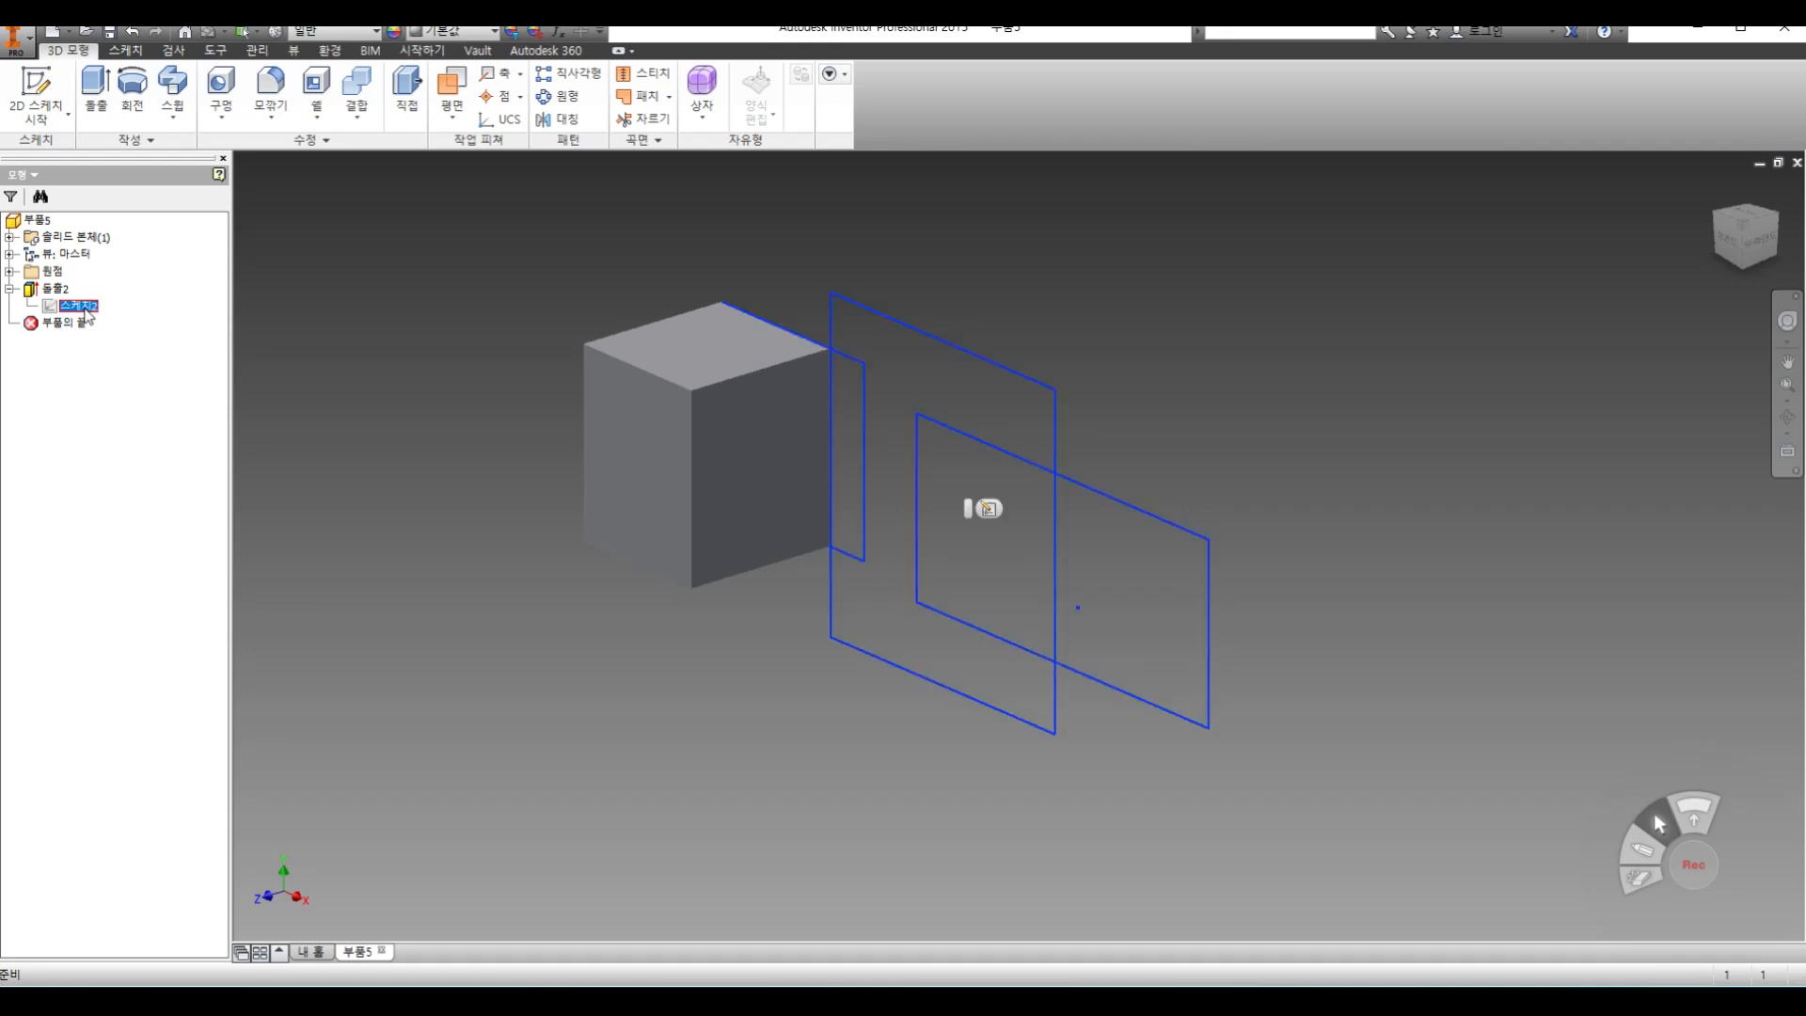
{"action": "right_click", "coordinate": [86, 313]}
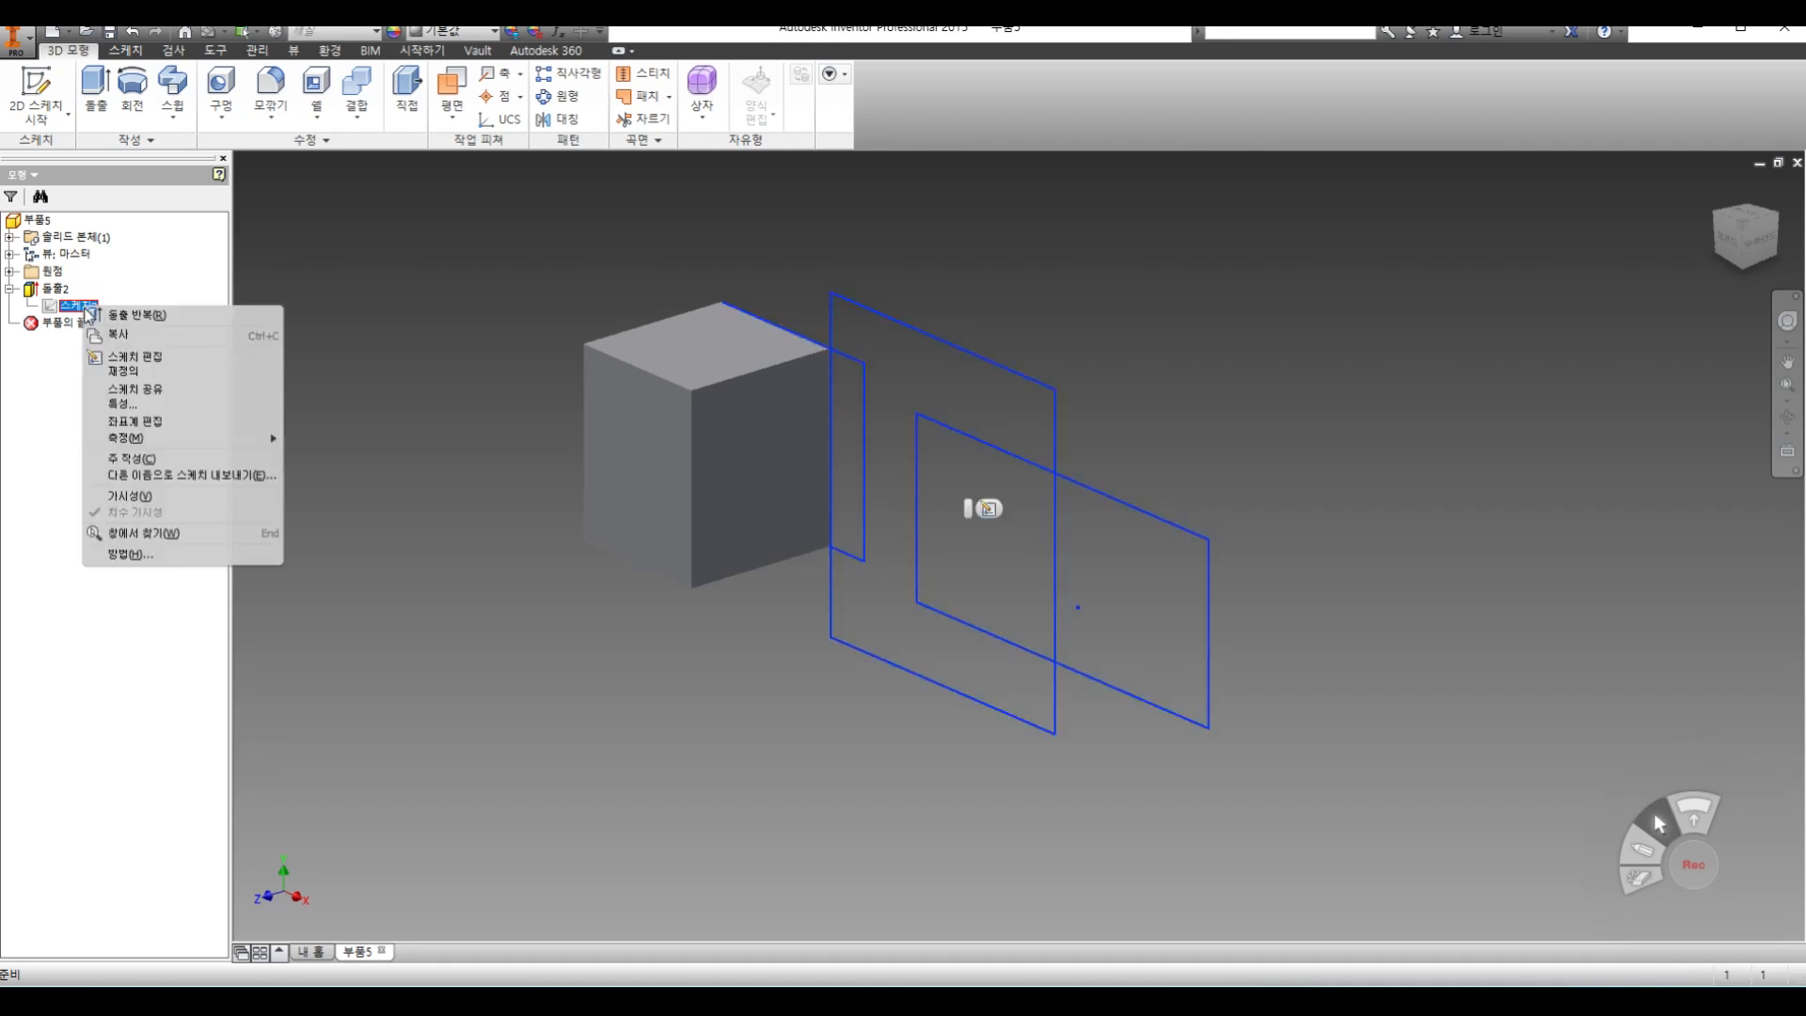
{"action": "left_click", "coordinate": [158, 391]}
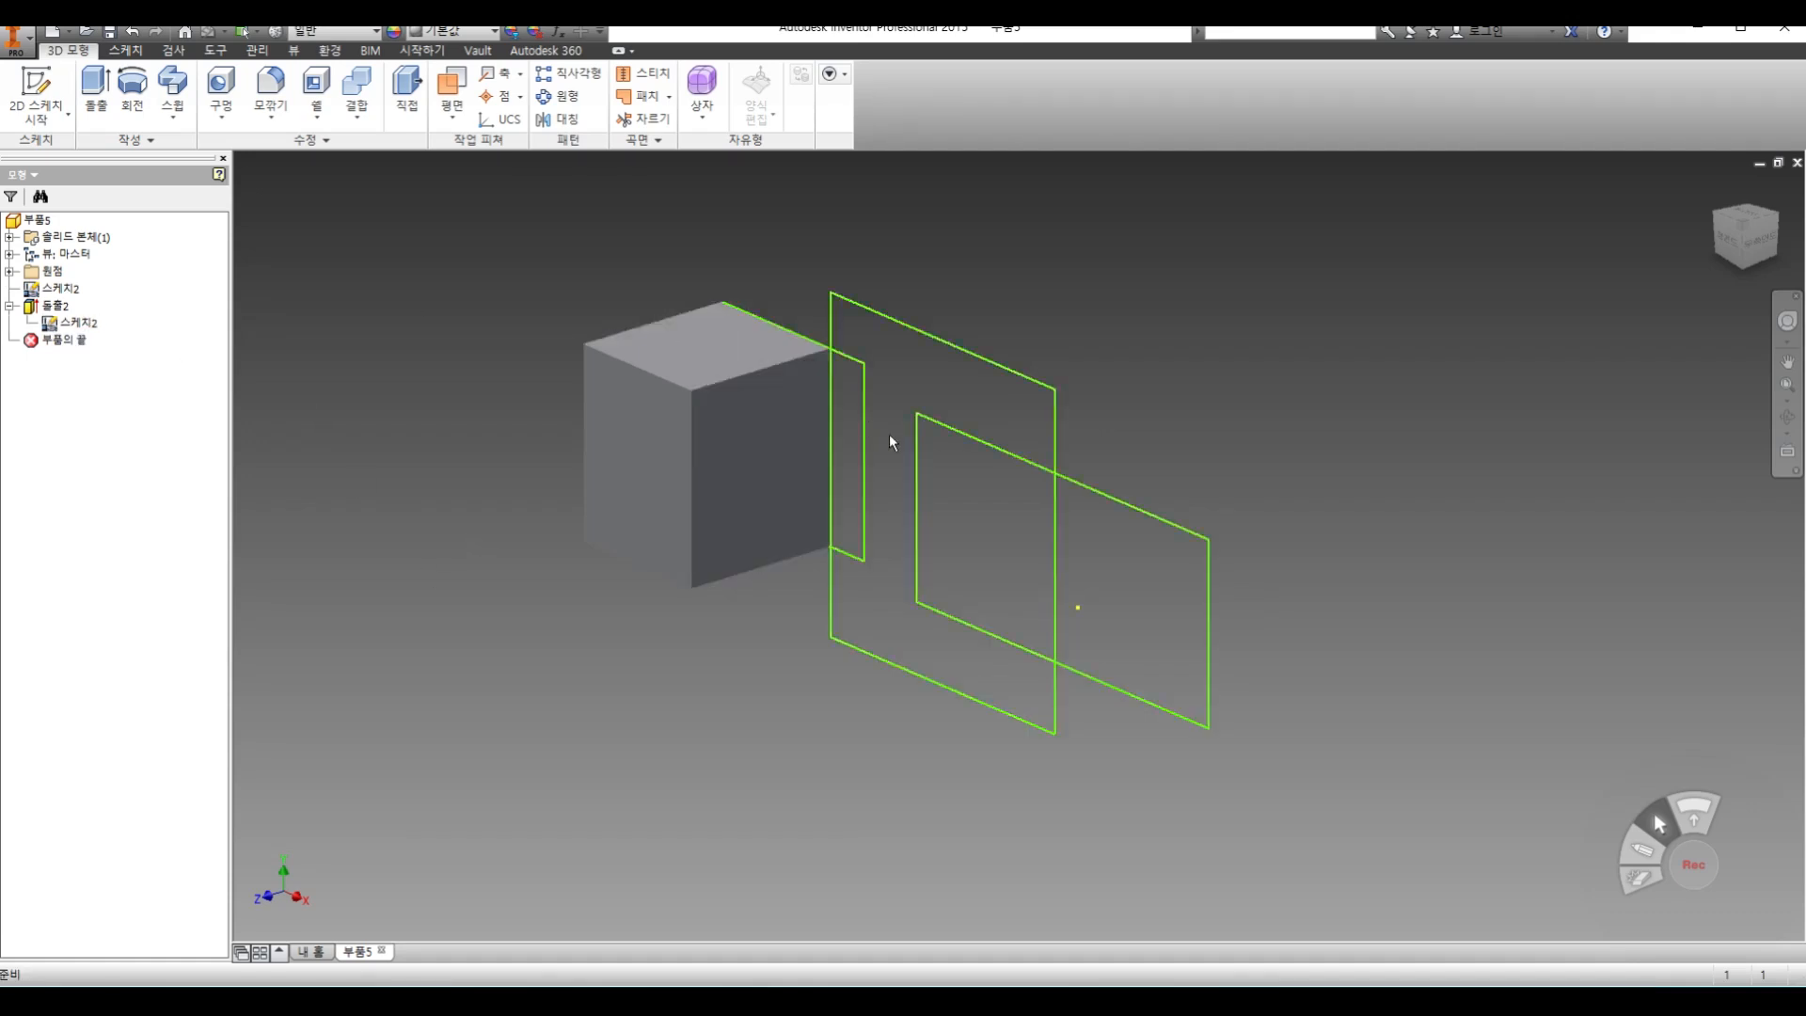
{"action": "key", "text": "e"}
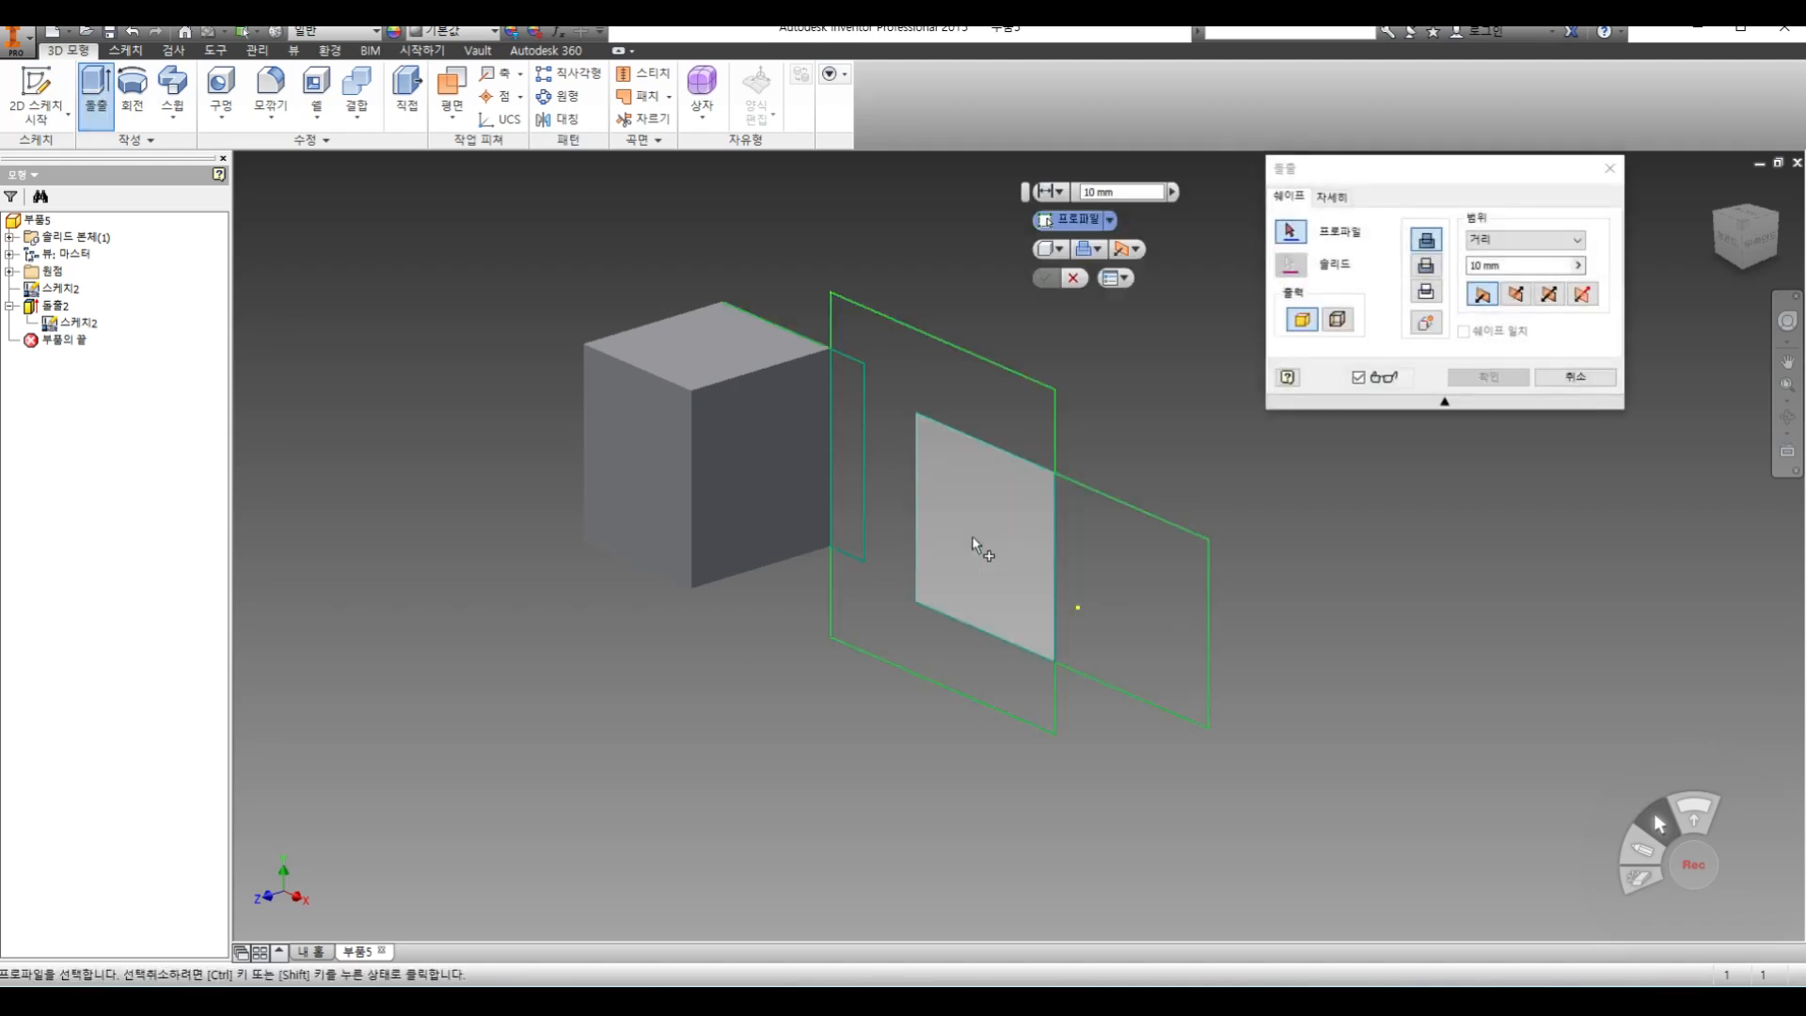
{"action": "left_click", "coordinate": [974, 540]}
{"action": "left_click", "coordinate": [1488, 376]}
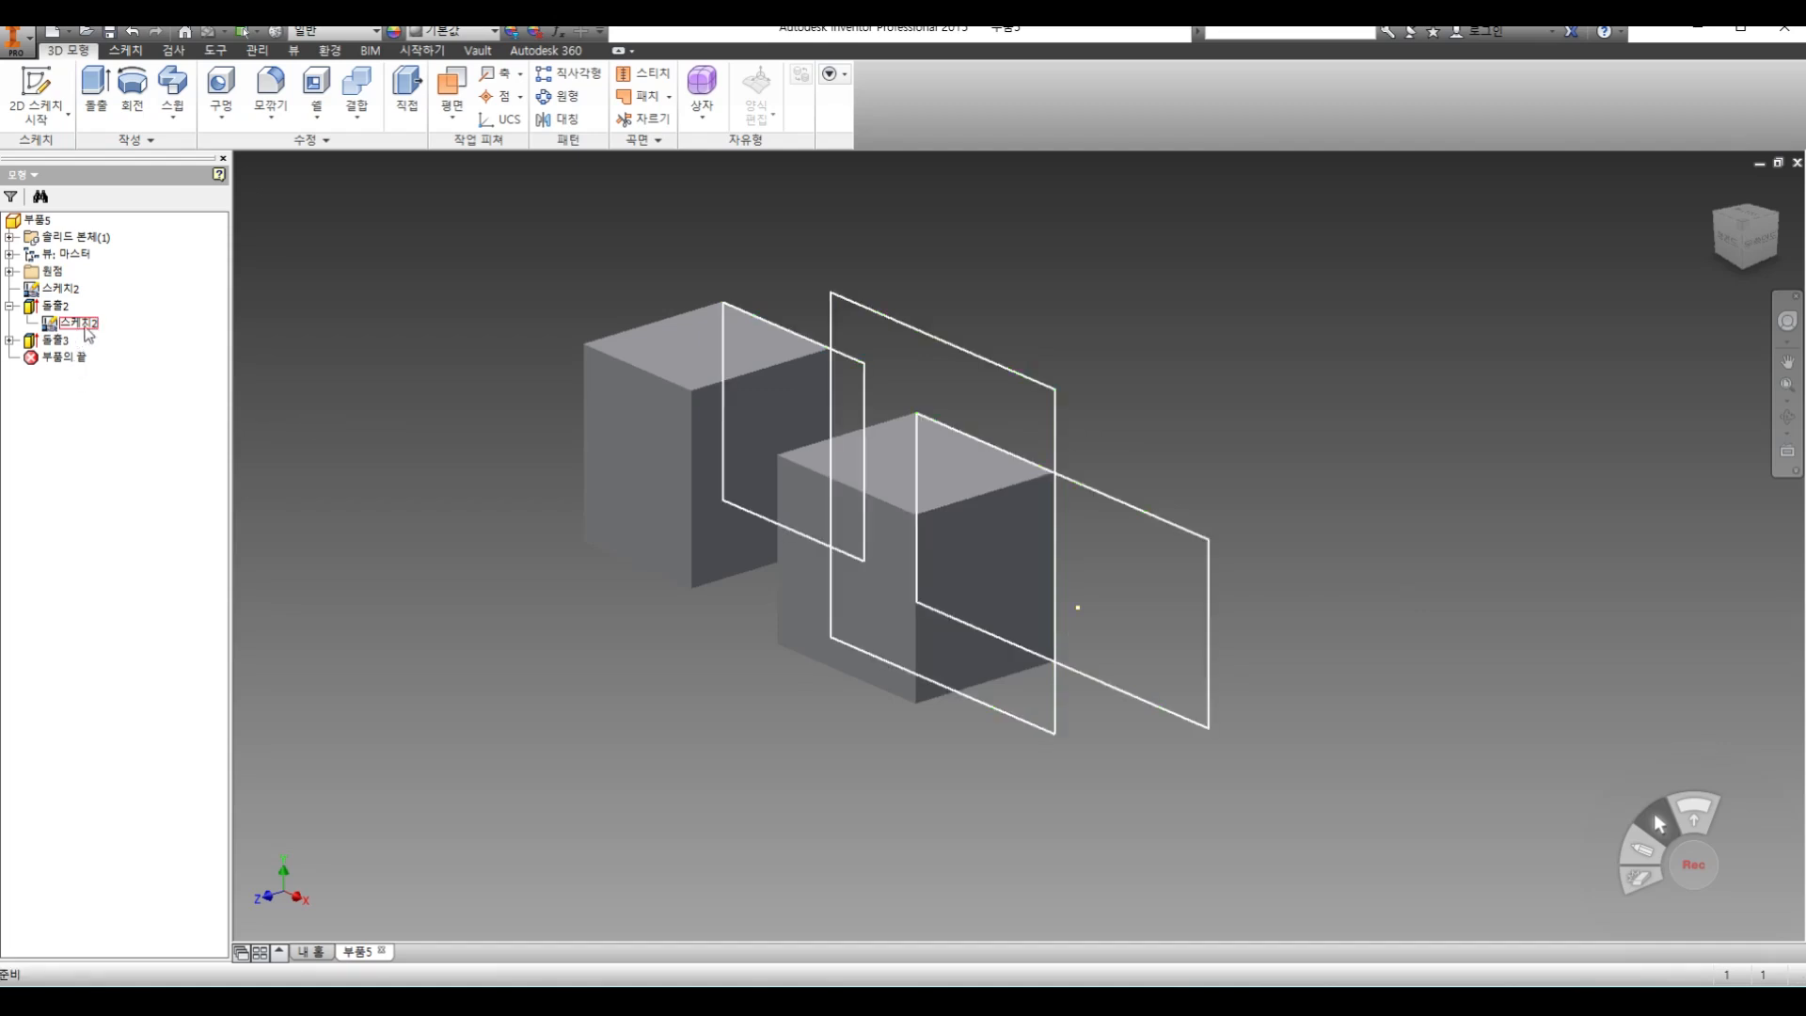
Turn off the visibility of the shared sketch
{"action": "left_click", "coordinate": [85, 329]}
{"action": "right_click", "coordinate": [84, 325]}
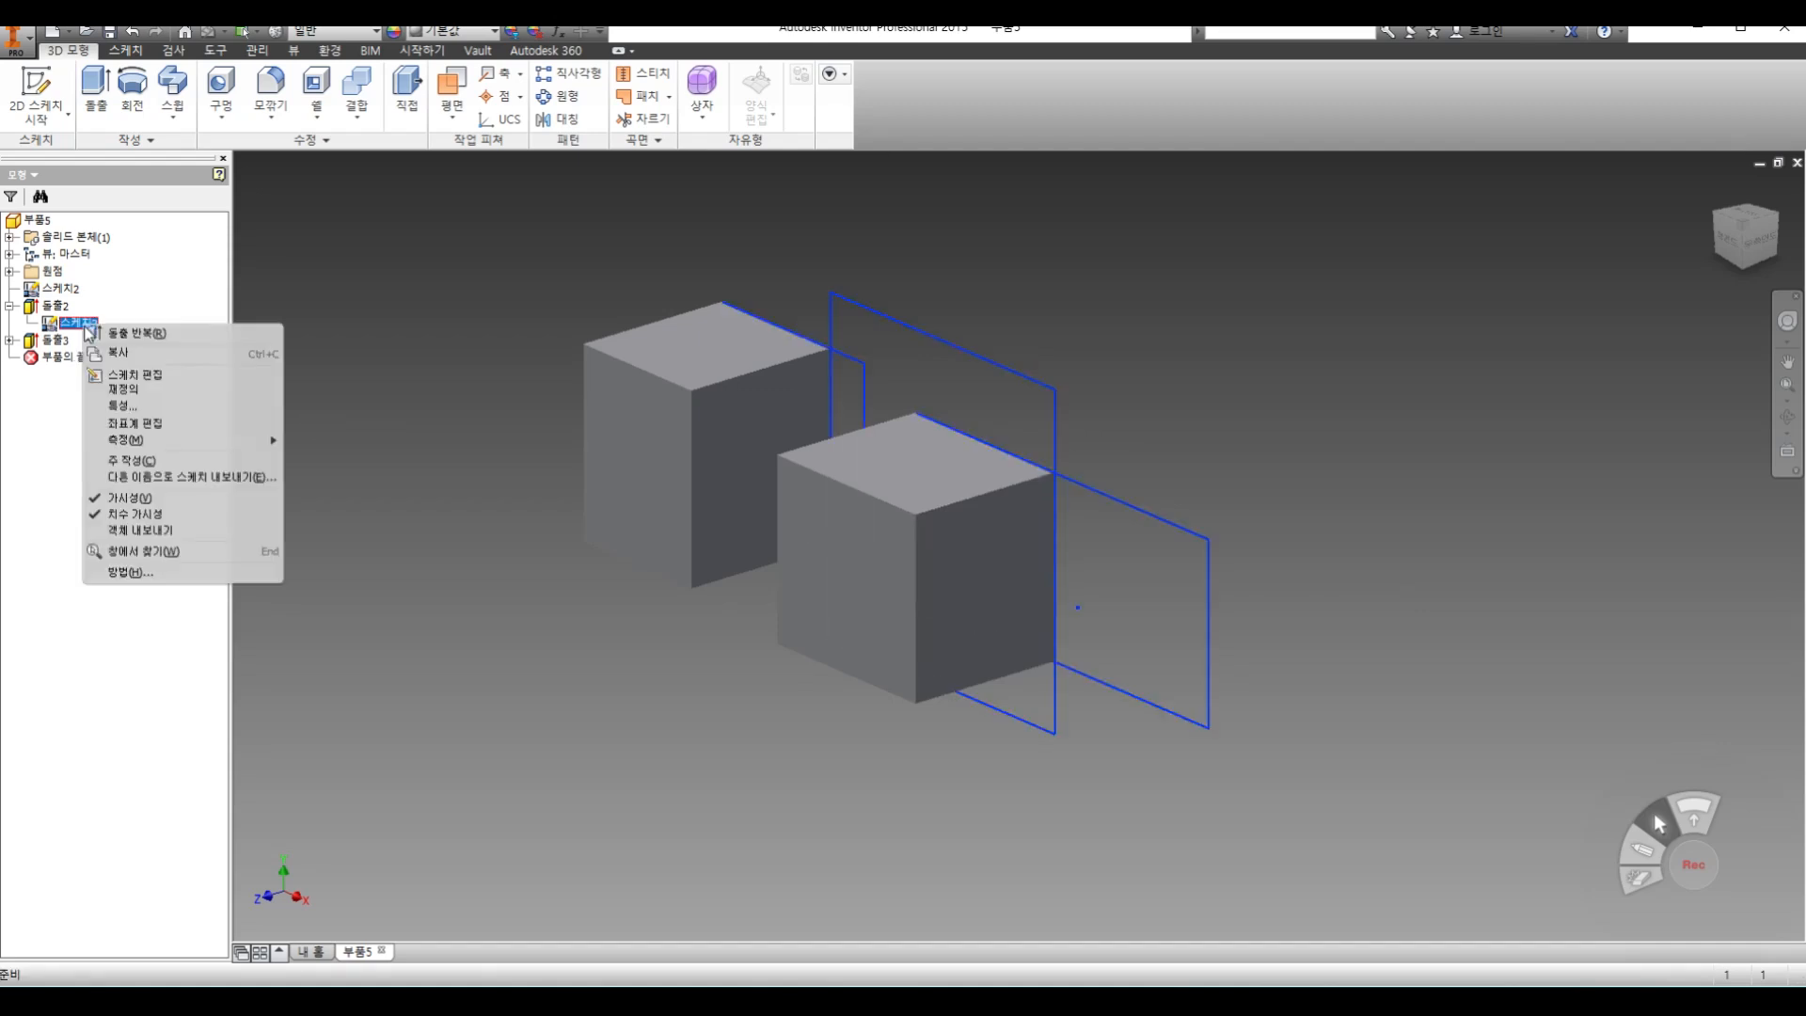
{"action": "left_click", "coordinate": [147, 500]}
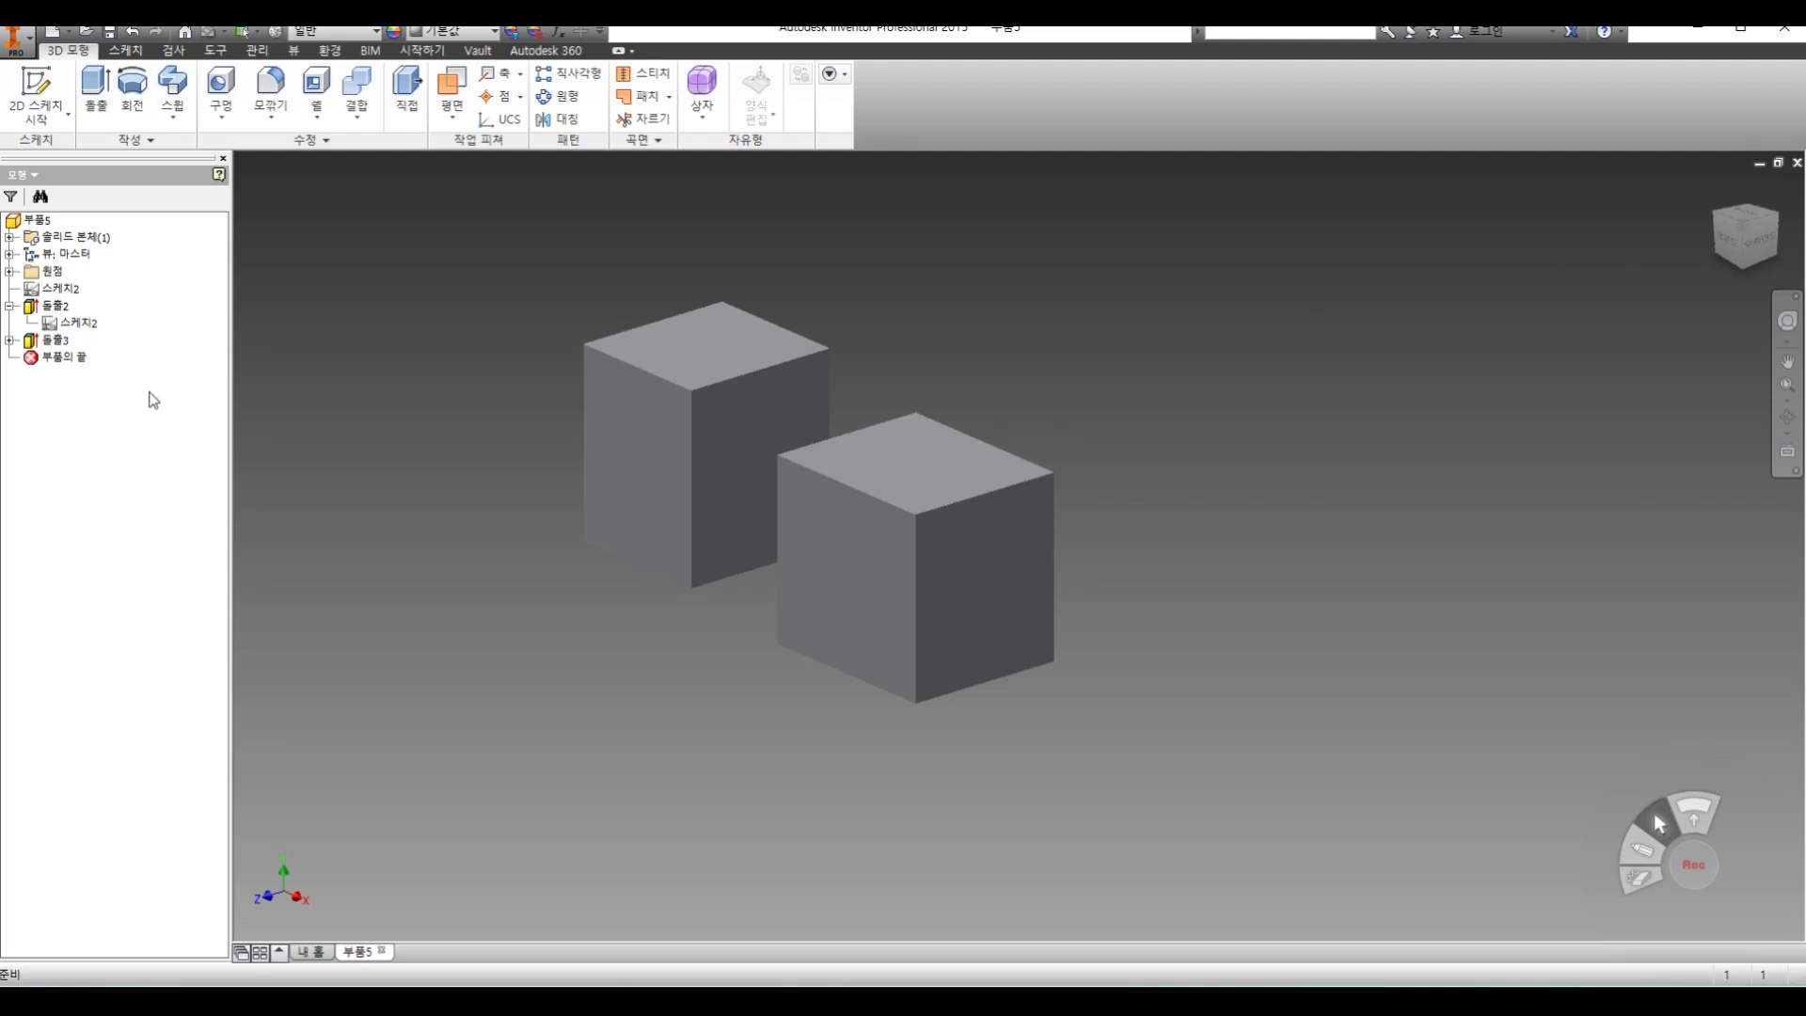
Delete both extrusions and the shared sketch so the part is empty
{"action": "left_click", "coordinate": [55, 306]}
{"action": "right_click", "coordinate": [55, 305]}
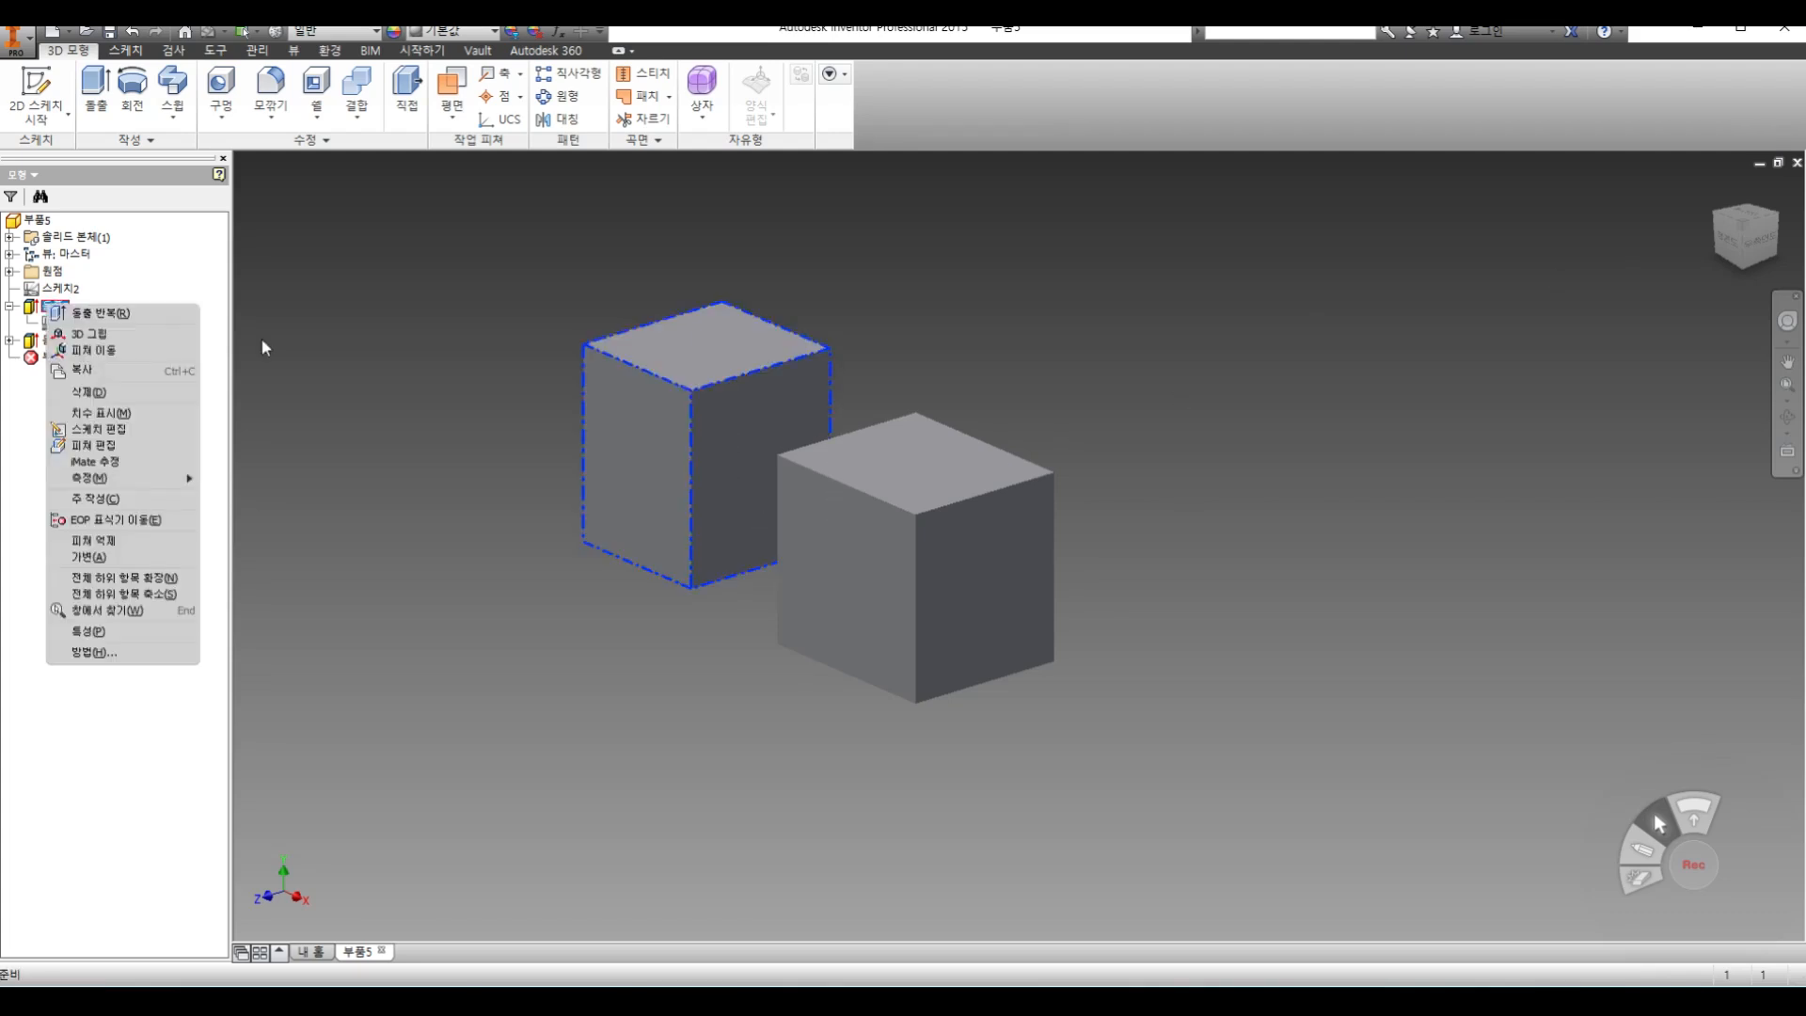
{"action": "left_click", "coordinate": [139, 394]}
{"action": "left_click", "coordinate": [58, 306]}
{"action": "right_click", "coordinate": [58, 306]}
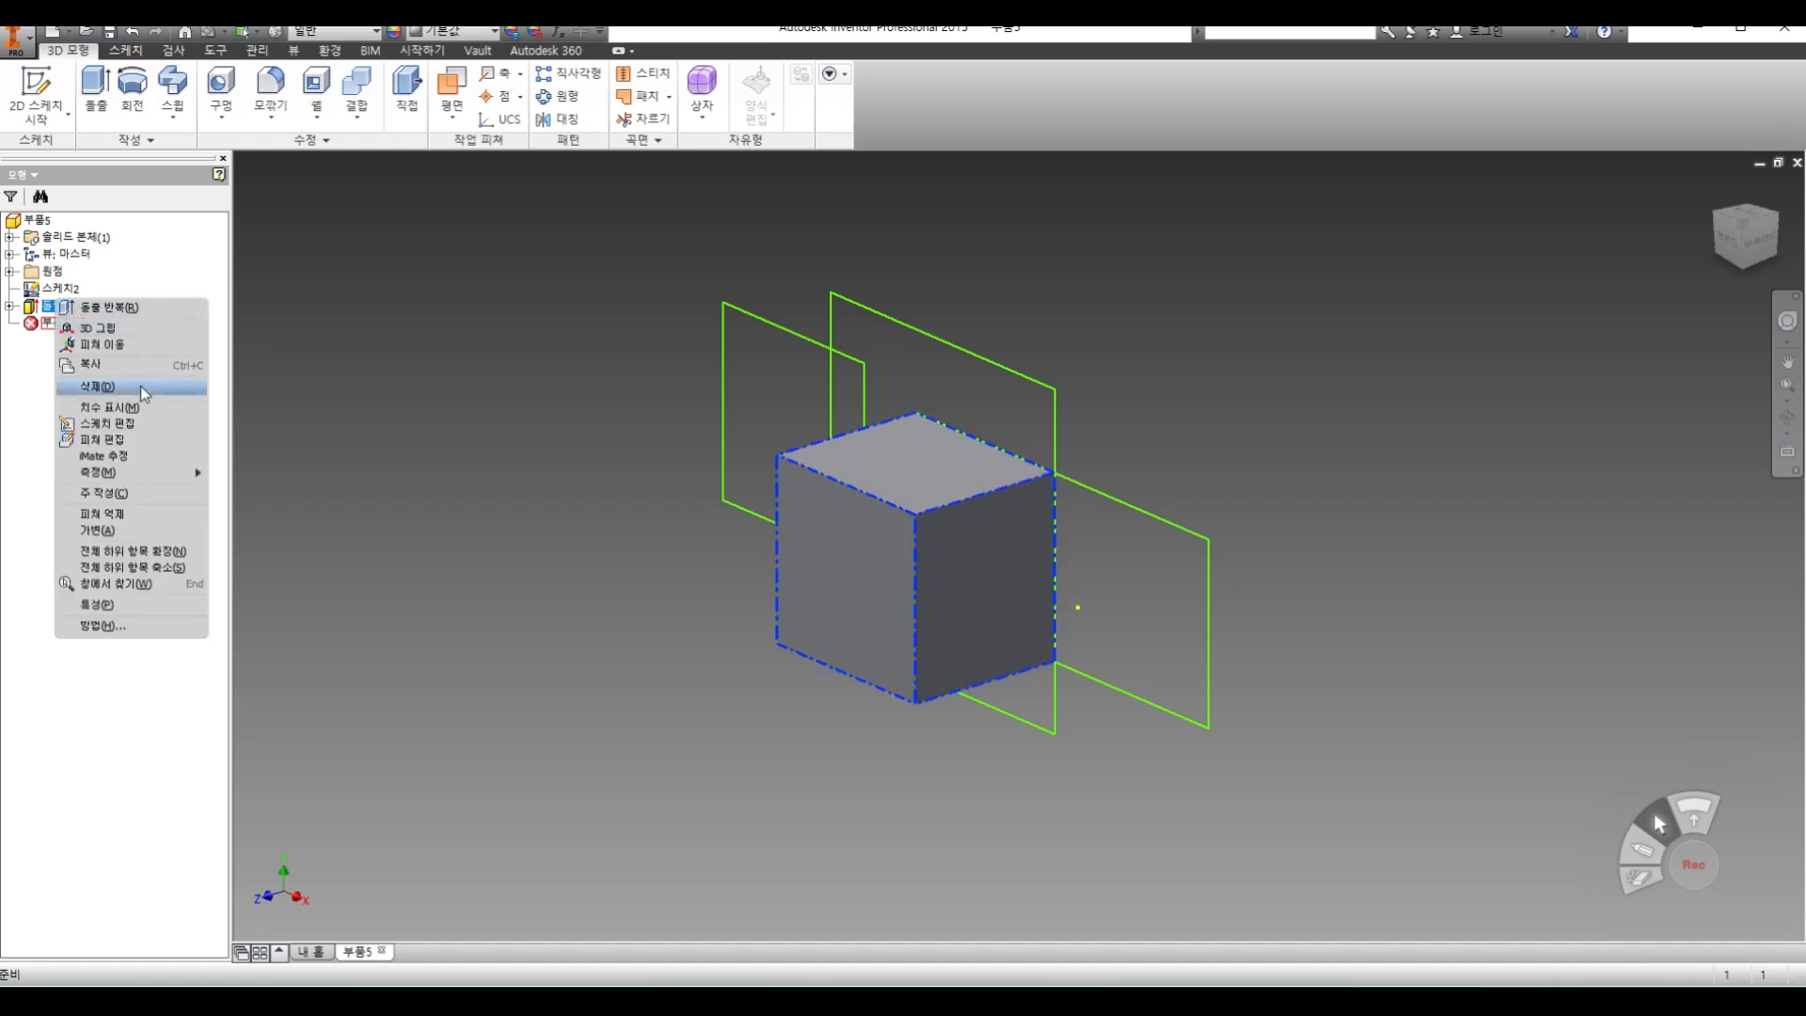
{"action": "left_click", "coordinate": [140, 386]}
{"action": "left_click", "coordinate": [59, 271]}
{"action": "right_click", "coordinate": [58, 271]}
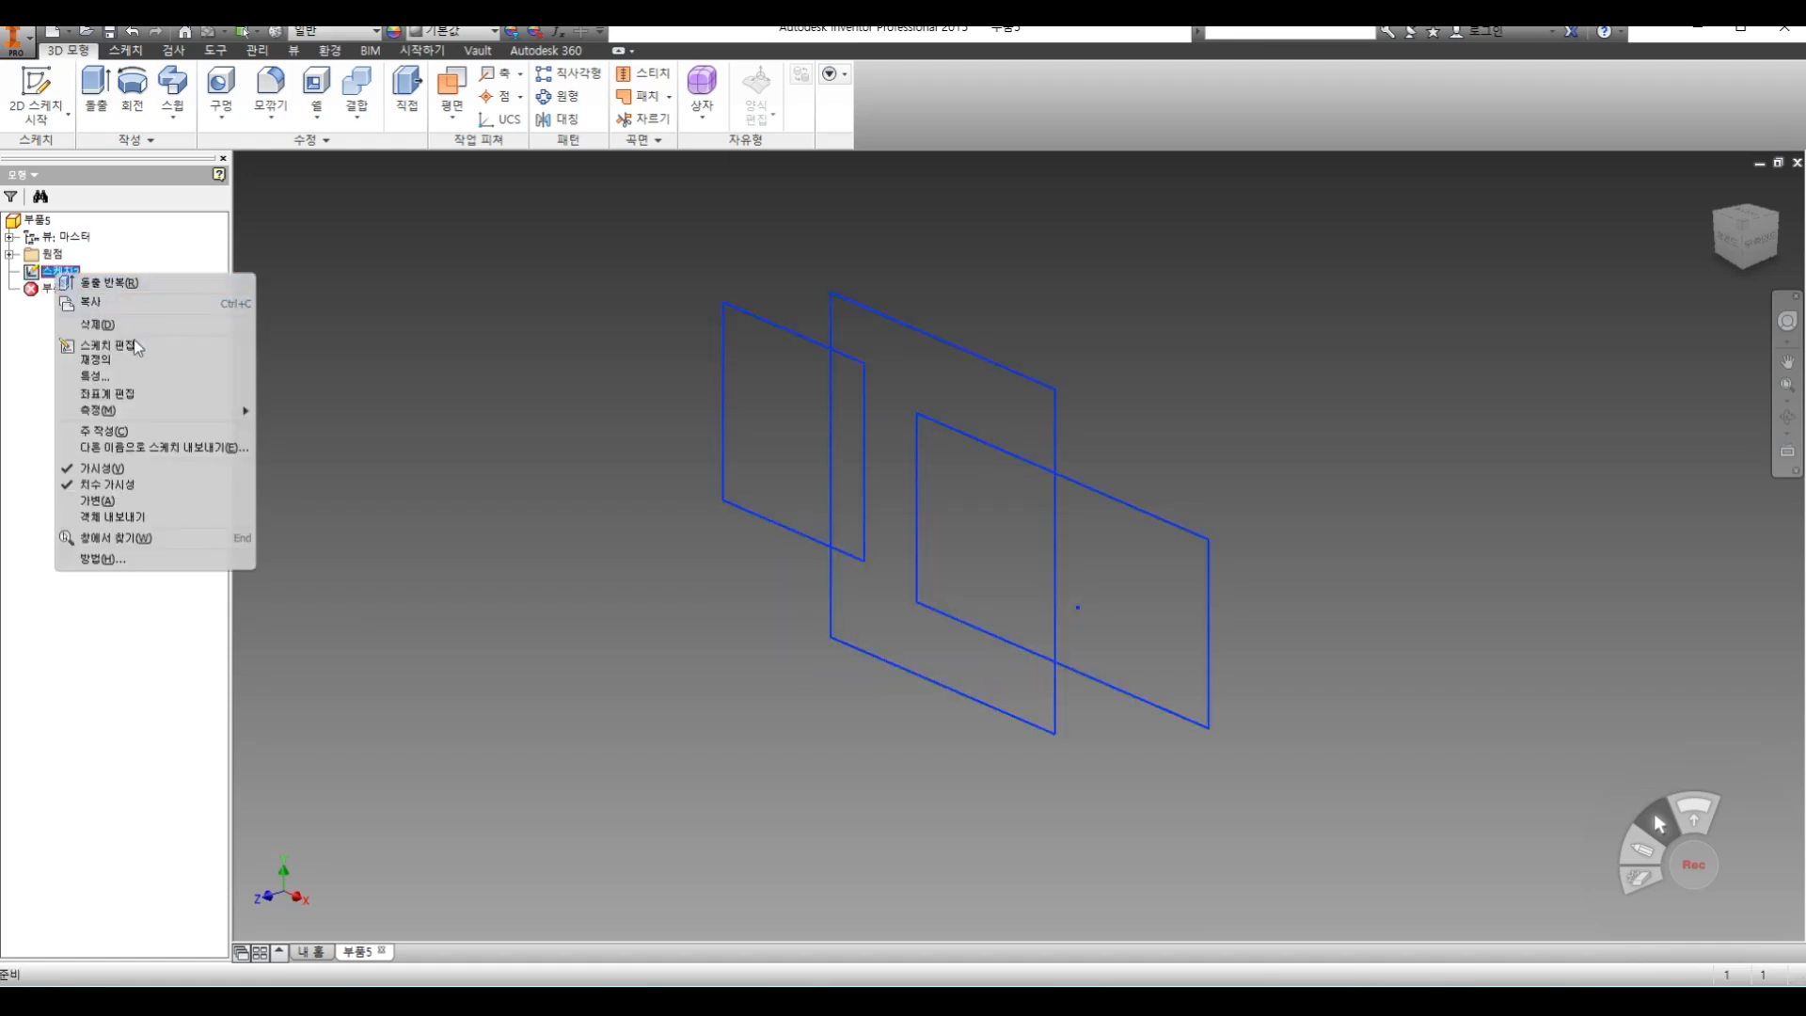
{"action": "left_click", "coordinate": [128, 324]}
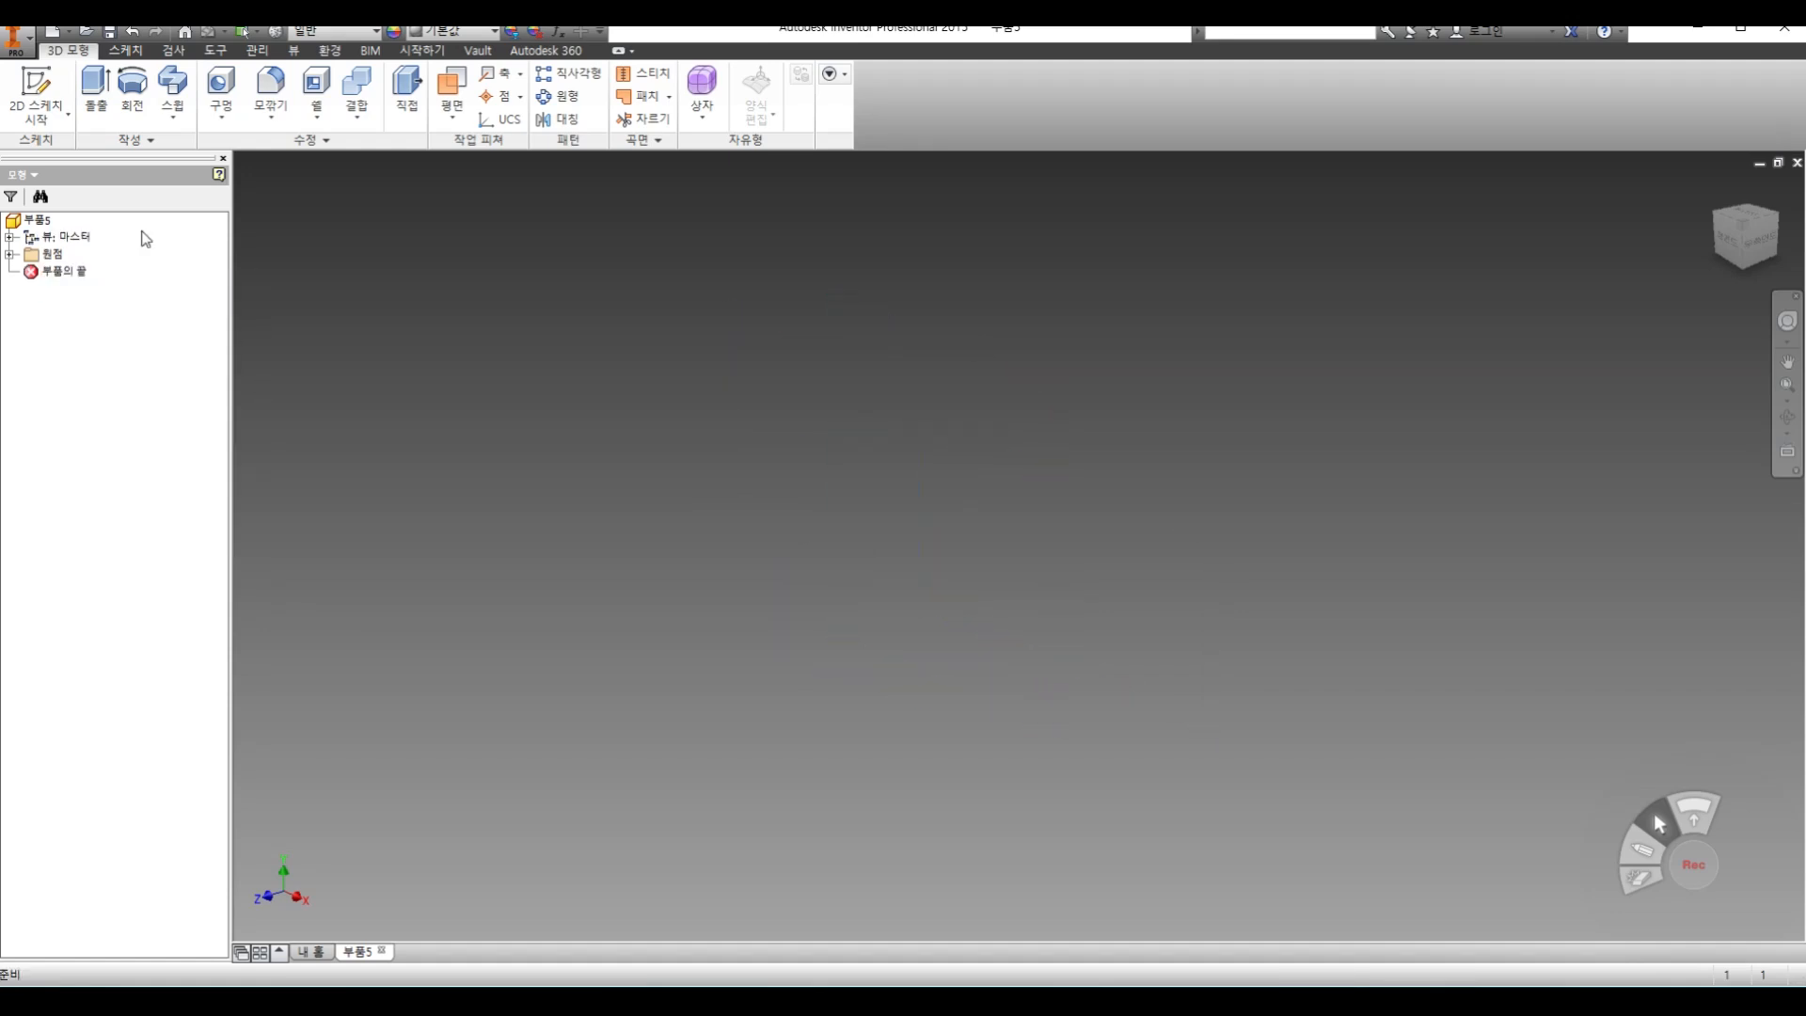
Start a new 2D sketch on the XY plane and draw a large rectangle reaching from the upper-left quadrant past the origin
{"action": "left_click", "coordinate": [62, 115]}
{"action": "left_click", "coordinate": [103, 153]}
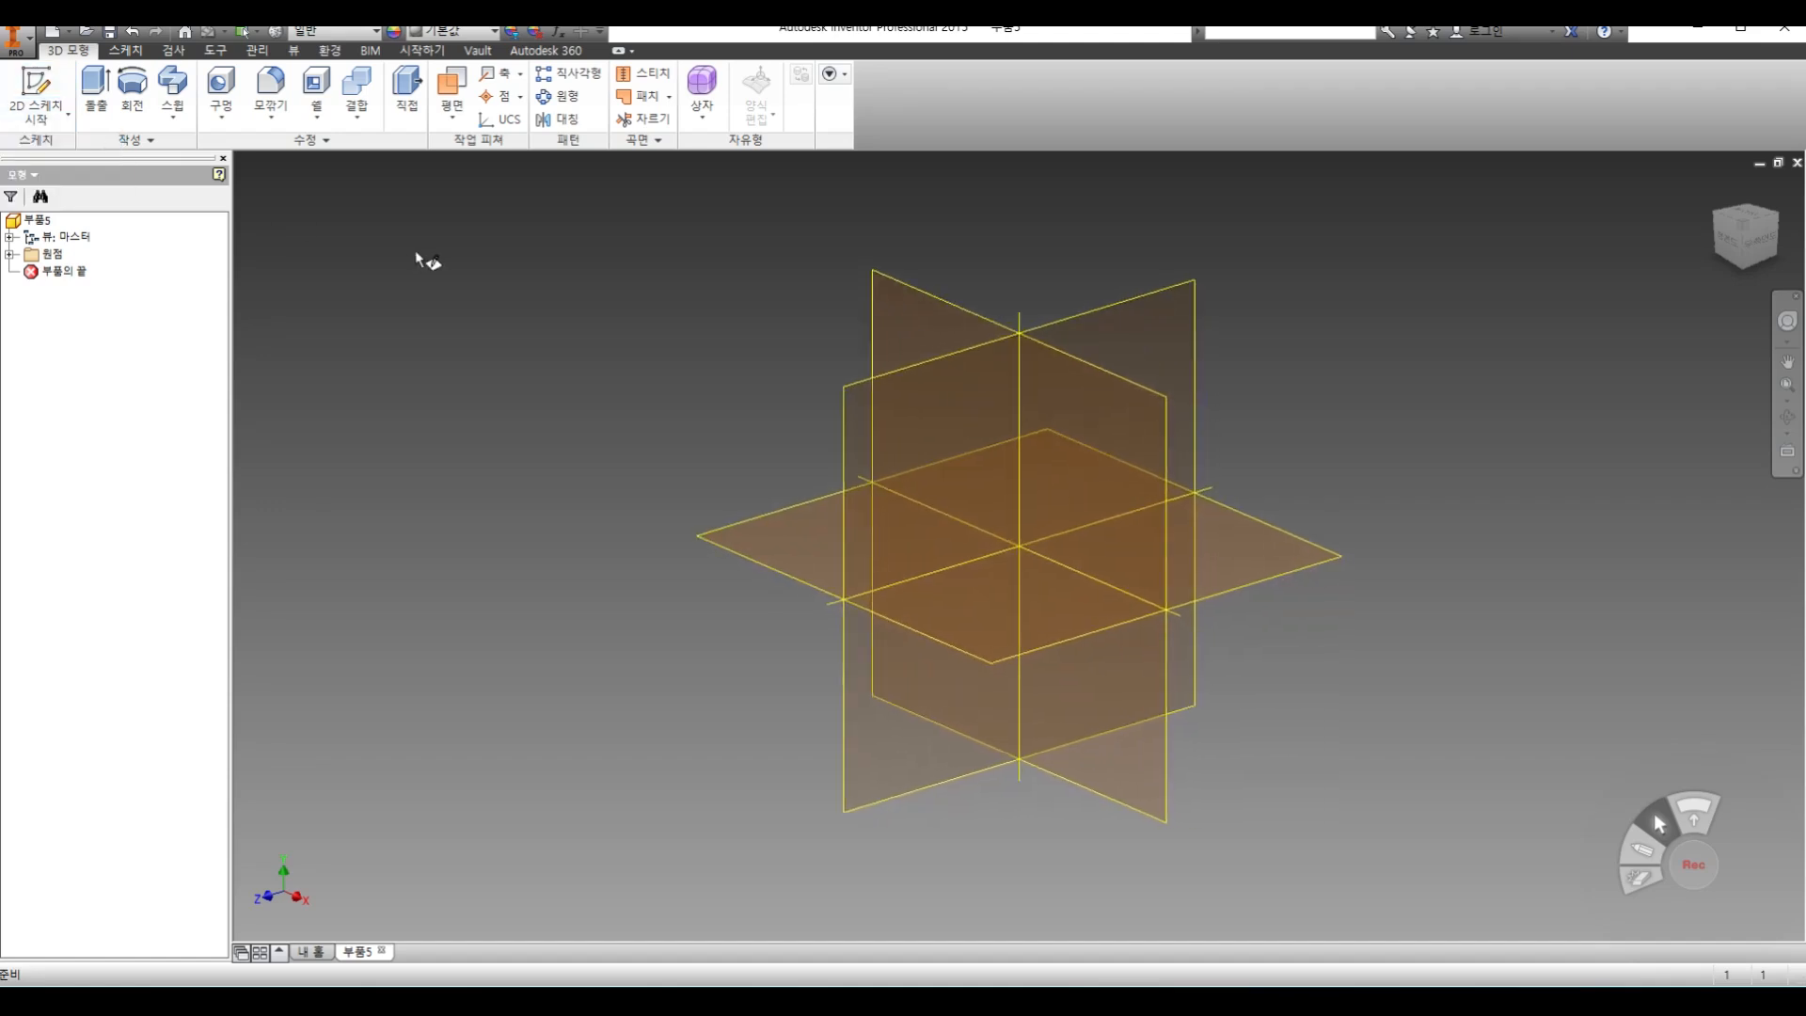
{"action": "left_click", "coordinate": [875, 301]}
{"action": "left_click", "coordinate": [219, 87]}
{"action": "left_click", "coordinate": [575, 276]}
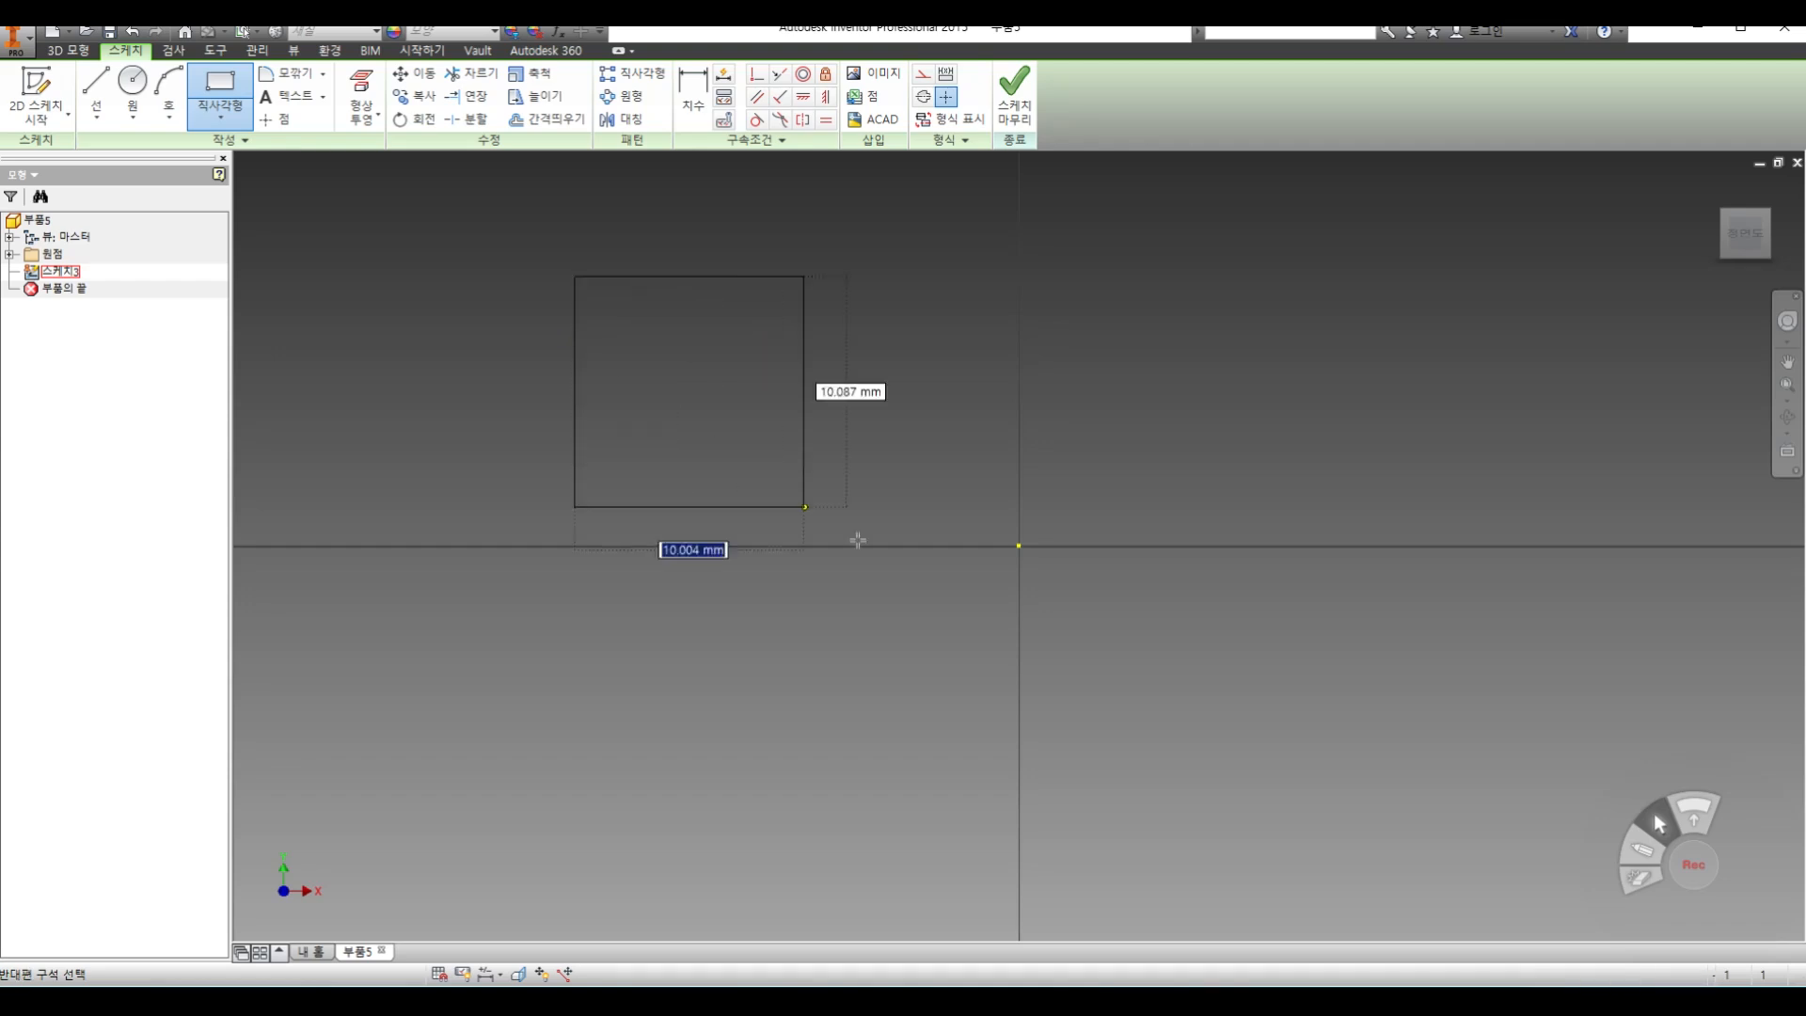
{"action": "left_click", "coordinate": [1097, 655]}
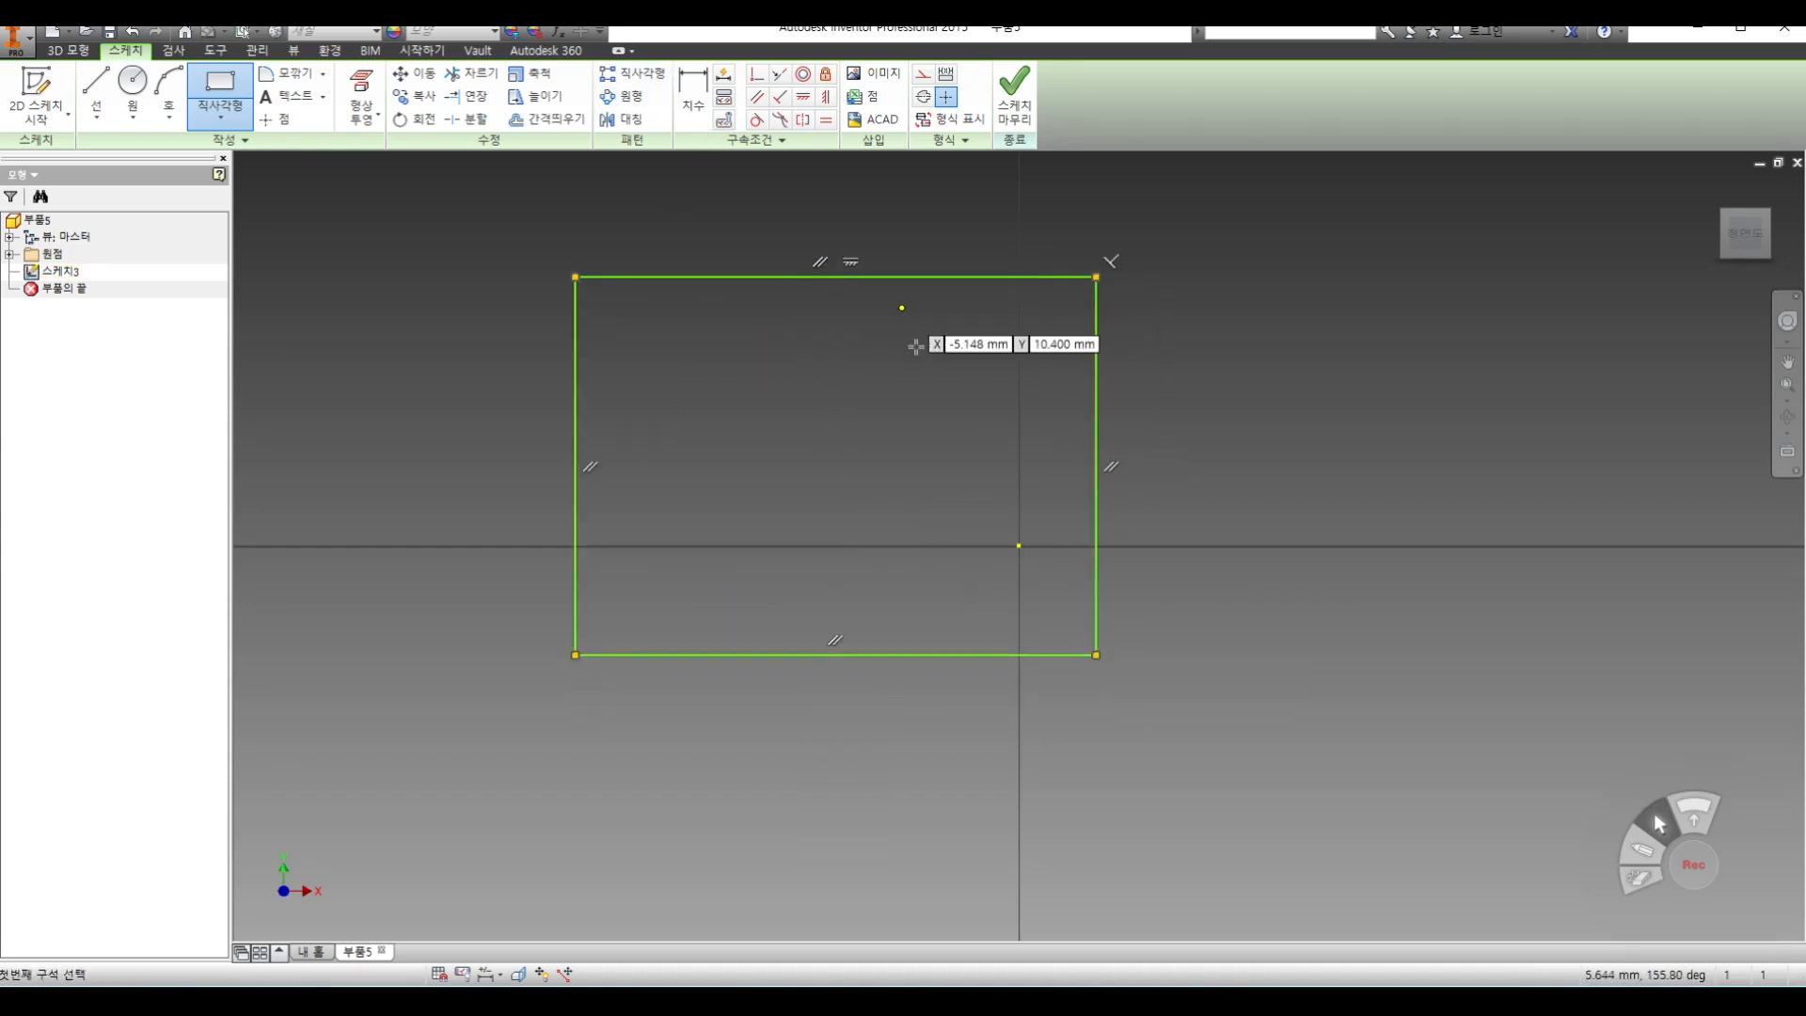
Draw a smaller rectangle across the large rectangle's right edge and trim the part of that edge inside it
{"action": "left_click", "coordinate": [909, 362]}
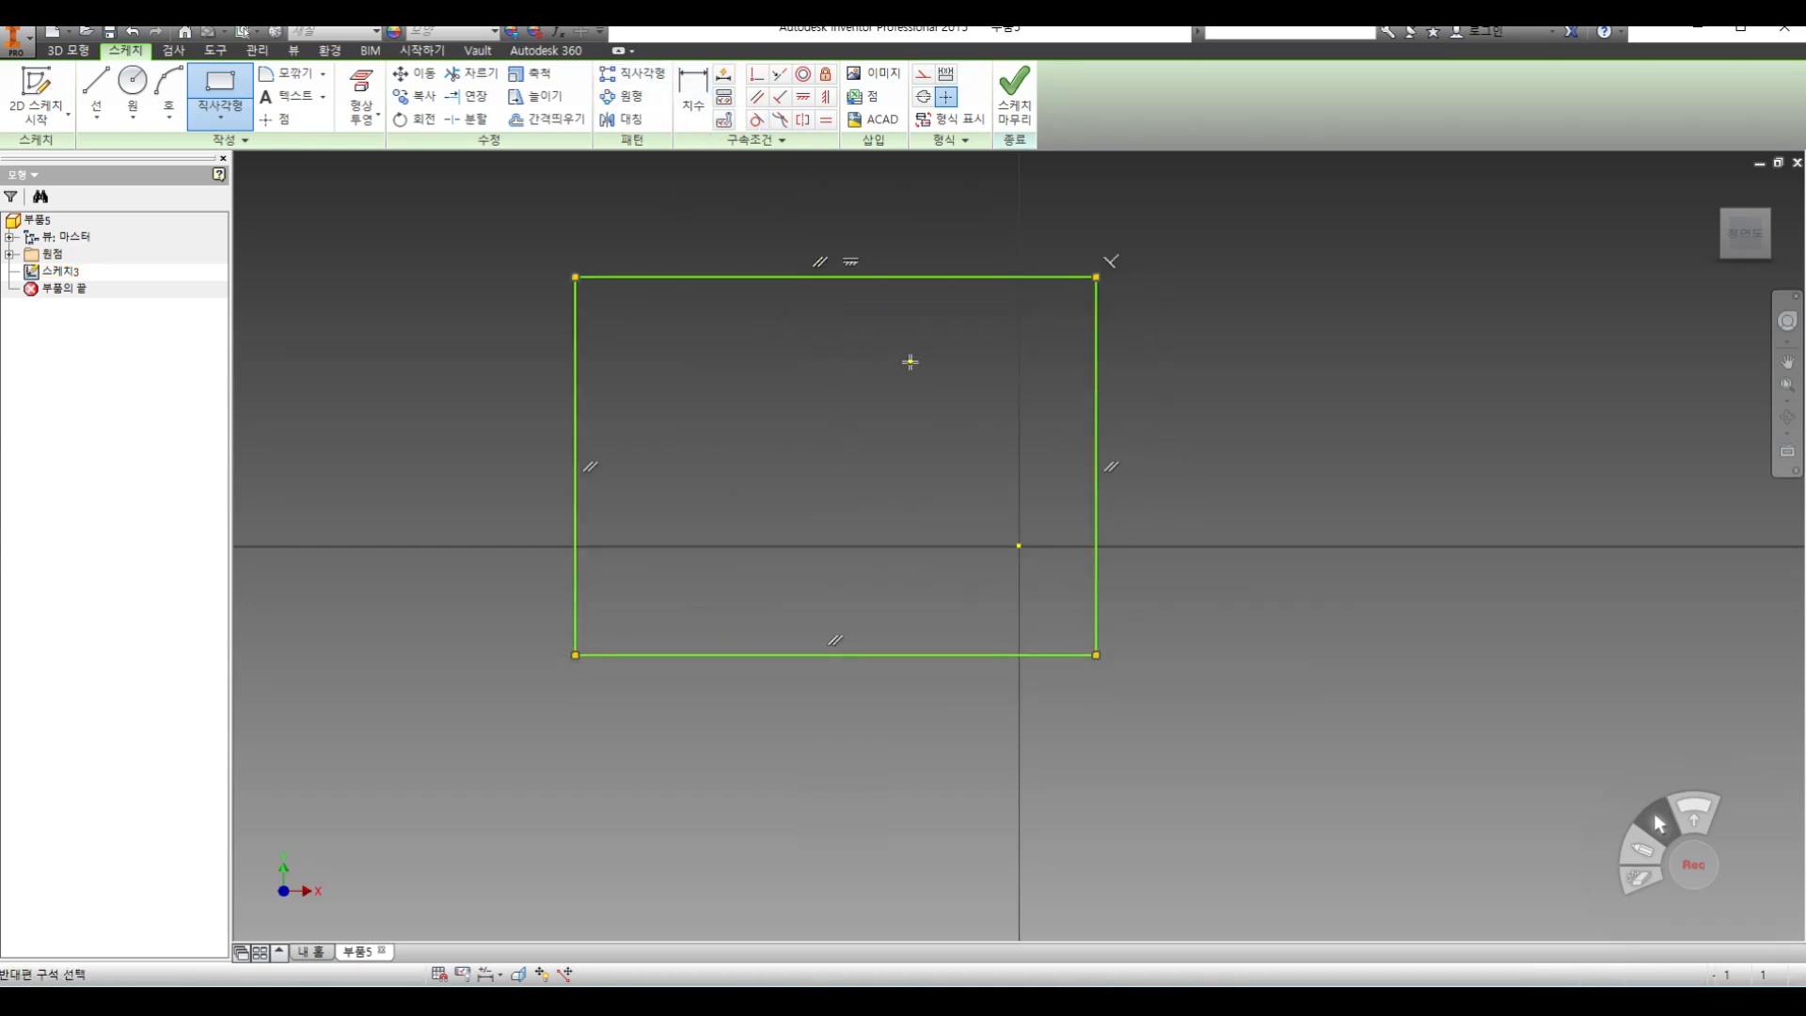
{"action": "left_click", "coordinate": [1282, 509]}
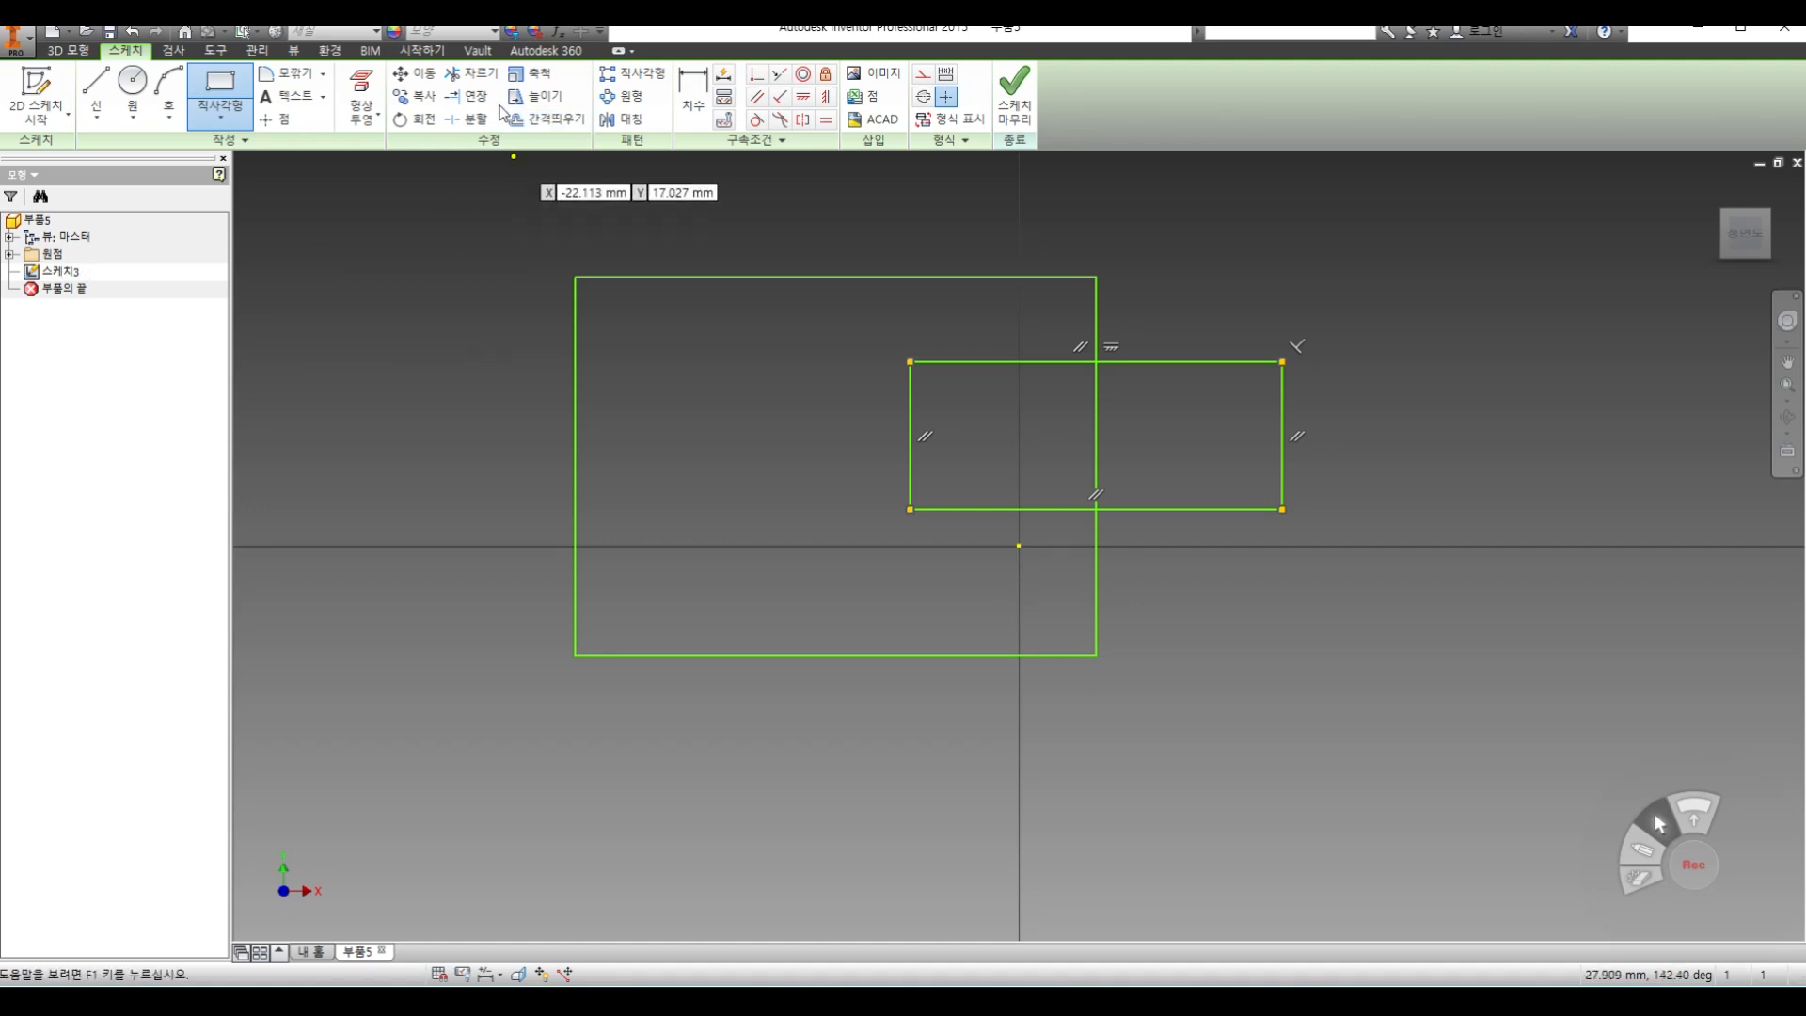
{"action": "left_click", "coordinate": [470, 74]}
{"action": "left_click", "coordinate": [1095, 415]}
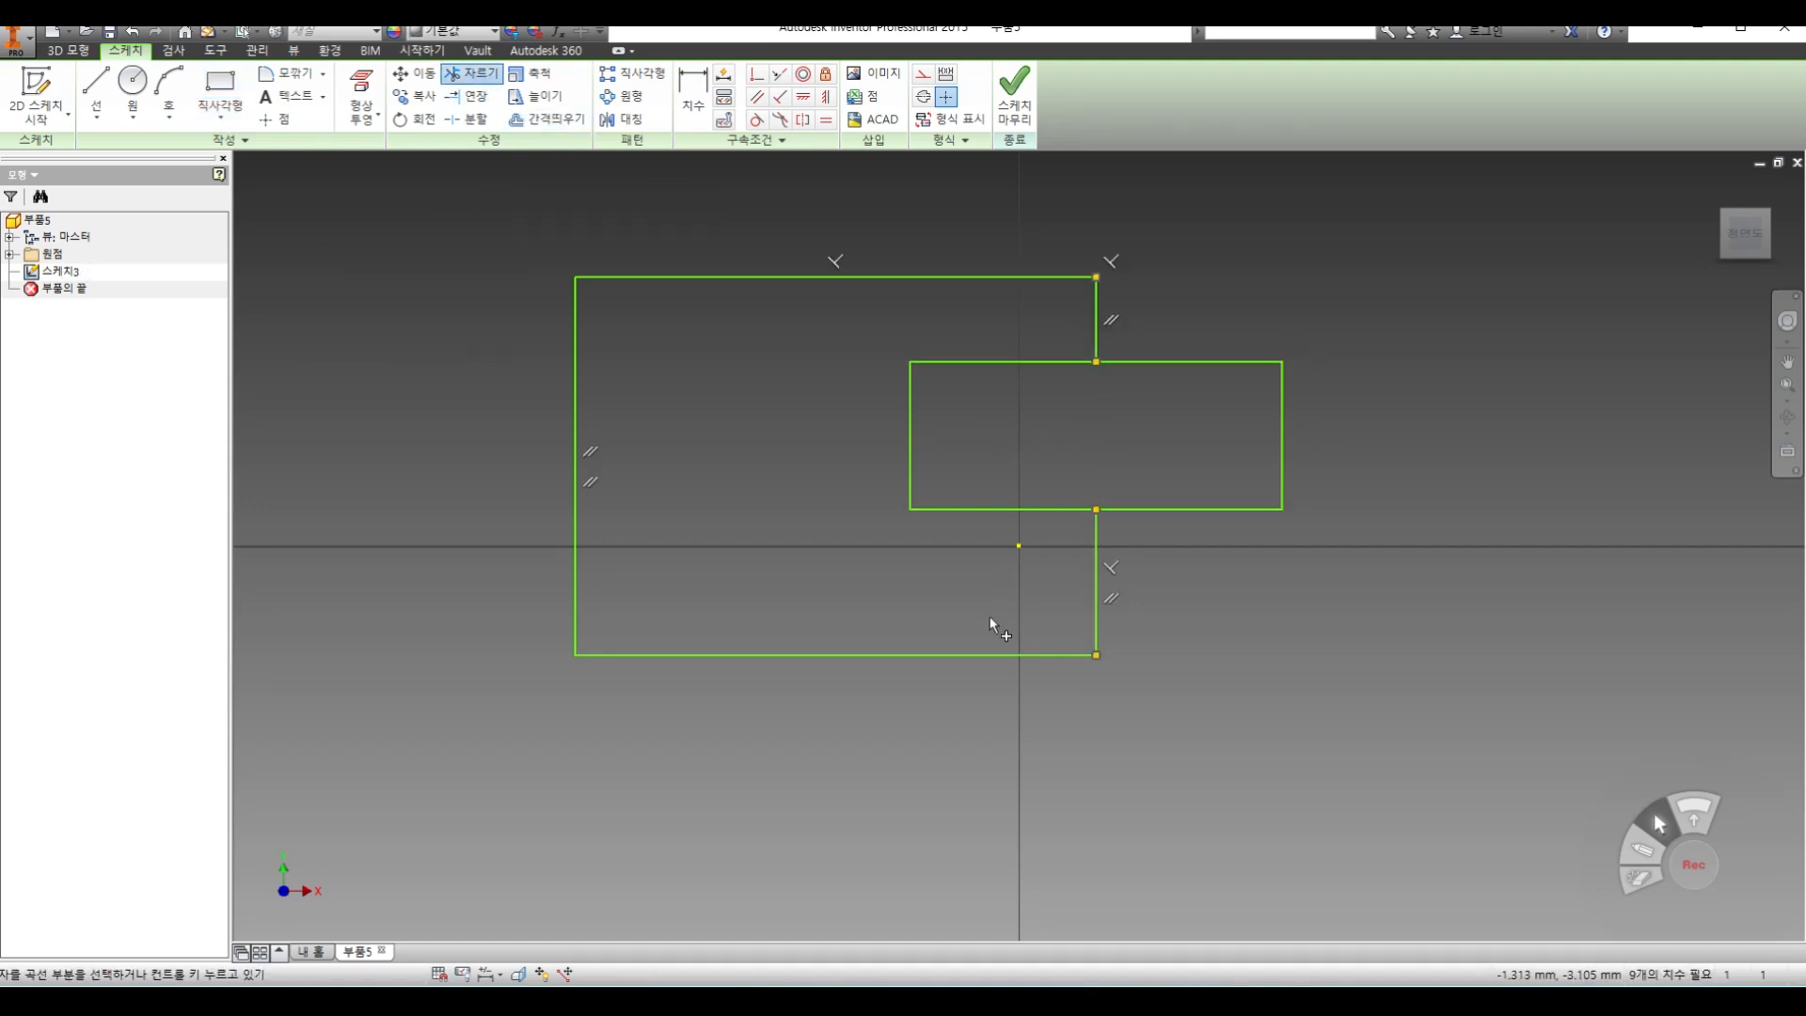
Draw a circle across the large rectangle's left edge, and trim the inner arc and the edge segment within the circle
{"action": "left_click", "coordinate": [133, 80]}
{"action": "left_click", "coordinate": [517, 478]}
{"action": "left_click", "coordinate": [623, 523]}
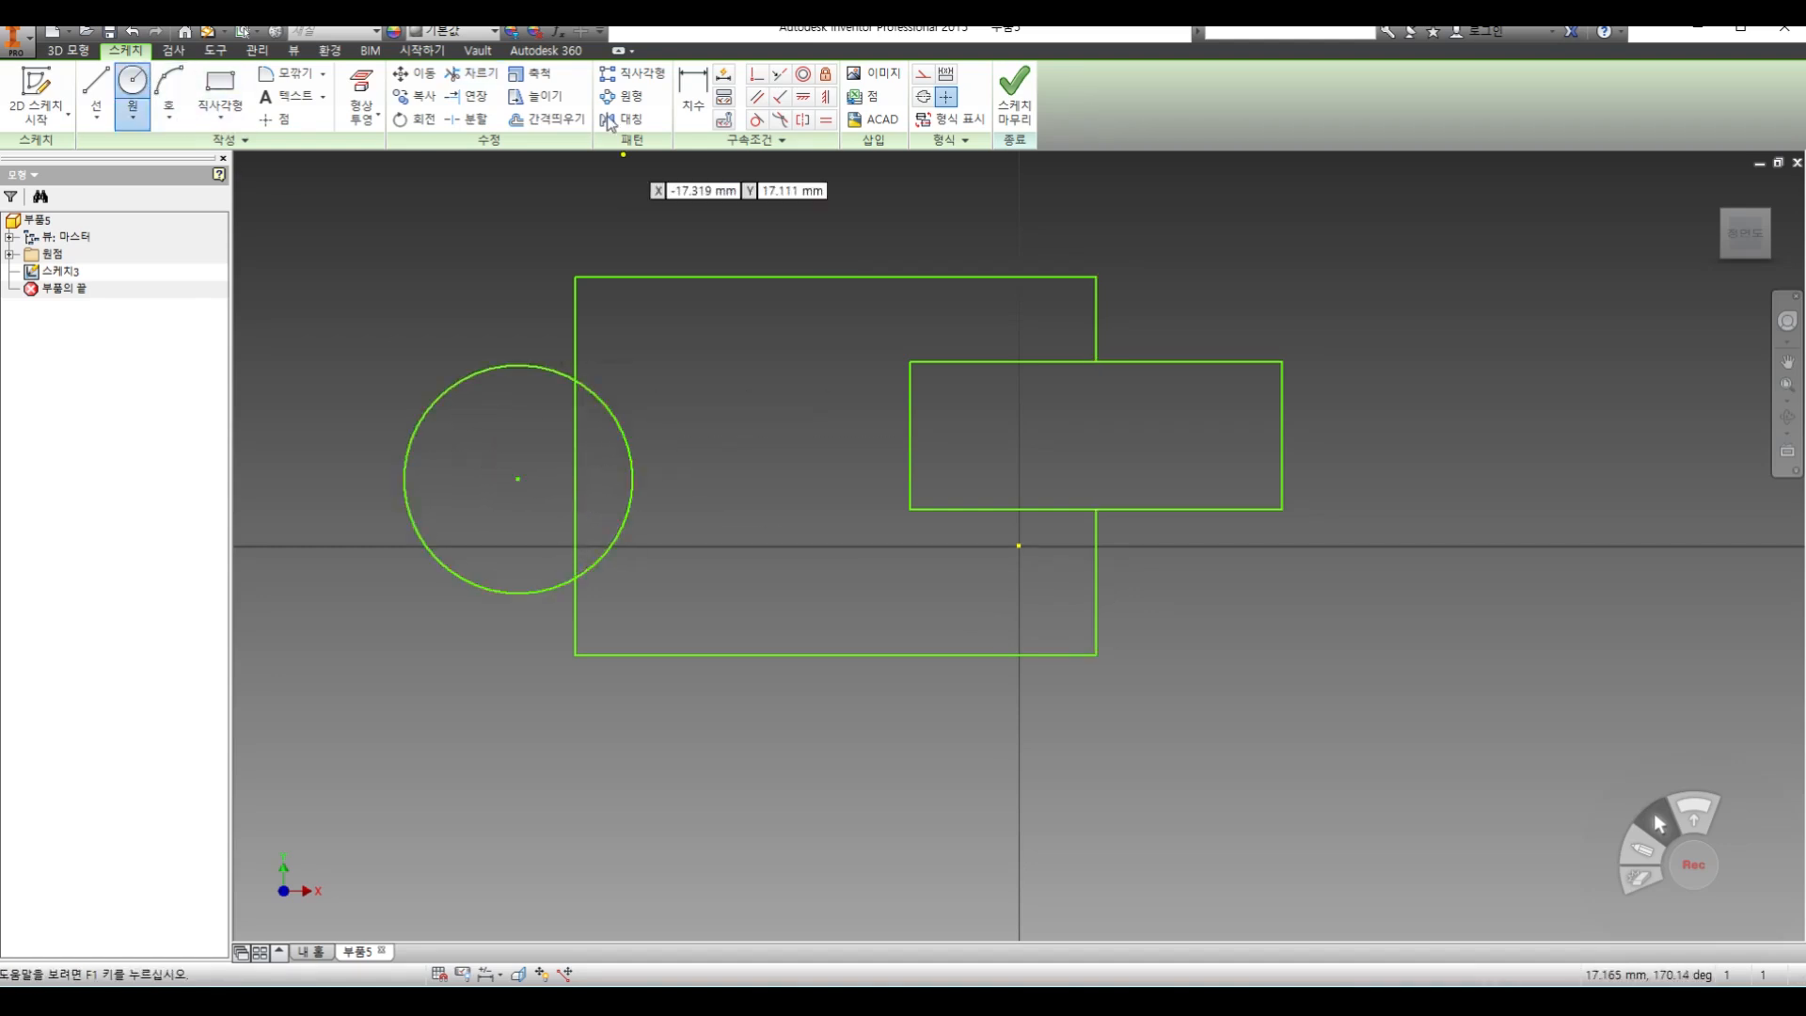
{"action": "left_click", "coordinate": [470, 73]}
{"action": "left_click", "coordinate": [619, 431]}
{"action": "left_click", "coordinate": [575, 450]}
Try extending the small rectangle's top edge to the left, and trim the extension away again
{"action": "left_click", "coordinate": [466, 96]}
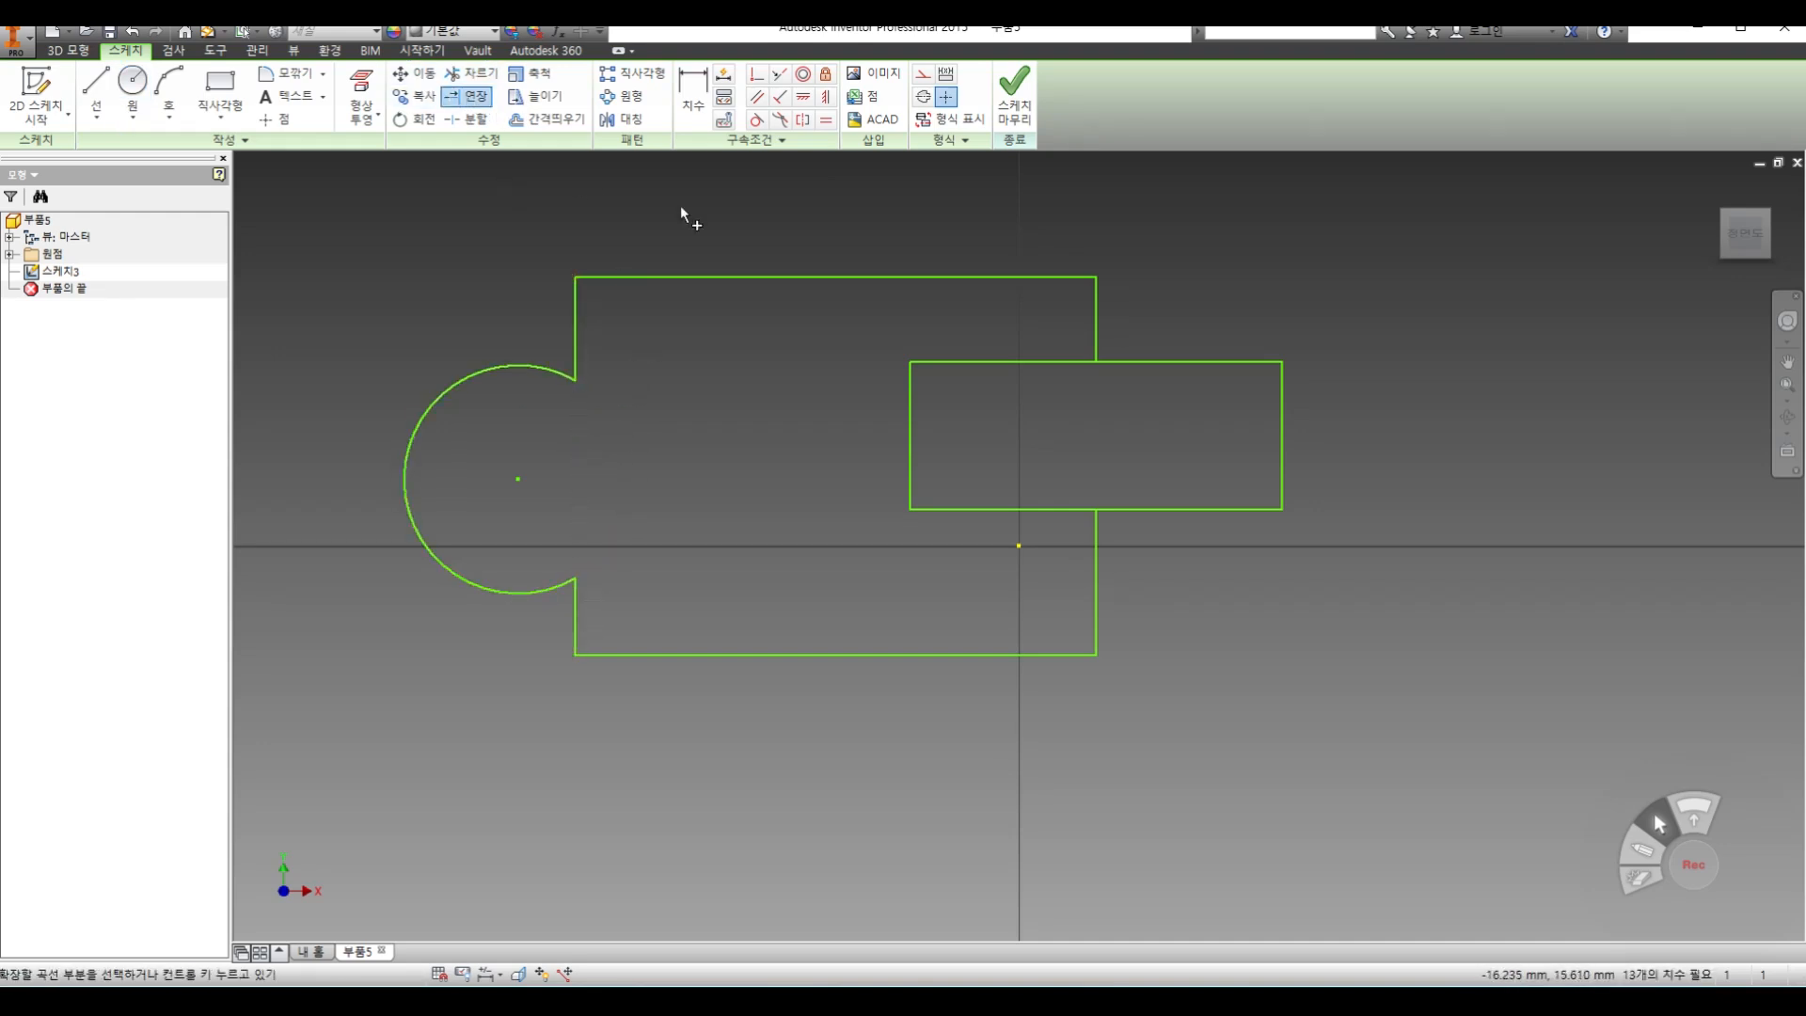
{"action": "left_click", "coordinate": [962, 364]}
{"action": "left_click", "coordinate": [470, 73]}
{"action": "left_click", "coordinate": [754, 365]}
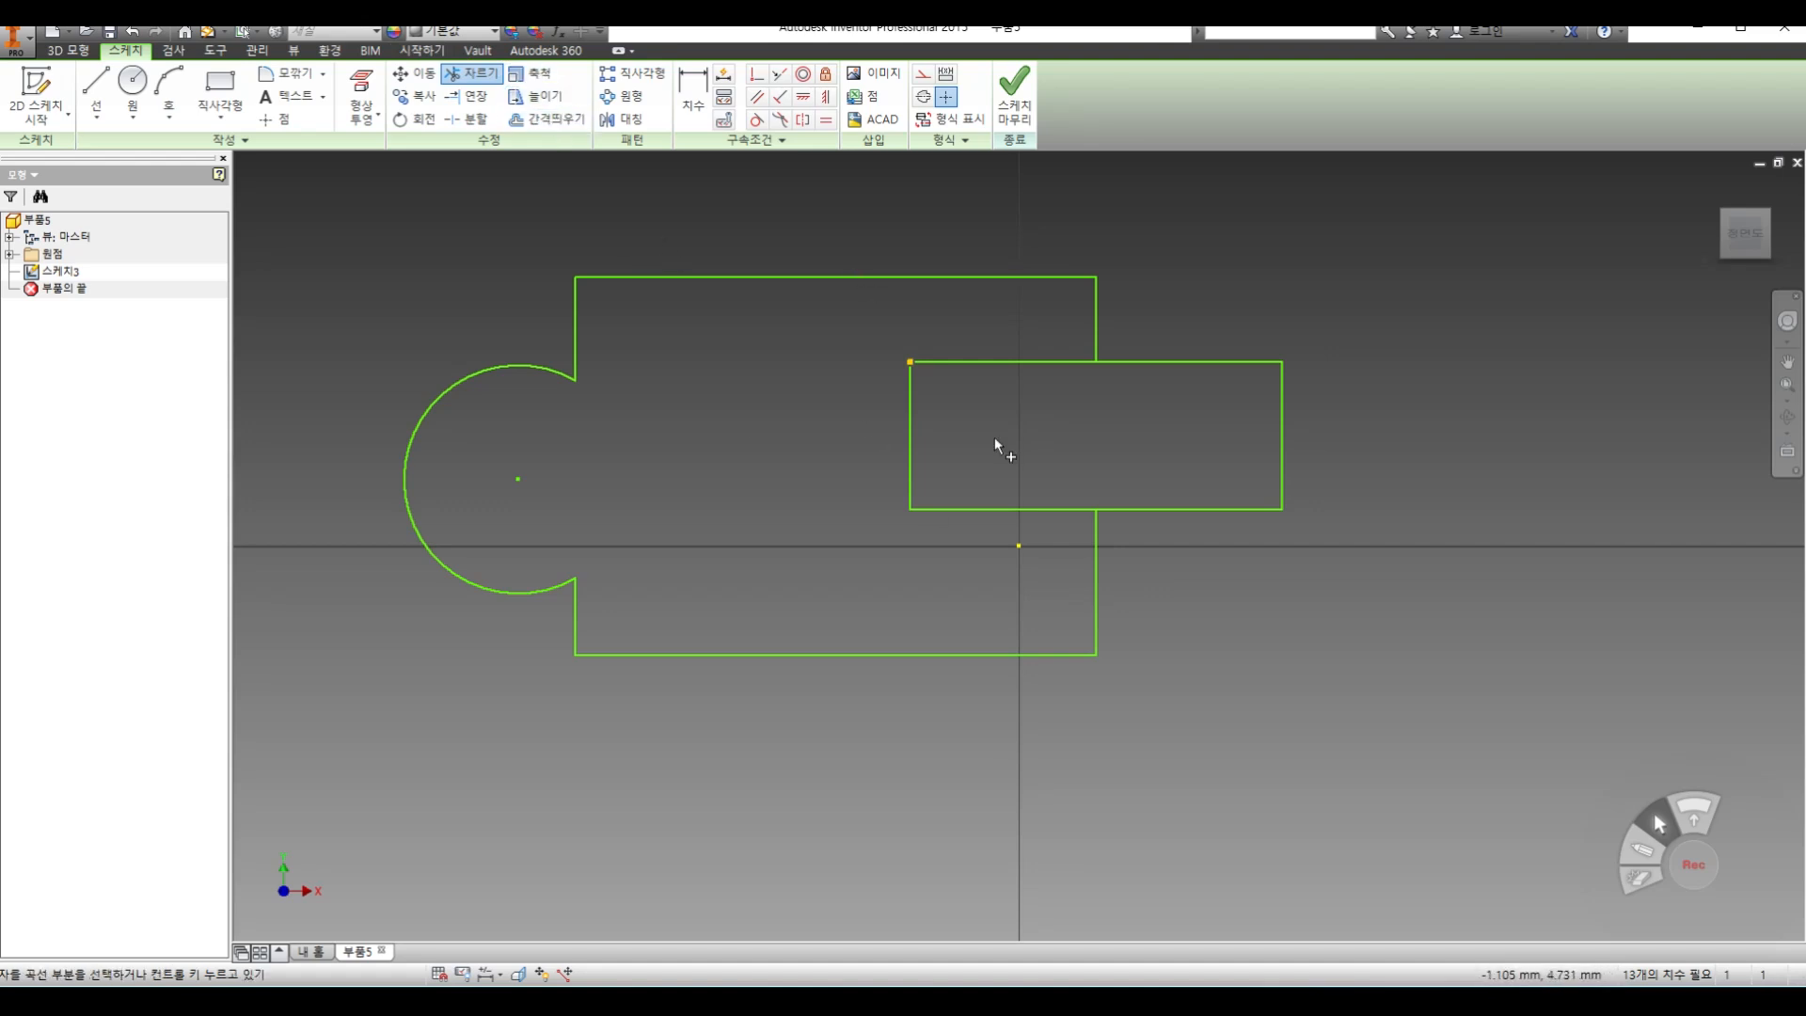
Finish the sketch, and in a second sketch on the XY plane draw a rectangle crossing the first outline's bottom edge
{"action": "left_click", "coordinate": [1014, 90]}
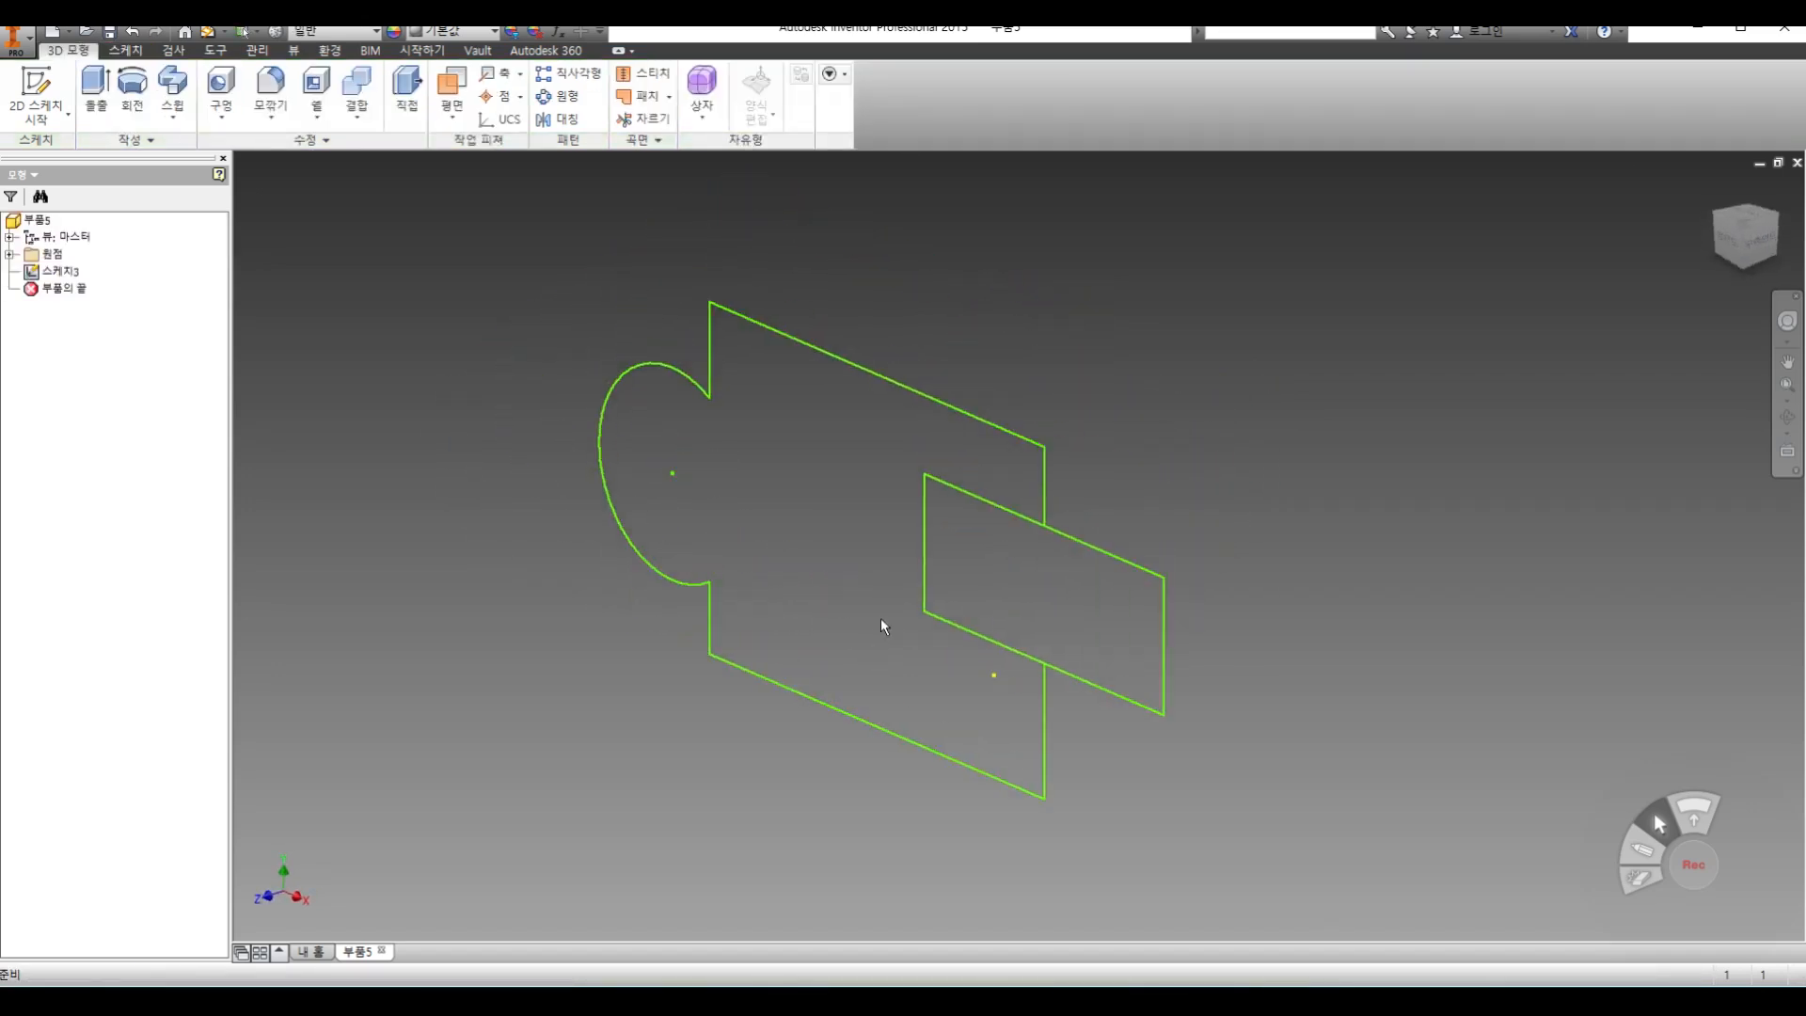
{"action": "left_click", "coordinate": [36, 89]}
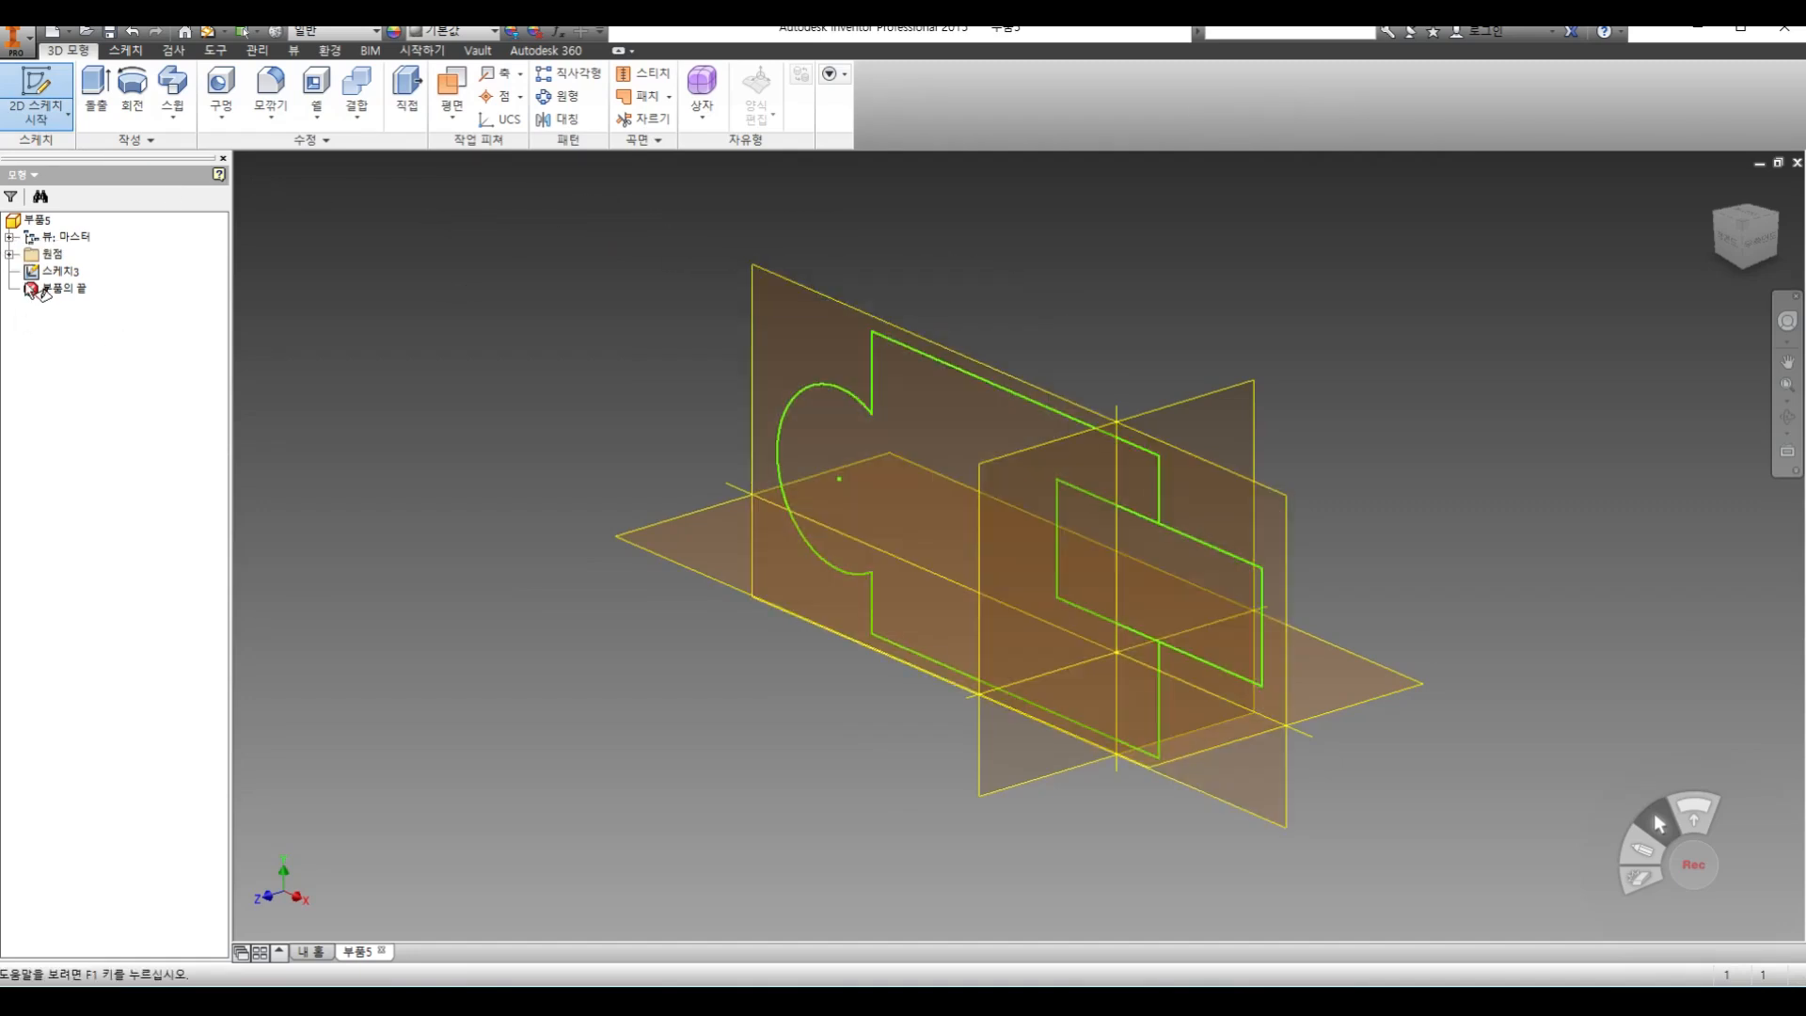
{"action": "left_click", "coordinate": [9, 255]}
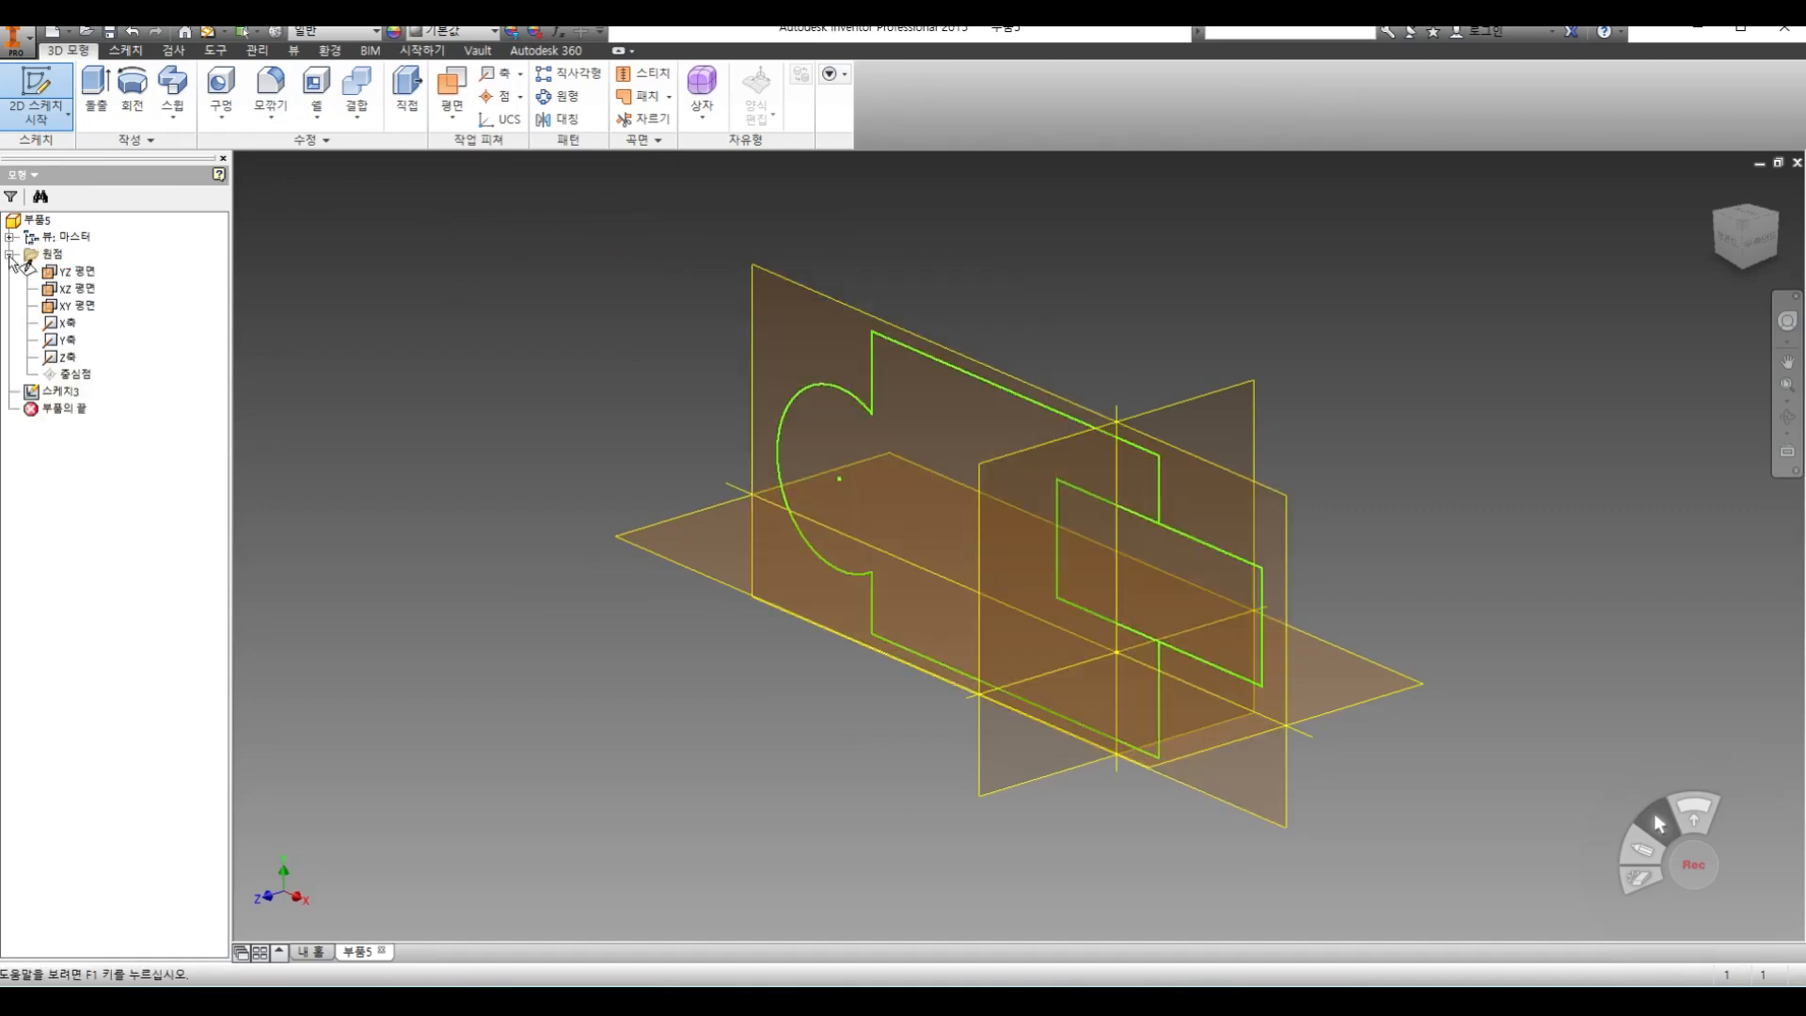
{"action": "left_click", "coordinate": [83, 288]}
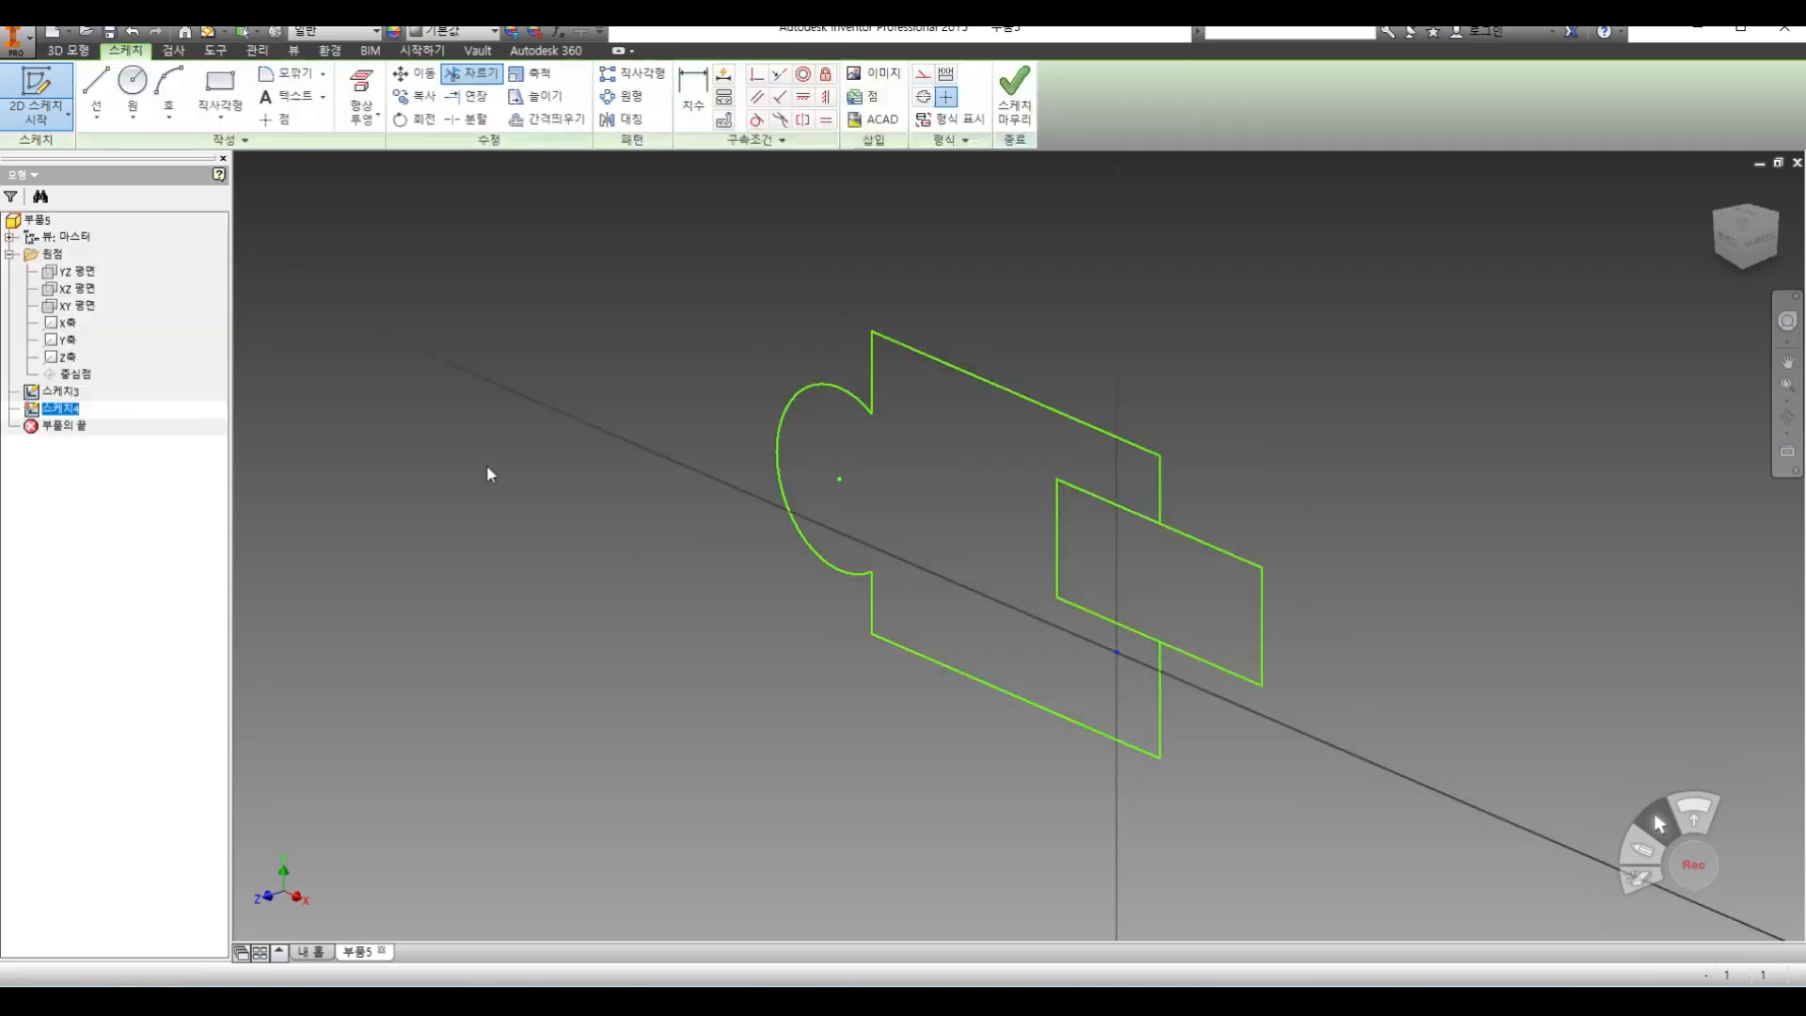
{"action": "left_click", "coordinate": [220, 90]}
{"action": "left_click", "coordinate": [733, 511]}
{"action": "left_click", "coordinate": [947, 771]}
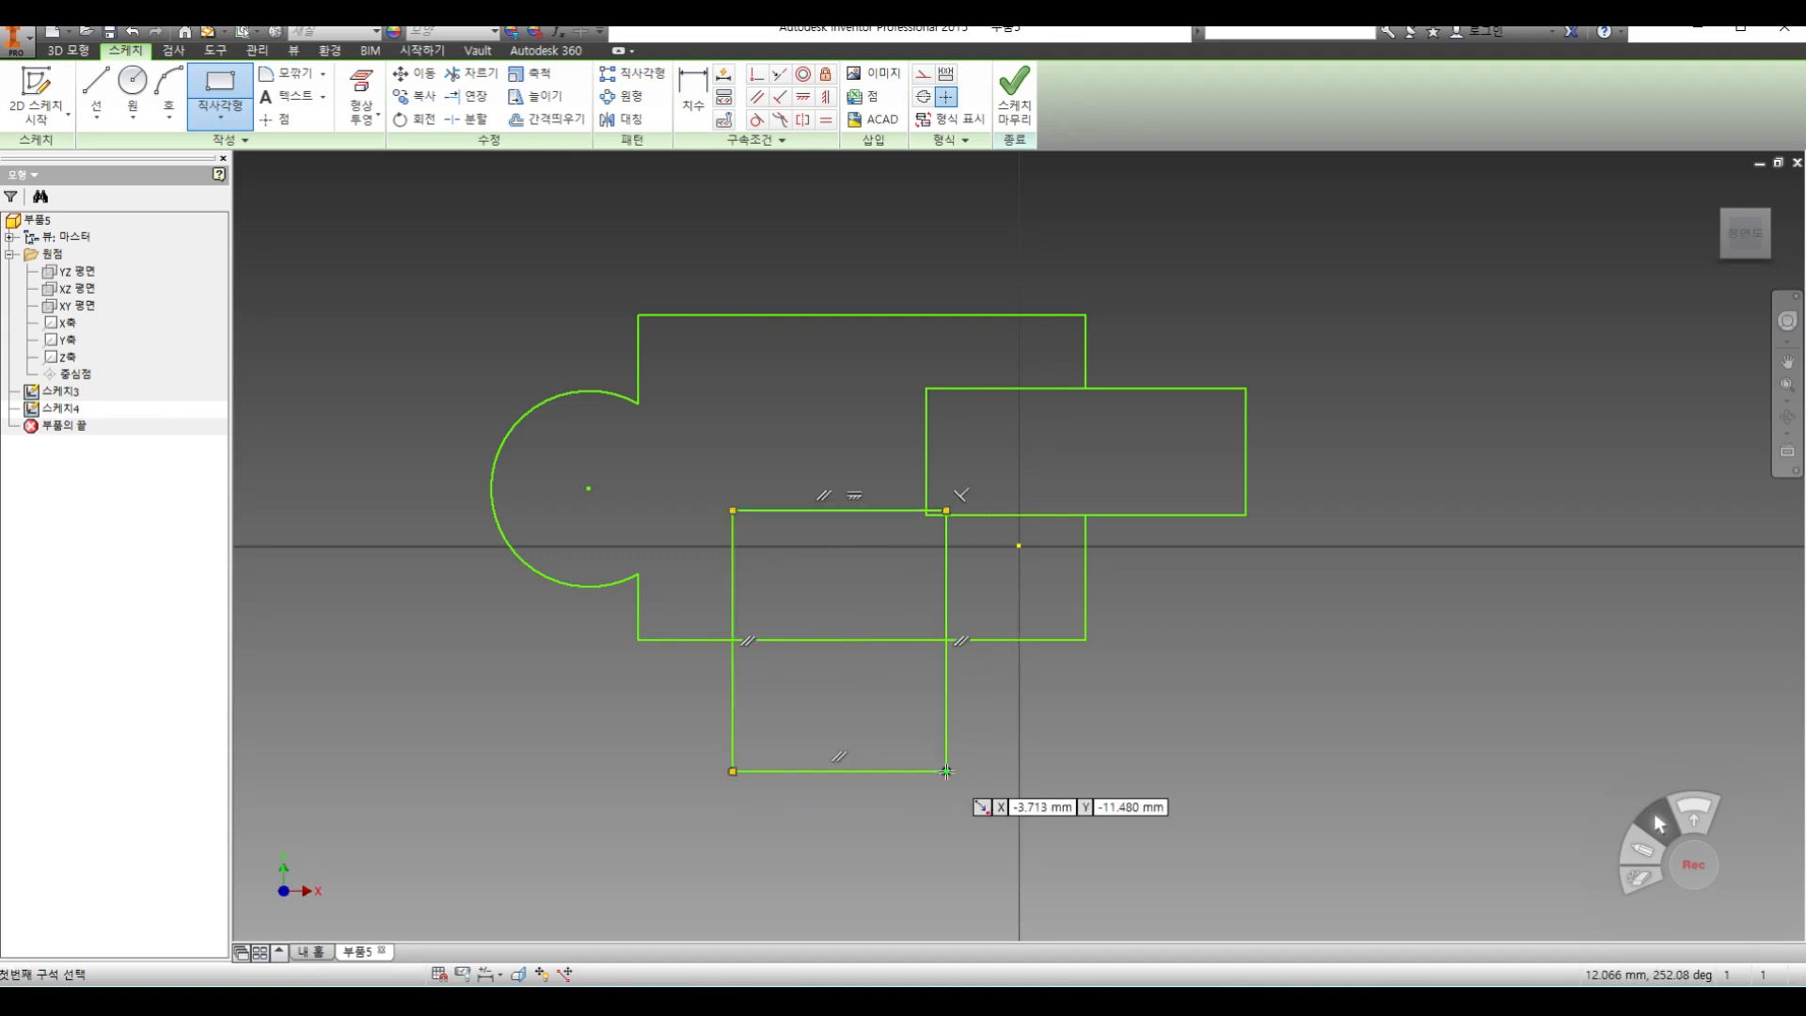
Try the Trim tool on the first sketch's bottom edge inside the new rectangle, and finish the second sketch
{"action": "left_click", "coordinate": [470, 74]}
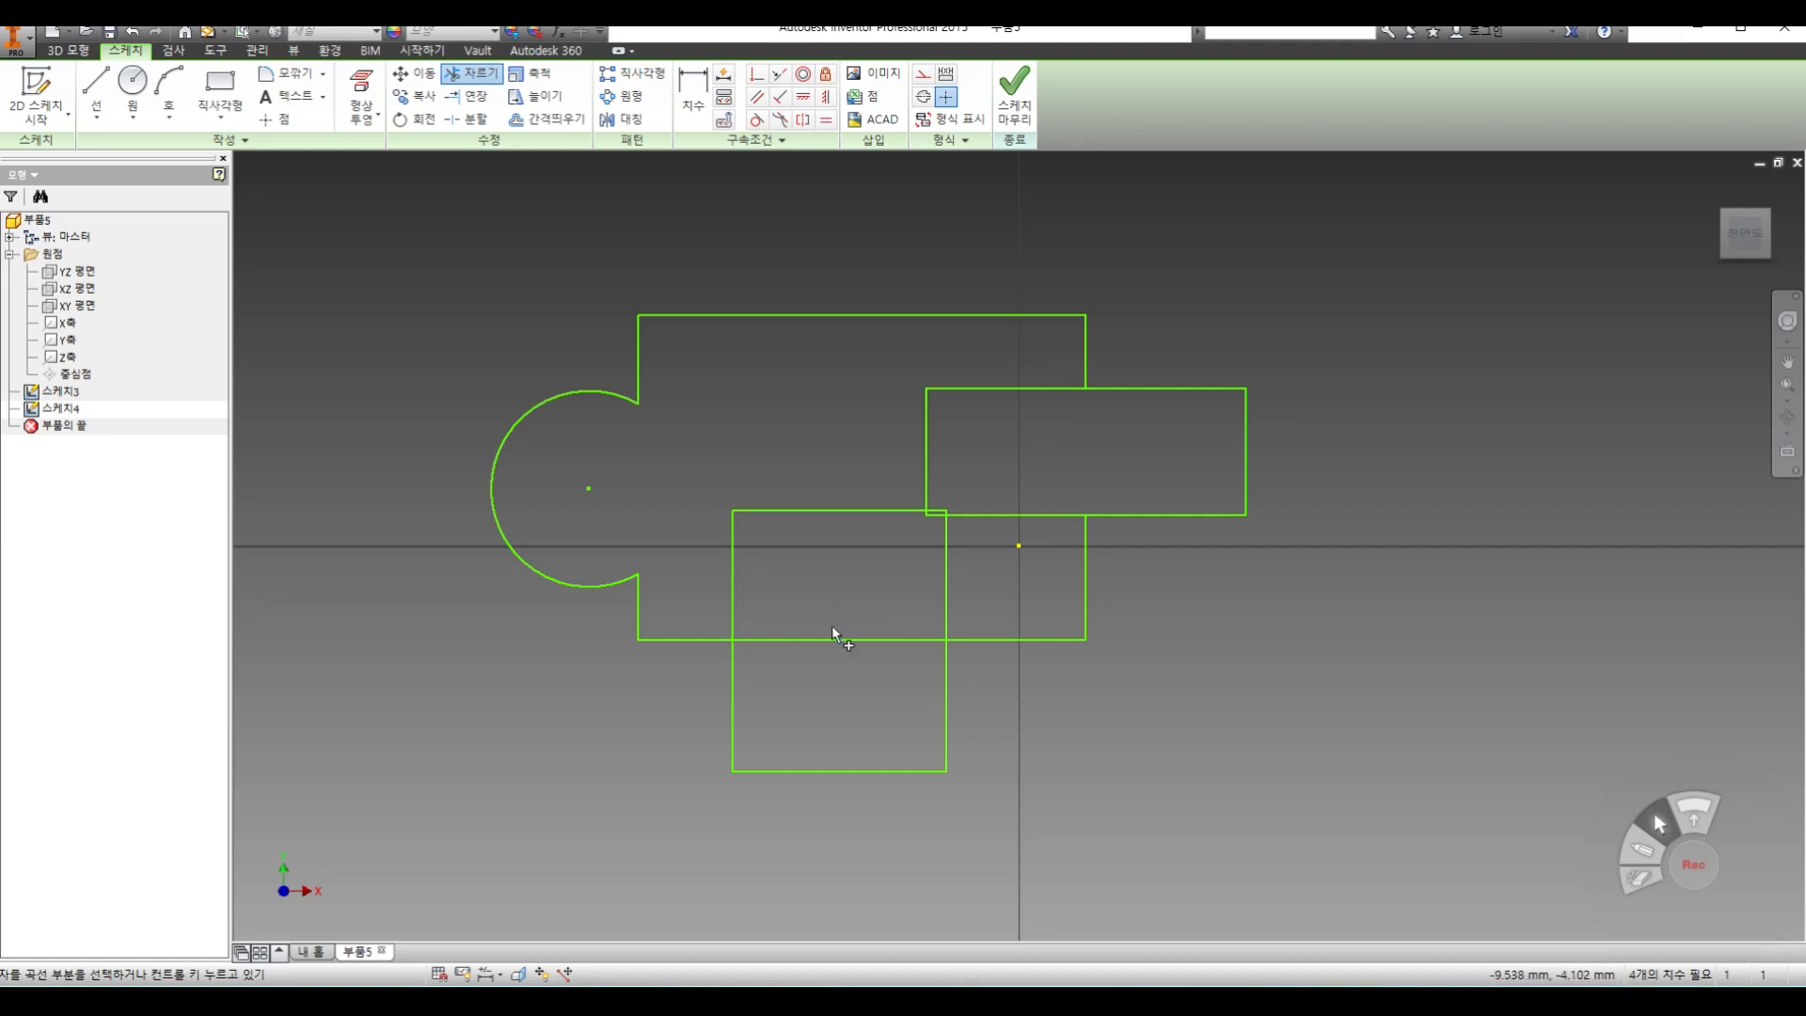
{"action": "left_click", "coordinate": [471, 73]}
{"action": "left_click", "coordinate": [1014, 95]}
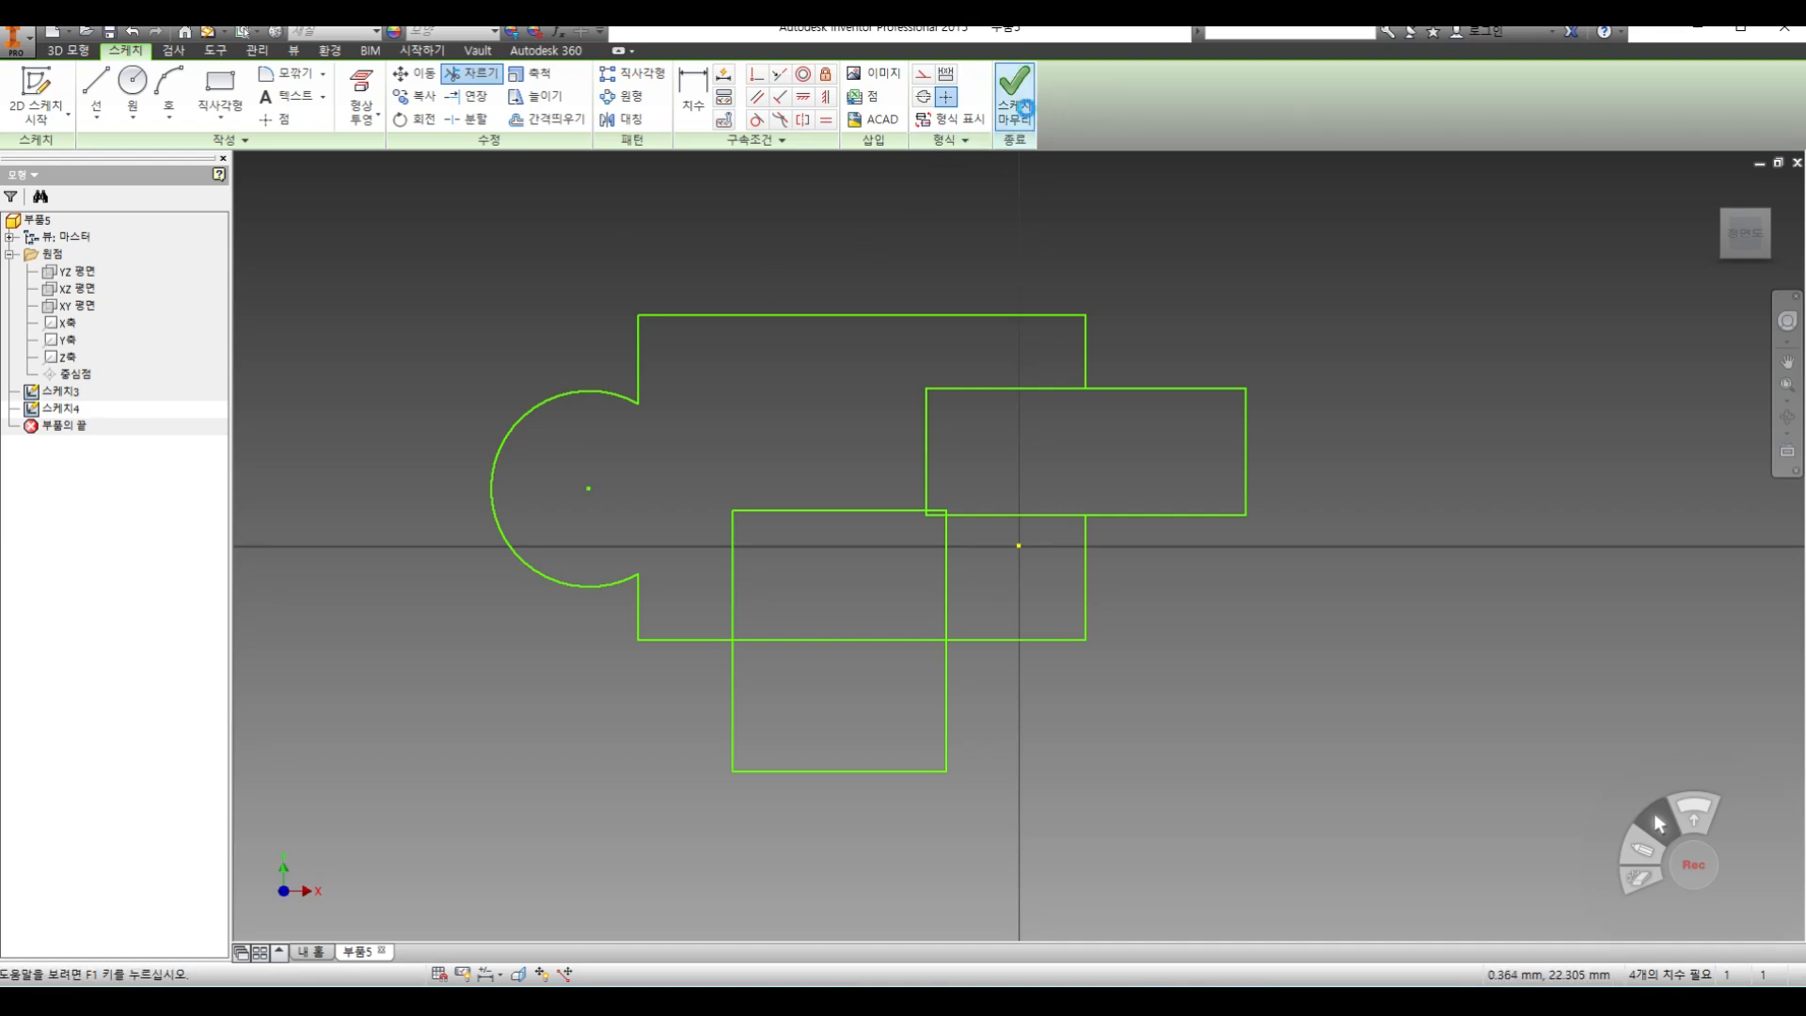
Start a third sketch on the XY plane and draw a narrow upright rectangle over the first outline's upper-left corner and arc
{"action": "left_click", "coordinate": [19, 111]}
{"action": "left_click", "coordinate": [79, 151]}
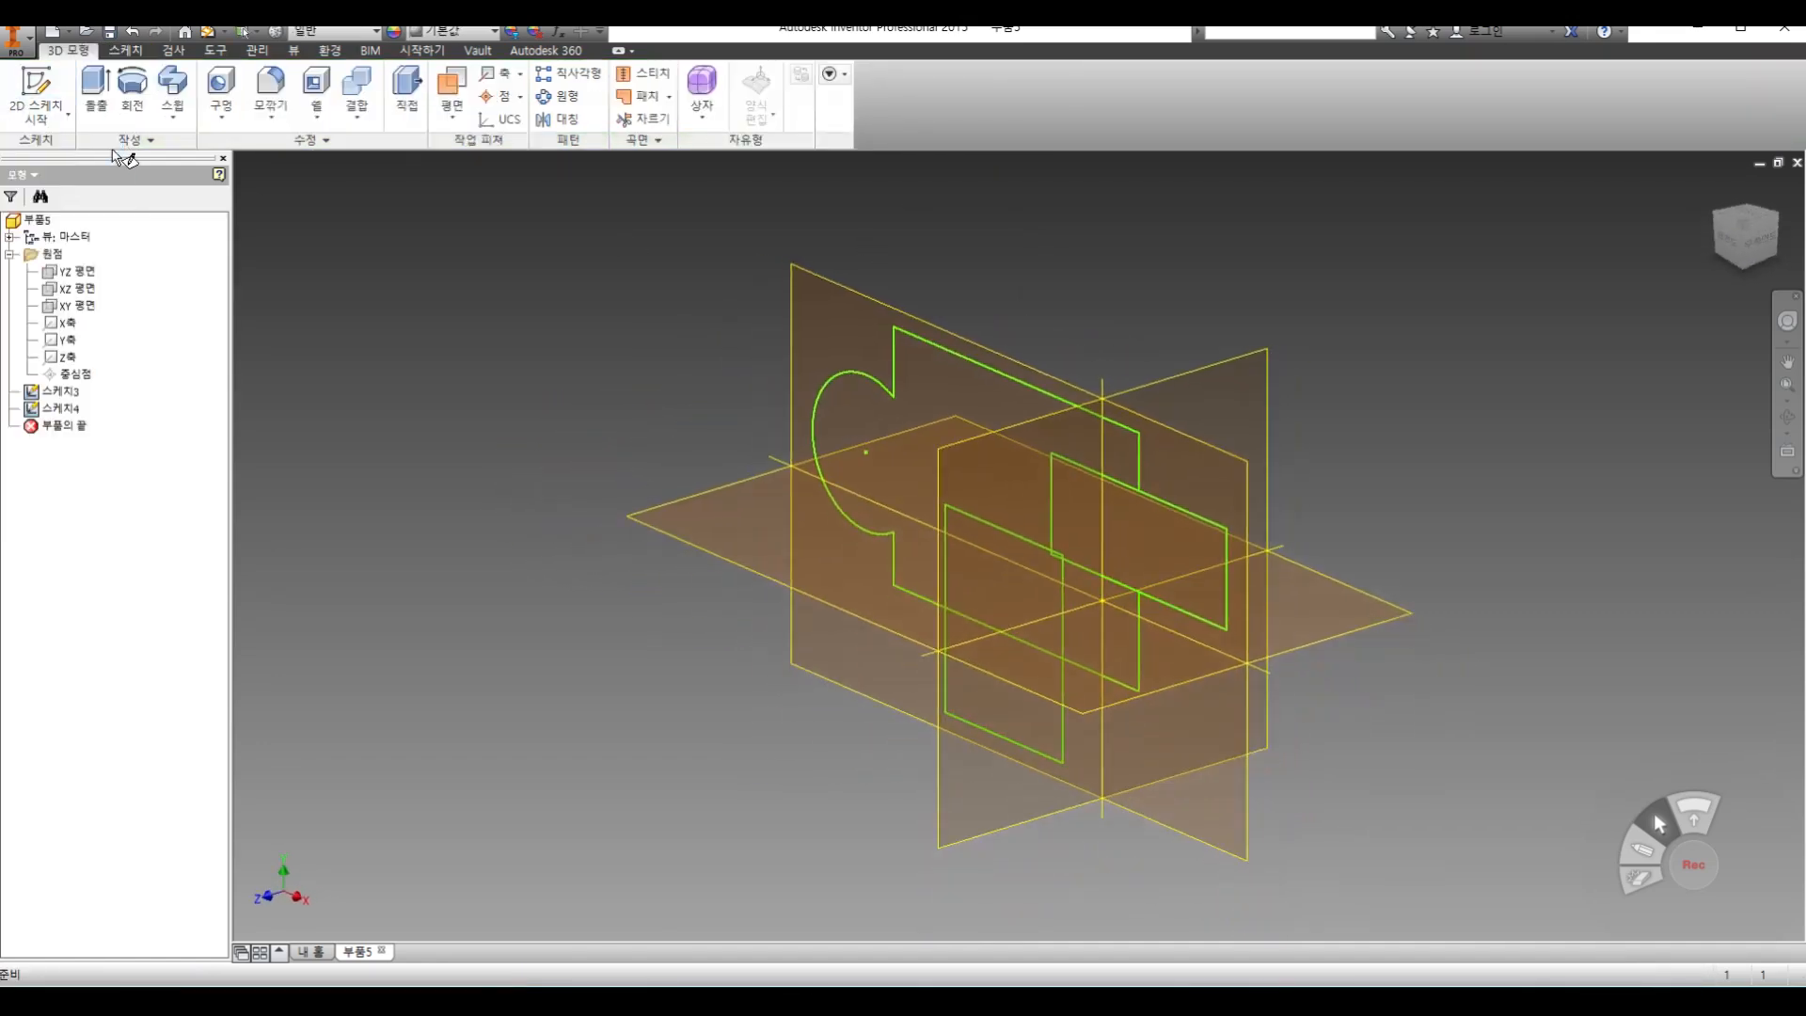
{"action": "left_click", "coordinate": [99, 305]}
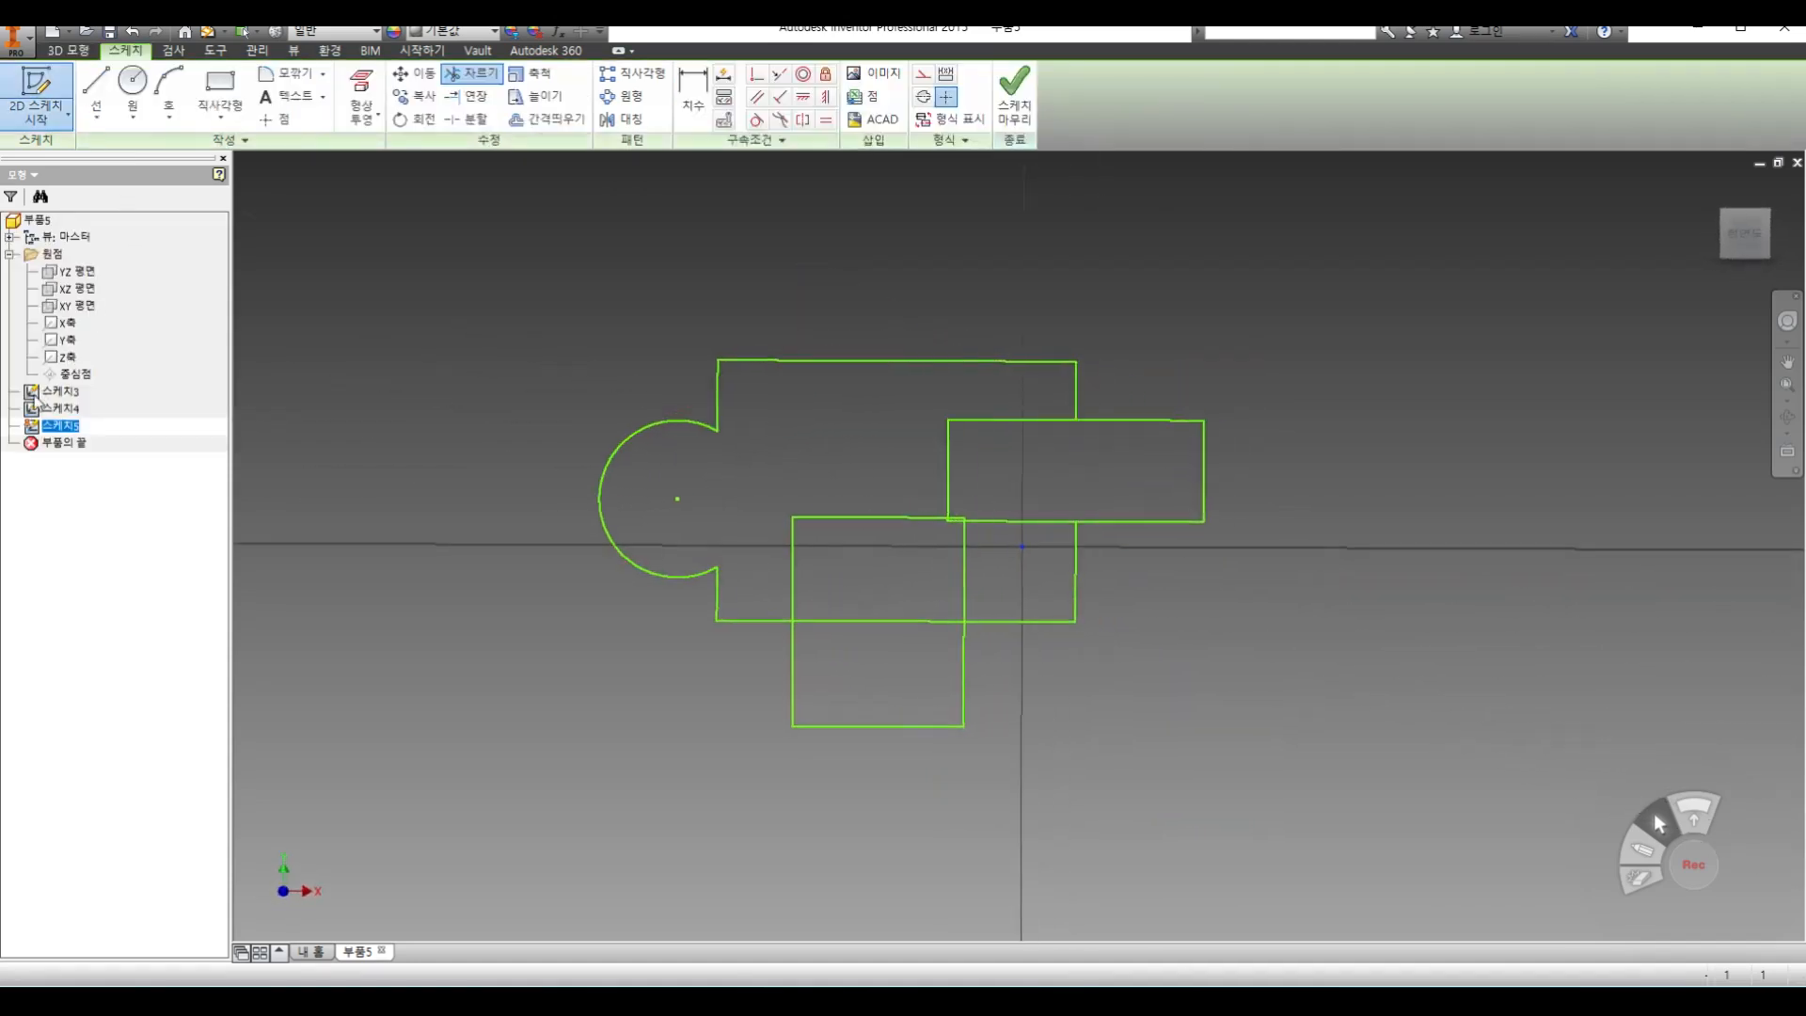
{"action": "left_click", "coordinate": [221, 89]}
{"action": "left_click", "coordinate": [646, 275]}
{"action": "left_click", "coordinate": [755, 488]}
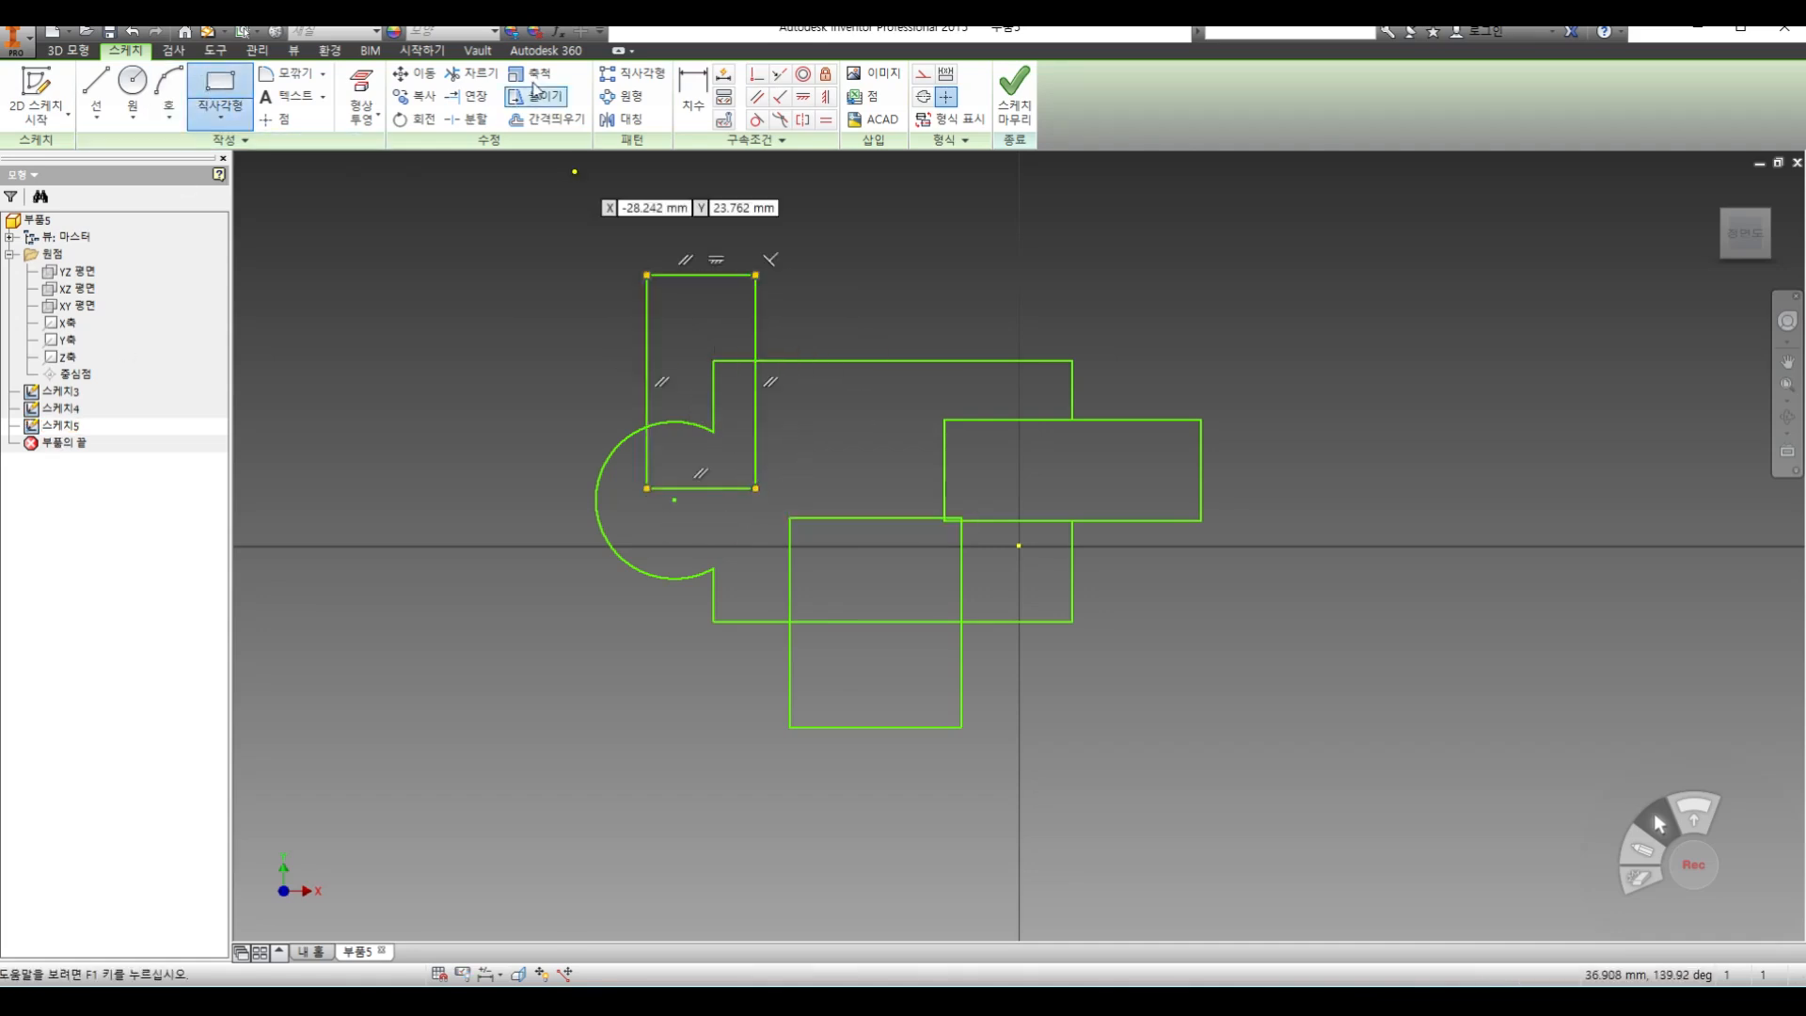
Try the Trim tool on the first sketch's lines within the narrow rectangle, cancel it, and finish the third sketch
{"action": "left_click", "coordinate": [470, 72]}
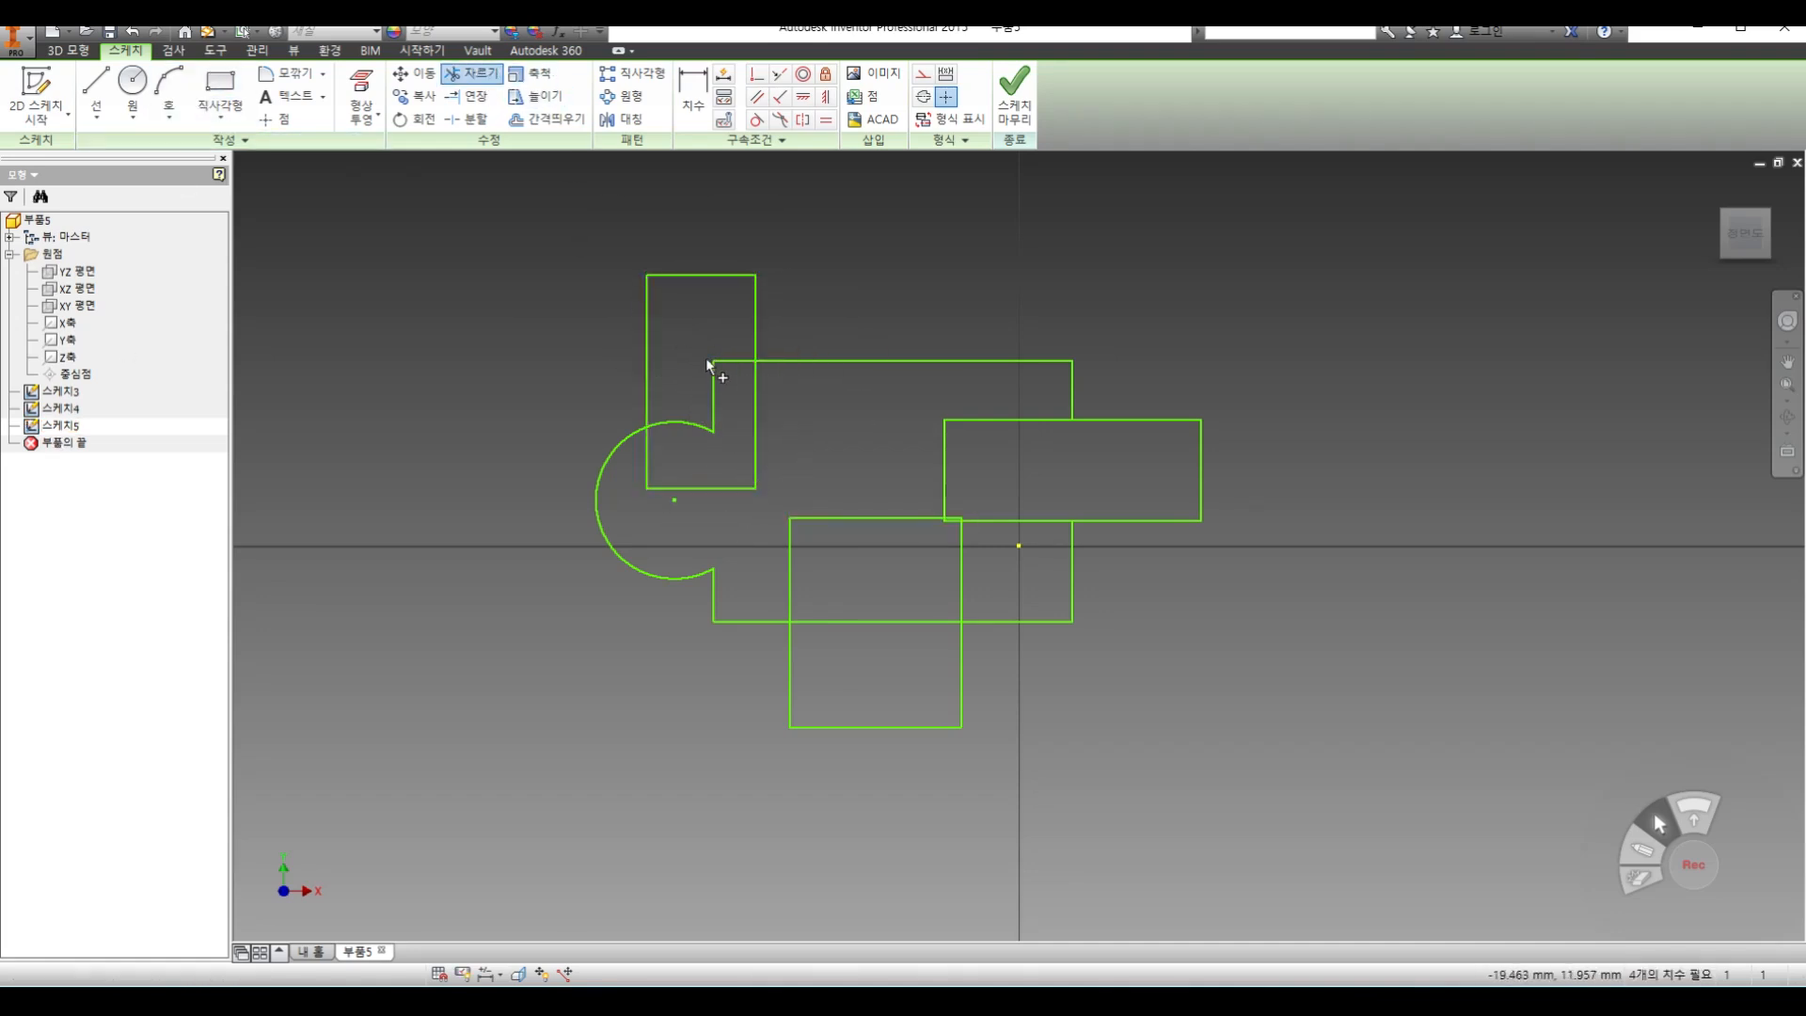
{"action": "right_click", "coordinate": [686, 317]}
{"action": "left_click", "coordinate": [763, 318]}
{"action": "left_click", "coordinate": [1014, 94]}
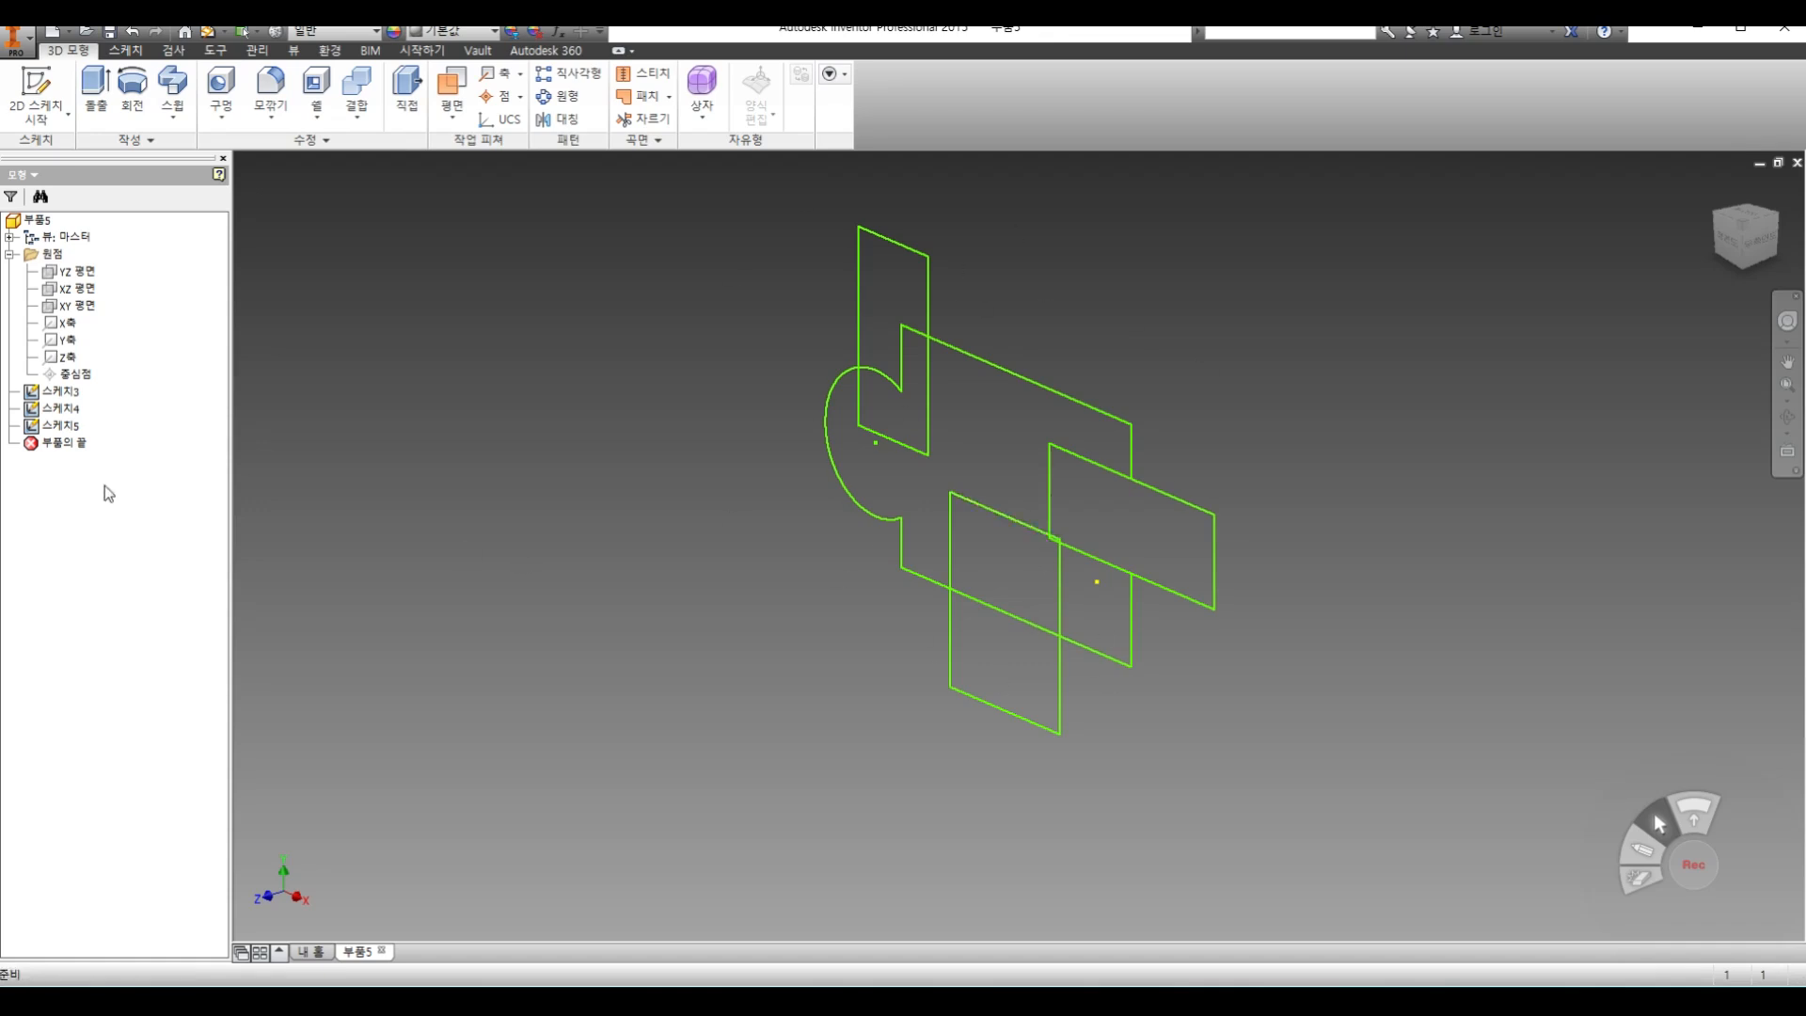
Highlight each of the three sketches in turn to examine which geometry belongs to it, and clear the selection
{"action": "left_click", "coordinate": [58, 391]}
{"action": "left_click", "coordinate": [58, 409]}
{"action": "left_click", "coordinate": [63, 426]}
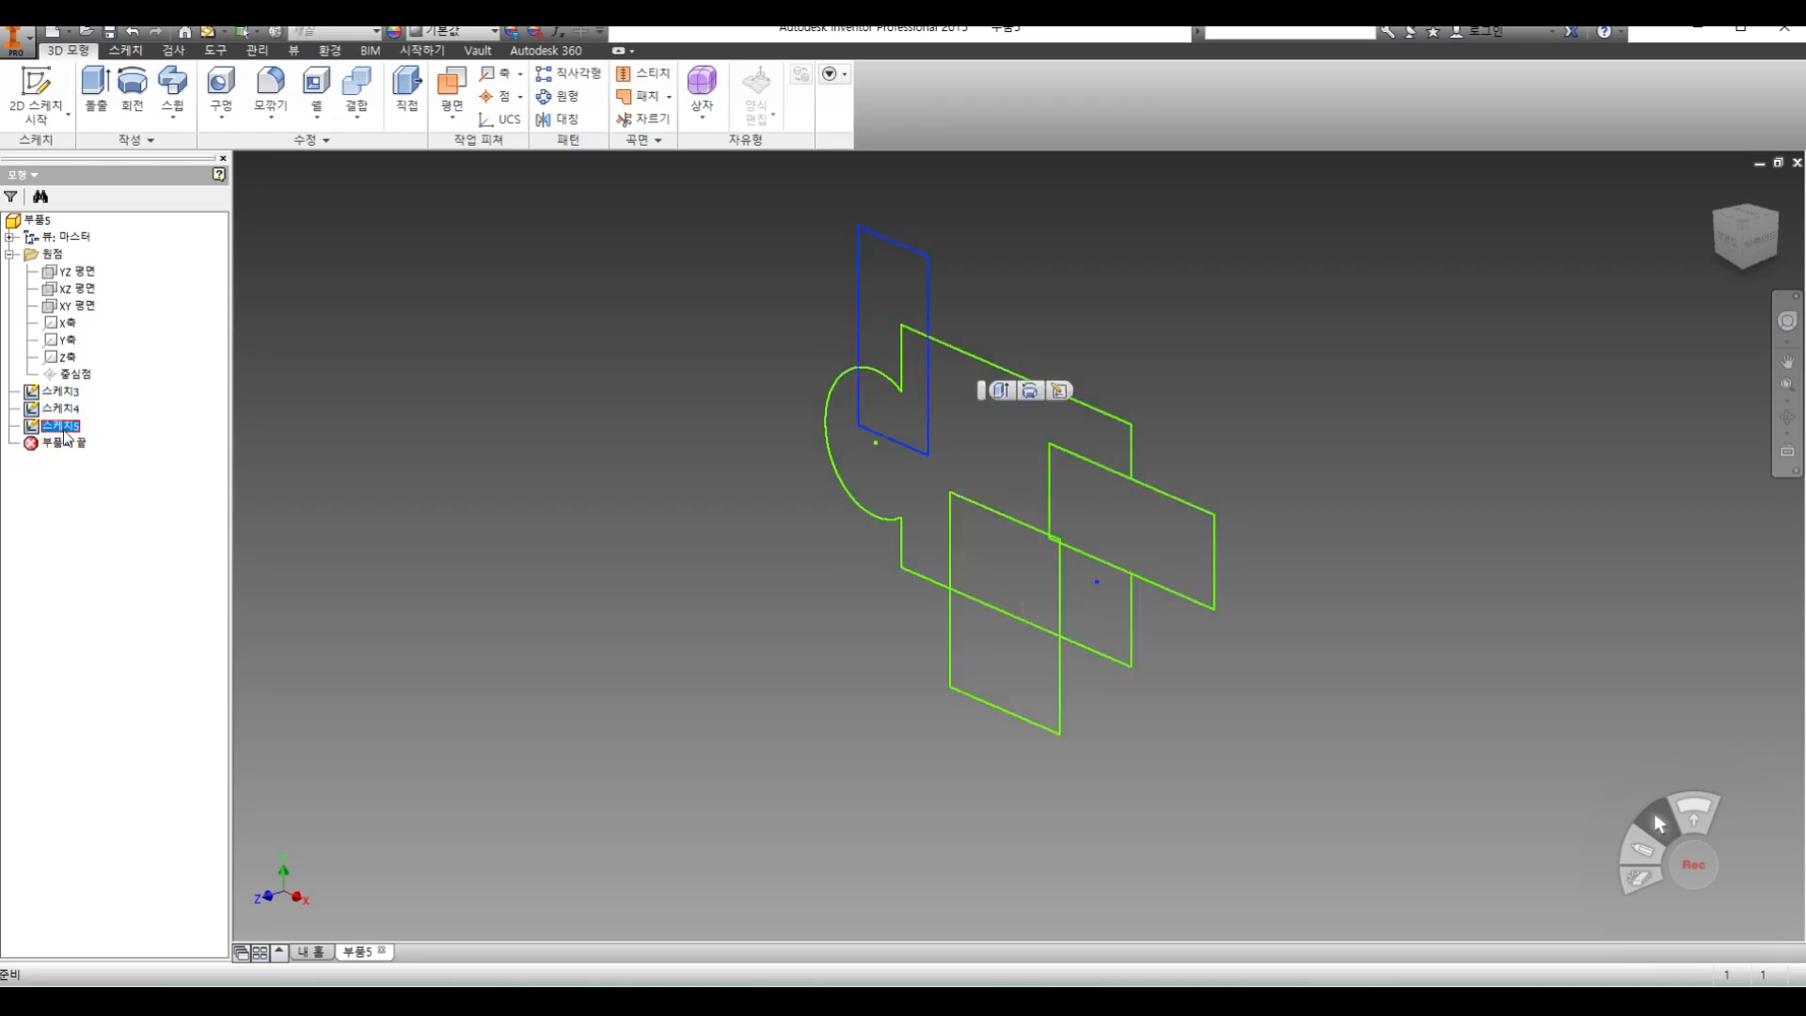
{"action": "left_click", "coordinate": [469, 432]}
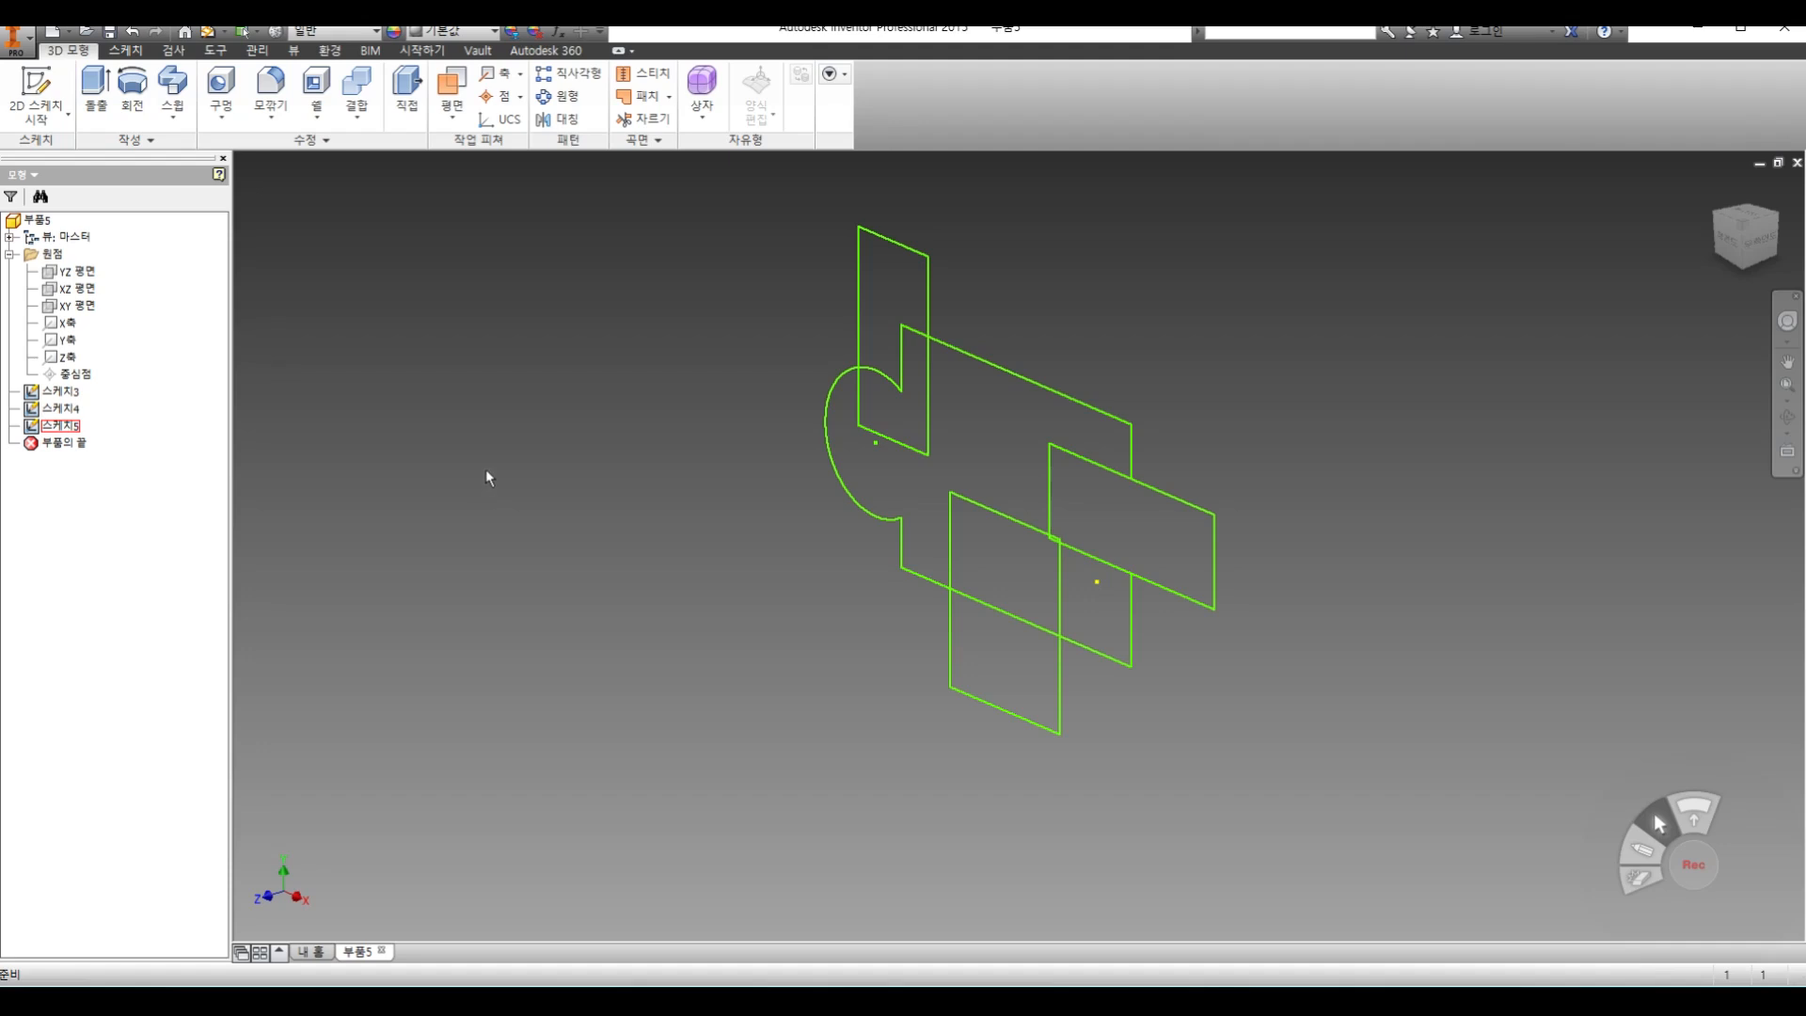
Reopen the first sketch and draw an upright rectangle about 7.9 mm wide and 17 mm tall across its upper edge
{"action": "left_click", "coordinate": [48, 121]}
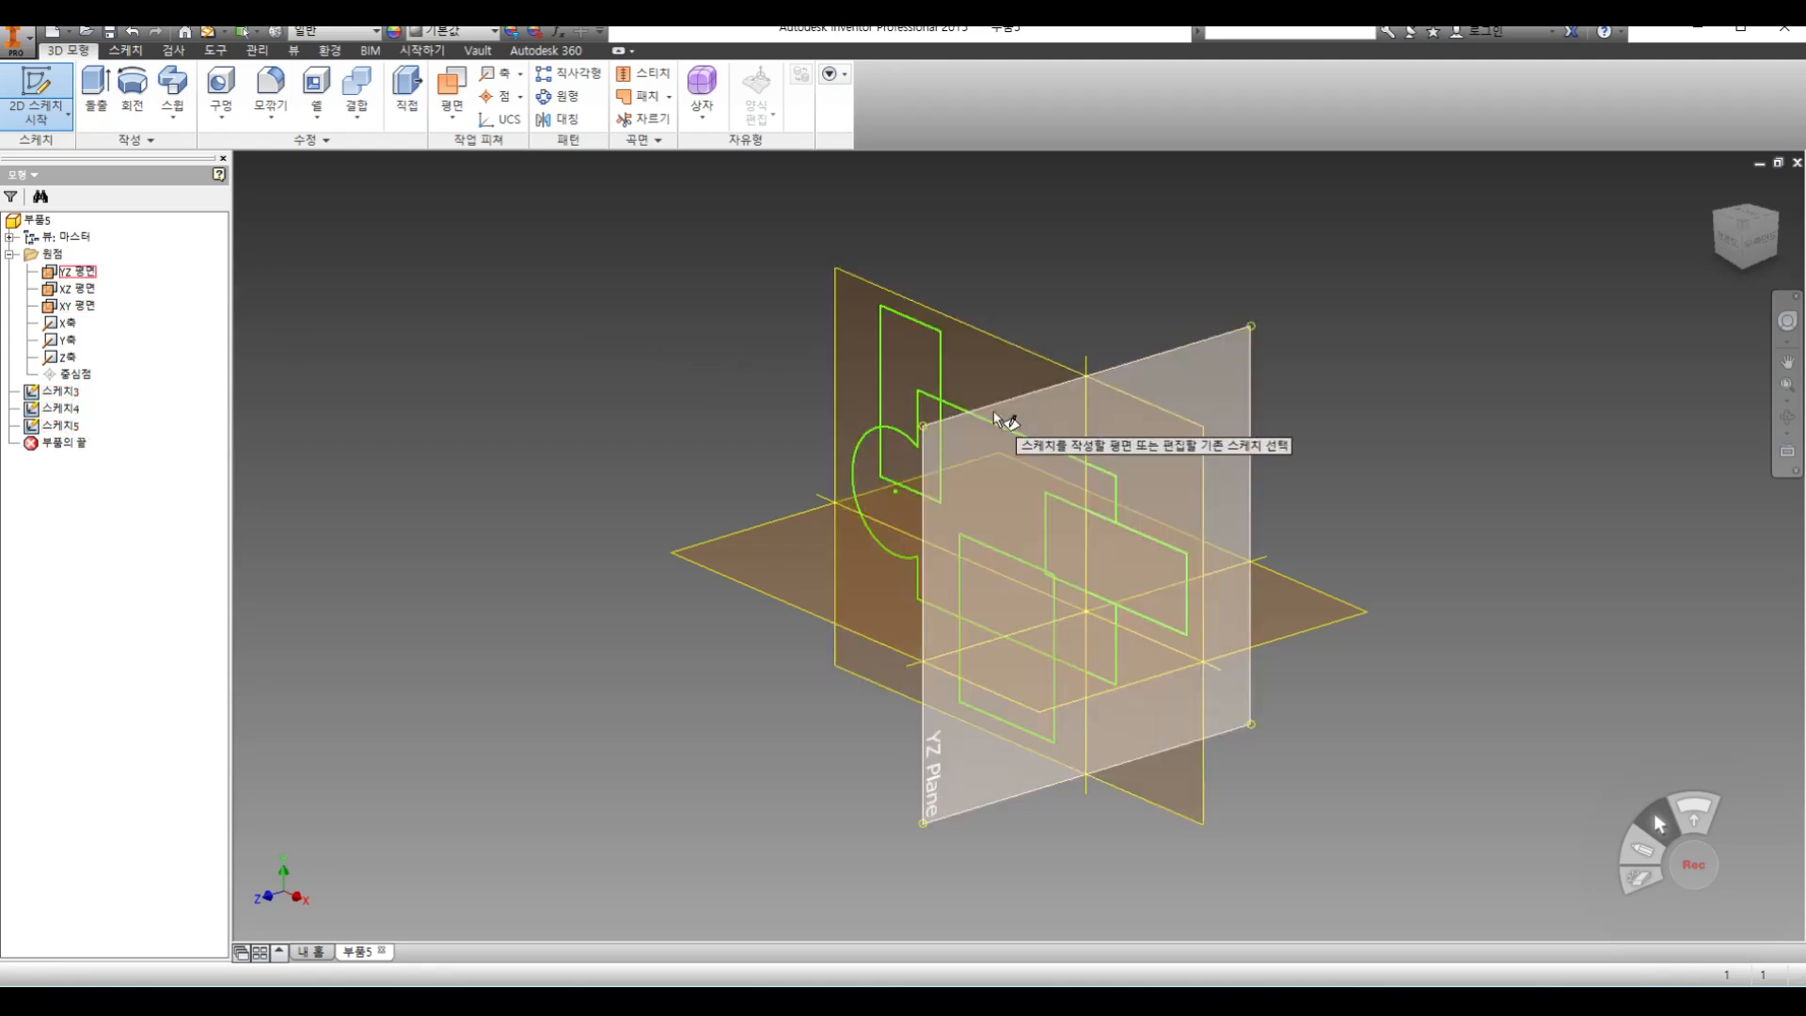
{"action": "left_click", "coordinate": [1005, 432]}
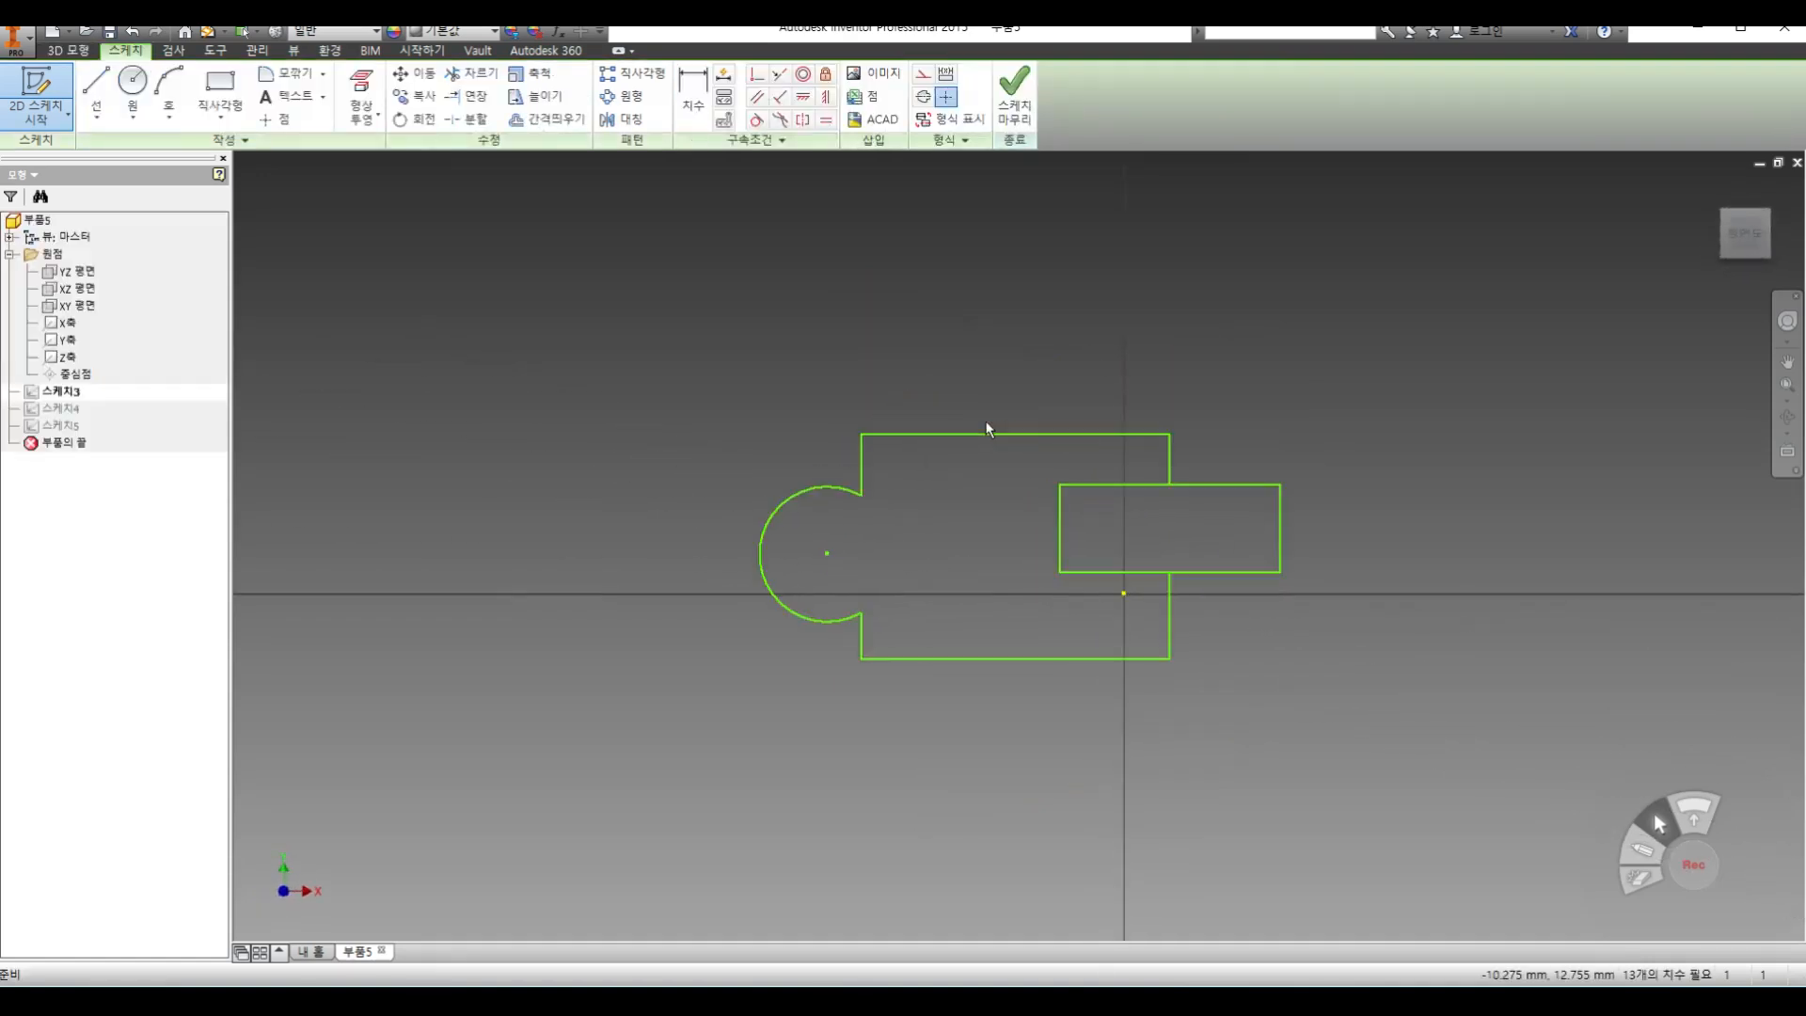
{"action": "key", "text": "r"}
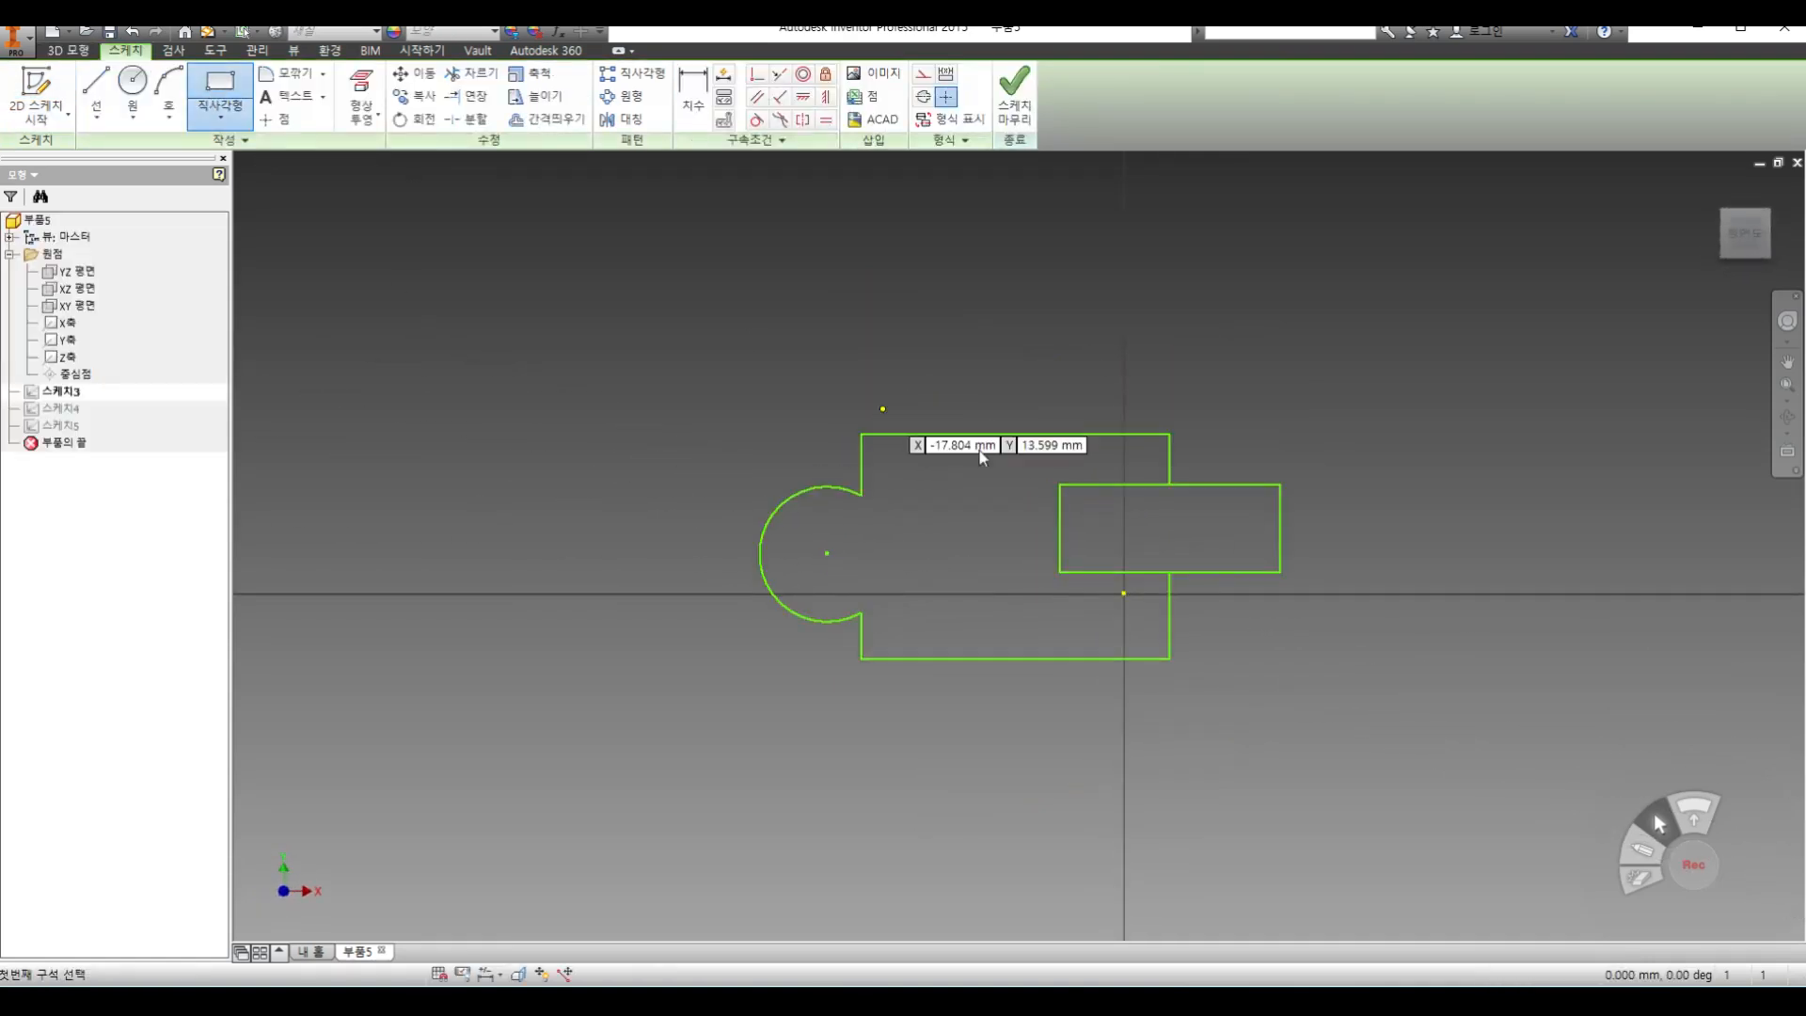
{"action": "left_click", "coordinate": [912, 317]}
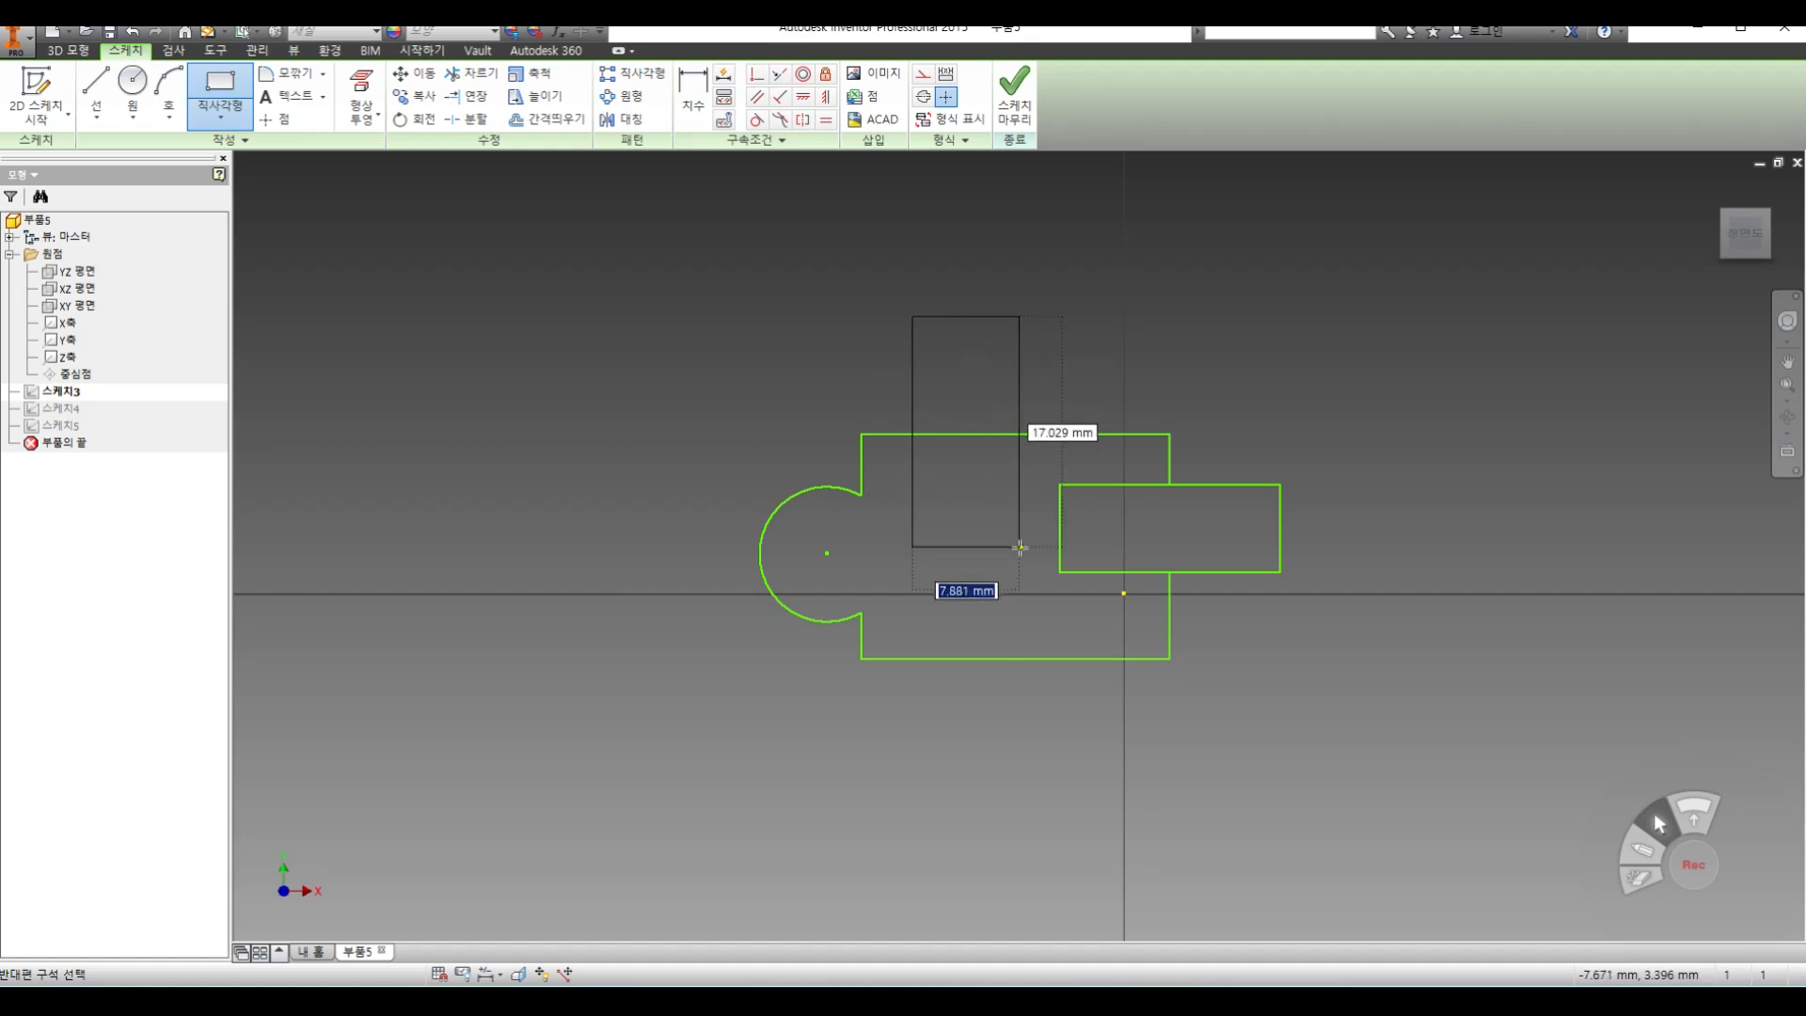
{"action": "left_click", "coordinate": [1020, 547]}
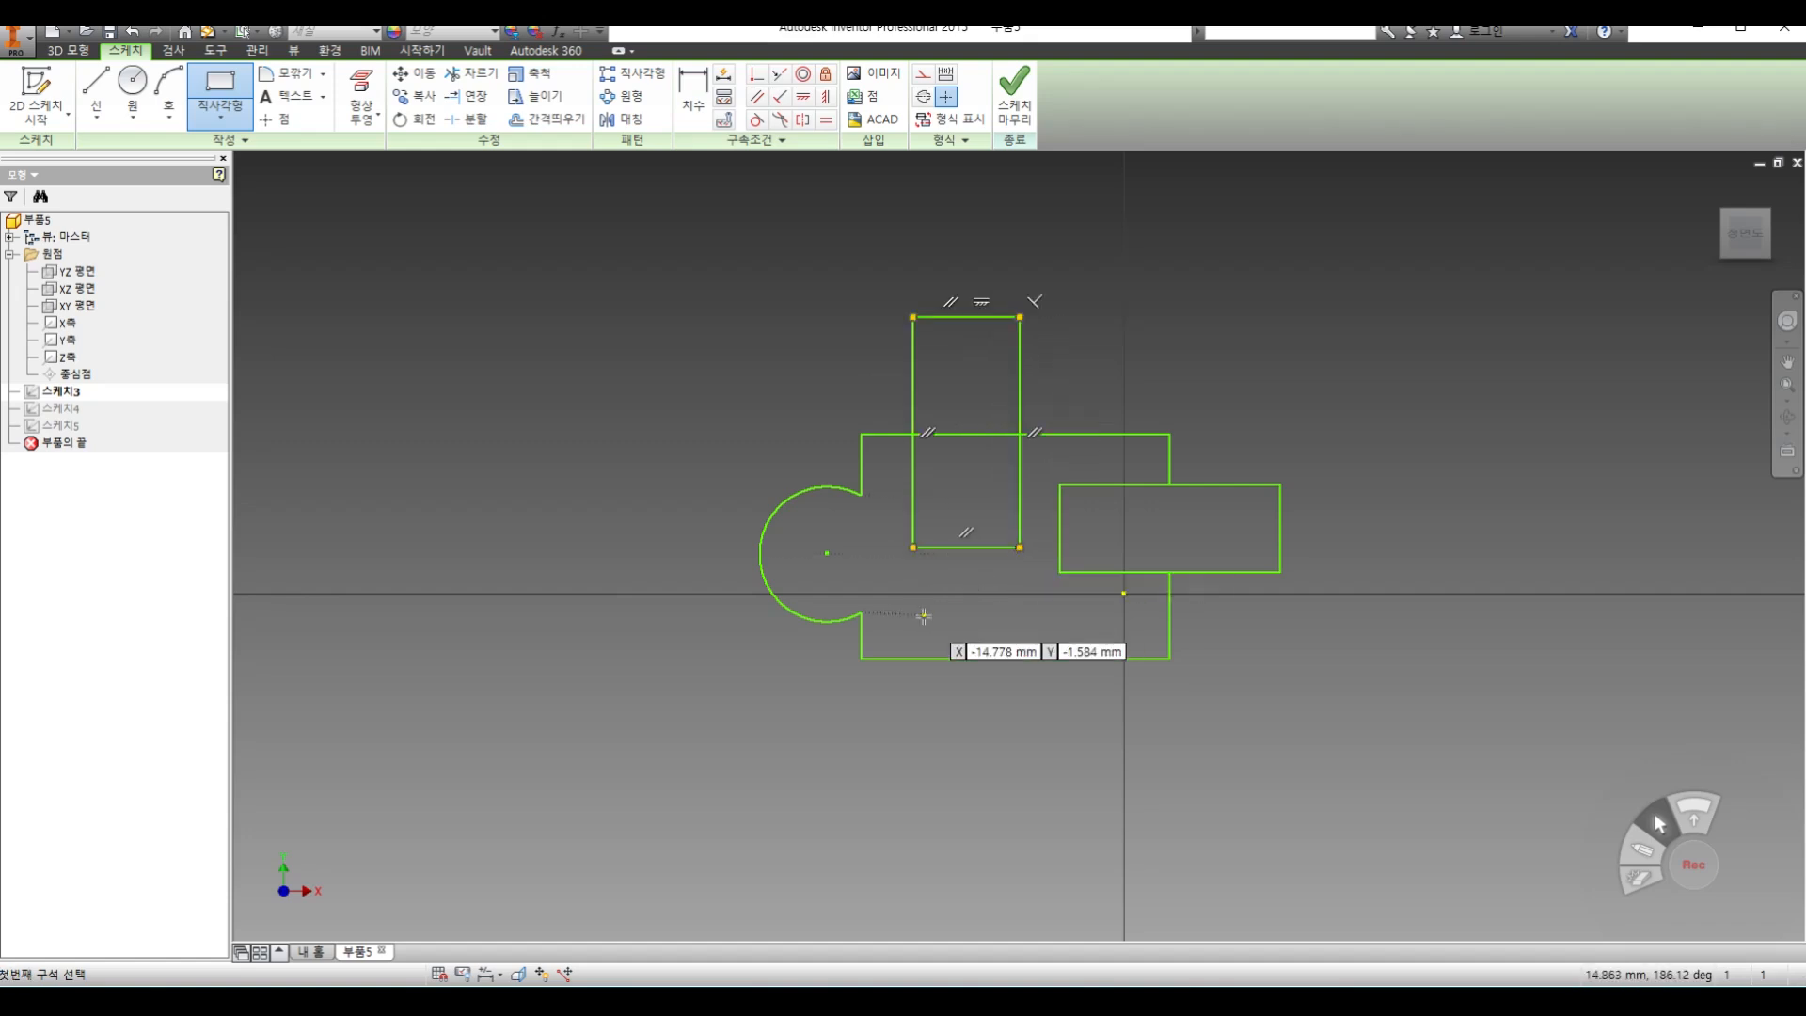
Trim the inner segments where both rectangles overlap the main outline to leave one continuous contour, and finish the sketch
{"action": "left_click", "coordinate": [470, 73]}
{"action": "left_click", "coordinate": [957, 434]}
{"action": "left_click", "coordinate": [912, 471]}
{"action": "left_click", "coordinate": [1020, 487]}
{"action": "left_click", "coordinate": [1010, 544]}
{"action": "left_click", "coordinate": [1058, 540]}
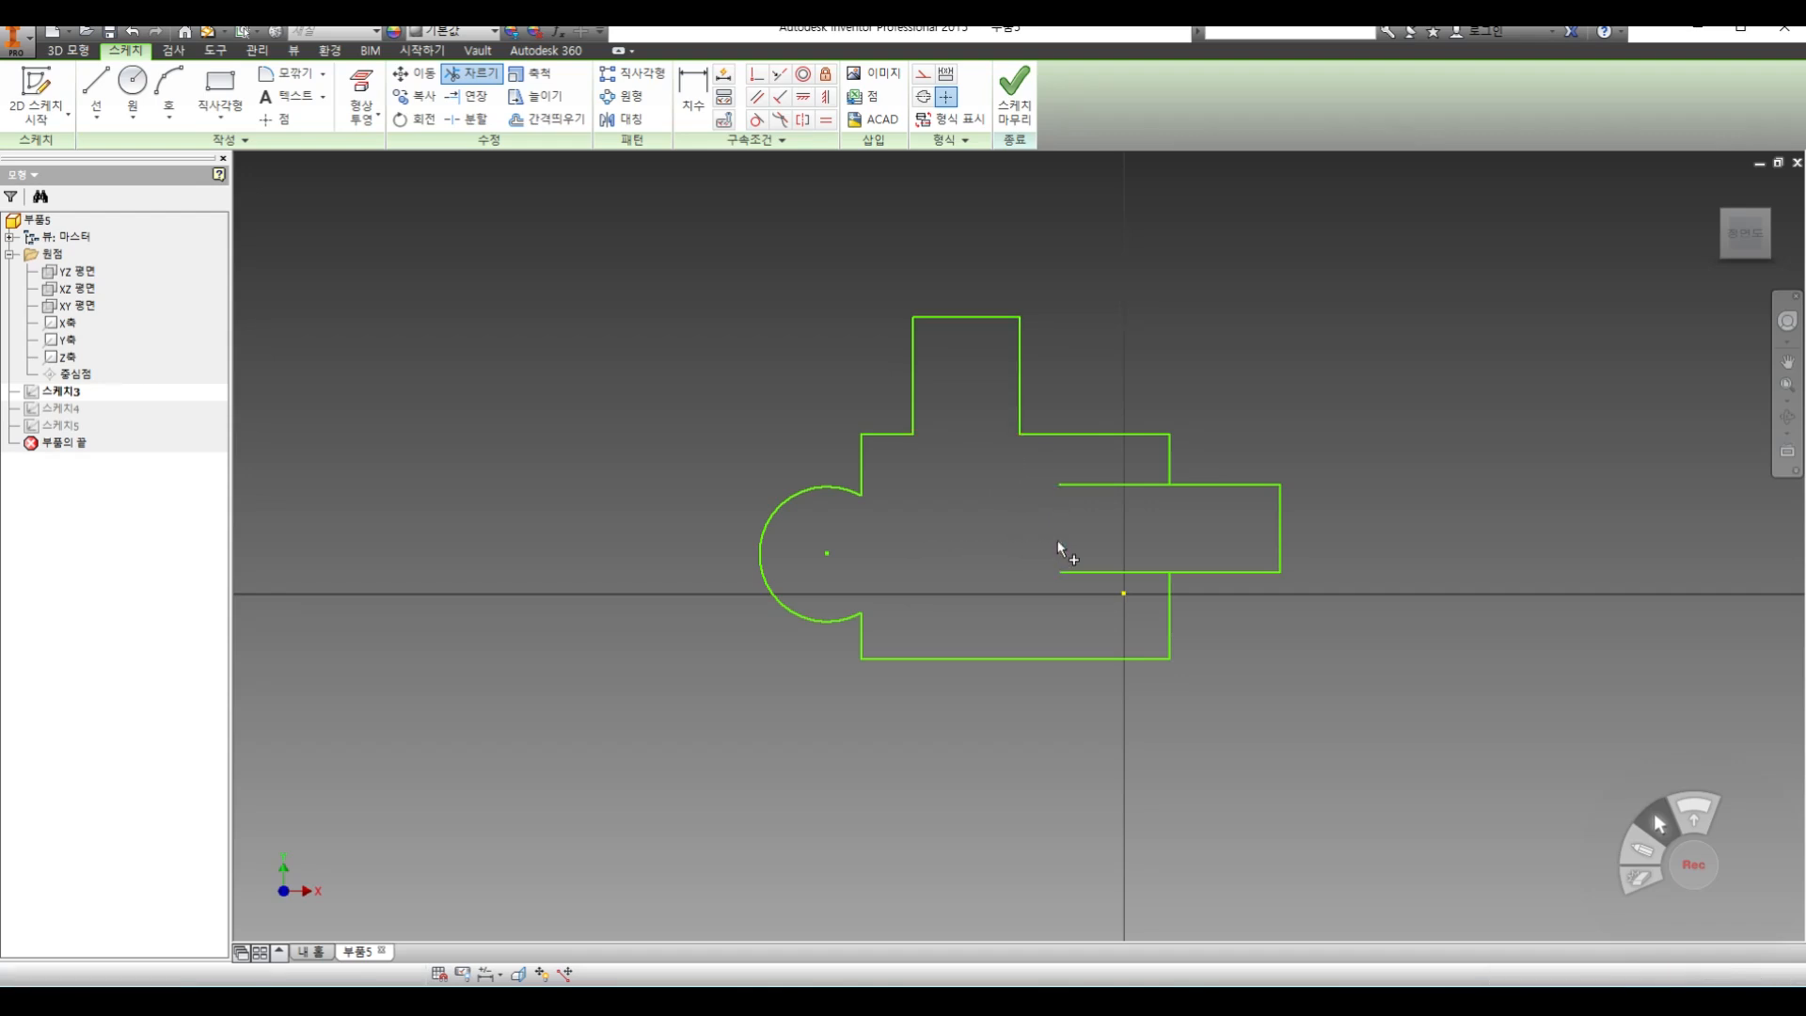
{"action": "left_click", "coordinate": [1088, 484]}
{"action": "left_click", "coordinate": [1105, 571]}
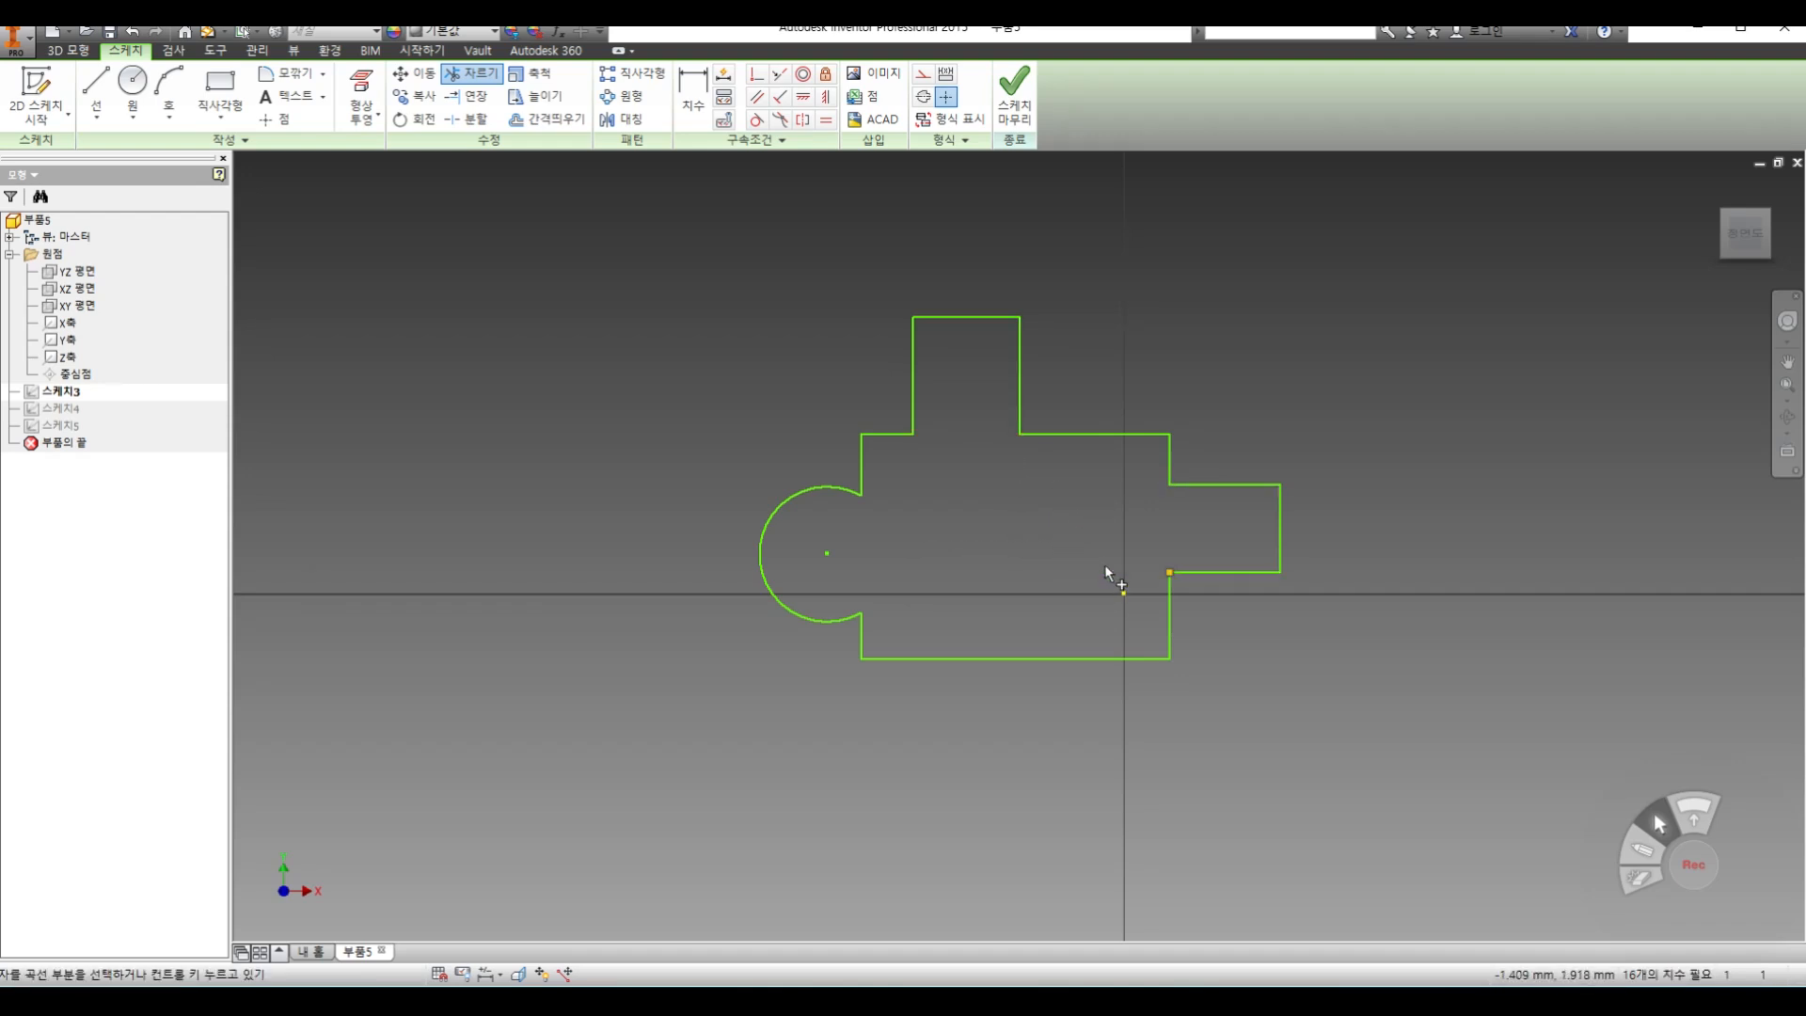
{"action": "left_click", "coordinate": [1016, 110]}
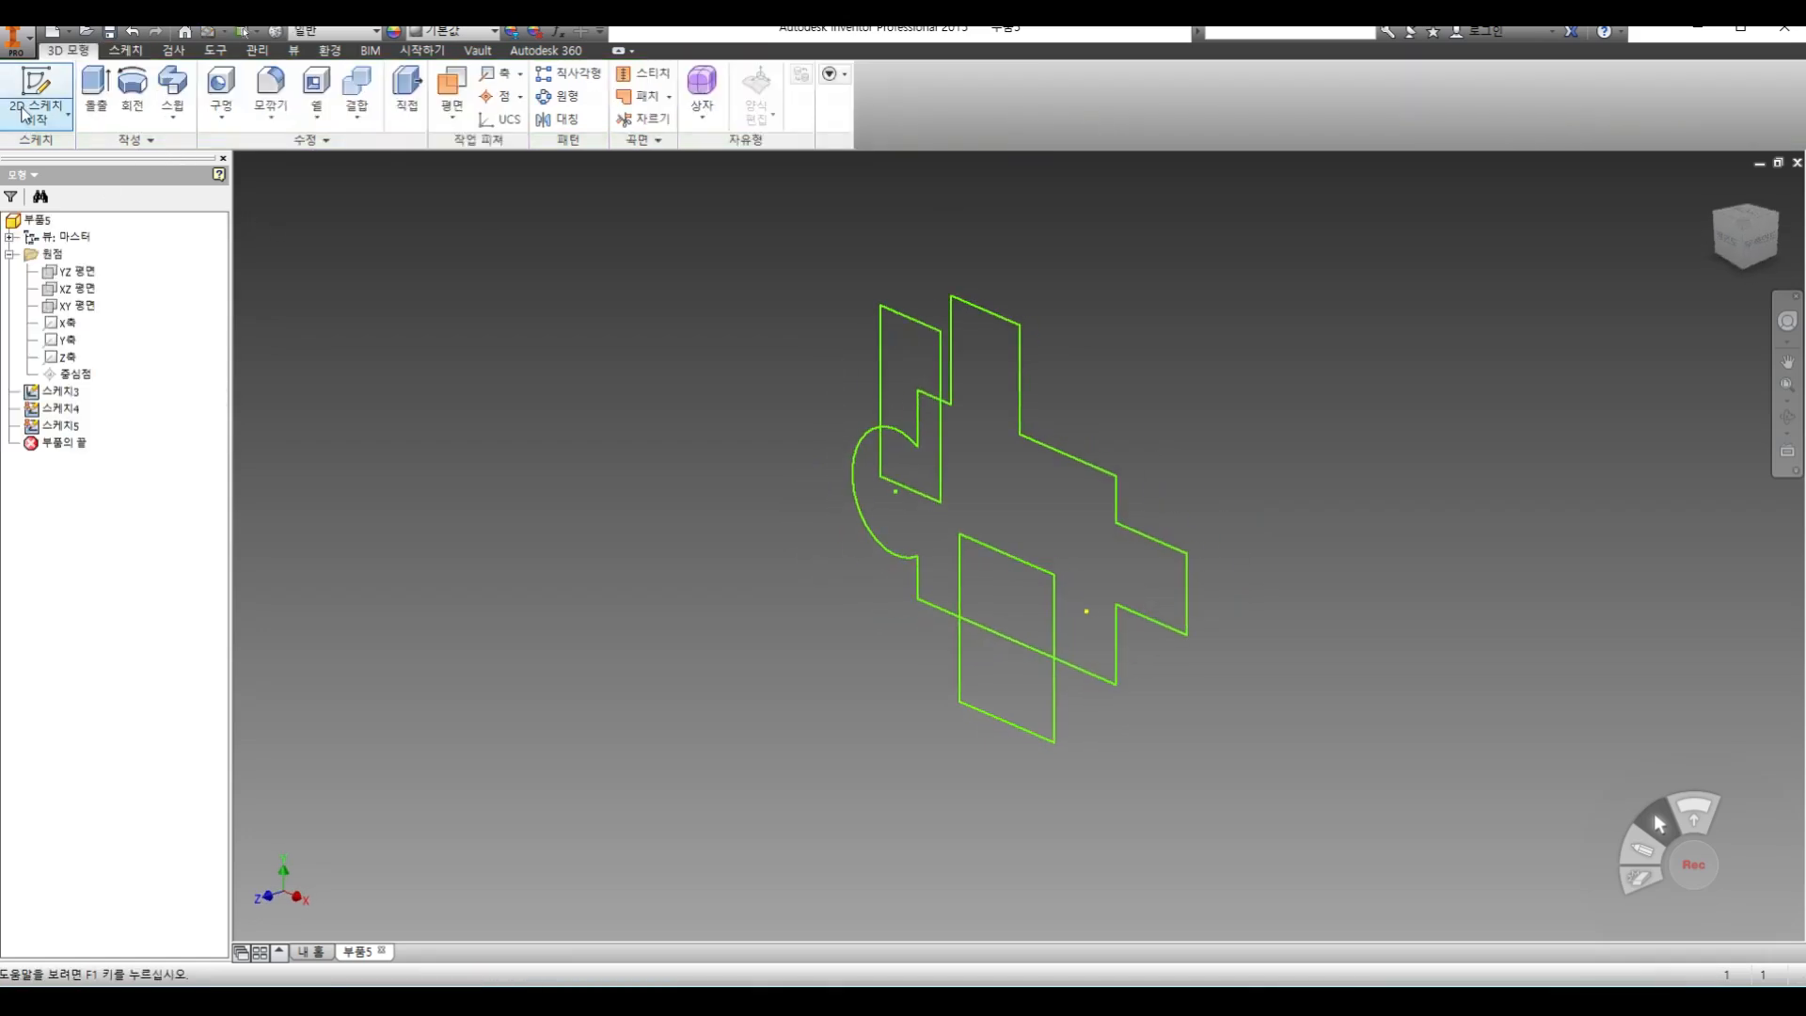
Reopen the sketch with the narrow upright rectangle and draw a small rectangle across its left edge
{"action": "left_click", "coordinate": [38, 115]}
{"action": "left_click", "coordinate": [66, 150]}
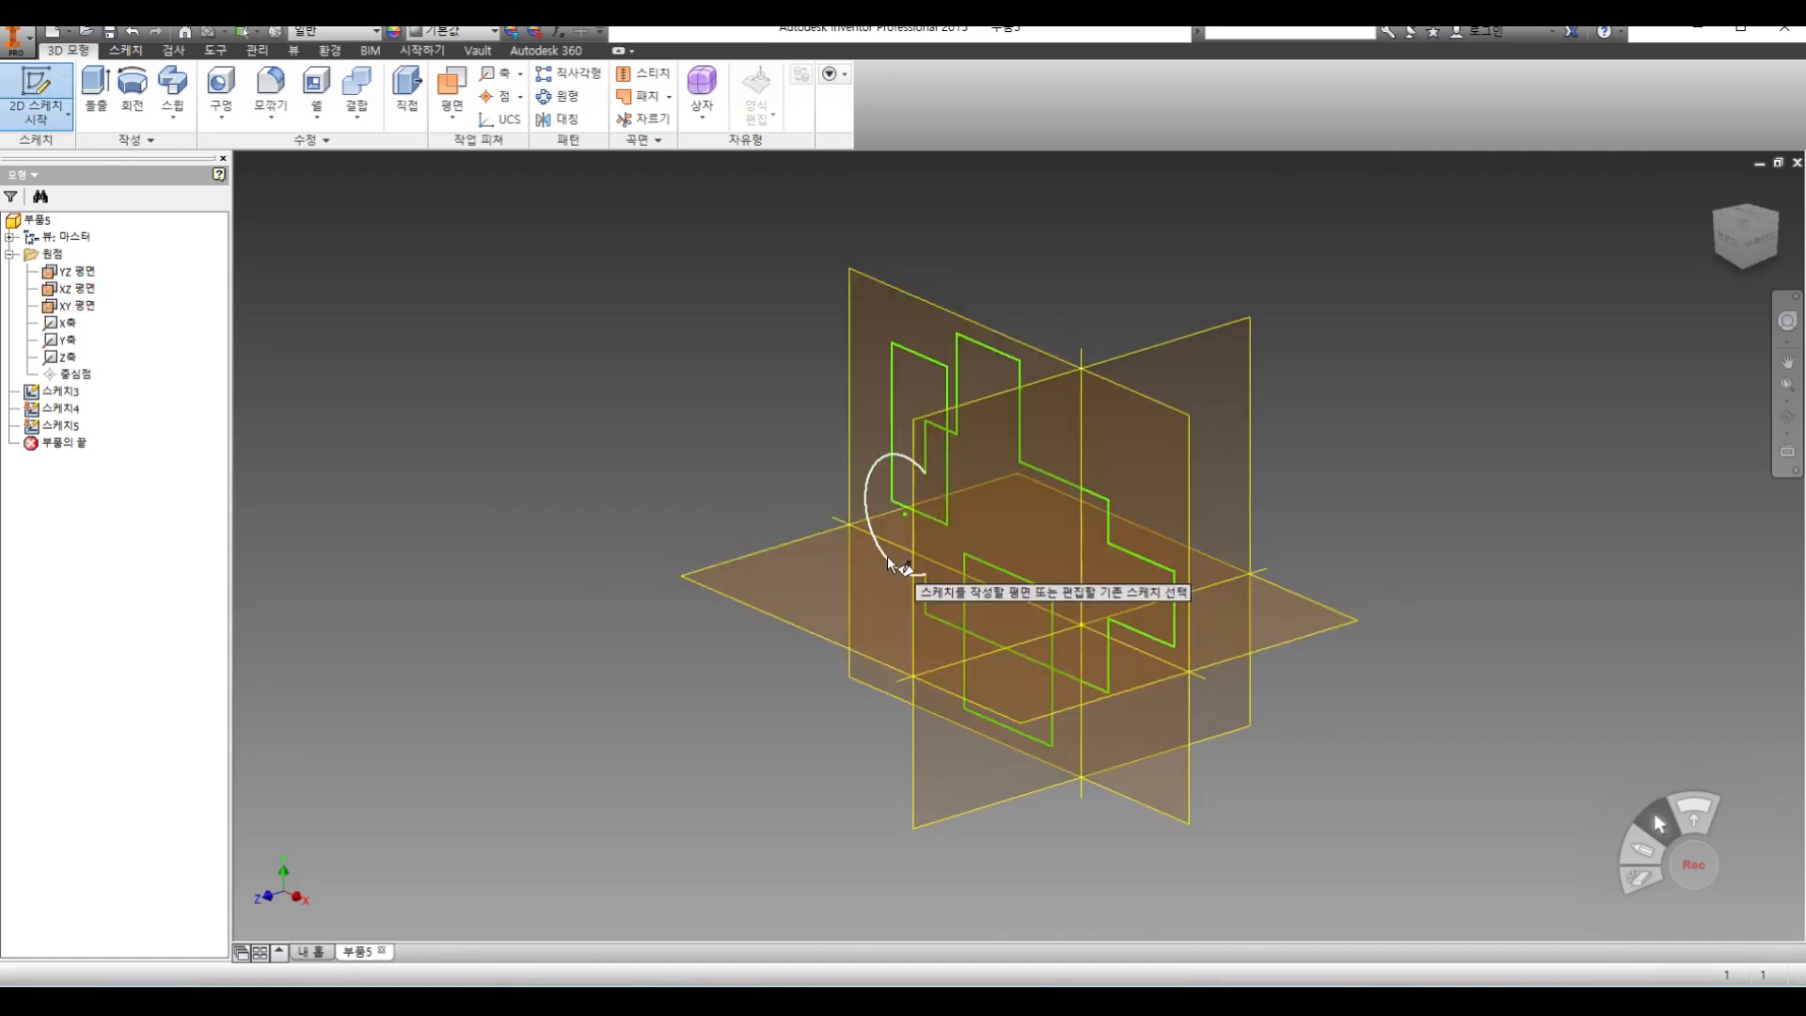
{"action": "left_click", "coordinate": [905, 359]}
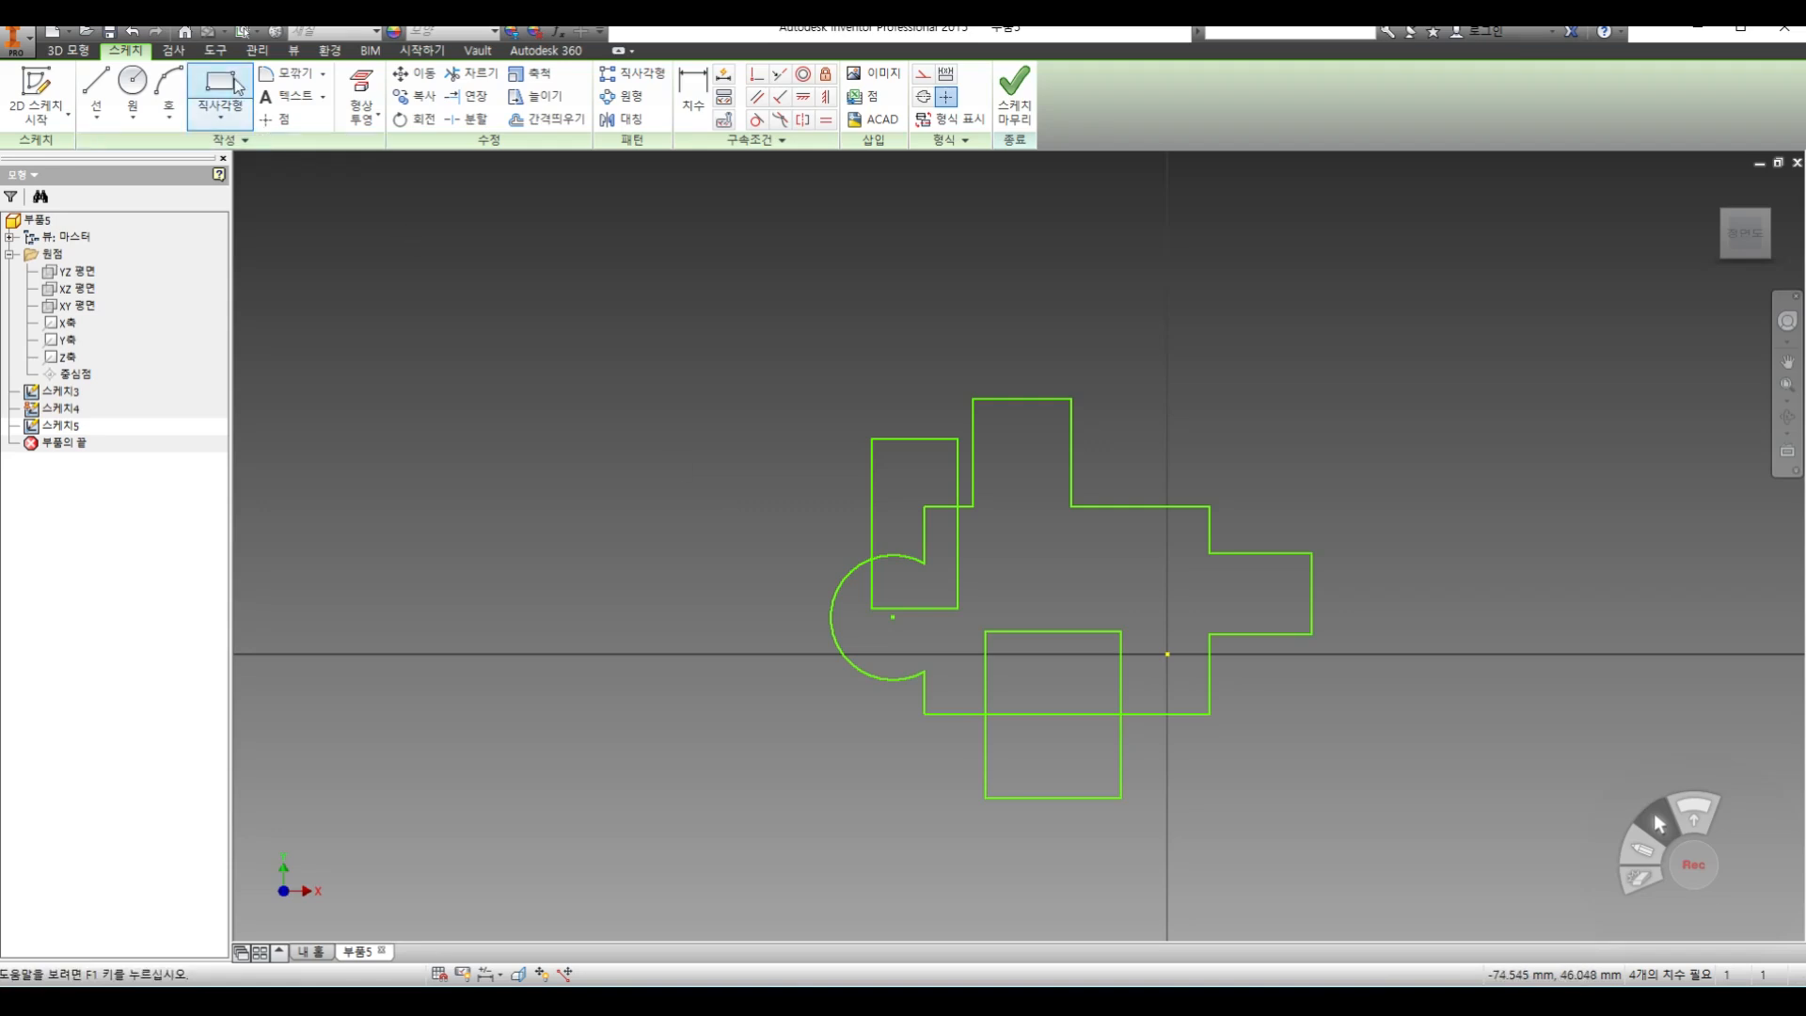
{"action": "left_click", "coordinate": [232, 84]}
{"action": "left_click", "coordinate": [821, 477]}
{"action": "left_click", "coordinate": [887, 523]}
Trim the overlapping segments between the small and narrow rectangles to merge them into one outline, and finish the sketch
{"action": "key", "text": "x"}
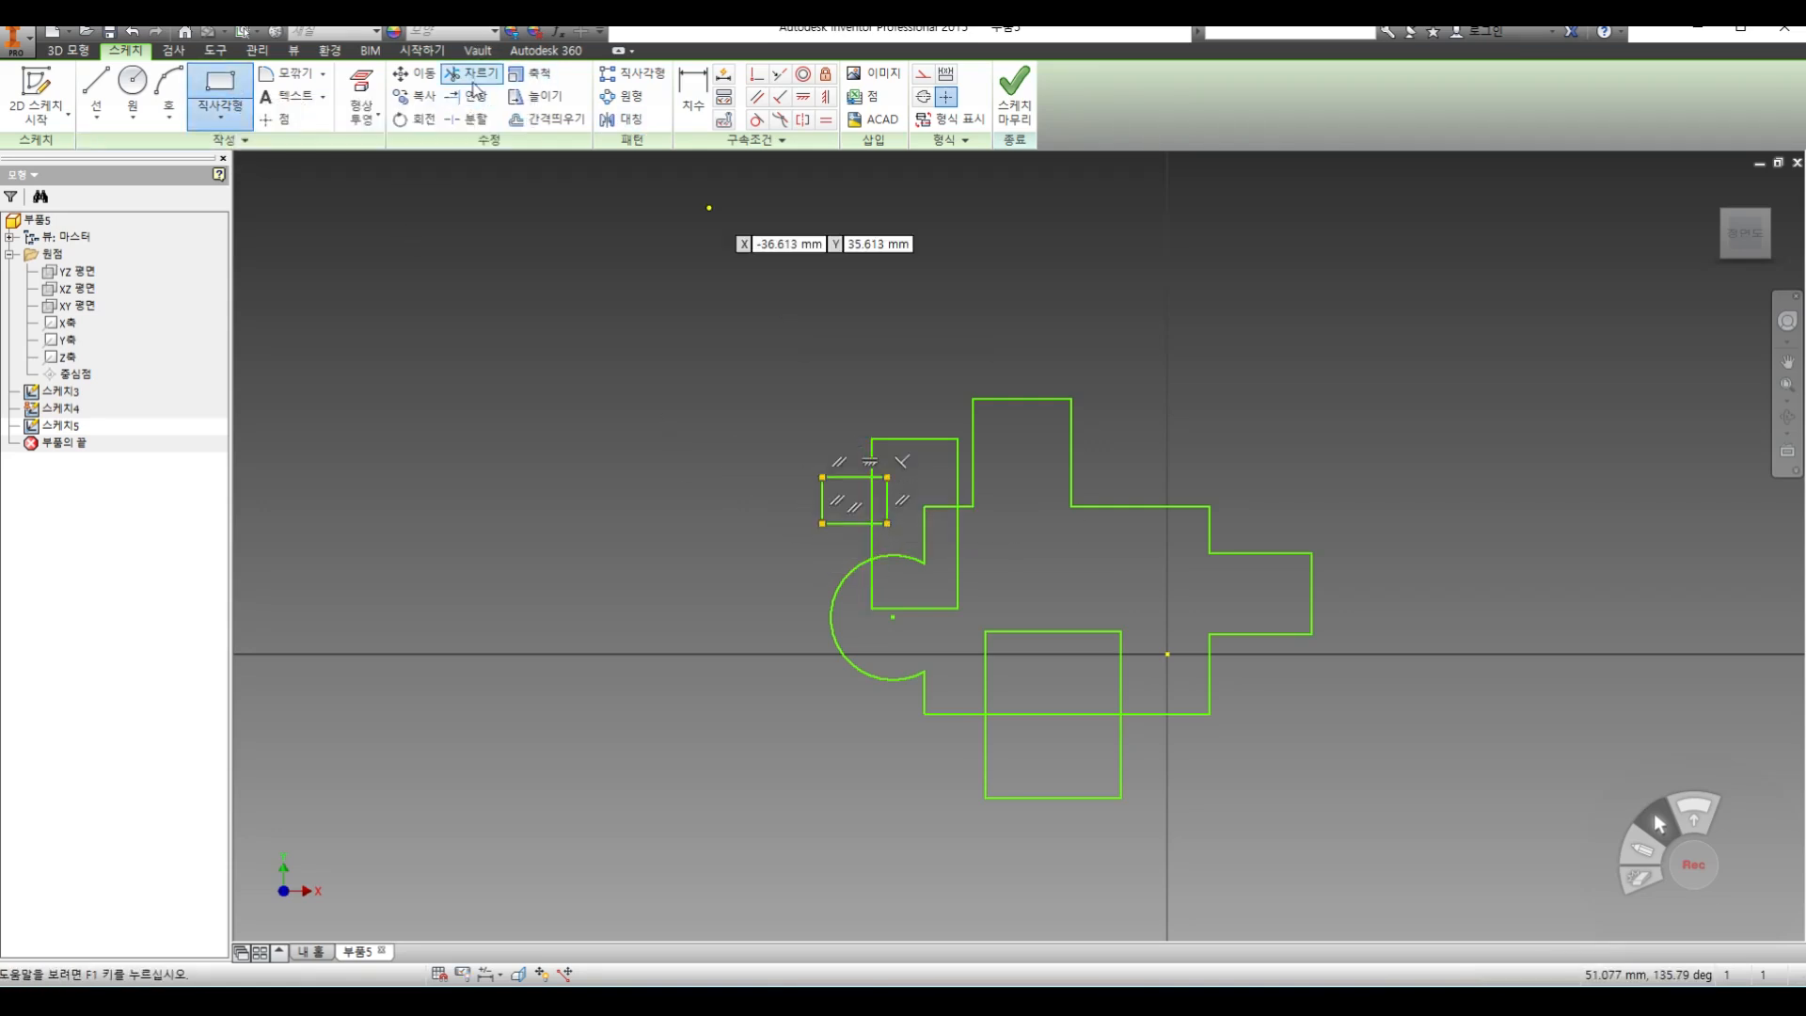
{"action": "left_click", "coordinate": [873, 499]}
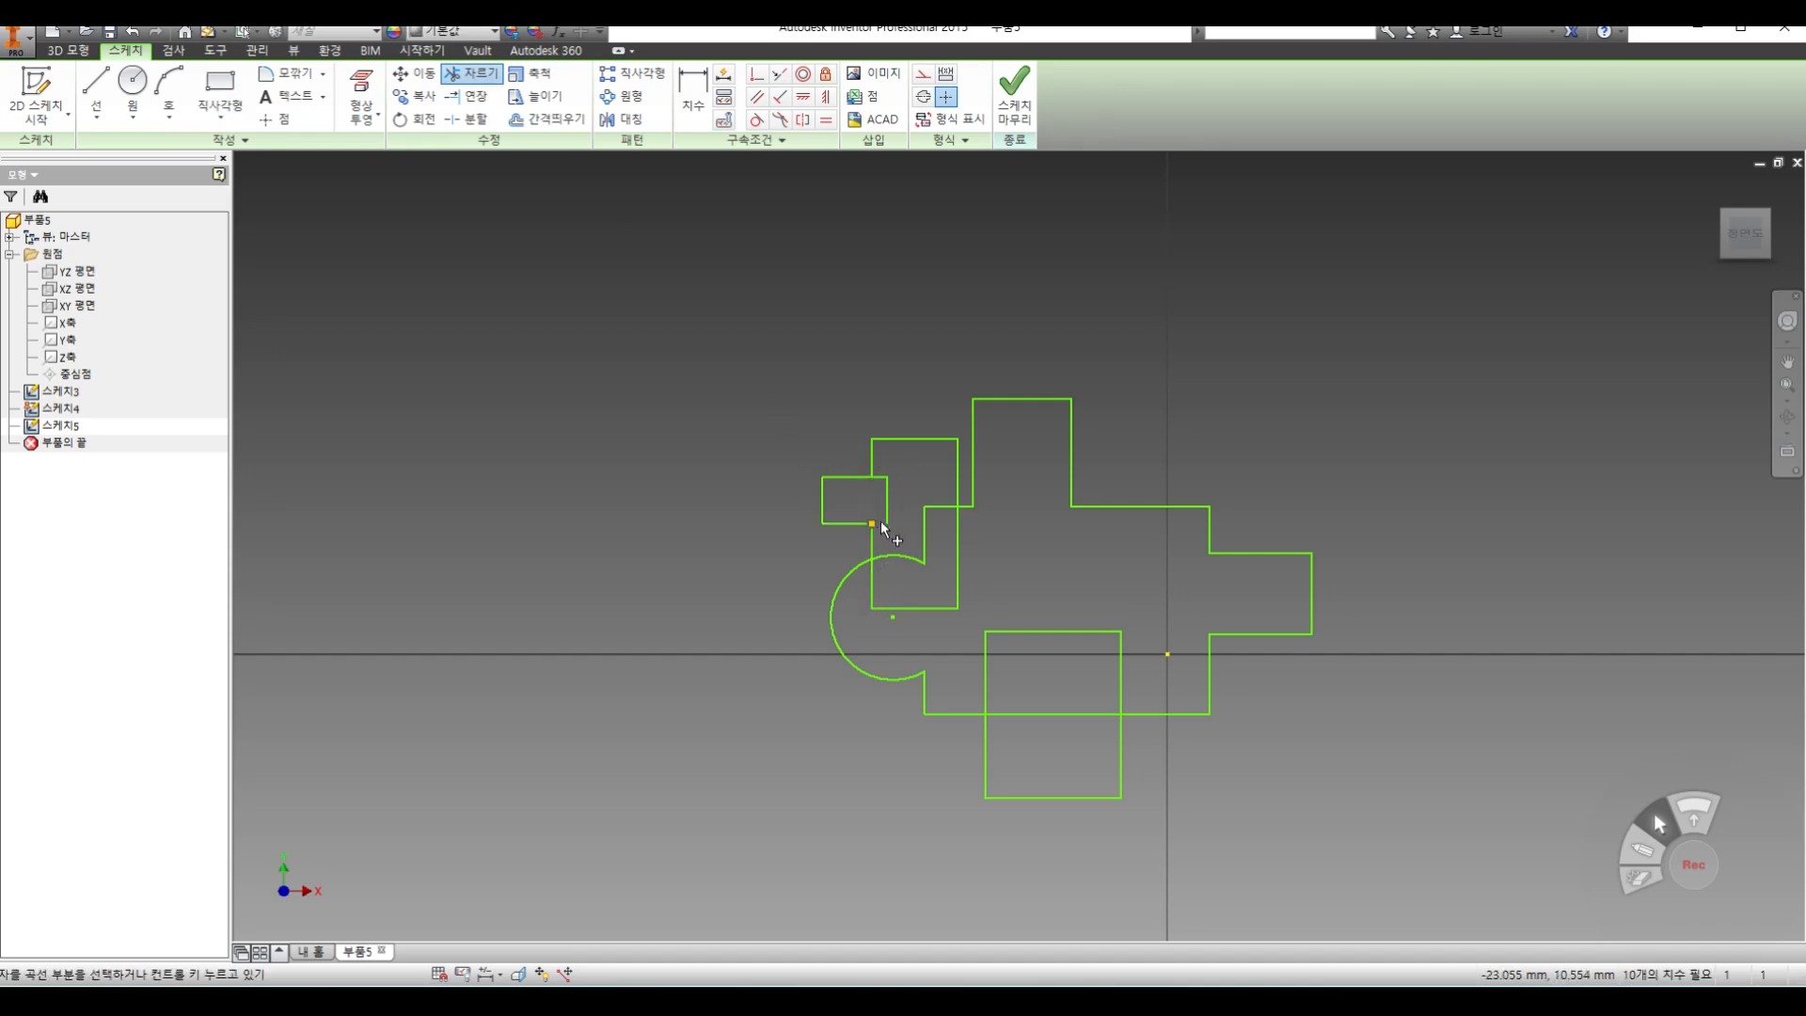
{"action": "left_click", "coordinate": [888, 513]}
{"action": "left_click", "coordinate": [881, 478]}
{"action": "left_click", "coordinate": [1016, 111]}
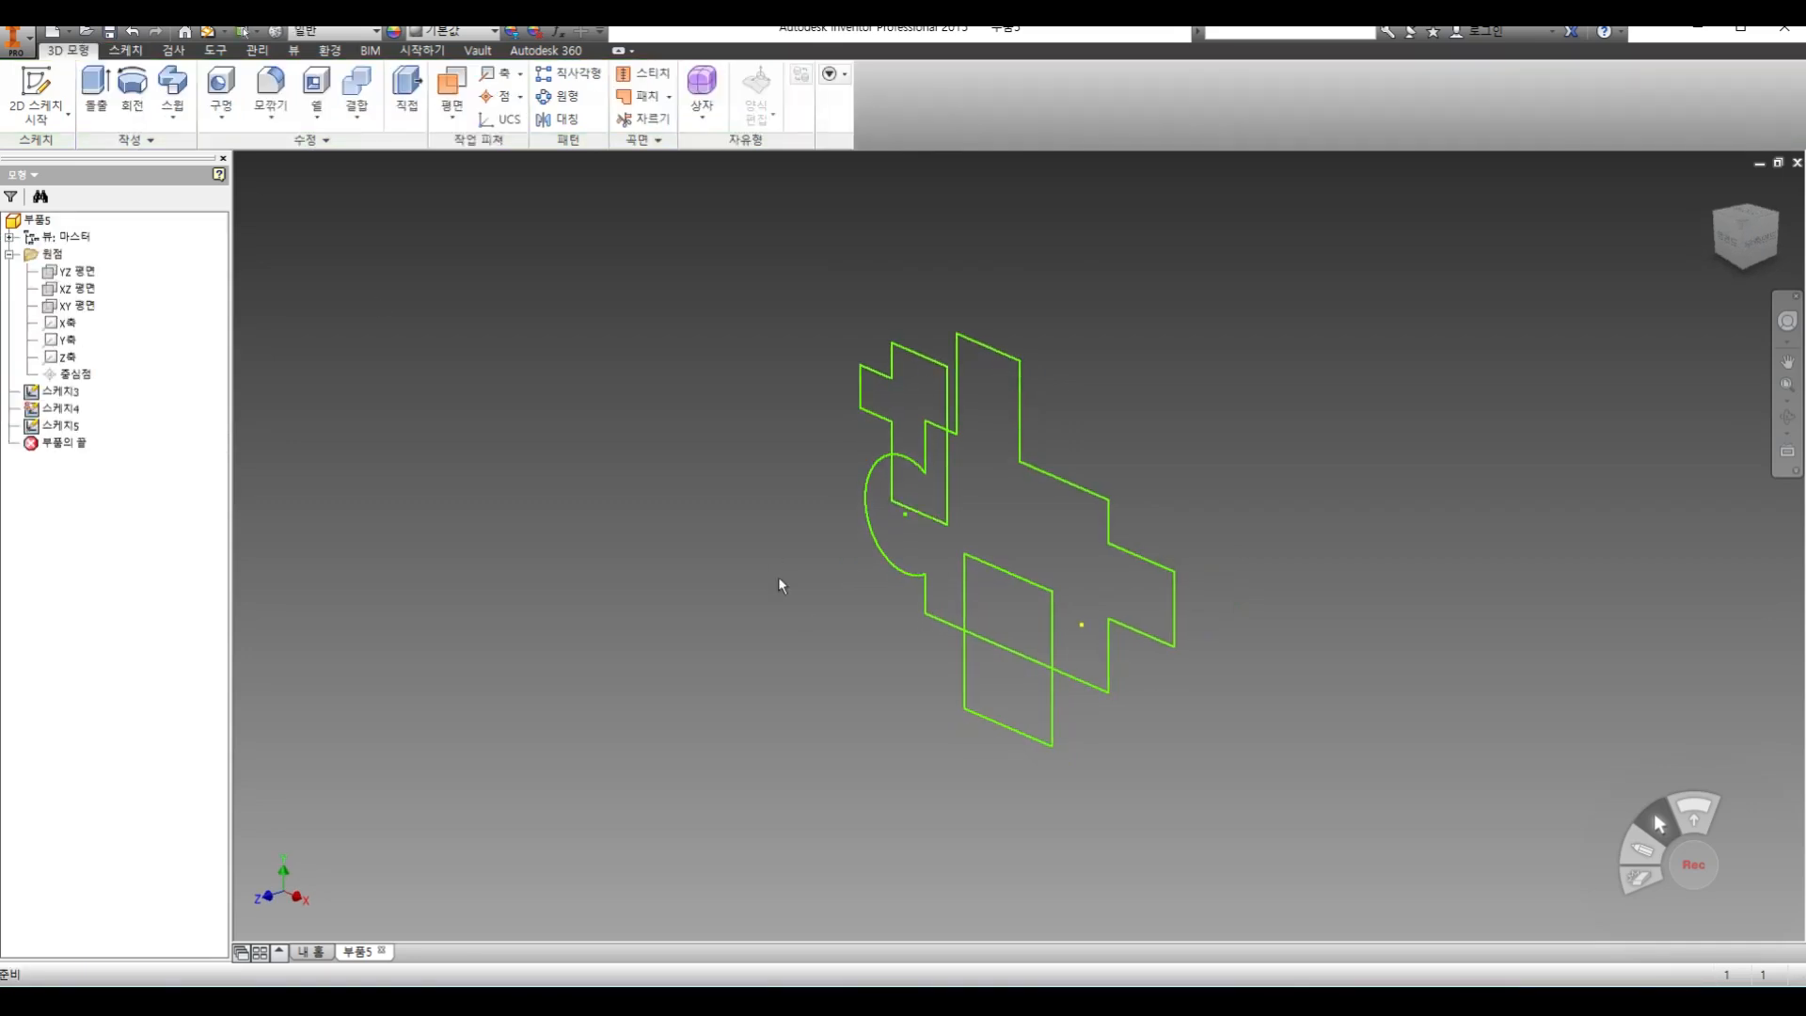
Highlight the three sketches in turn to examine which outline belongs to each, and clear the selection
{"action": "left_click", "coordinate": [60, 409]}
{"action": "left_click", "coordinate": [73, 425]}
{"action": "left_click", "coordinate": [73, 410]}
{"action": "left_click", "coordinate": [73, 392]}
{"action": "left_click", "coordinate": [73, 409]}
{"action": "left_click", "coordinate": [74, 425]}
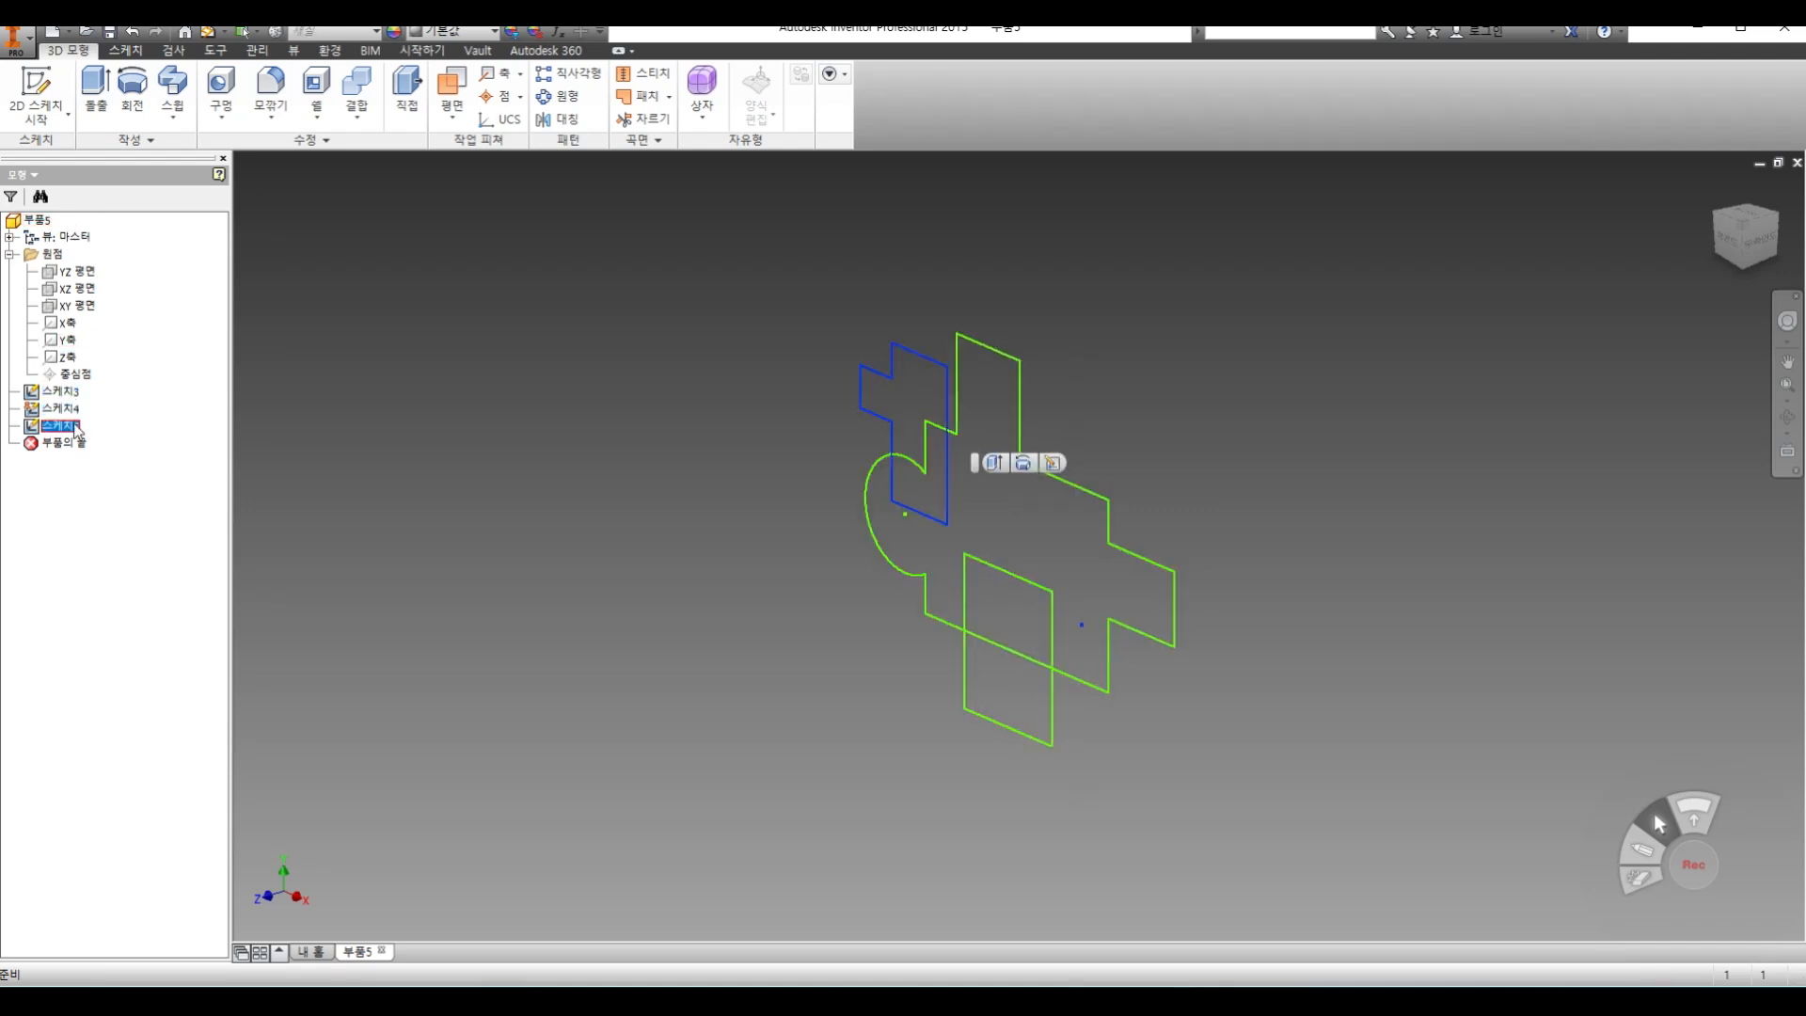
{"action": "left_click", "coordinate": [122, 474]}
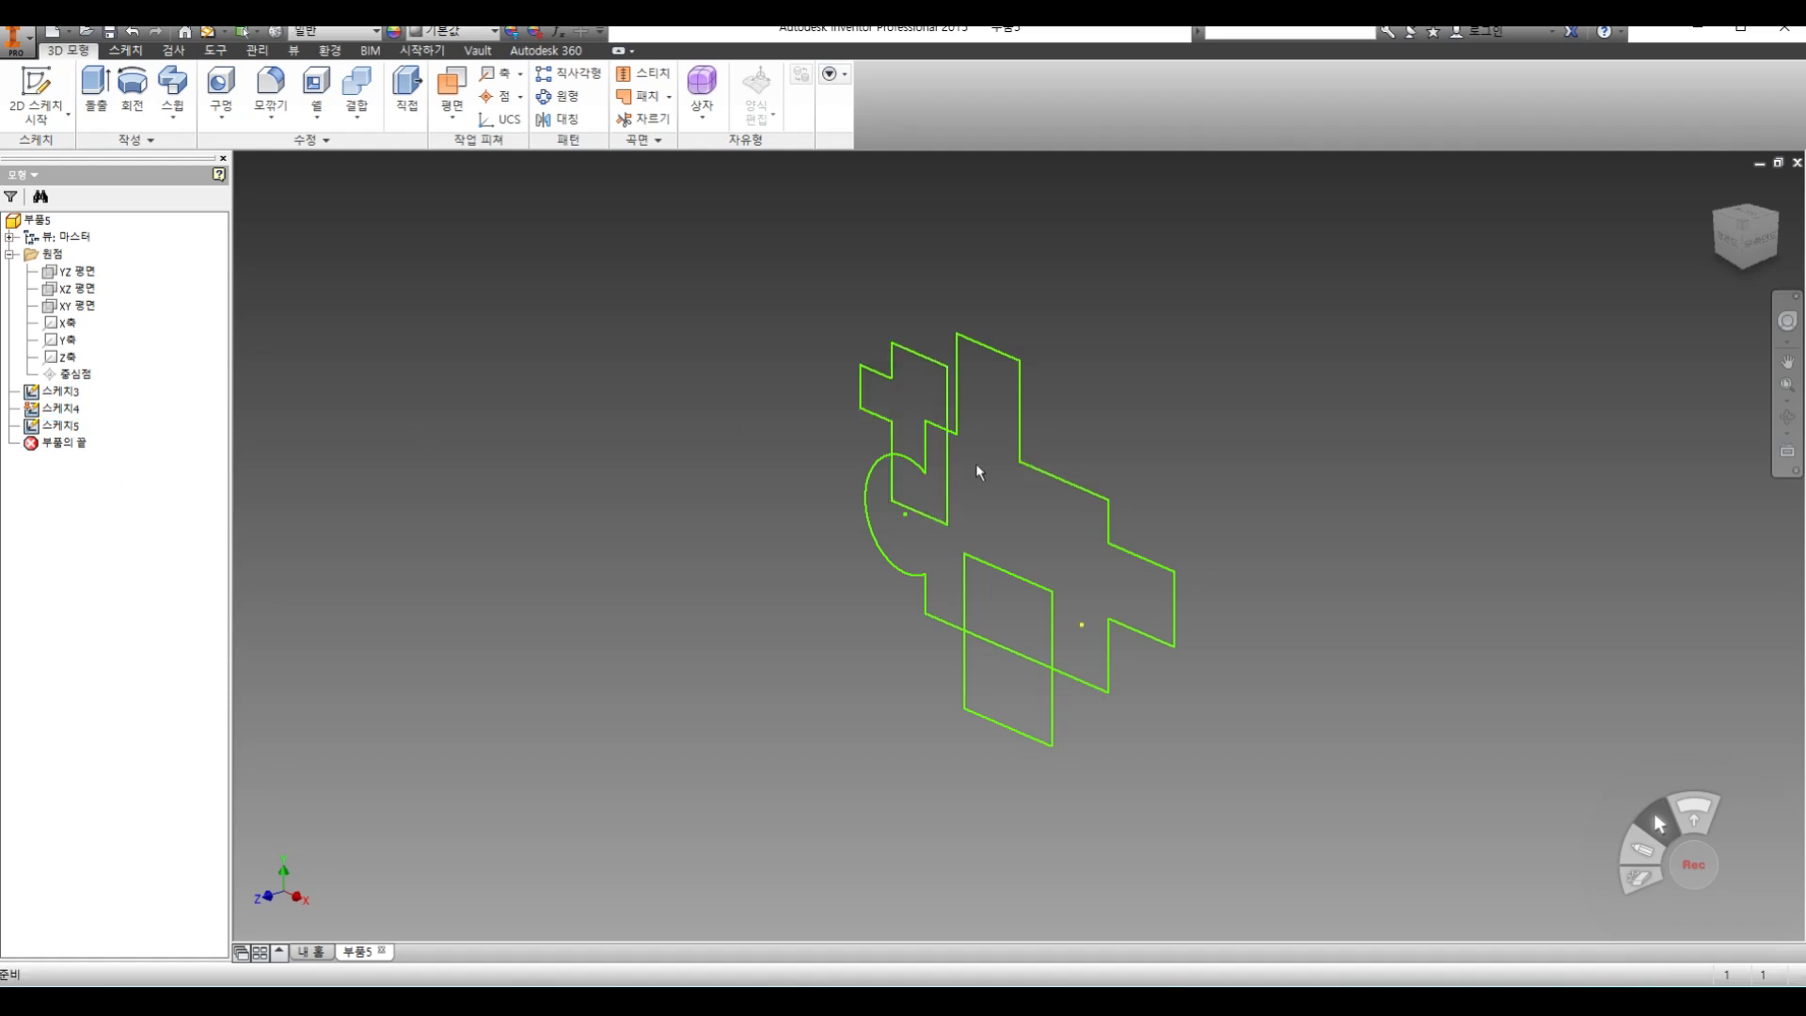
Delete all three sketches from the part
{"action": "left_click", "coordinate": [71, 122]}
{"action": "right_click", "coordinate": [59, 425]}
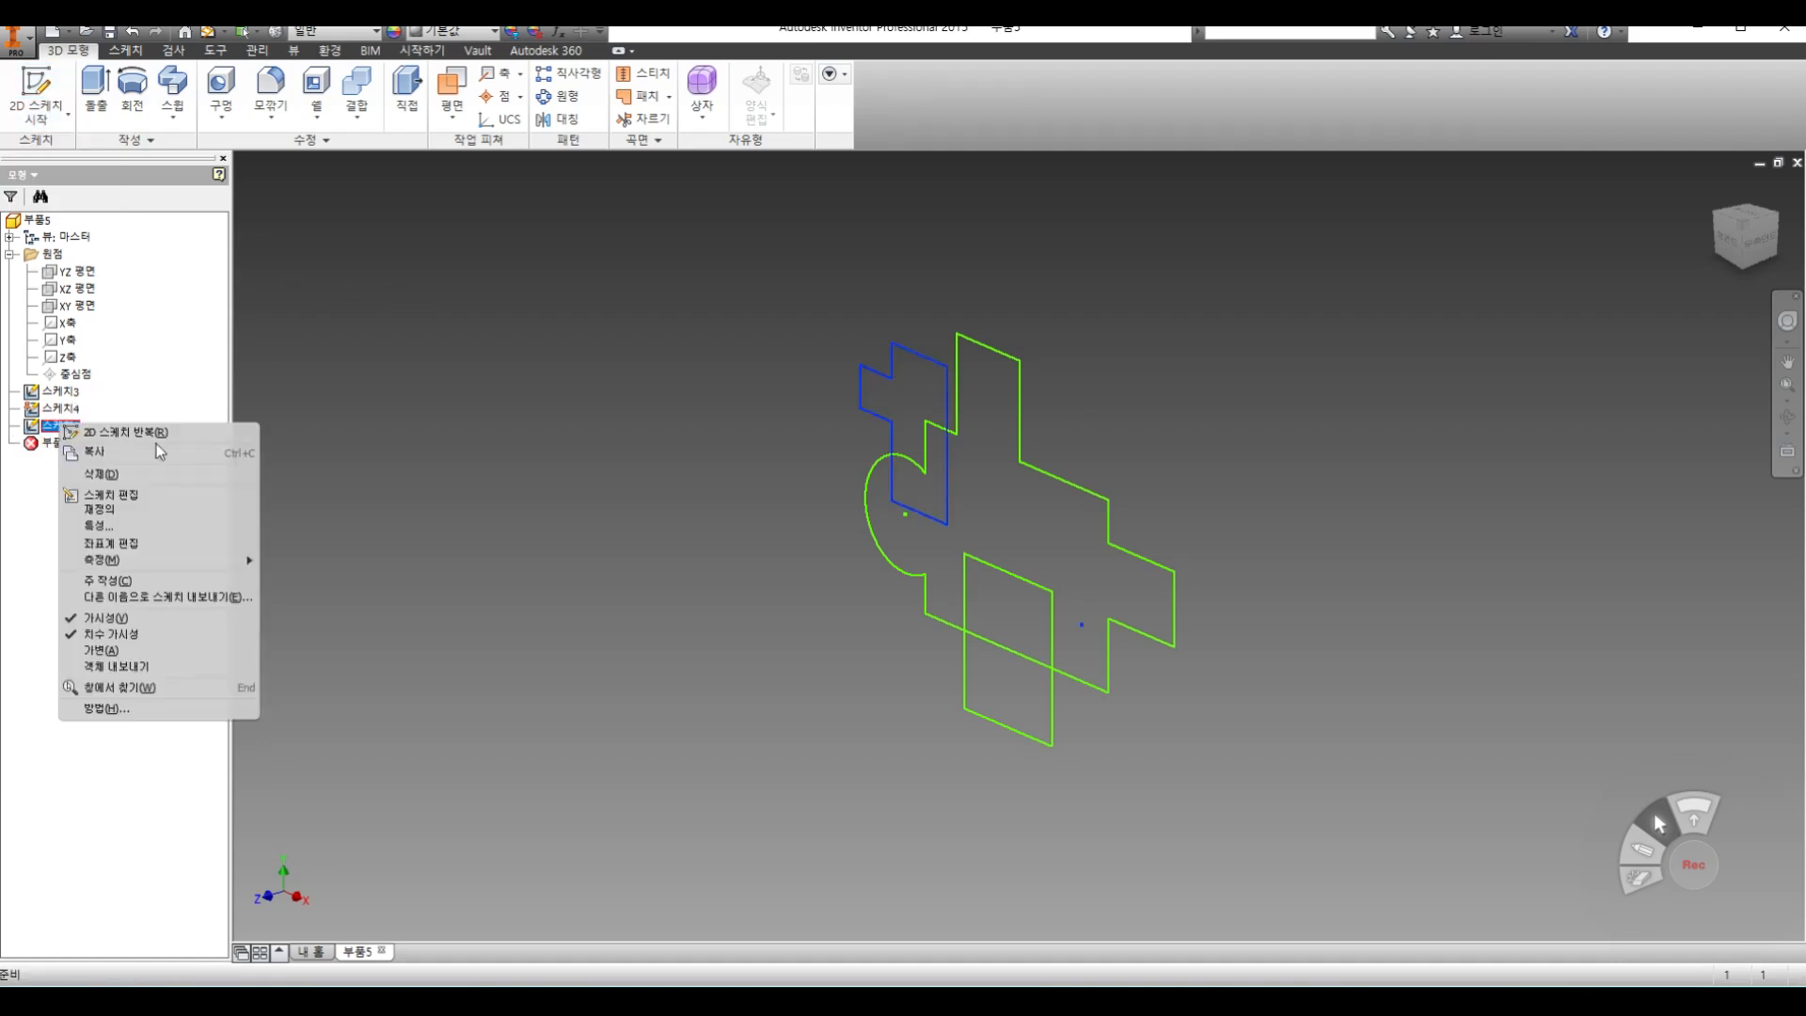
{"action": "left_click", "coordinate": [117, 477]}
{"action": "right_click", "coordinate": [68, 408]}
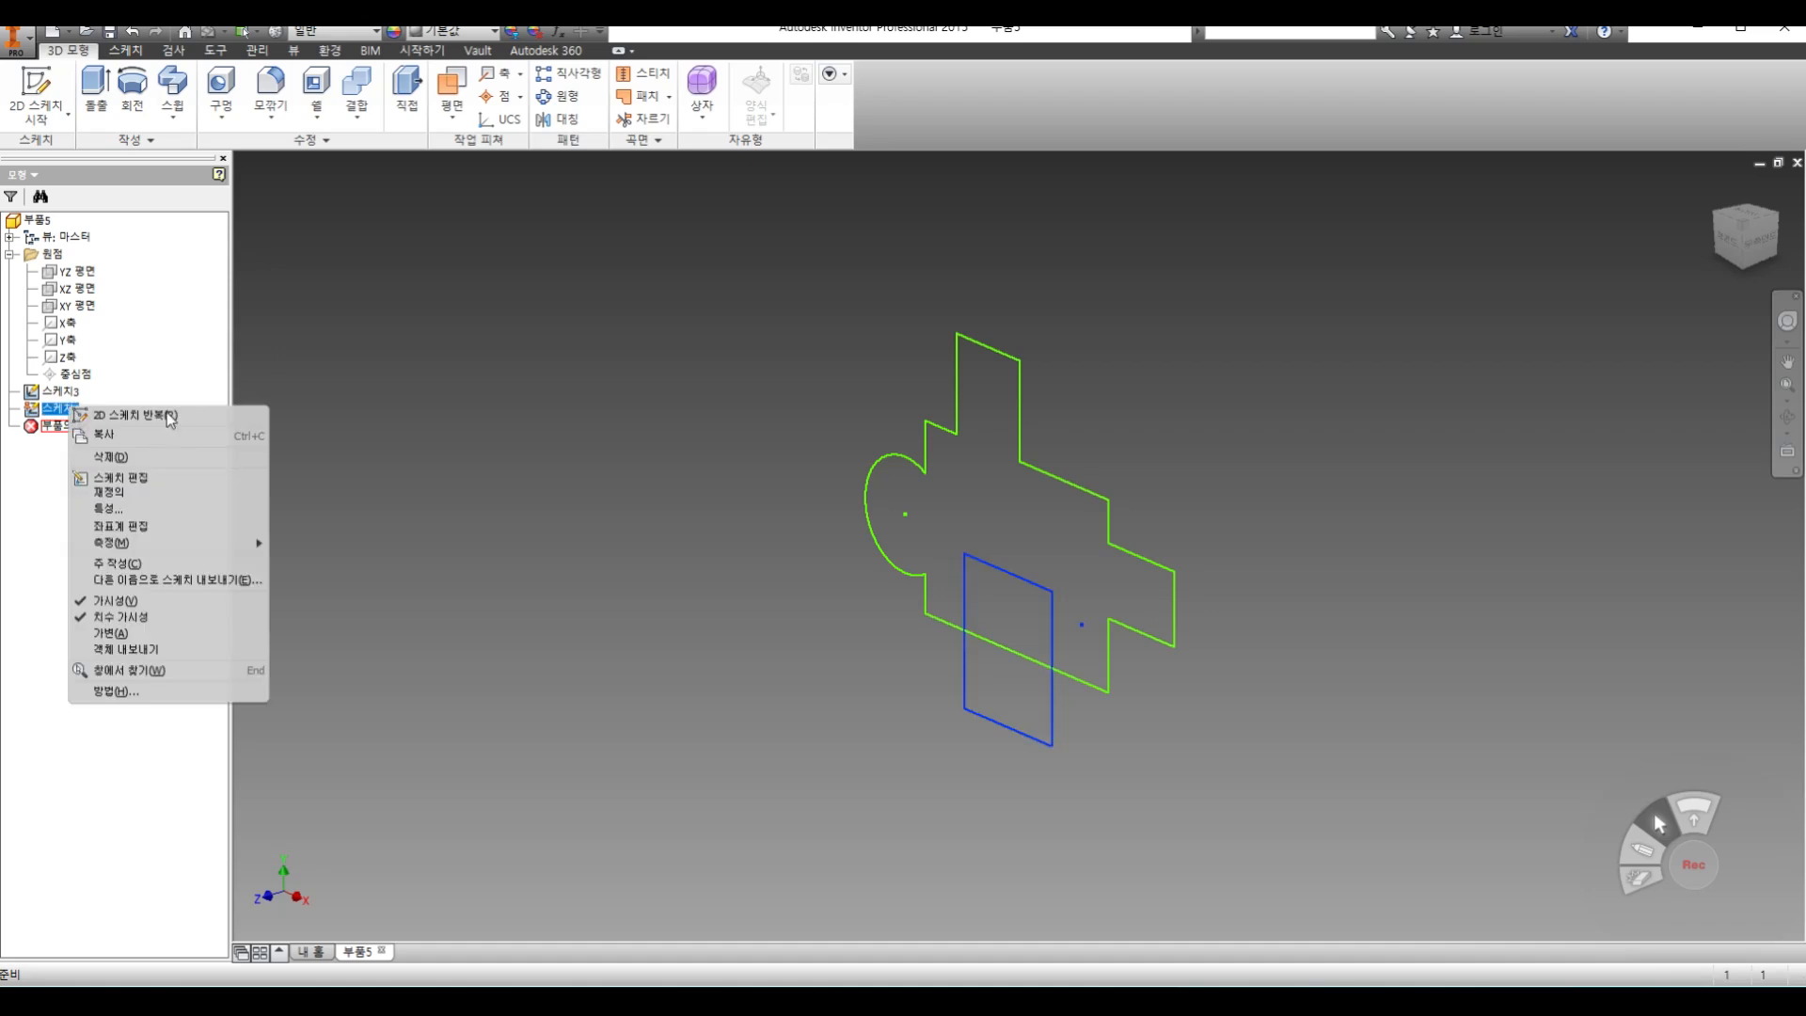
{"action": "left_click", "coordinate": [143, 458]}
{"action": "right_click", "coordinate": [58, 390]}
{"action": "left_click", "coordinate": [115, 436]}
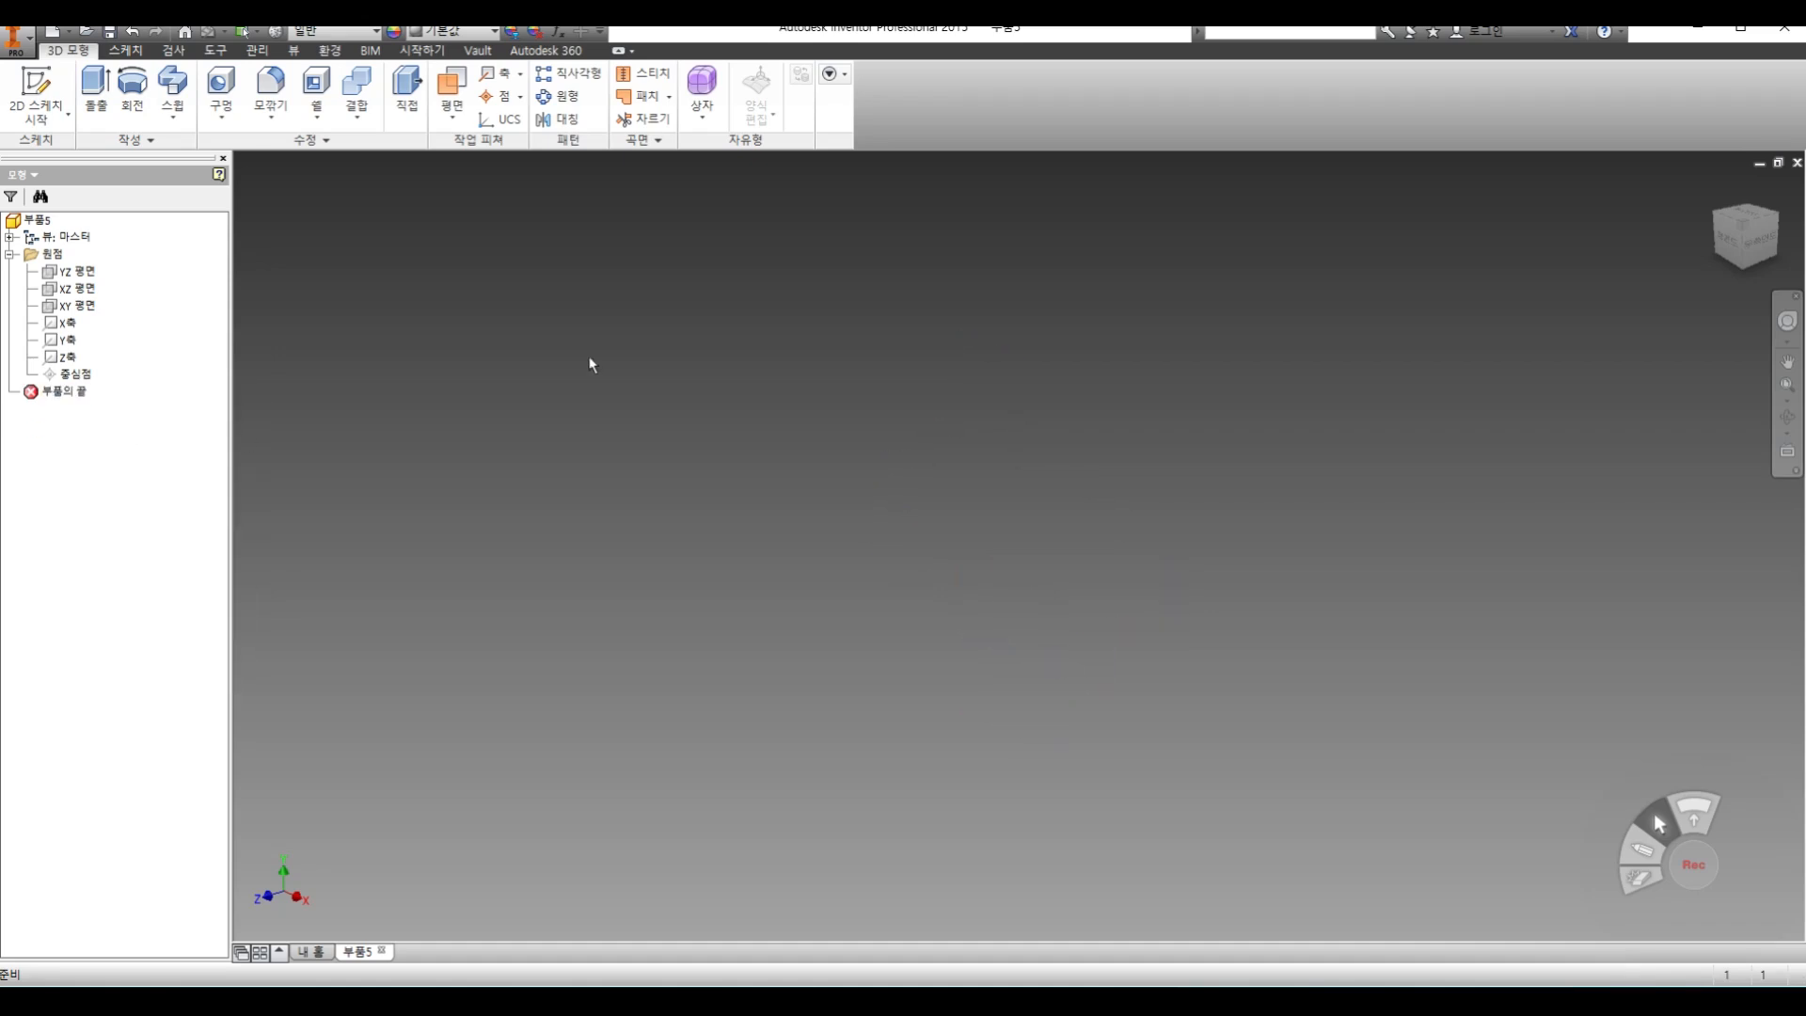
Start a new sketch on the XY plane and draw a large wide rectangle enclosing the origin
{"action": "left_click", "coordinate": [59, 122]}
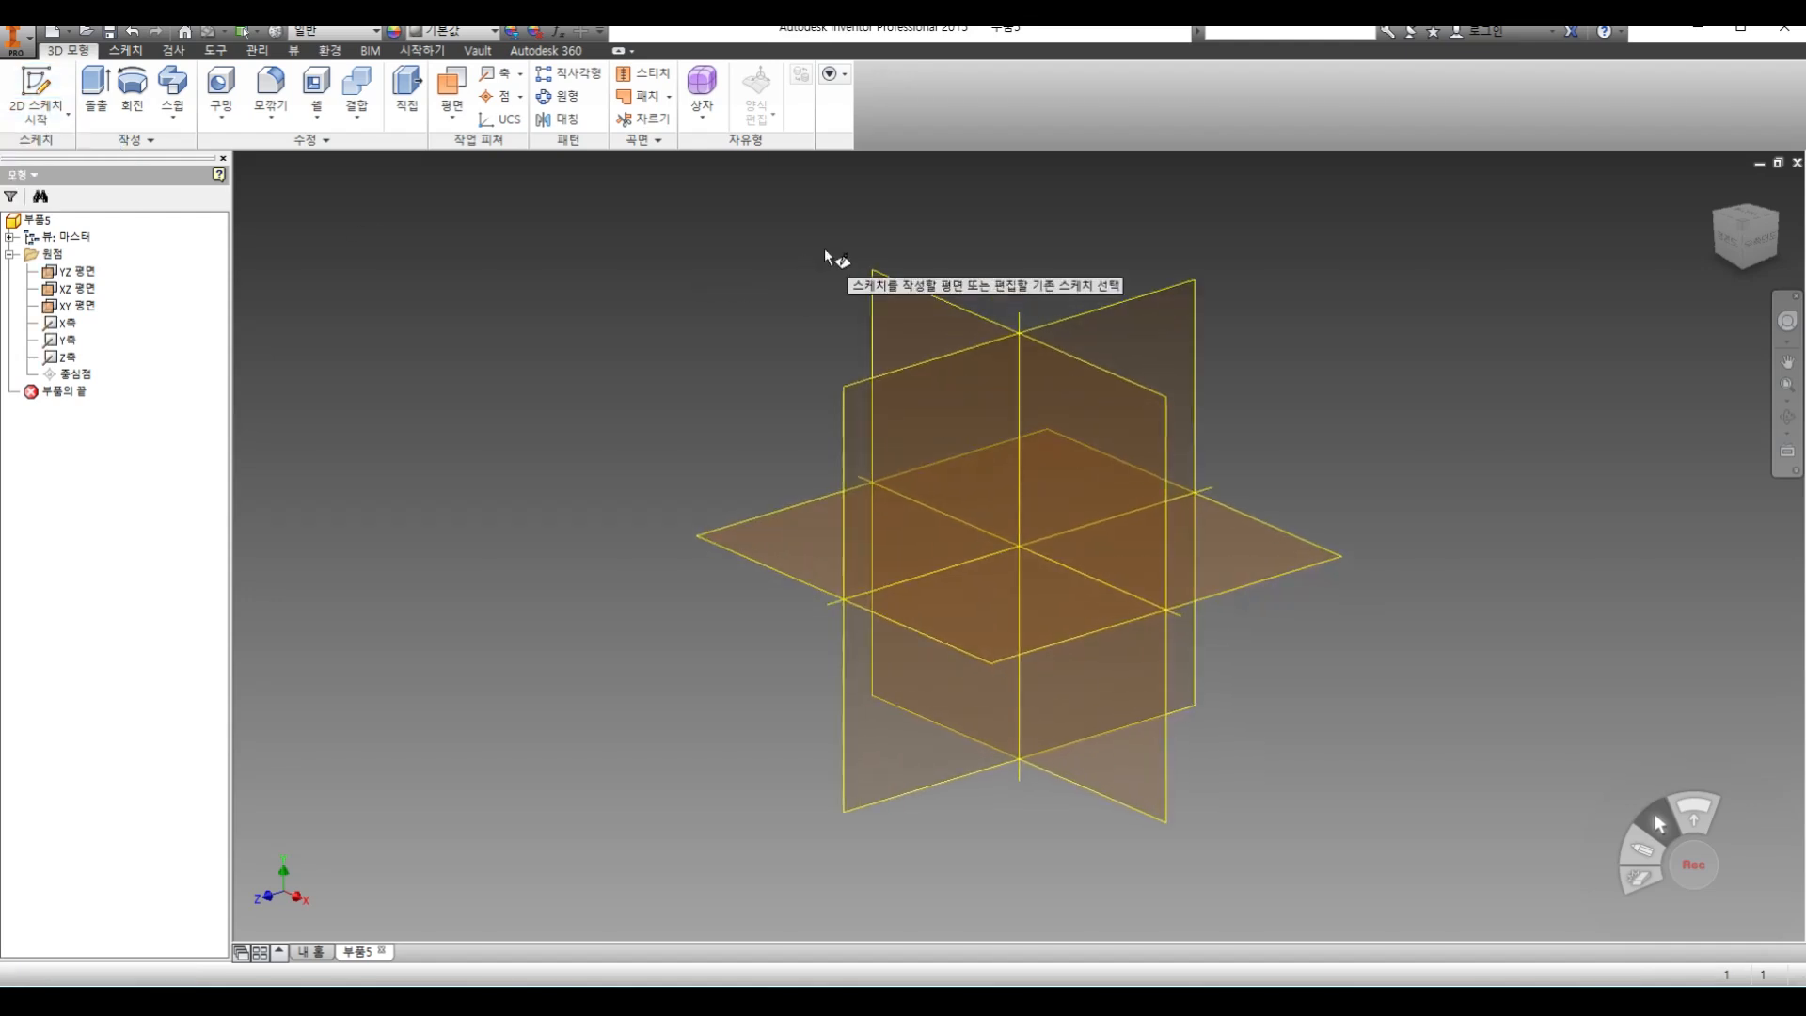
{"action": "left_click", "coordinate": [877, 283]}
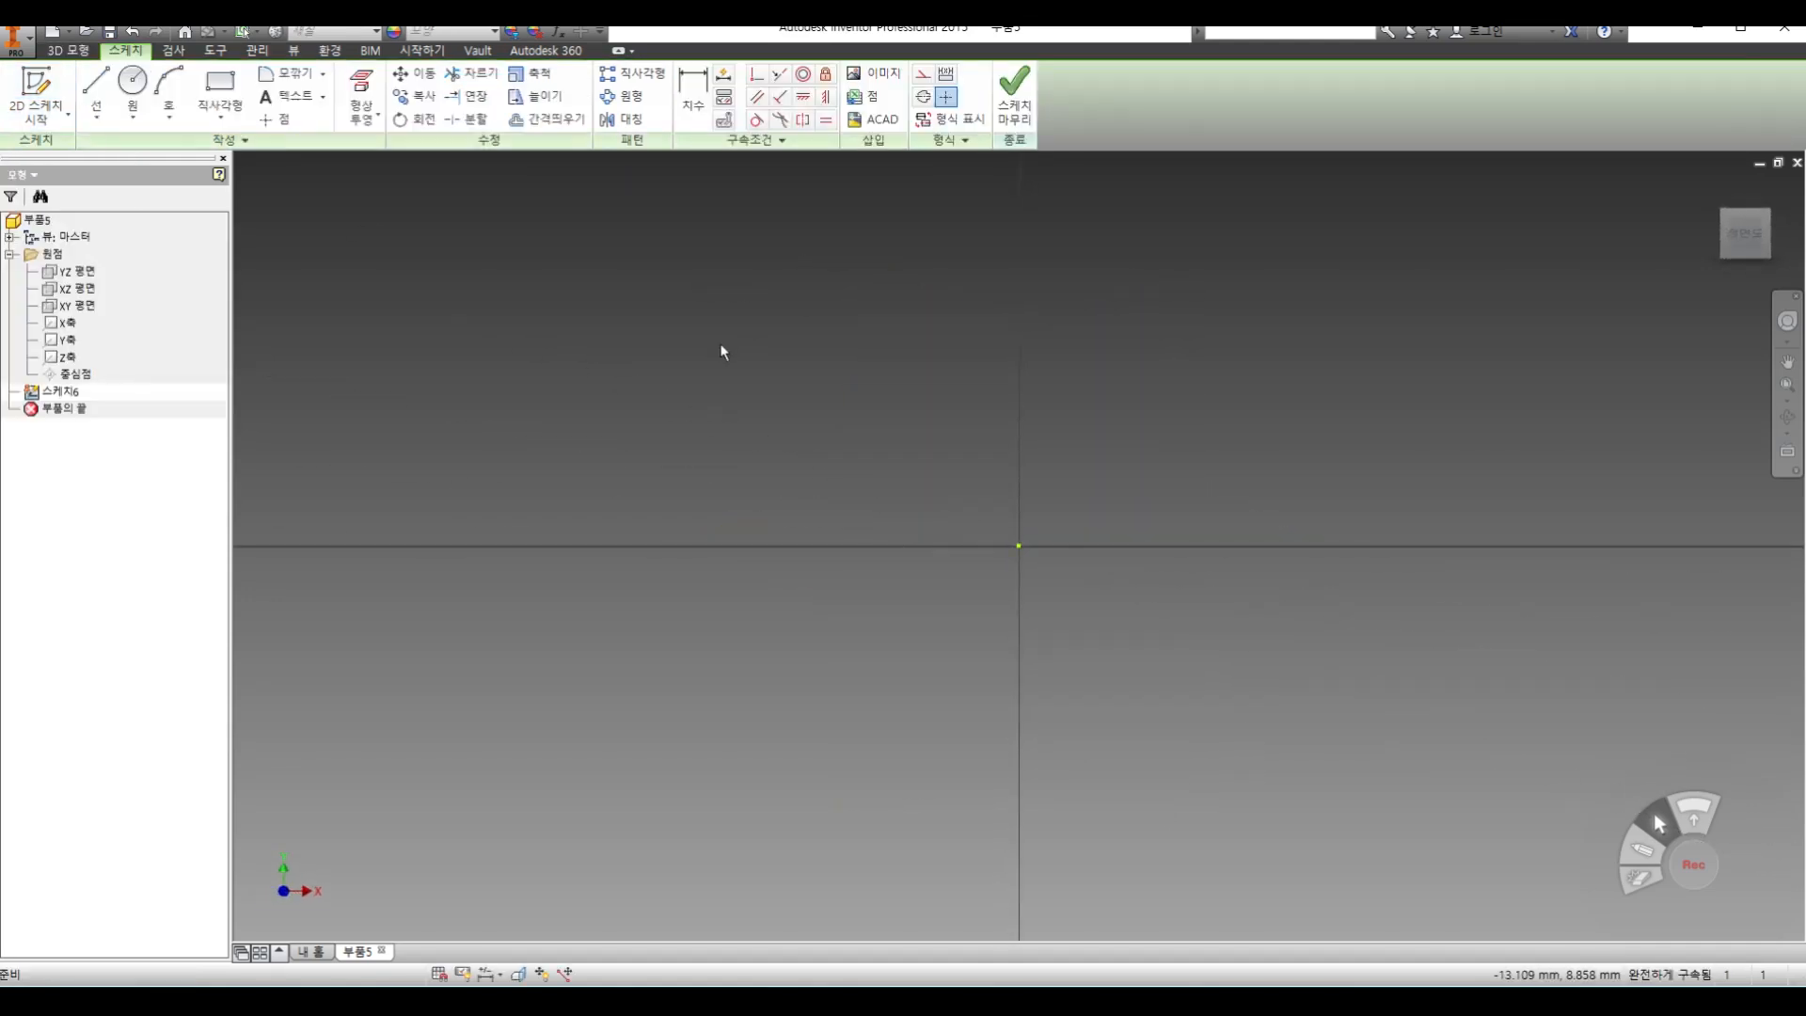
{"action": "left_click", "coordinate": [203, 94]}
{"action": "left_click", "coordinate": [499, 300]}
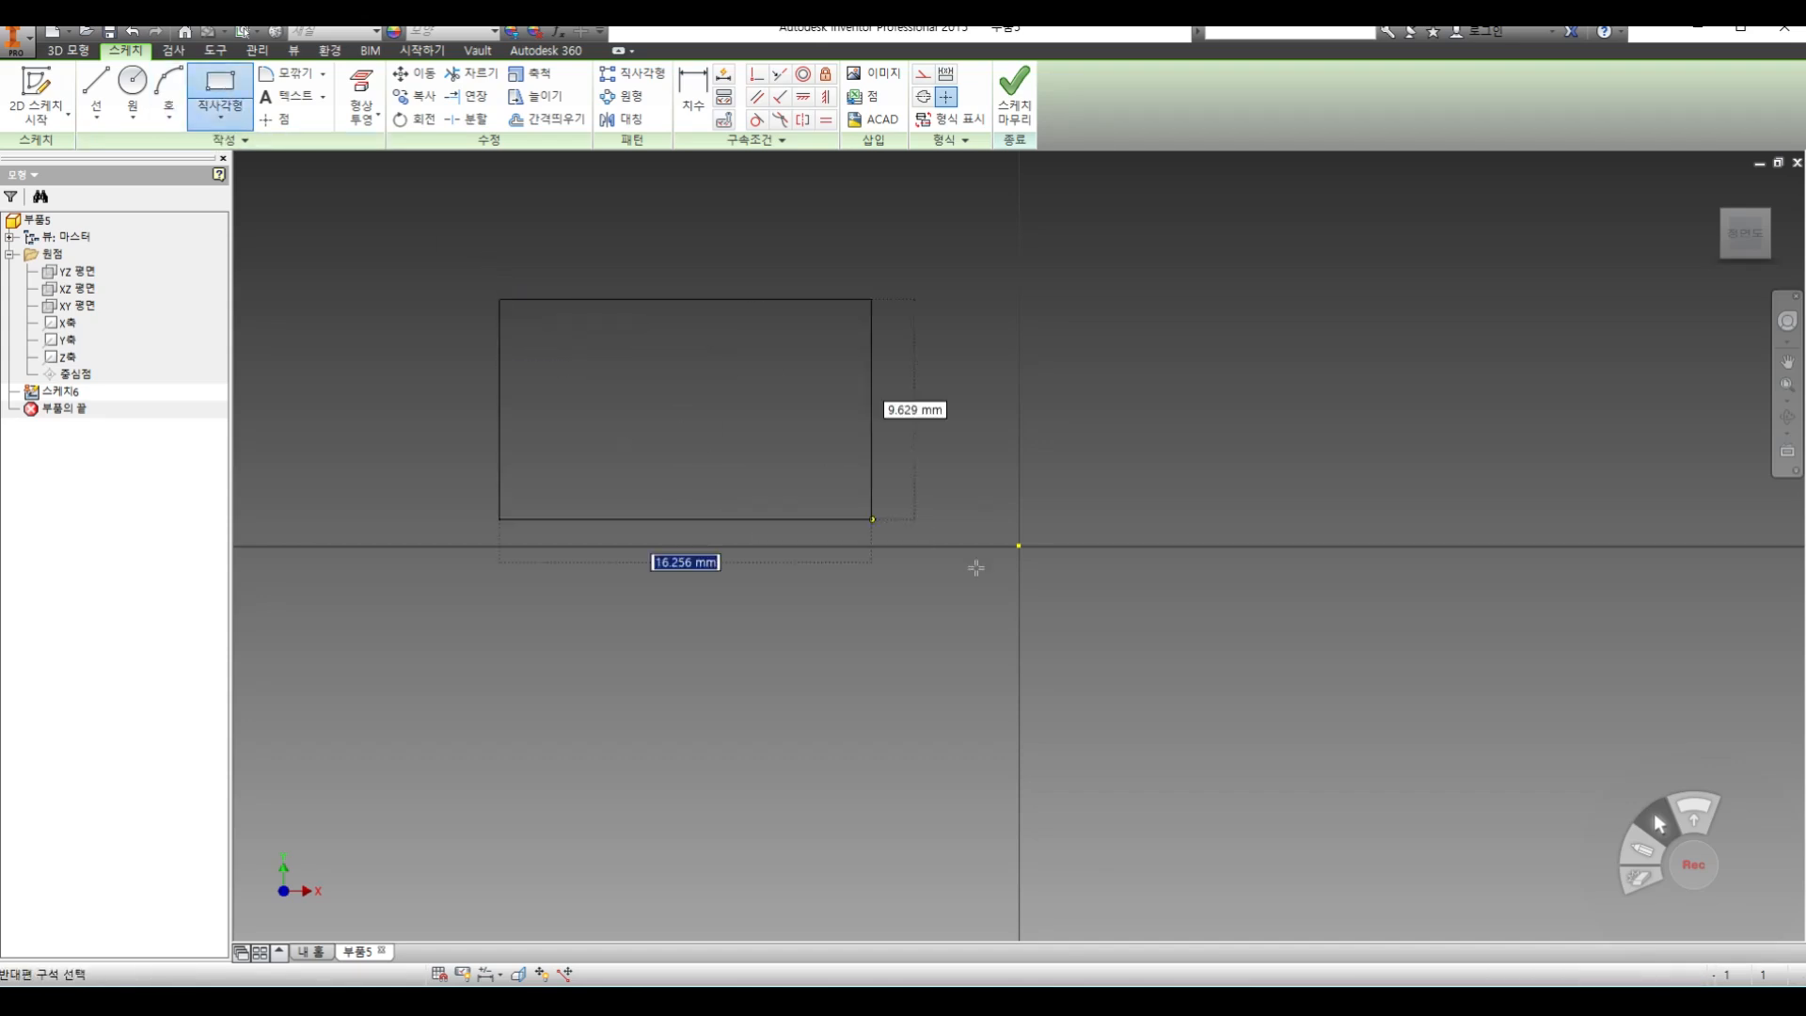
{"action": "left_click", "coordinate": [1221, 656]}
Draw a circle in the upper-left area of the rectangle and finish the sketch
{"action": "key", "text": "c"}
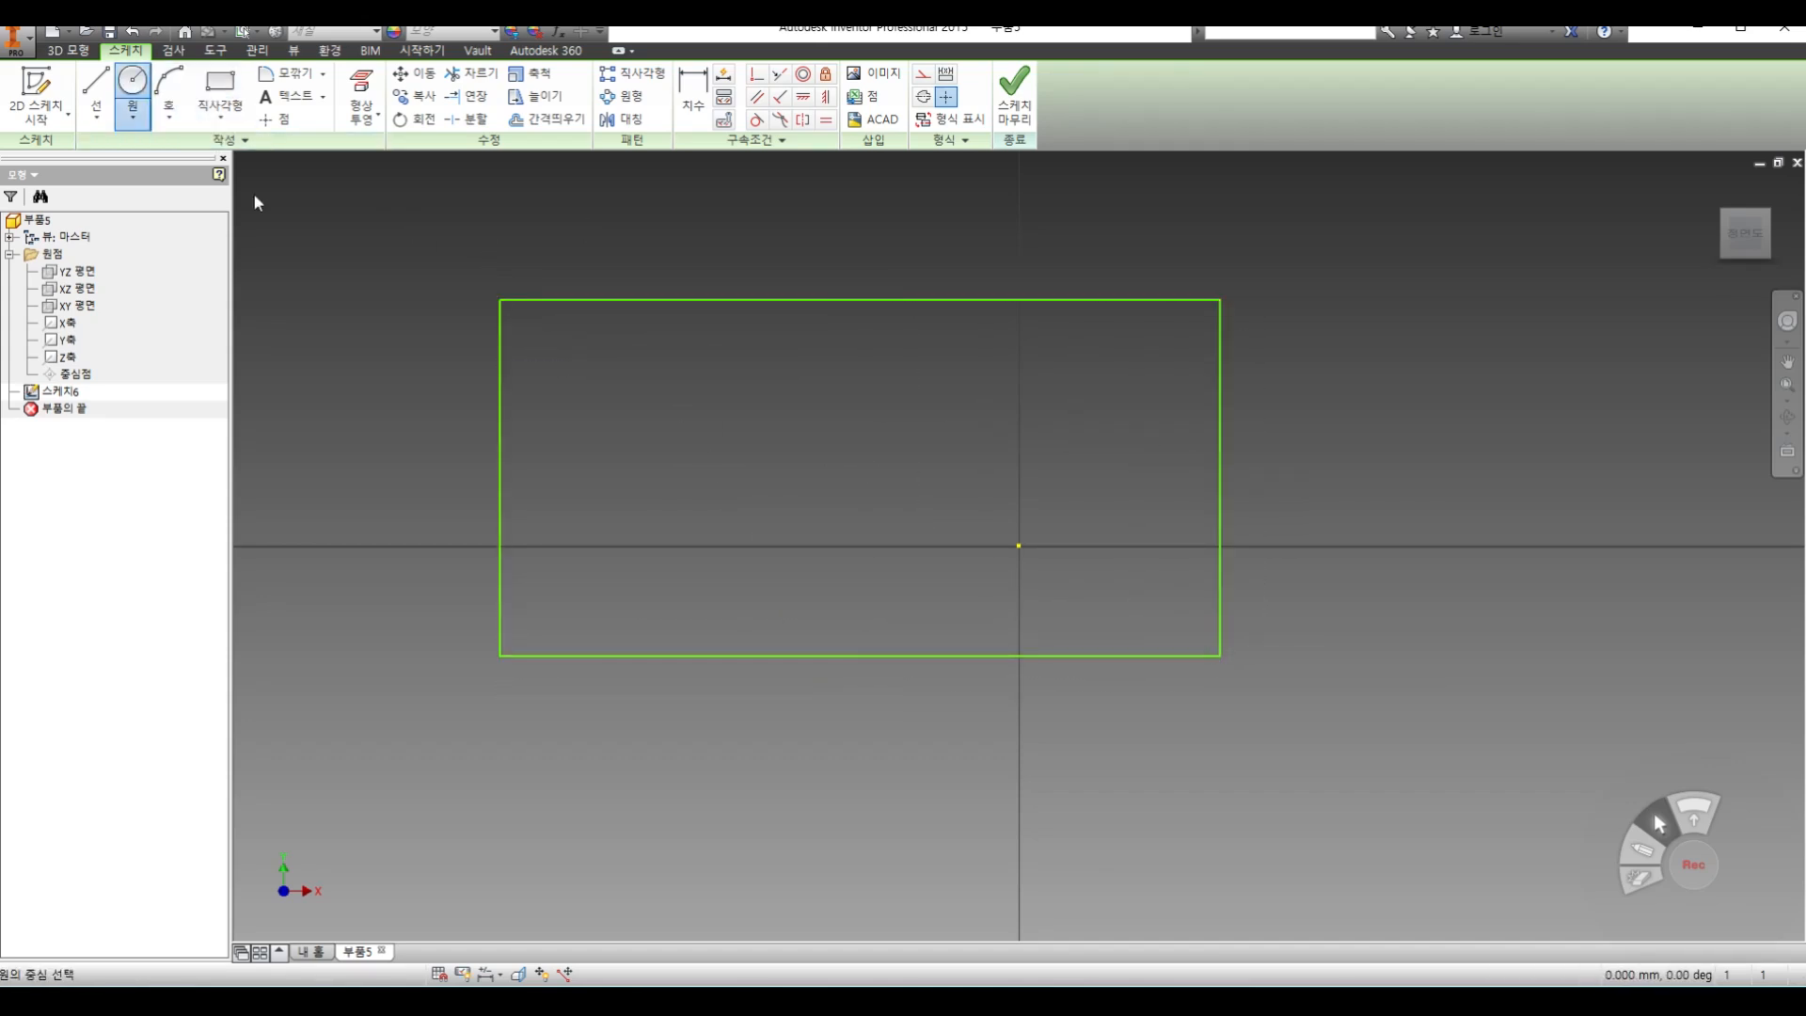
{"action": "left_click", "coordinate": [677, 434]}
{"action": "left_click", "coordinate": [735, 480]}
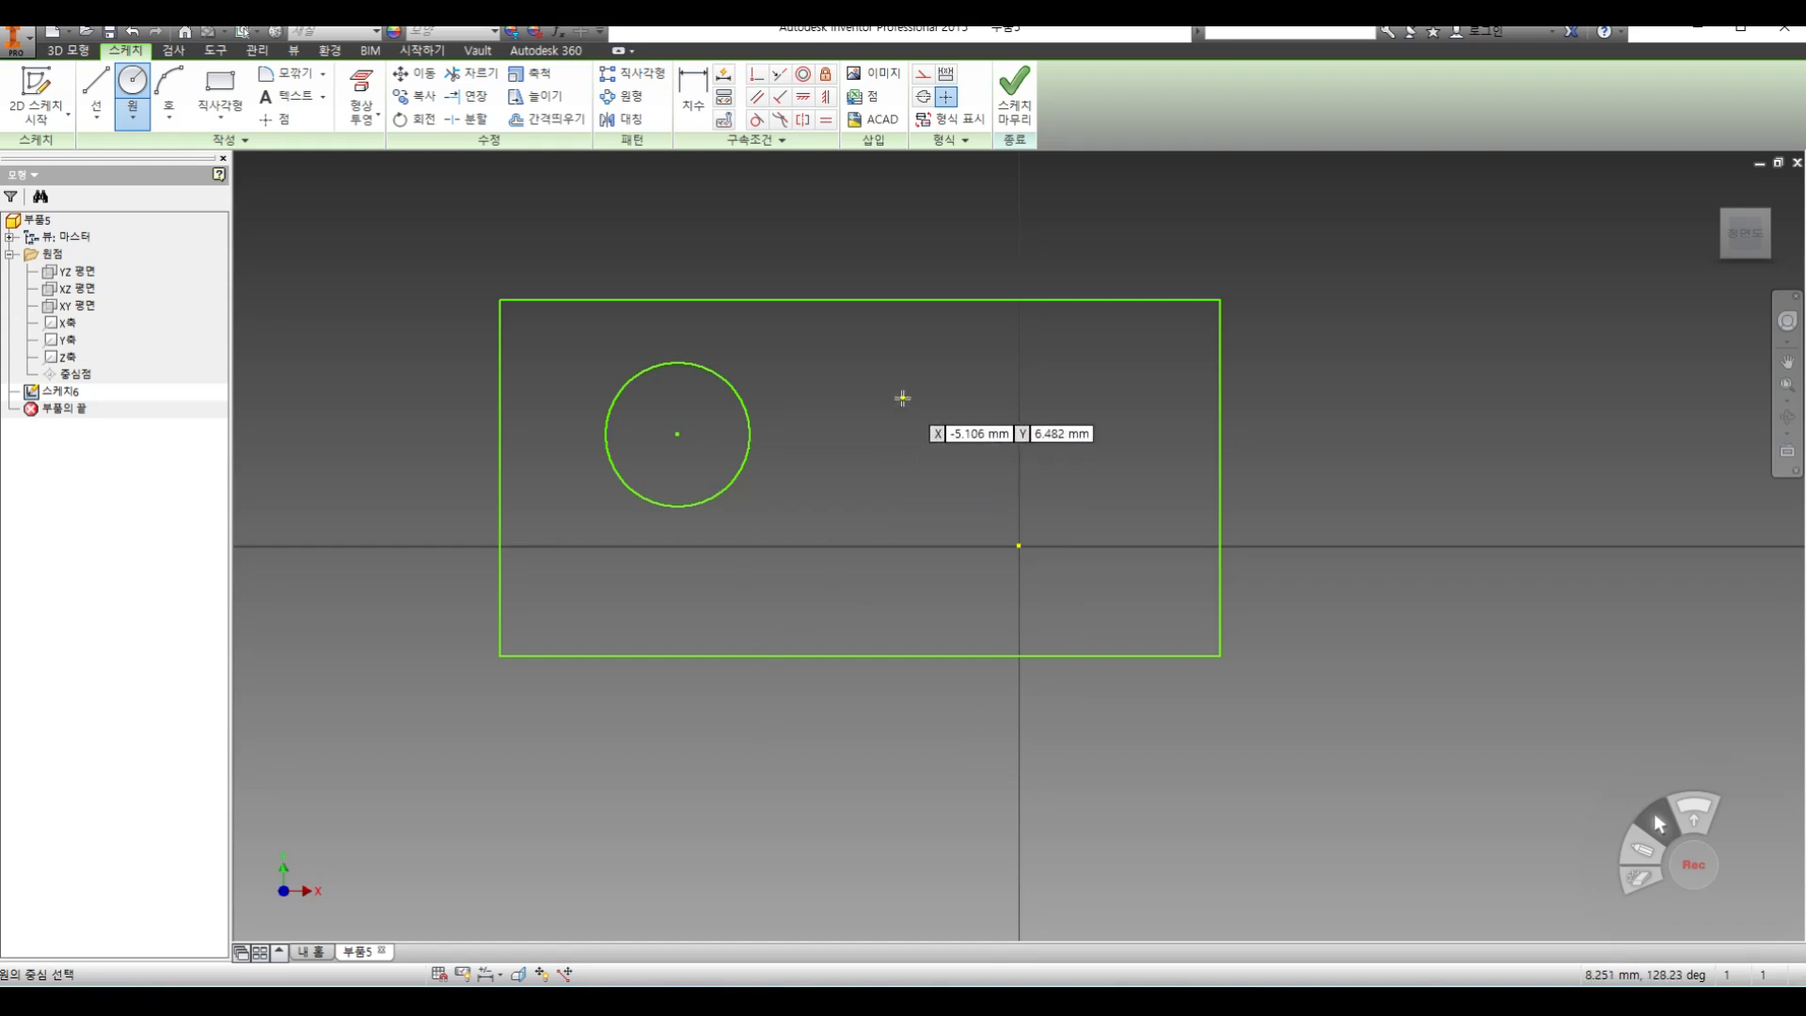
{"action": "left_click", "coordinate": [1018, 106]}
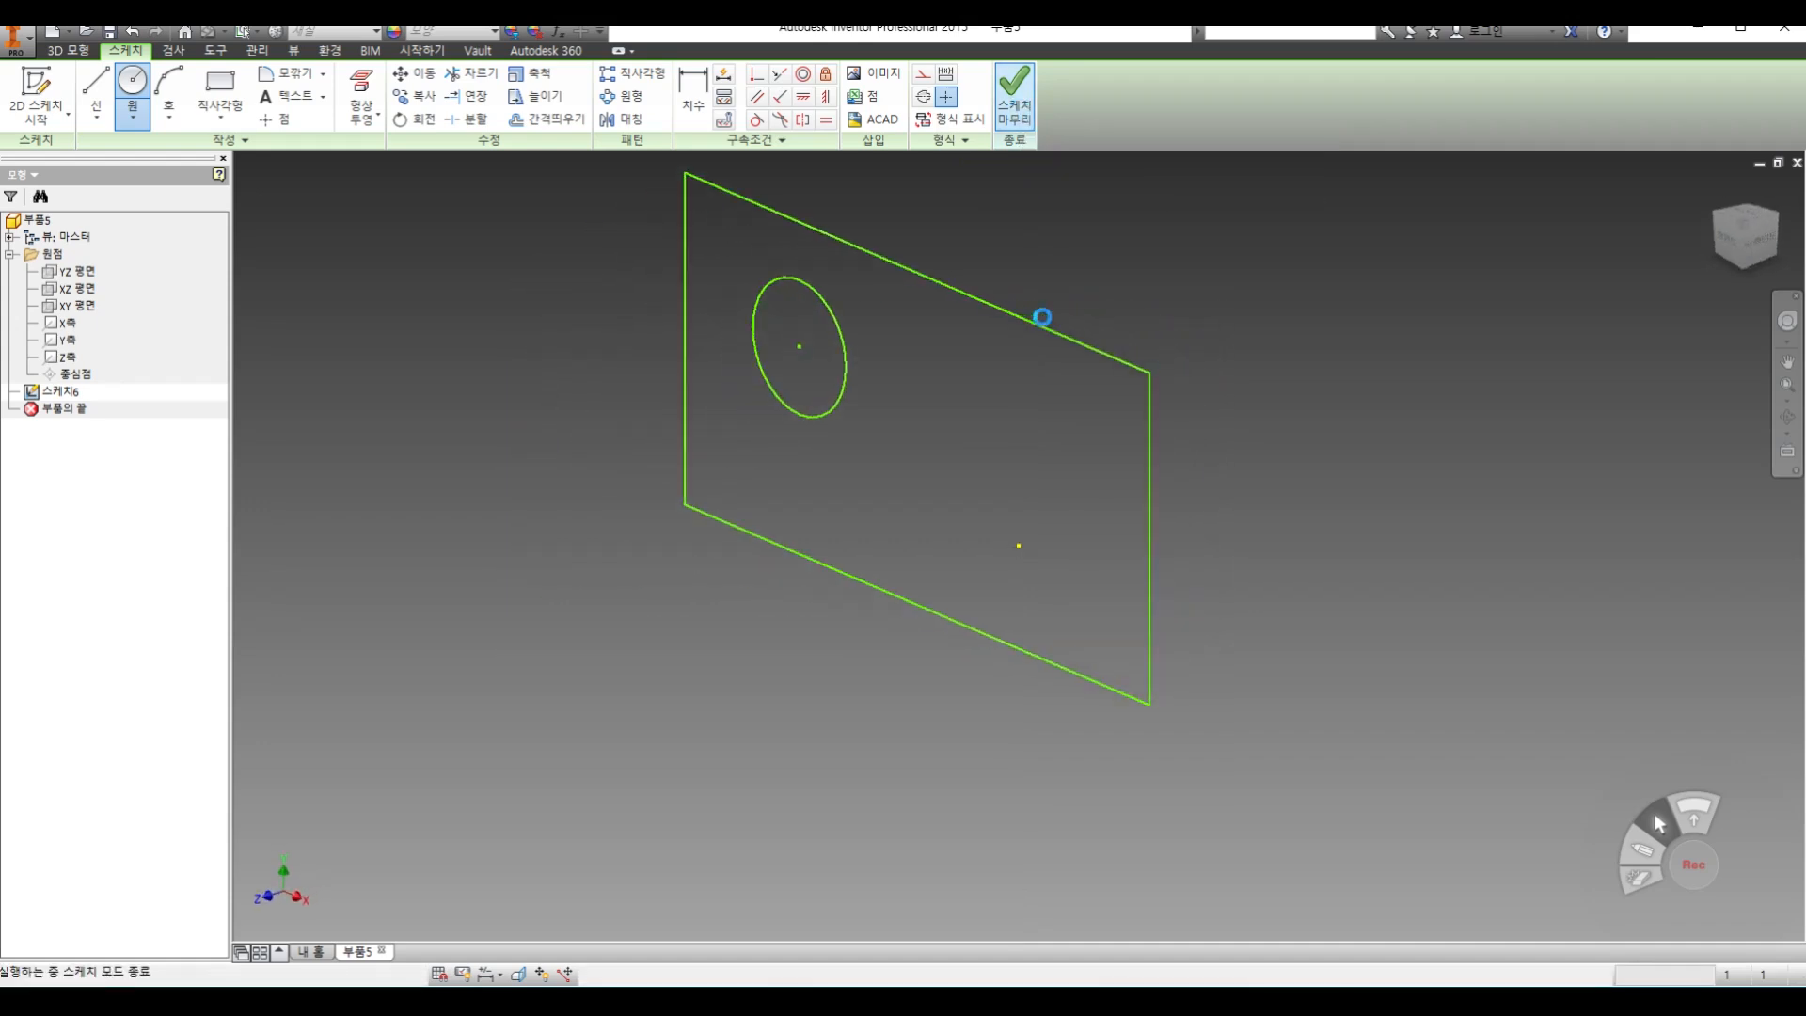
Extrude the rectangular region around the circle by 10 mm, leaving the circle as a through hole
{"action": "left_click", "coordinate": [95, 89]}
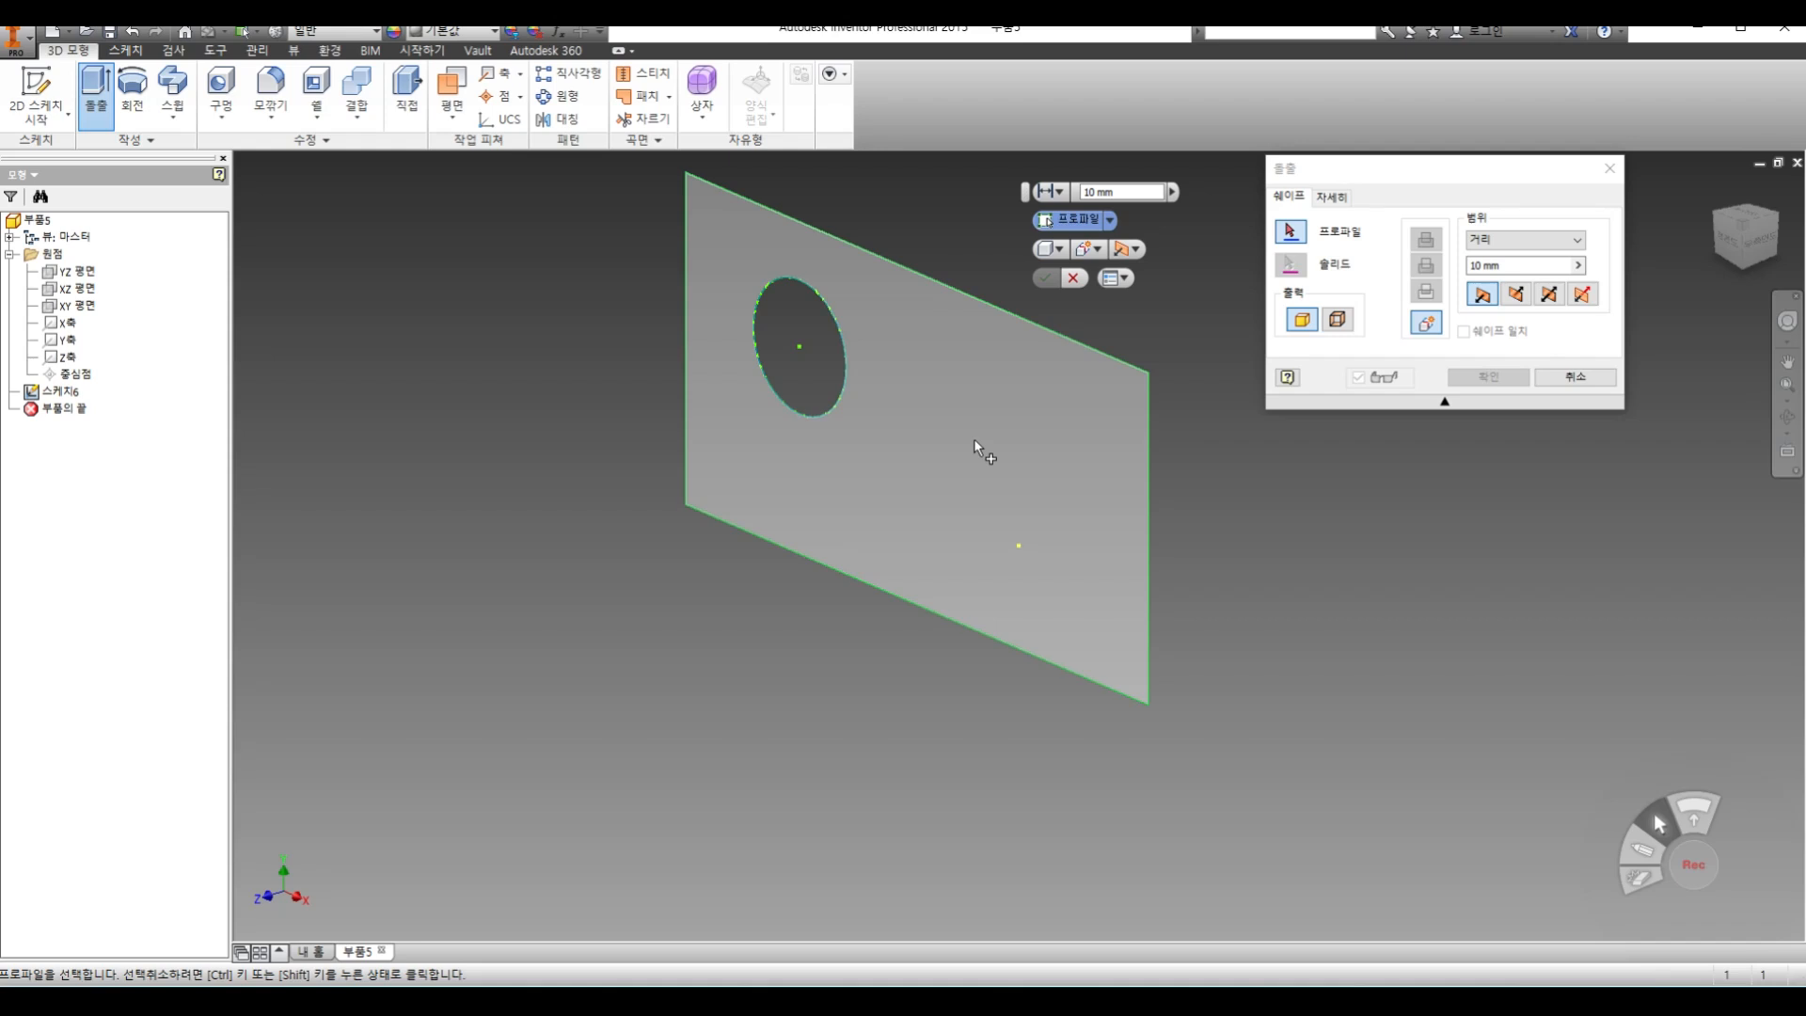
{"action": "left_click", "coordinate": [809, 375]}
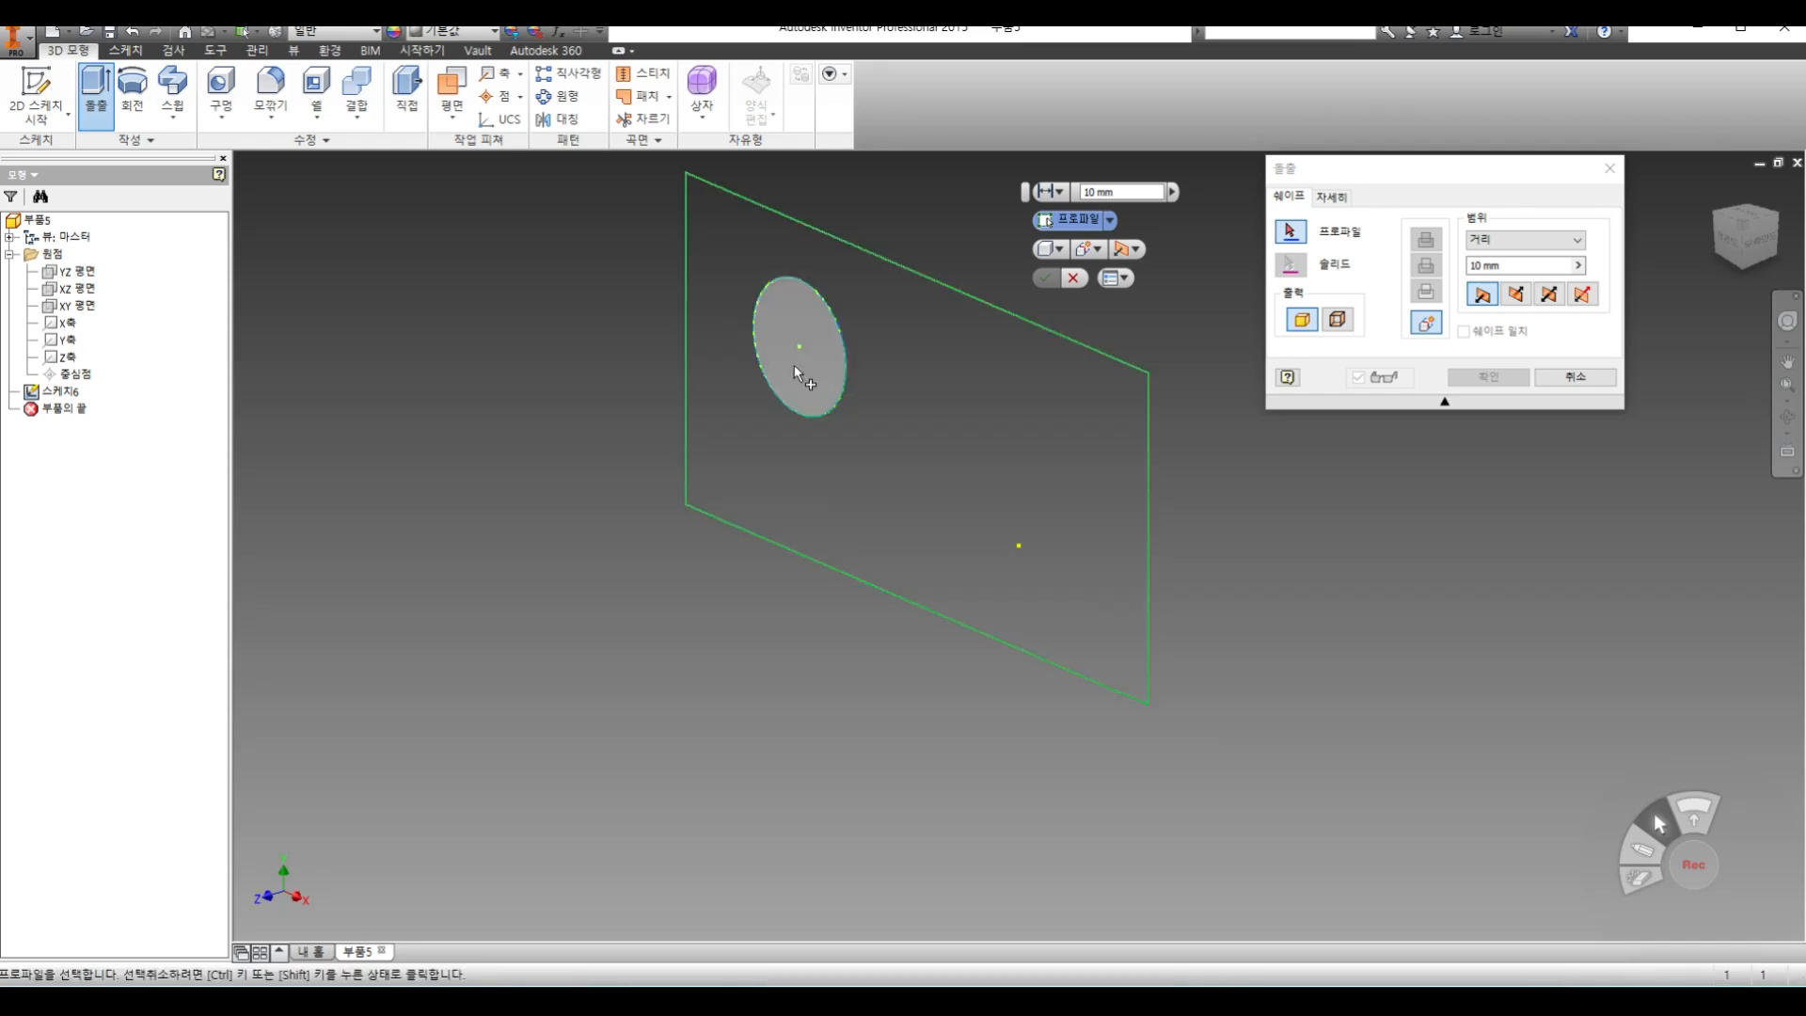
{"action": "left_click", "coordinate": [907, 416]}
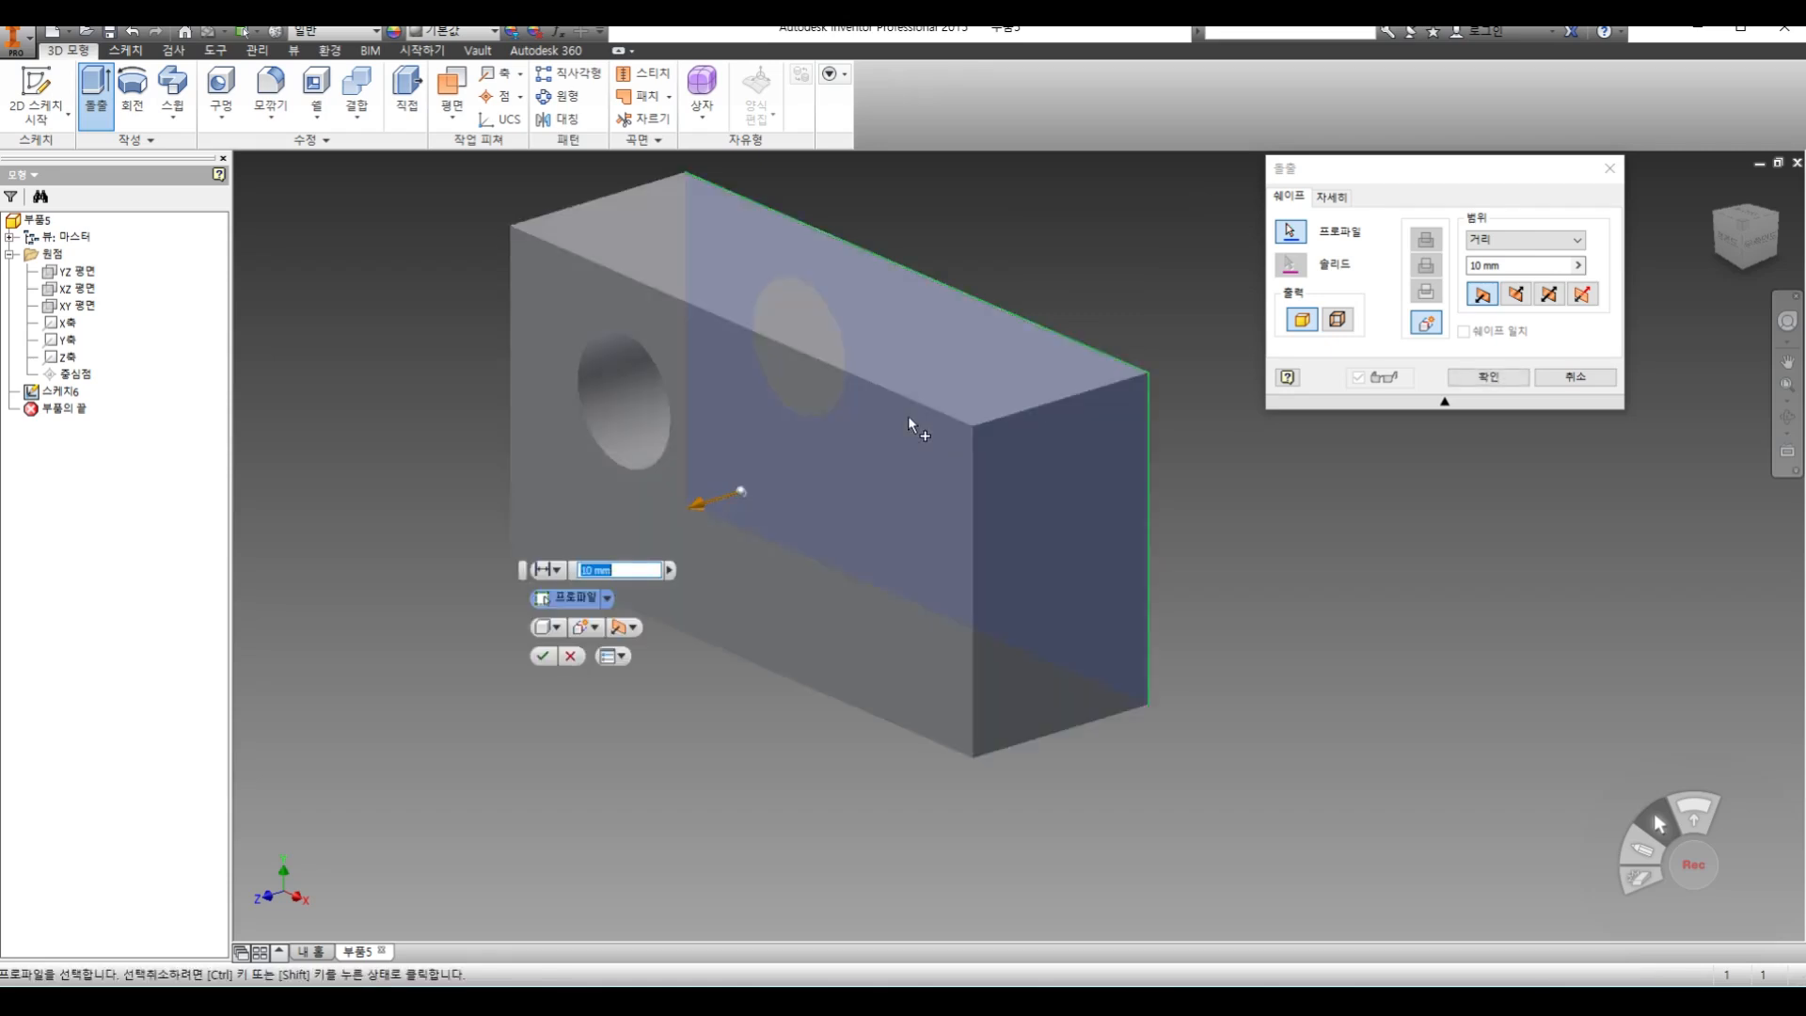
{"action": "left_click", "coordinate": [1488, 378]}
{"action": "middle_click_drag", "start_coordinate": [961, 755], "coordinate": [1077, 833]}
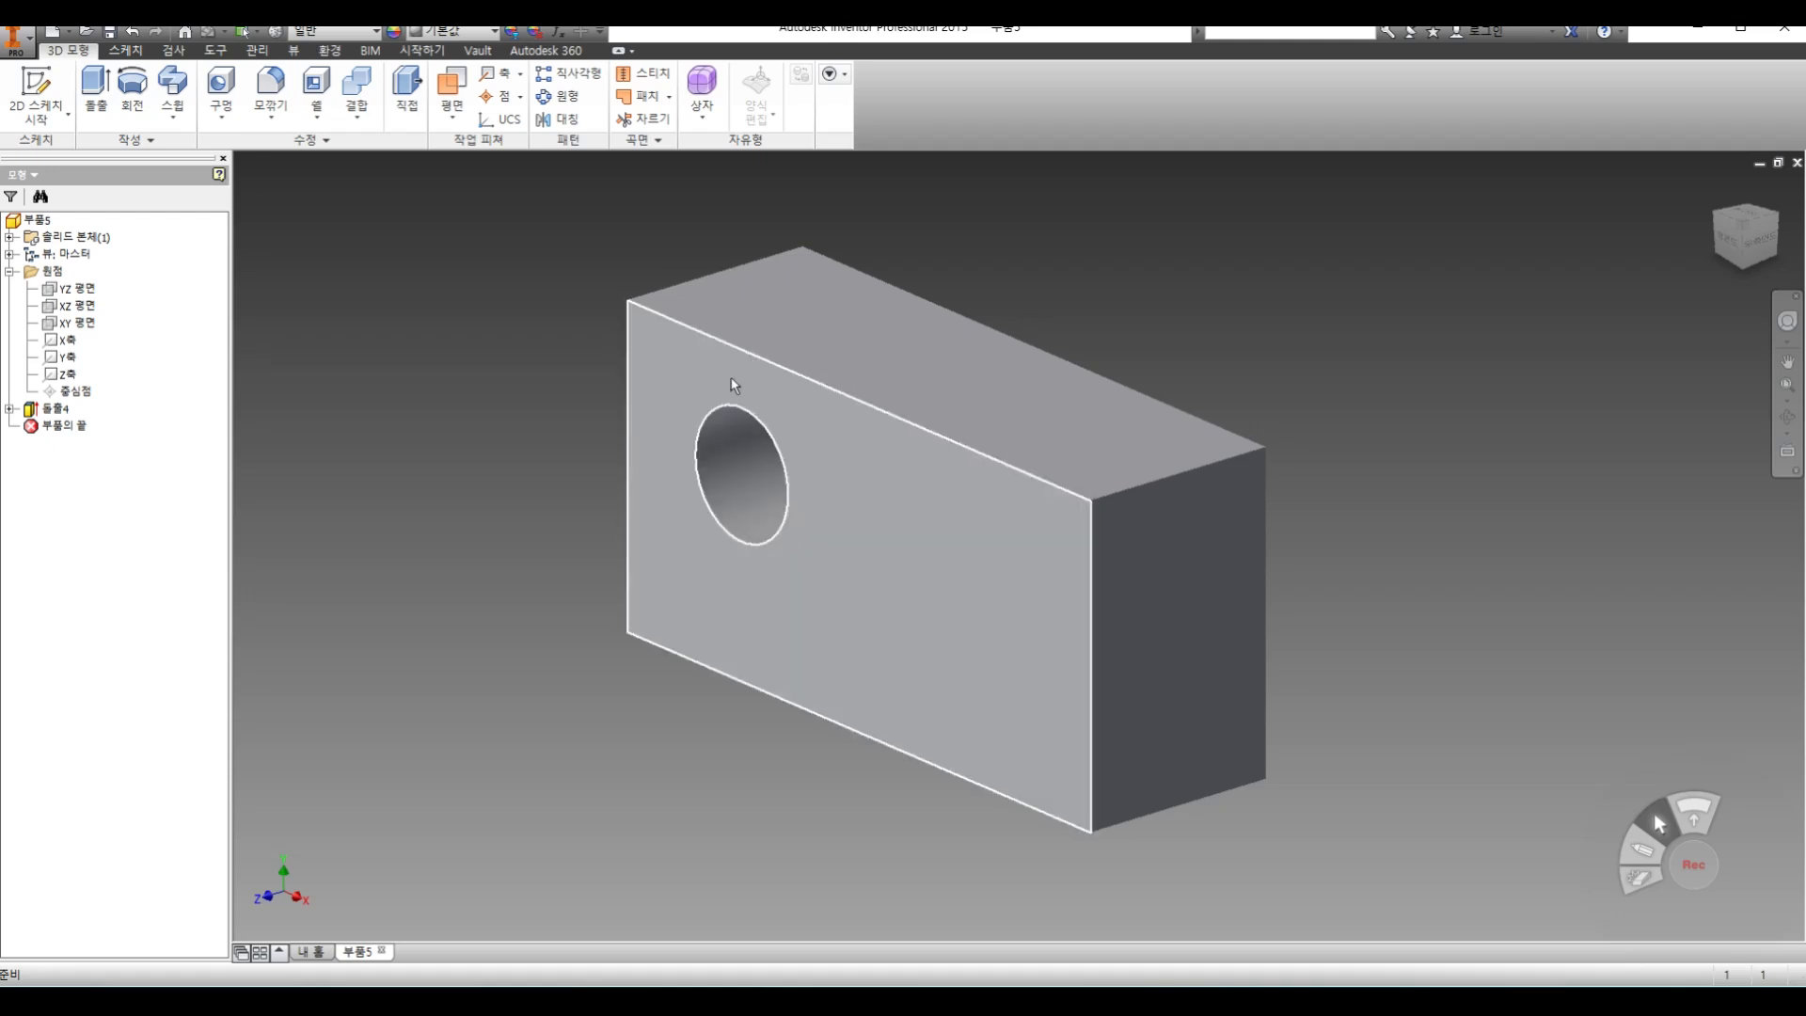
Open the block's extrusion for editing and preview the reversed, symmetric and asymmetric directions
{"action": "double_click", "coordinate": [53, 409]}
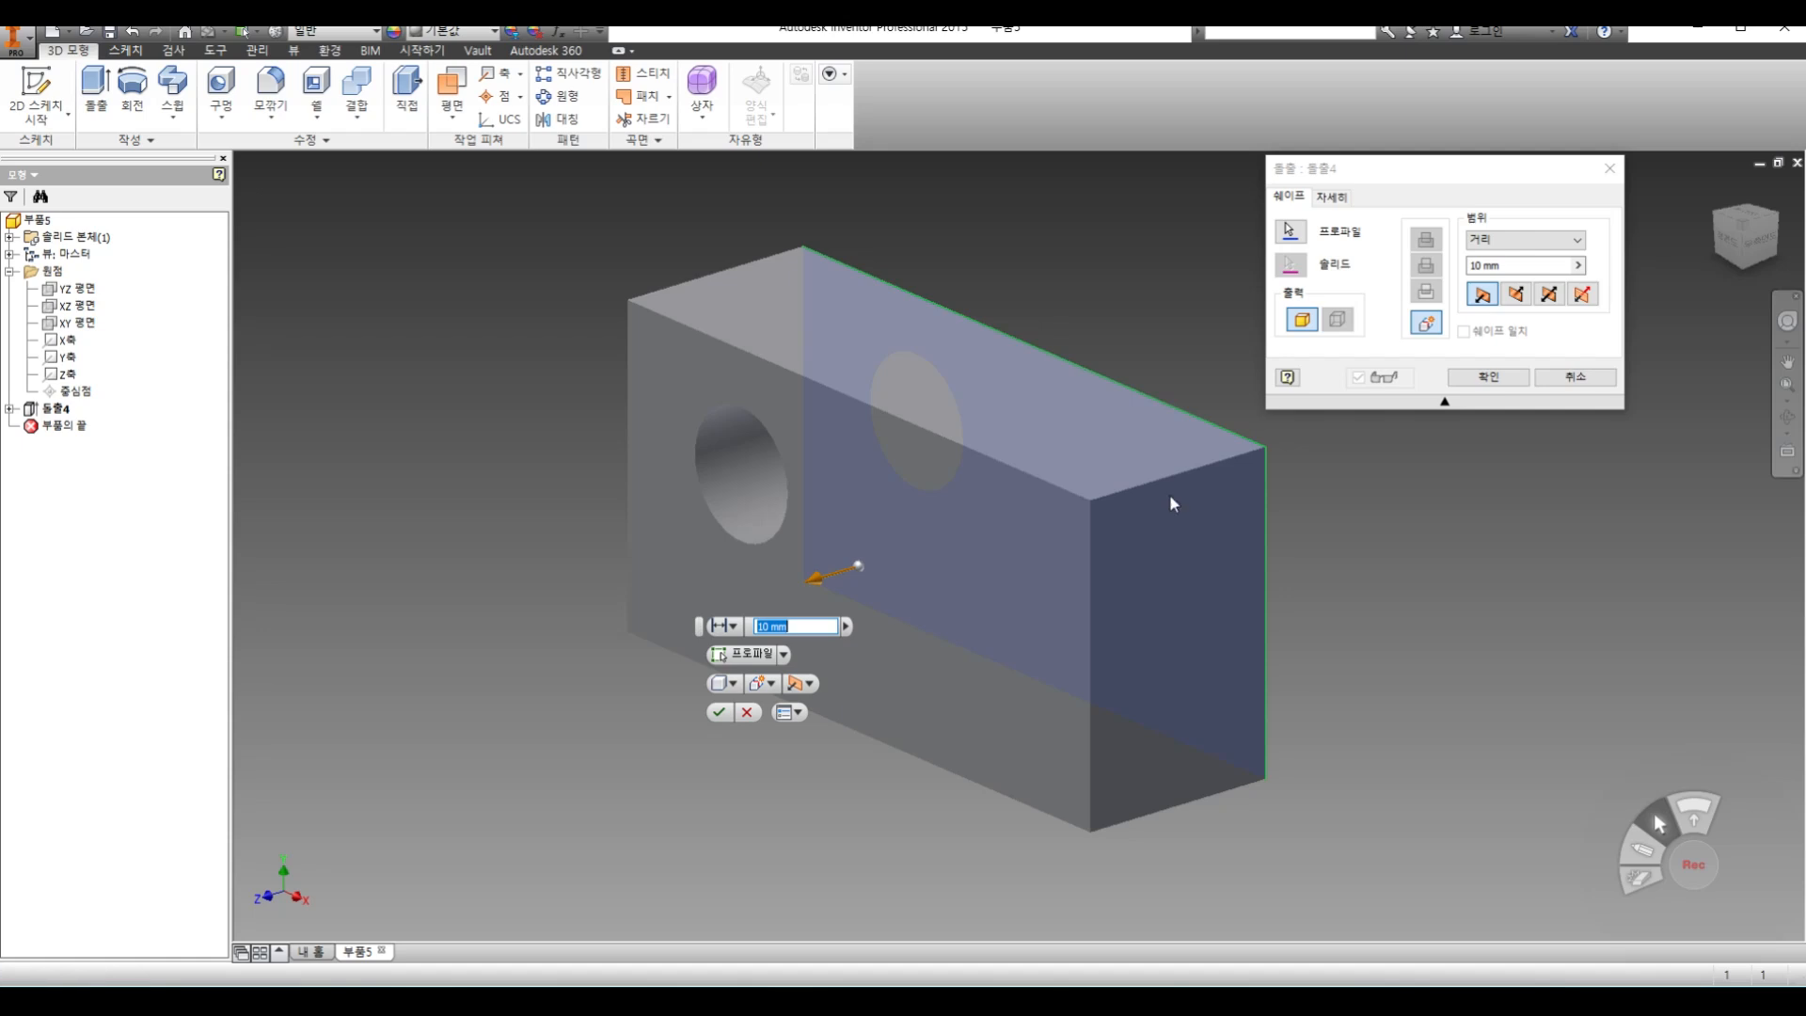
{"action": "left_click_drag", "start_coordinate": [1513, 269], "coordinate": [1283, 251]}
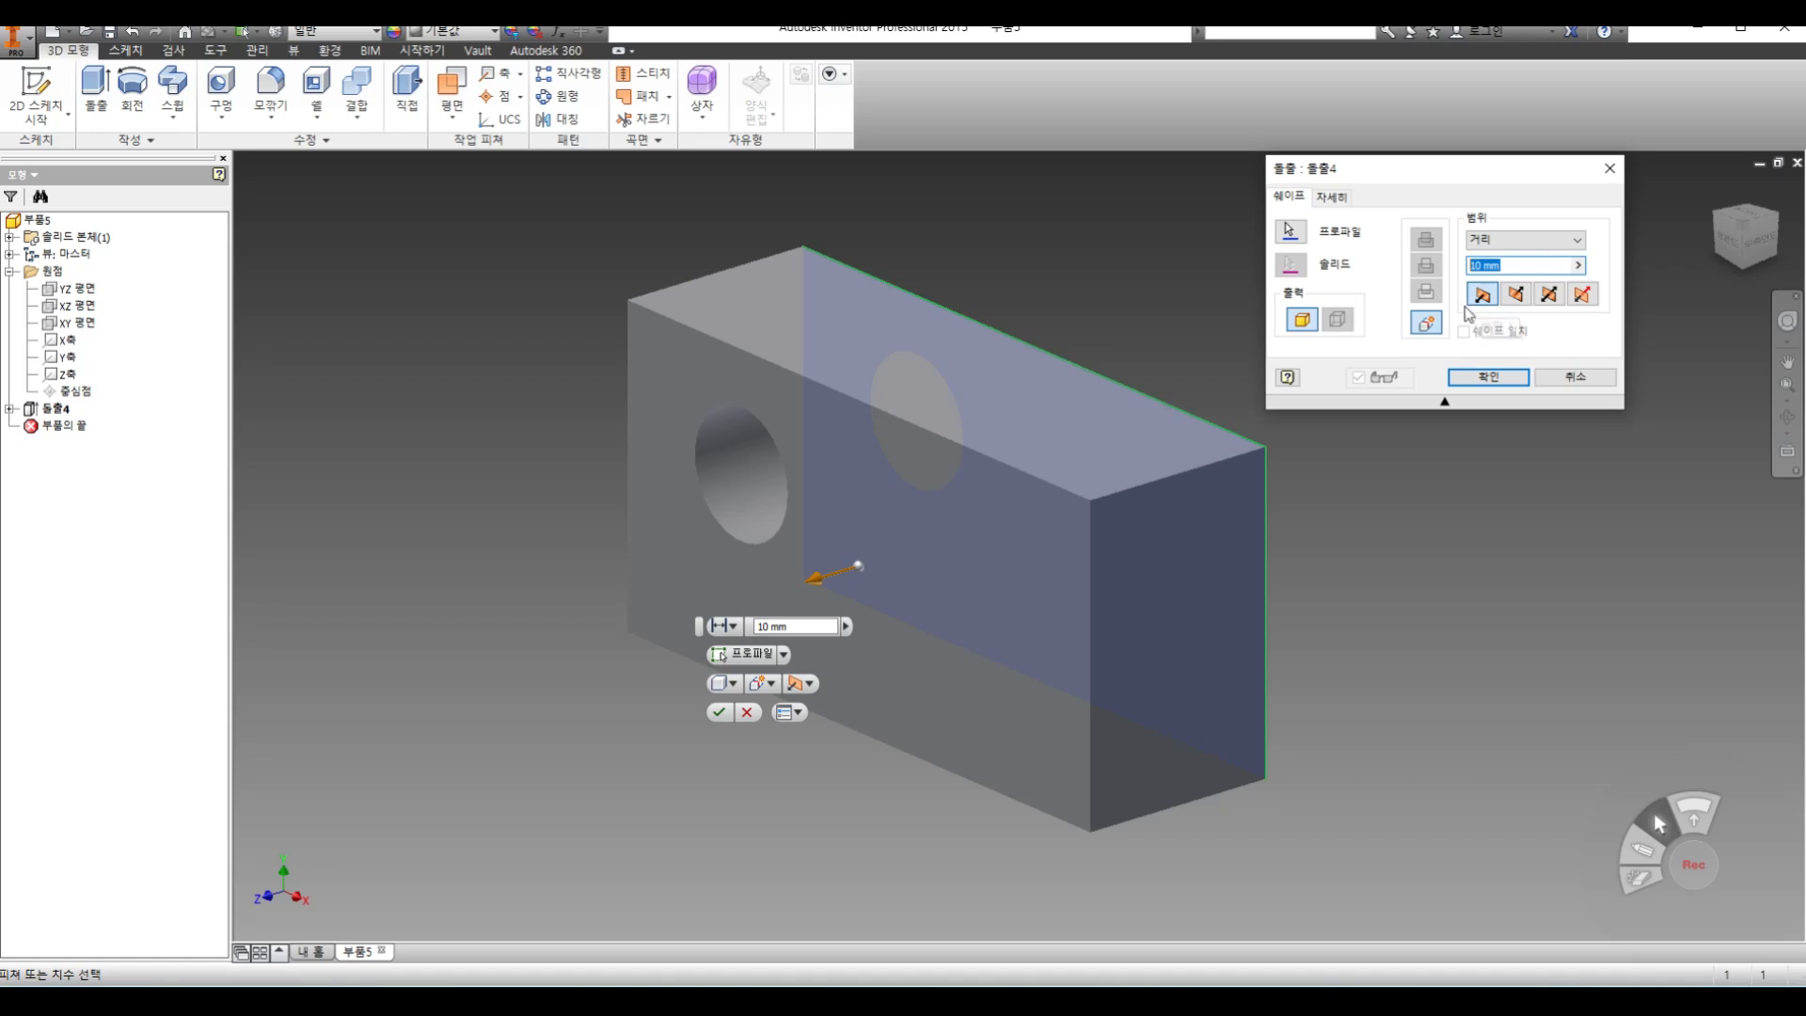
{"action": "left_click", "coordinate": [1518, 295]}
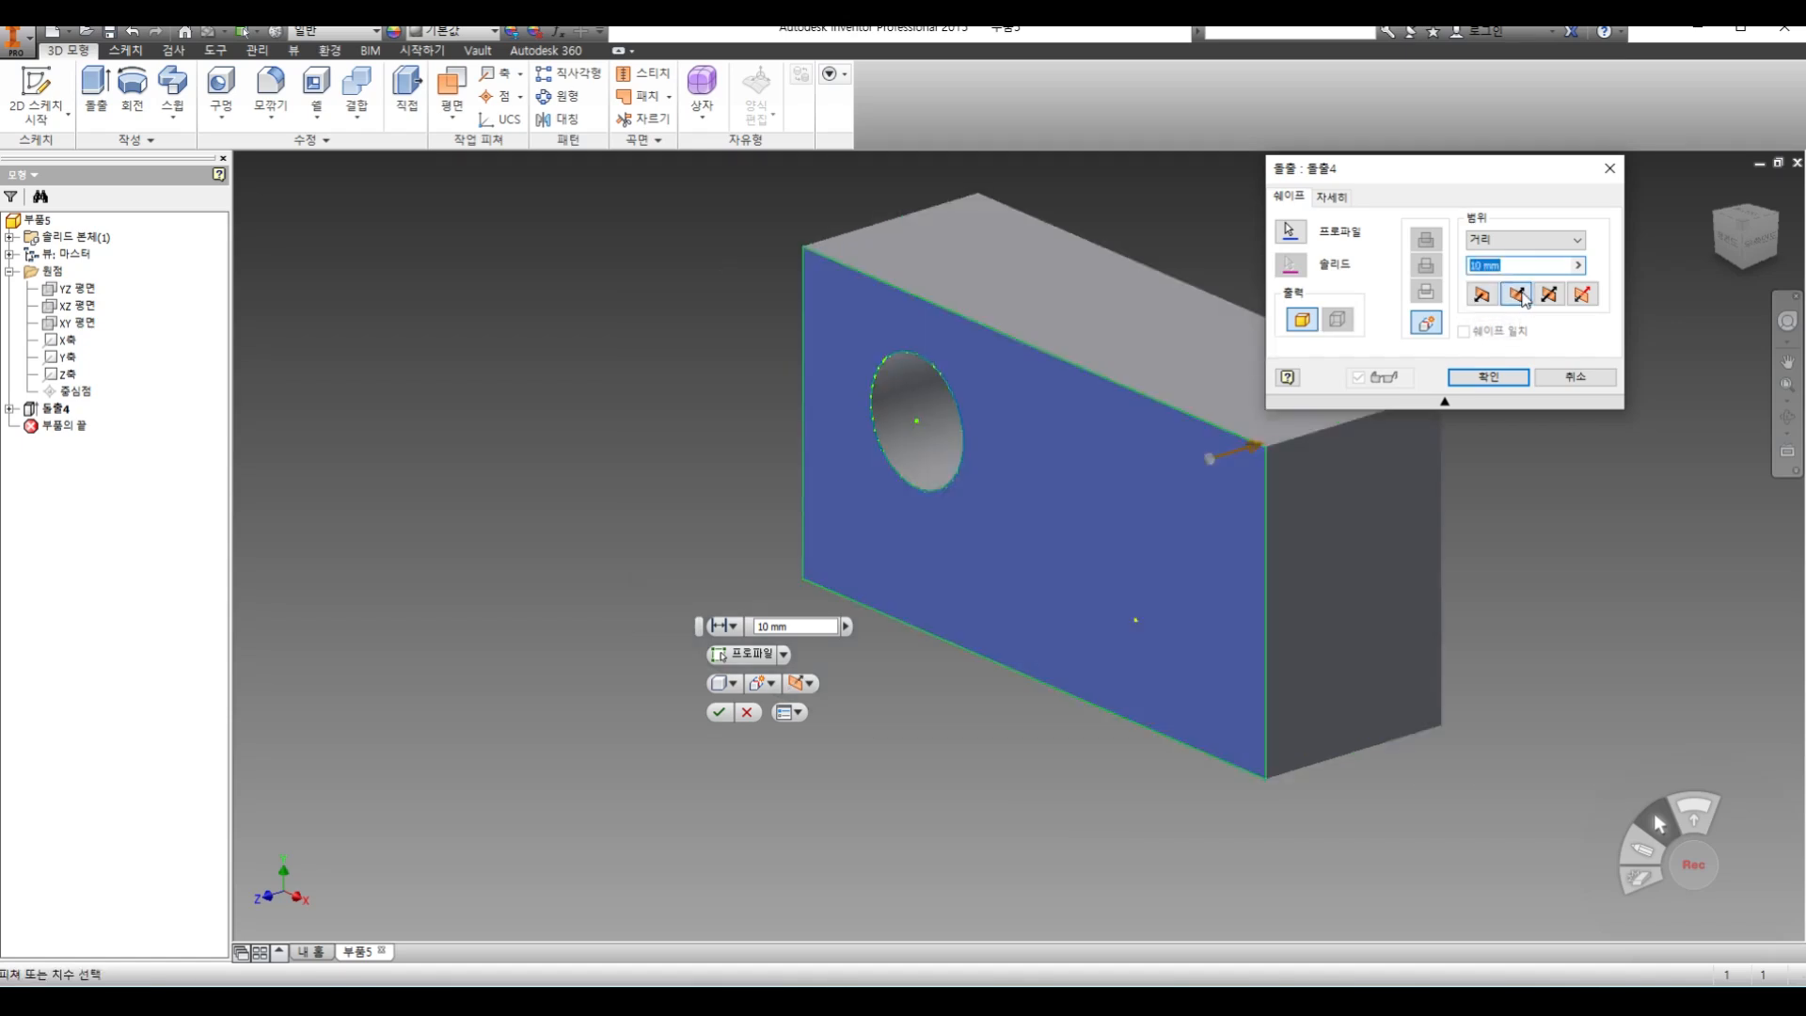
{"action": "left_click", "coordinate": [1550, 294]}
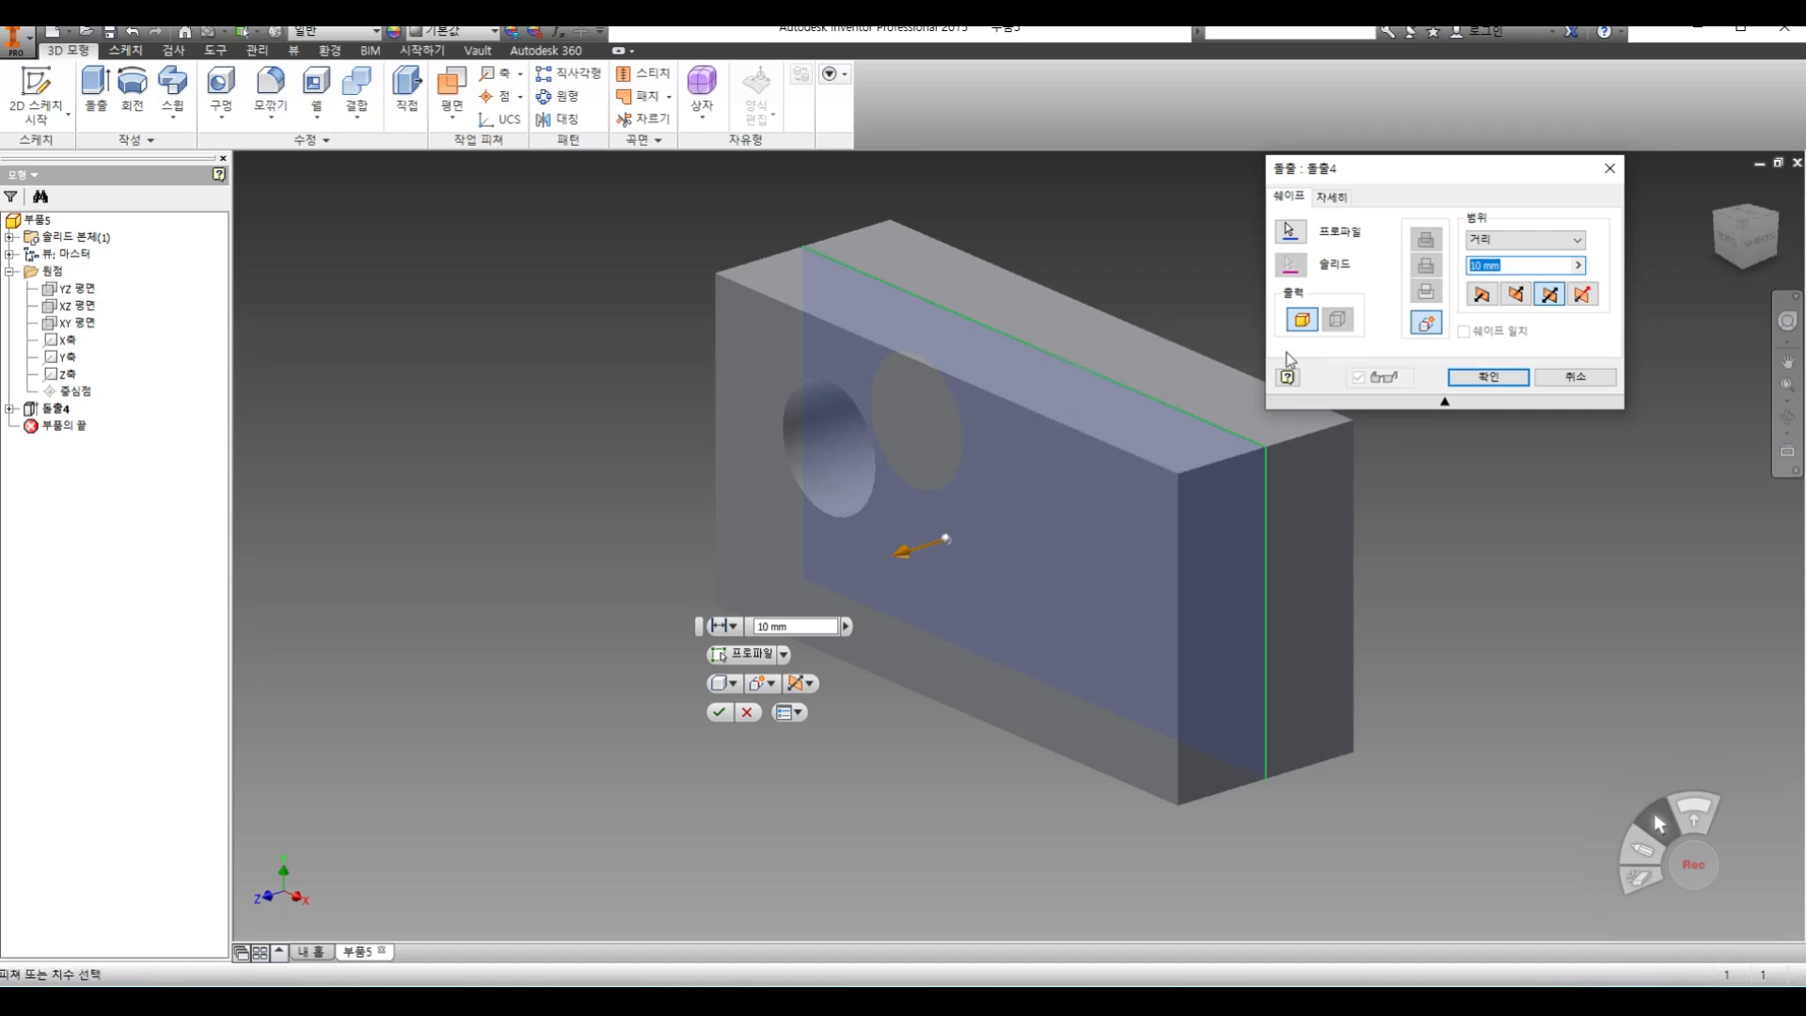
{"action": "left_click", "coordinate": [1582, 296]}
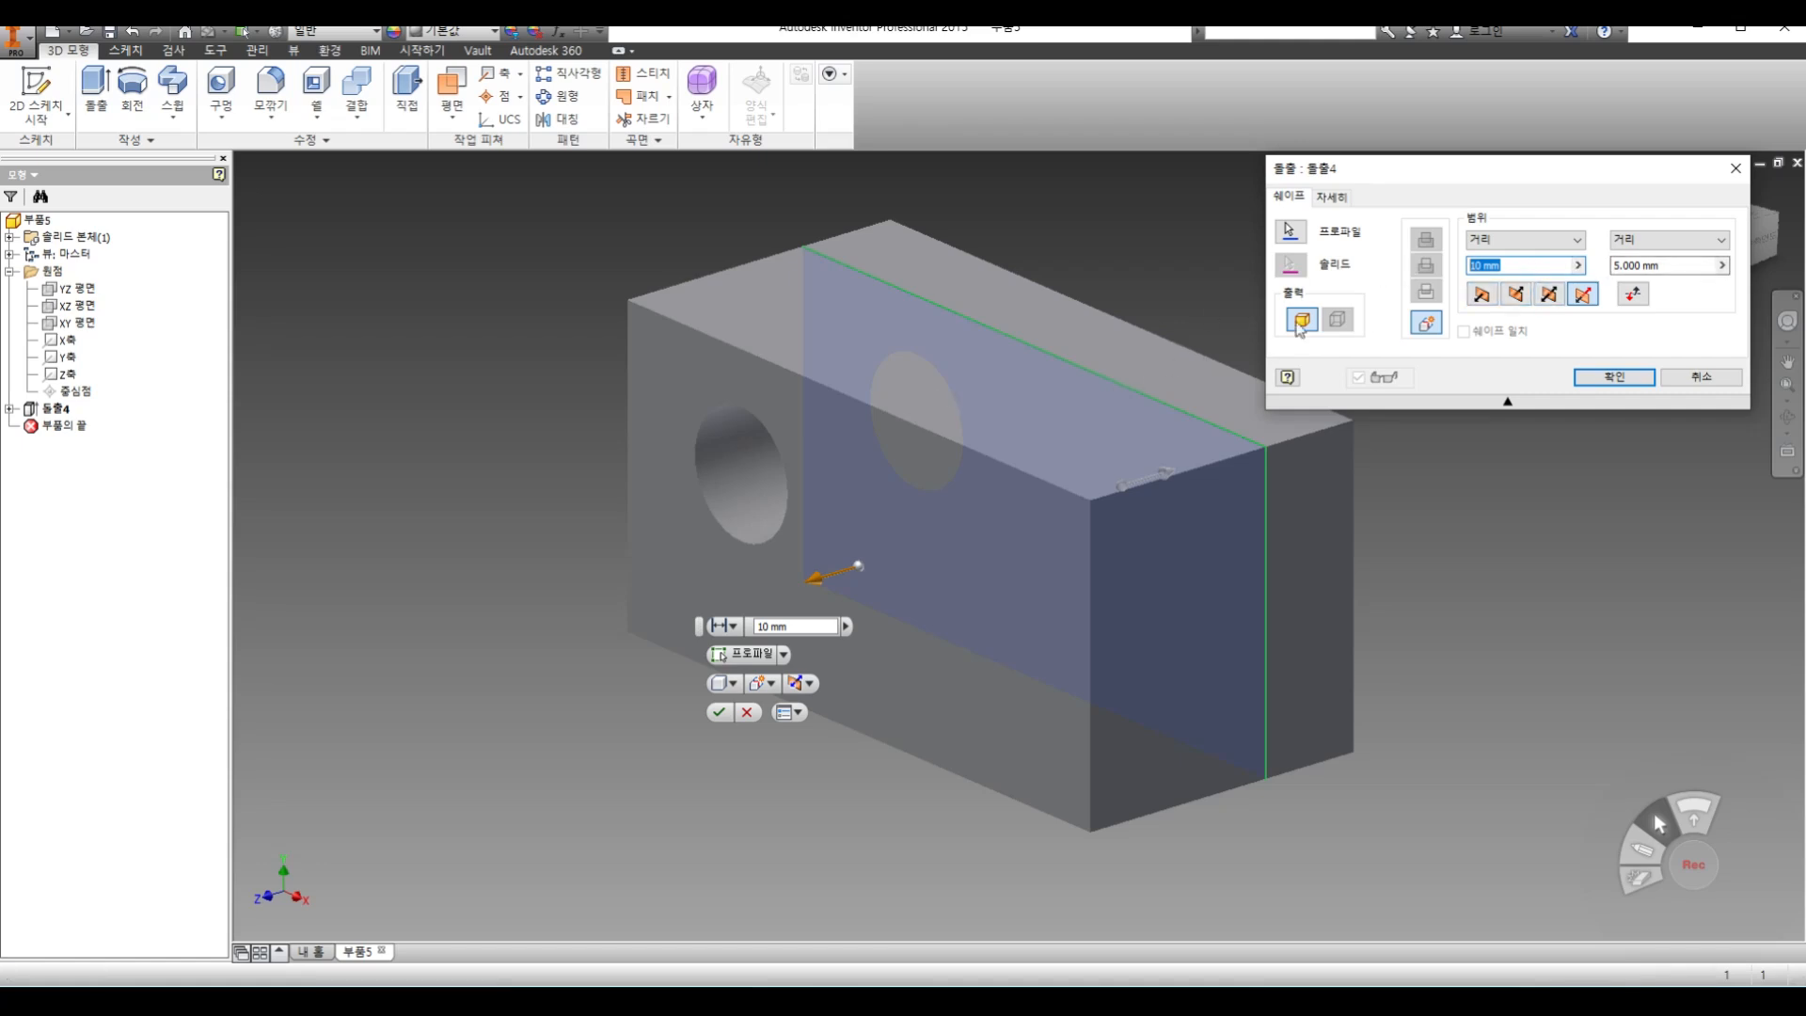
{"action": "left_click_drag", "start_coordinate": [1665, 266], "coordinate": [1503, 264]}
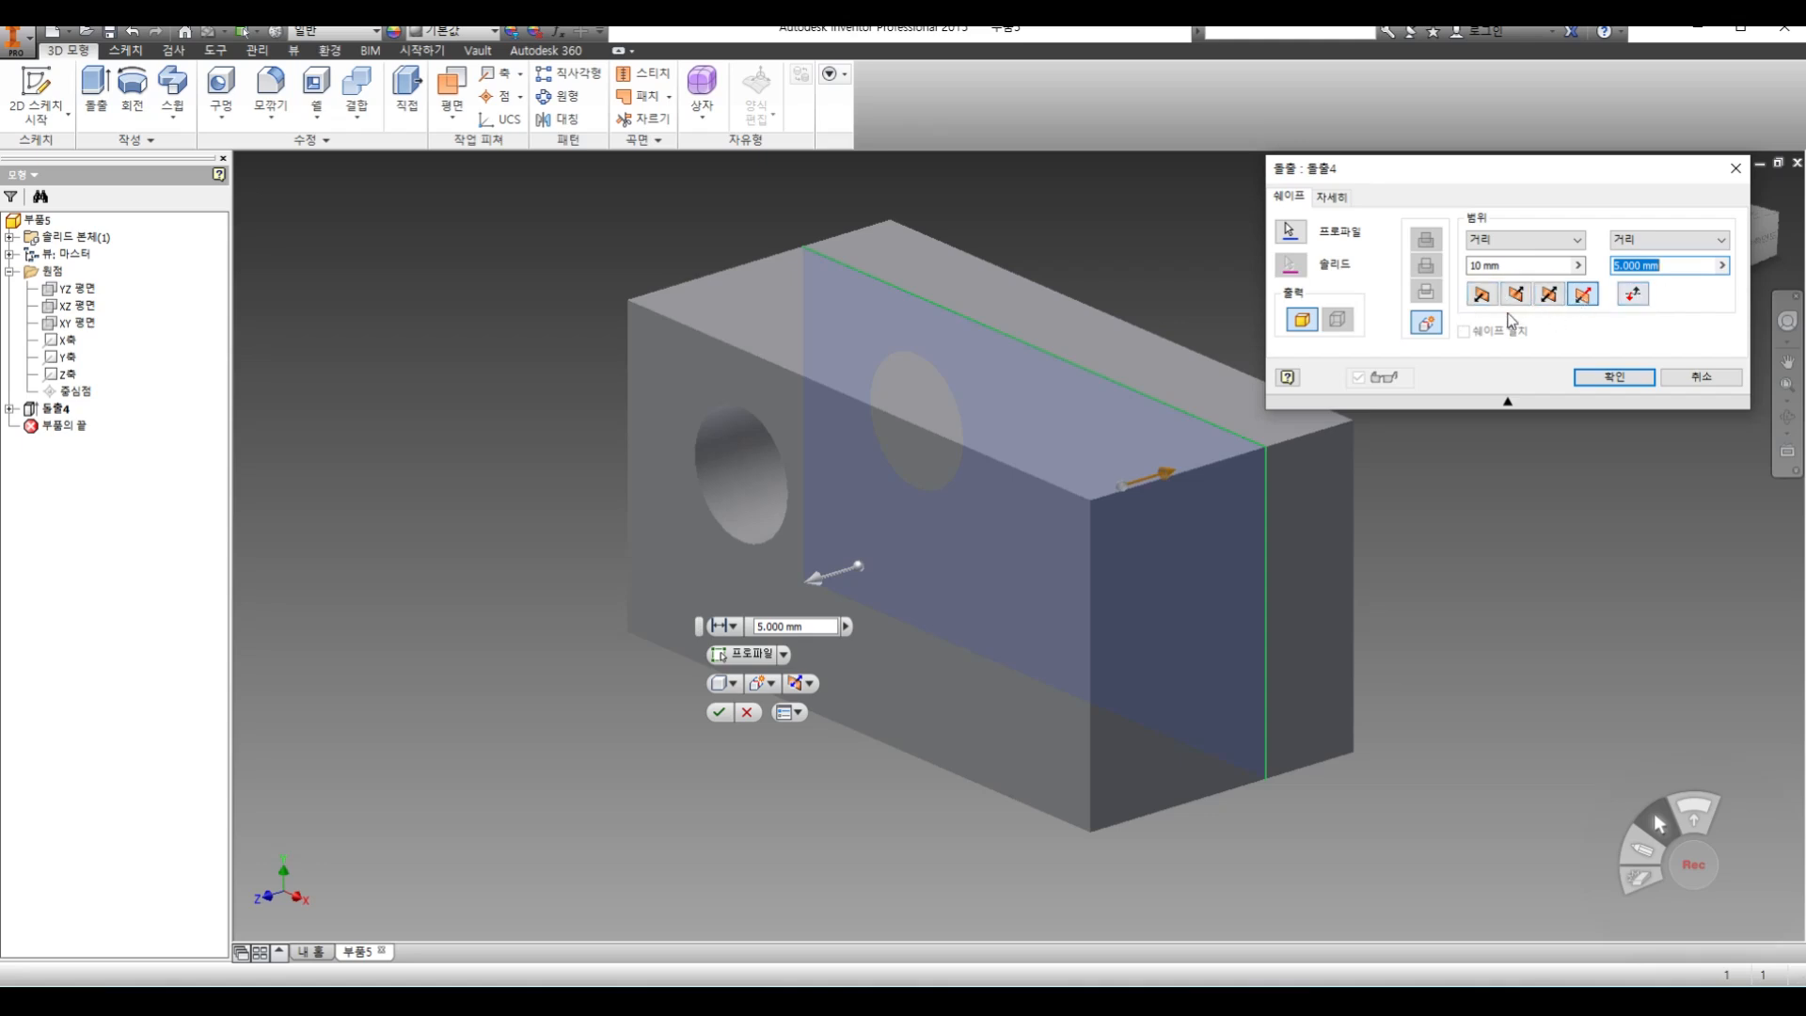
Preview the block extrusion's other directions again and apply the default direction with a 10 mm distance
{"action": "left_click", "coordinate": [1482, 294]}
{"action": "left_click", "coordinate": [1512, 300]}
{"action": "left_click", "coordinate": [1484, 300]}
{"action": "left_click", "coordinate": [1549, 302]}
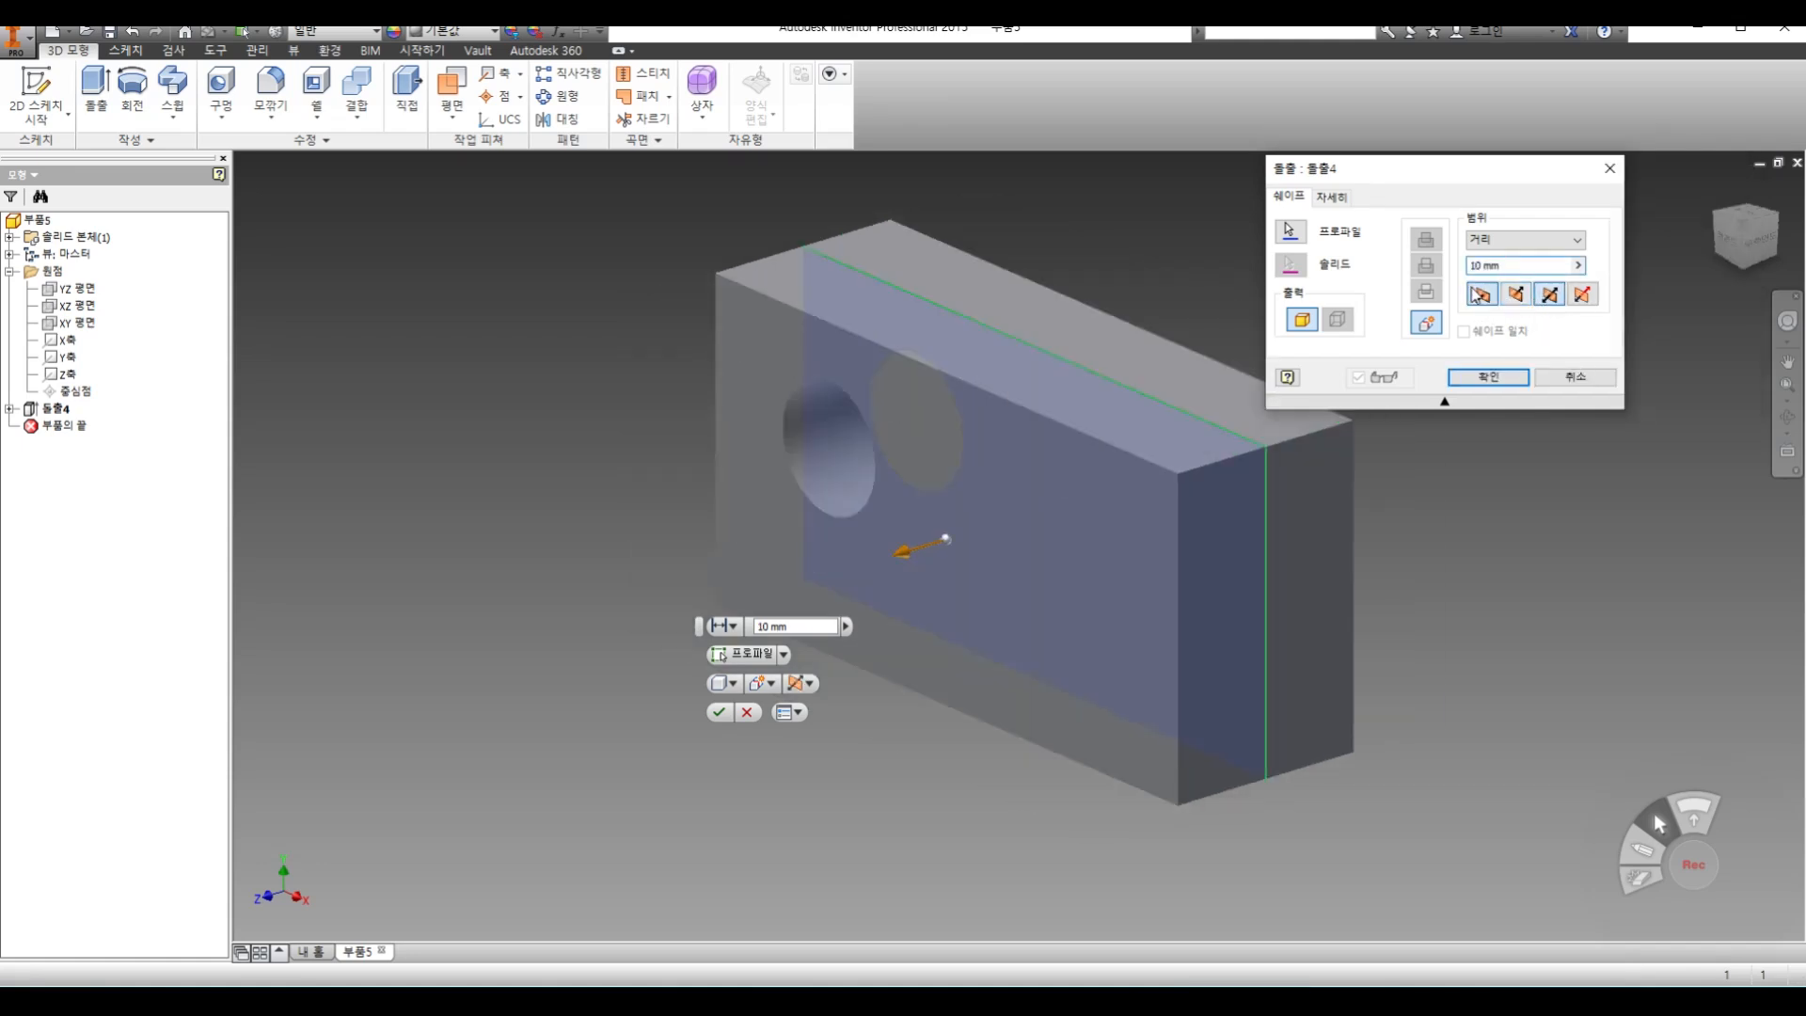
{"action": "left_click", "coordinate": [1479, 296]}
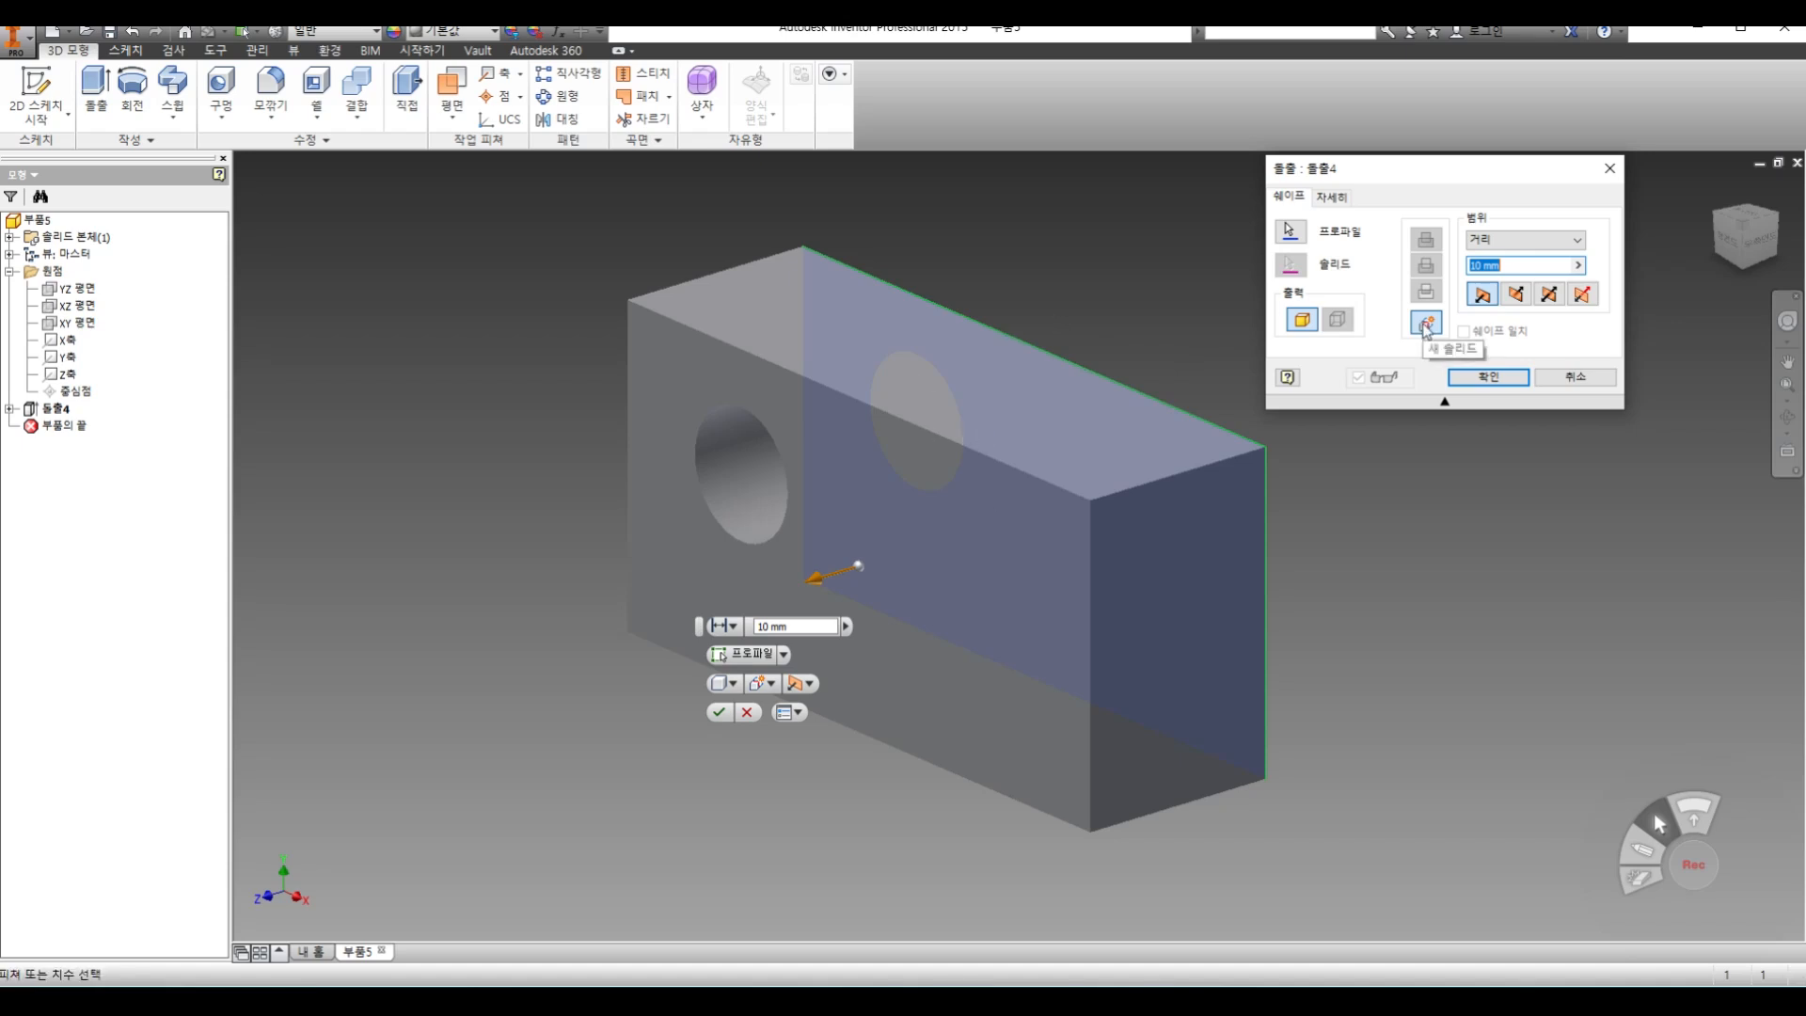
{"action": "left_click", "coordinate": [1488, 377]}
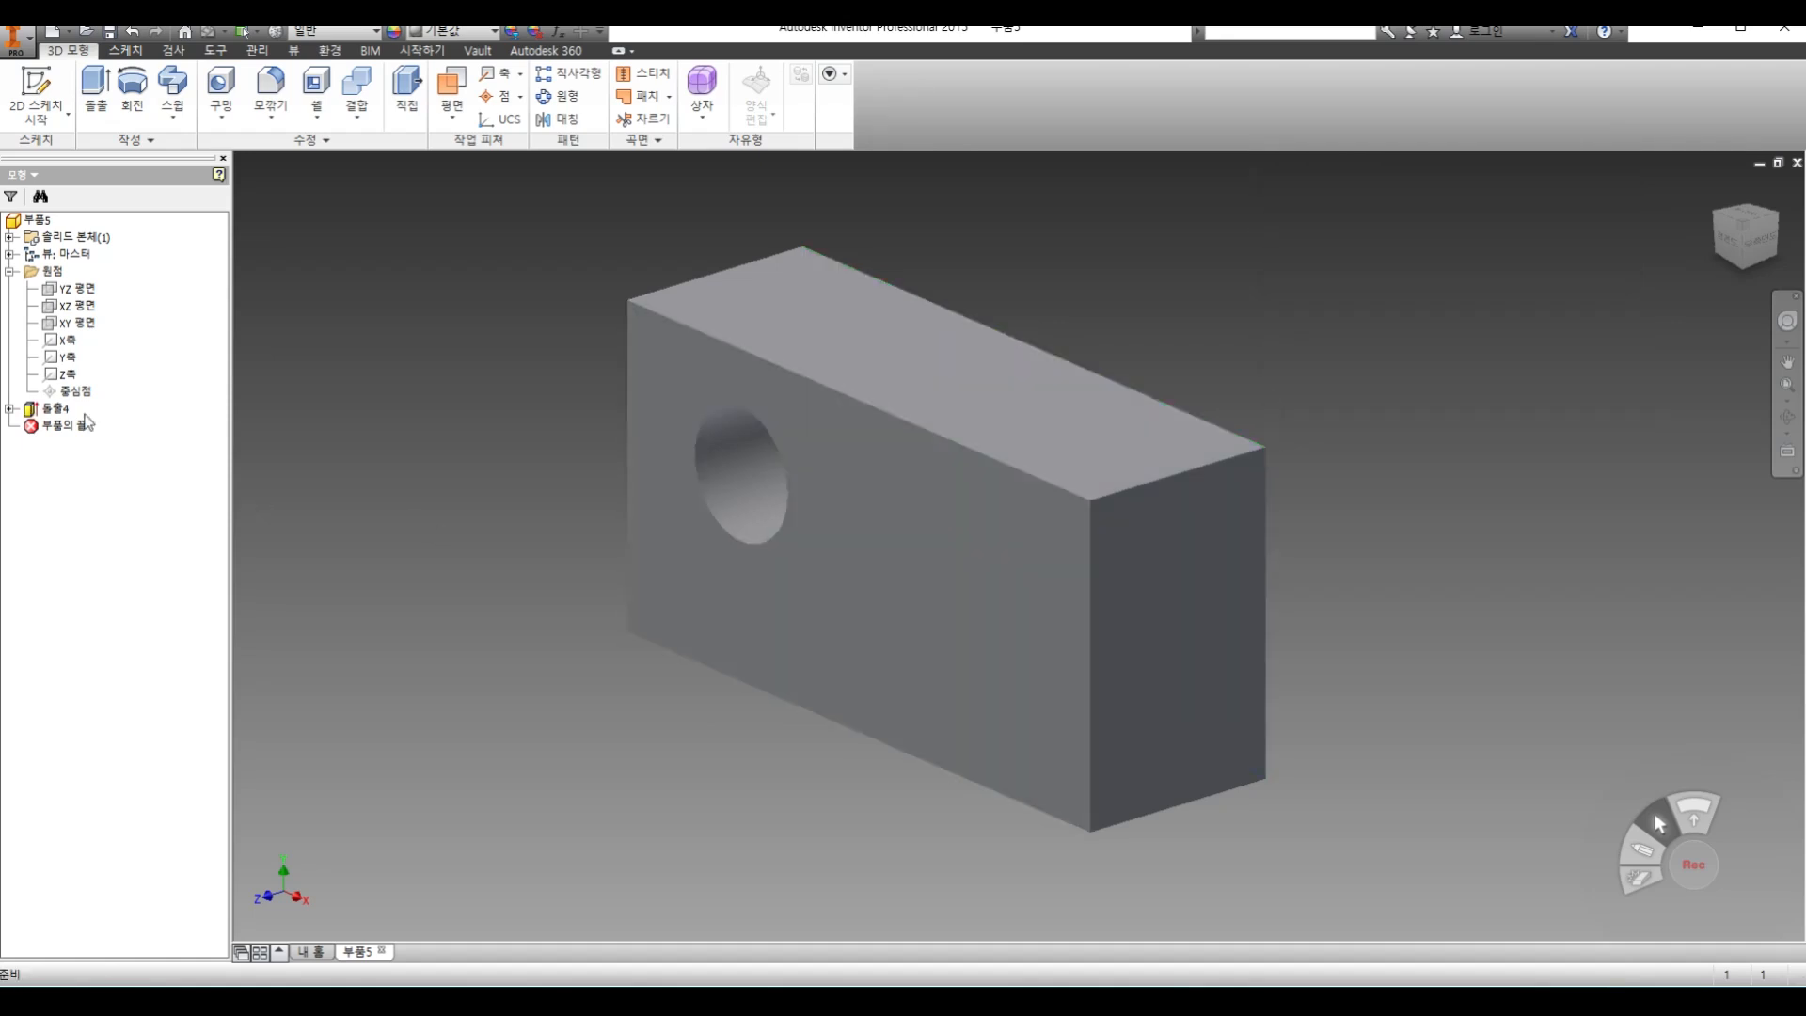
Delete the block's extrusion together with the sketch it uses
{"action": "right_click", "coordinate": [59, 411]}
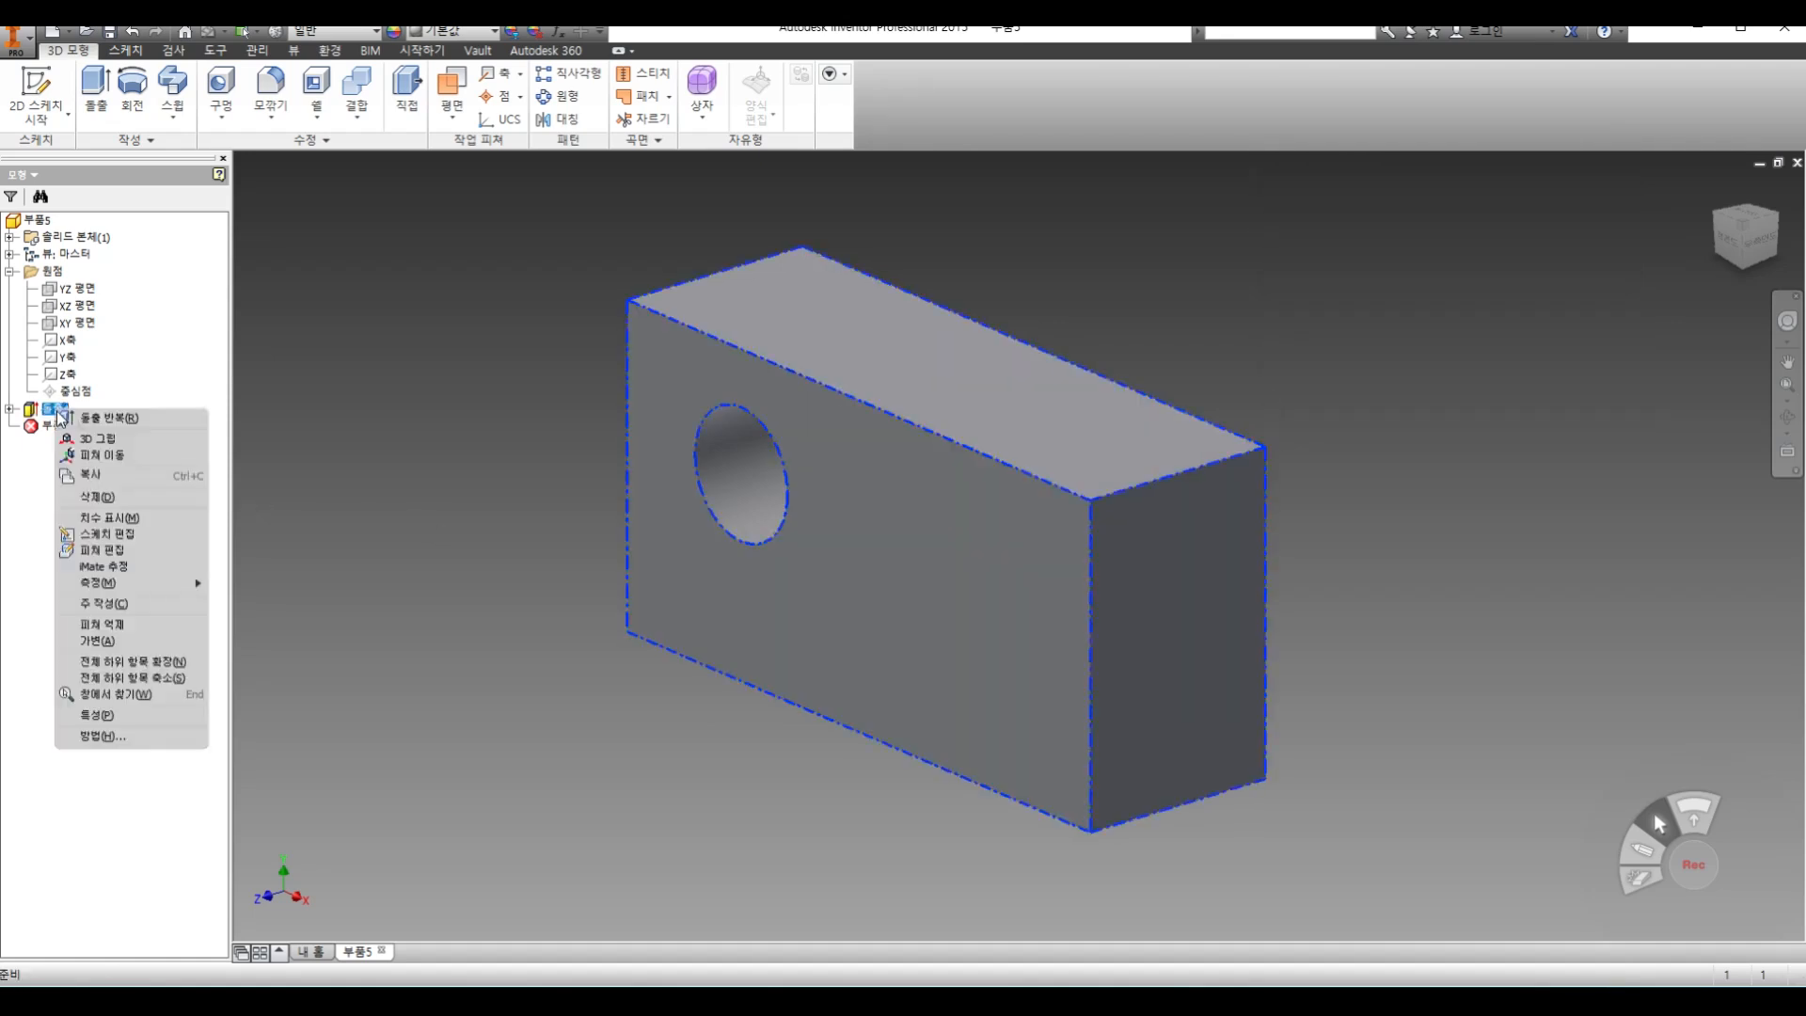
{"action": "left_click", "coordinate": [114, 497]}
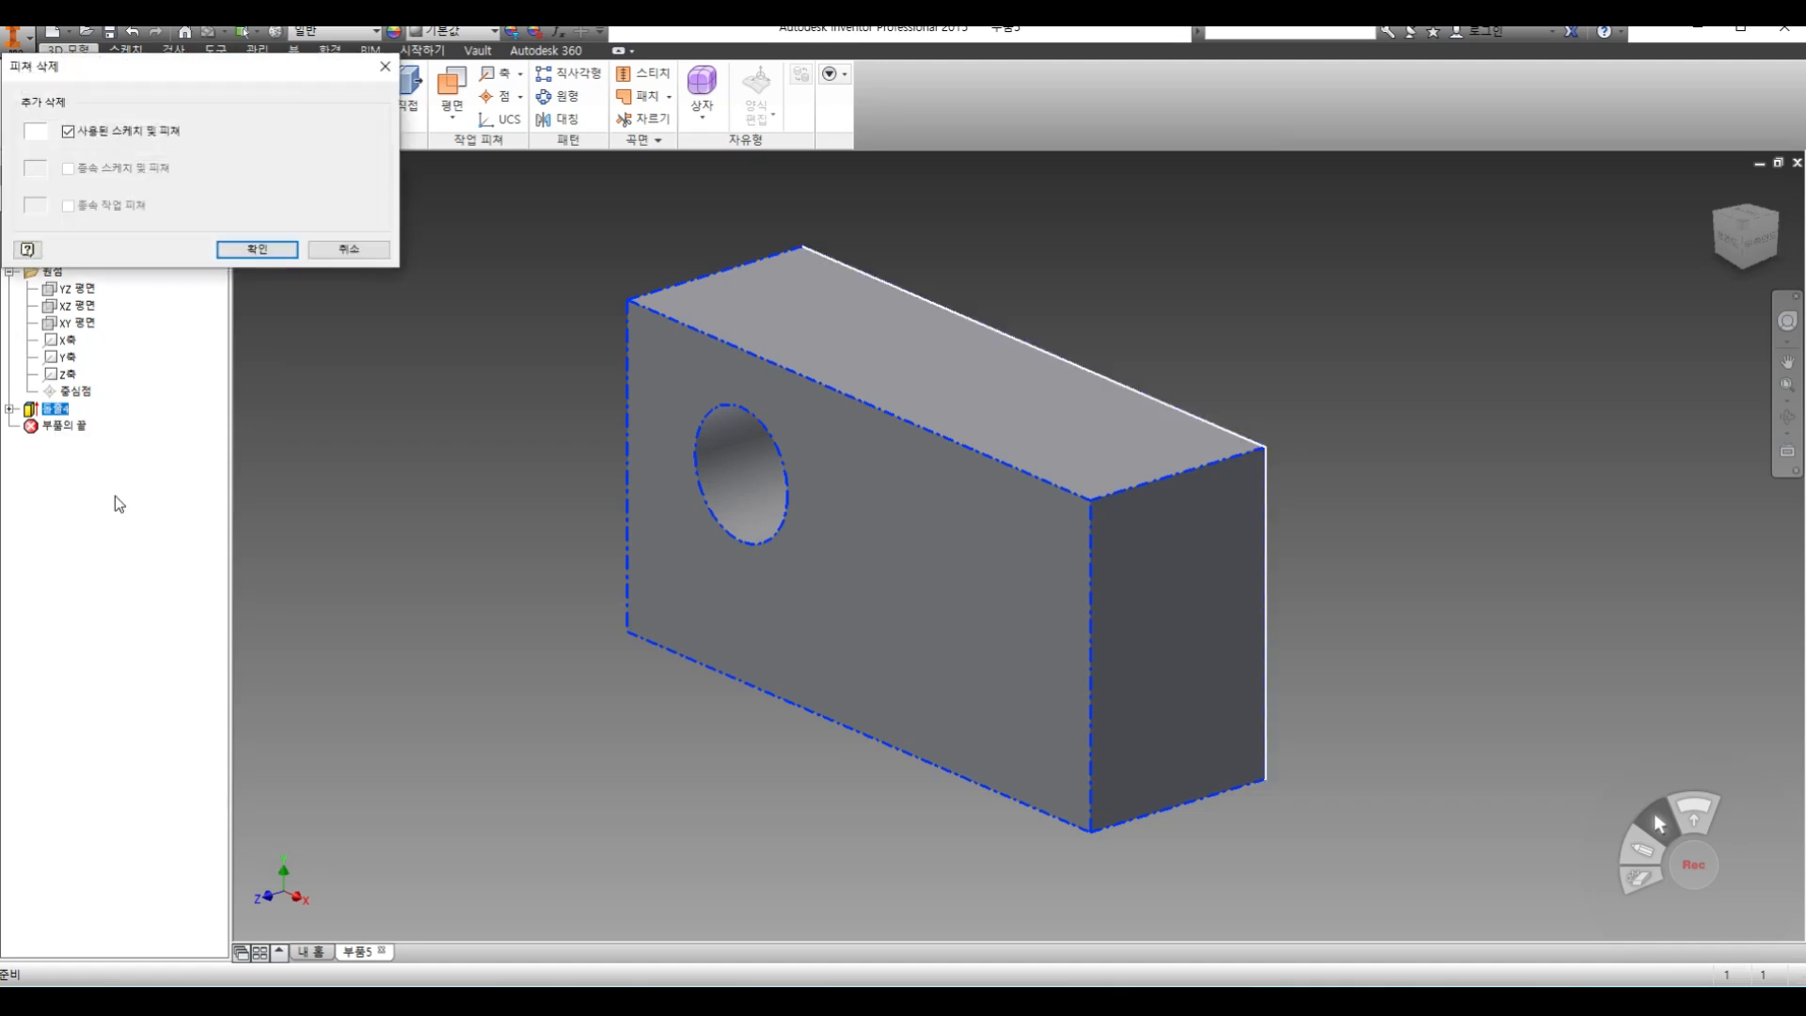
{"action": "left_click", "coordinate": [253, 248]}
Start a new sketch on the XY plane and draw a large wide rectangle enclosing the origin
{"action": "left_click", "coordinate": [35, 92]}
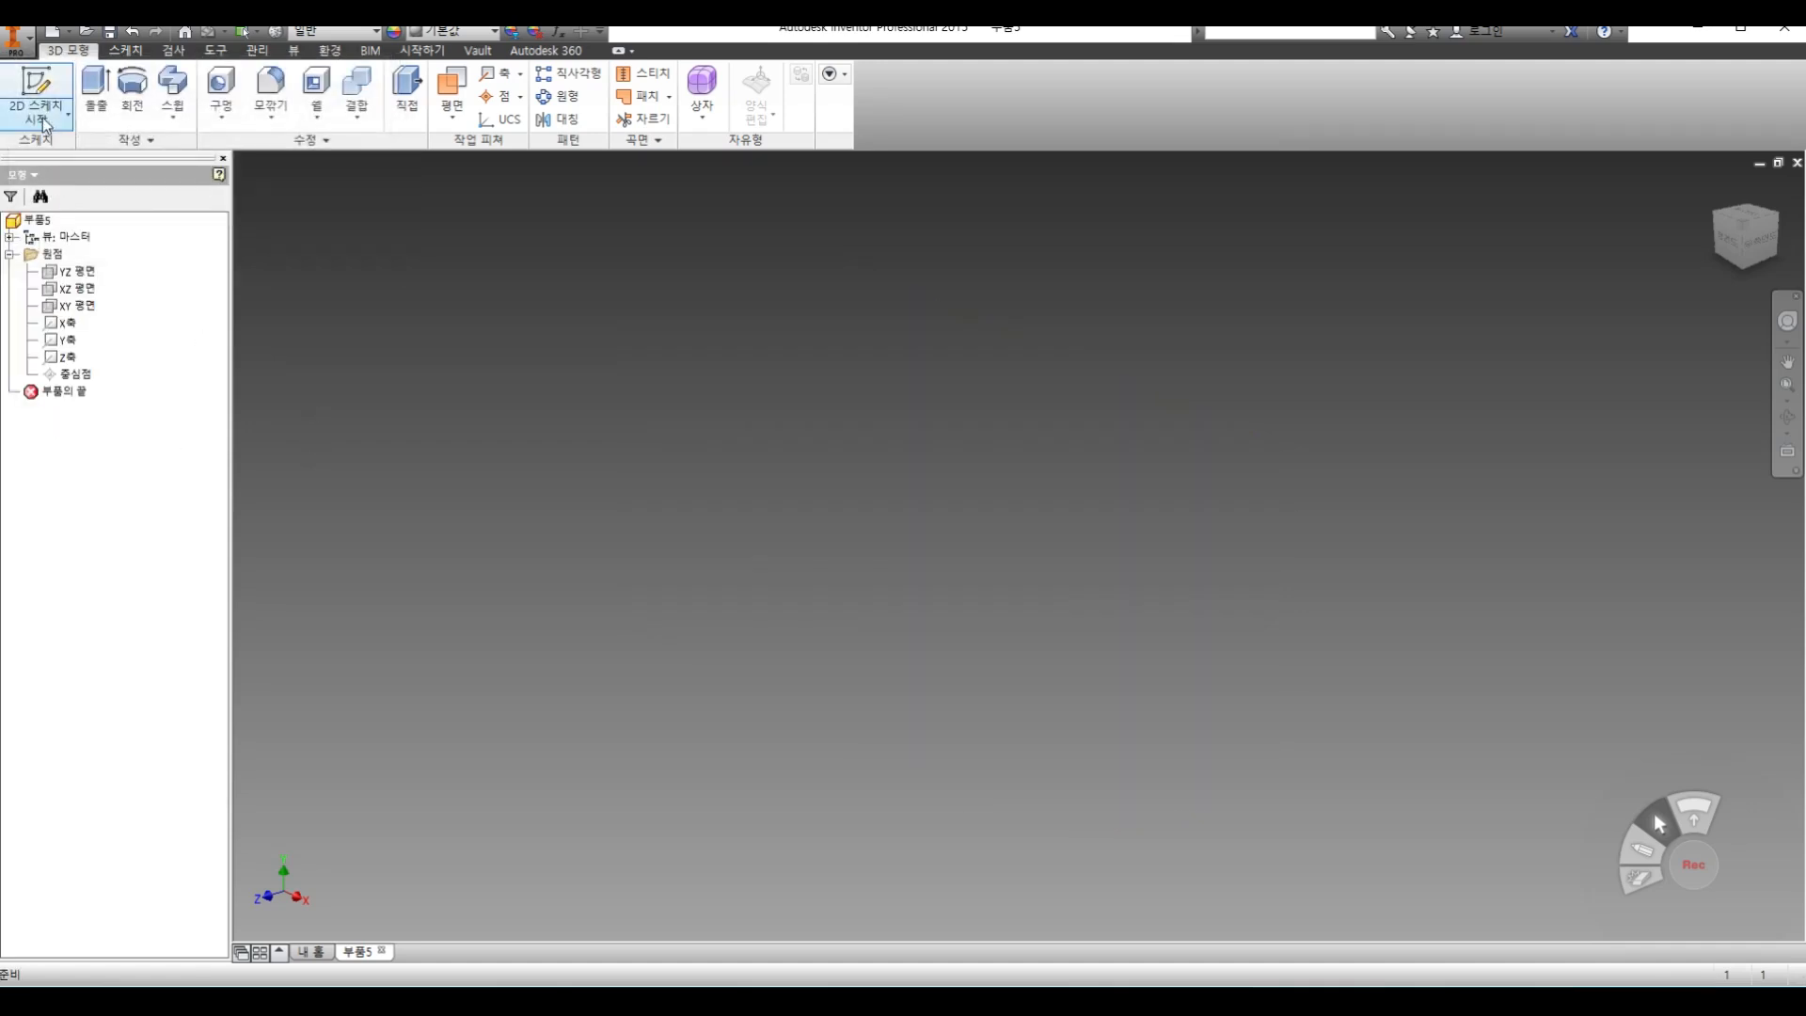
{"action": "left_click", "coordinate": [951, 313]}
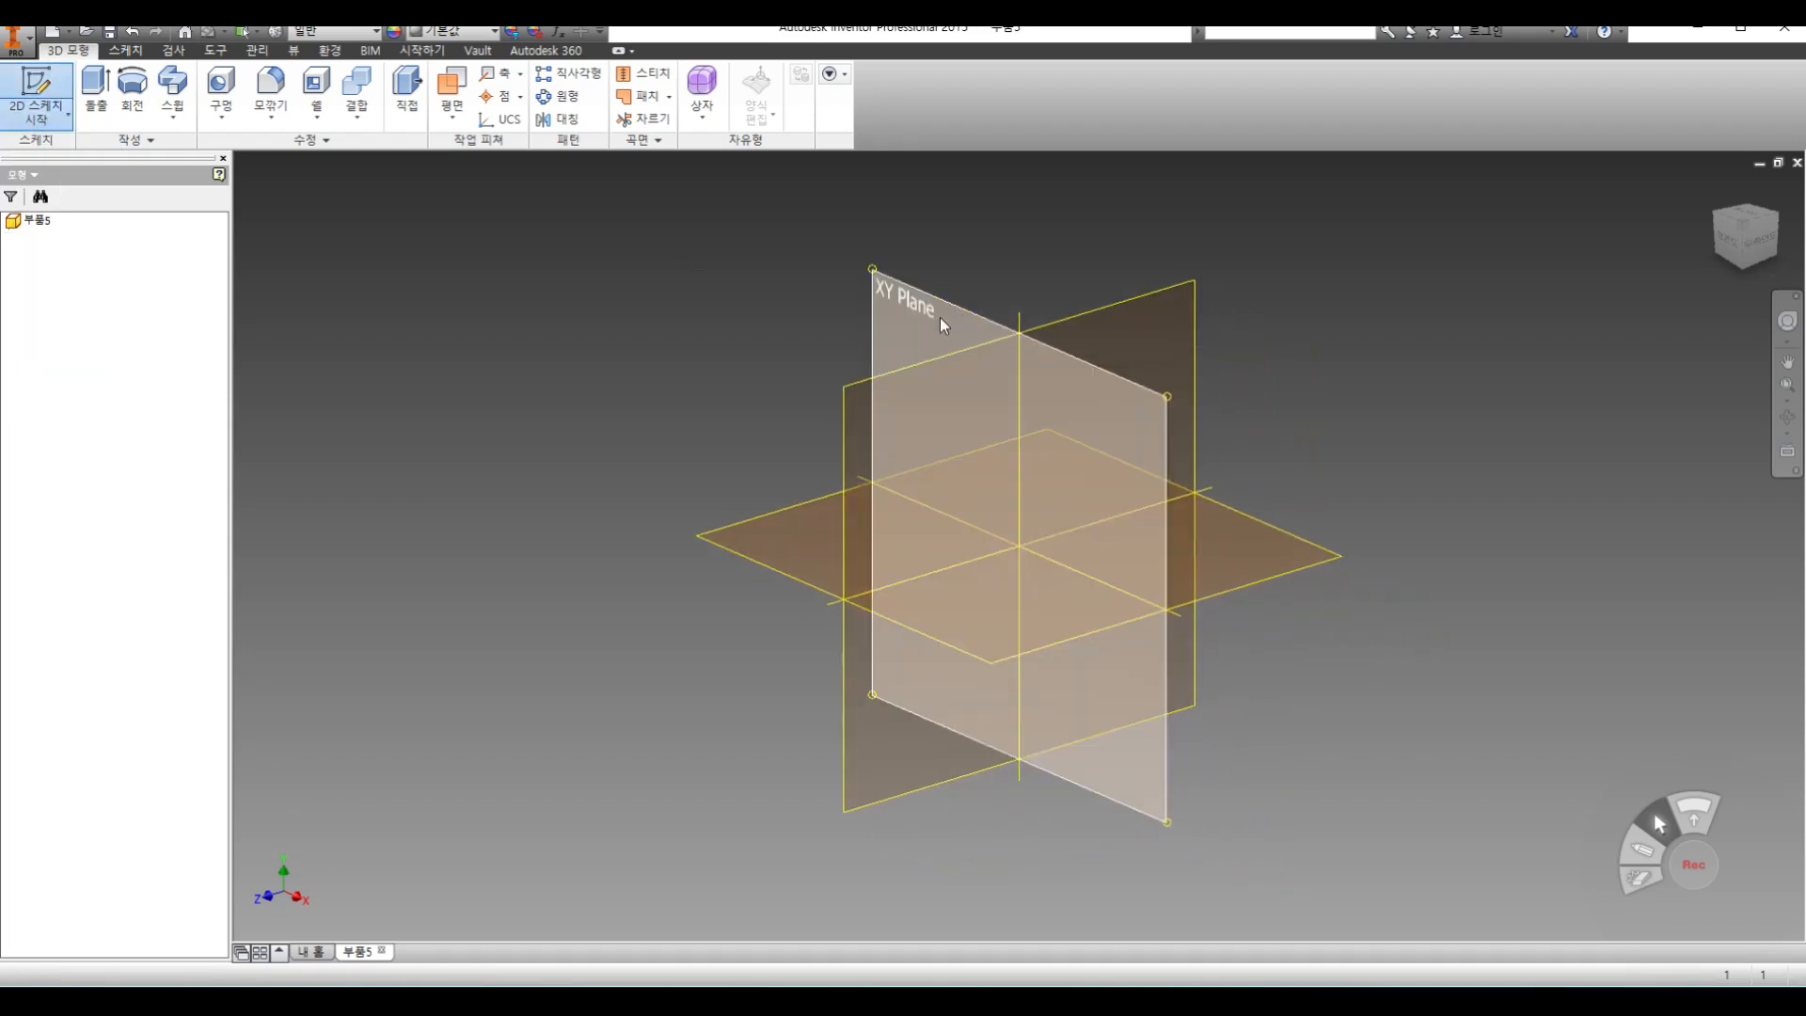
{"action": "left_click", "coordinate": [226, 72]}
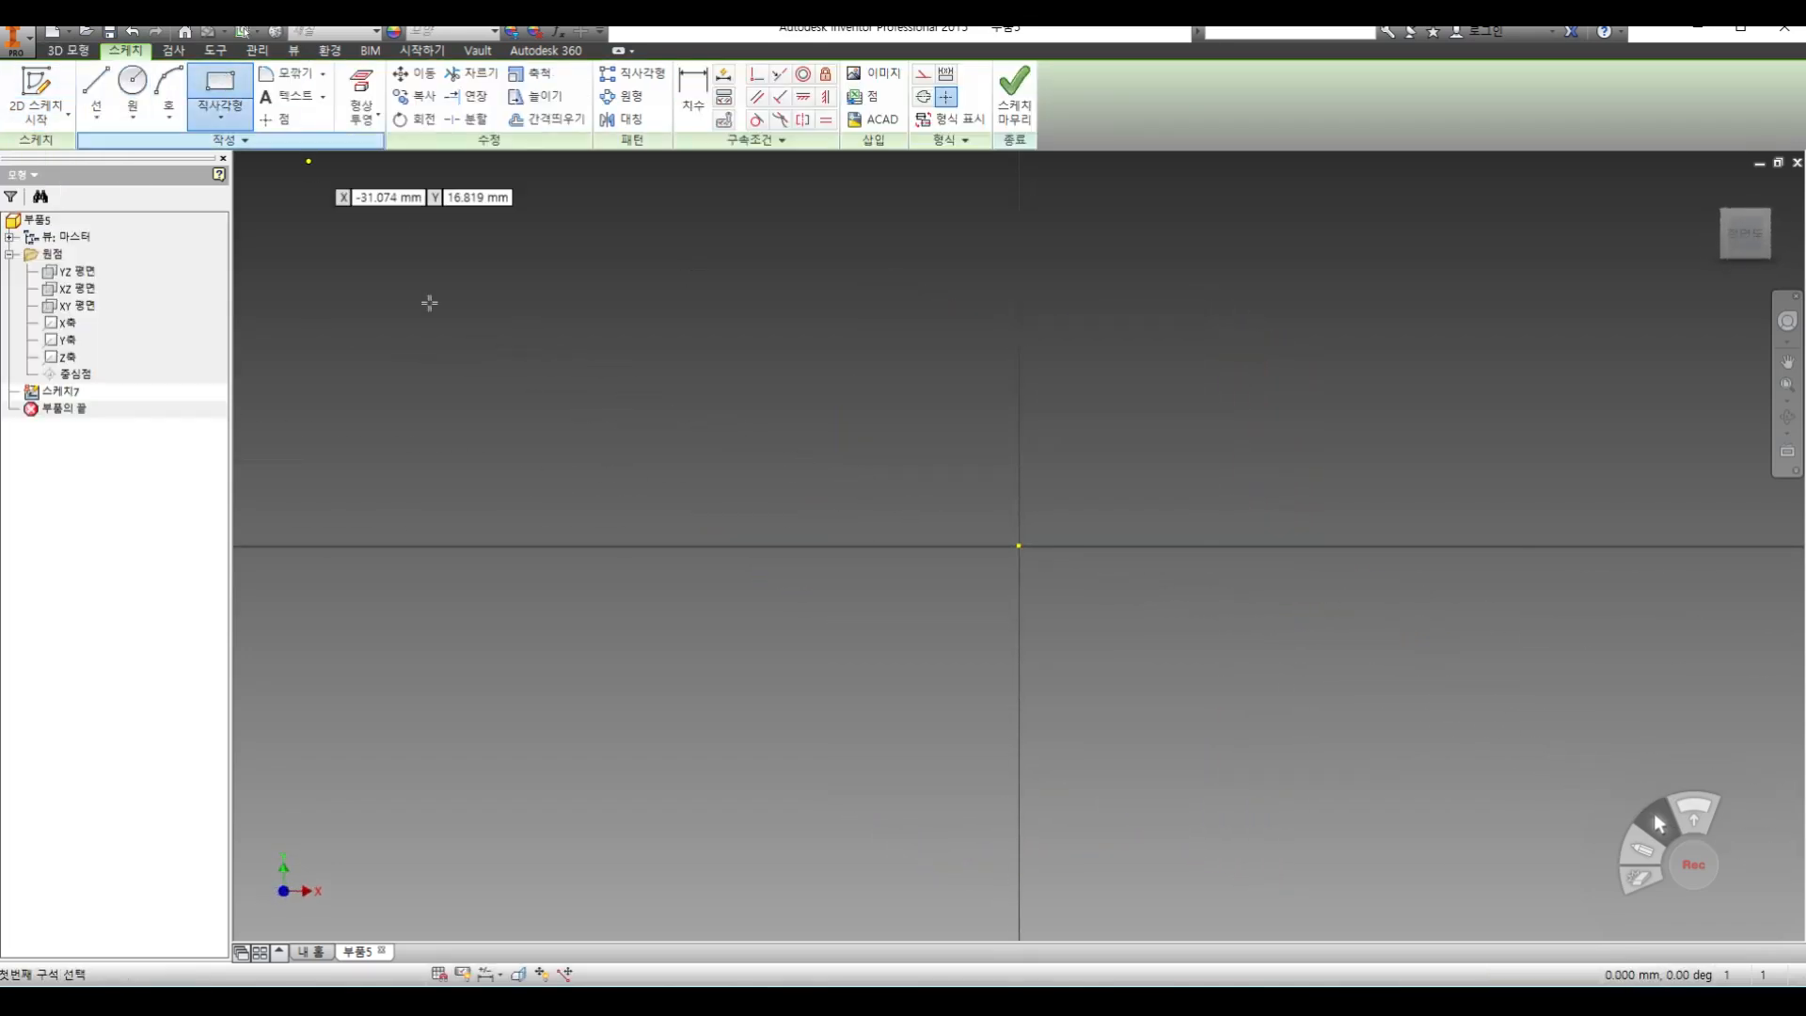
{"action": "left_click", "coordinate": [524, 252]}
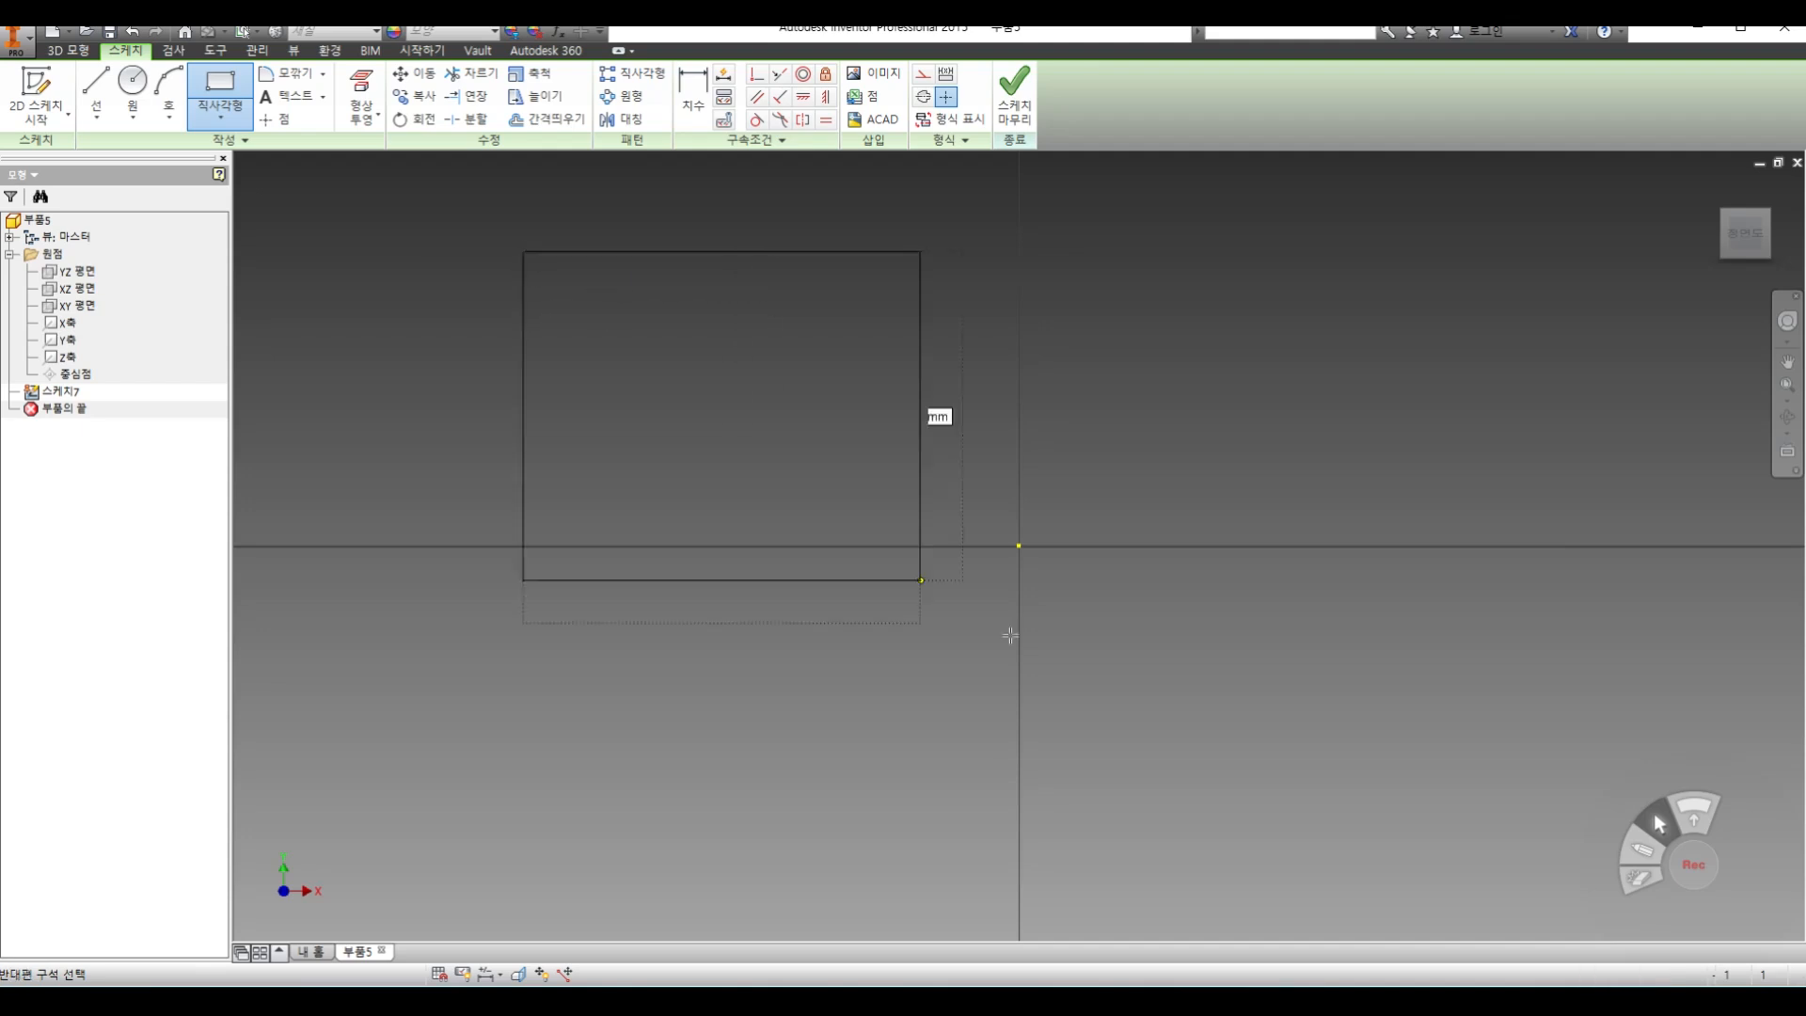
{"action": "left_click", "coordinate": [1231, 694]}
Draw three narrow upright rectangles side by side, each crossing the large rectangle's lower edge
{"action": "left_click", "coordinate": [648, 432]}
{"action": "left_click", "coordinate": [757, 781]}
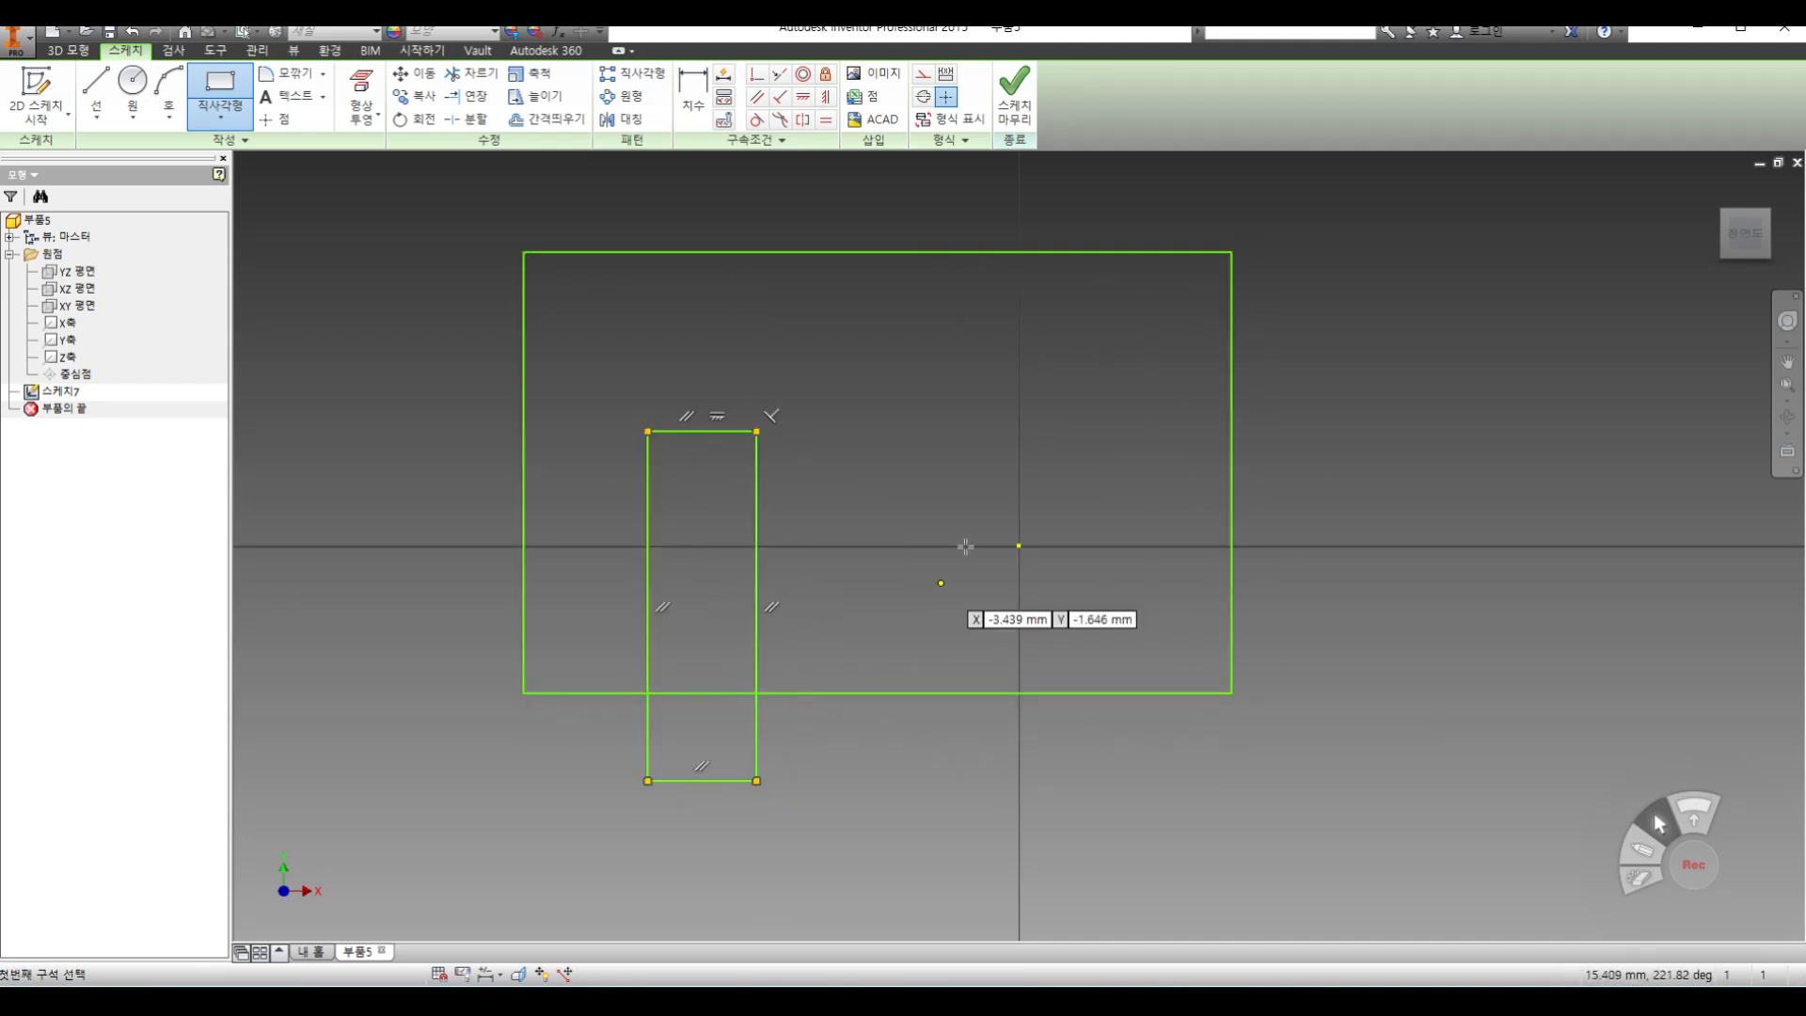
{"action": "left_click", "coordinate": [1078, 791]}
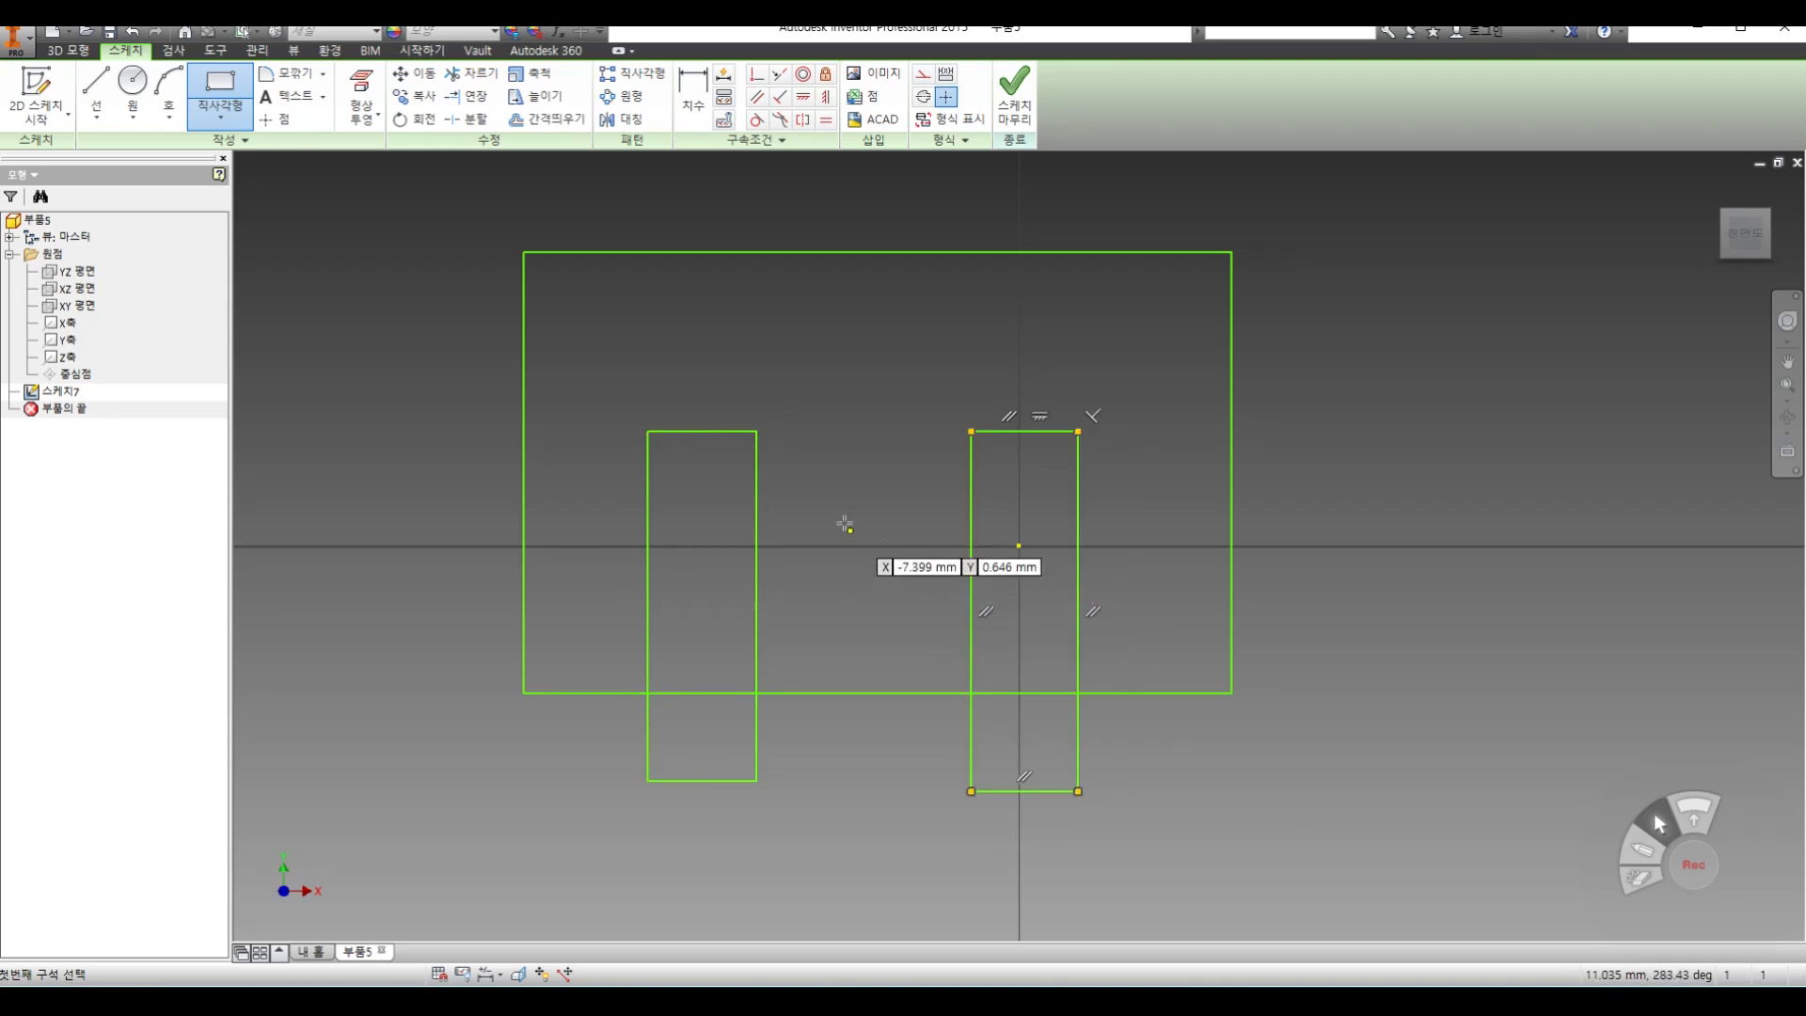
{"action": "left_click", "coordinate": [809, 447]}
{"action": "left_click", "coordinate": [906, 762]}
Trim the large rectangle's lower edge inside the three slots and the slot sides that extend below it
{"action": "key", "text": "x"}
{"action": "left_click", "coordinate": [681, 695]}
{"action": "left_click", "coordinate": [837, 693]}
{"action": "left_click", "coordinate": [991, 692]}
{"action": "left_click", "coordinate": [972, 729]}
{"action": "left_click", "coordinate": [1077, 713]}
{"action": "left_click", "coordinate": [907, 724]}
{"action": "left_click", "coordinate": [808, 721]}
{"action": "left_click", "coordinate": [757, 717]}
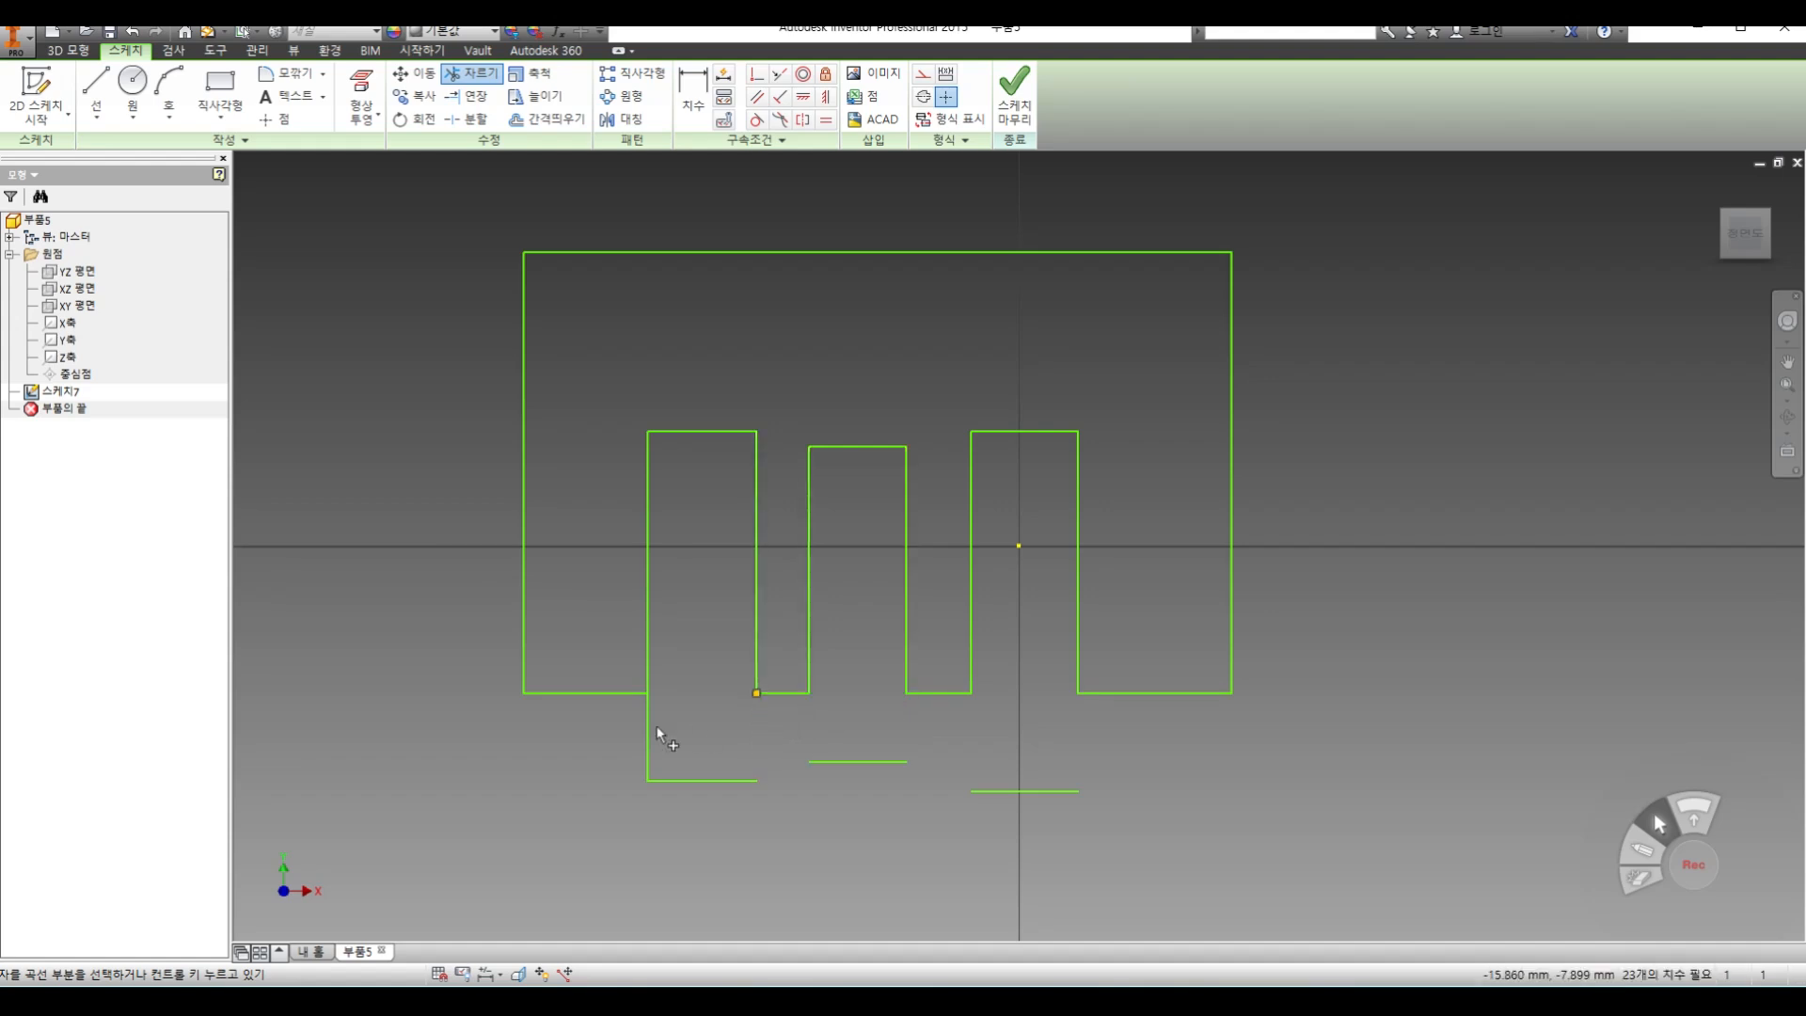
{"action": "left_click", "coordinate": [649, 729]}
Delete the leftover horizontal lines below the slotted outline and finish the sketch
{"action": "right_click", "coordinate": [698, 724]}
{"action": "left_click", "coordinate": [770, 723]}
{"action": "left_click_drag", "start_coordinate": [596, 726], "coordinate": [1127, 845]}
{"action": "key", "text": "Delete"}
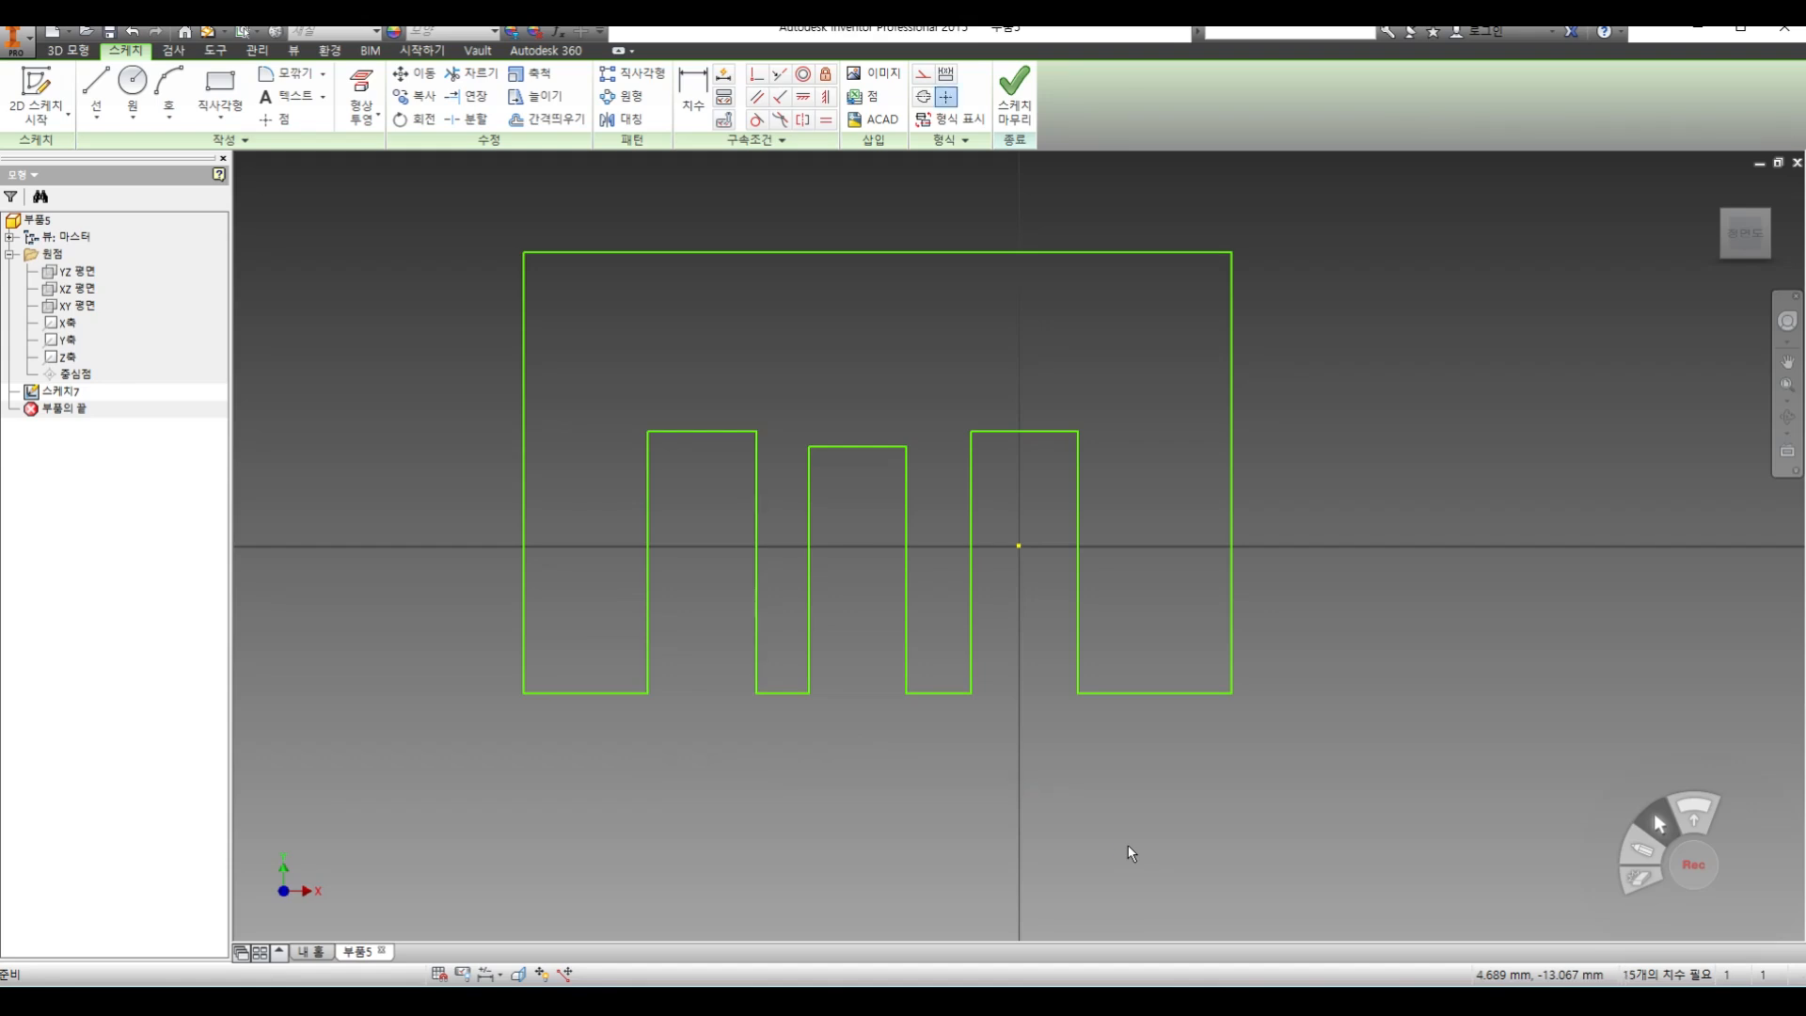
{"action": "left_click", "coordinate": [1014, 92]}
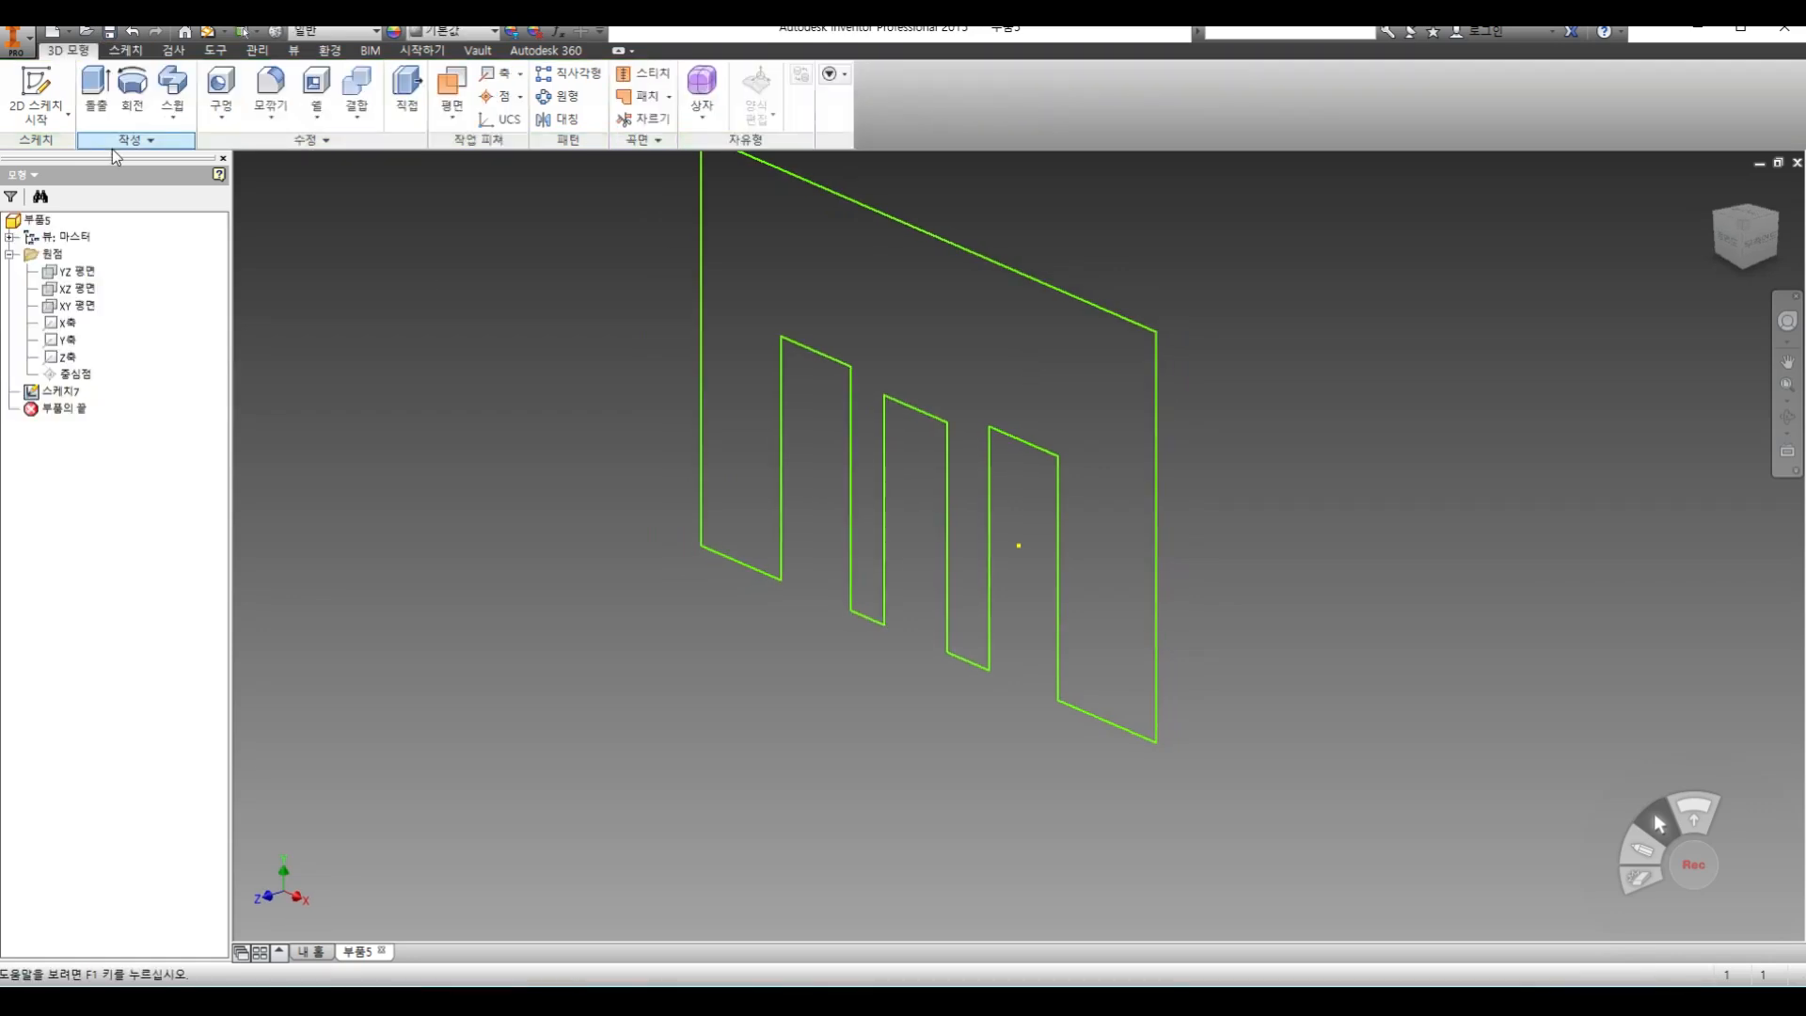
Extrude the slotted profile 15 mm as a solid
{"action": "left_click", "coordinate": [95, 91]}
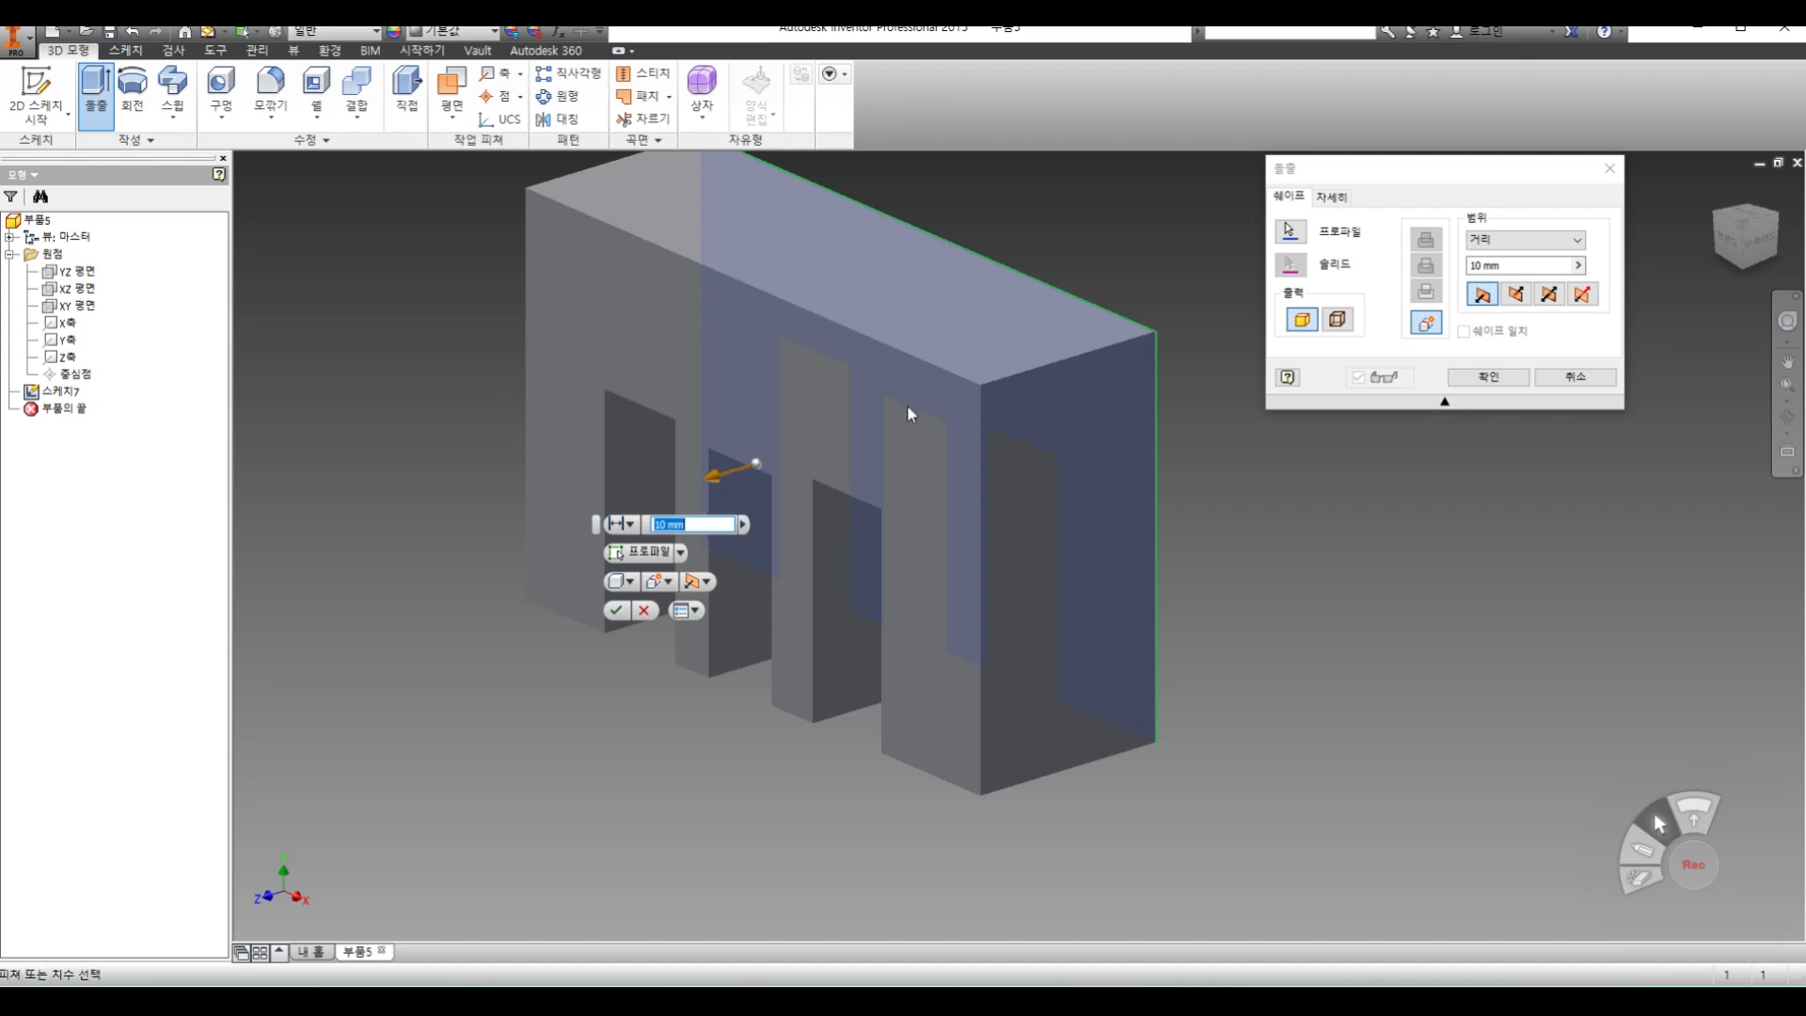
{"action": "left_click", "coordinate": [1492, 384]}
{"action": "type", "text": "15"}
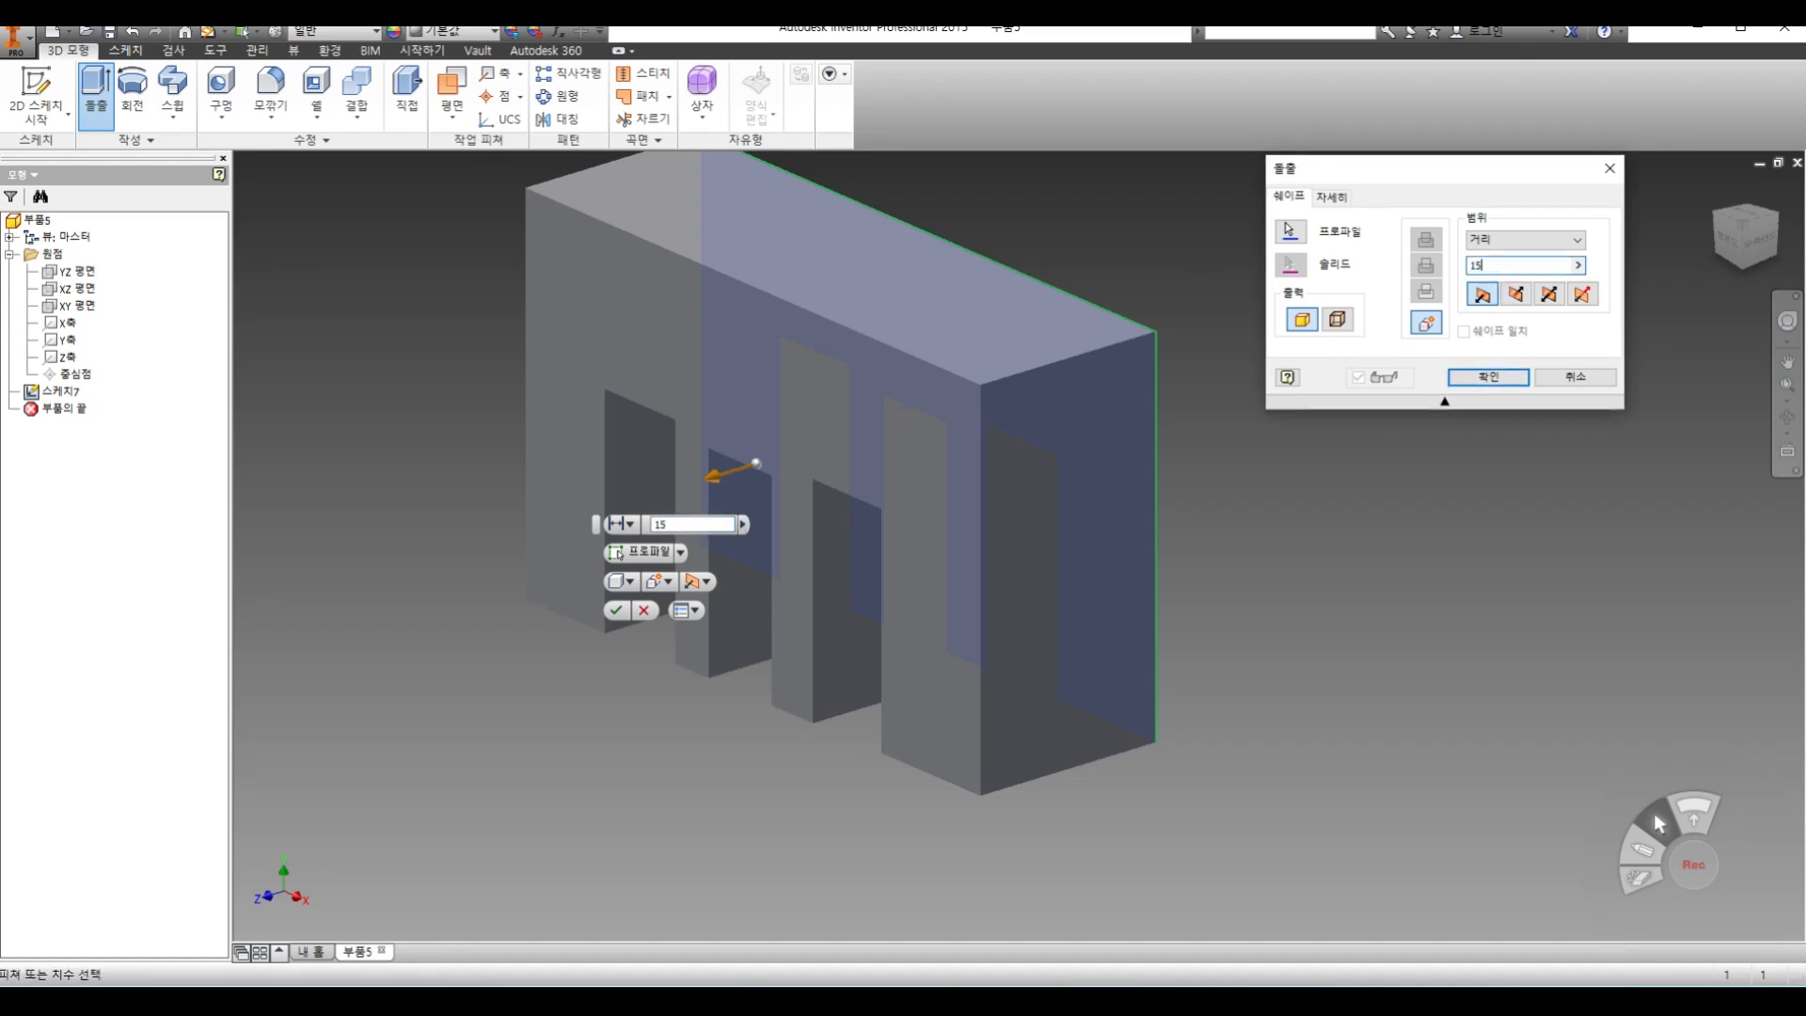
{"action": "left_click", "coordinate": [1490, 380]}
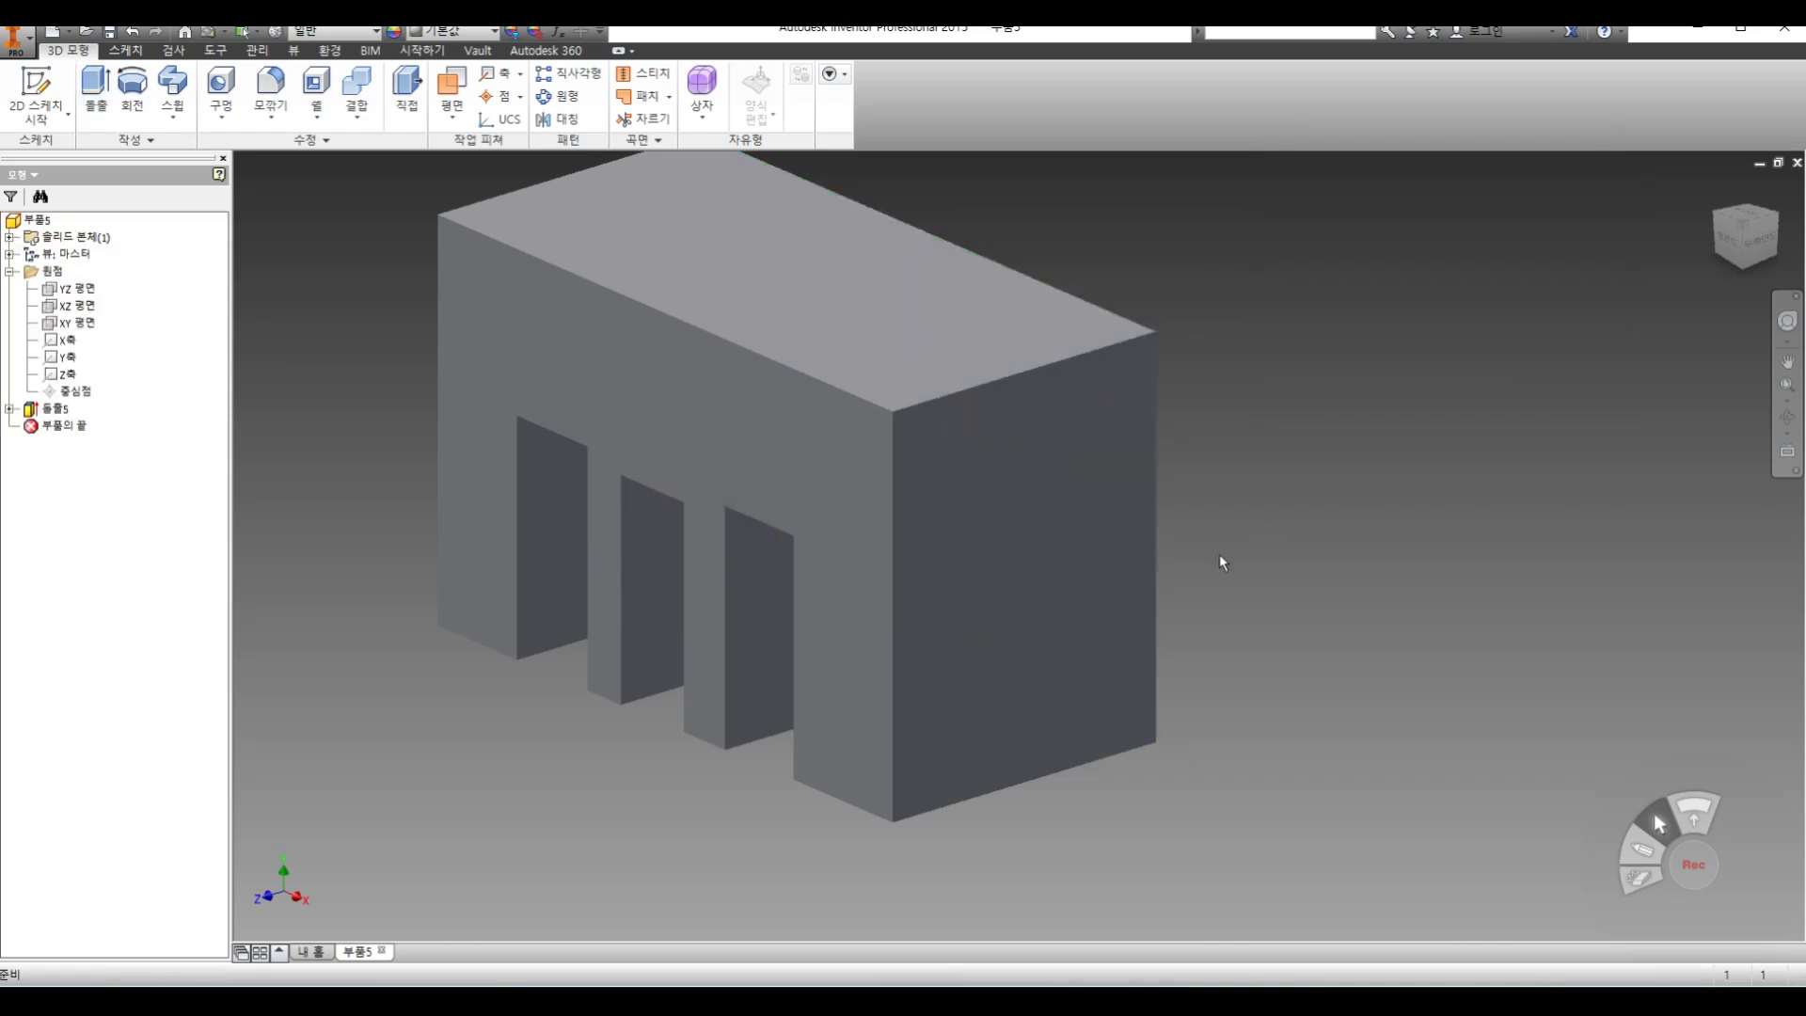
Start a new sketch on the block's flat end face and draw a small rectangle near its upper edge
{"action": "left_click", "coordinate": [1788, 418]}
{"action": "left_click_drag", "start_coordinate": [746, 528], "coordinate": [860, 384]}
{"action": "right_click", "coordinate": [940, 351]}
{"action": "left_click", "coordinate": [997, 355]}
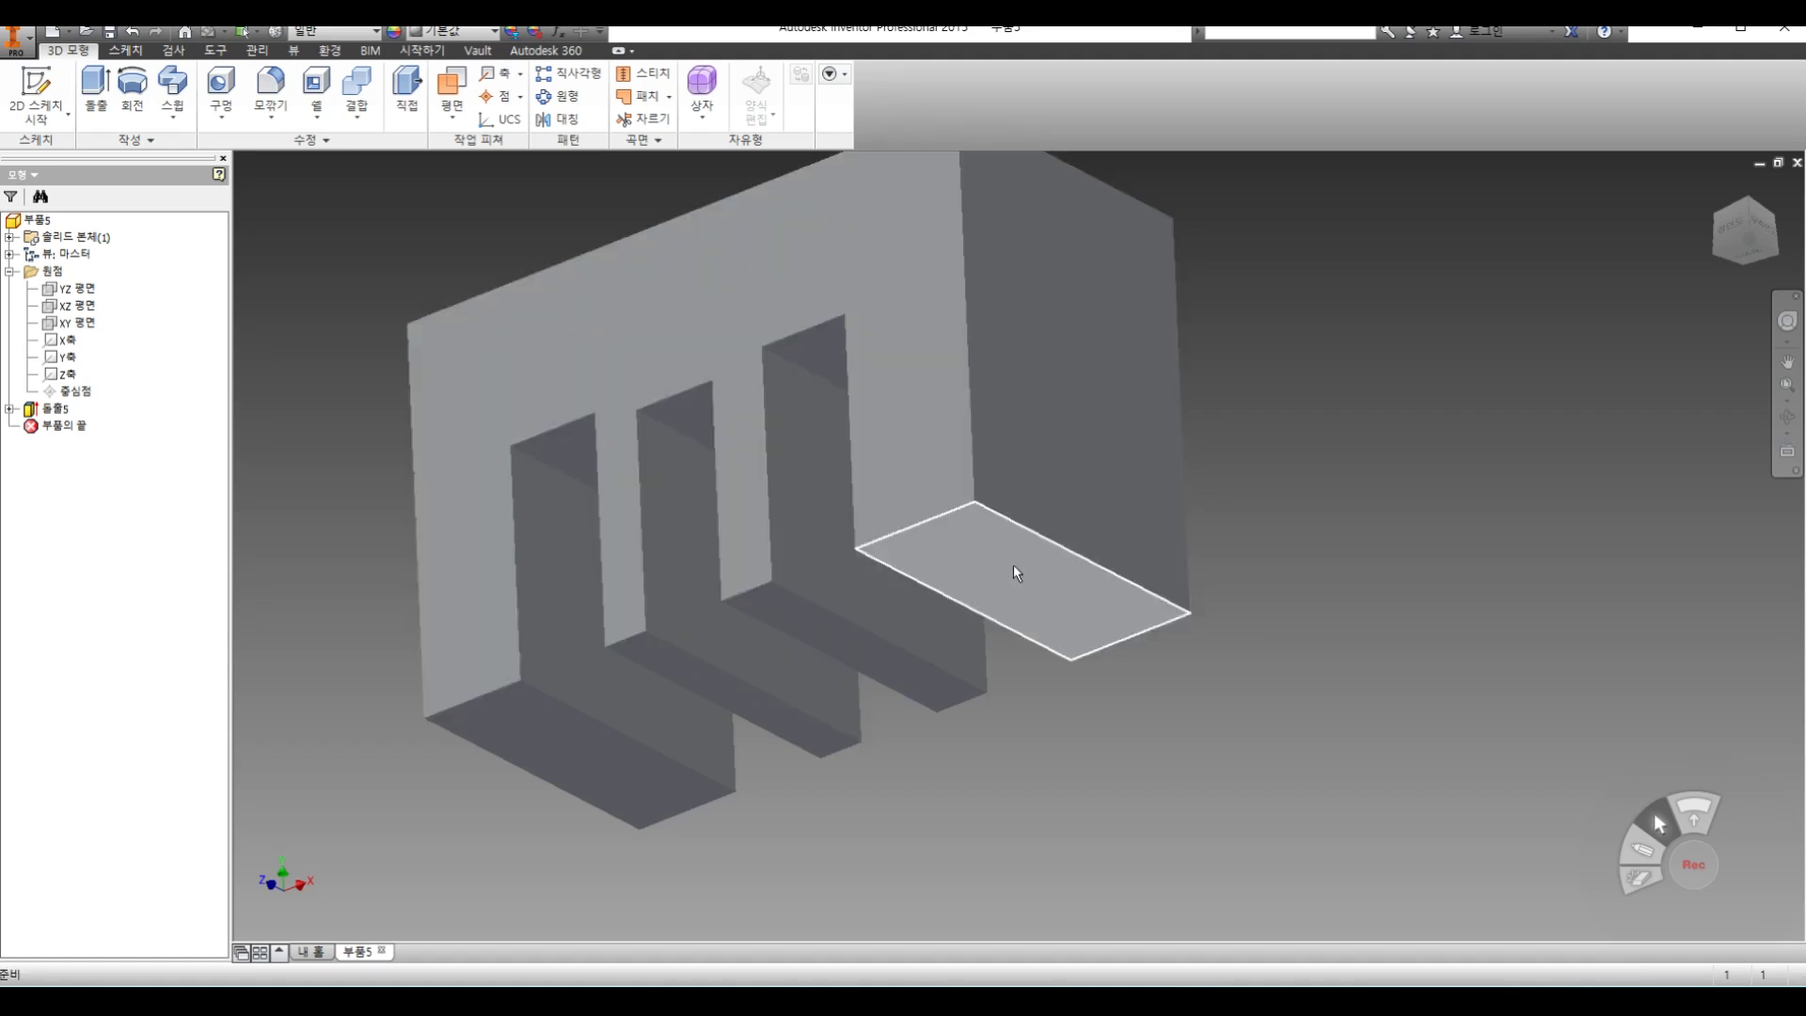
{"action": "middle_click_drag", "start_coordinate": [700, 340], "coordinate": [1069, 340], "text": "shift"}
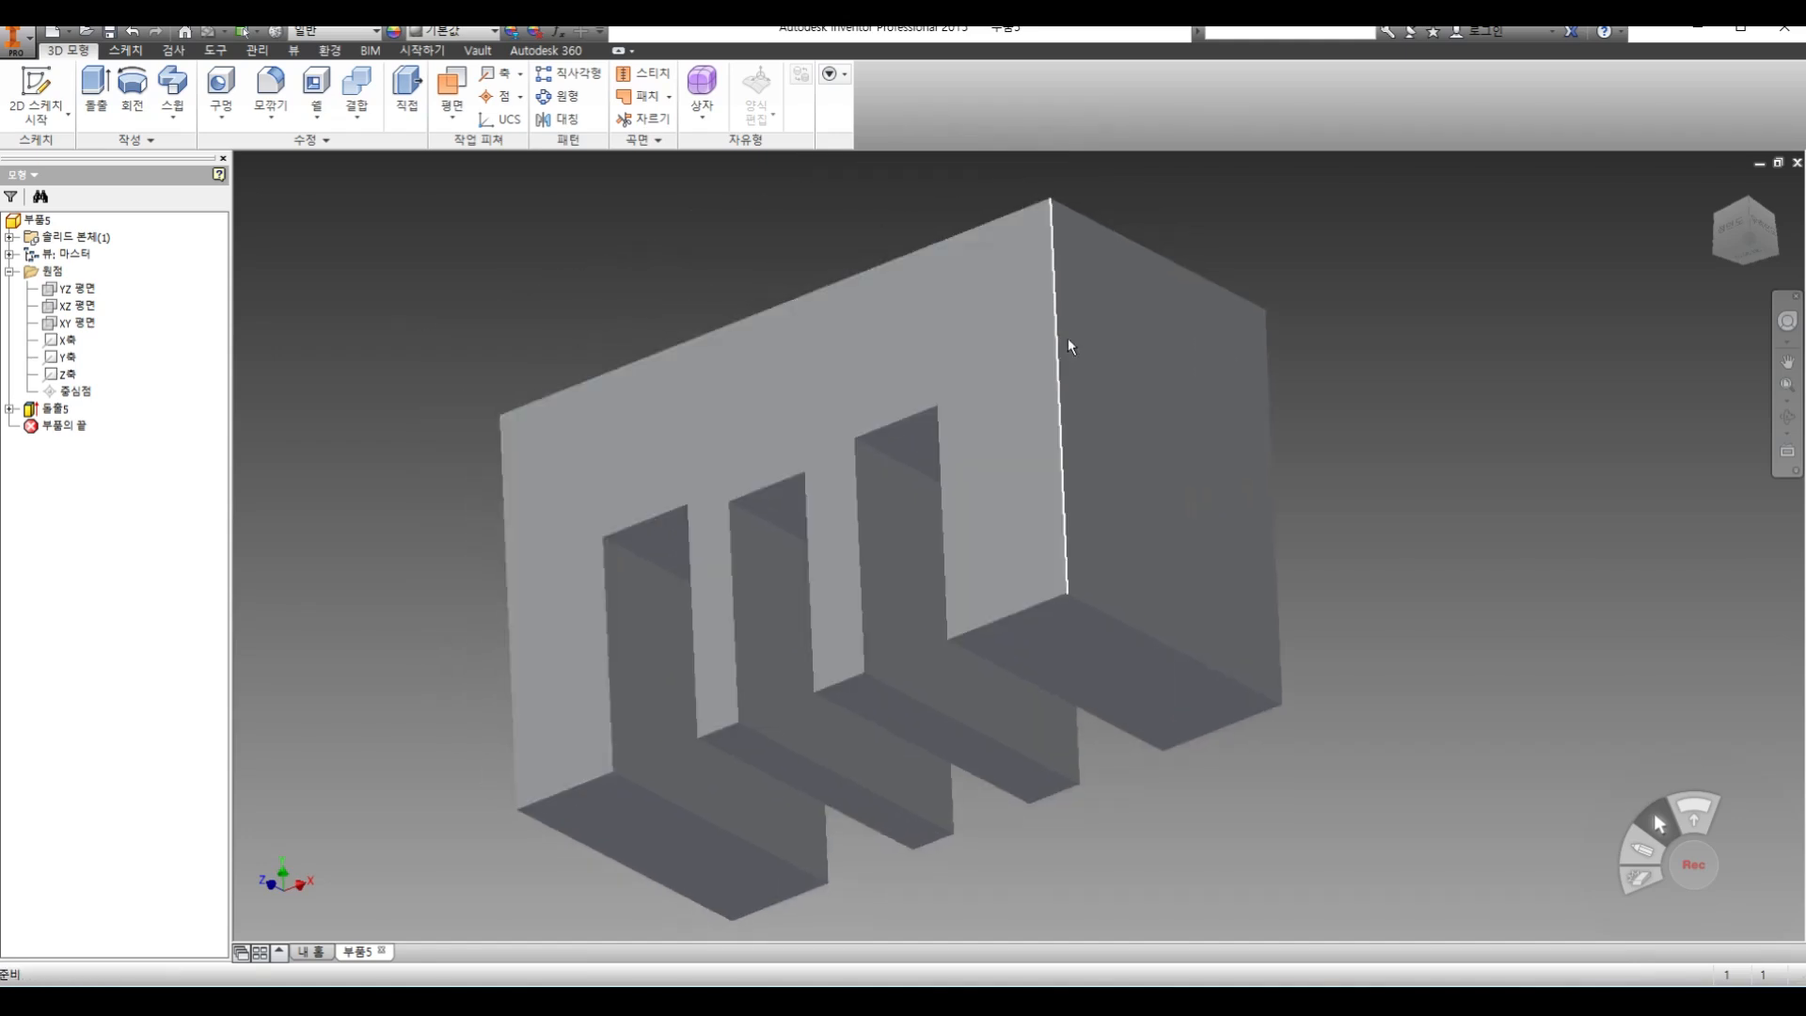
{"action": "left_click", "coordinate": [66, 114]}
{"action": "left_click", "coordinate": [62, 159]}
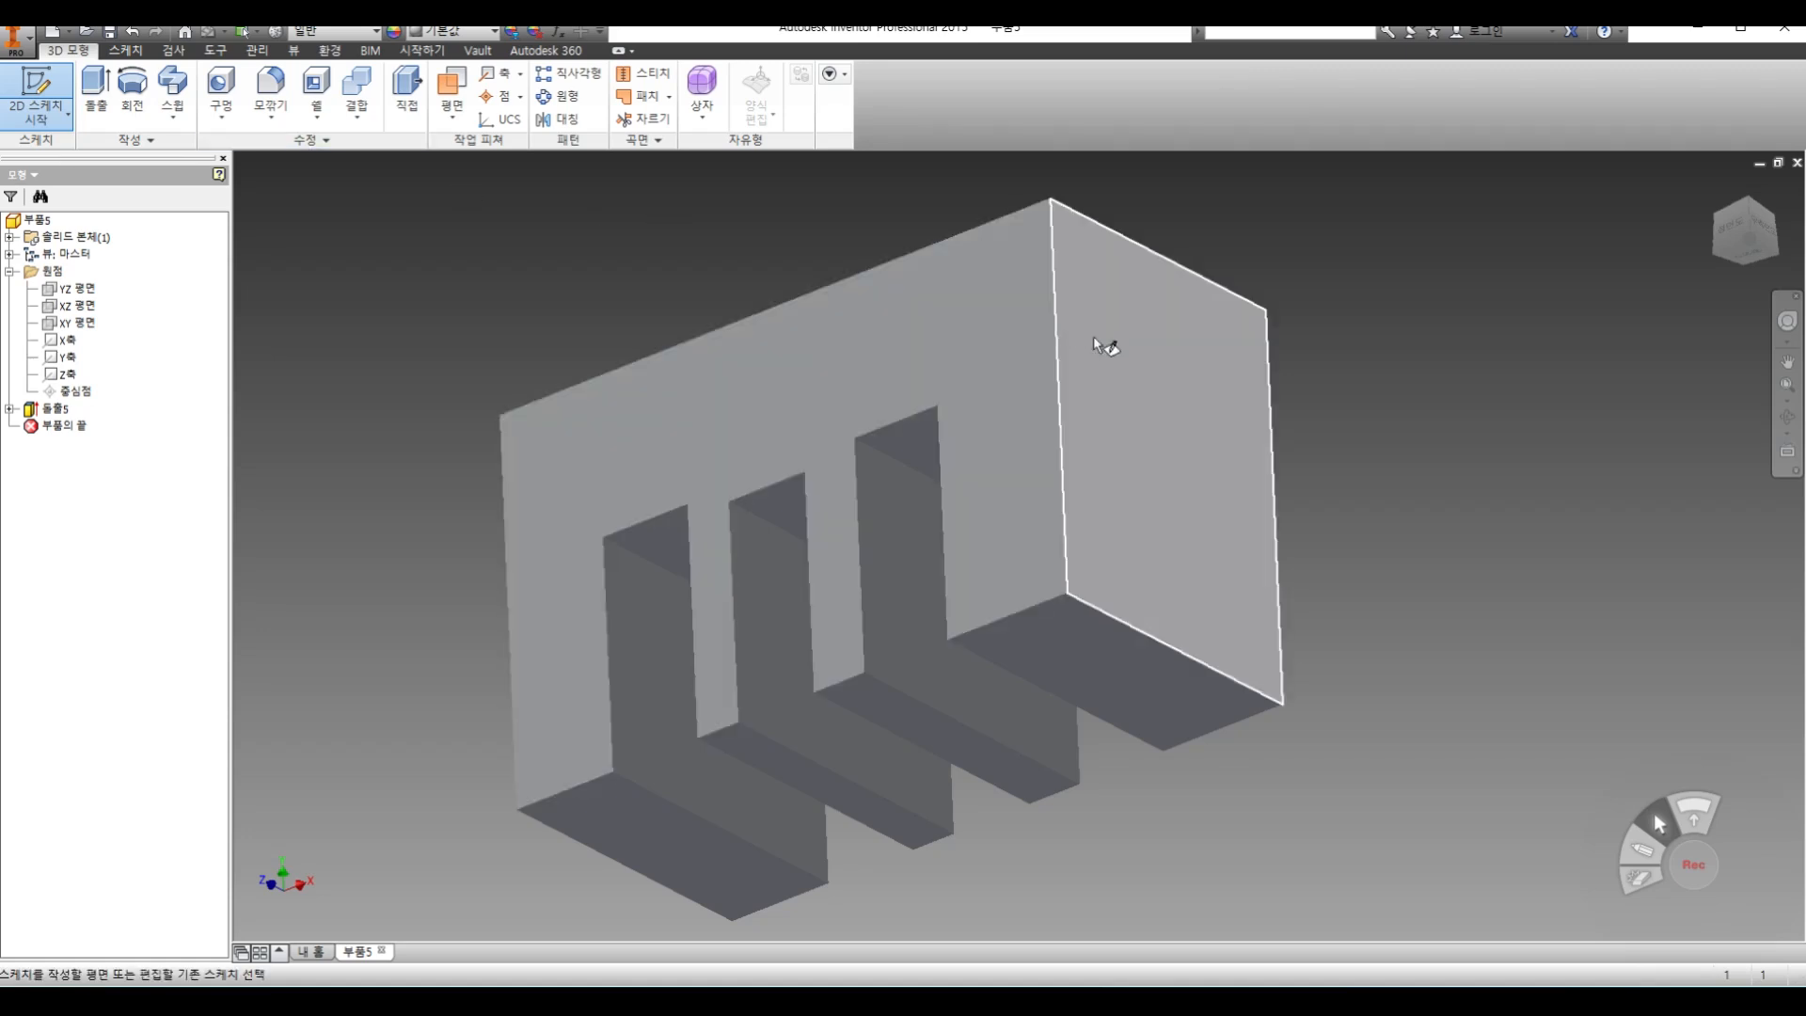
{"action": "left_click", "coordinate": [1135, 345]}
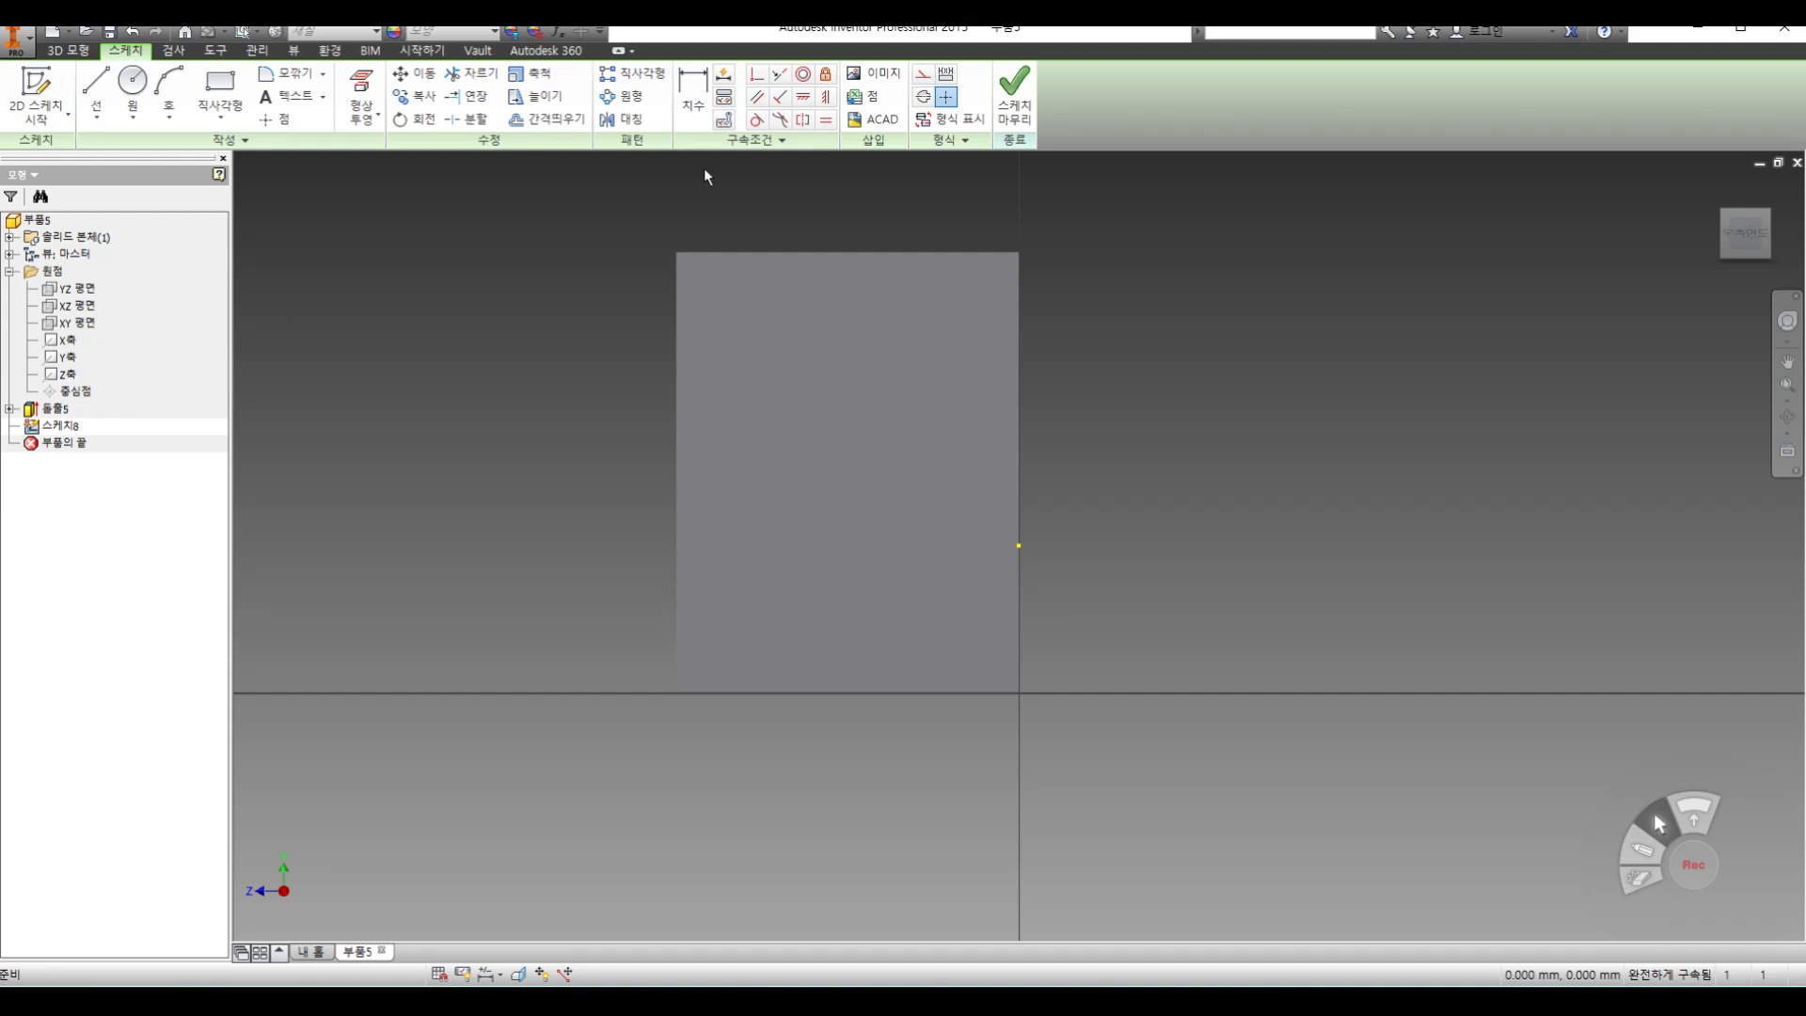
{"action": "left_click", "coordinate": [219, 89]}
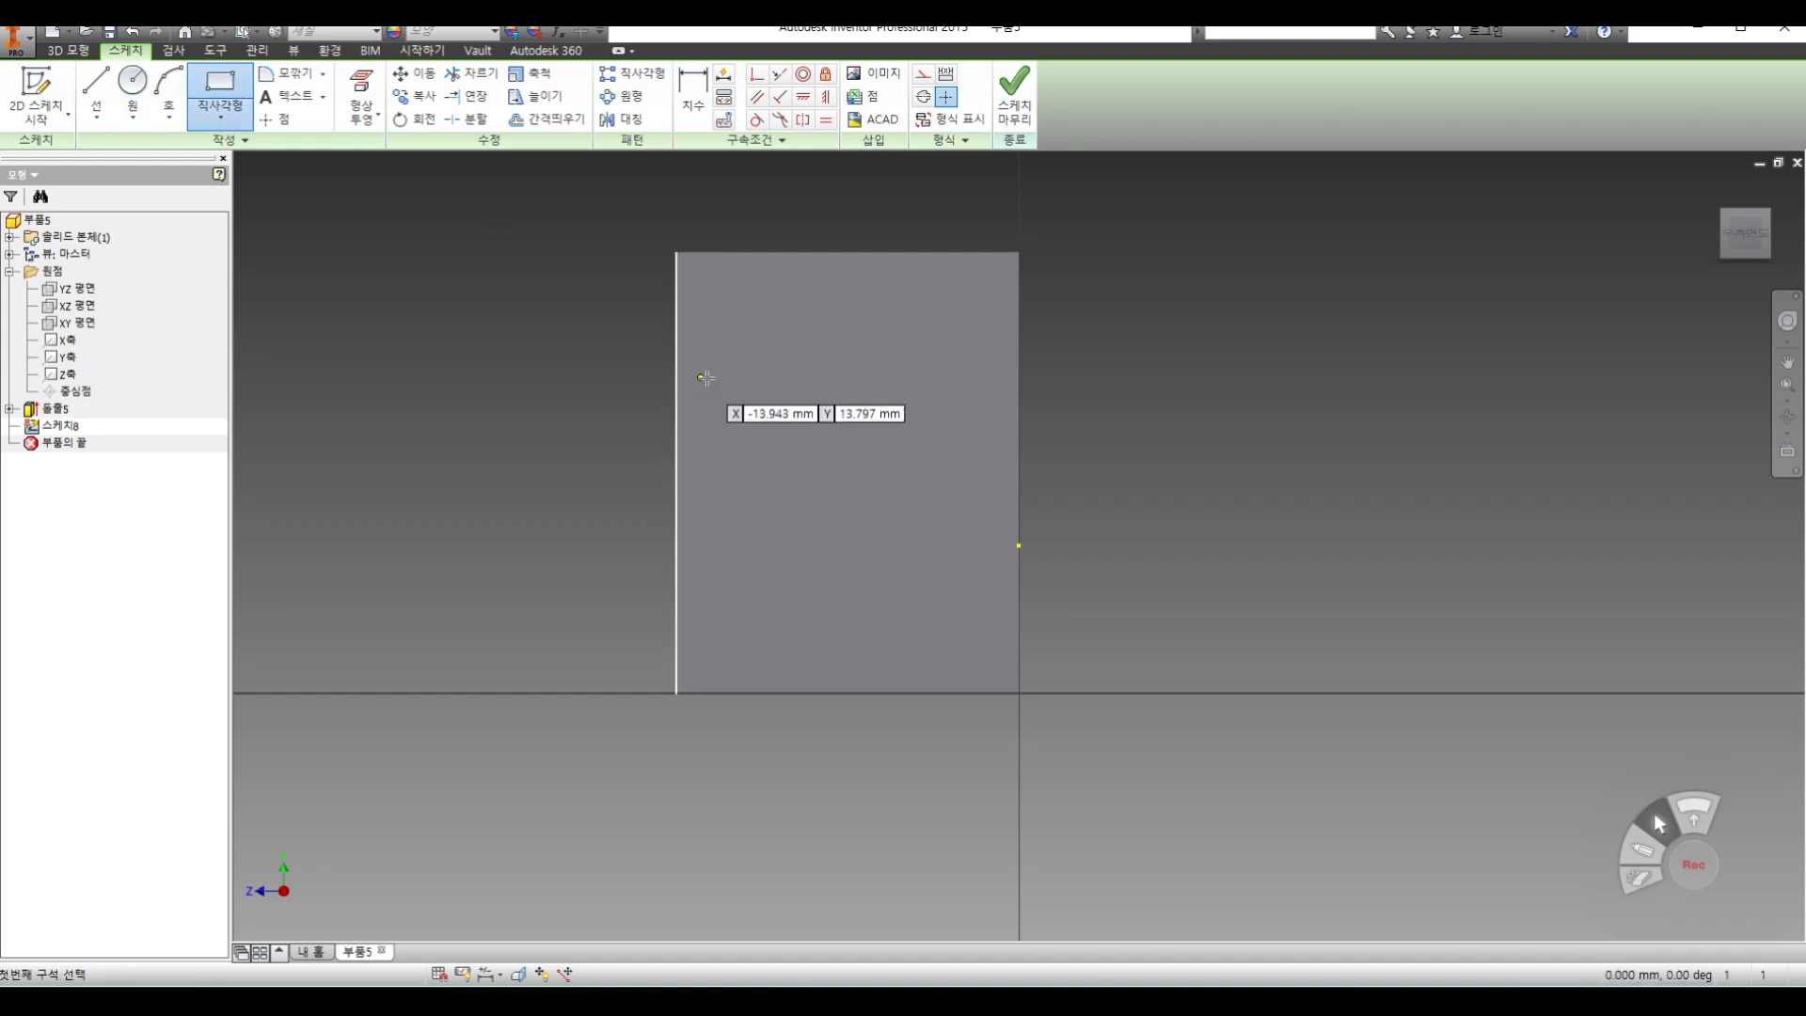
{"action": "left_click", "coordinate": [737, 282]}
{"action": "left_click", "coordinate": [836, 346]}
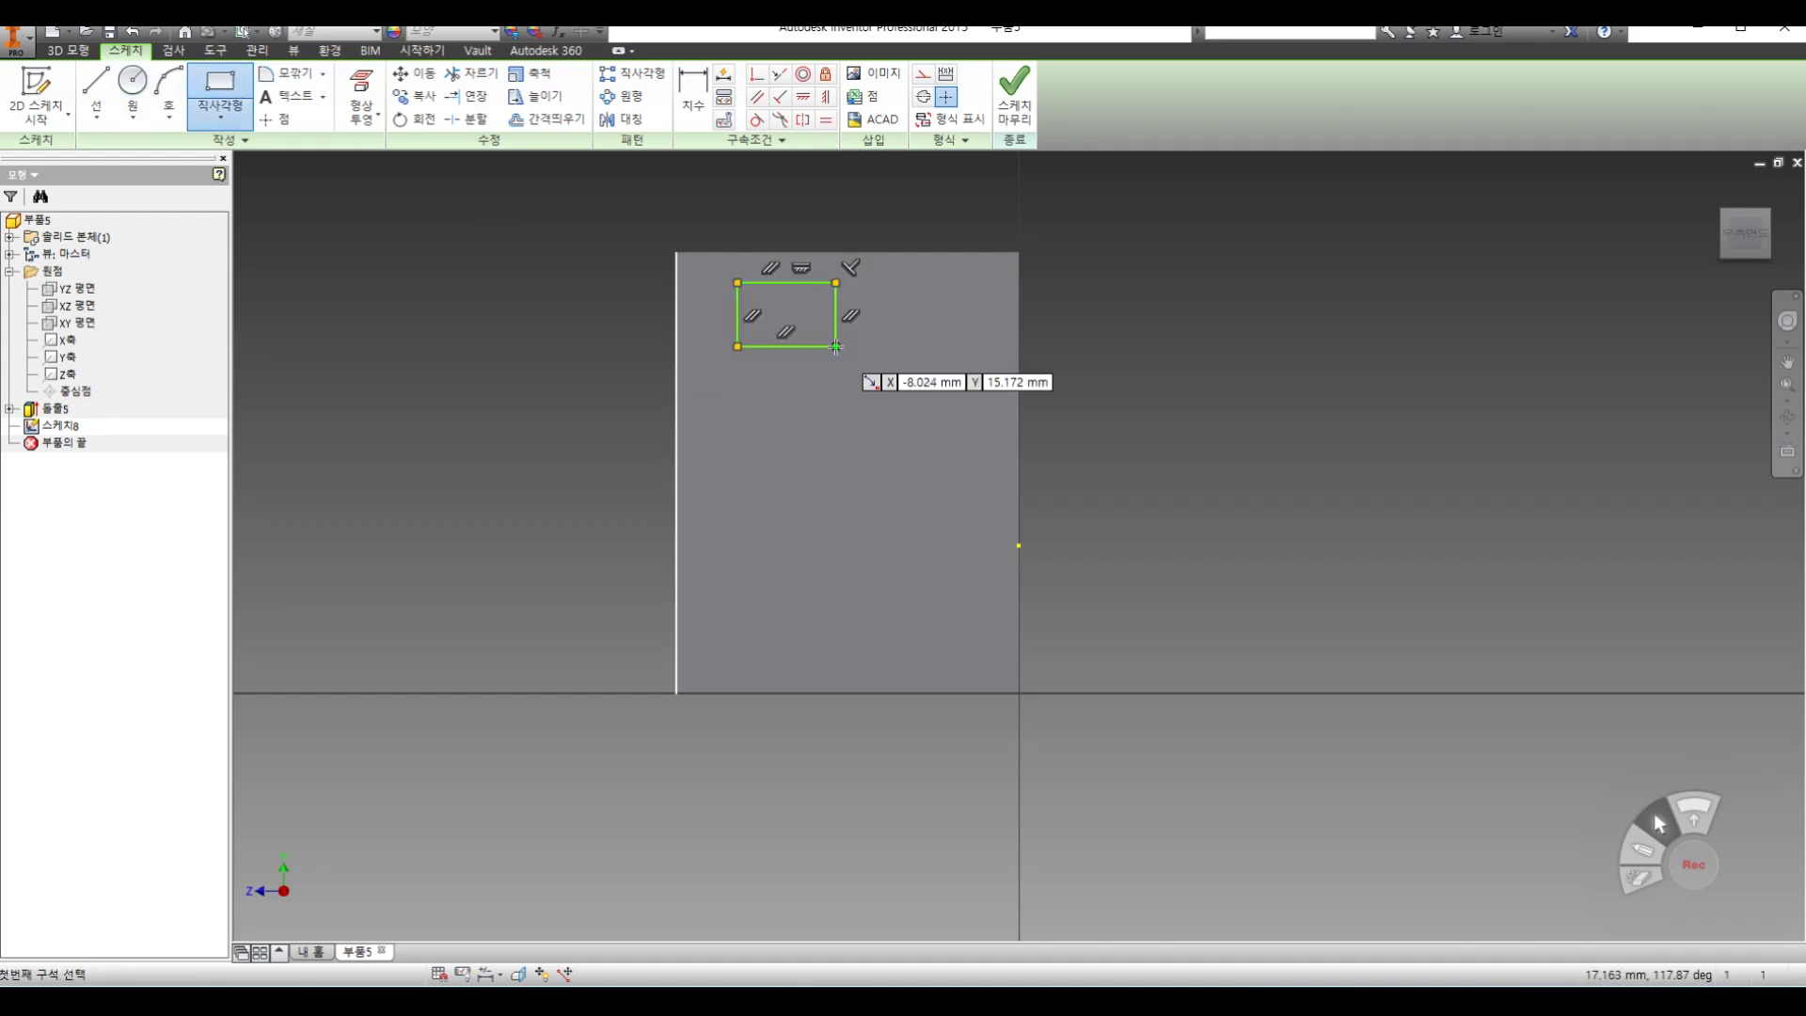
Dimension the small rectangle 5 mm wide and 2 mm below the face's upper edge, then finish the sketch
{"action": "left_click", "coordinate": [694, 90]}
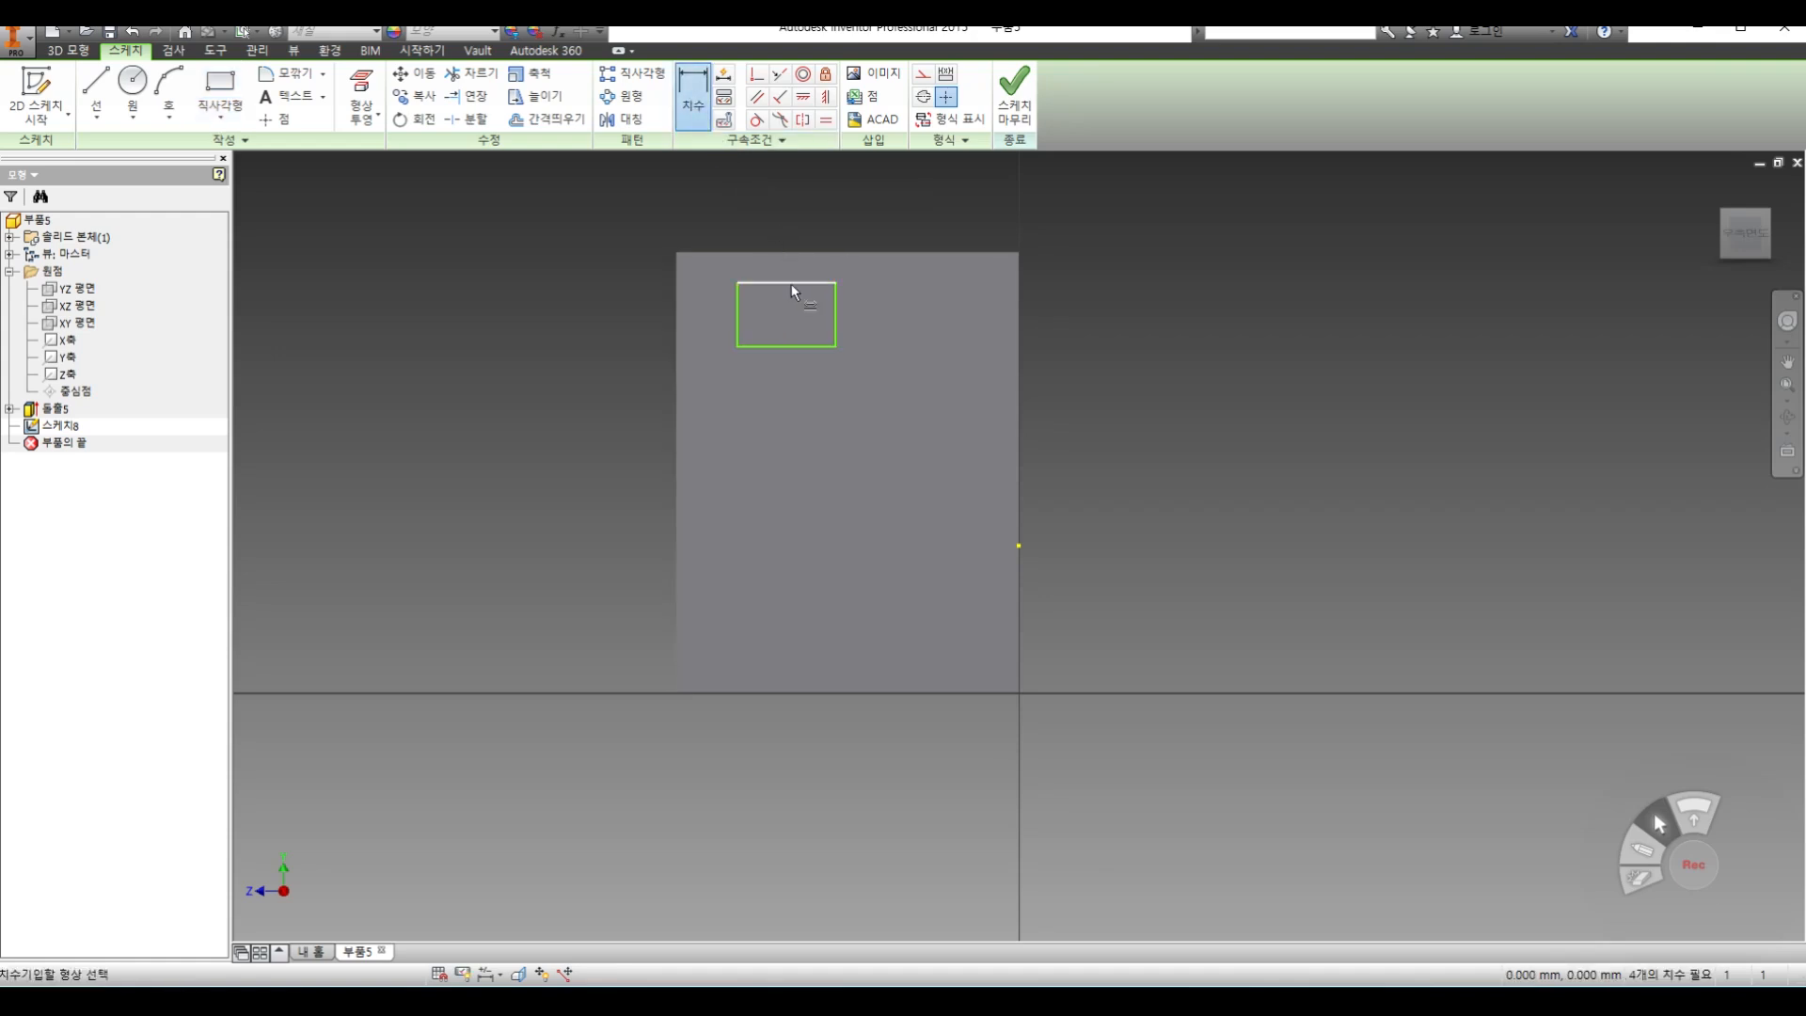
{"action": "left_click", "coordinate": [787, 210]}
{"action": "type", "text": "5"}
{"action": "key", "text": "Return"}
{"action": "left_click", "coordinate": [816, 281]}
{"action": "left_click", "coordinate": [813, 252]}
{"action": "left_click", "coordinate": [906, 266]}
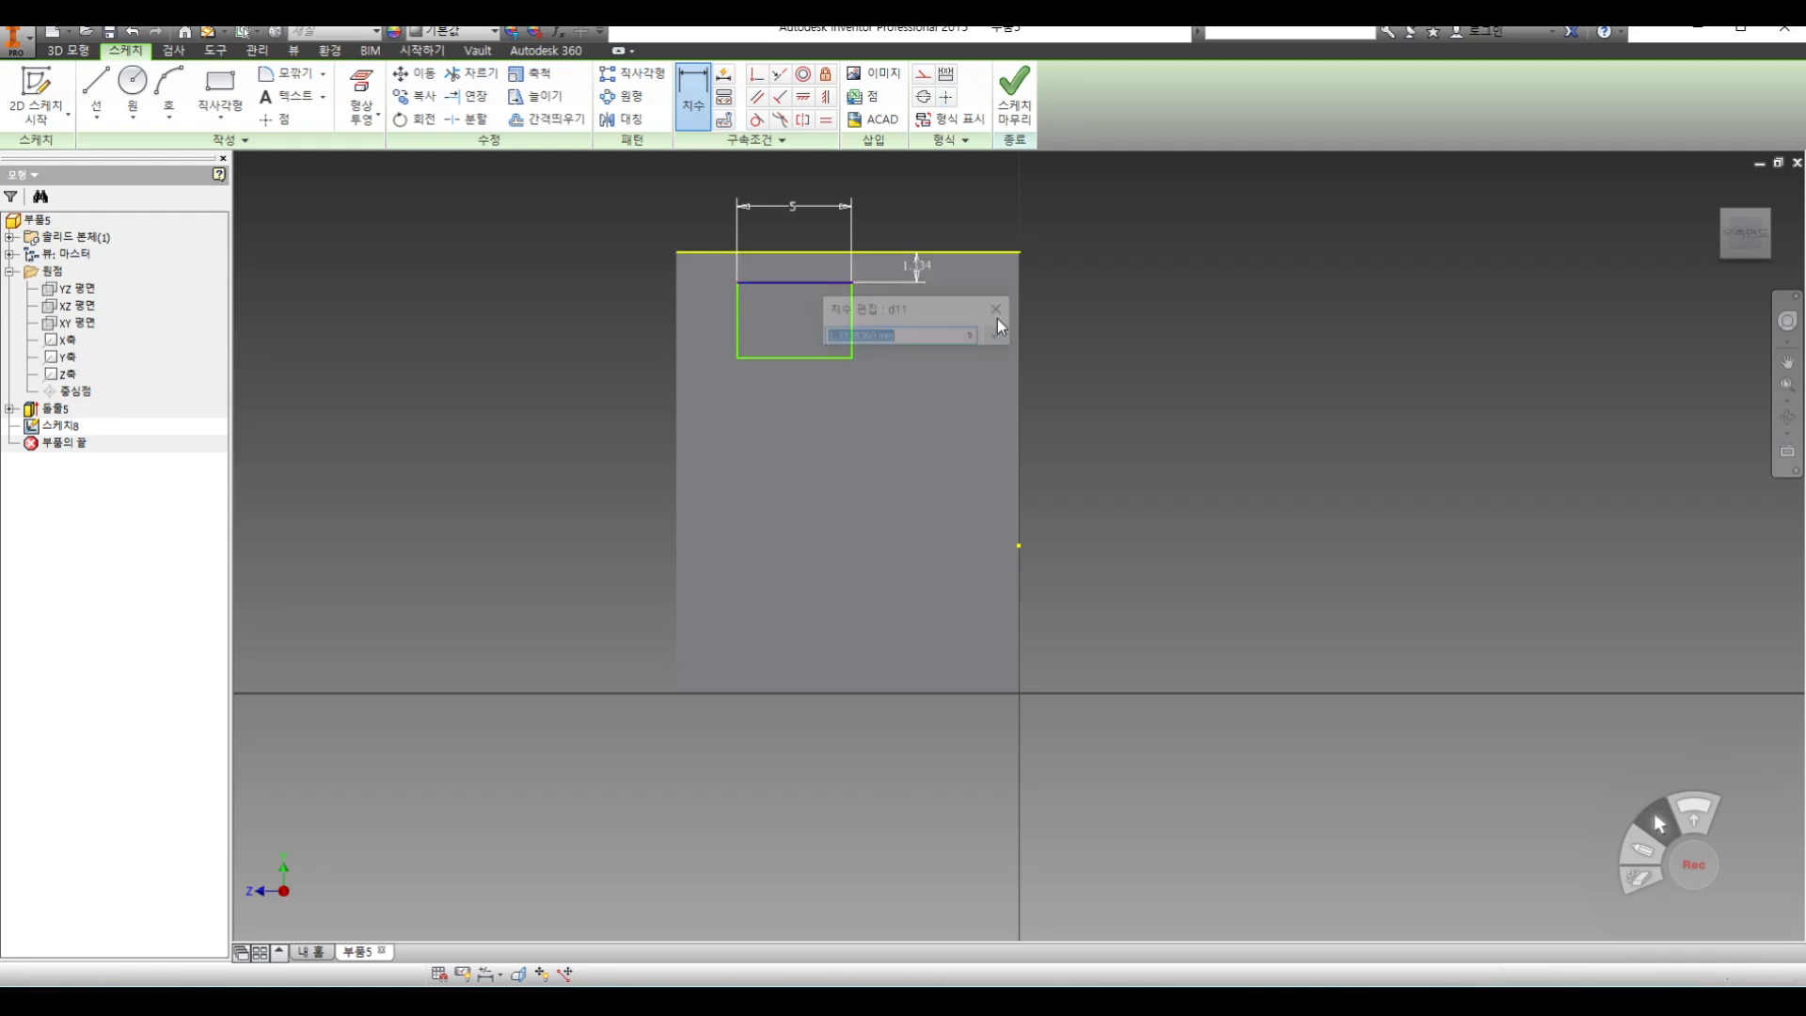
{"action": "type", "text": "2"}
{"action": "left_click", "coordinate": [1001, 322]}
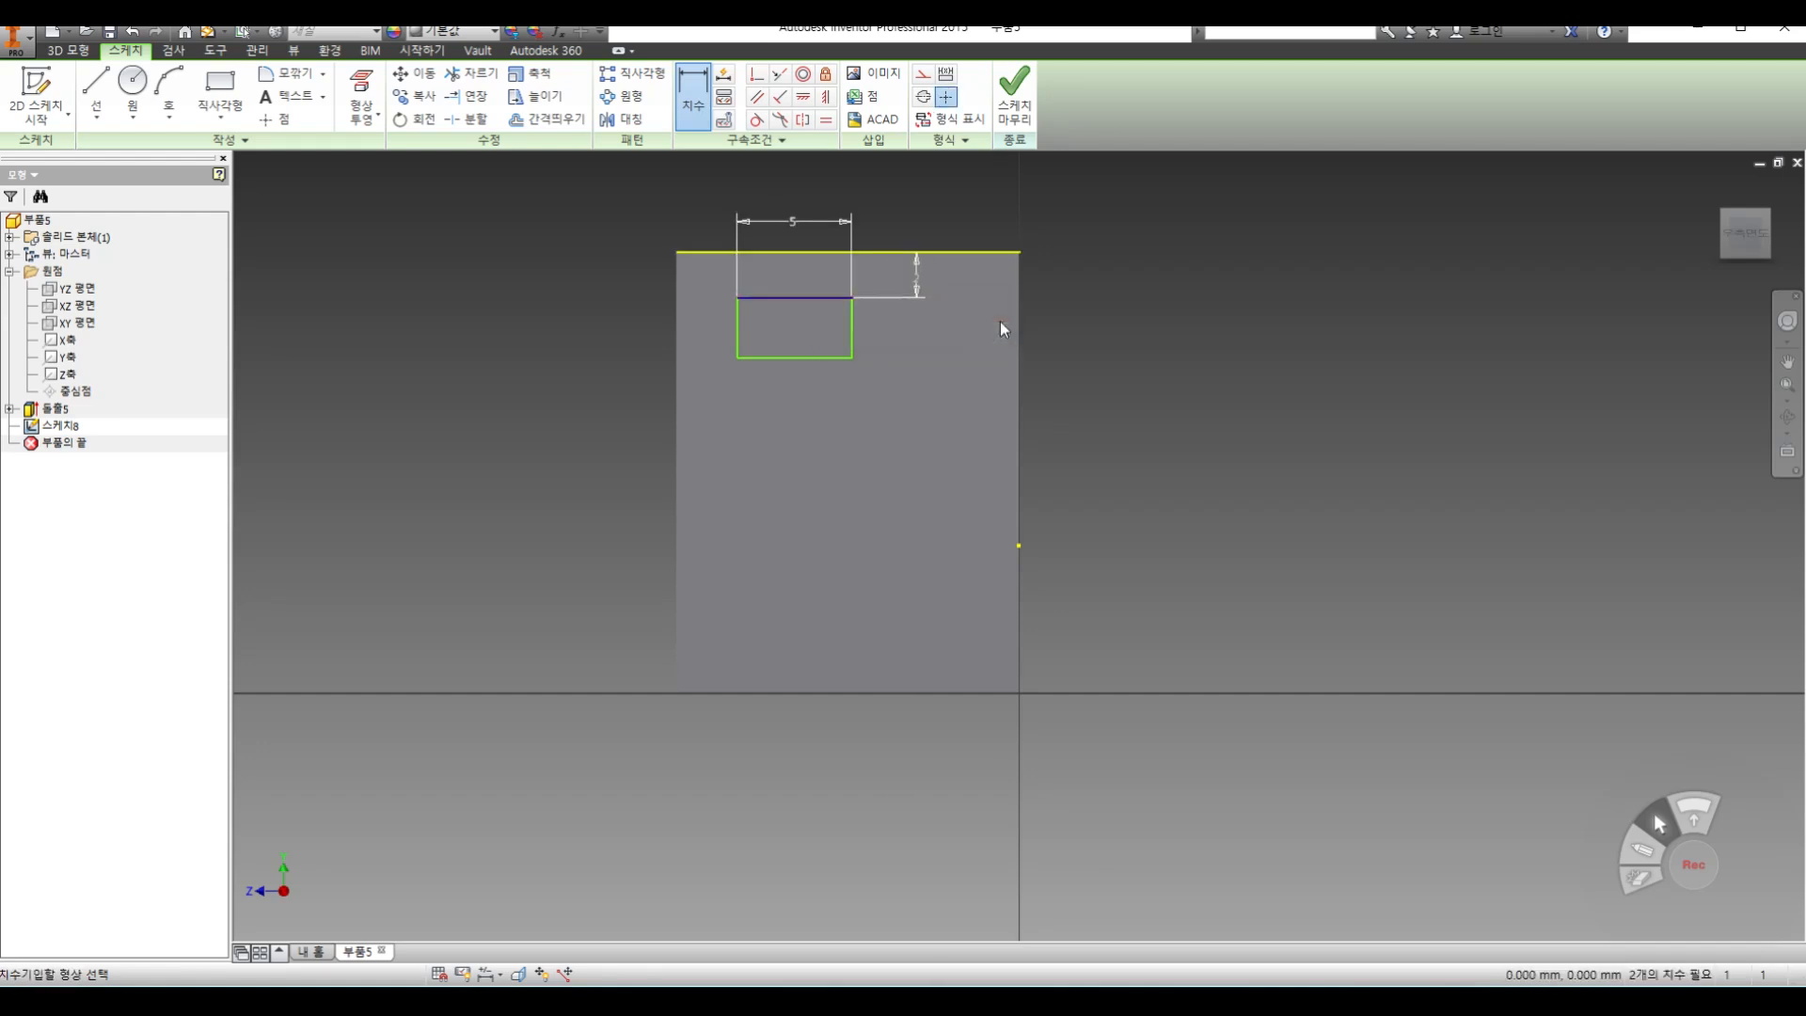
{"action": "left_click", "coordinate": [1022, 108]}
Extrude the small rectangle as a cut 37.250 mm into the block, past its opposite end
{"action": "left_click", "coordinate": [95, 90]}
{"action": "middle_click_drag", "start_coordinate": [1124, 410], "coordinate": [851, 573]}
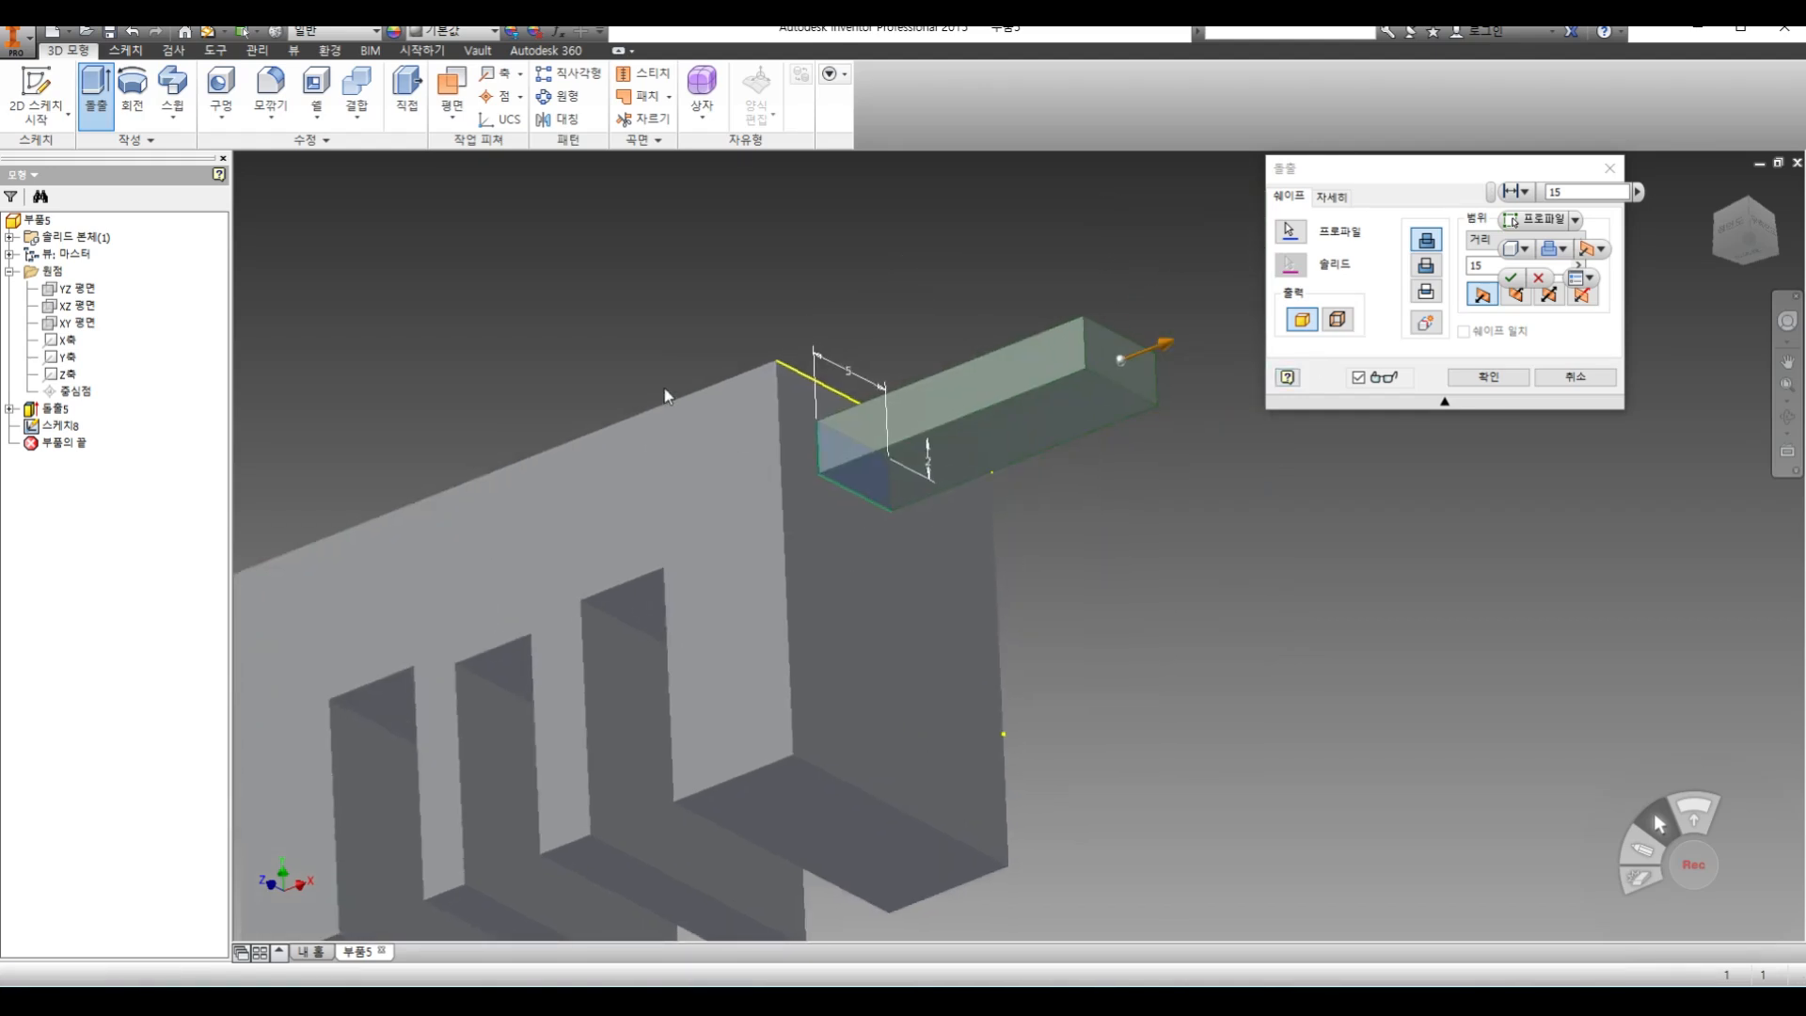
{"action": "left_click", "coordinate": [1427, 244]}
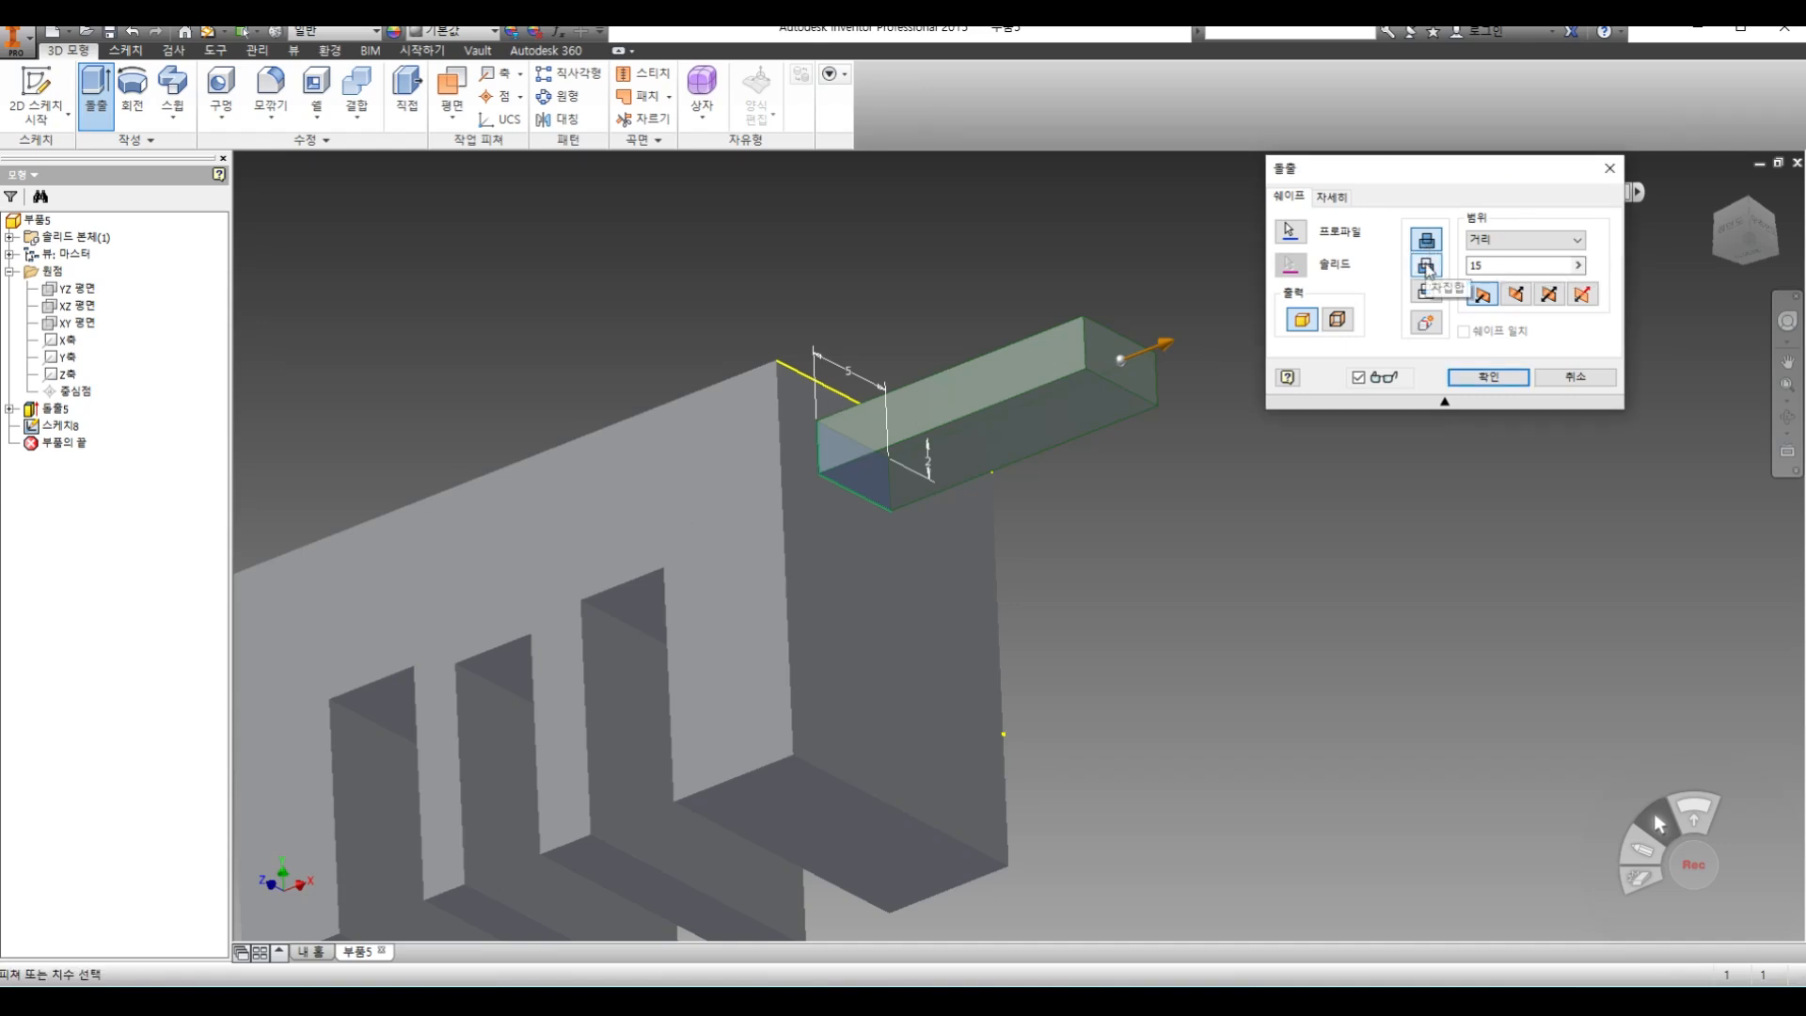
{"action": "left_click", "coordinate": [1427, 268]}
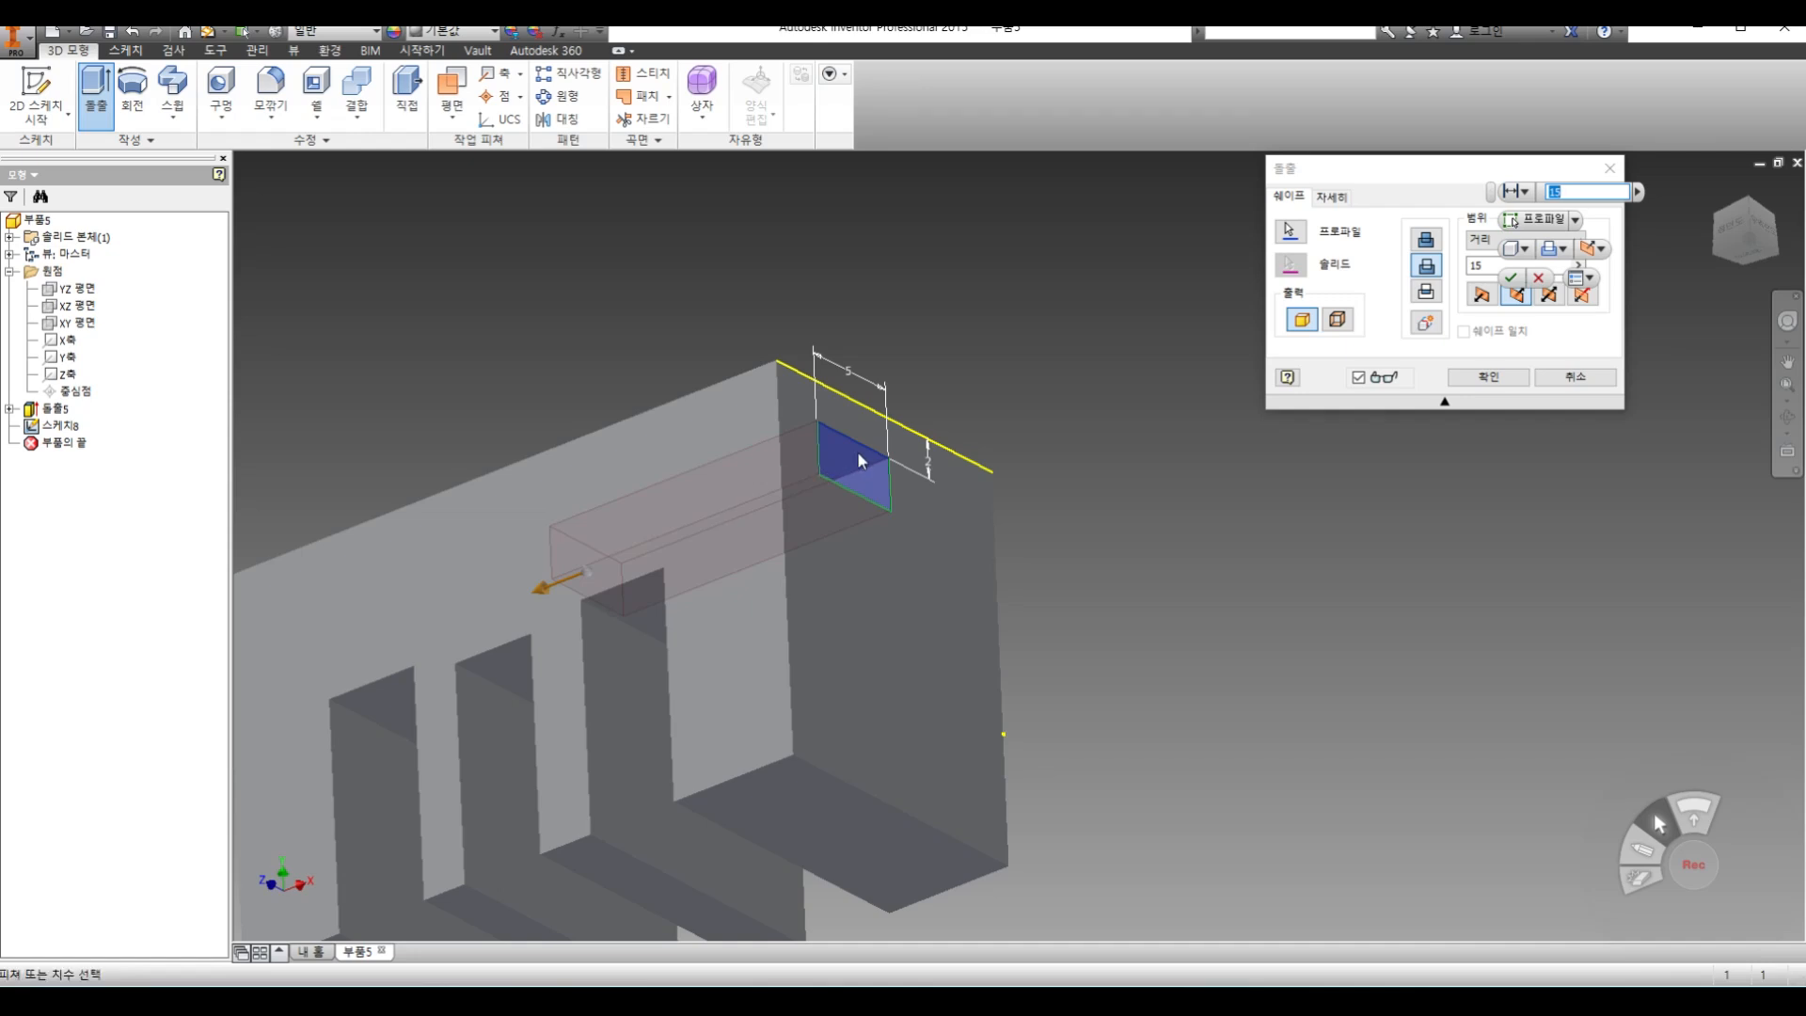
{"action": "middle_click_drag", "start_coordinate": [514, 584], "coordinate": [822, 465]}
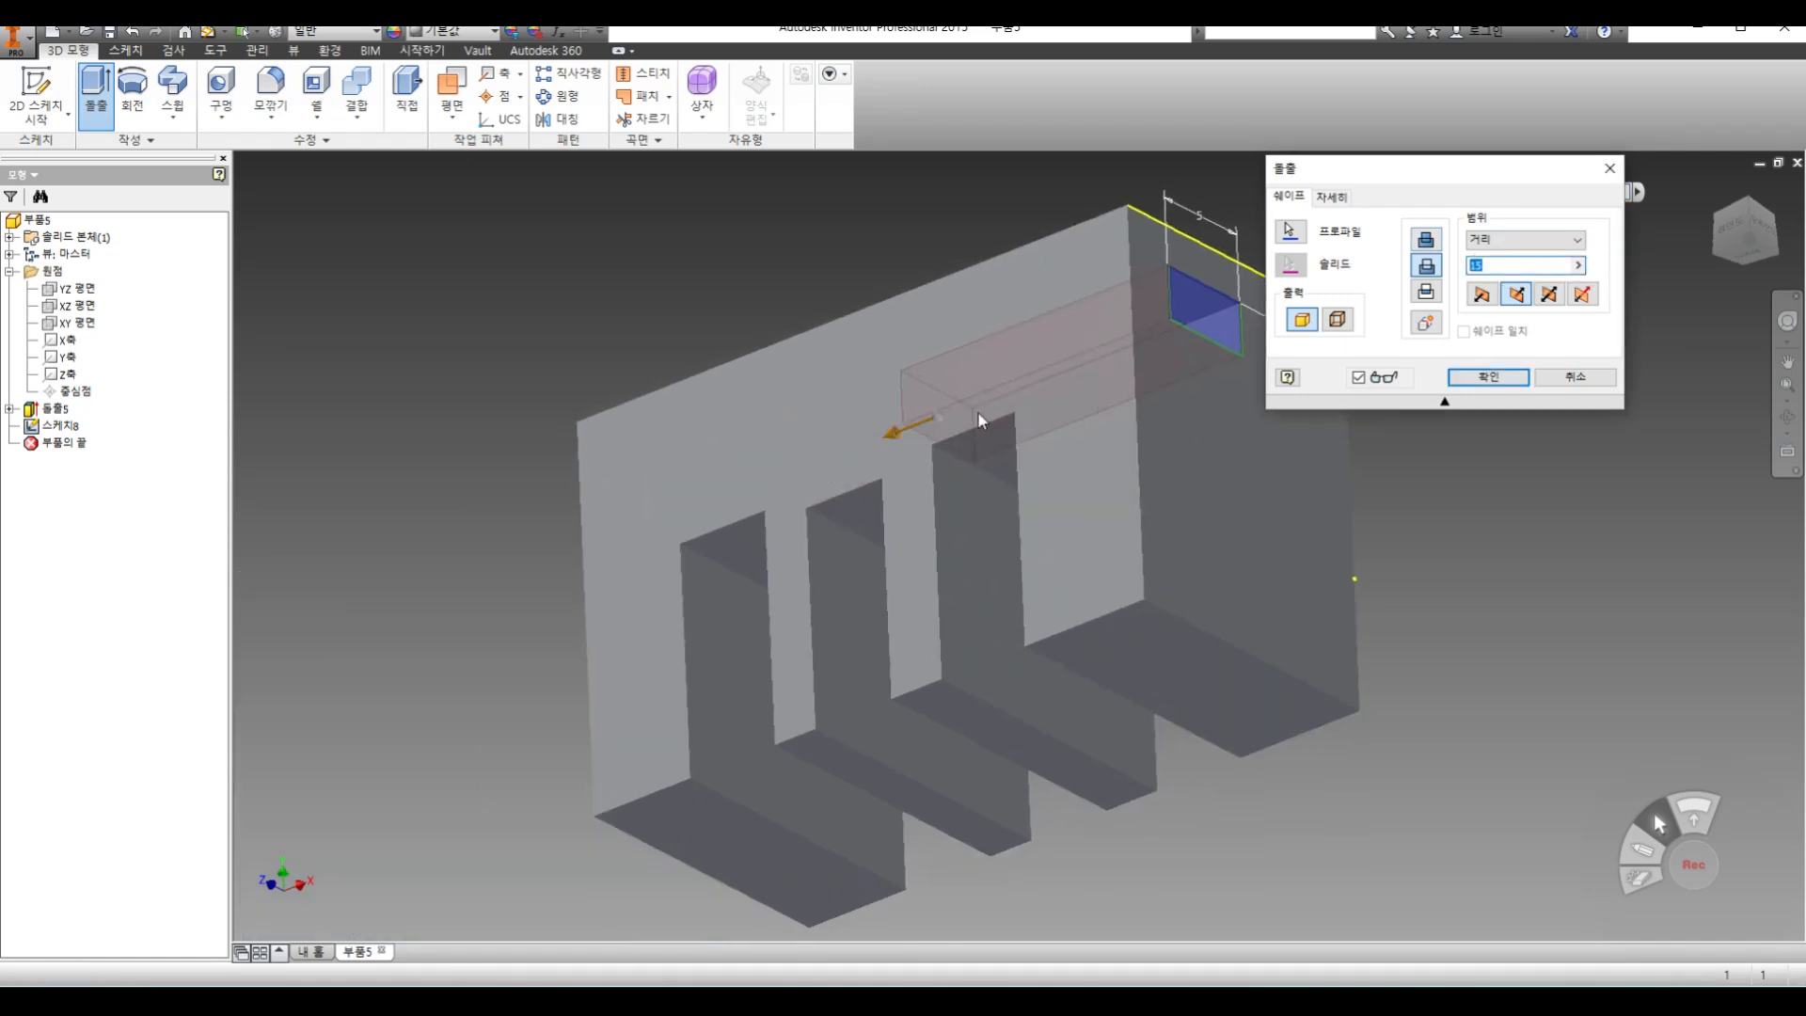
{"action": "left_click_drag", "start_coordinate": [897, 432], "coordinate": [501, 562]}
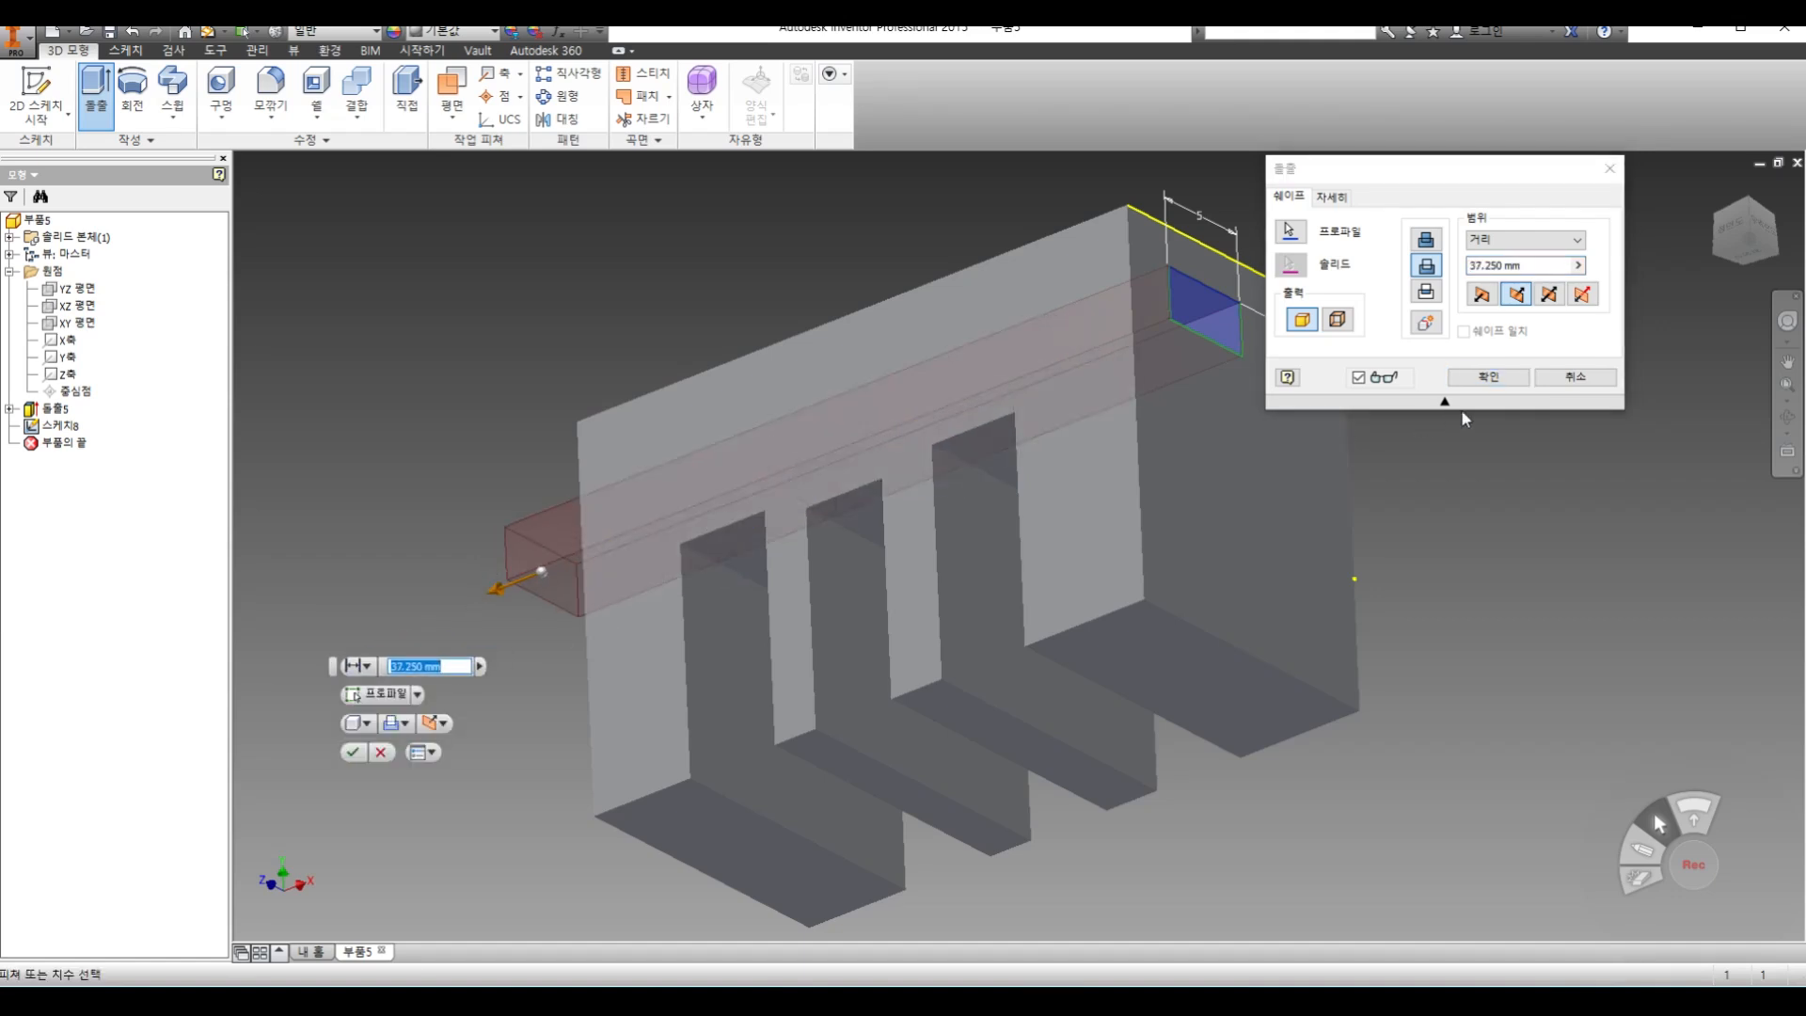
{"action": "left_click", "coordinate": [1489, 377]}
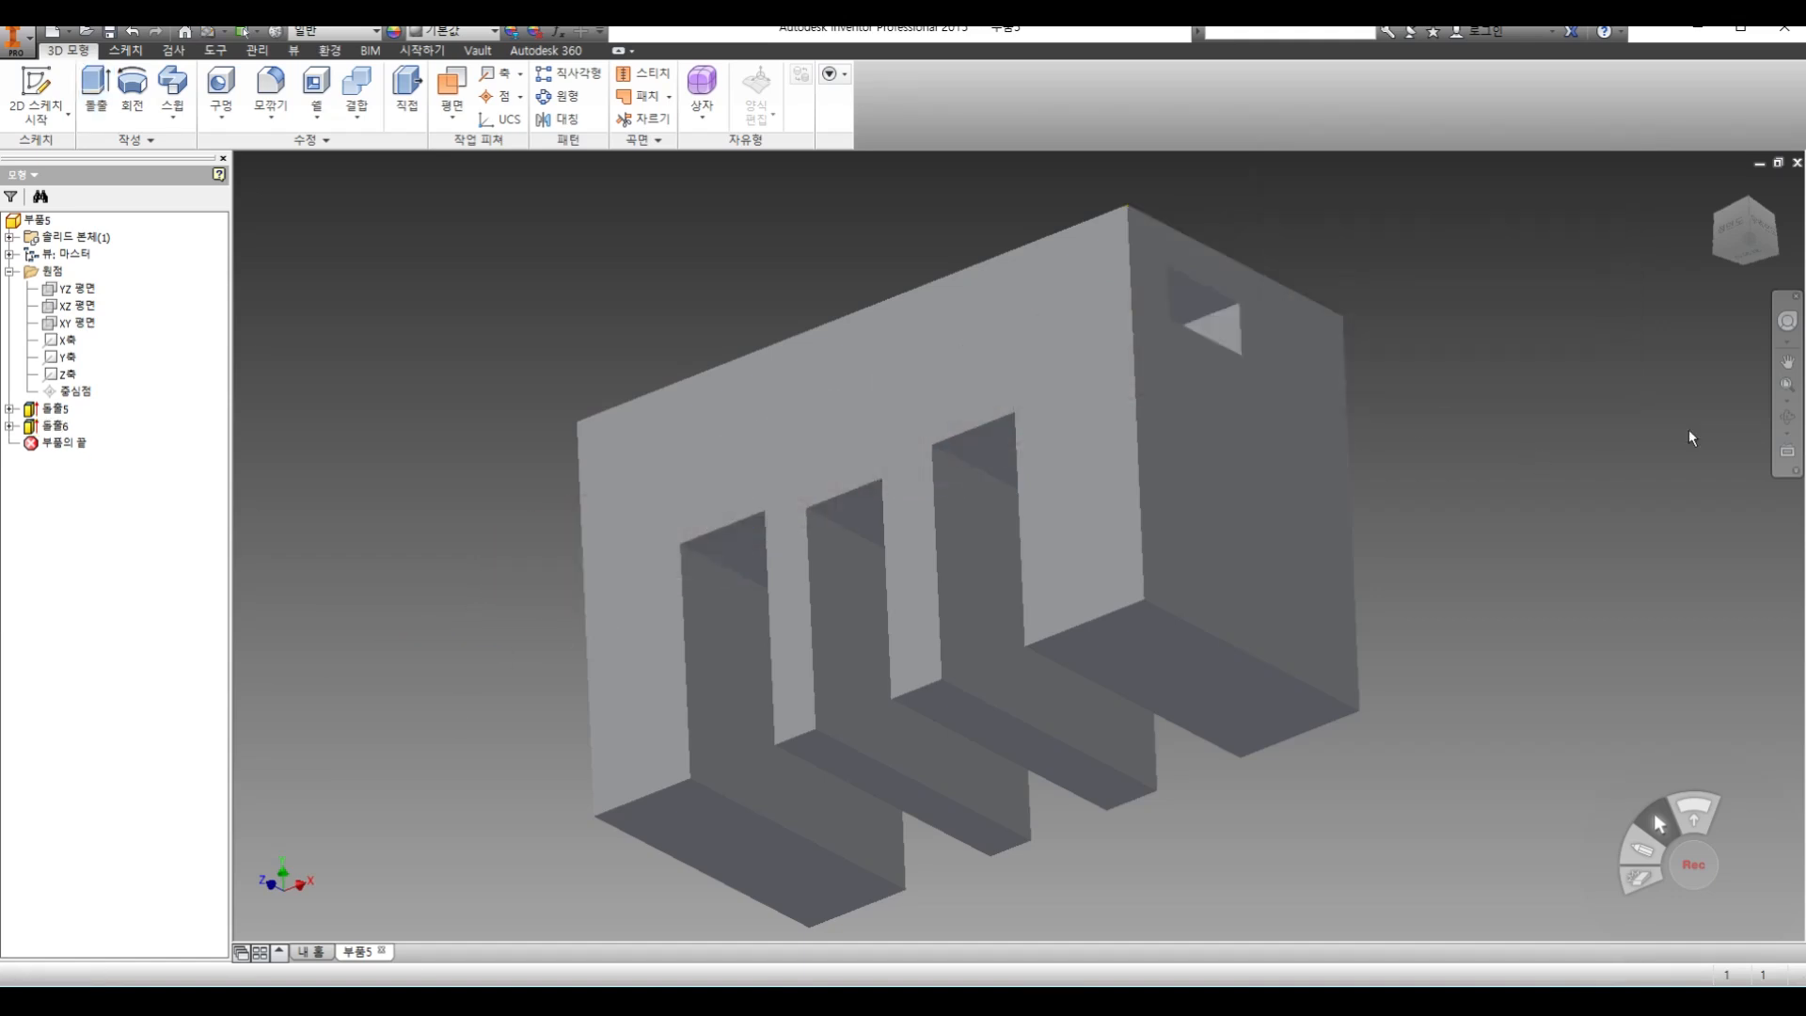
Edit the small rectangle's extrusion to intersect with the block, keeping the 37.250 mm distance
{"action": "left_click", "coordinate": [1787, 417]}
{"action": "left_click_drag", "start_coordinate": [1288, 407], "coordinate": [1161, 392]}
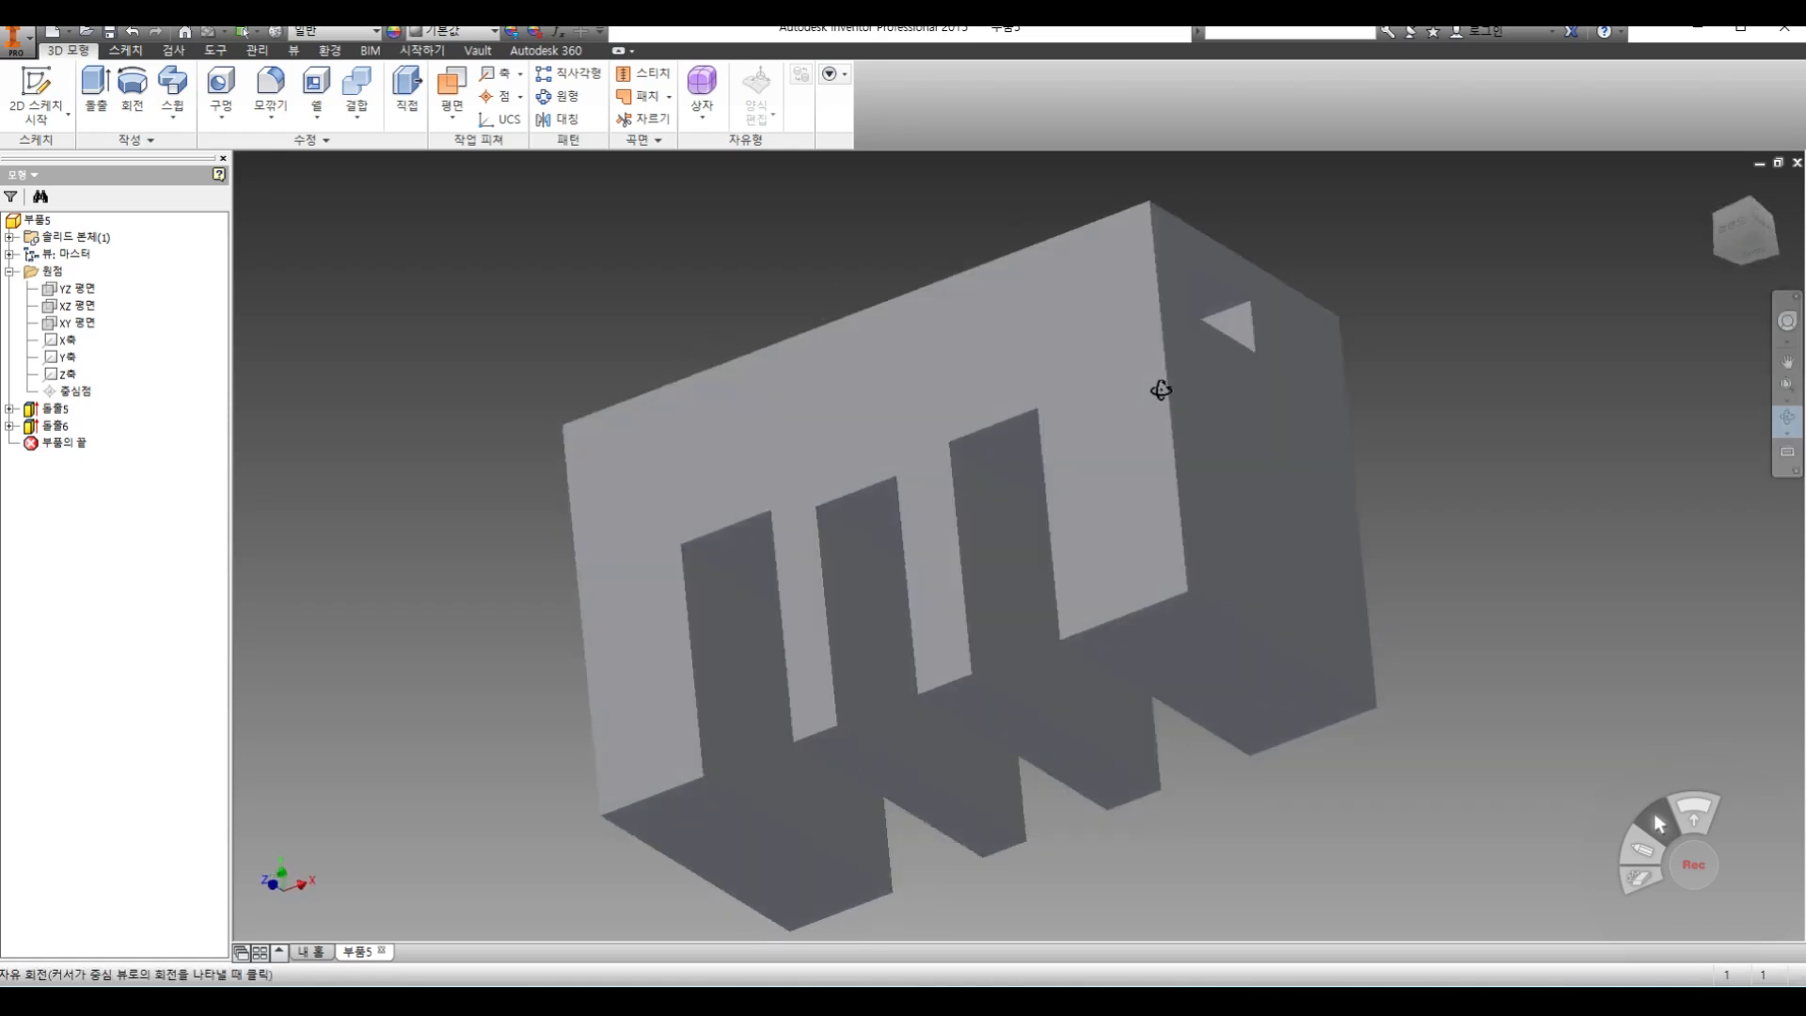
{"action": "right_click", "coordinate": [1402, 297]}
{"action": "left_click", "coordinate": [1440, 303]}
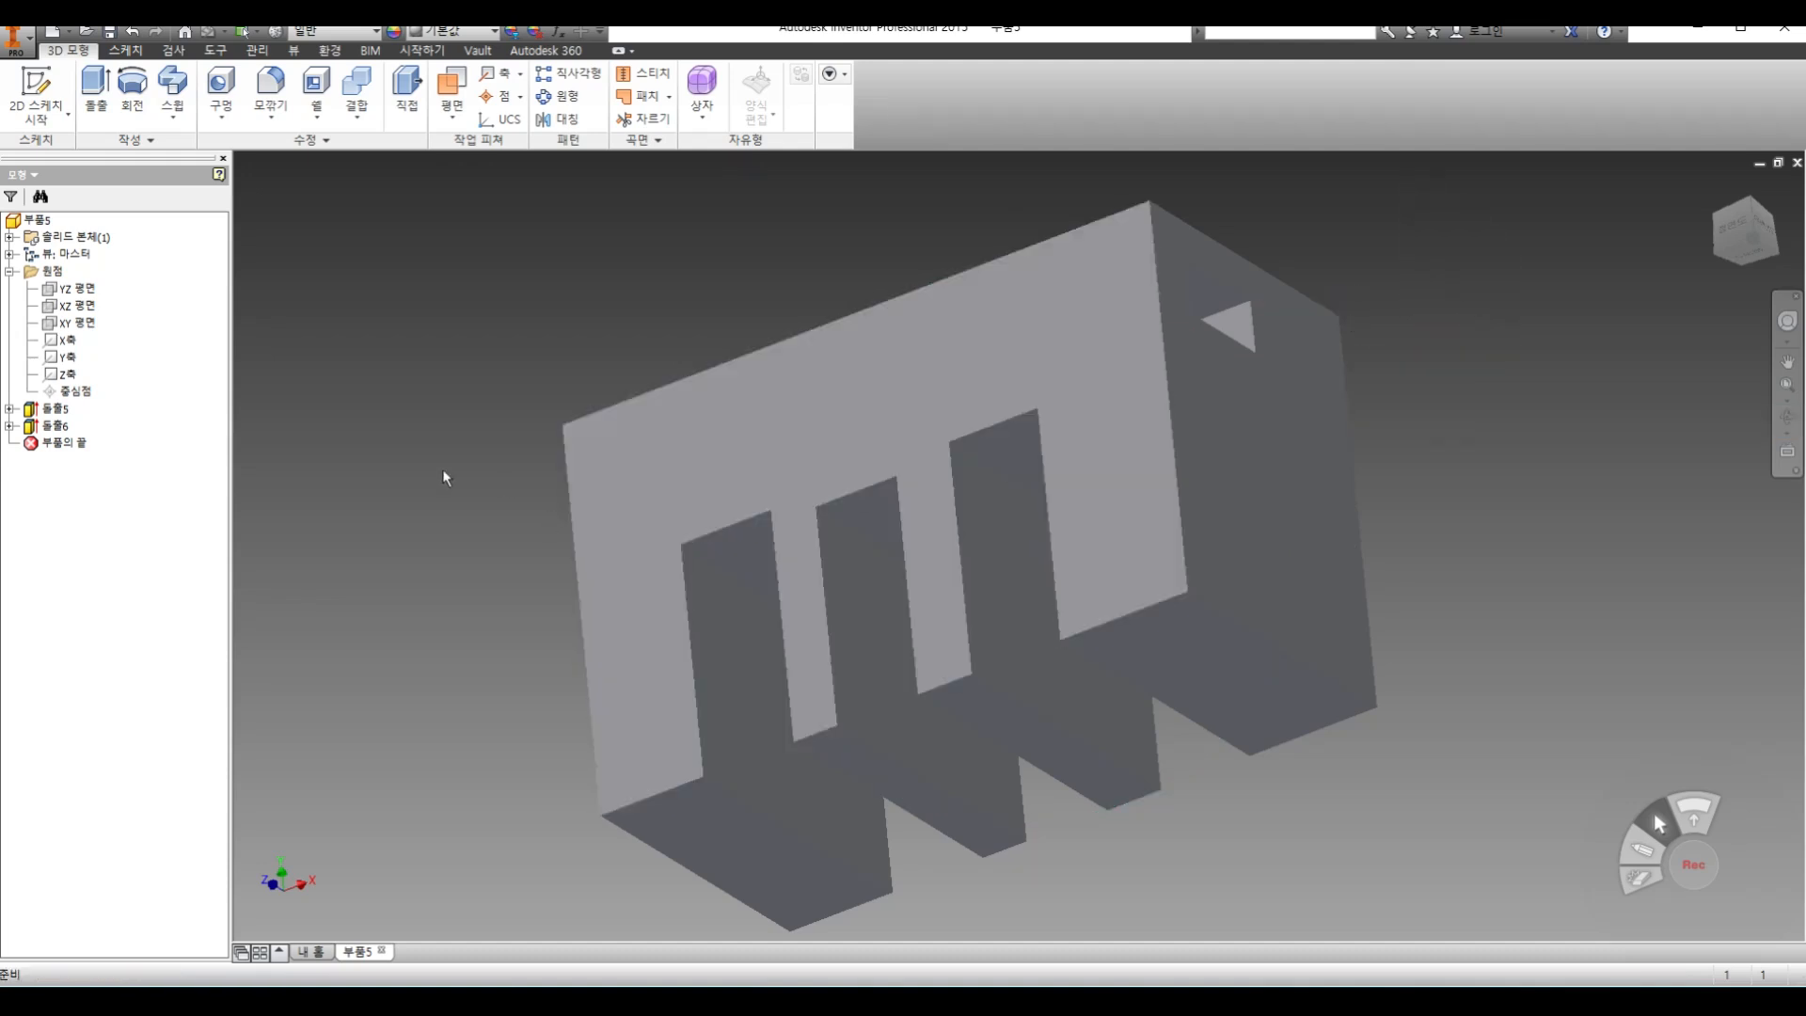
{"action": "double_click", "coordinate": [56, 425]}
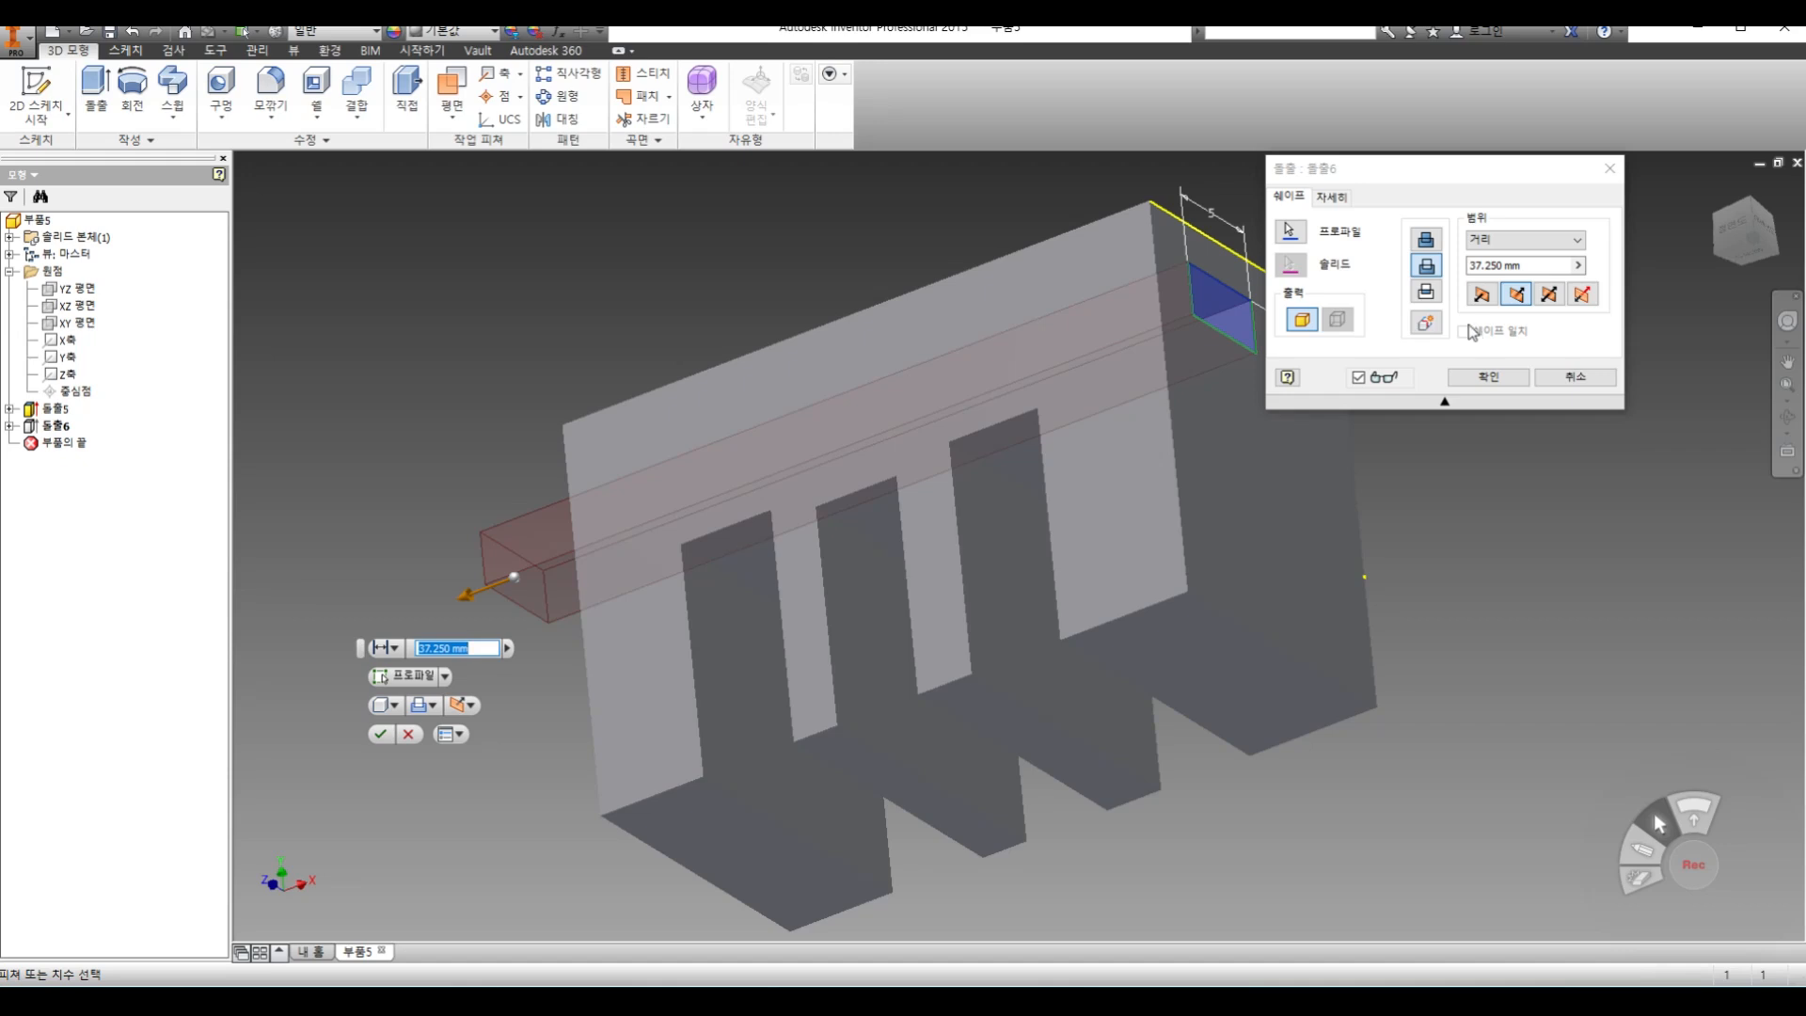
{"action": "left_click", "coordinate": [1427, 294]}
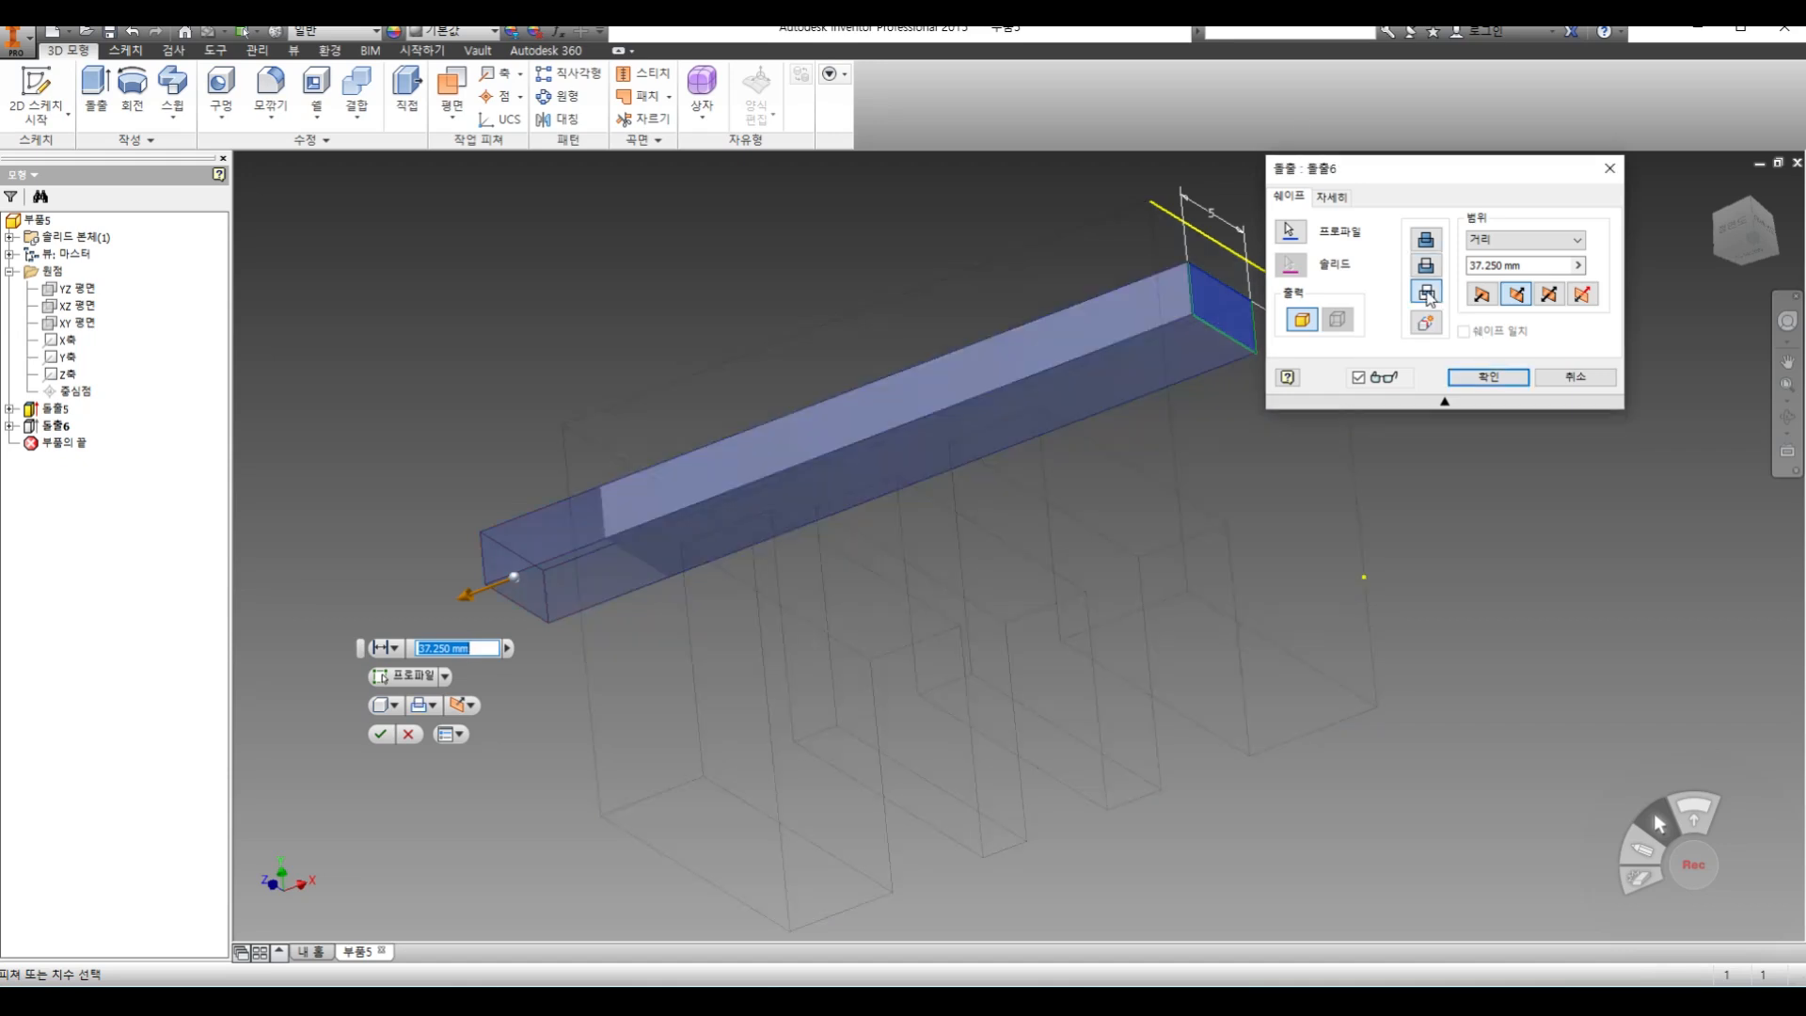
{"action": "left_click", "coordinate": [1487, 377]}
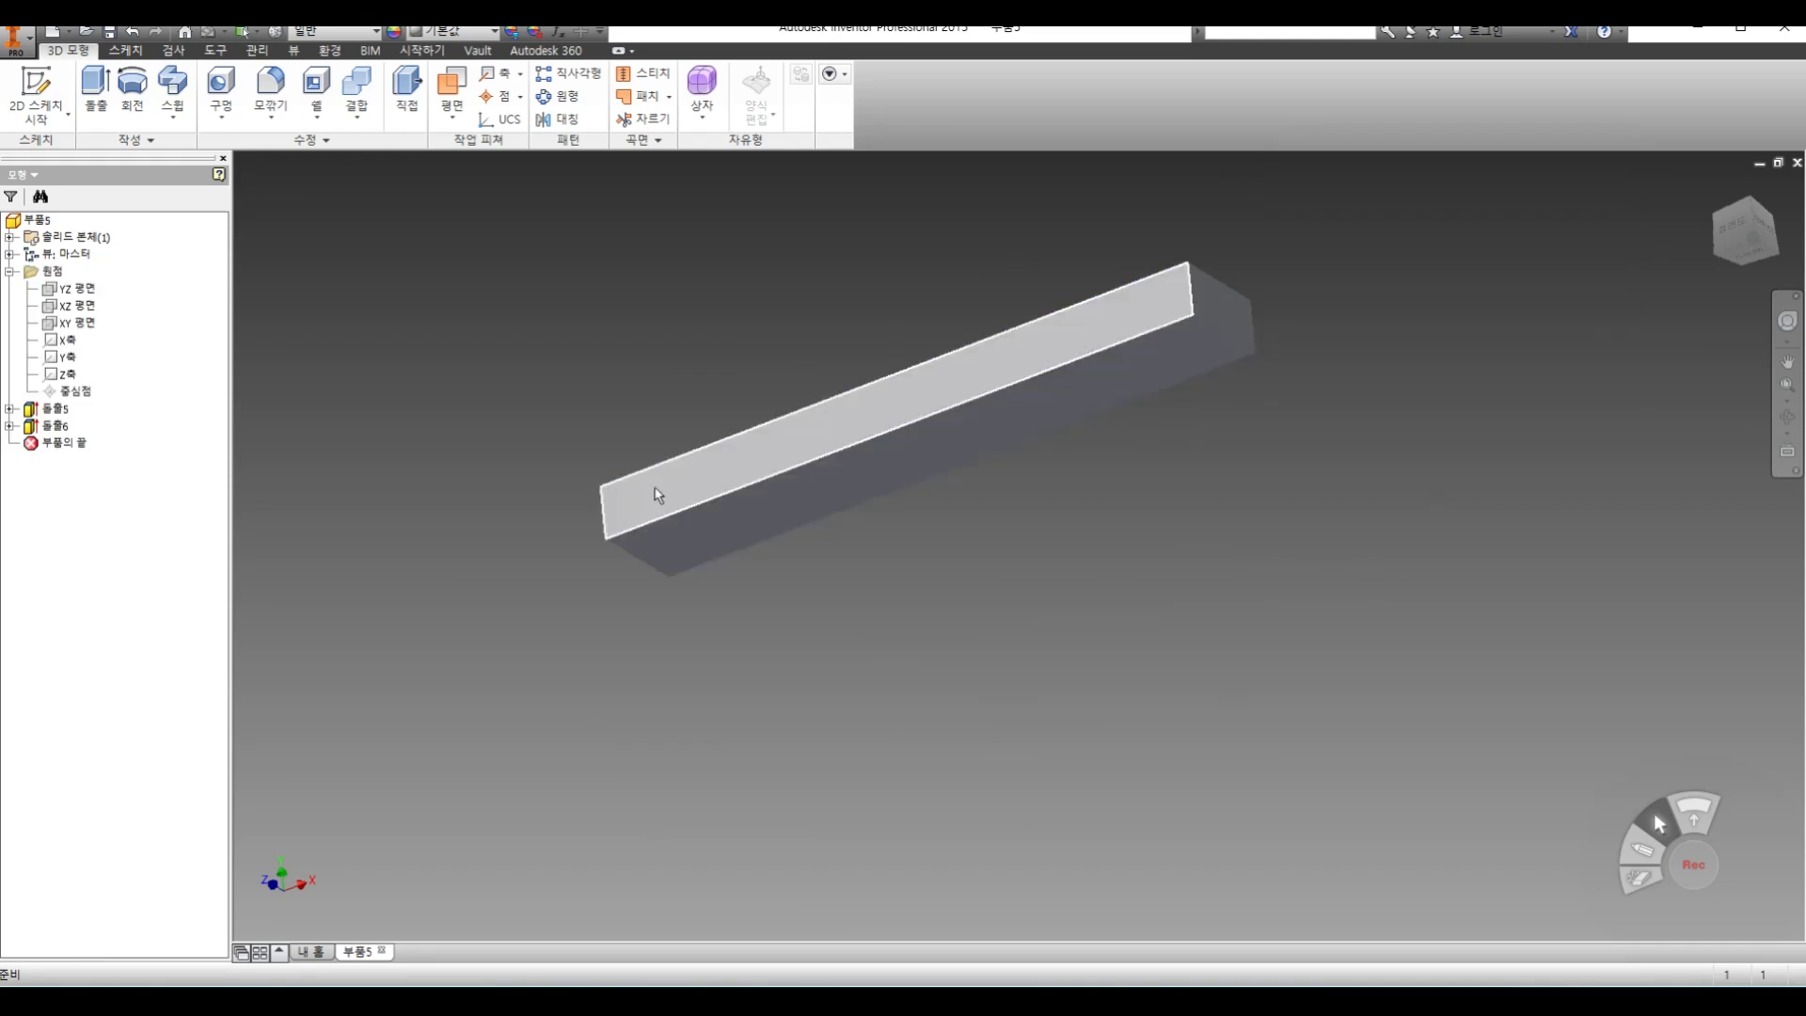
Try the join and intersect options on the small rectangle's extrusion, and try to cut 4.250 mm outward from the end face
{"action": "double_click", "coordinate": [59, 427]}
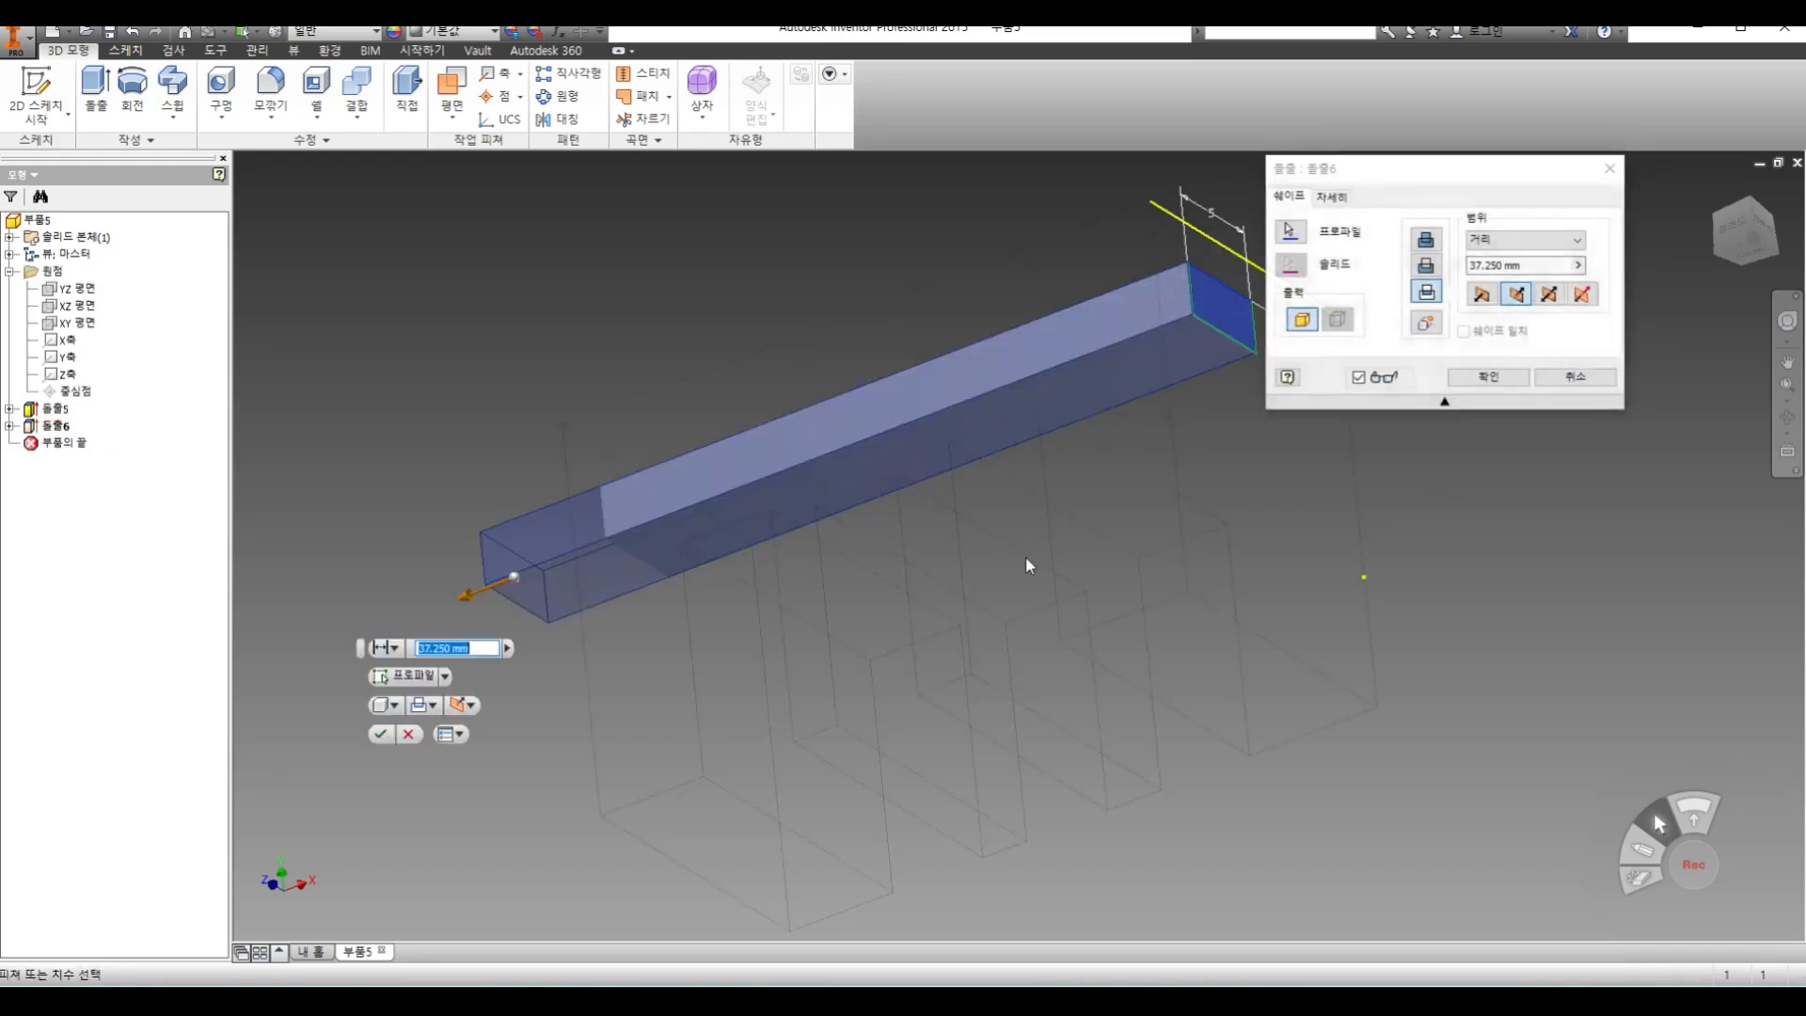
{"action": "left_click", "coordinate": [1426, 240]}
{"action": "left_click", "coordinate": [1426, 240]}
{"action": "left_click", "coordinate": [1429, 294]}
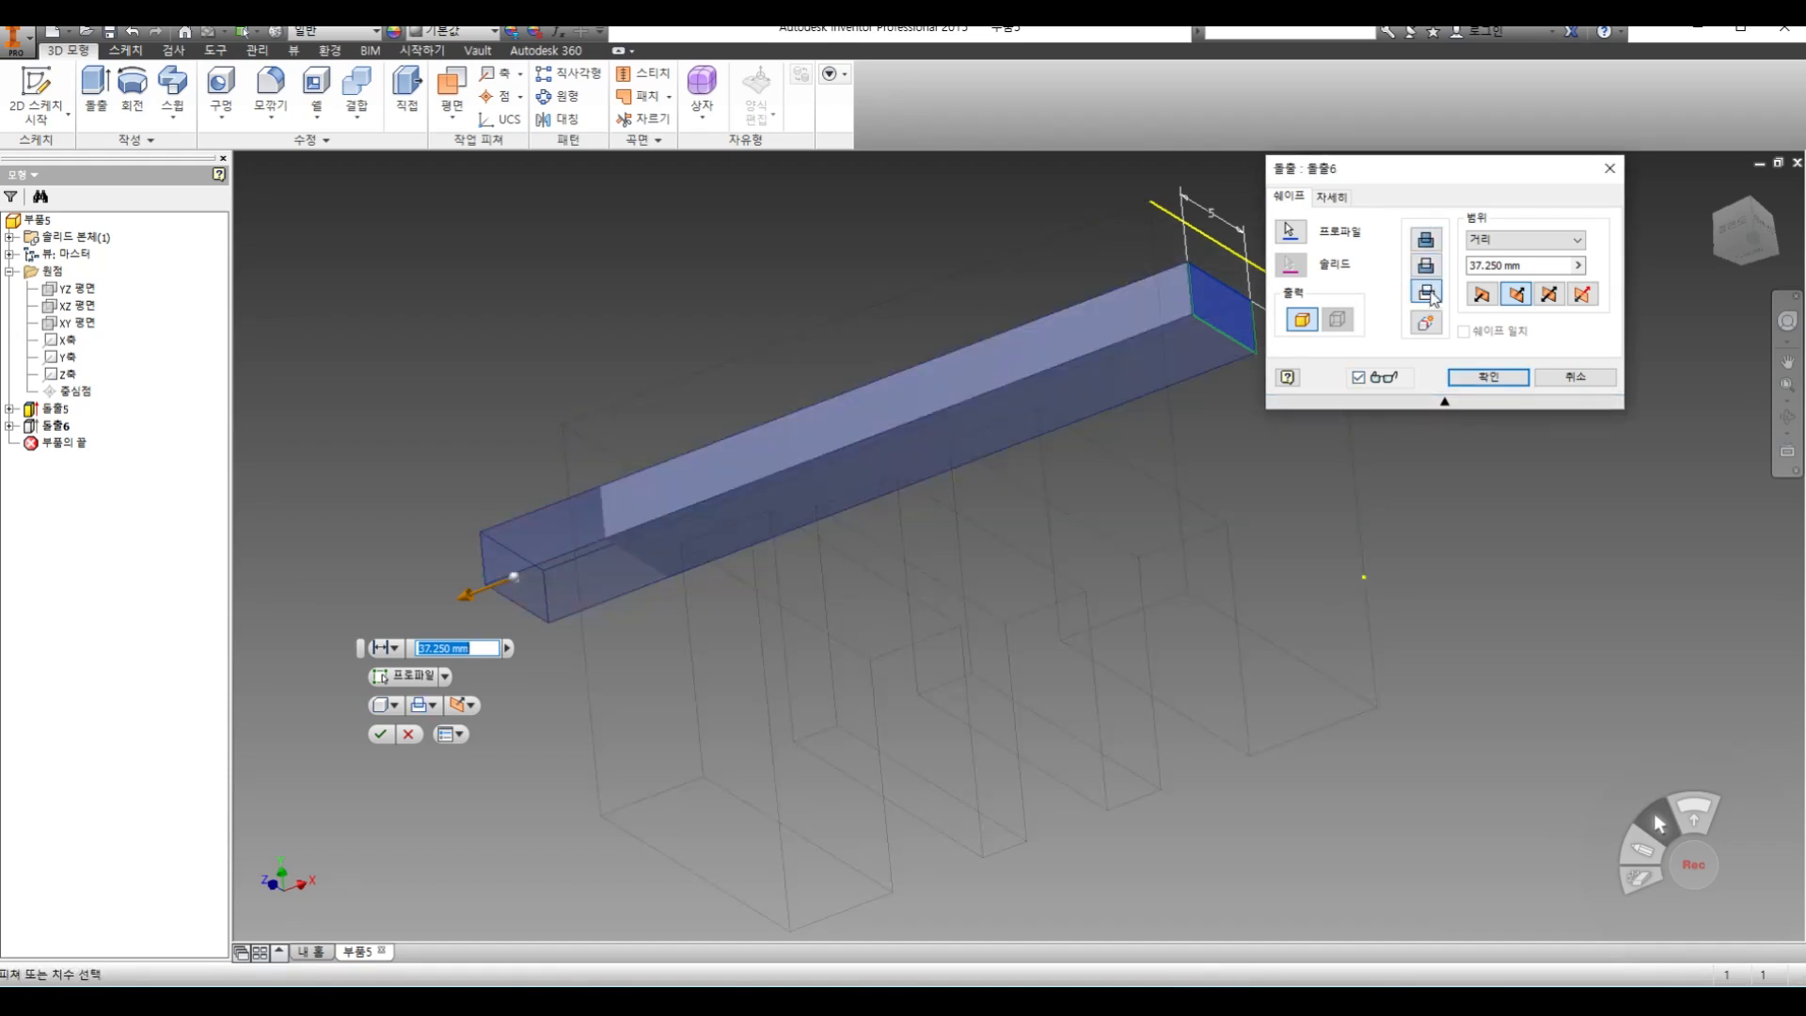
{"action": "left_click", "coordinate": [1427, 240]}
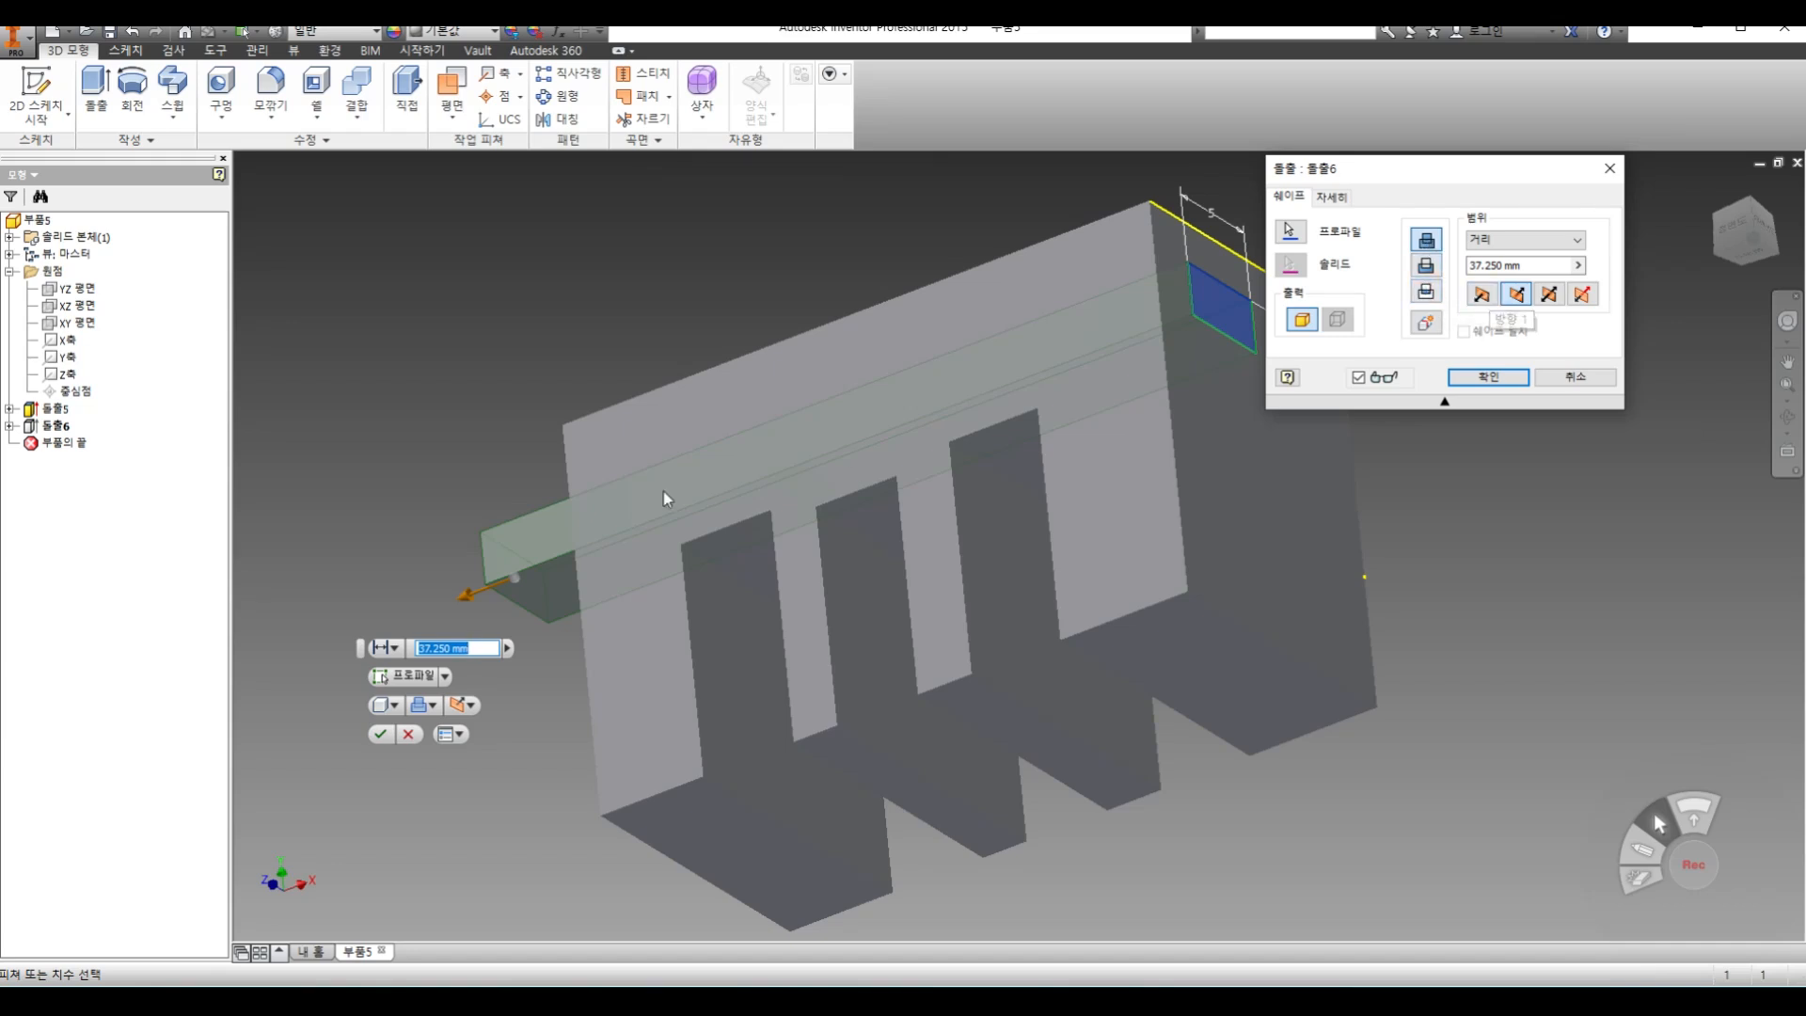
{"action": "mouse_move", "coordinate": [466, 602]}
{"action": "left_mouse_down"}
{"action": "mouse_move", "coordinate": [984, 380]}
{"action": "mouse_move", "coordinate": [1246, 312]}
{"action": "mouse_move", "coordinate": [1256, 294]}
{"action": "left_mouse_up"}
{"action": "left_click_drag", "start_coordinate": [1411, 178], "coordinate": [1527, 179]}
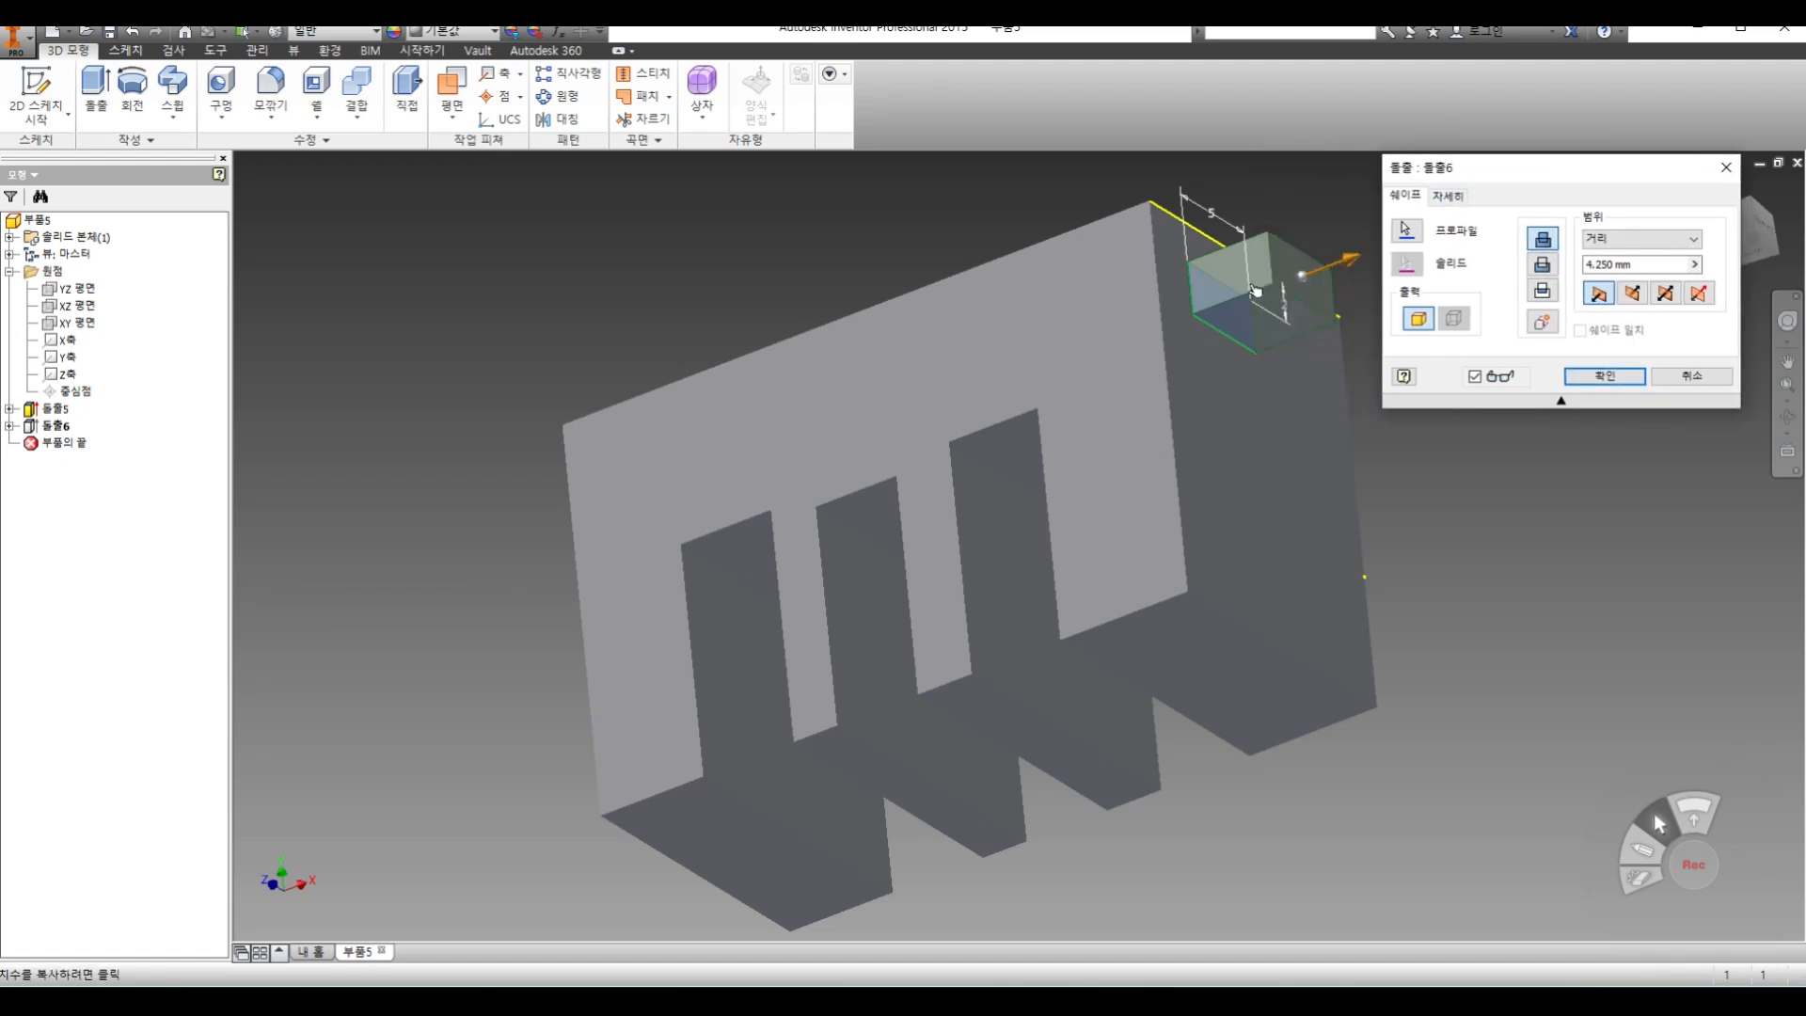
{"action": "left_click", "coordinate": [1542, 265]}
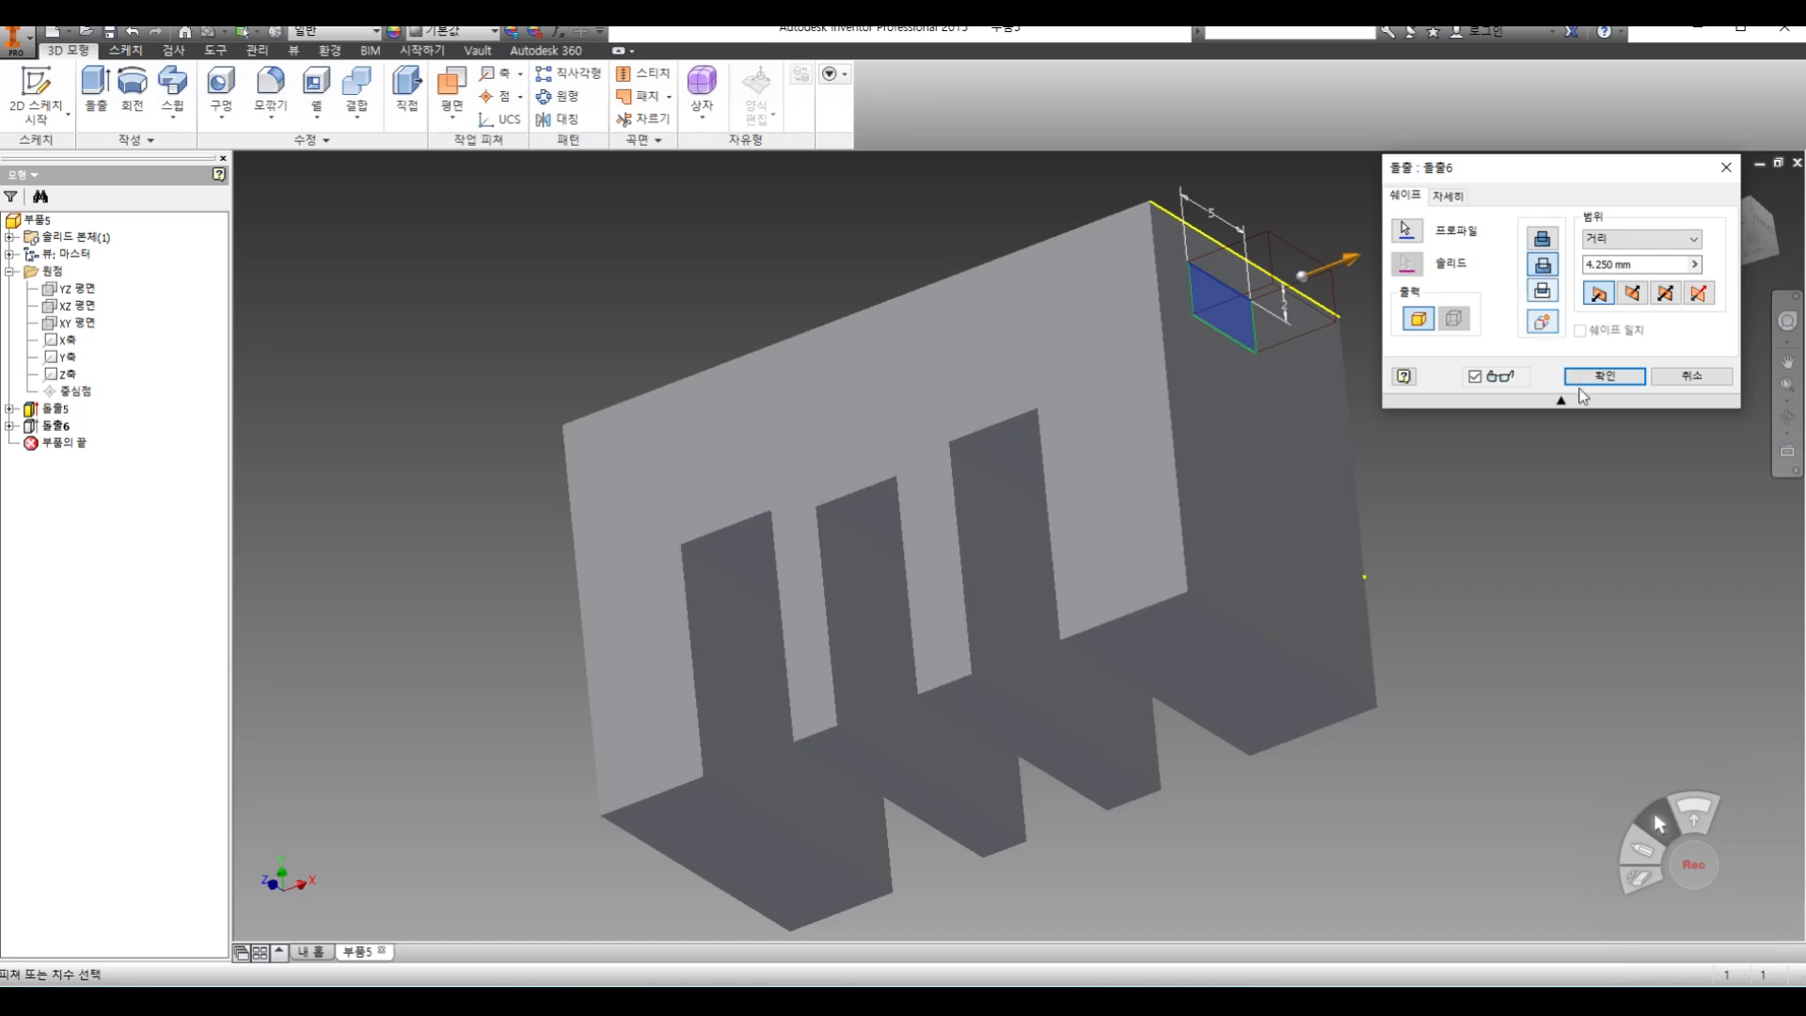
{"action": "left_click", "coordinate": [1588, 379]}
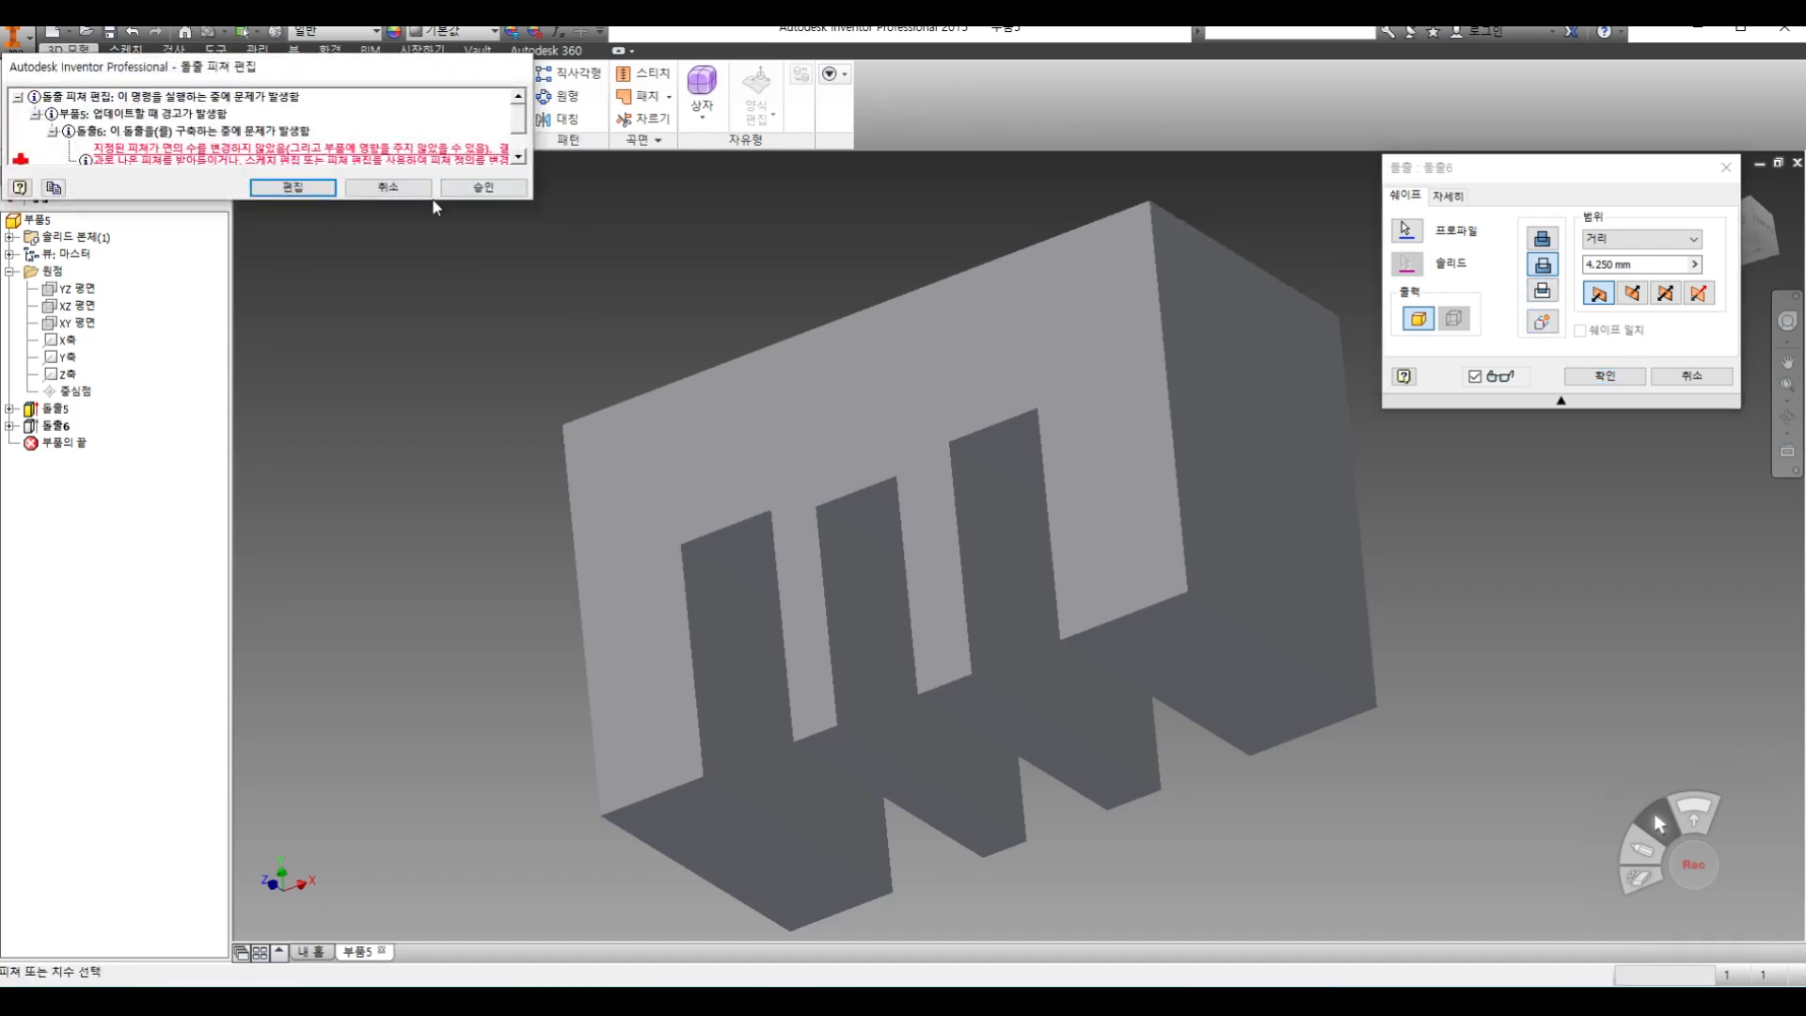
{"action": "left_click", "coordinate": [414, 187]}
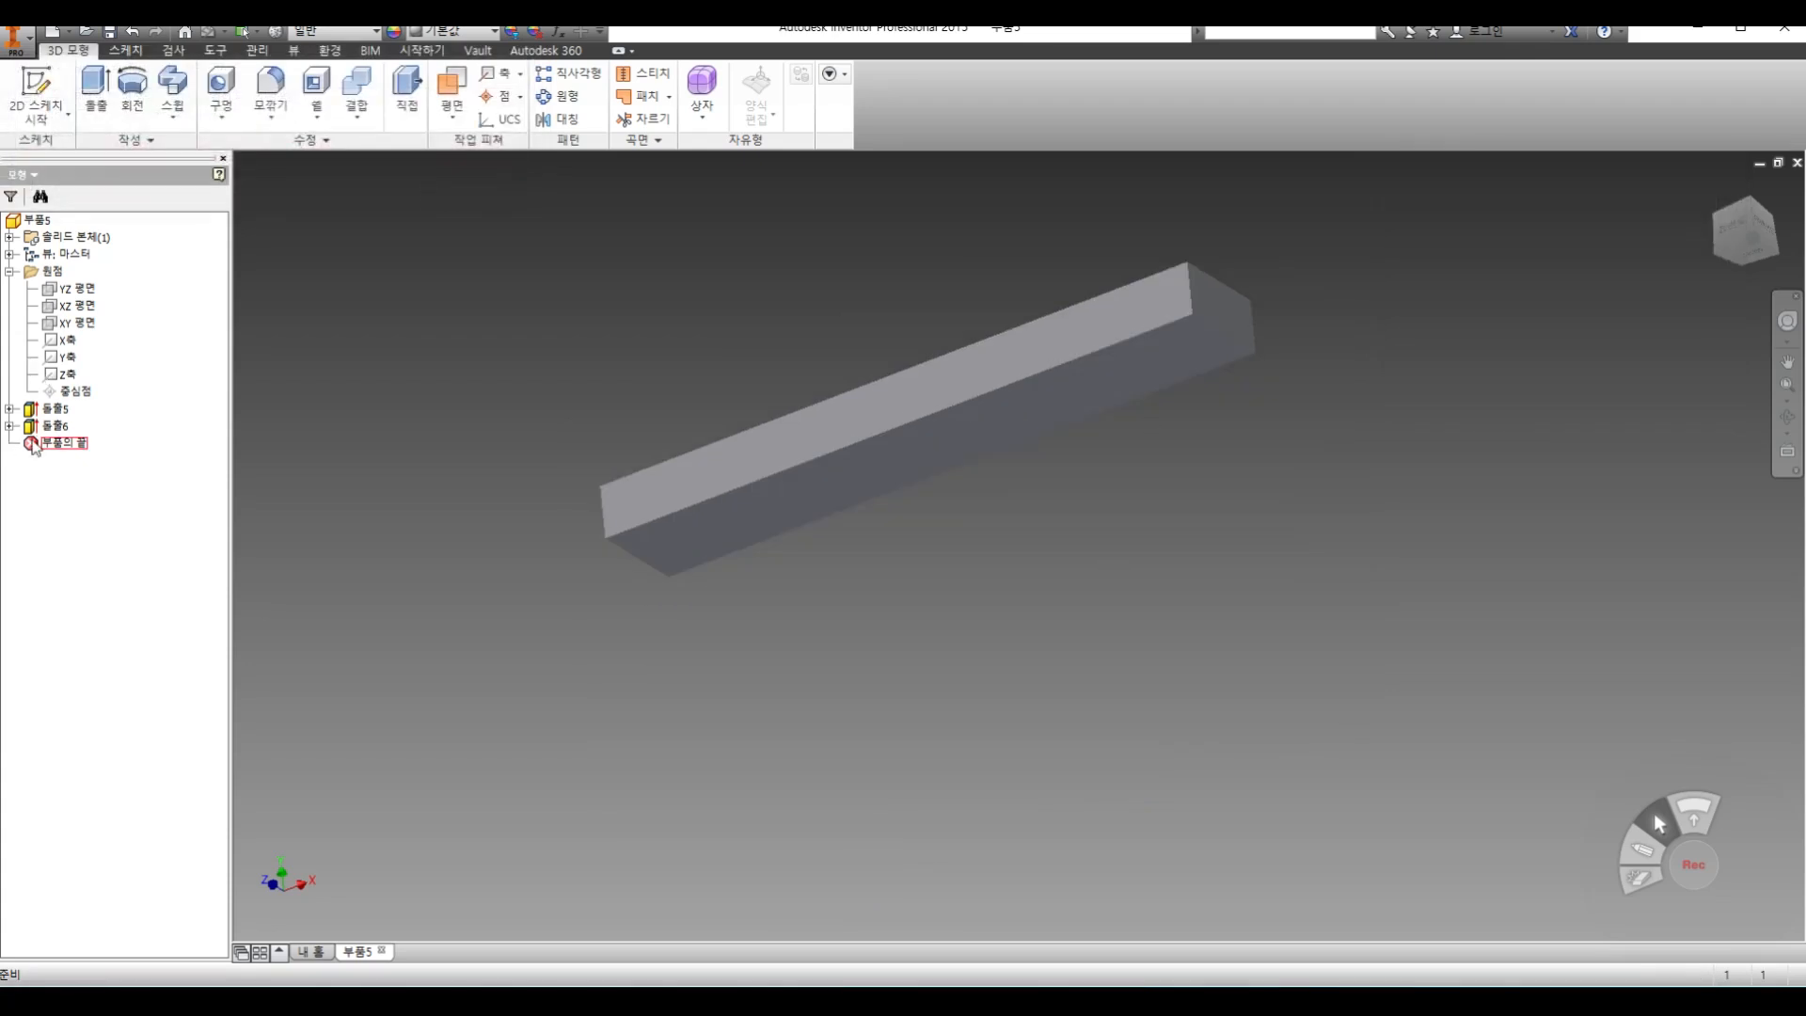
Edit the small rectangle's extrusion to join 7.750 mm outward from the block's end face
{"action": "double_click", "coordinate": [54, 425]}
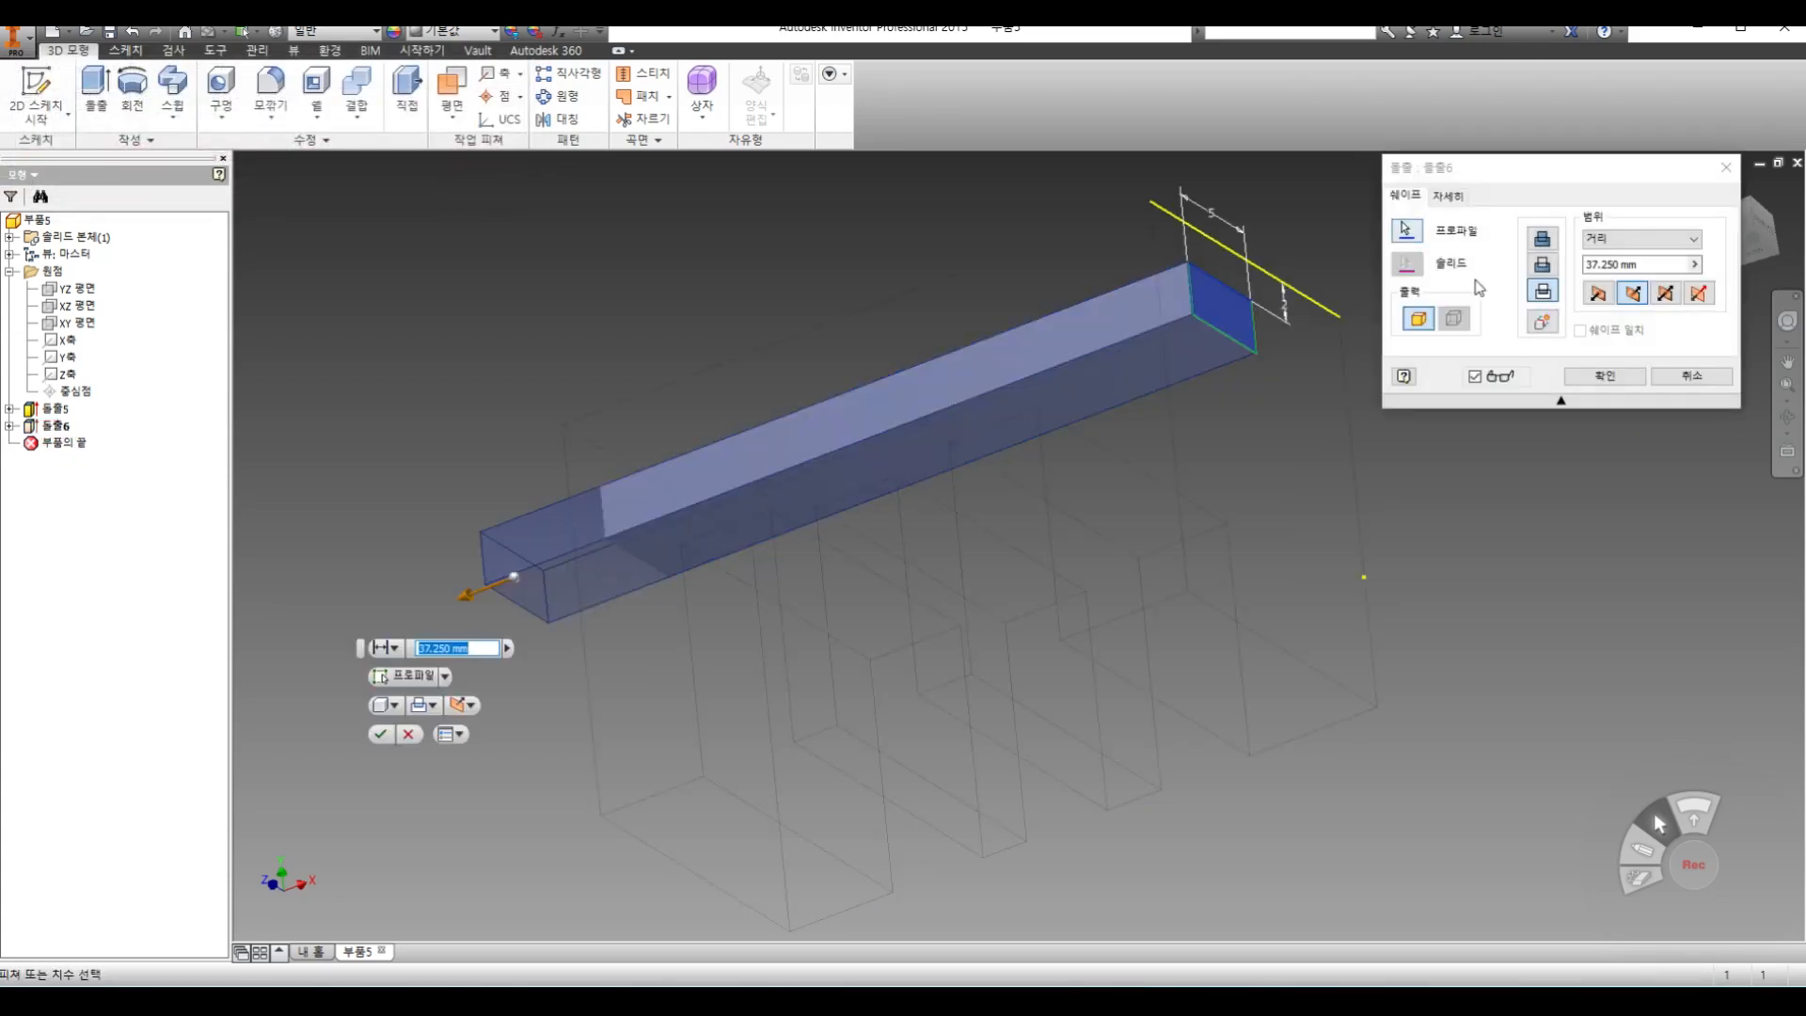
{"action": "left_click", "coordinate": [1539, 265]}
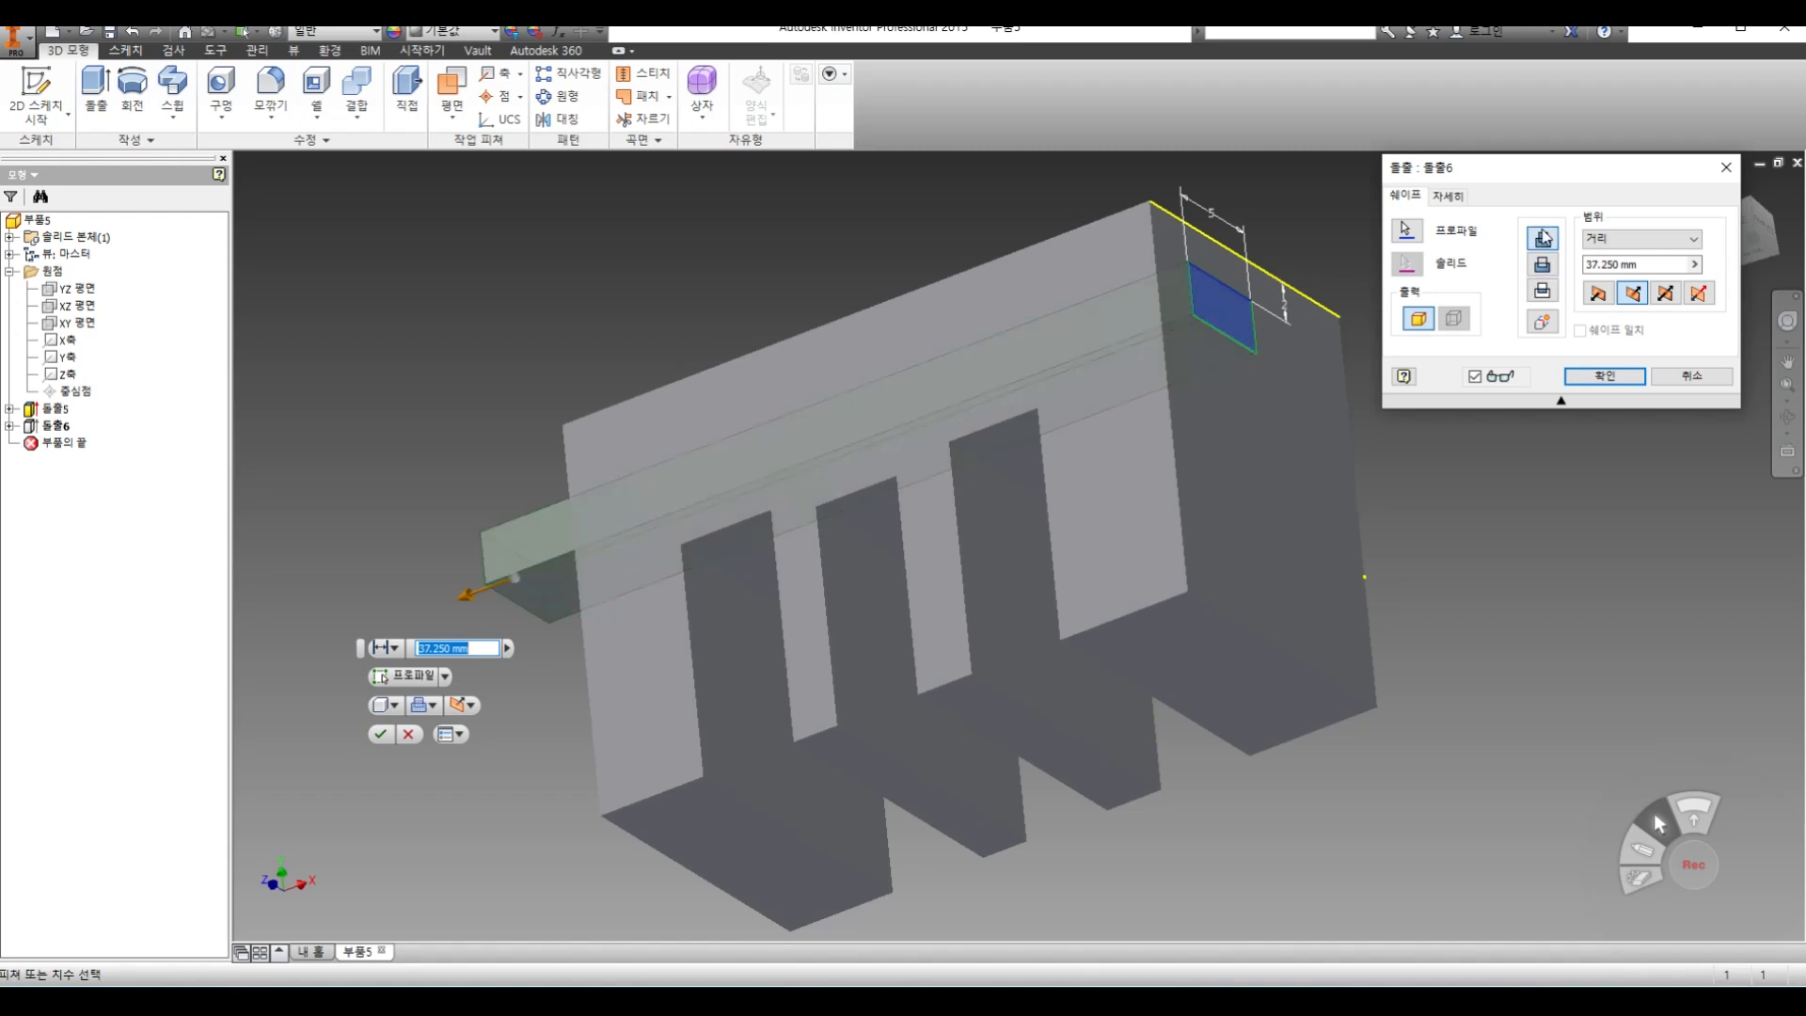
{"action": "left_click_drag", "start_coordinate": [473, 595], "coordinate": [1312, 228]}
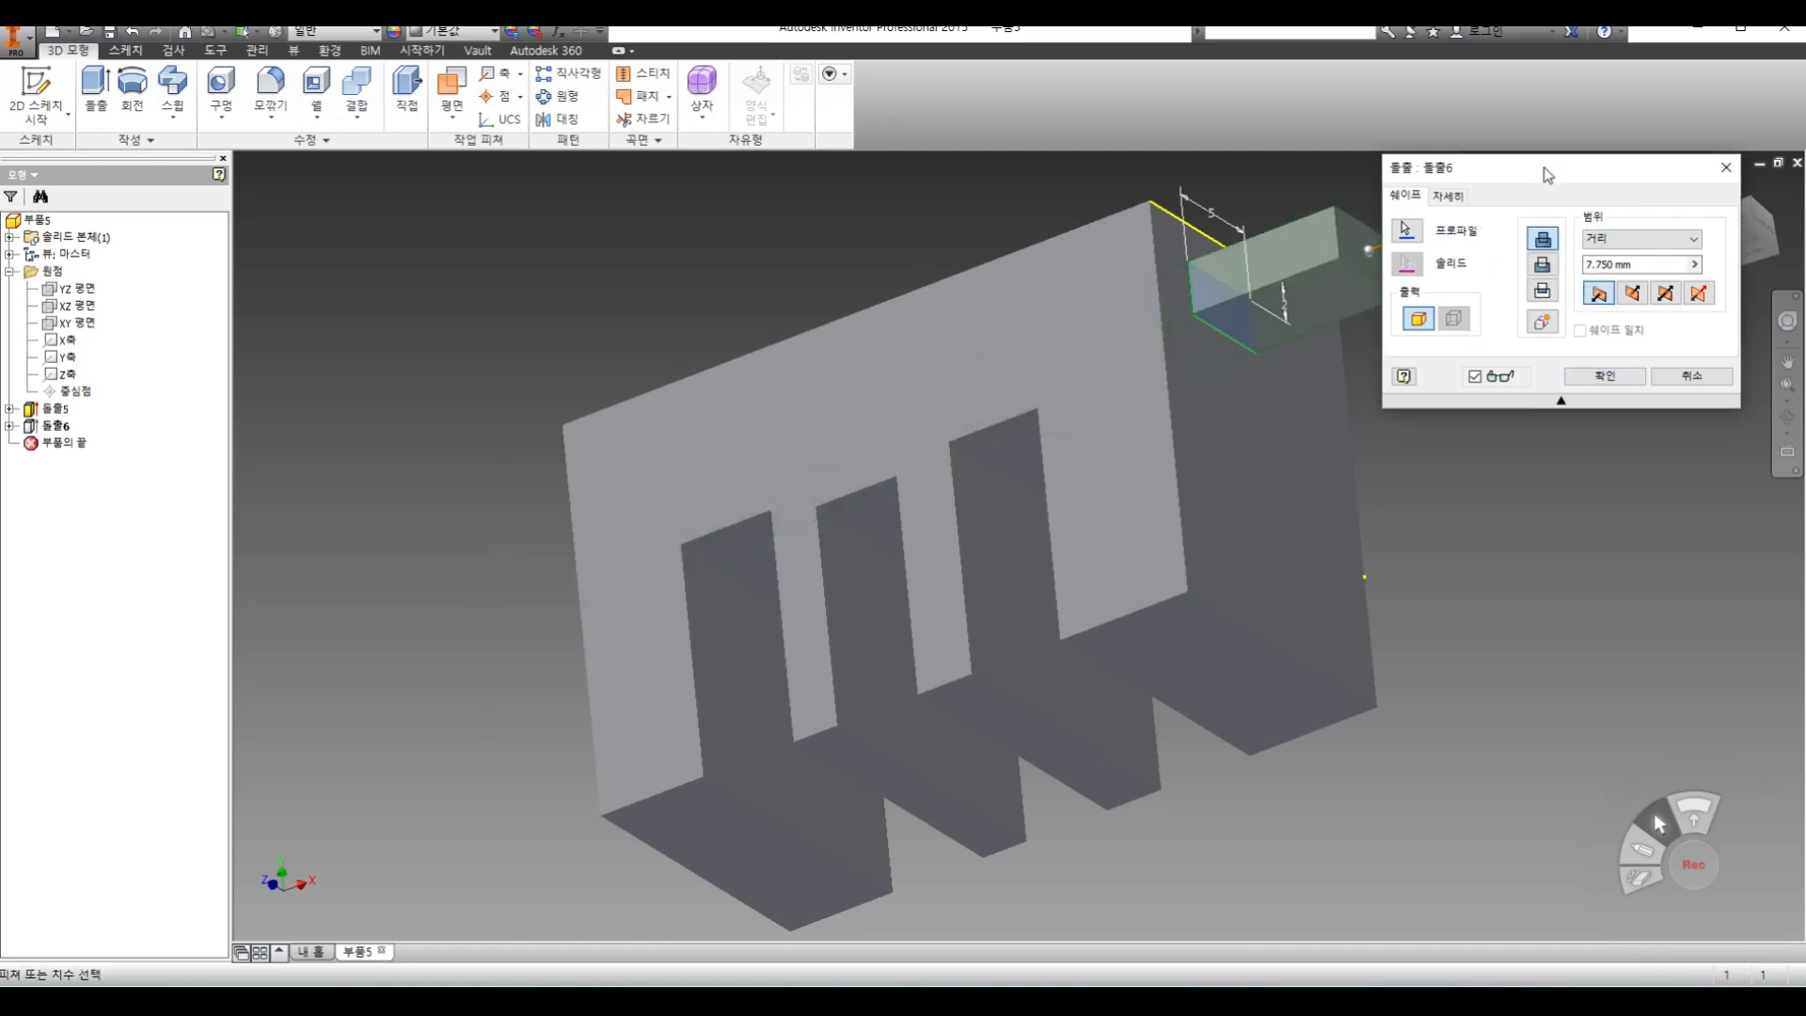
{"action": "left_click_drag", "start_coordinate": [1550, 178], "coordinate": [1601, 331]}
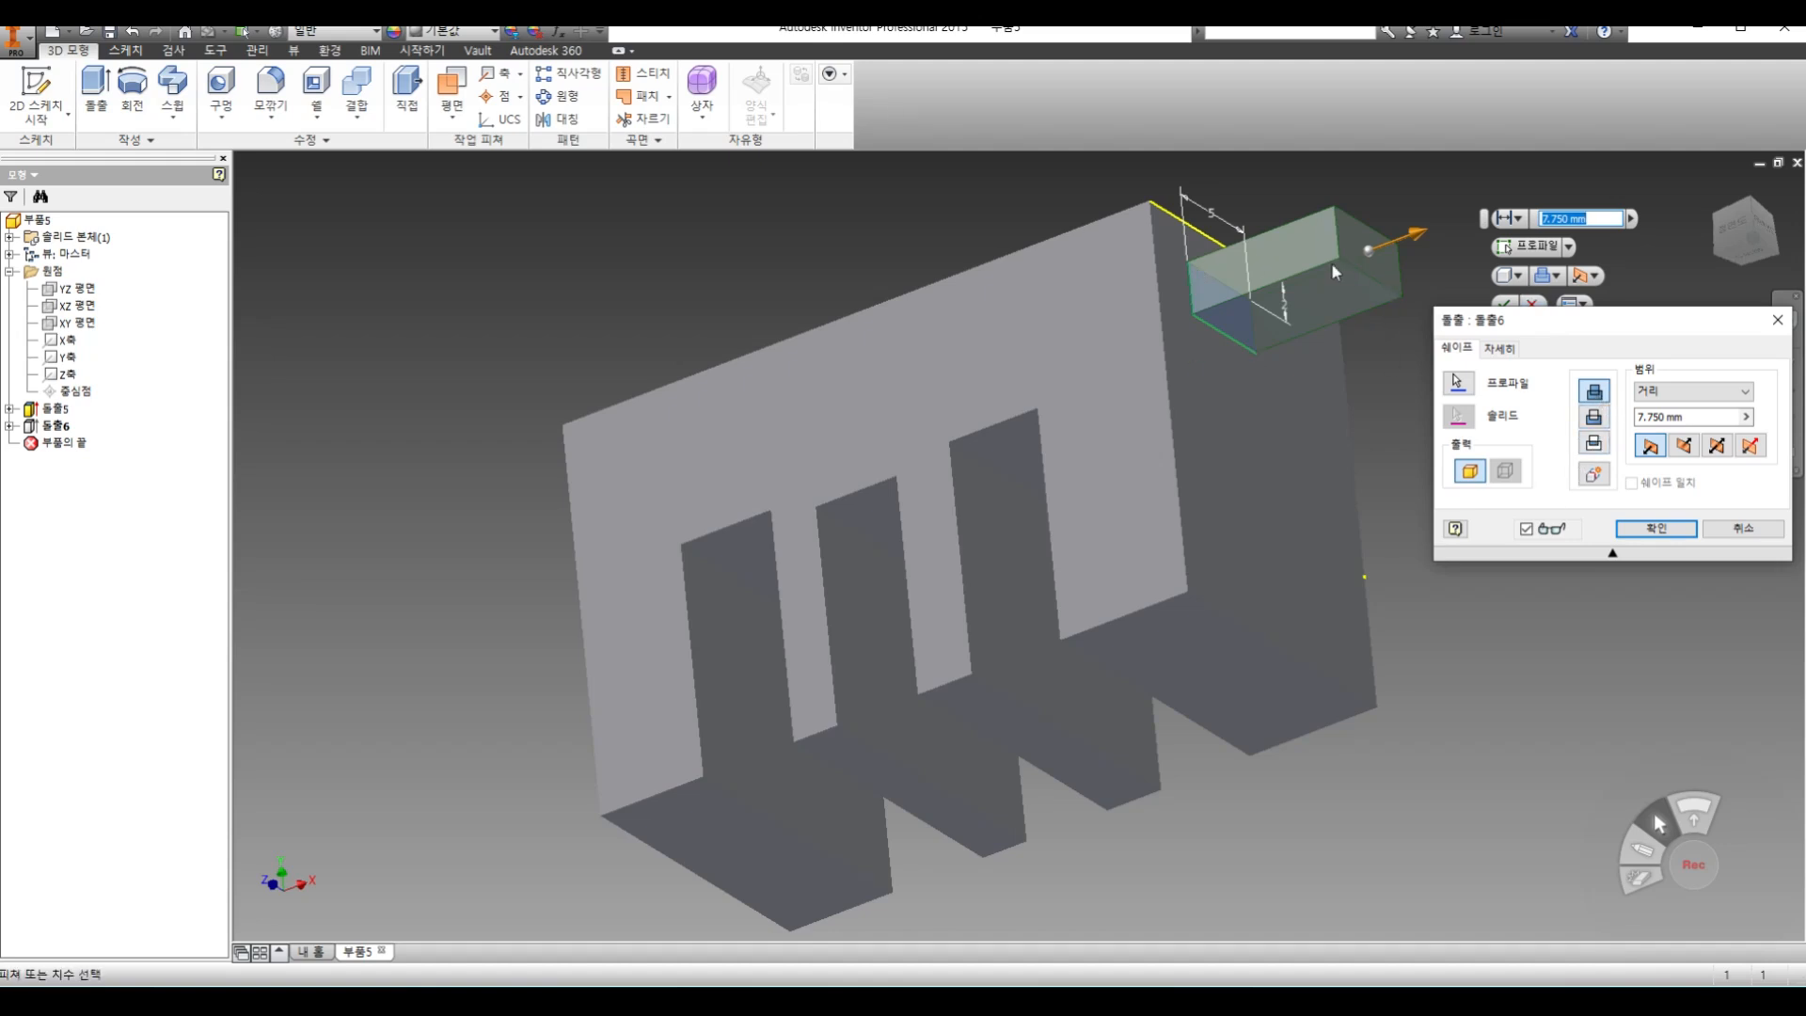
{"action": "left_click", "coordinate": [1656, 529]}
Sketch a closed four-sided shape with lines on the block's slotted front face, near the upper corner beside the projecting bar
{"action": "middle_click_drag", "start_coordinate": [1515, 602], "coordinate": [1280, 590]}
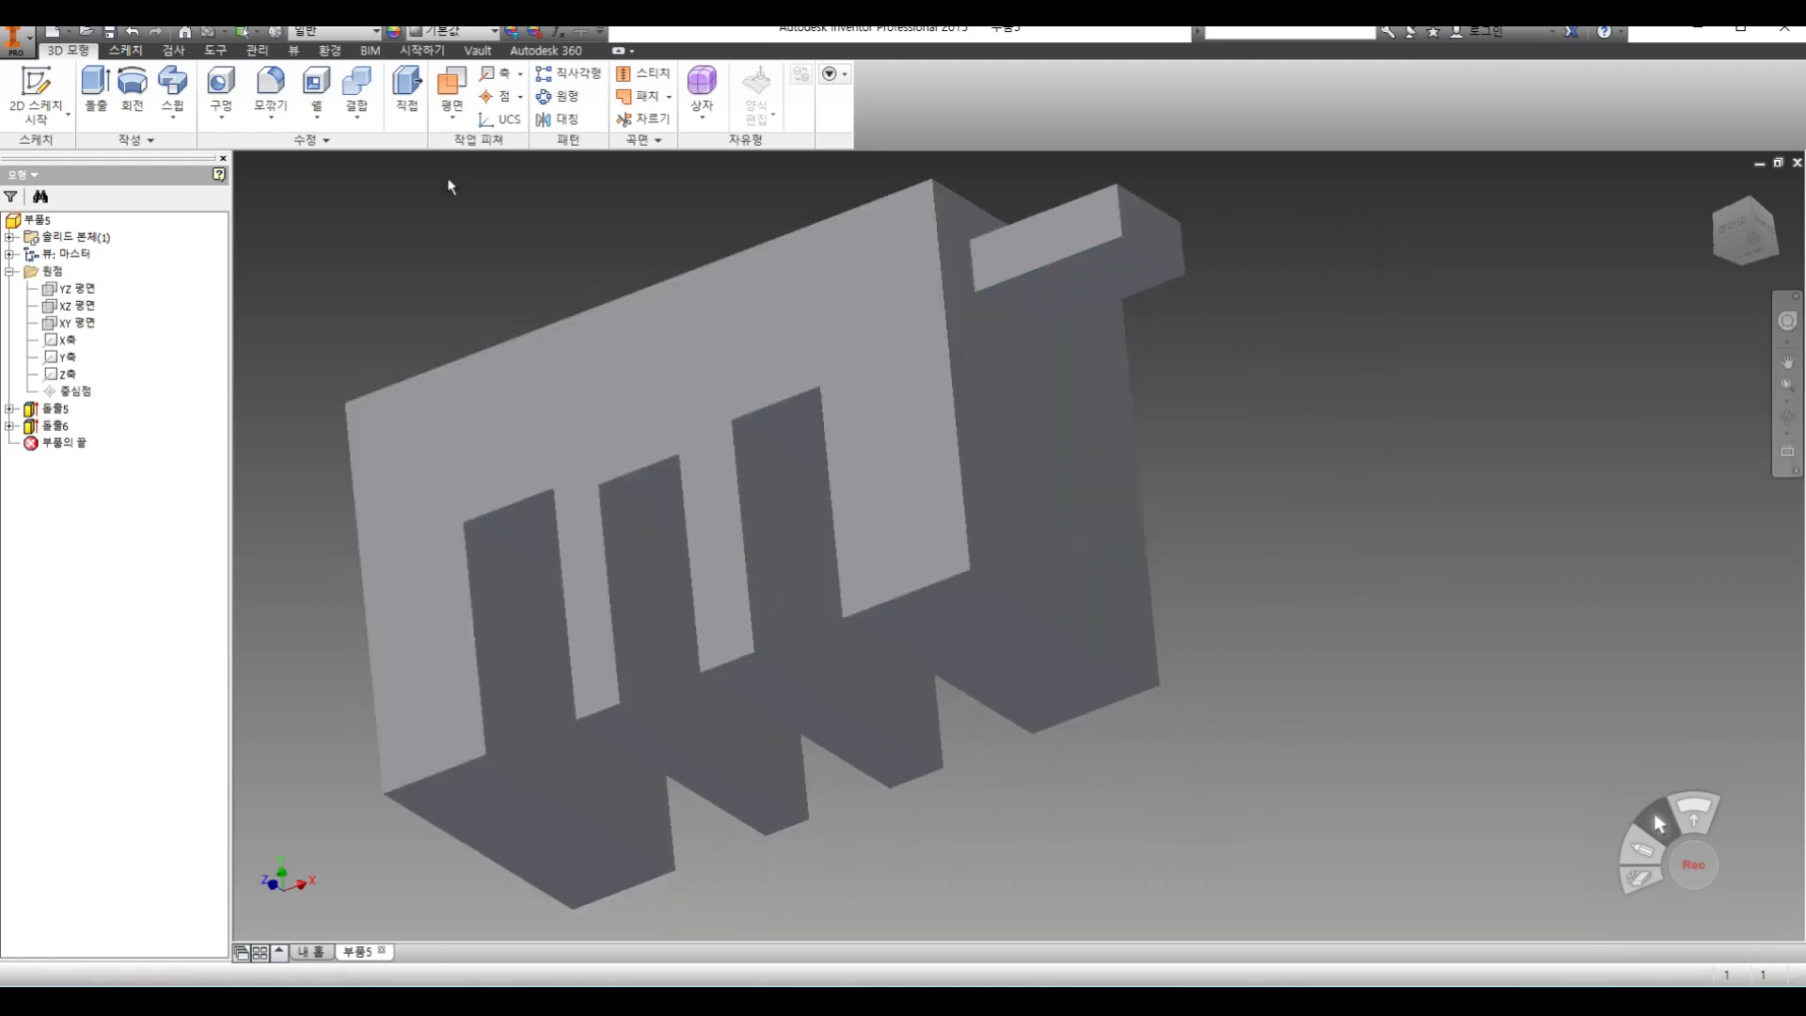
{"action": "left_click", "coordinate": [36, 94]}
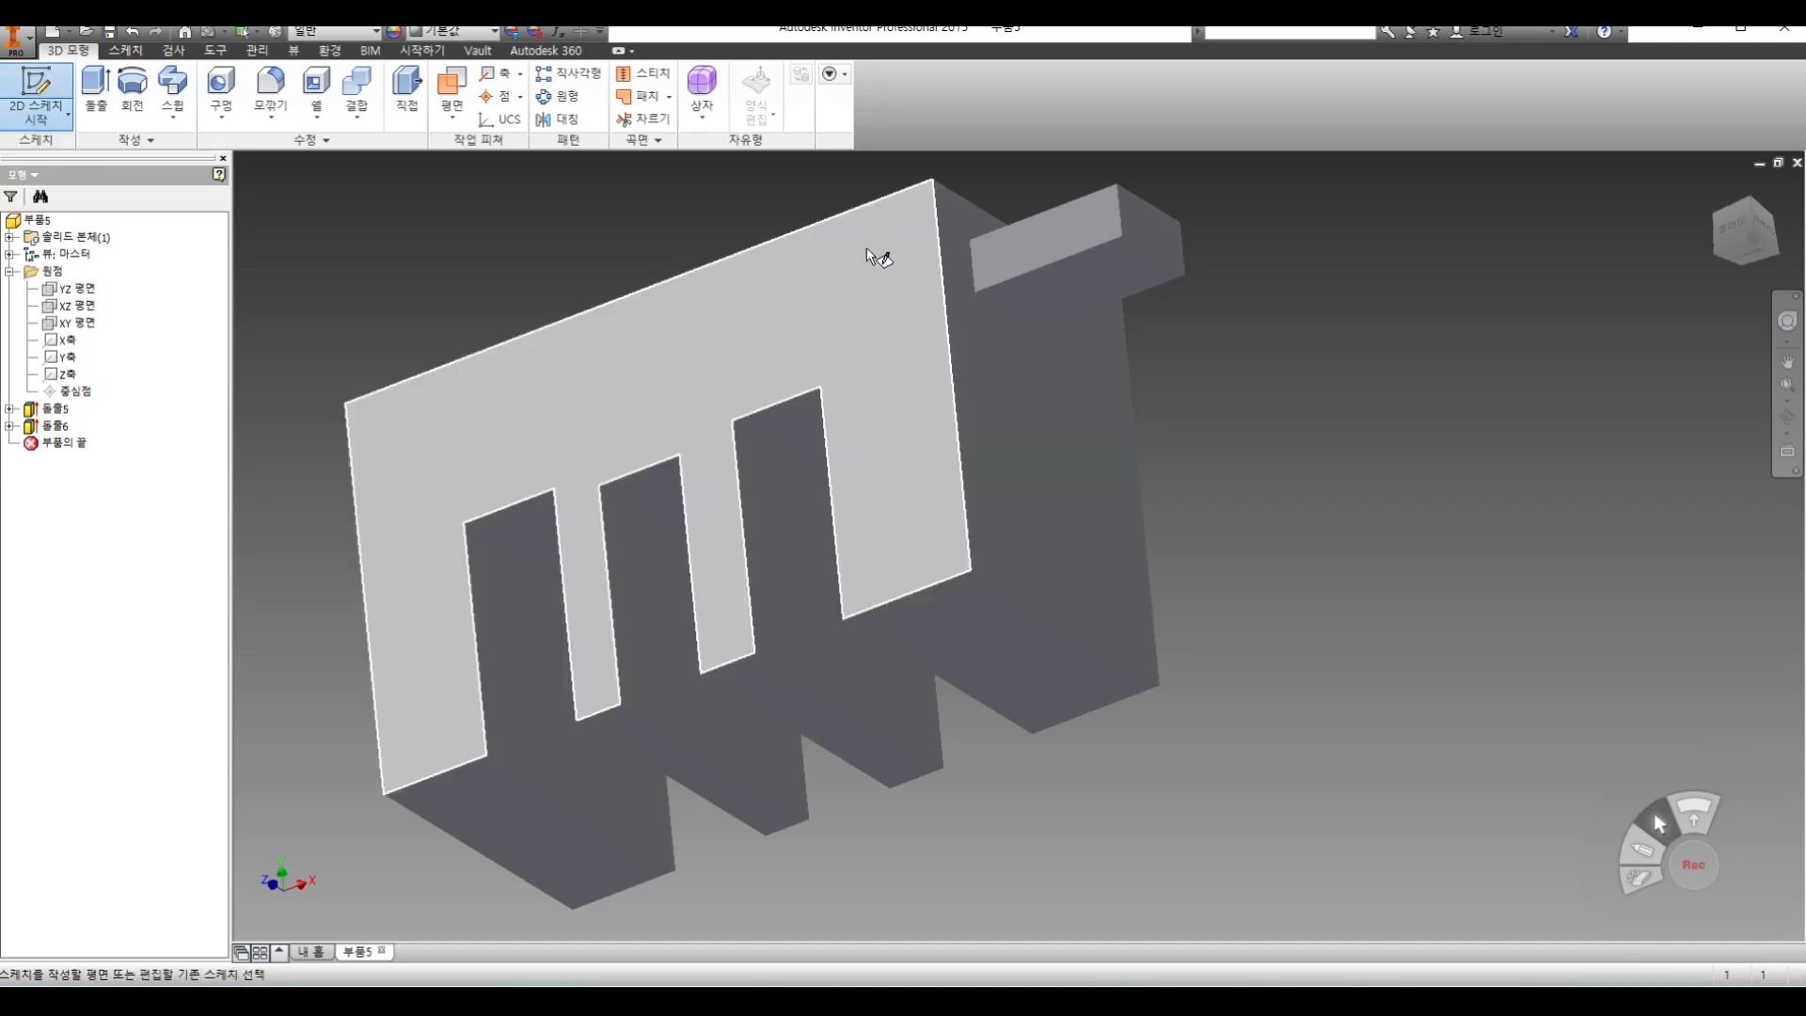
{"action": "left_click", "coordinate": [875, 259]}
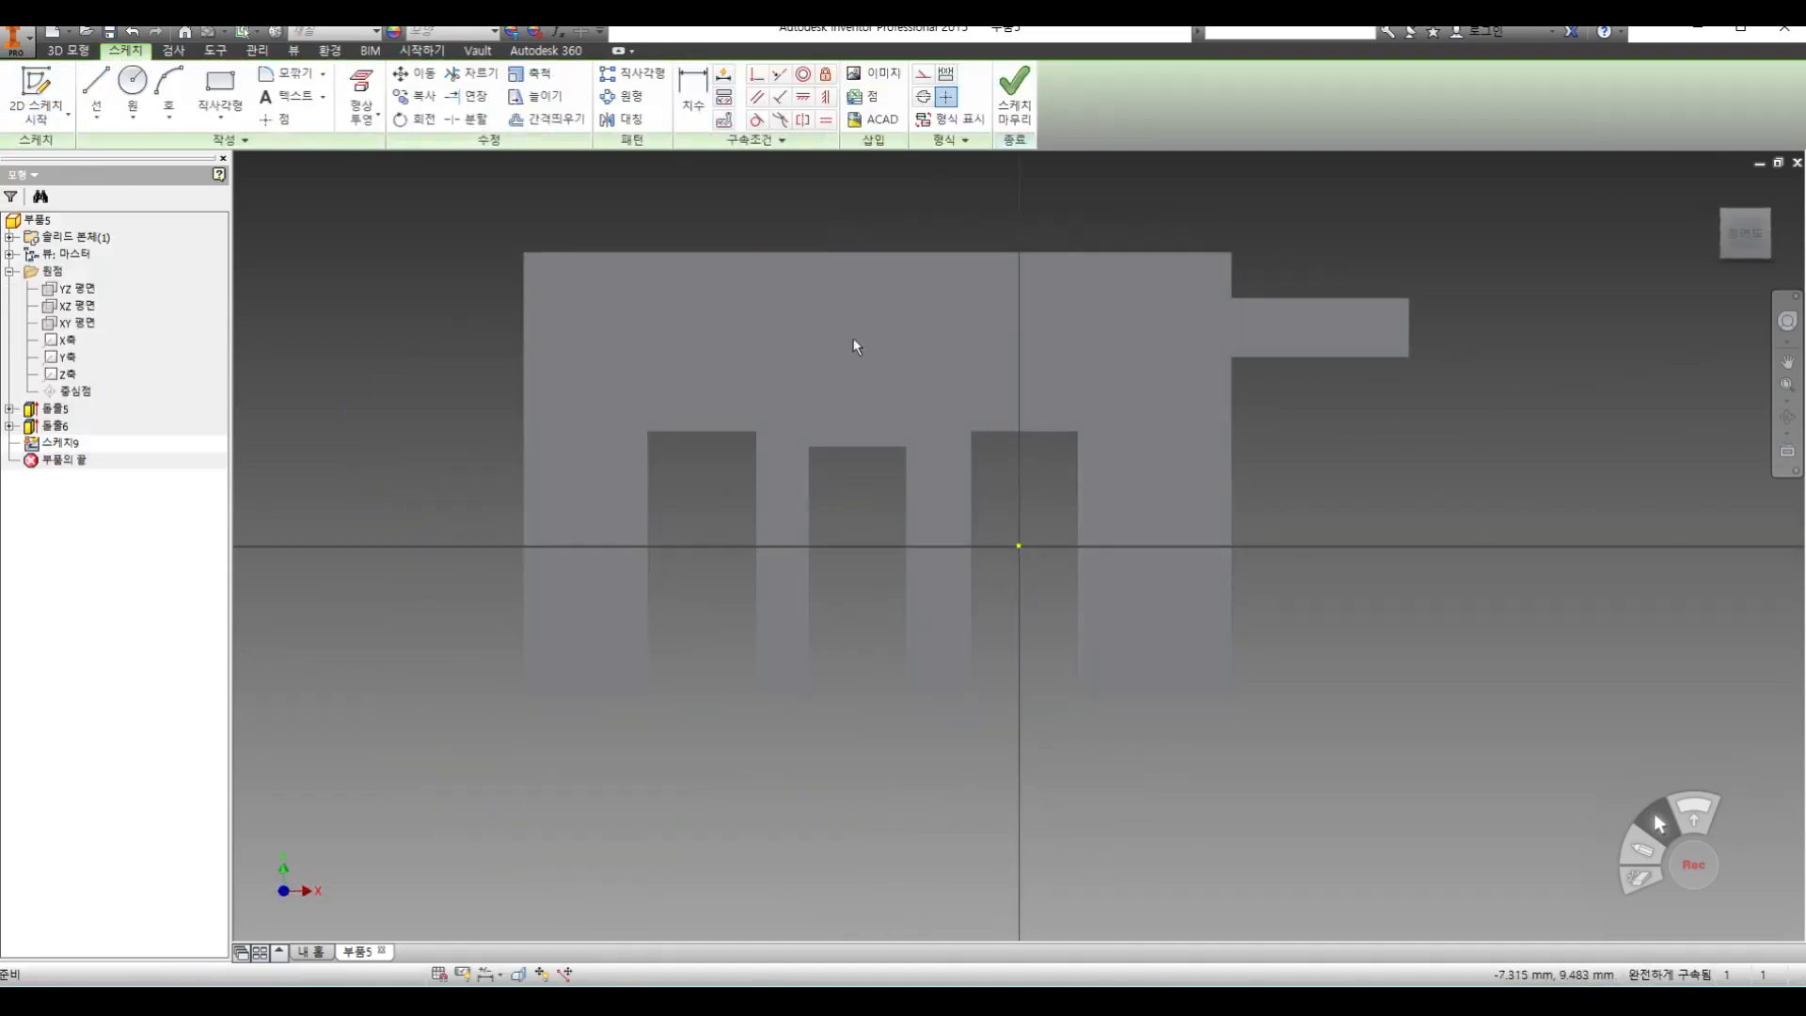
{"action": "left_click", "coordinate": [133, 82]}
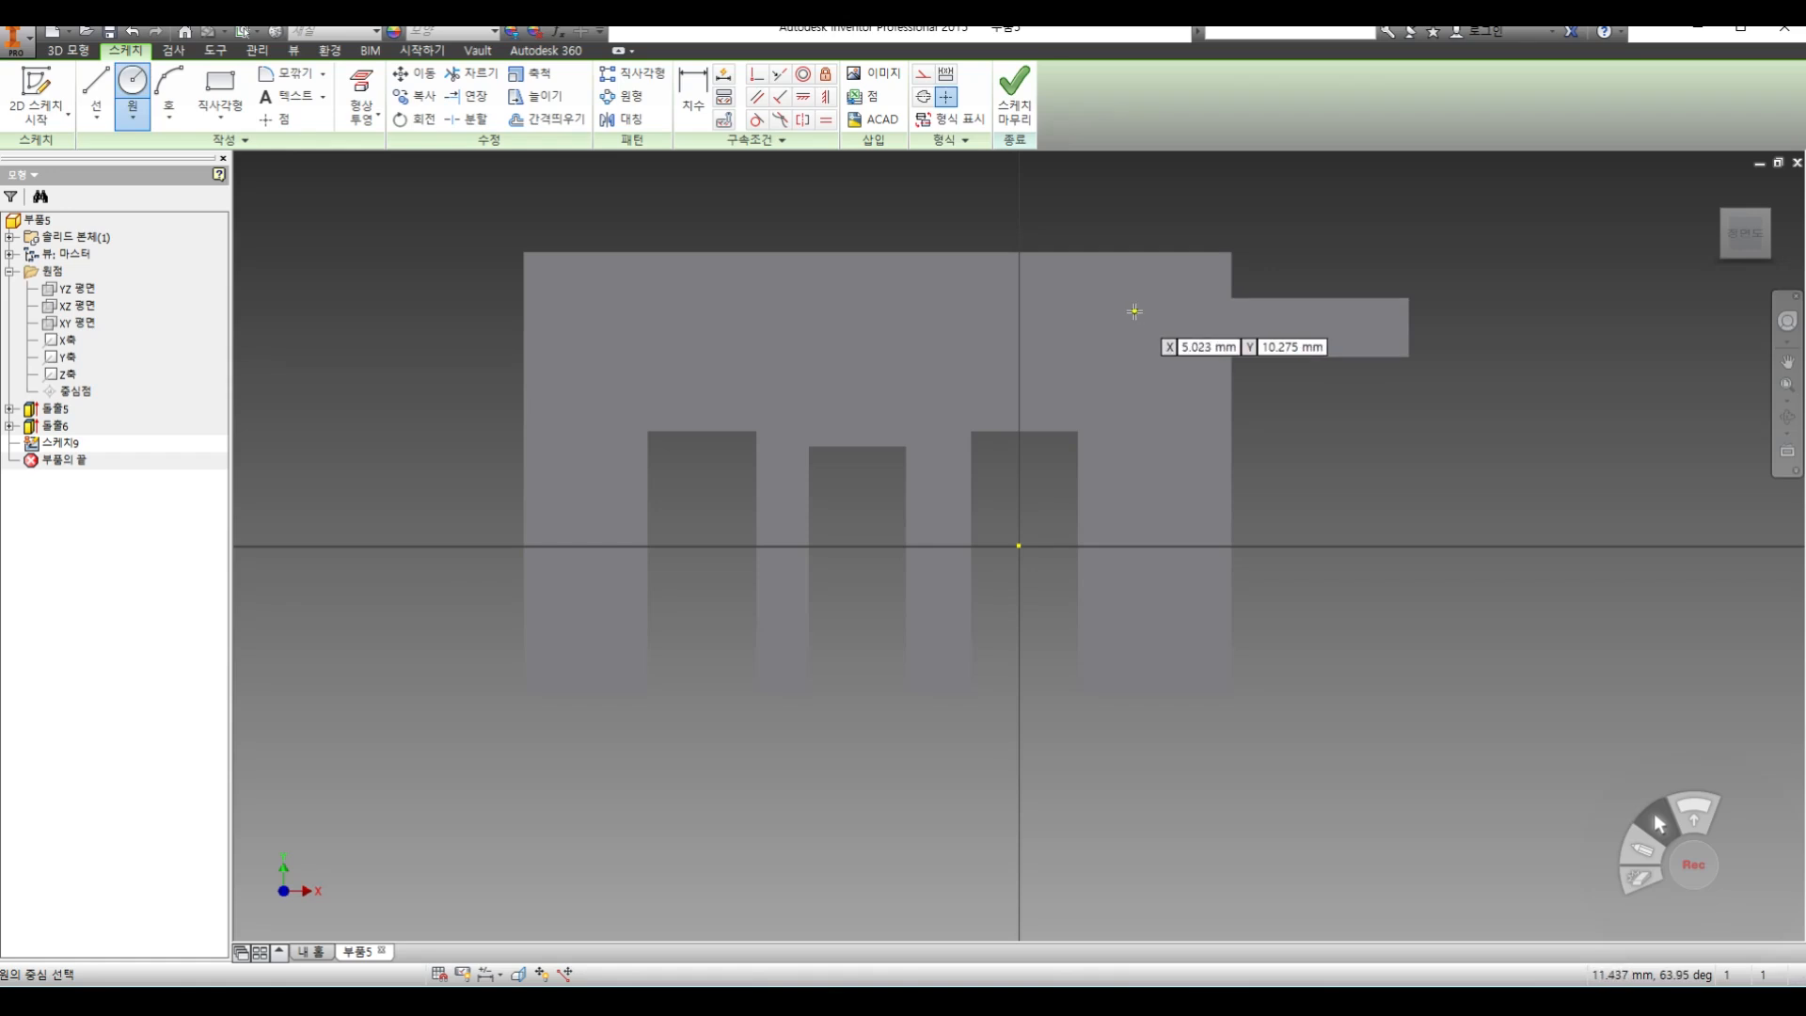
{"action": "key", "text": "l"}
{"action": "left_click", "coordinate": [1136, 281]}
{"action": "left_click", "coordinate": [1054, 327]}
{"action": "left_click", "coordinate": [1132, 373]}
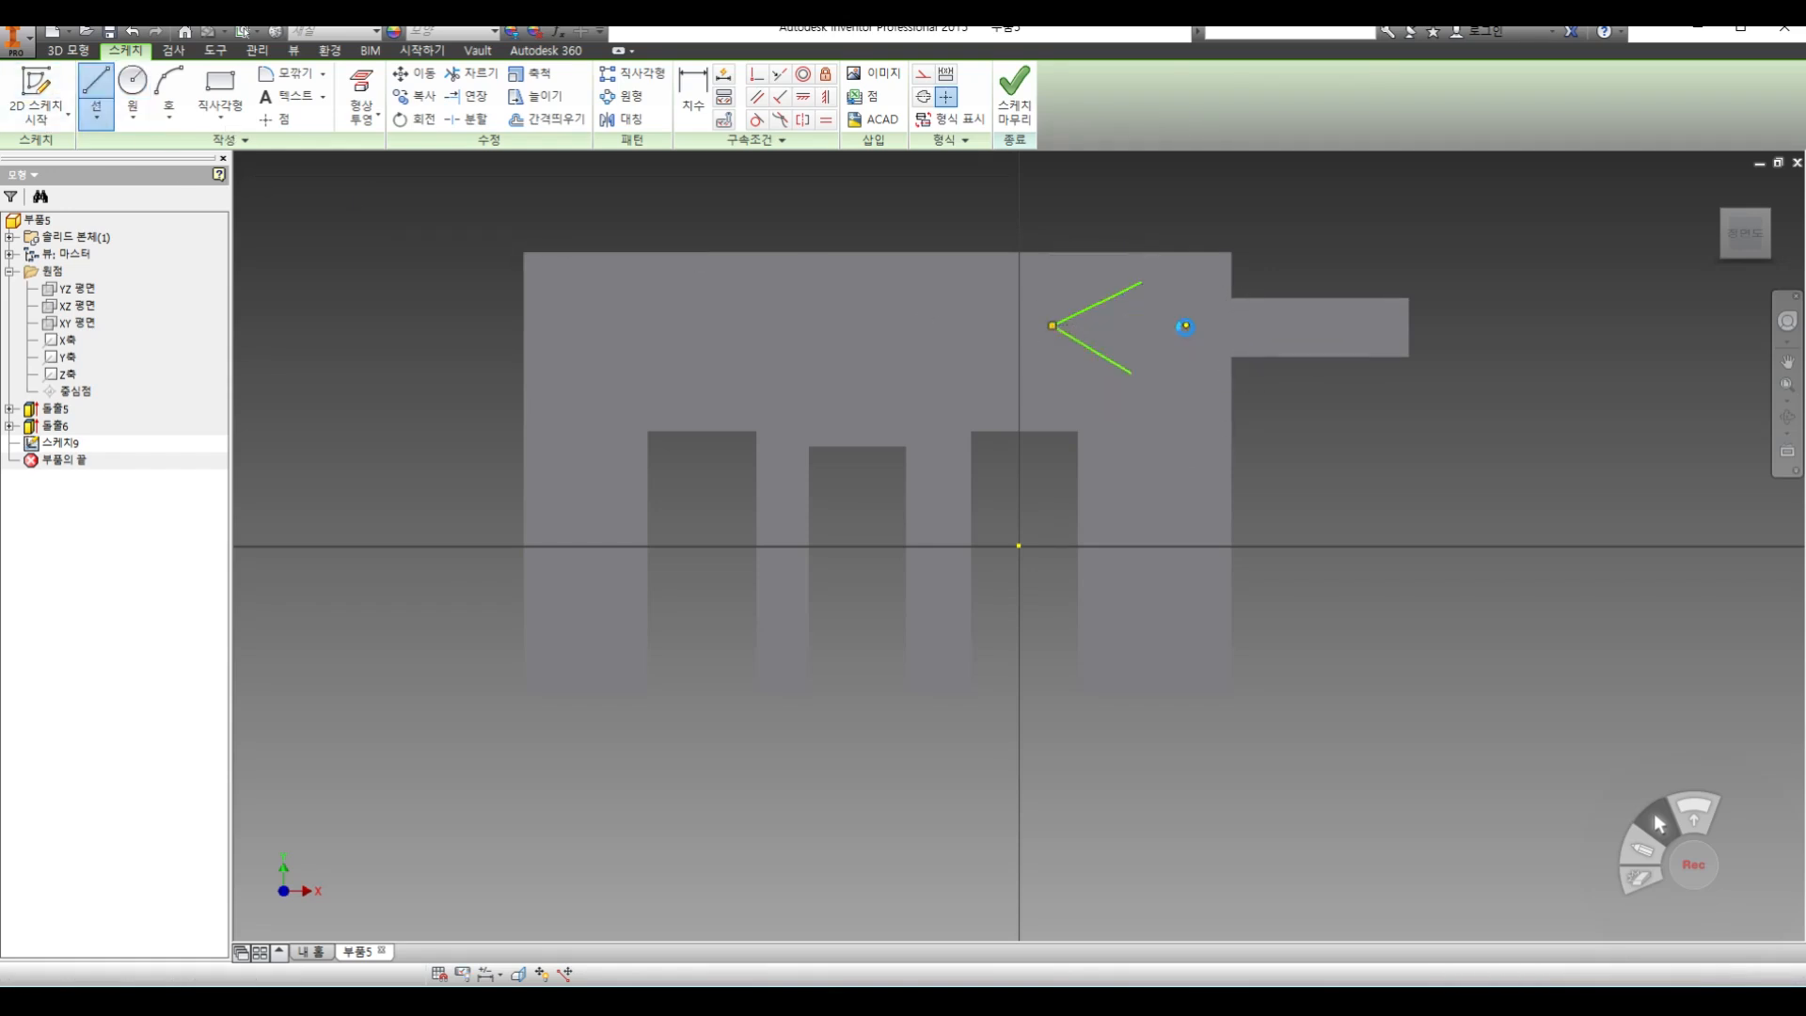
{"action": "left_click", "coordinate": [1186, 325]}
{"action": "left_click", "coordinate": [1145, 279]}
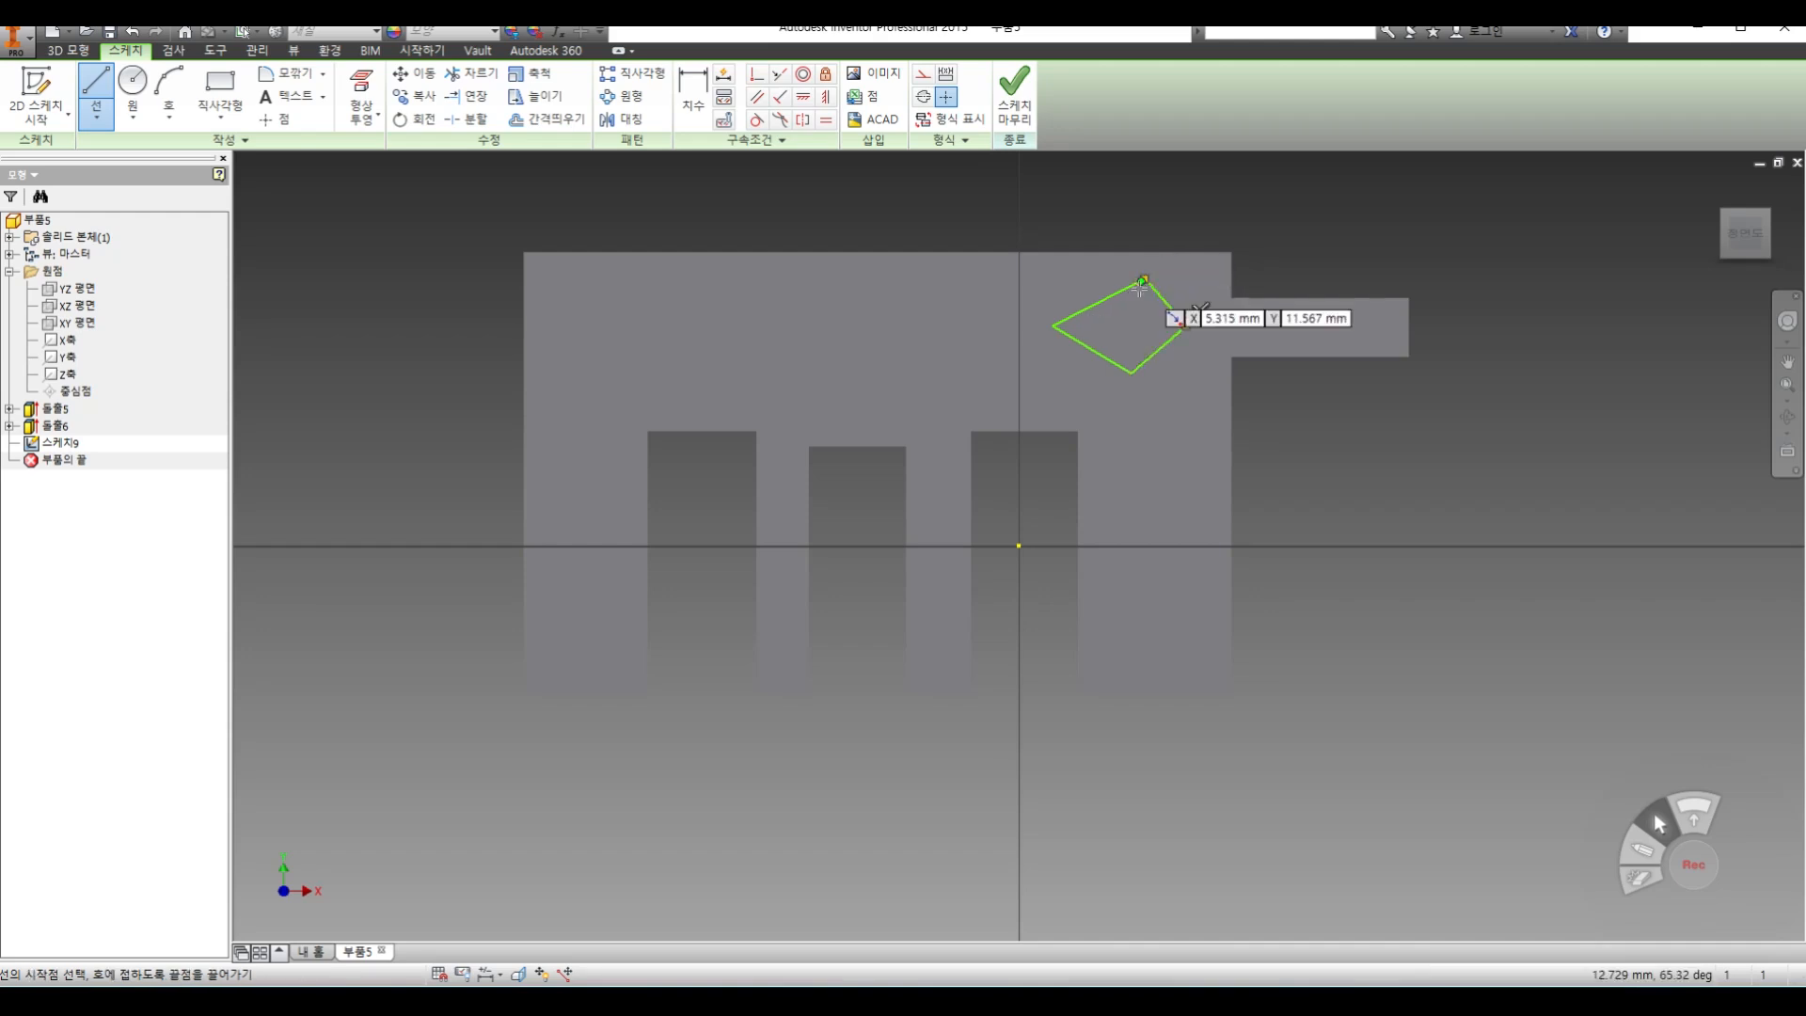
{"action": "left_click", "coordinate": [1014, 99]}
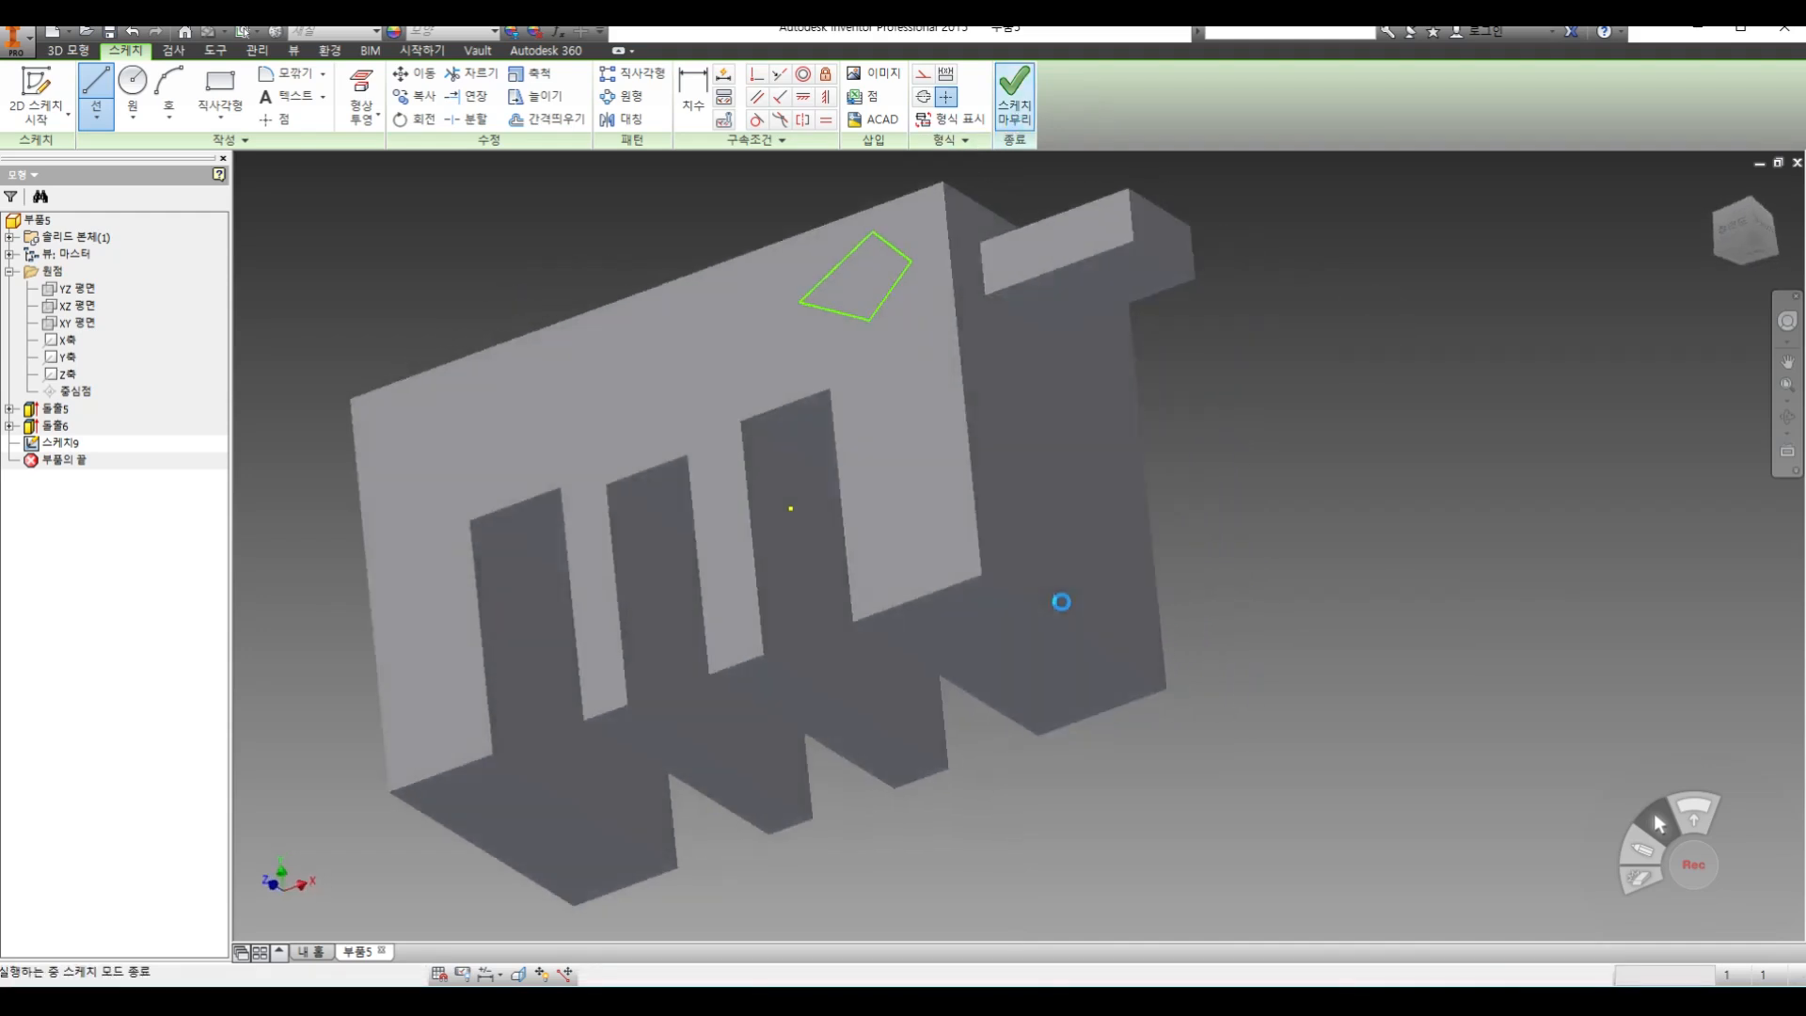
Extrude the four-sided profile outward from the front face as a joined solid
{"action": "left_click", "coordinate": [95, 94]}
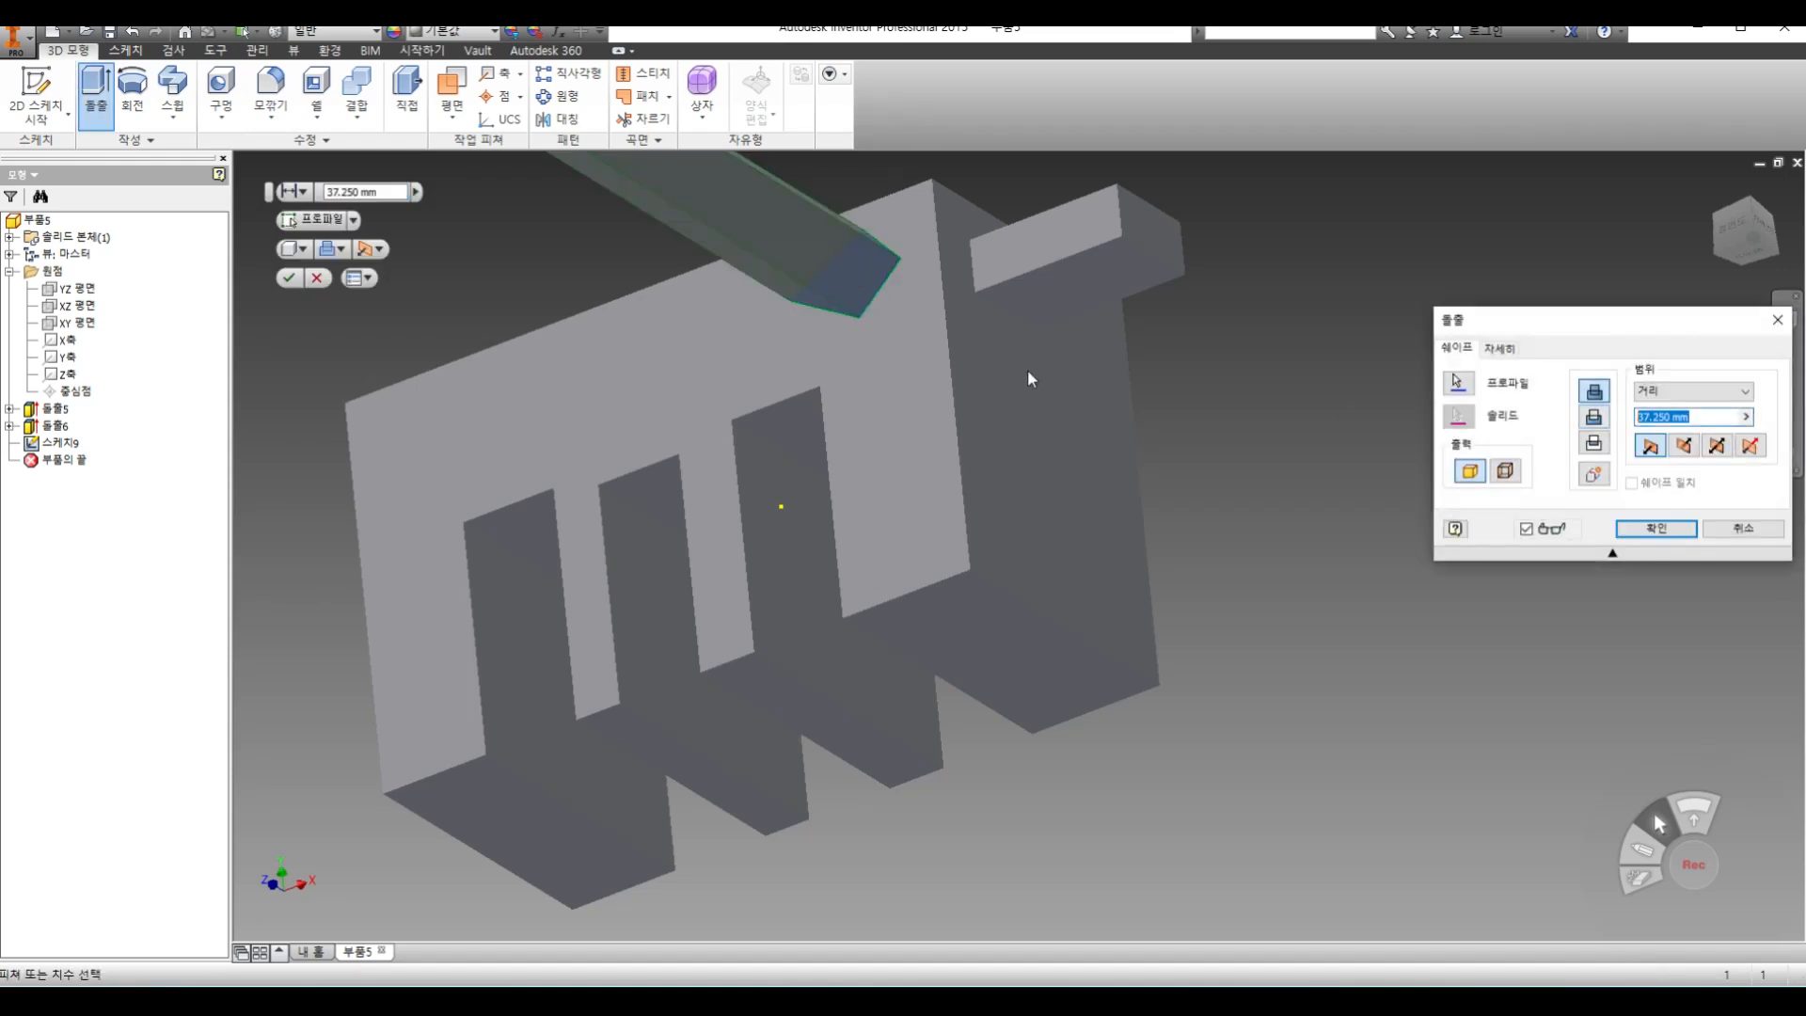
{"action": "key", "text": "Return"}
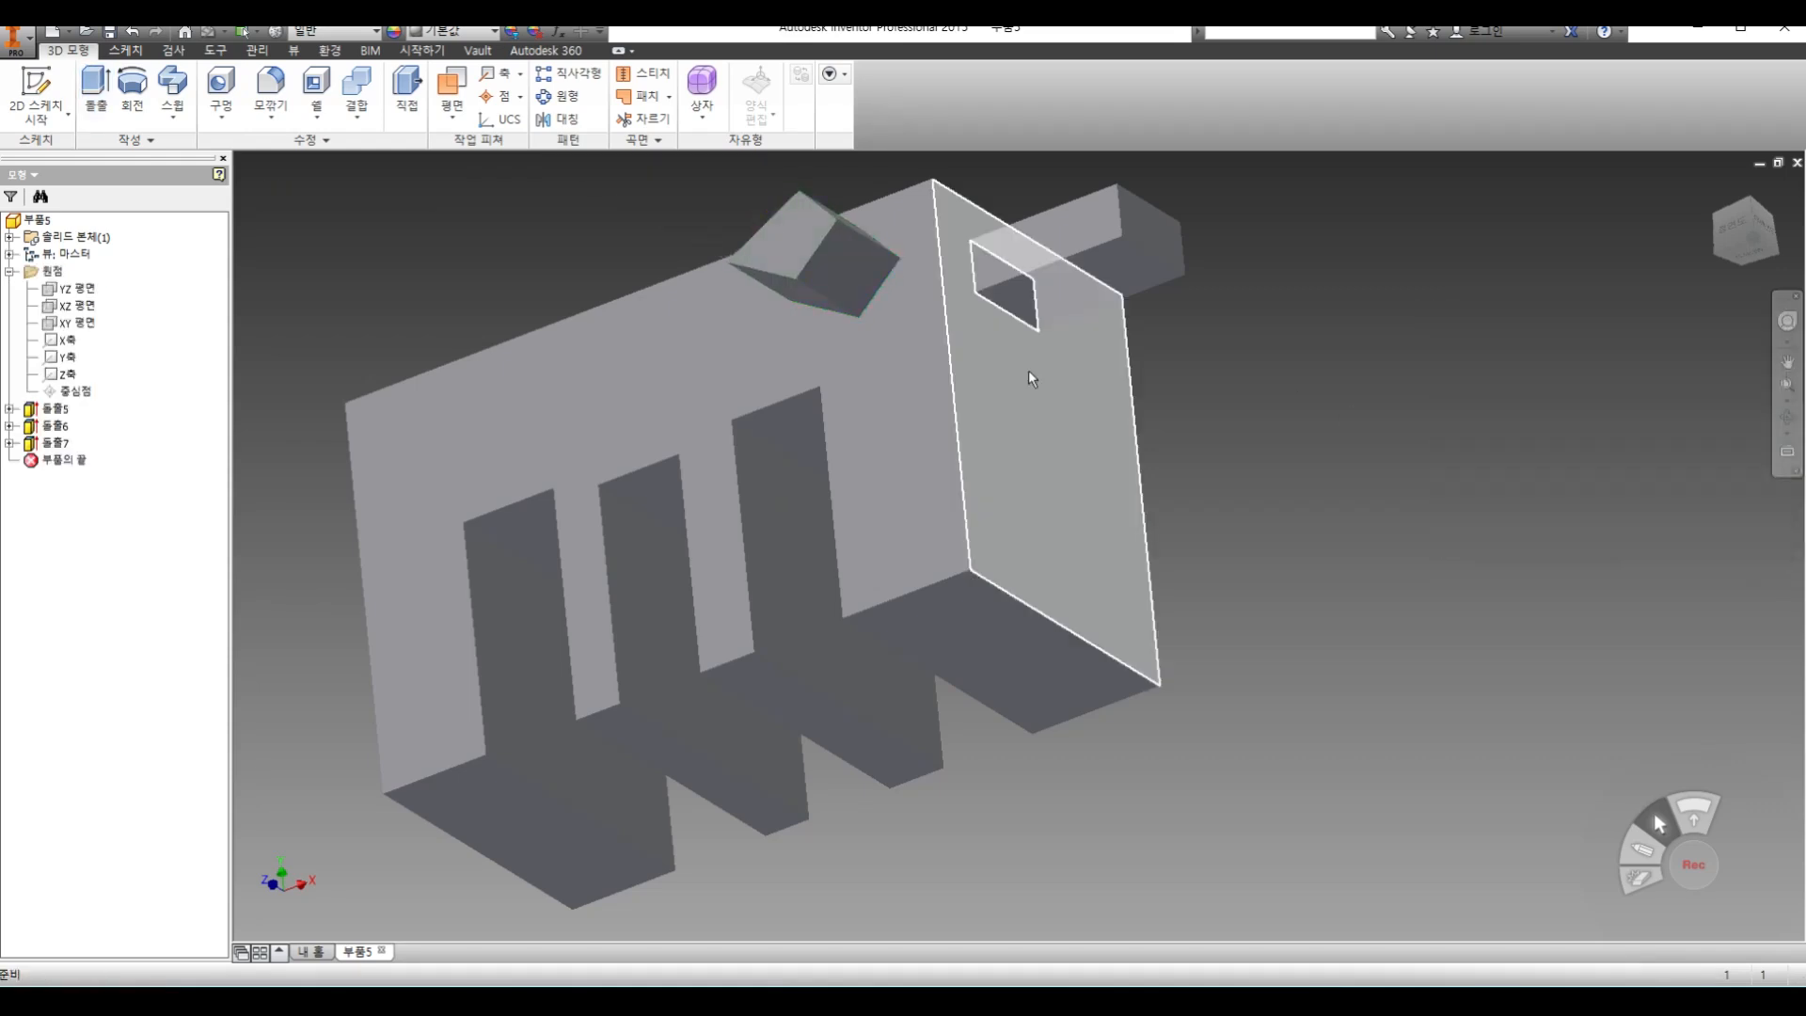
{"action": "middle_click_drag", "start_coordinate": [1393, 555], "coordinate": [1439, 621]}
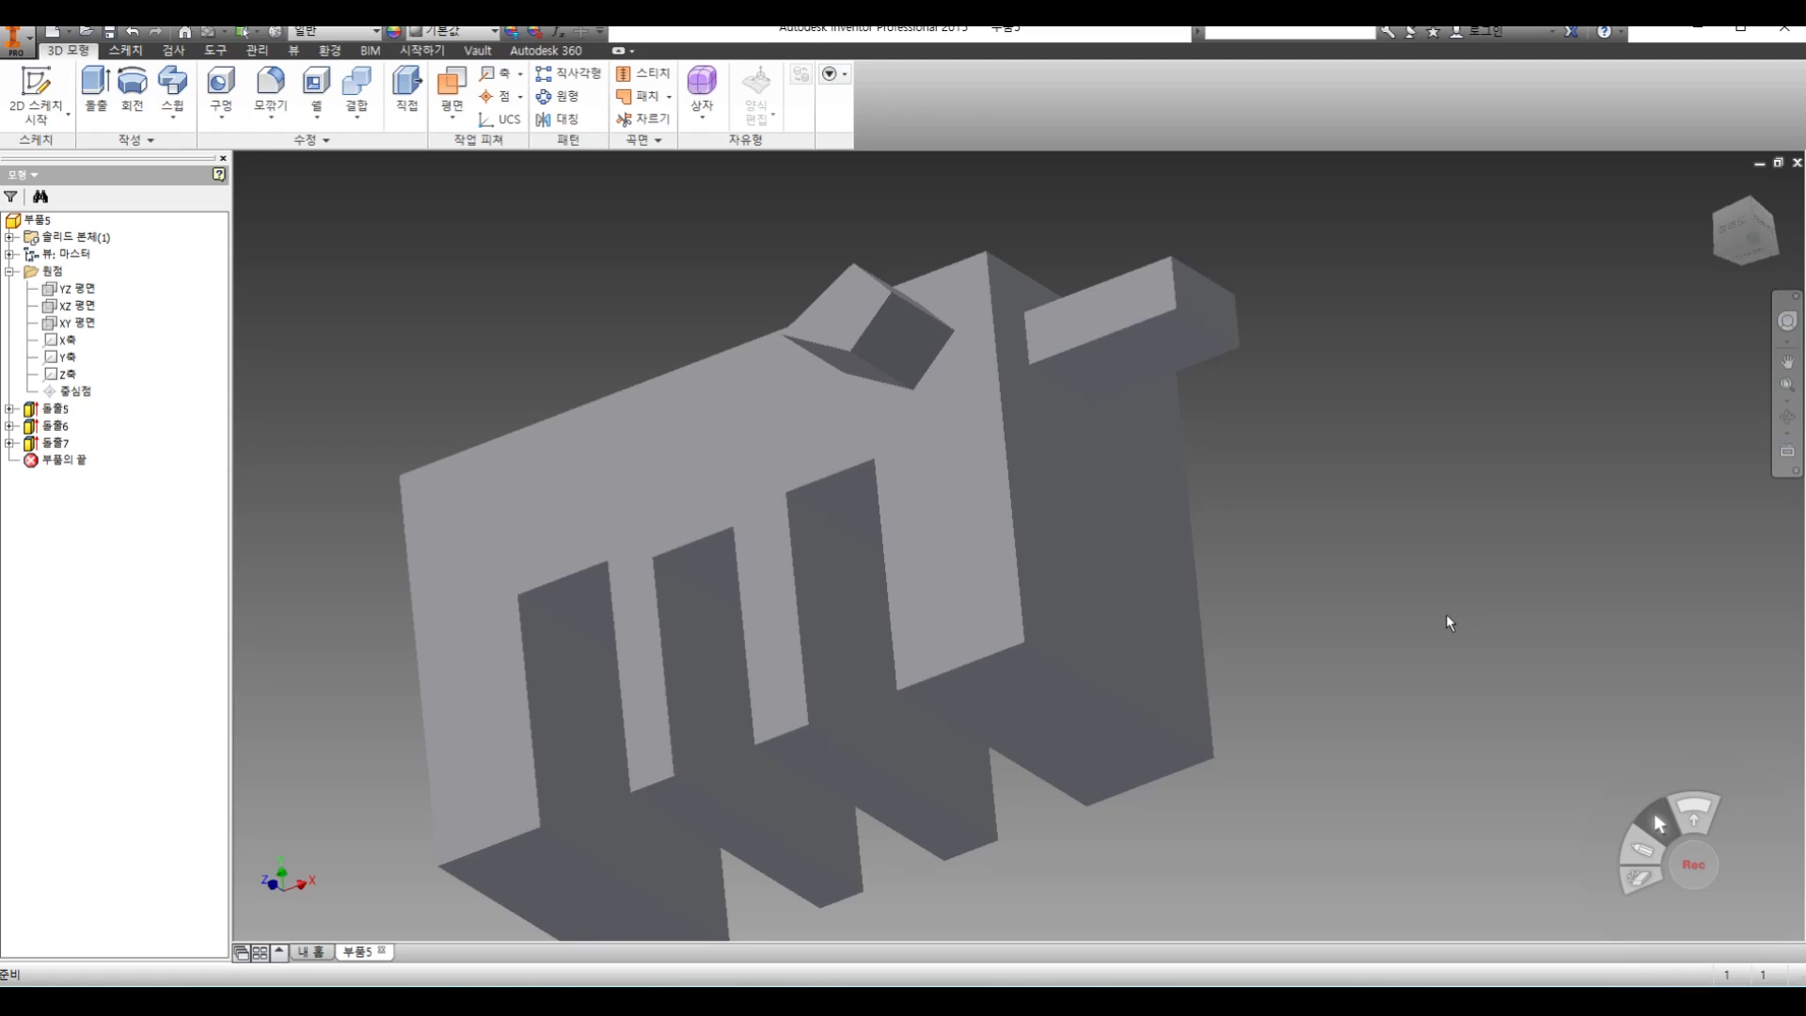
Start a sketch on the inner side wall of the slot farthest from the projecting bar and try a circle about 4.3 mm in diameter
{"action": "middle_click_drag", "start_coordinate": [986, 493], "coordinate": [982, 438]}
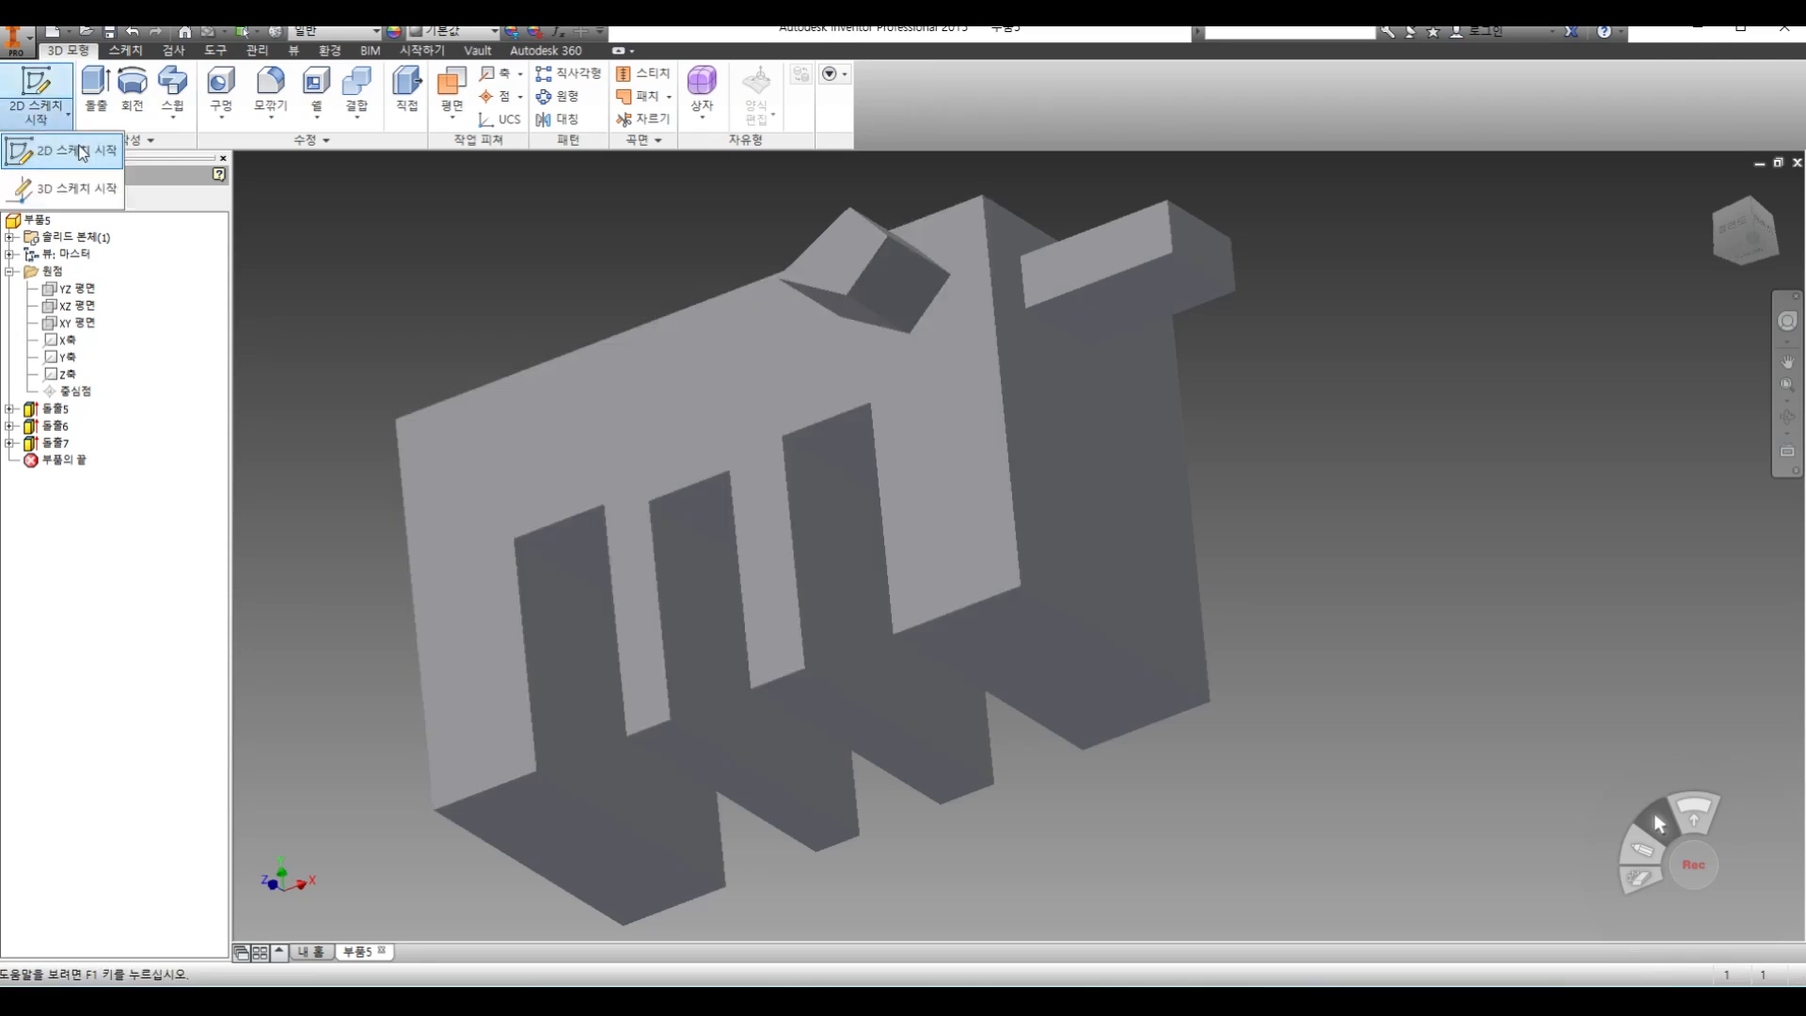
{"action": "left_click", "coordinate": [36, 94]}
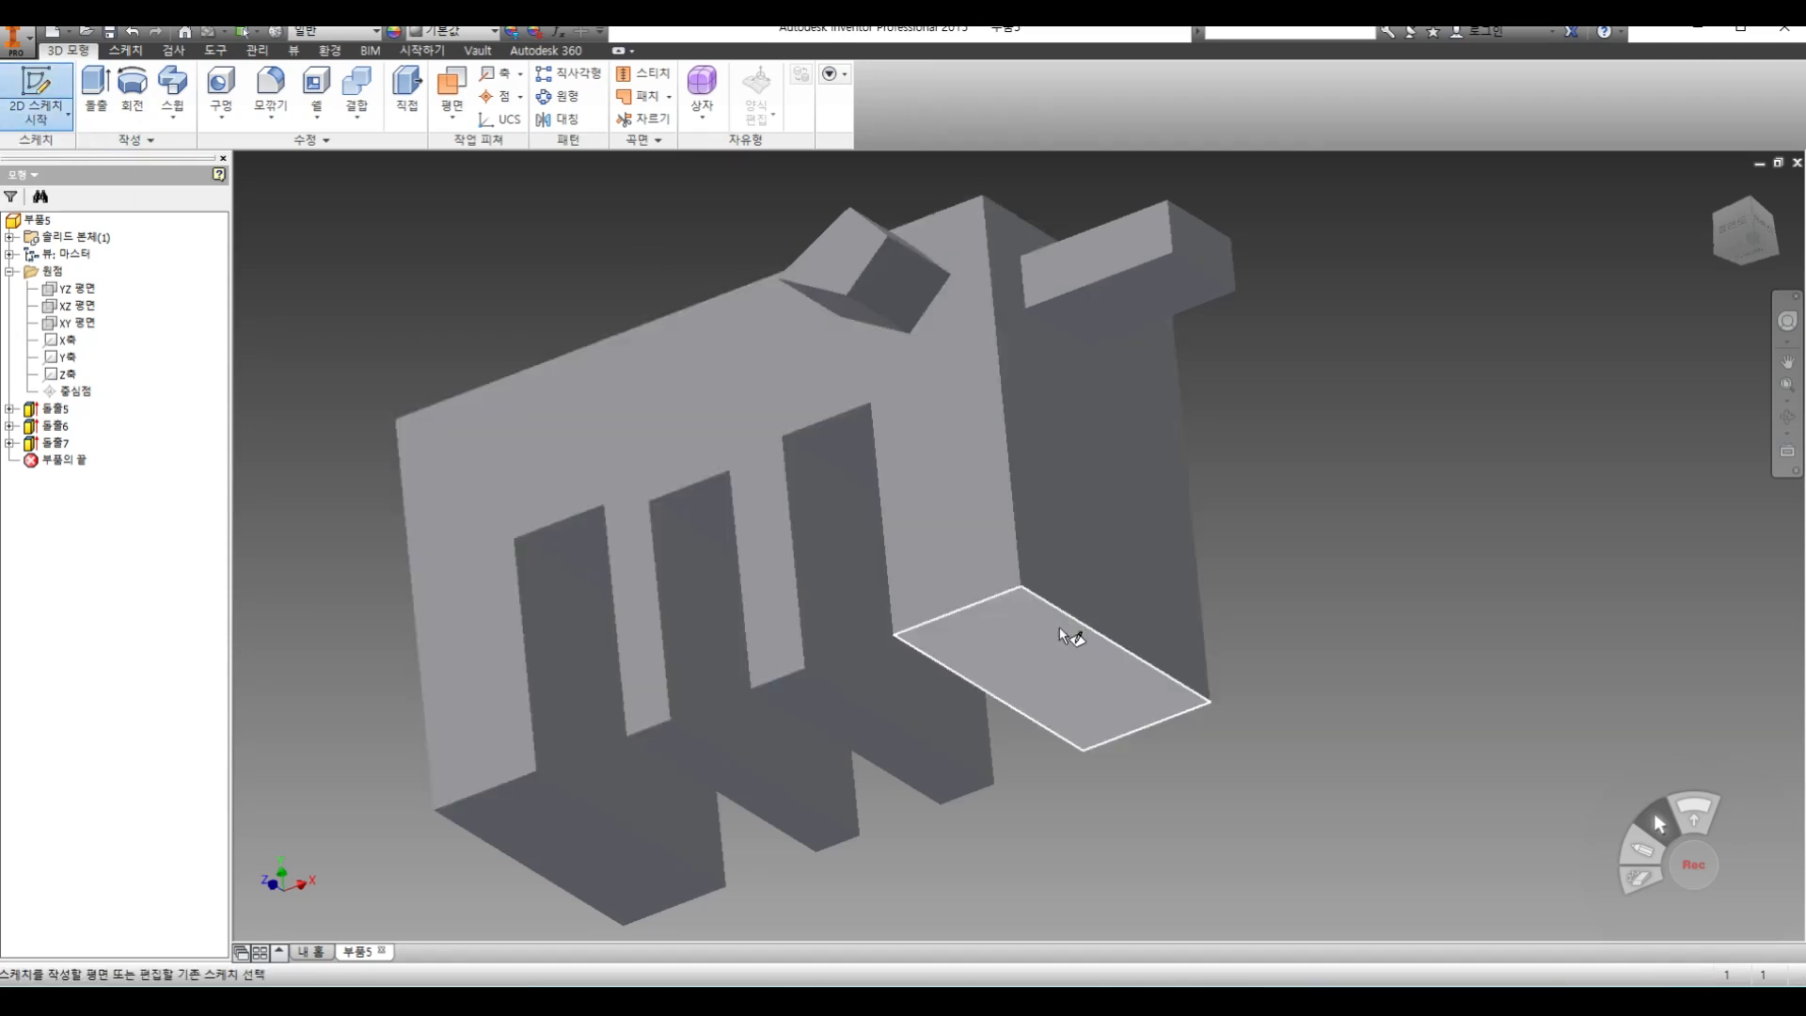
{"action": "left_click", "coordinate": [562, 659]}
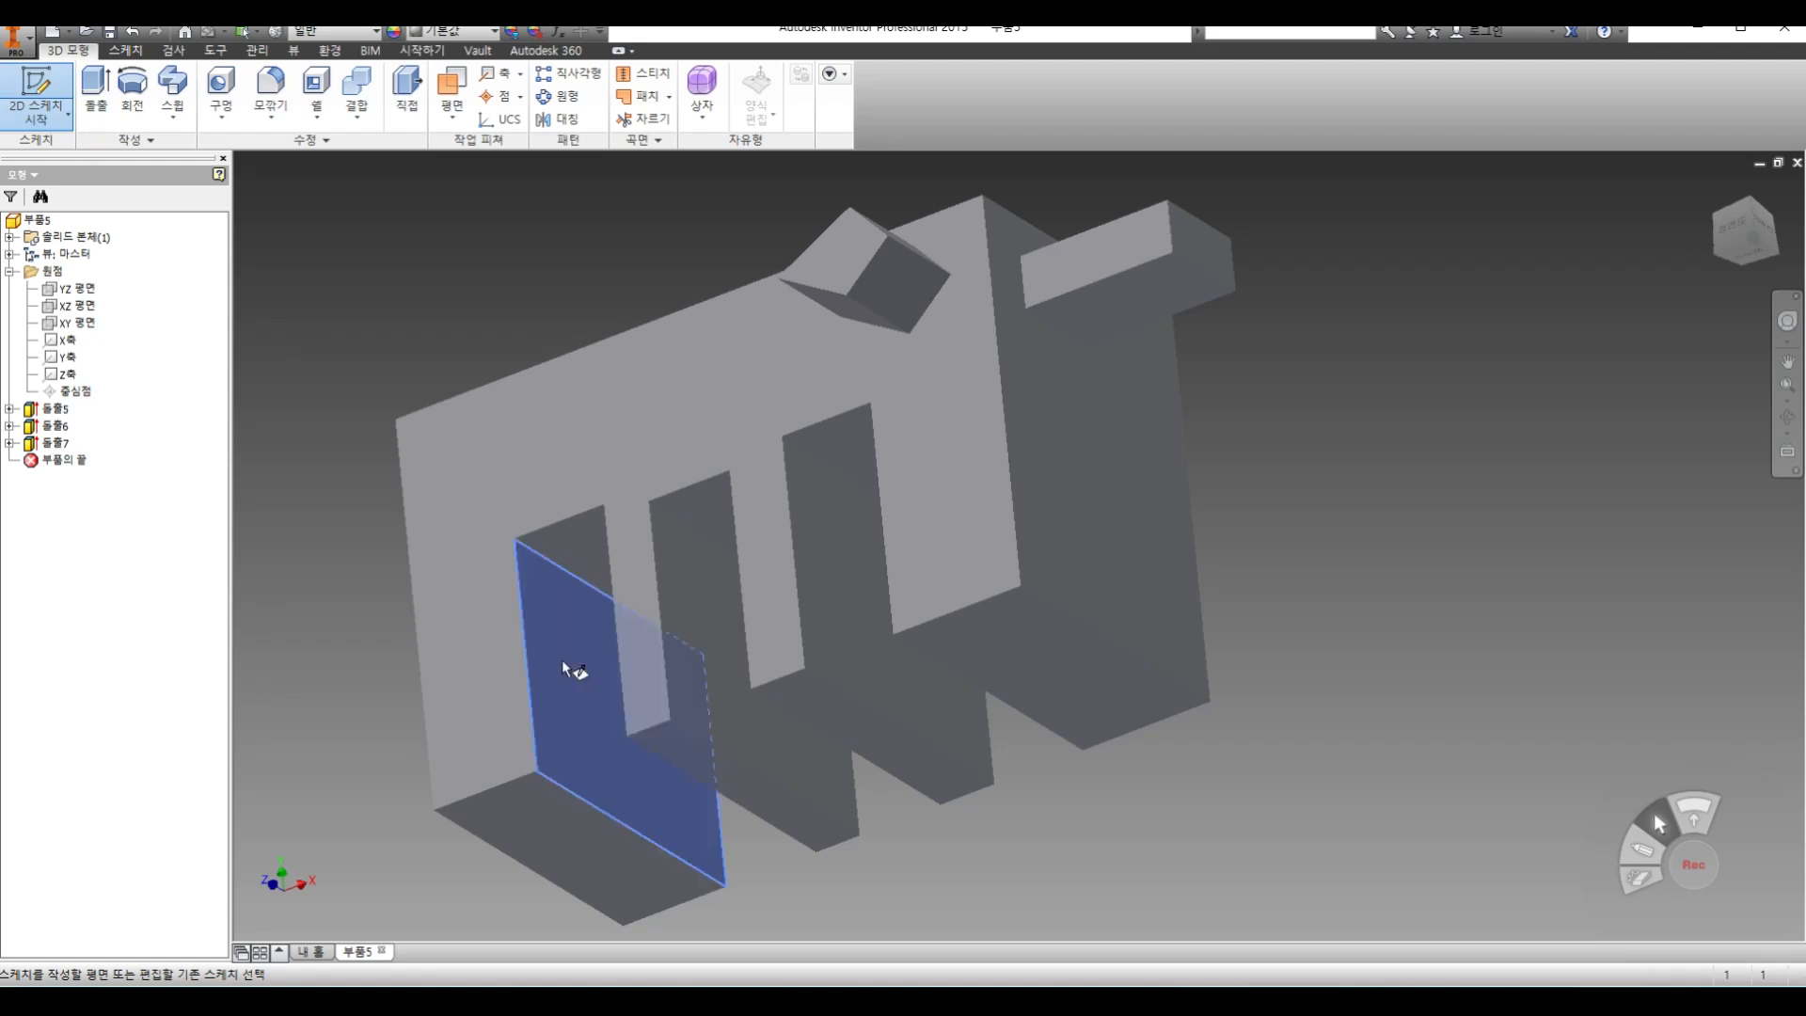
{"action": "left_click", "coordinate": [132, 84]}
{"action": "left_click", "coordinate": [827, 580]}
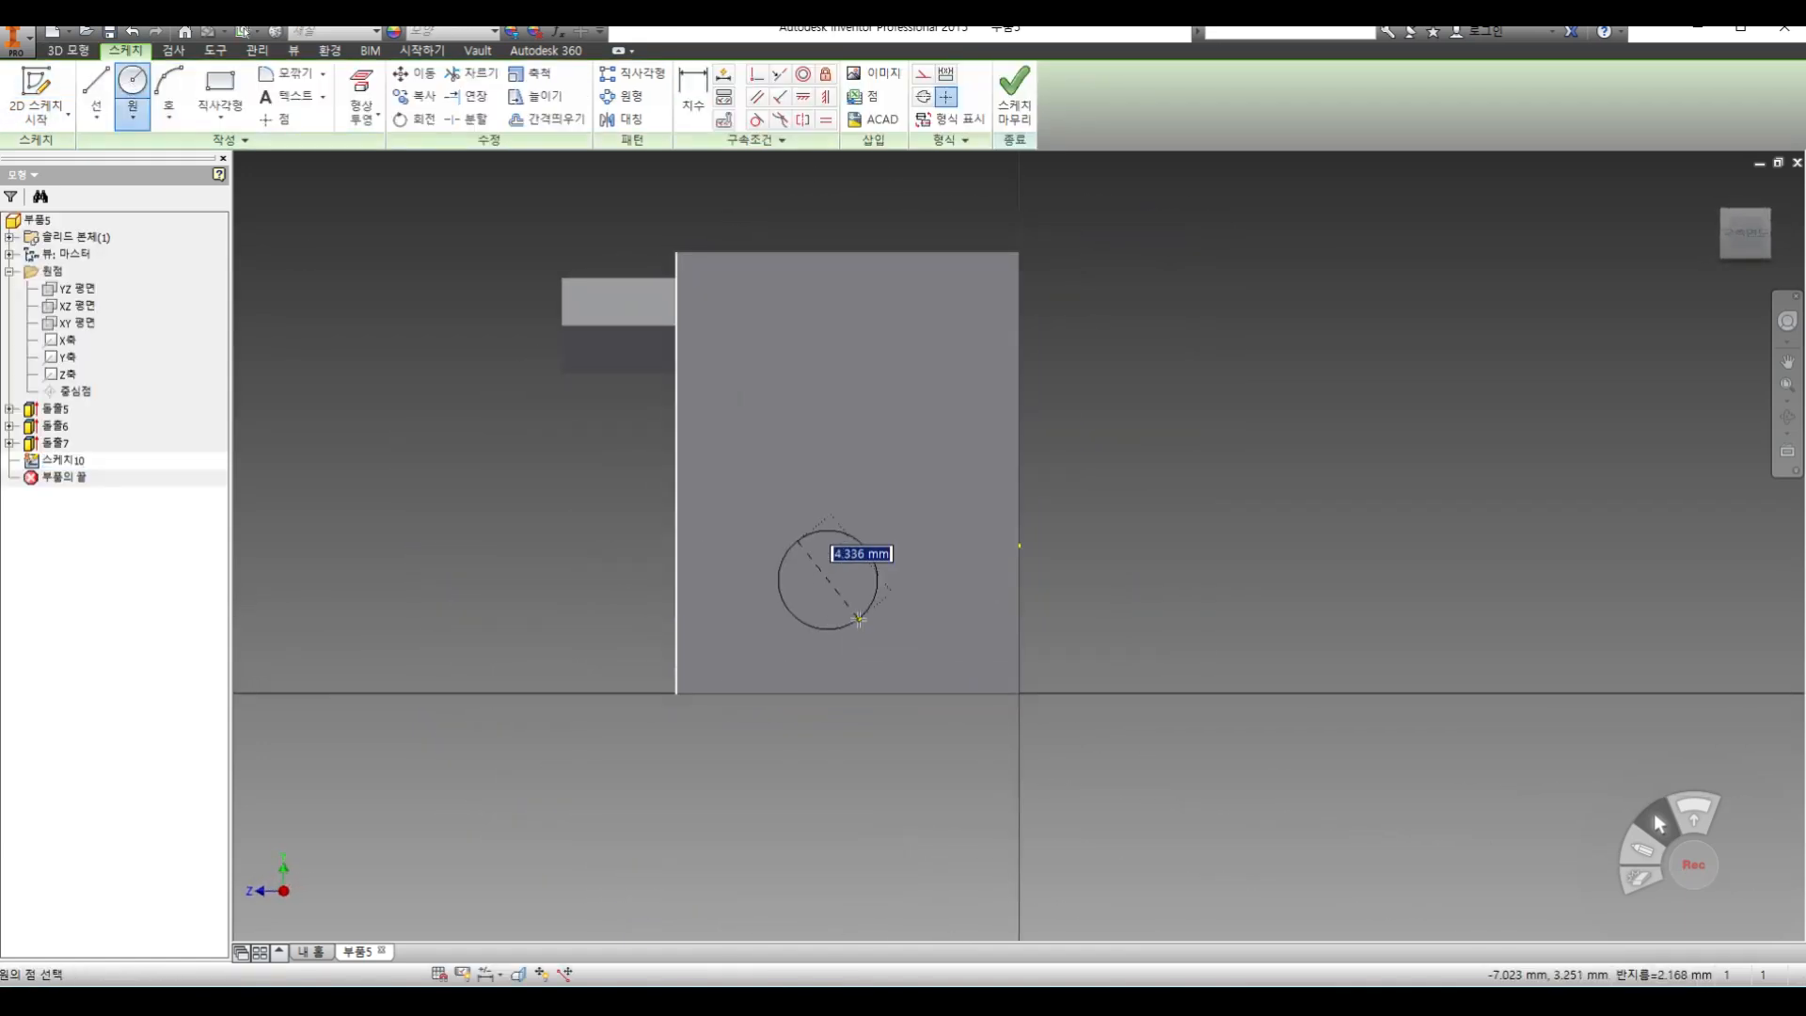
{"action": "key", "text": "Escape"}
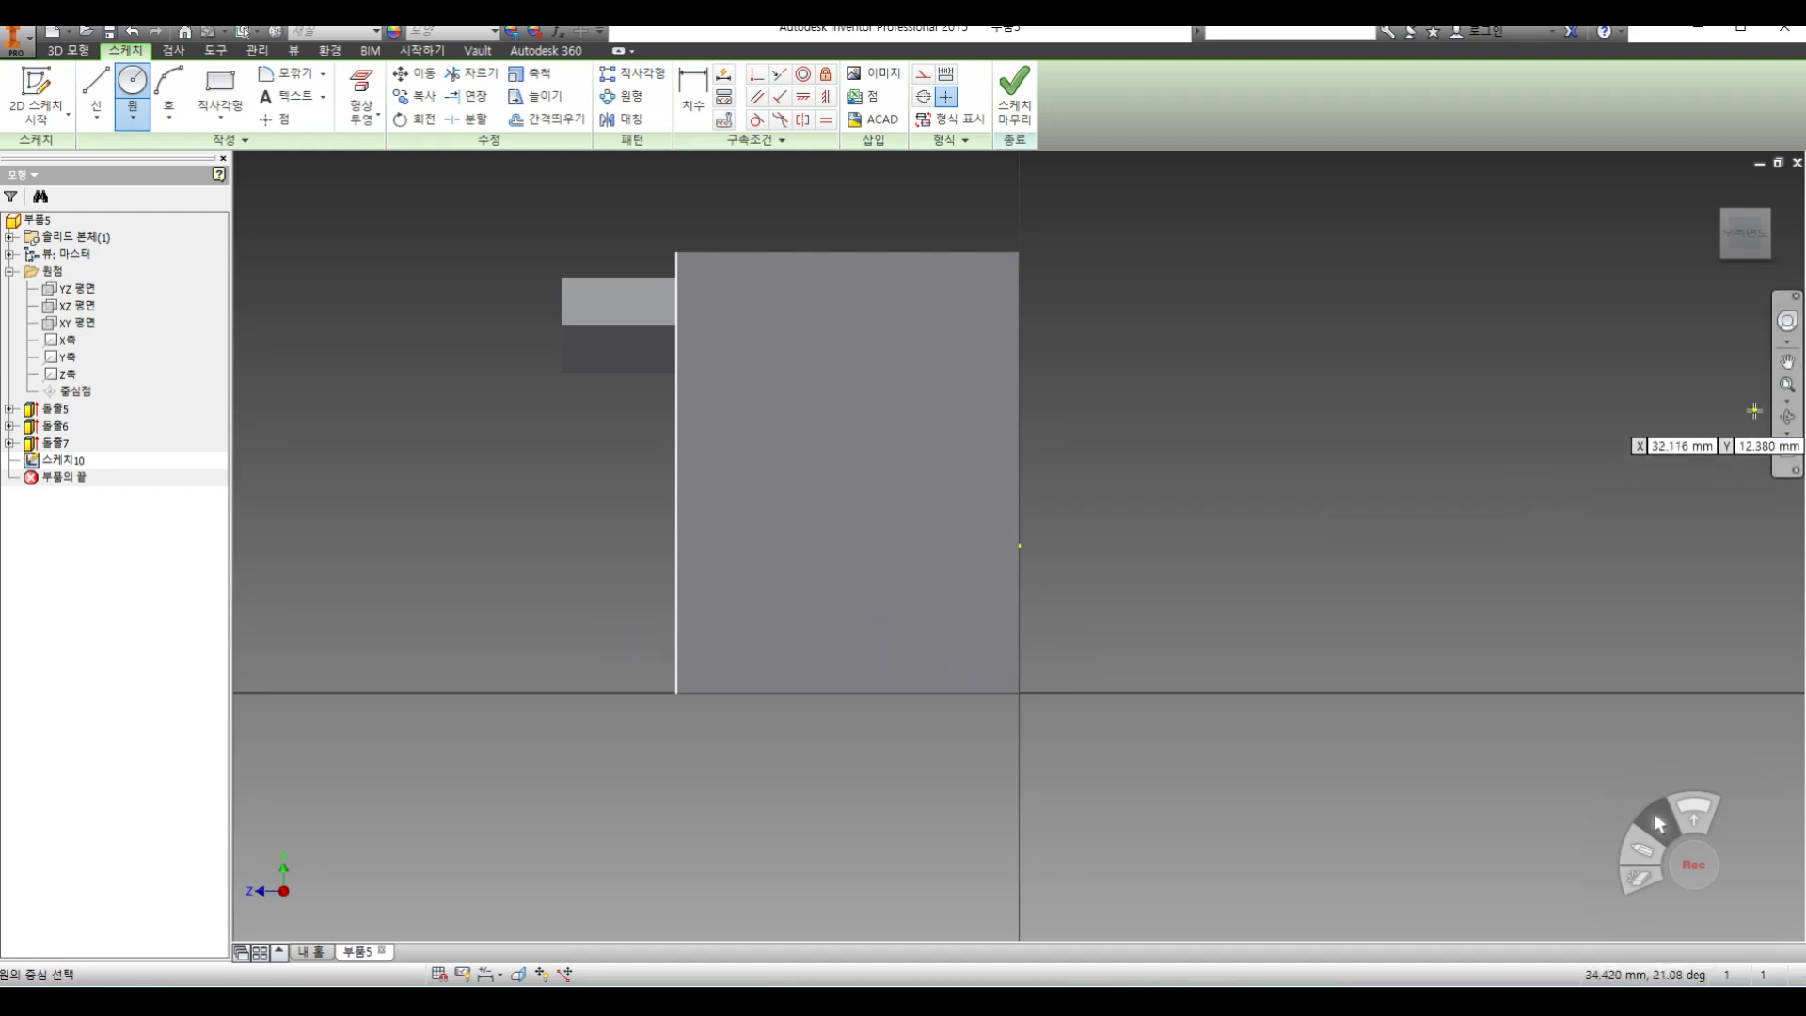
Examine the circle on the slot's inner side wall from several angles and square-on, and leave the circle command
{"action": "left_click", "coordinate": [1789, 429]}
{"action": "left_click_drag", "start_coordinate": [935, 532], "coordinate": [967, 498]}
{"action": "right_click", "coordinate": [1120, 435]}
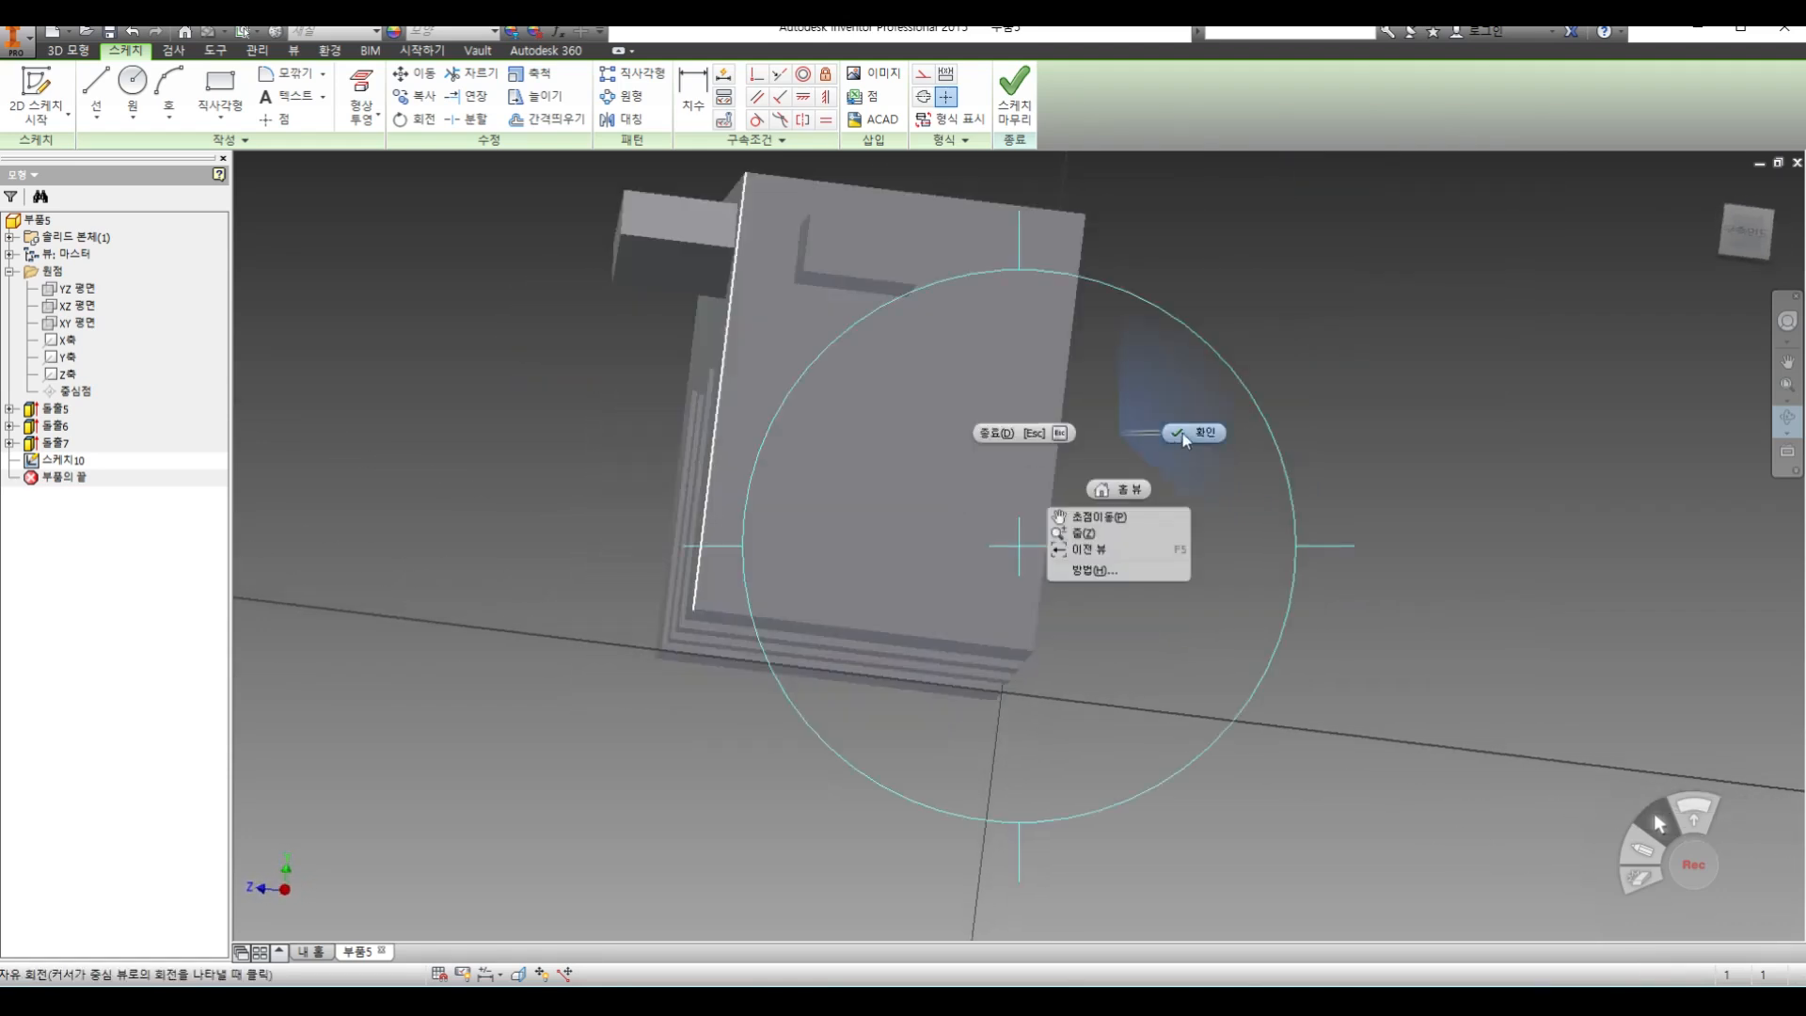
{"action": "left_click", "coordinate": [1188, 433]}
{"action": "left_click", "coordinate": [1786, 456]}
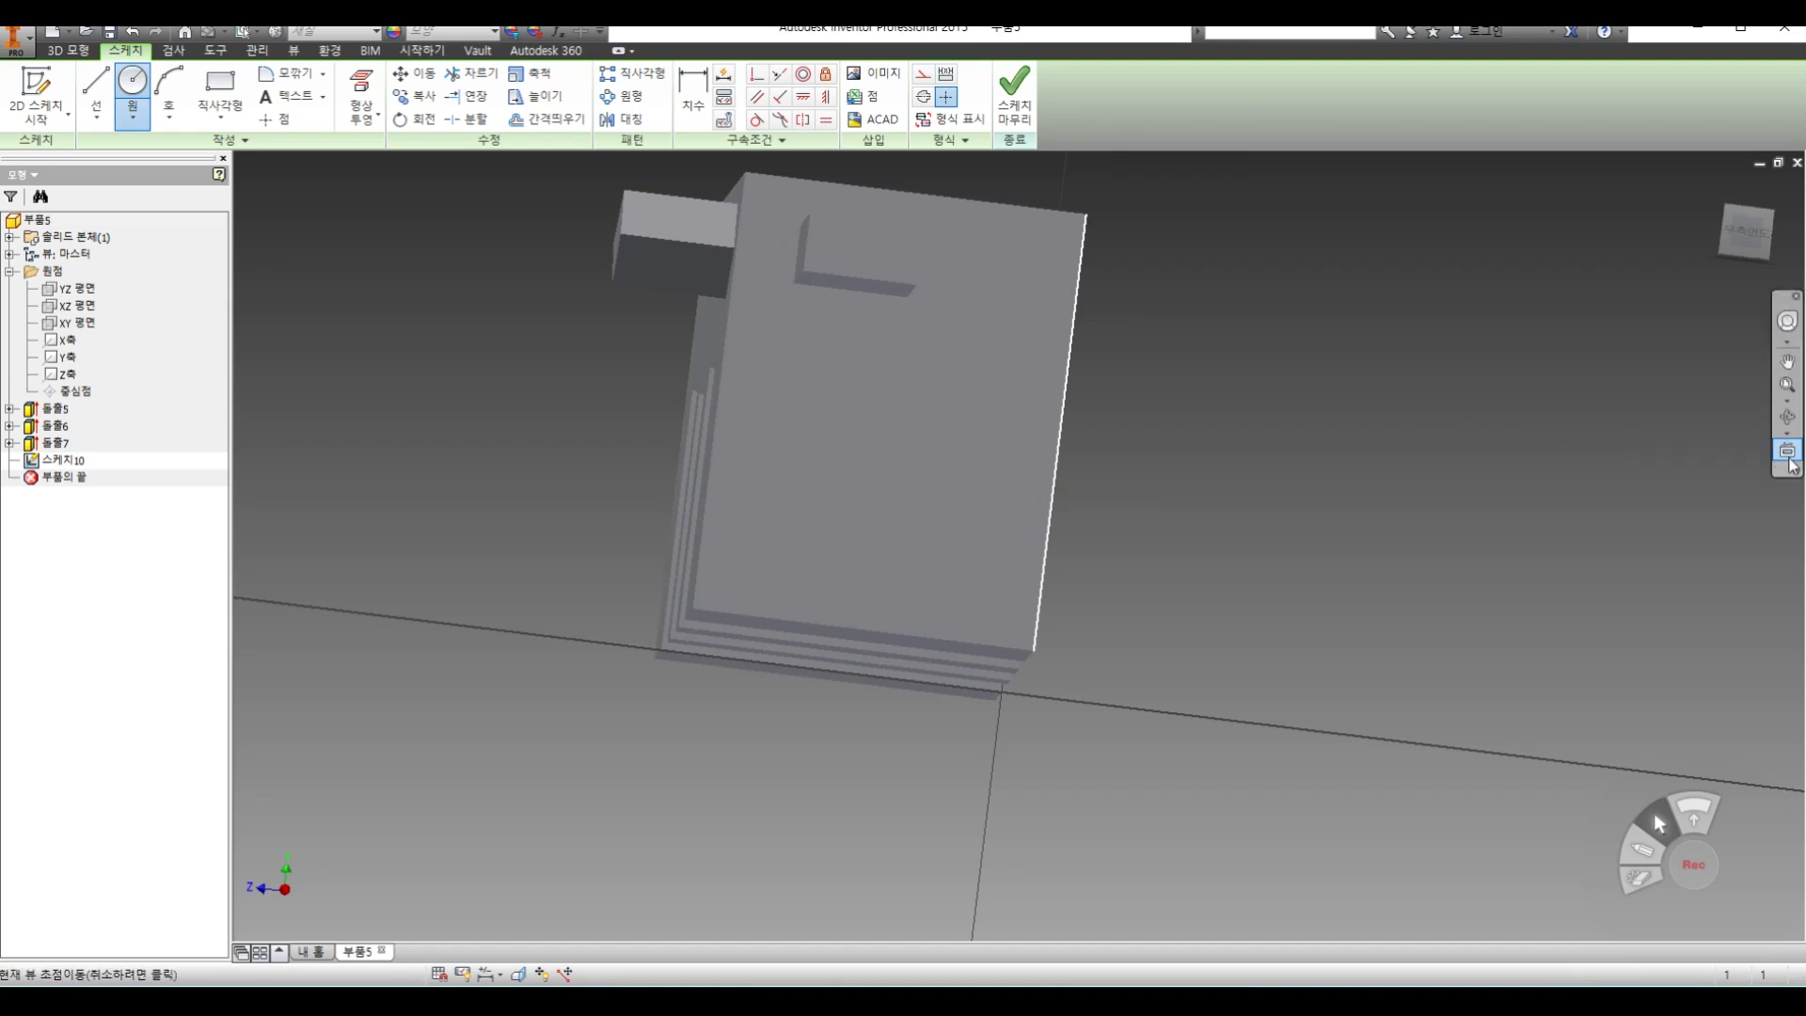
{"action": "left_click", "coordinate": [980, 431]}
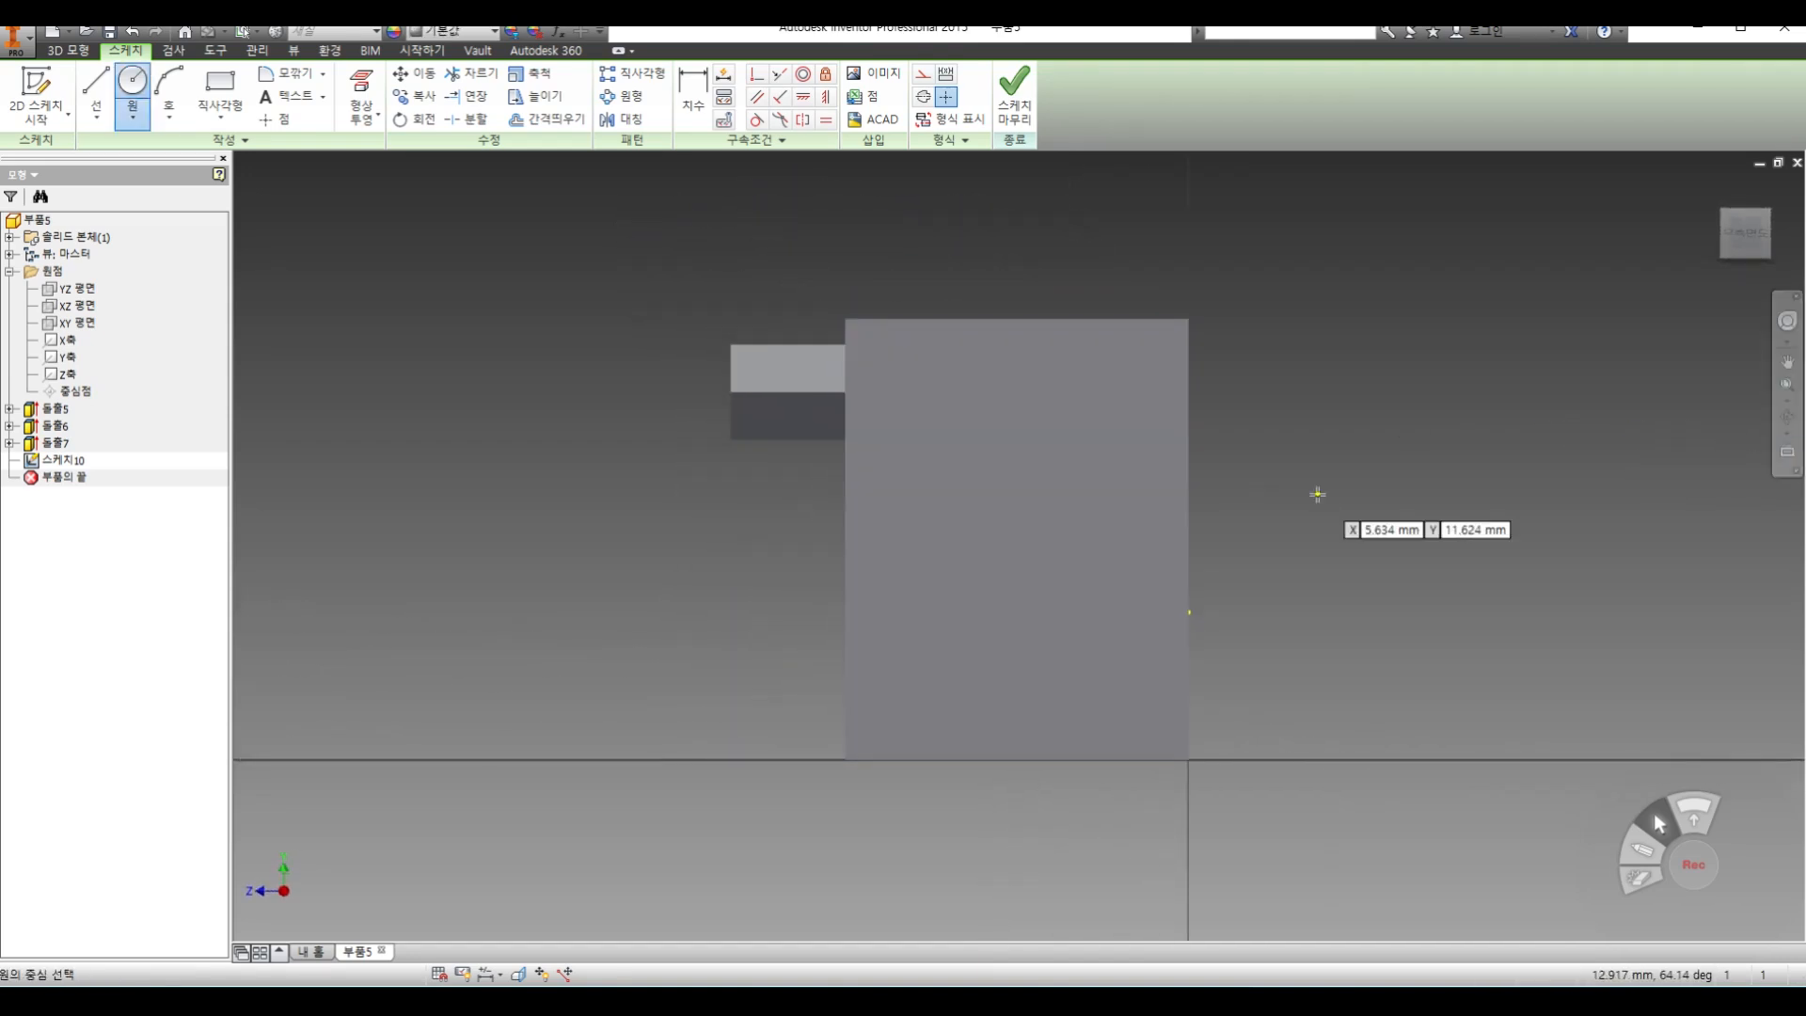
{"action": "left_click", "coordinate": [1787, 417]}
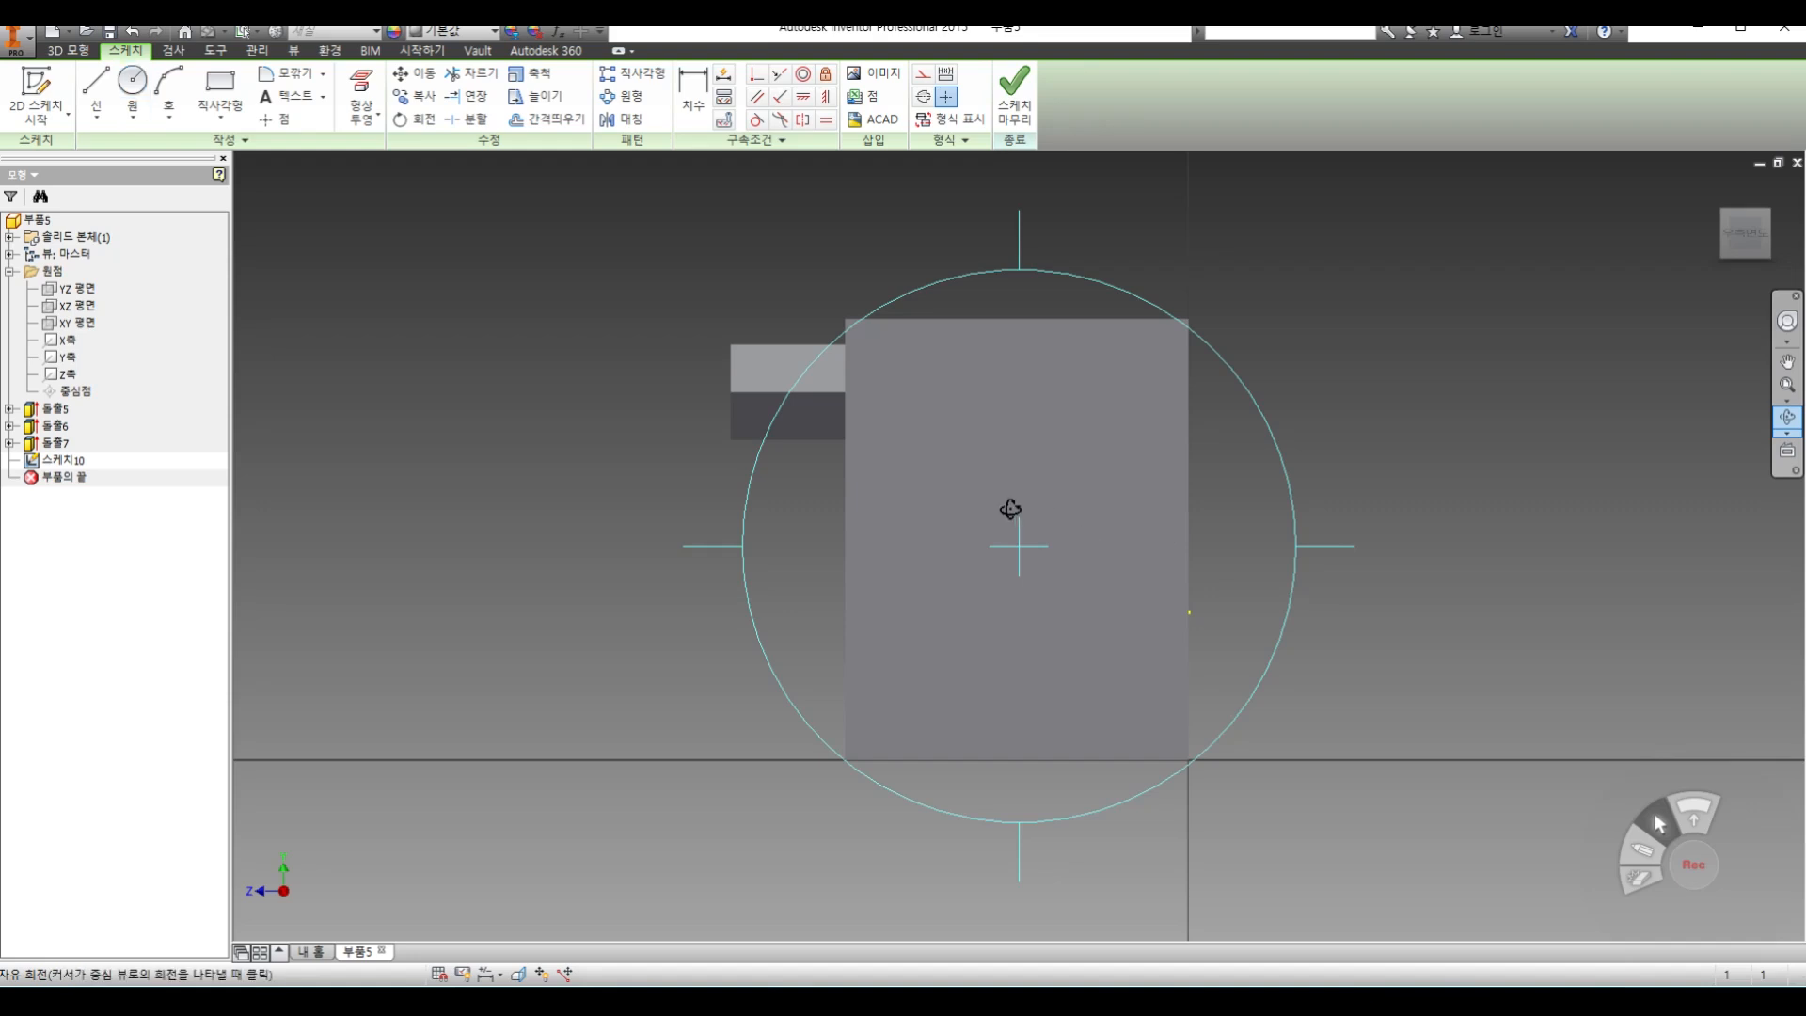
{"action": "left_click_drag", "start_coordinate": [891, 512], "coordinate": [1011, 448]}
{"action": "middle_click_drag", "start_coordinate": [919, 594], "coordinate": [1009, 434]}
{"action": "right_click", "coordinate": [1016, 441]}
{"action": "left_click", "coordinate": [1075, 447]}
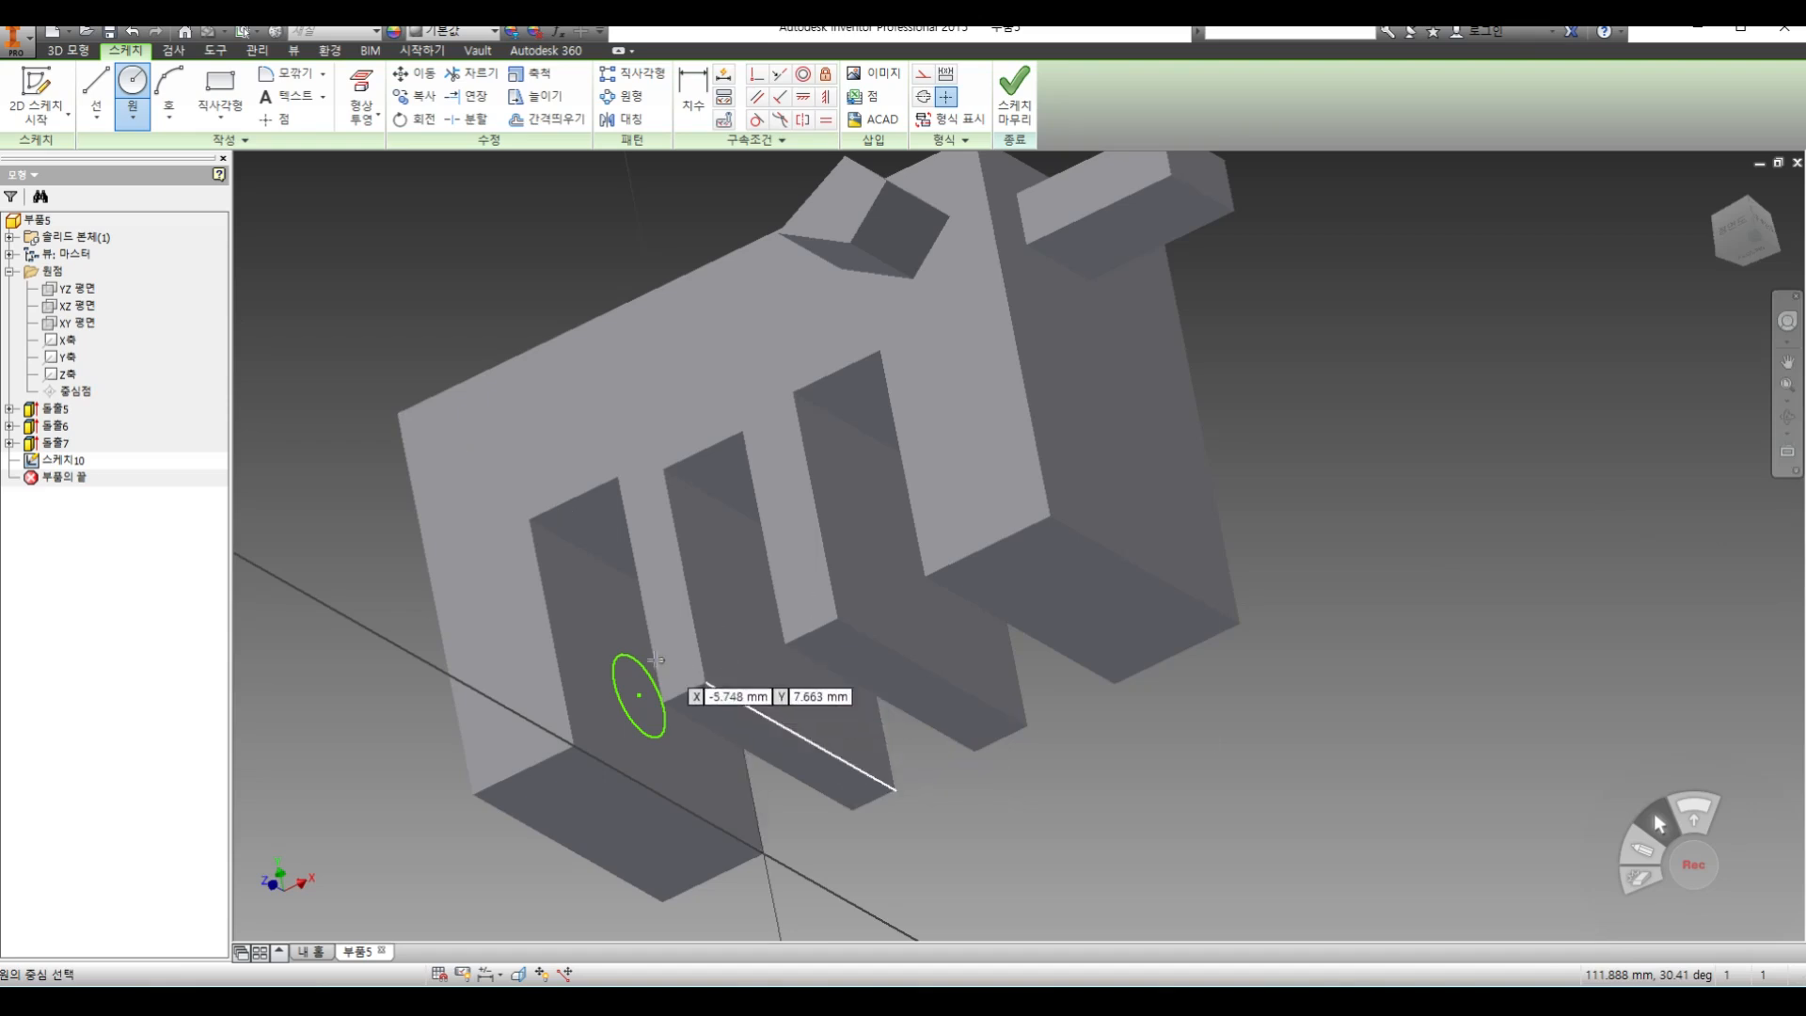
{"action": "left_click", "coordinate": [1788, 451]}
{"action": "left_click", "coordinate": [1162, 404]}
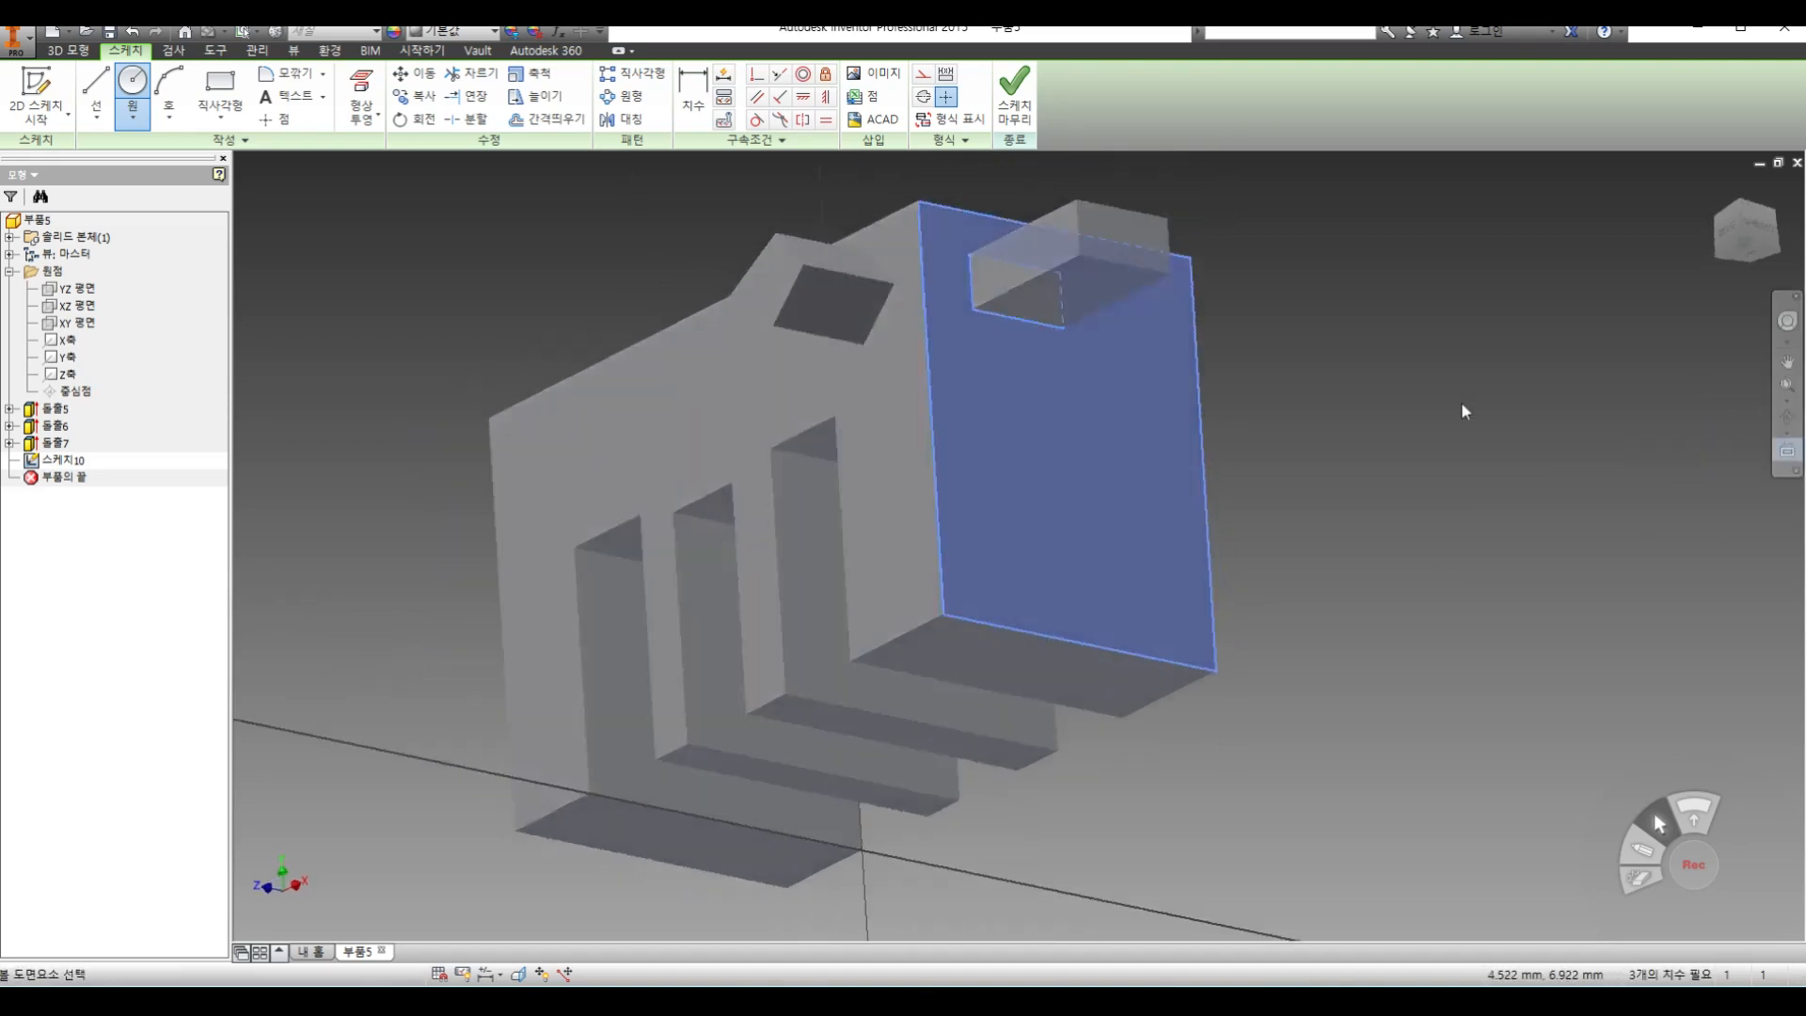
{"action": "right_click", "coordinate": [1383, 391]}
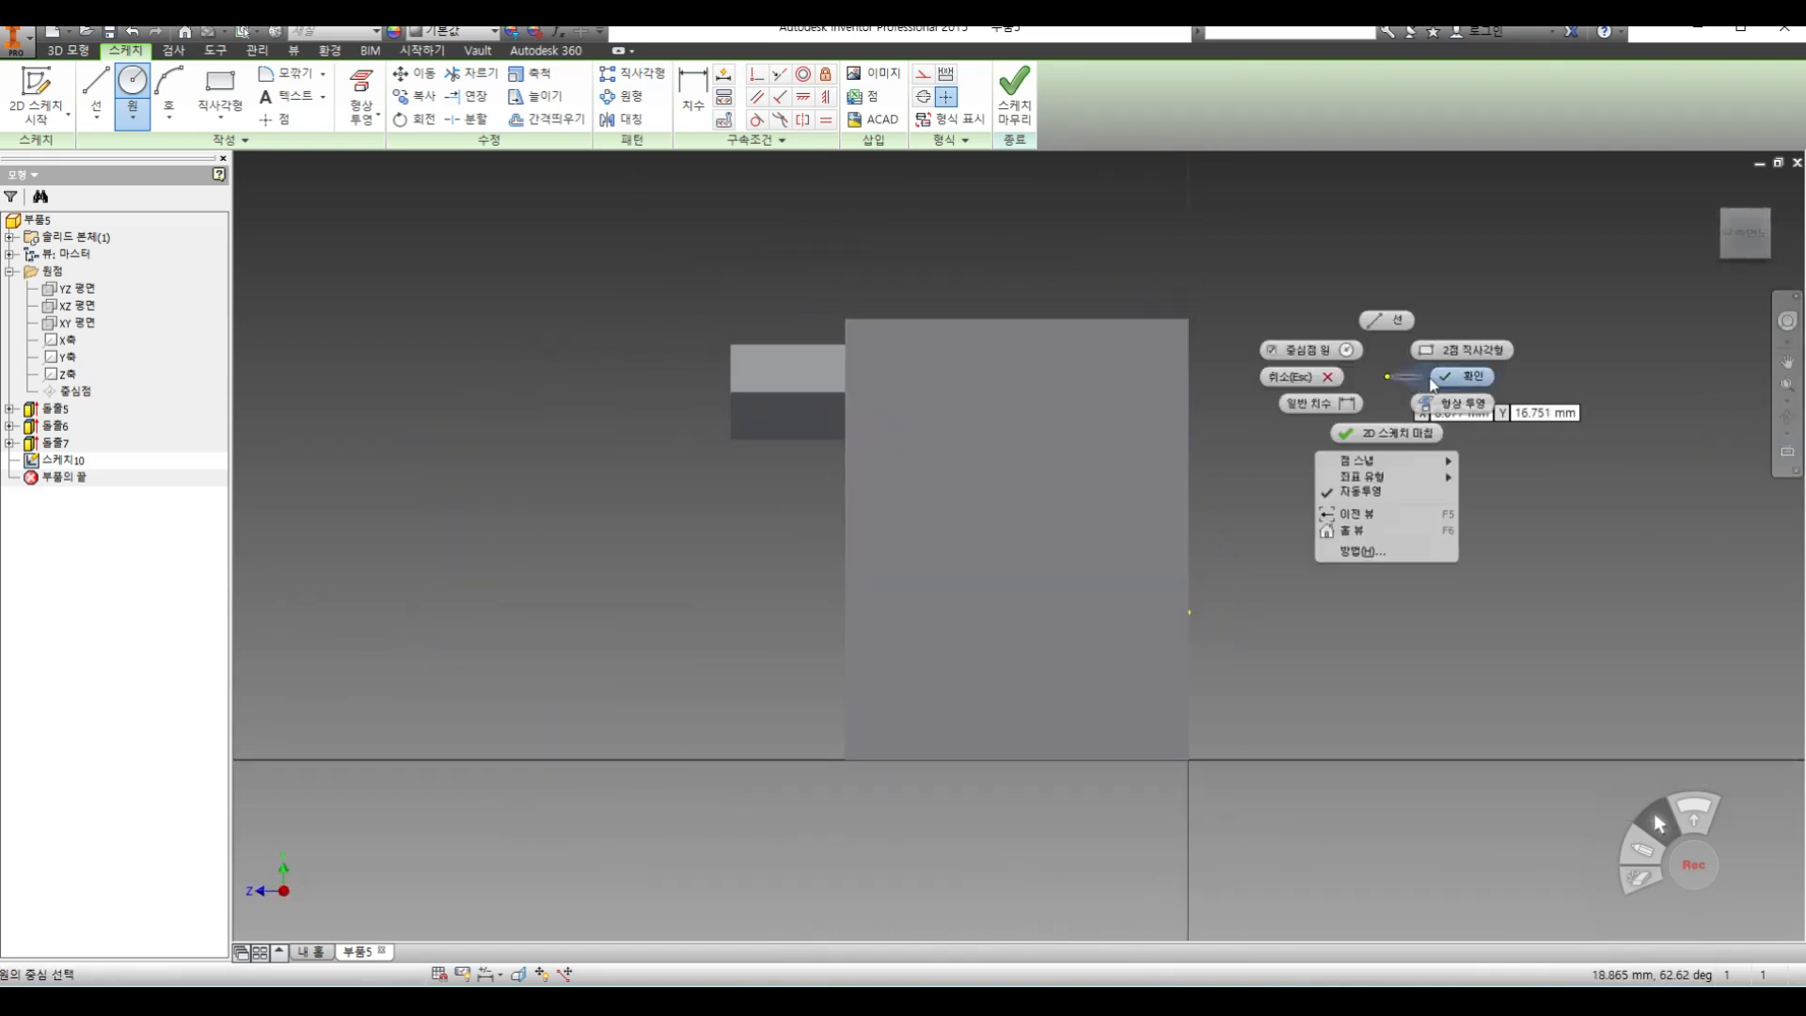
{"action": "left_click", "coordinate": [1421, 391]}
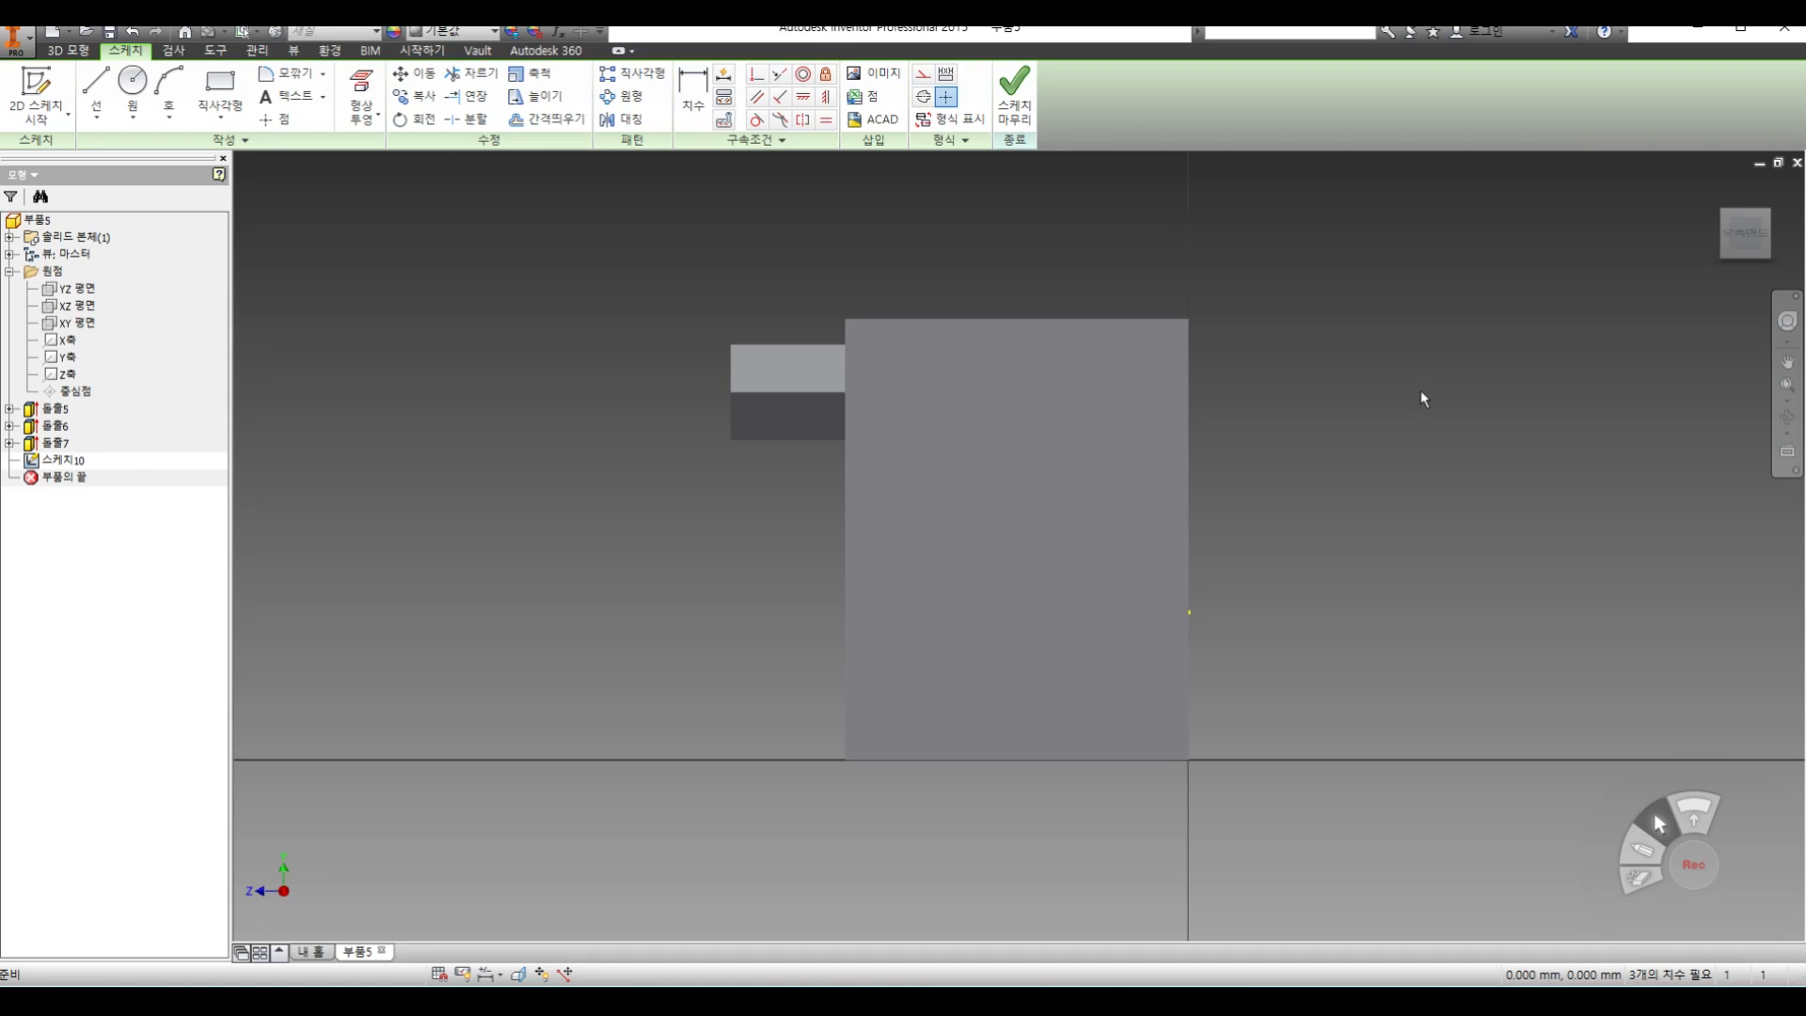
Slice the model at the sketch plane and dimension the circle's diameter to 4 mm
{"action": "key", "text": "F7"}
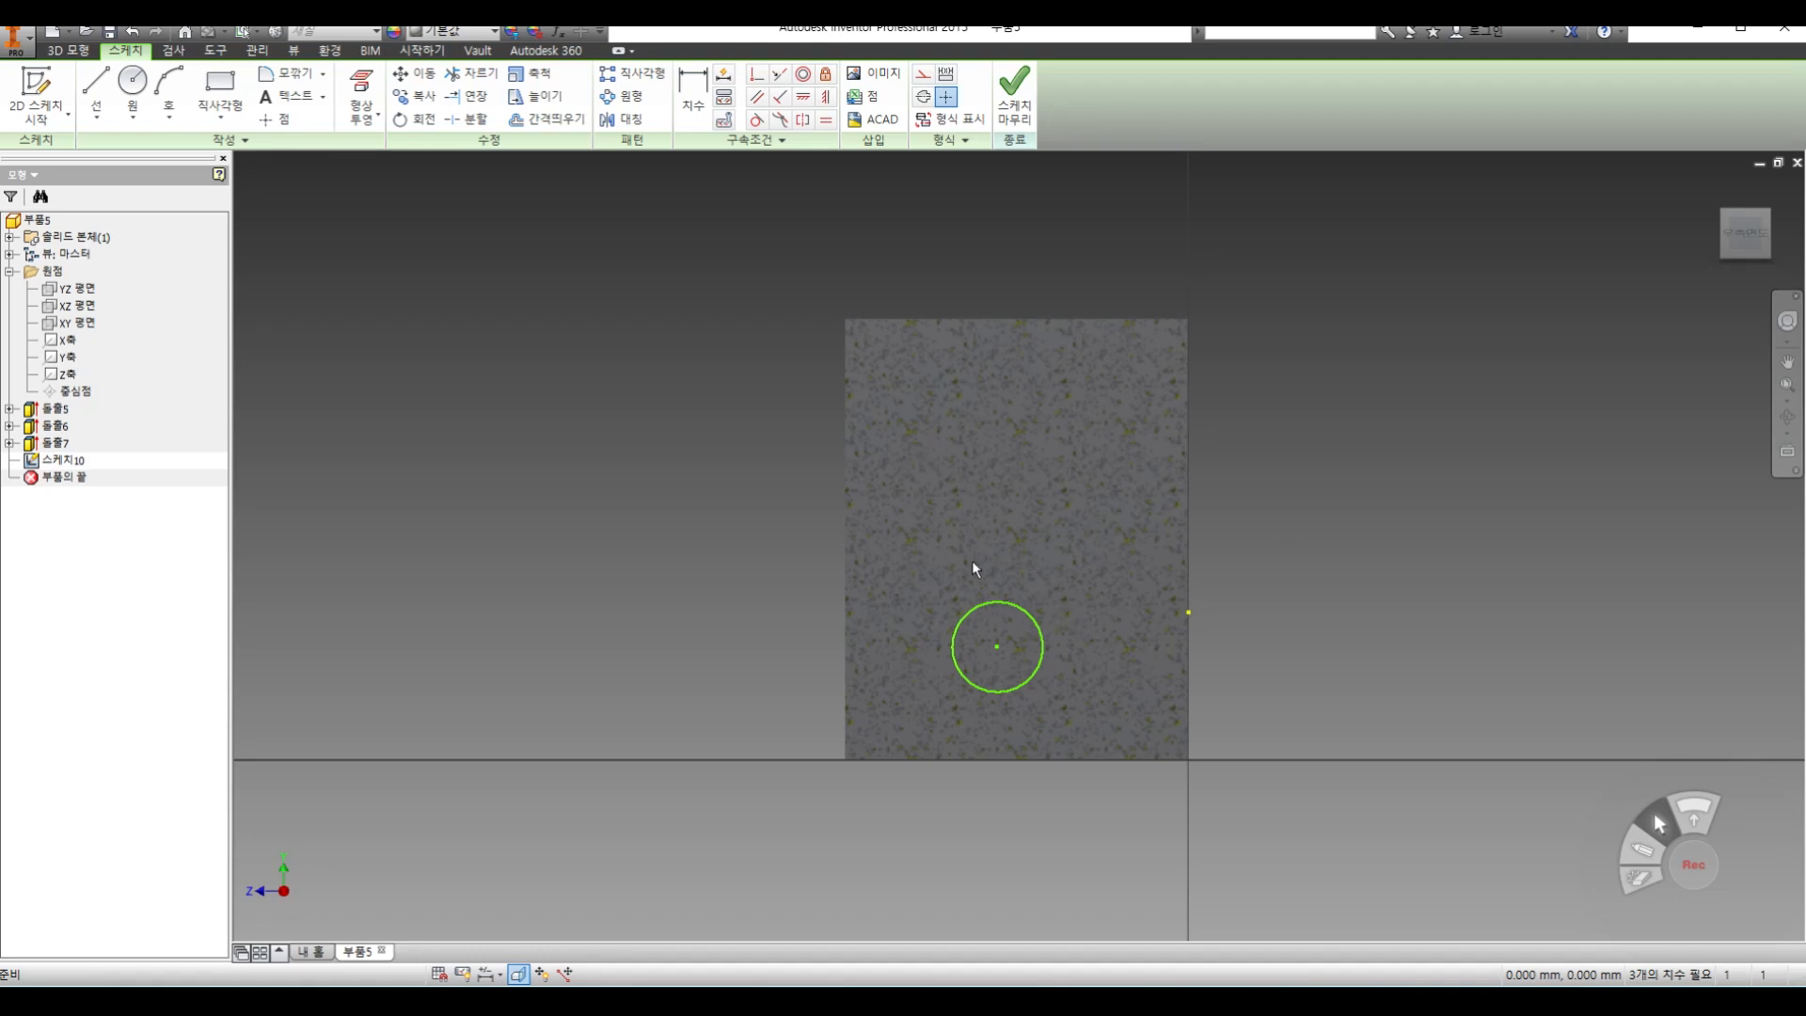
{"action": "key", "text": "d"}
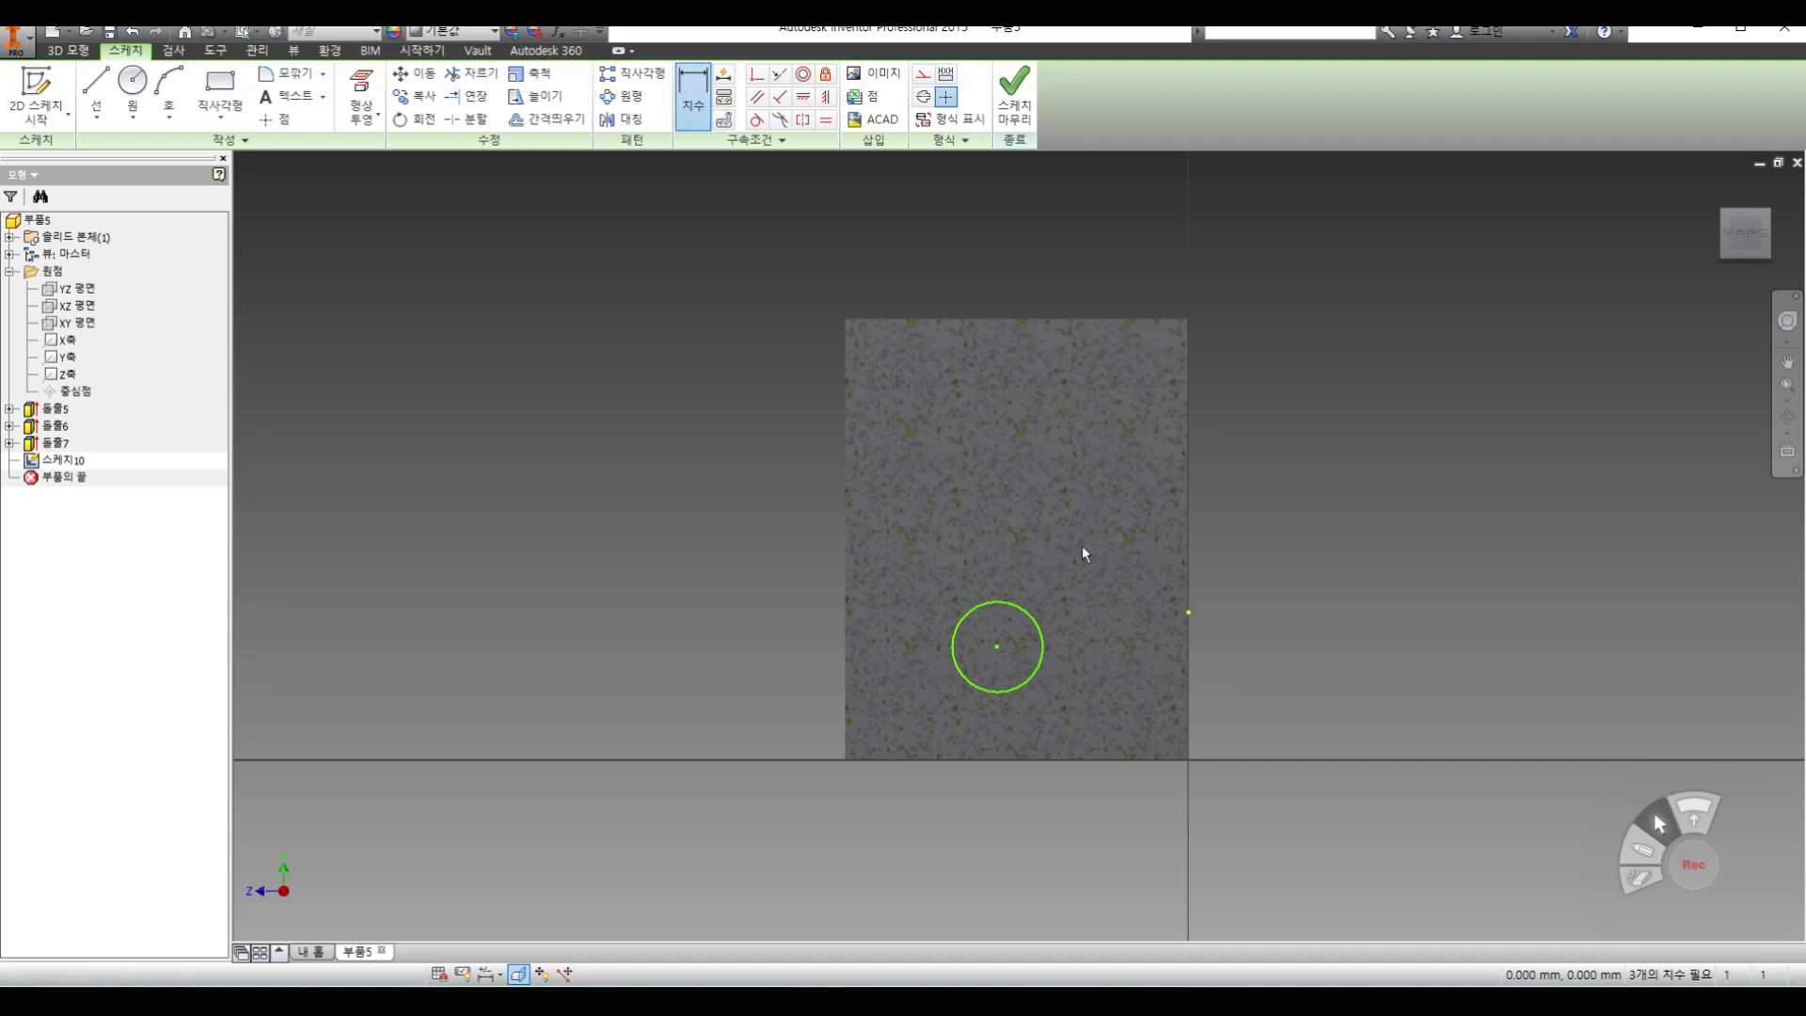
{"action": "left_click", "coordinate": [1028, 621]}
{"action": "left_click", "coordinate": [1111, 585]}
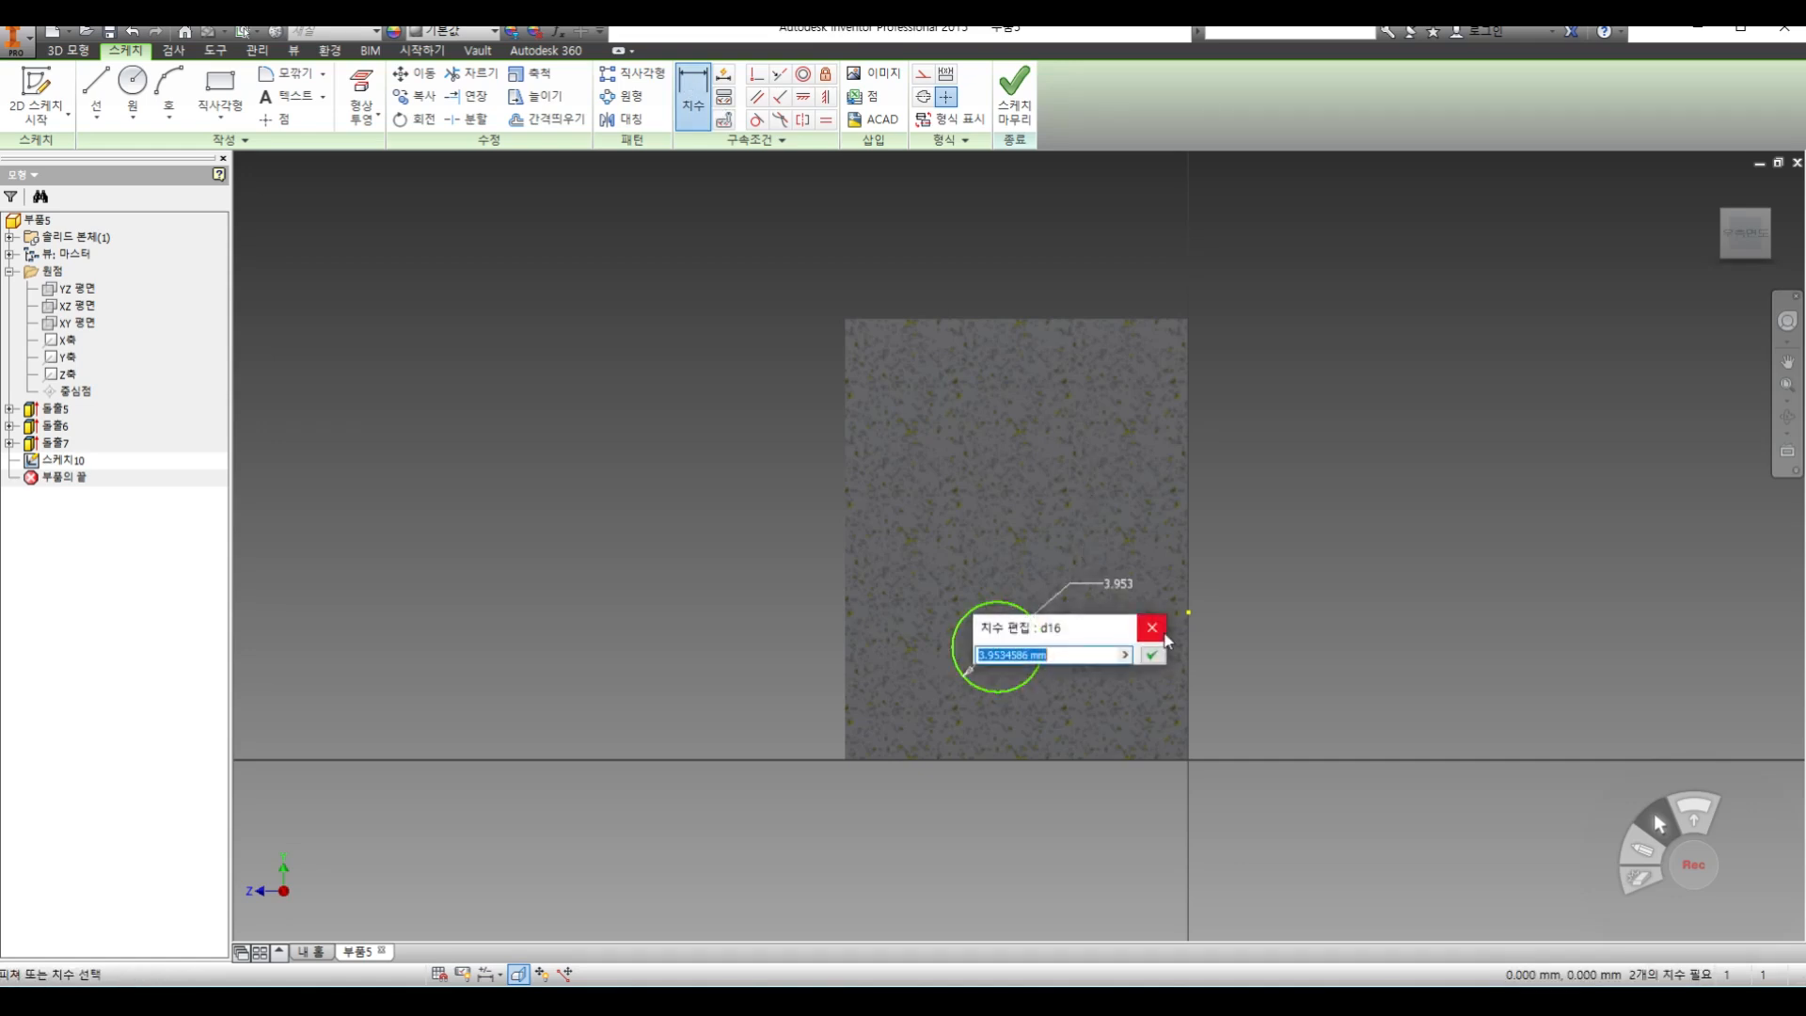
{"action": "type", "text": "4"}
{"action": "key", "text": "Return"}
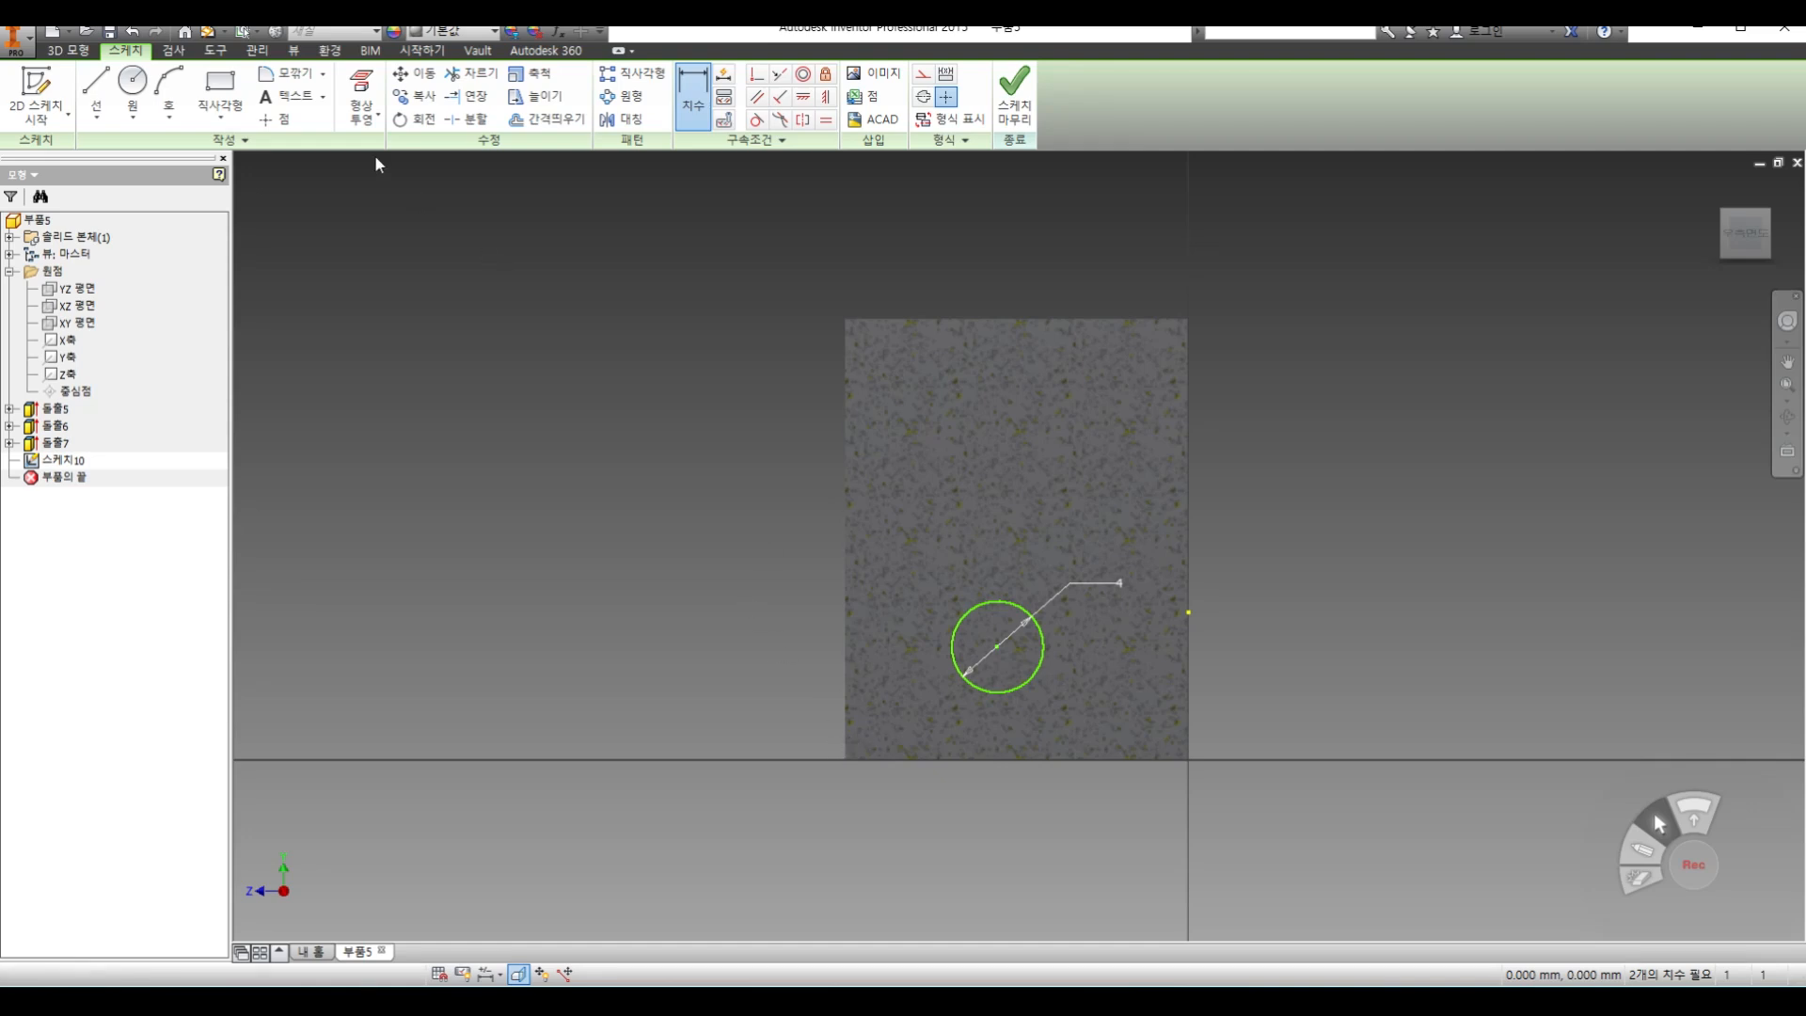
Dimension the circle's centre 3 mm from the wall's front edge and 3 mm from its lower edge, and finish the sketch
{"action": "left_click", "coordinate": [849, 602]}
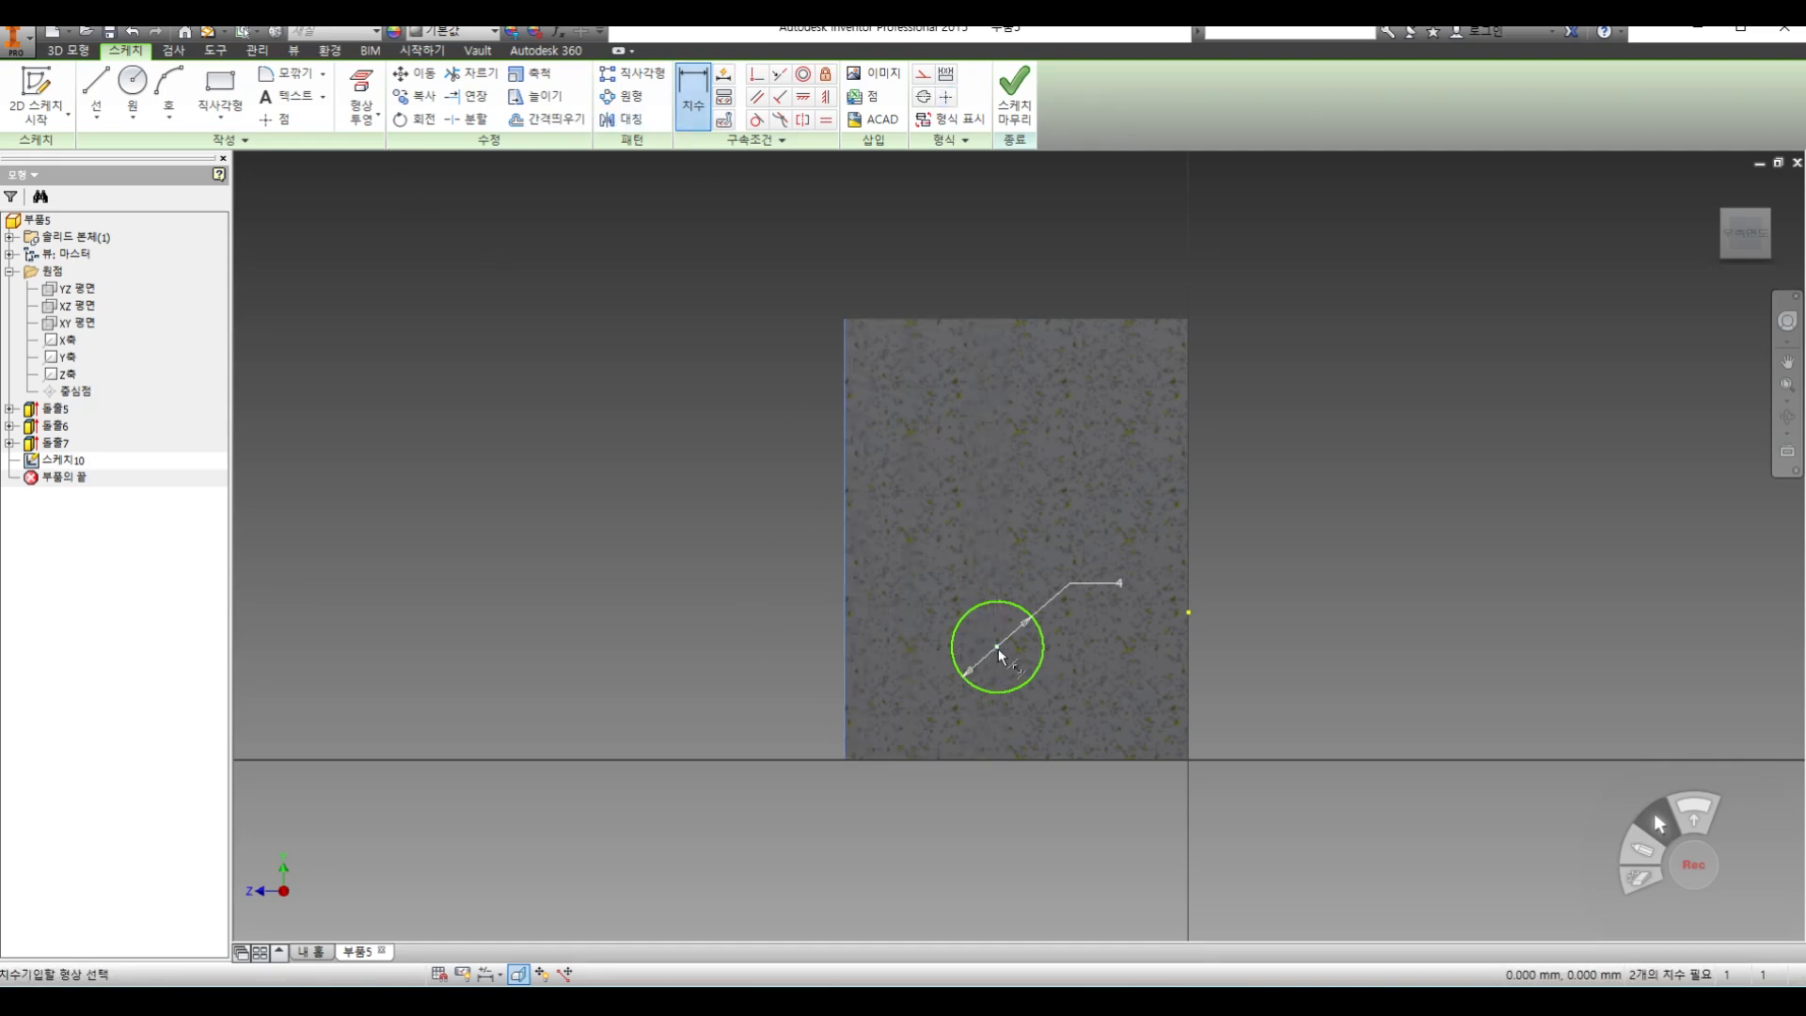
{"action": "left_click", "coordinate": [998, 646]}
{"action": "left_click", "coordinate": [935, 542]}
{"action": "type", "text": "3"}
{"action": "key", "text": "Return"}
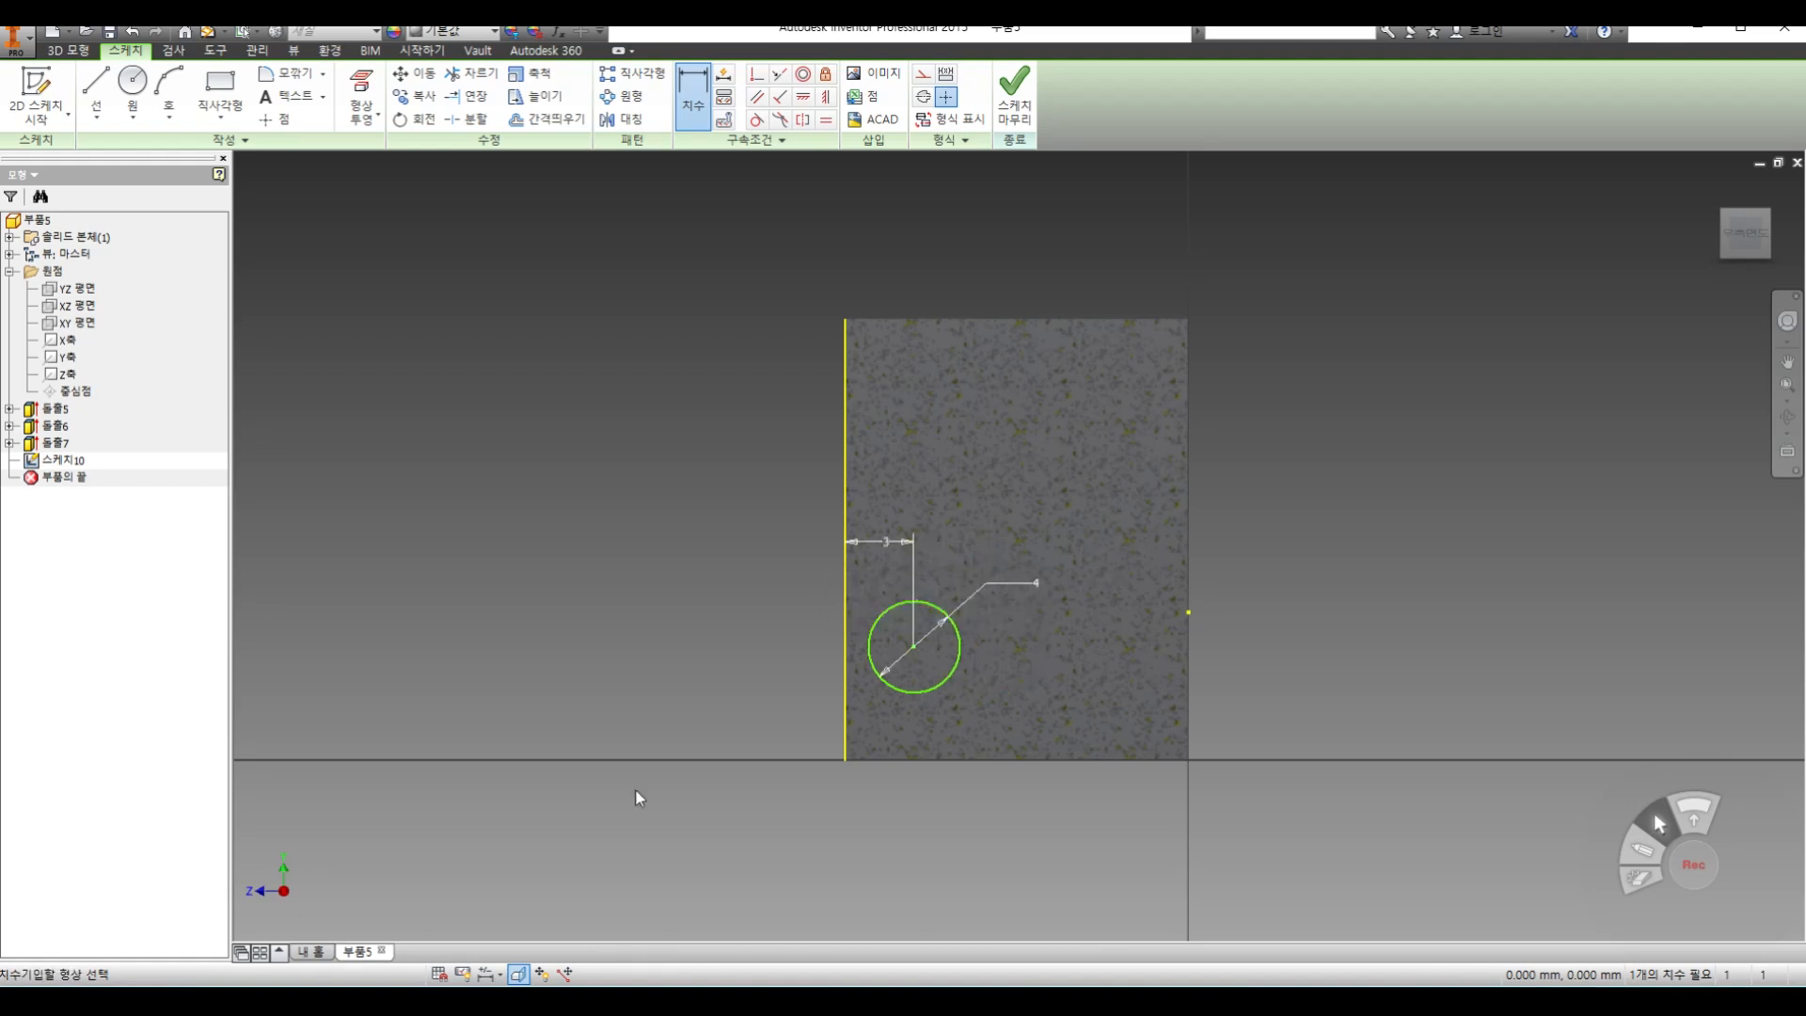
{"action": "left_click", "coordinate": [928, 677]}
{"action": "left_click", "coordinate": [962, 760]}
{"action": "left_click", "coordinate": [1035, 706]}
{"action": "type", "text": "3"}
{"action": "key", "text": "Return"}
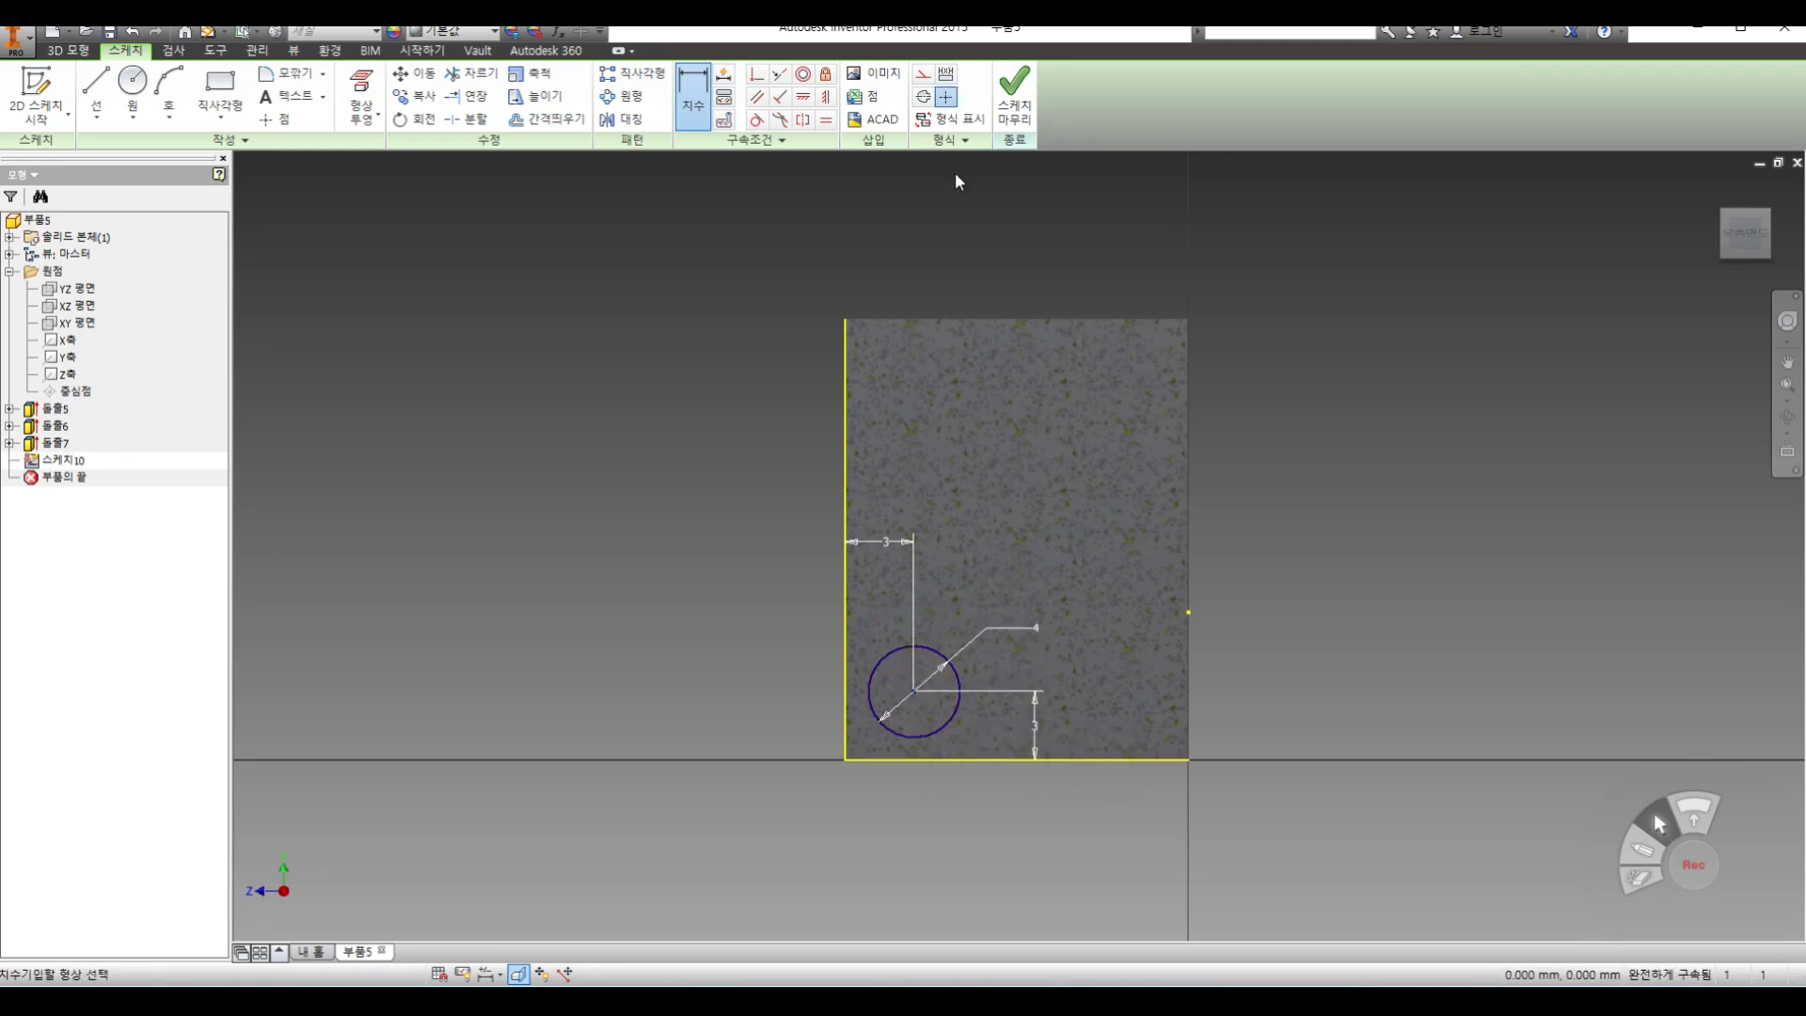
{"action": "left_click", "coordinate": [1015, 120]}
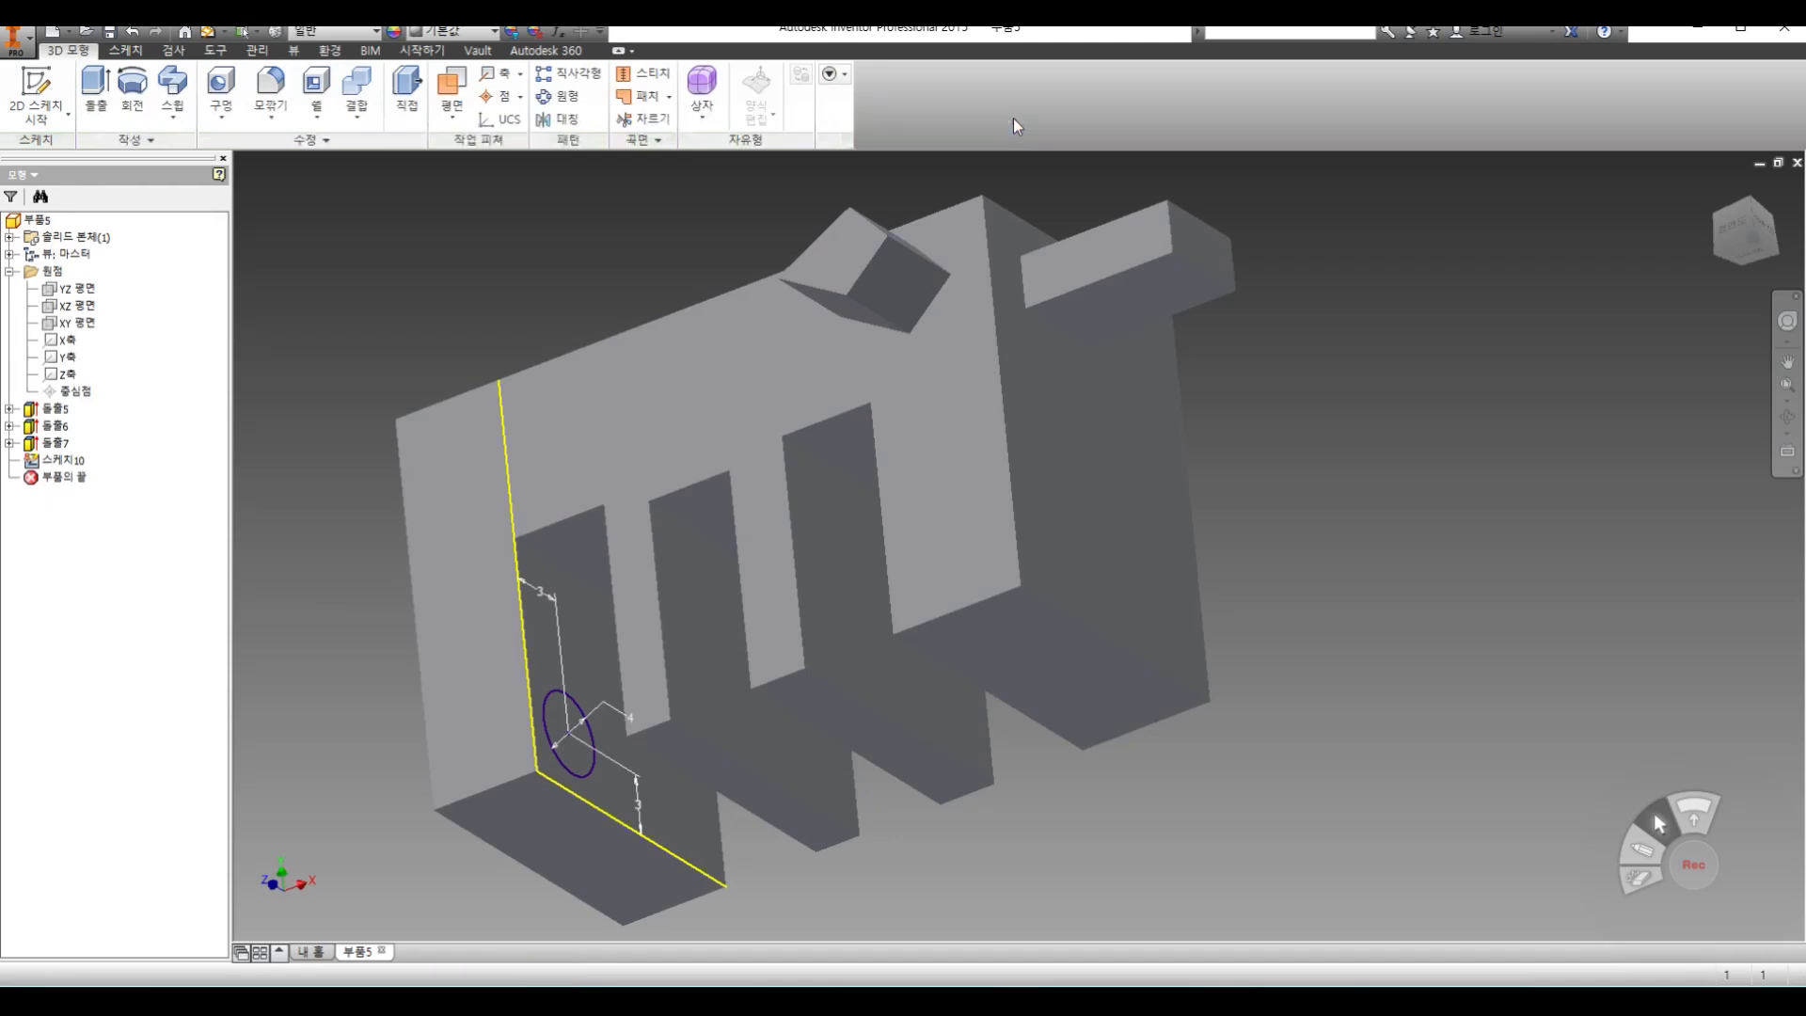
{"action": "left_click", "coordinate": [102, 94]}
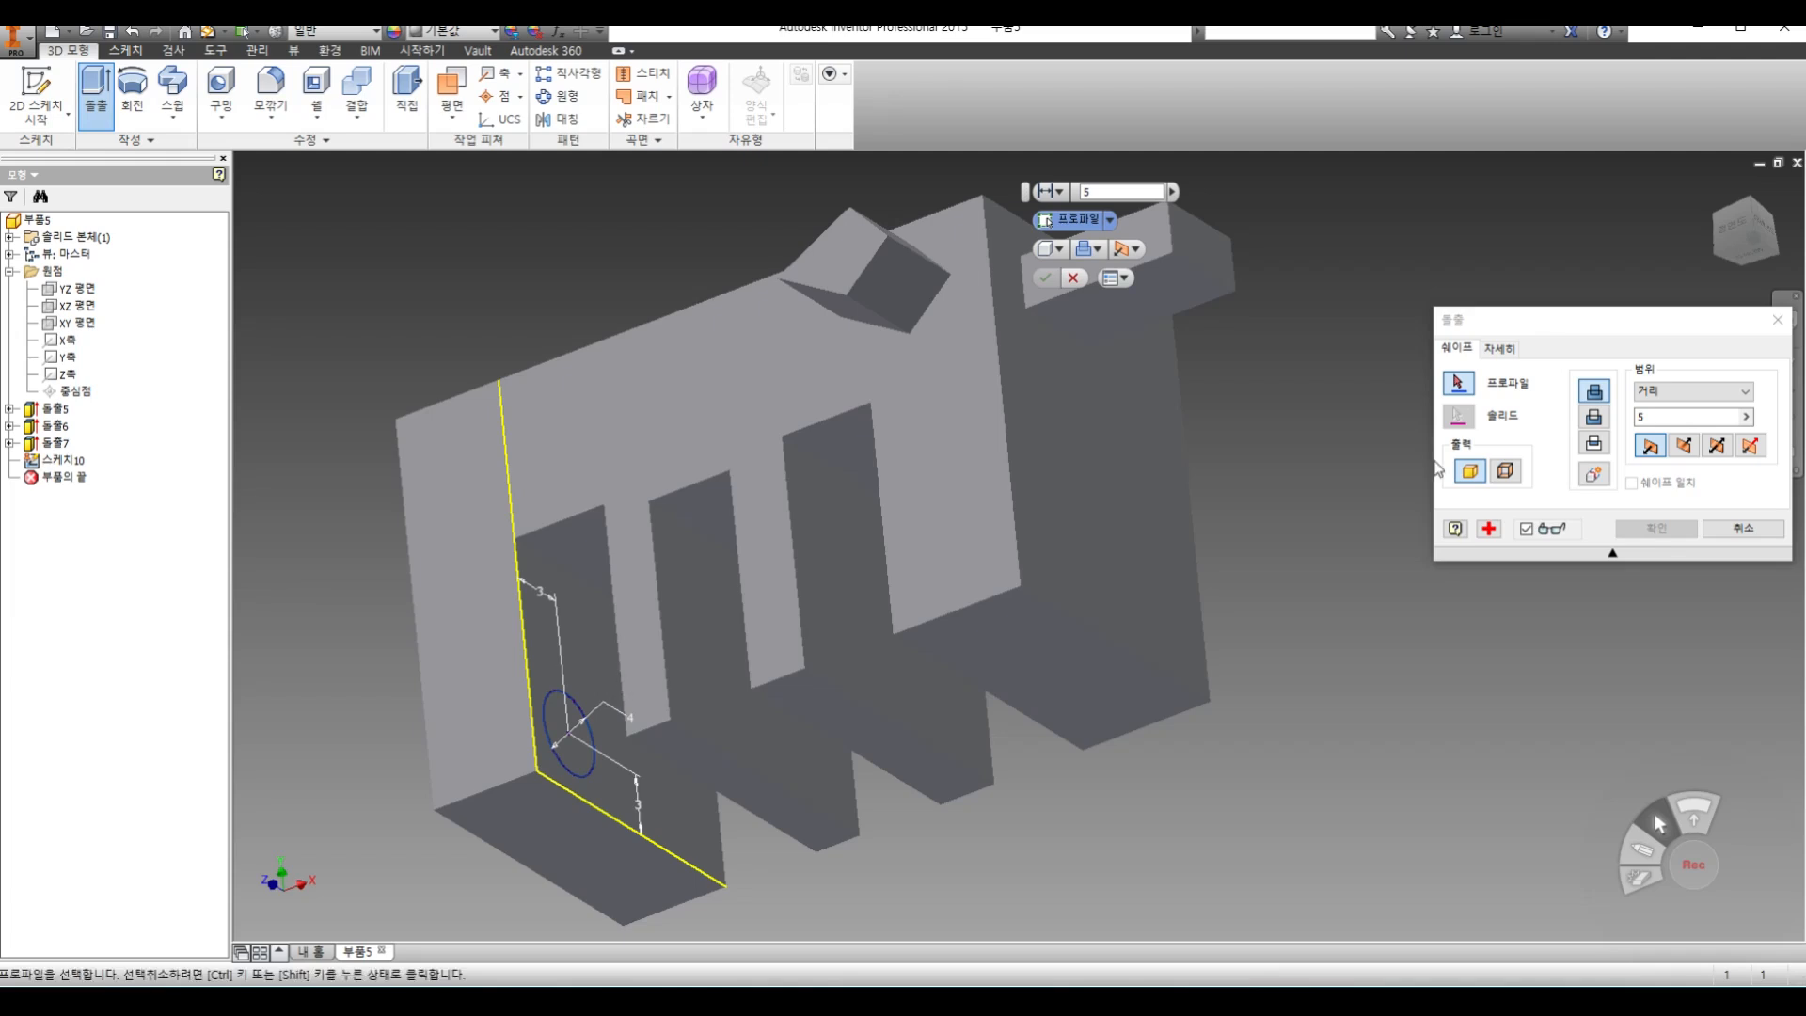
{"action": "left_click_drag", "start_coordinate": [1641, 320], "coordinate": [1400, 178]}
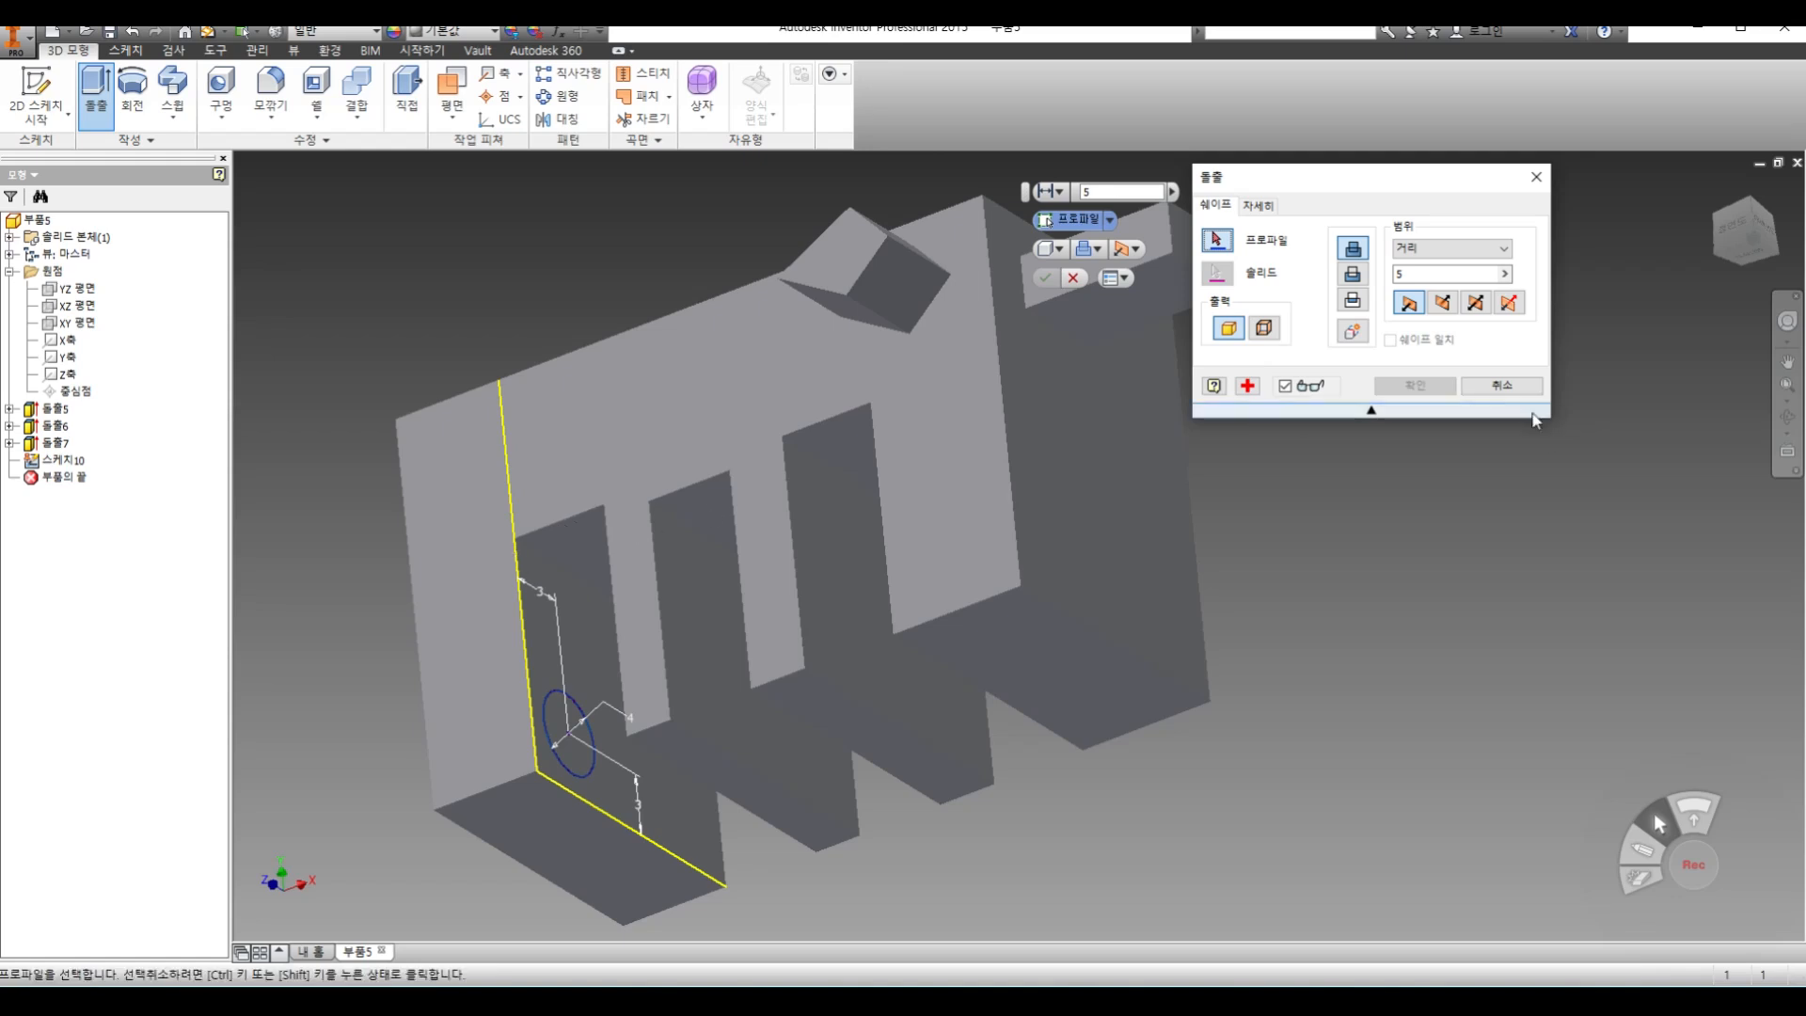
{"action": "left_click", "coordinate": [1502, 386]}
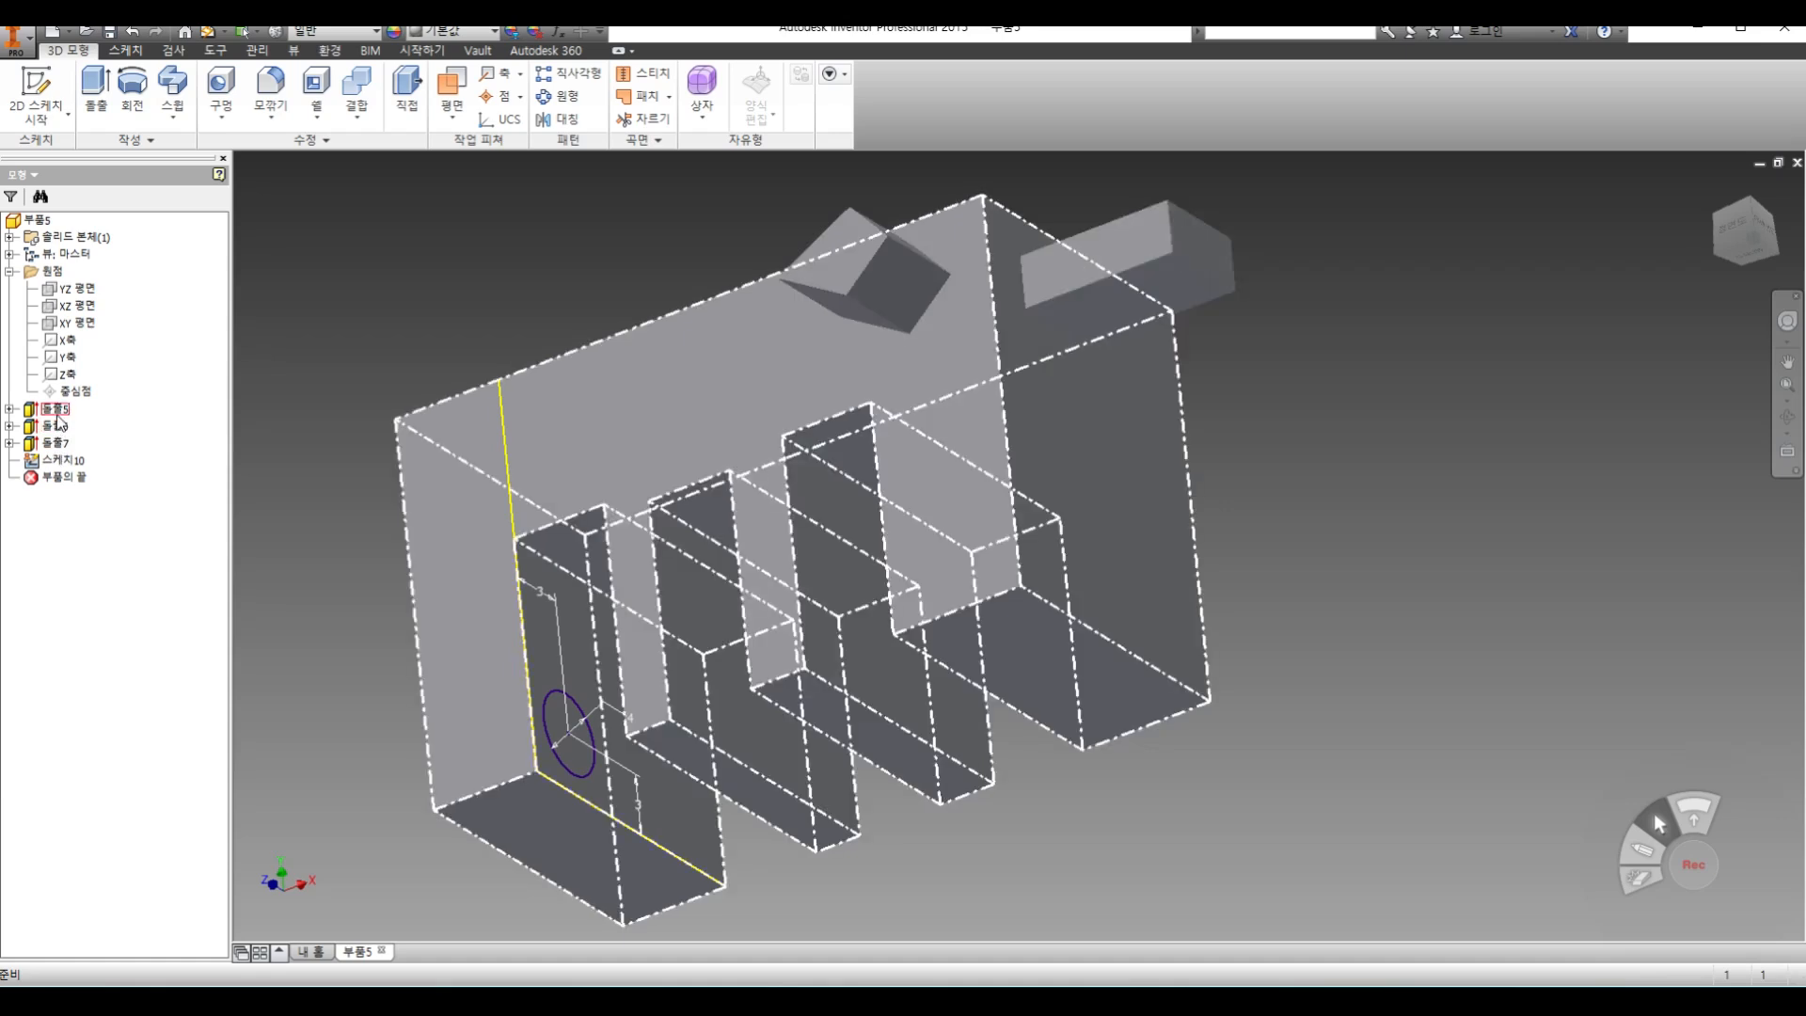
Edit the base block's sketch and dimension the width of the slot farthest from the projecting bar to 5 mm
{"action": "left_click", "coordinate": [9, 411]}
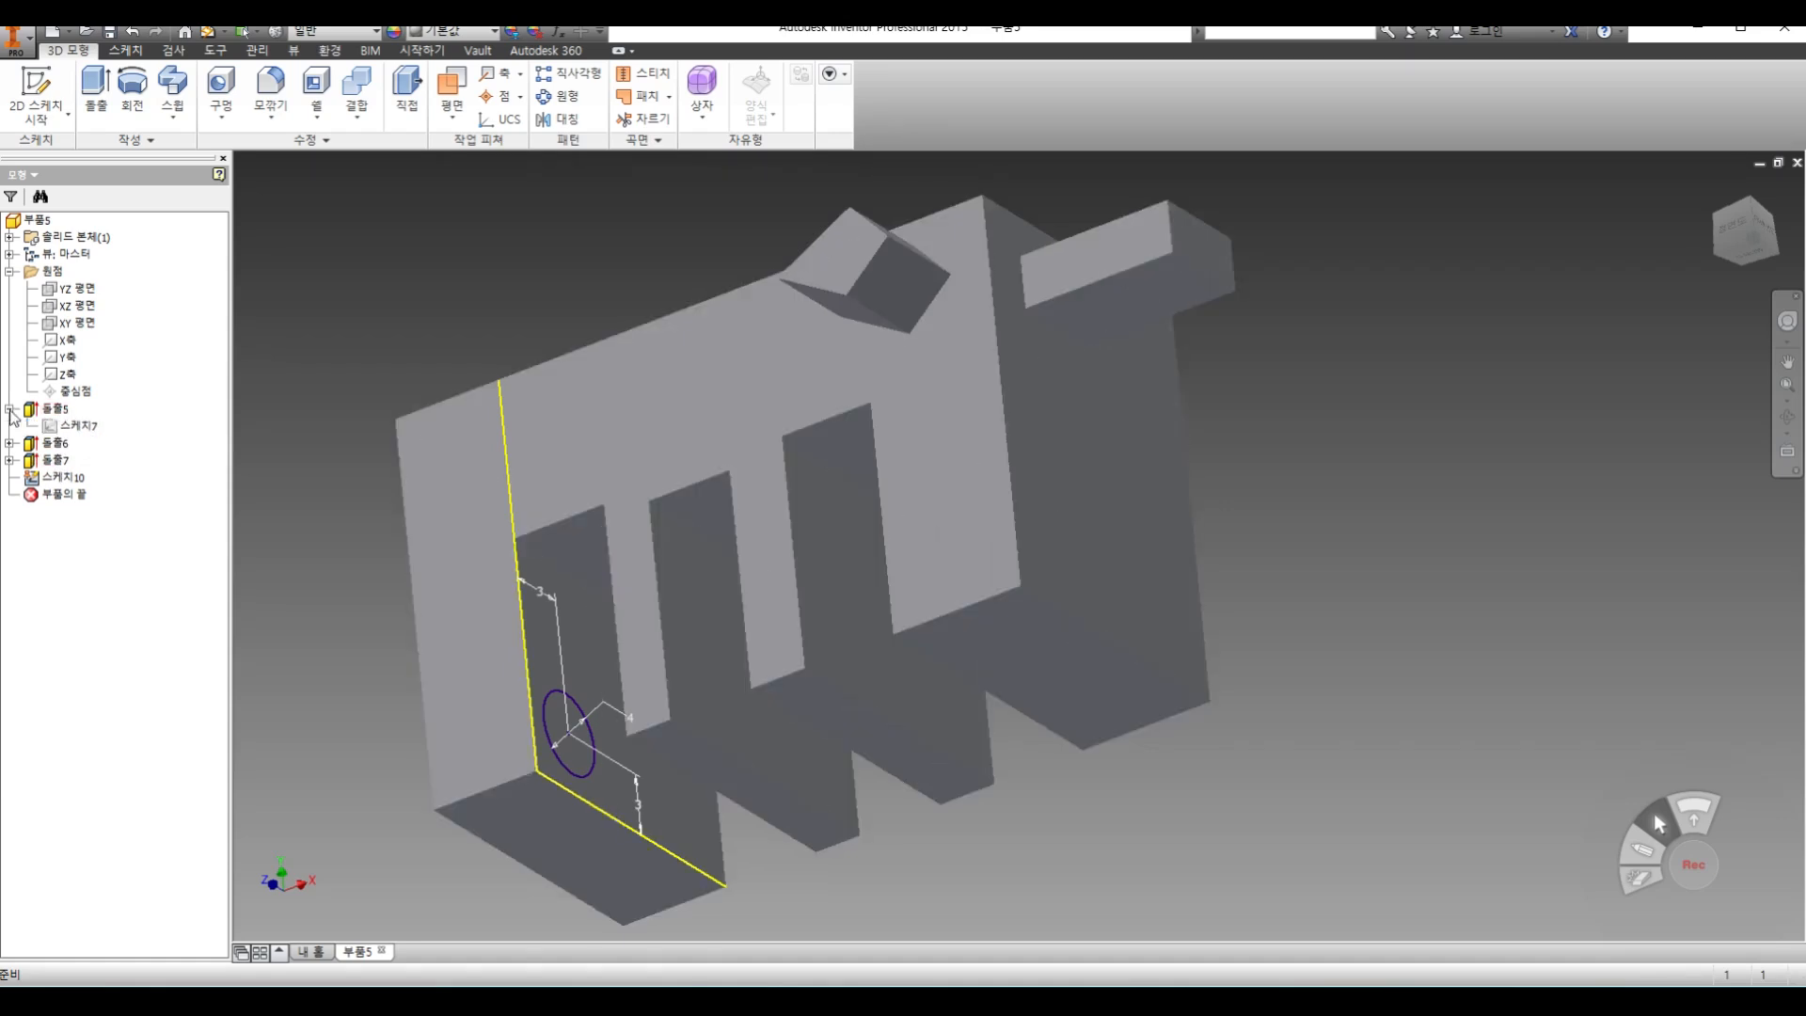
{"action": "double_click", "coordinate": [91, 438]}
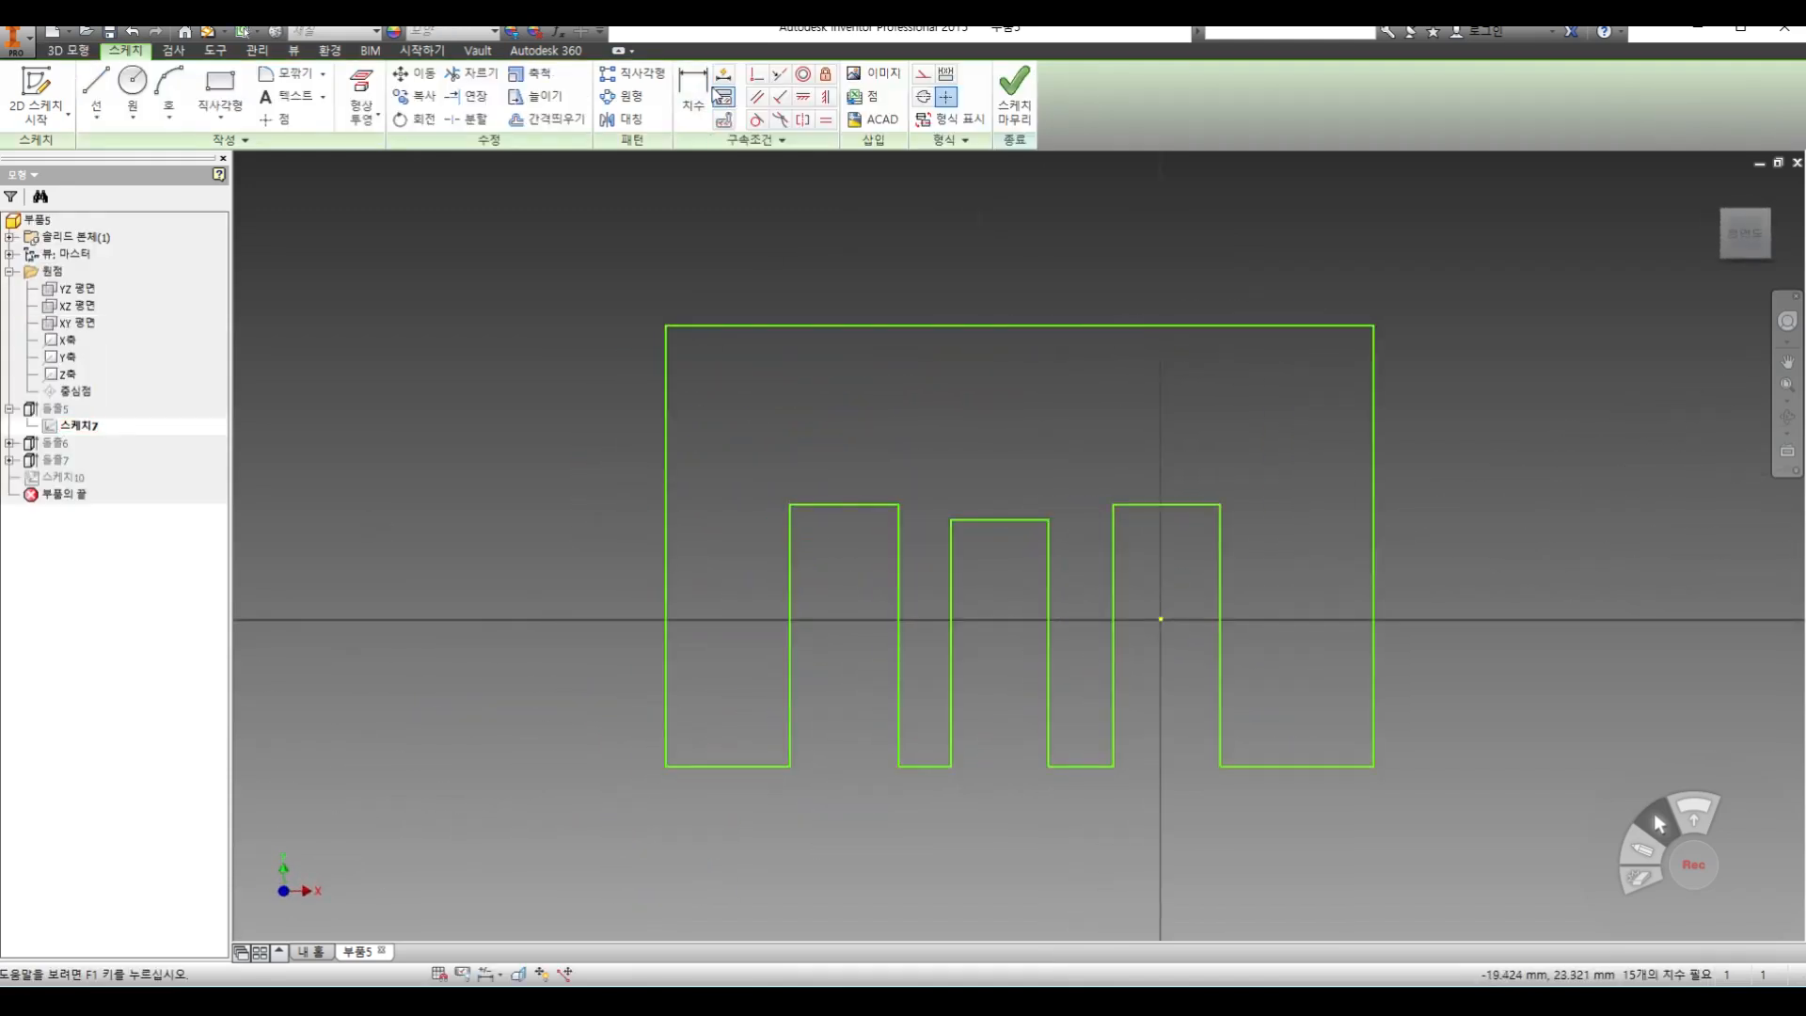
{"action": "key", "text": "d"}
{"action": "left_click", "coordinate": [864, 505]}
{"action": "left_click", "coordinate": [871, 483]}
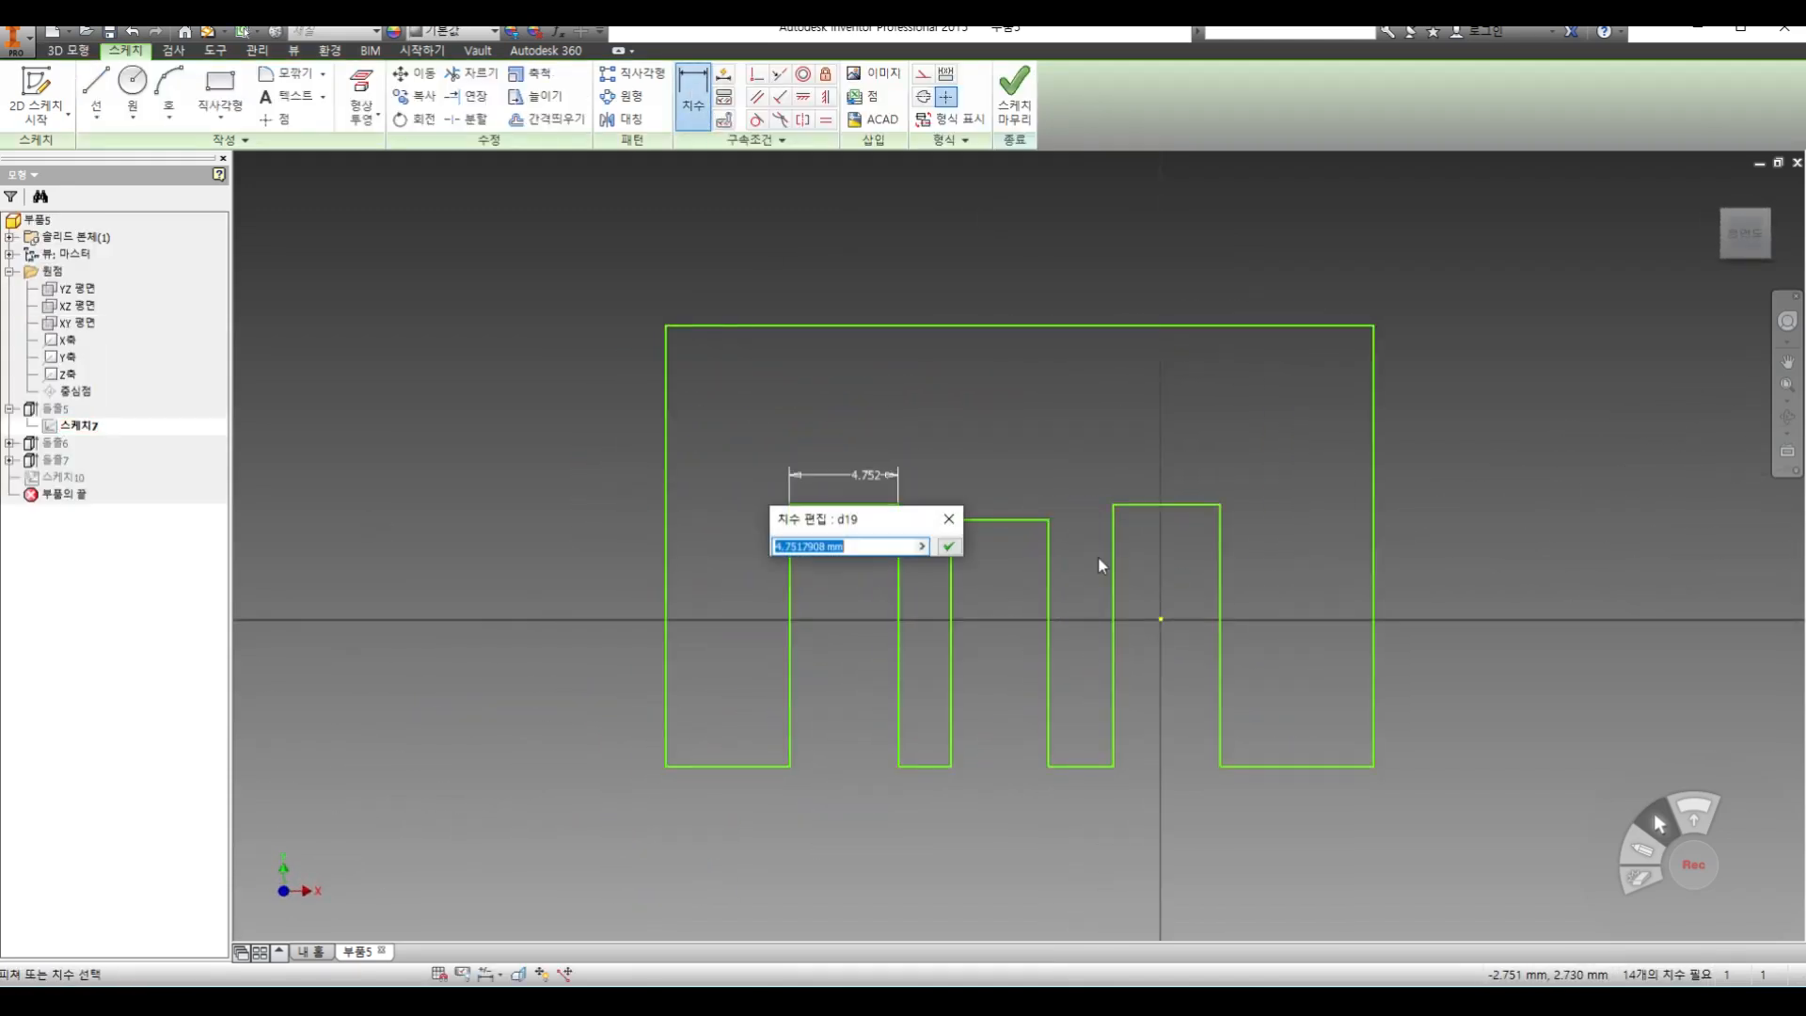
{"action": "type", "text": "5"}
{"action": "key", "text": "Return"}
{"action": "left_click", "coordinate": [1014, 91]}
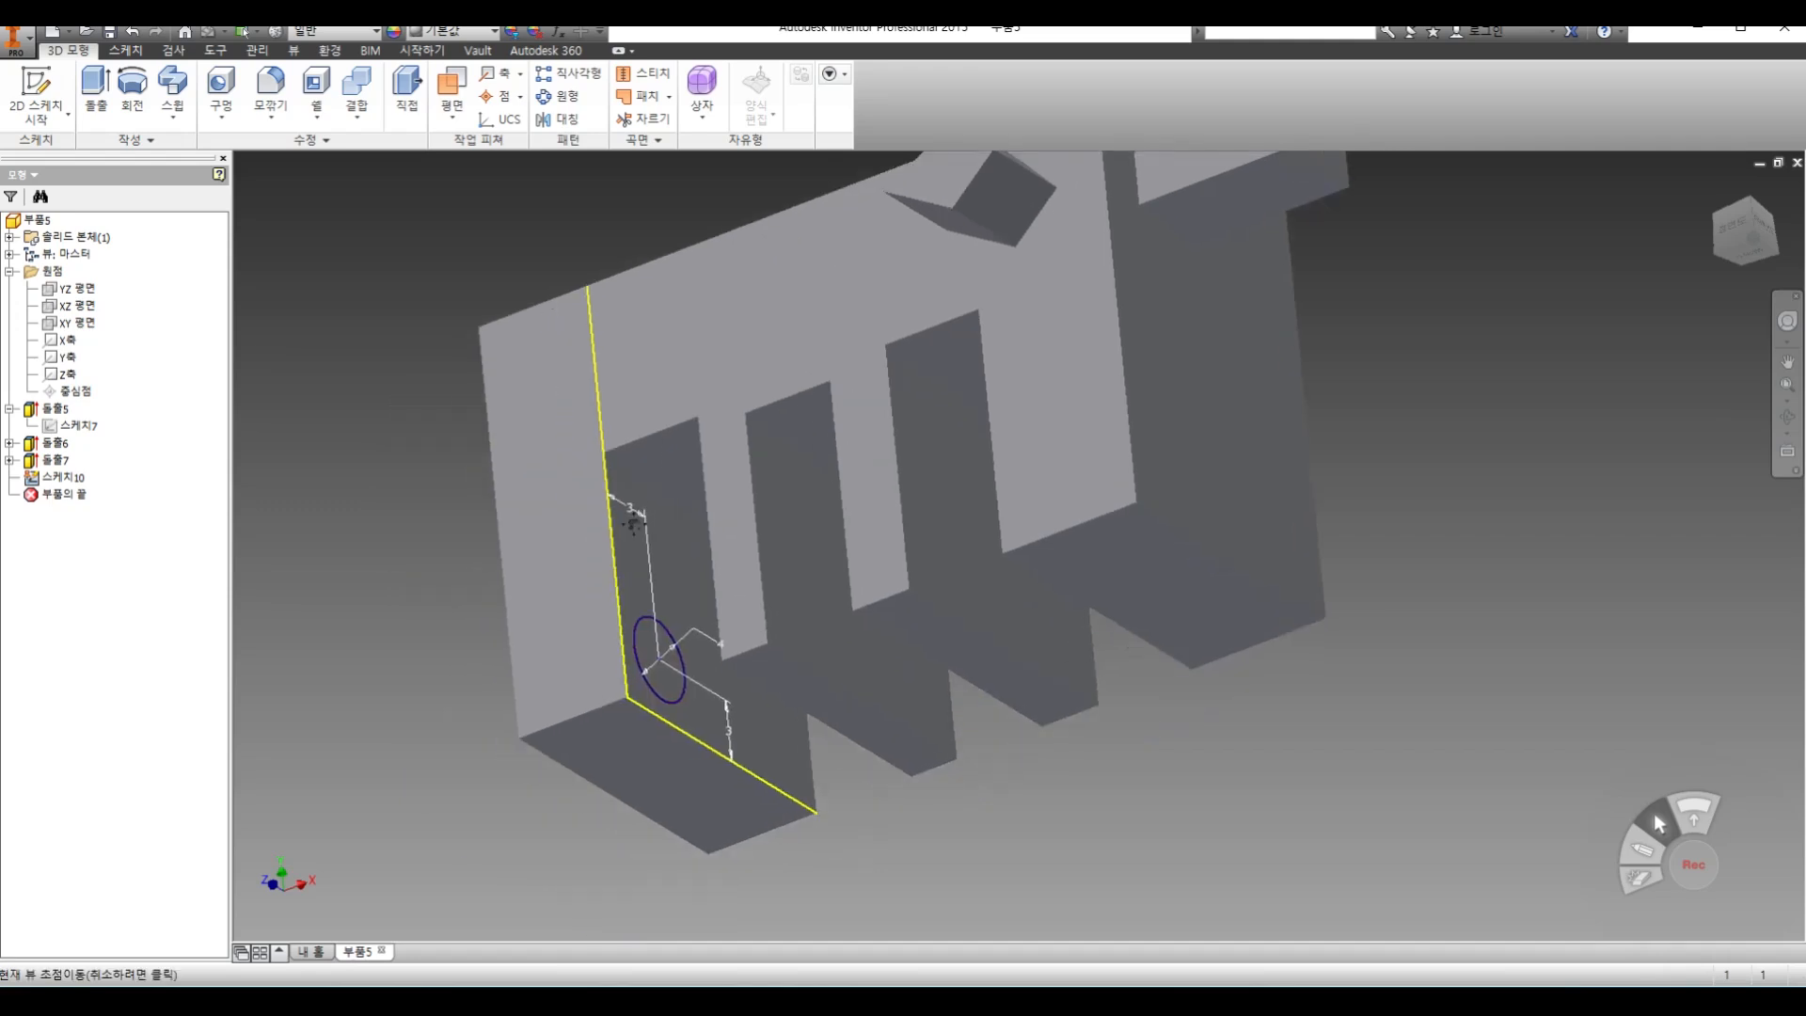
{"action": "left_click", "coordinate": [99, 91]}
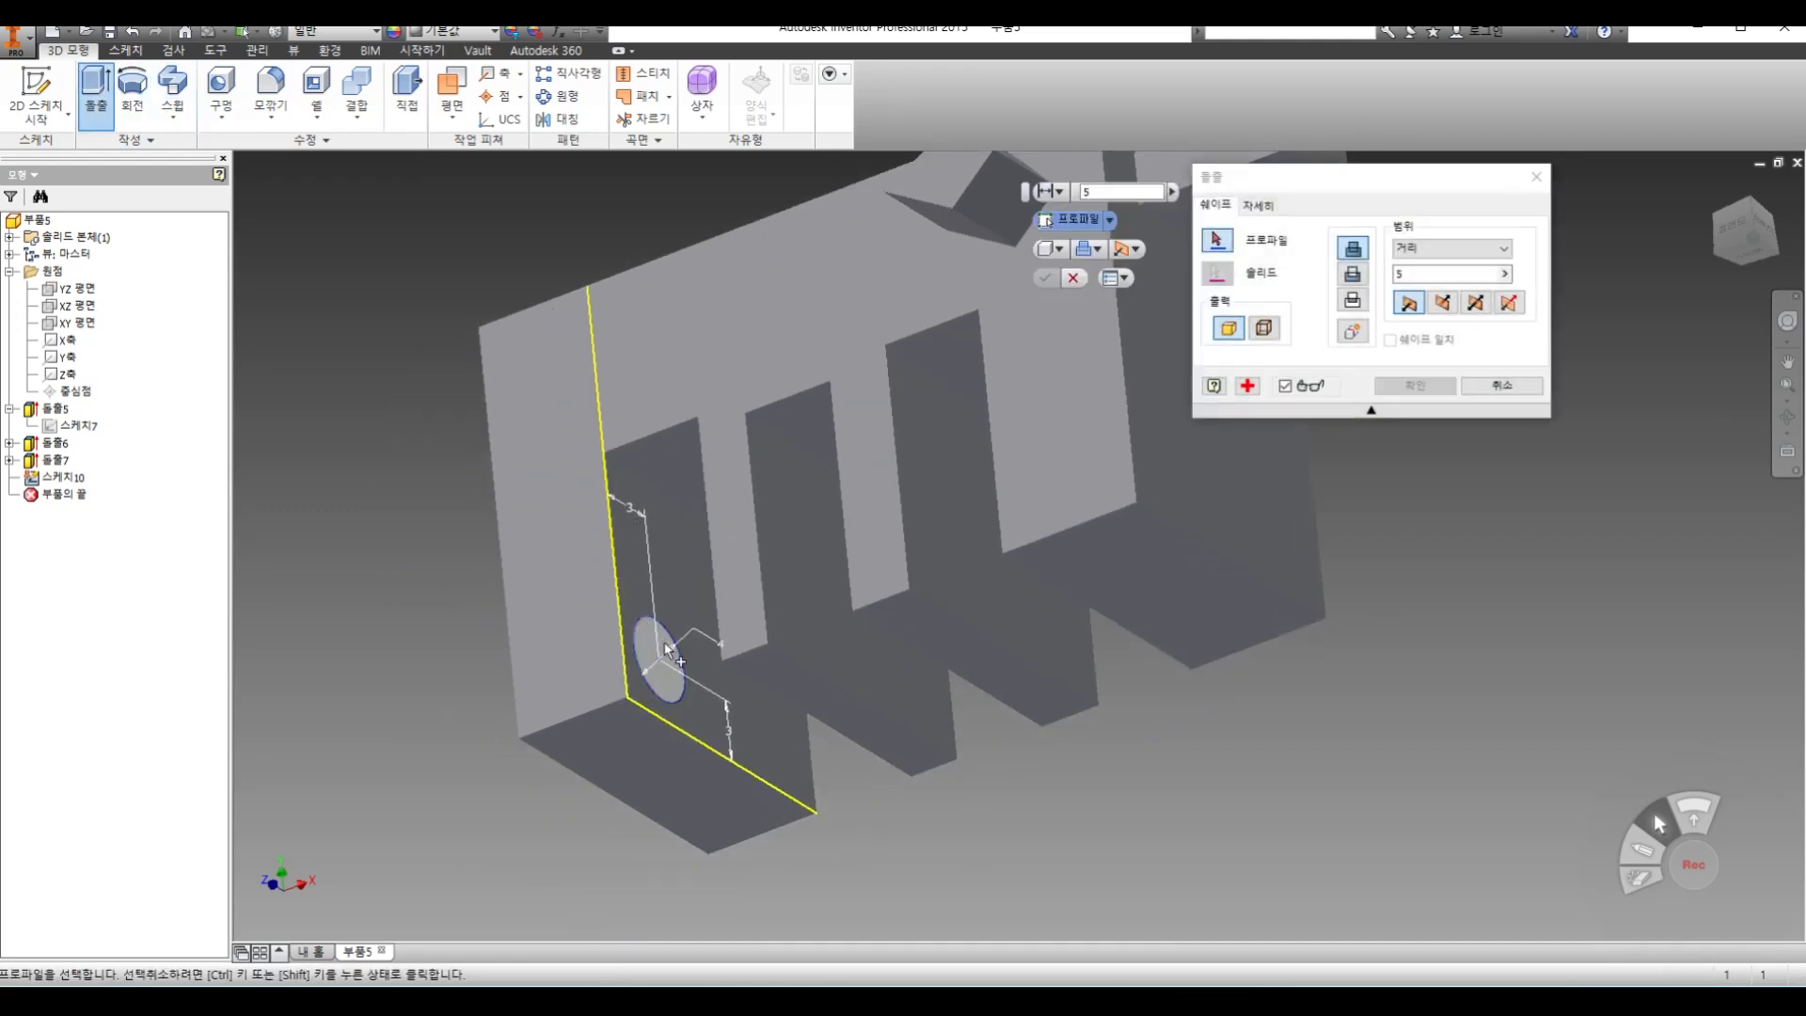
{"action": "left_click", "coordinate": [1420, 274]}
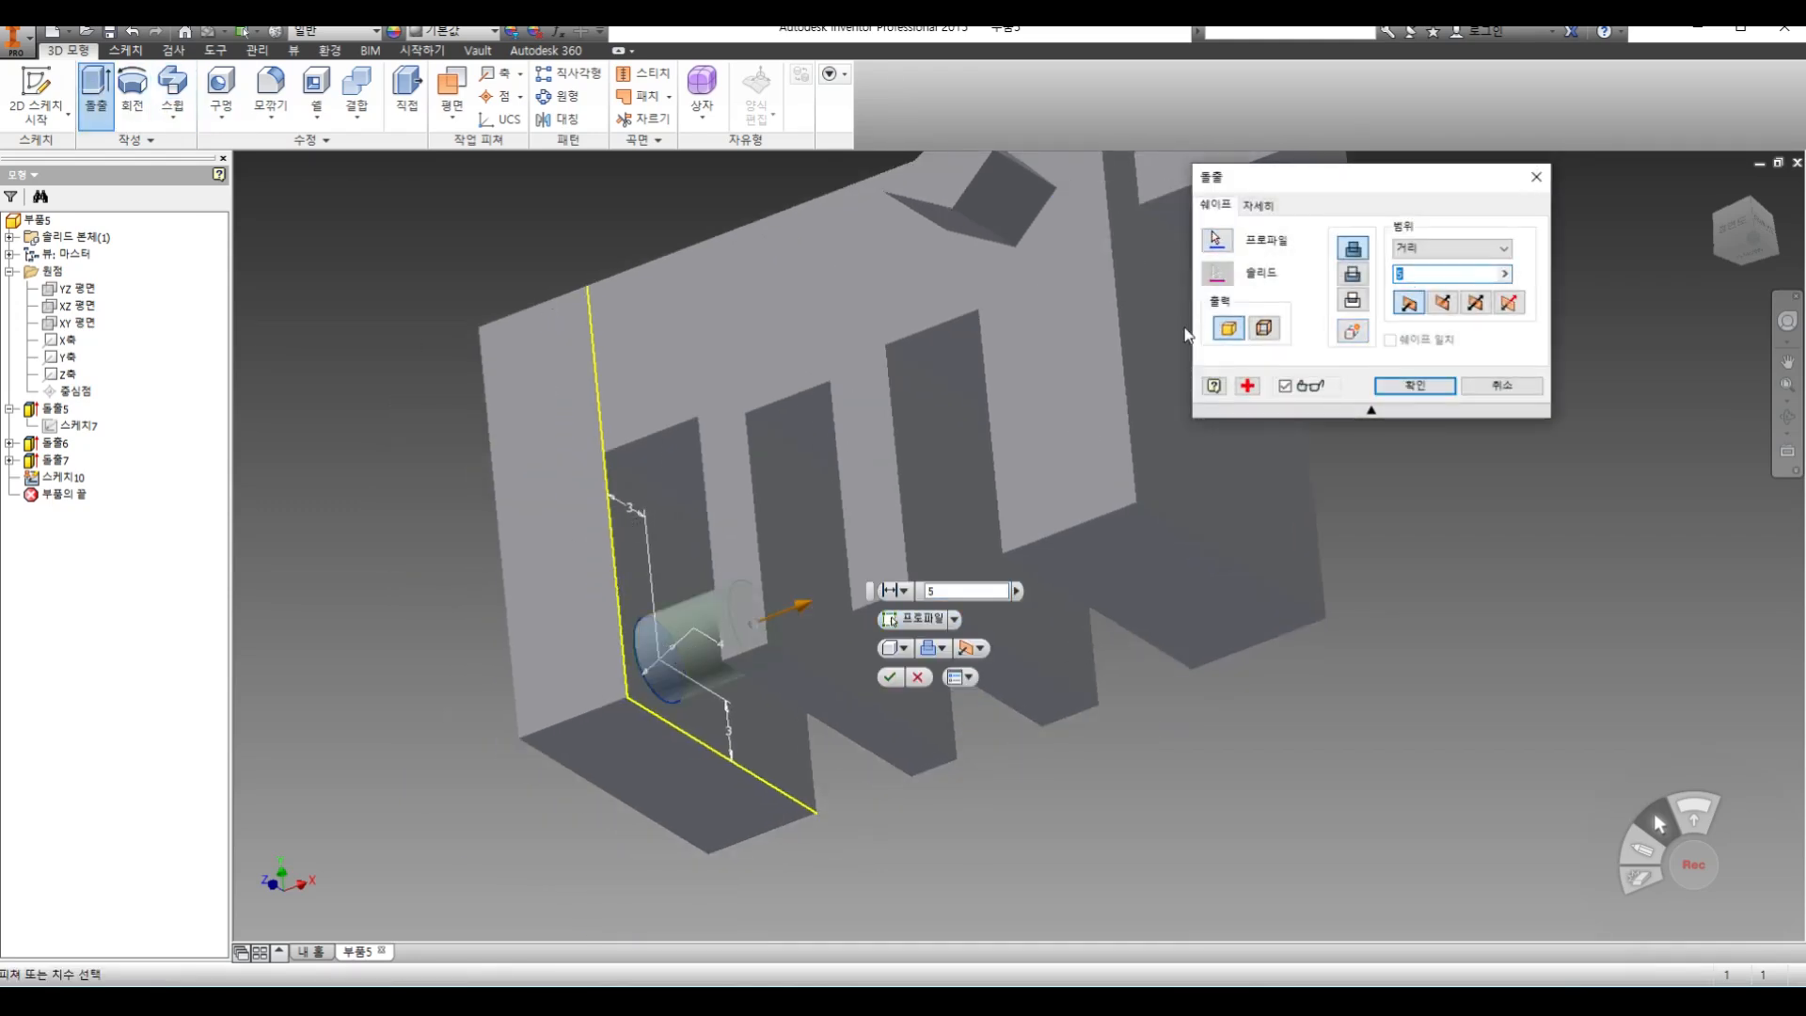
{"action": "left_click", "coordinate": [1499, 387]}
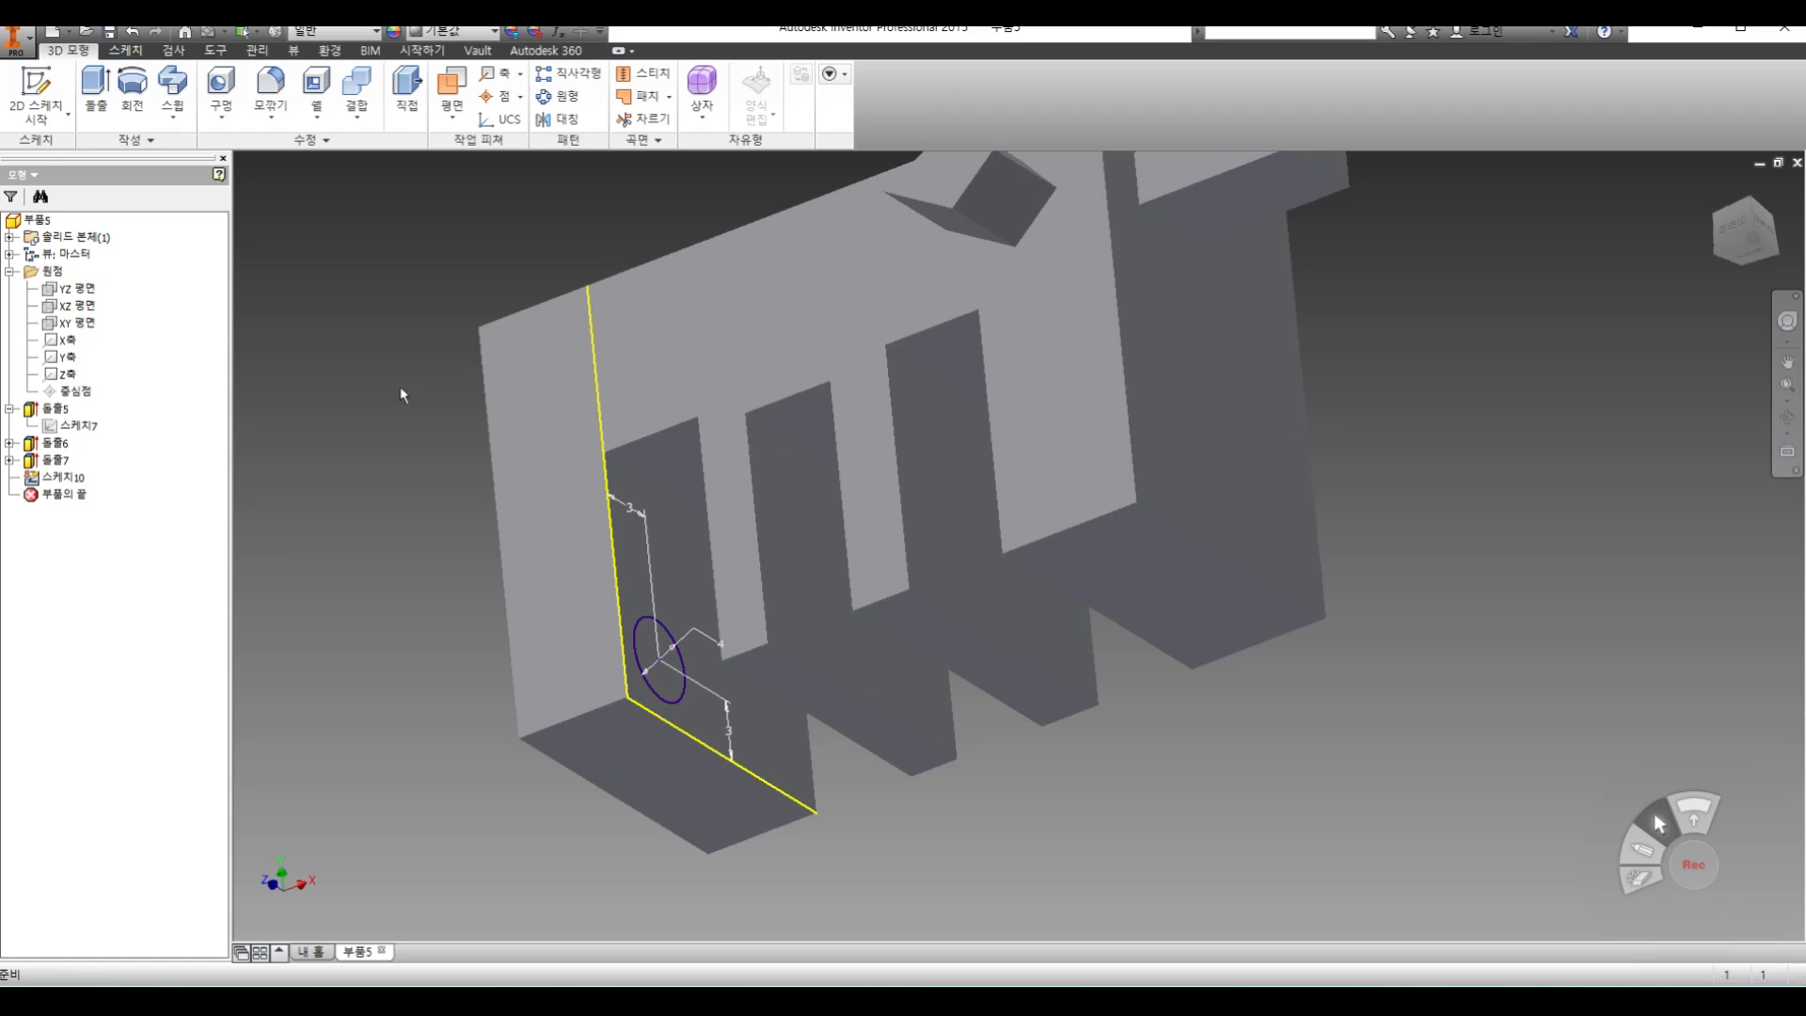
Extrude the circle across the slot as a joined solid, with the extent set to the next face
{"action": "left_click", "coordinate": [95, 91]}
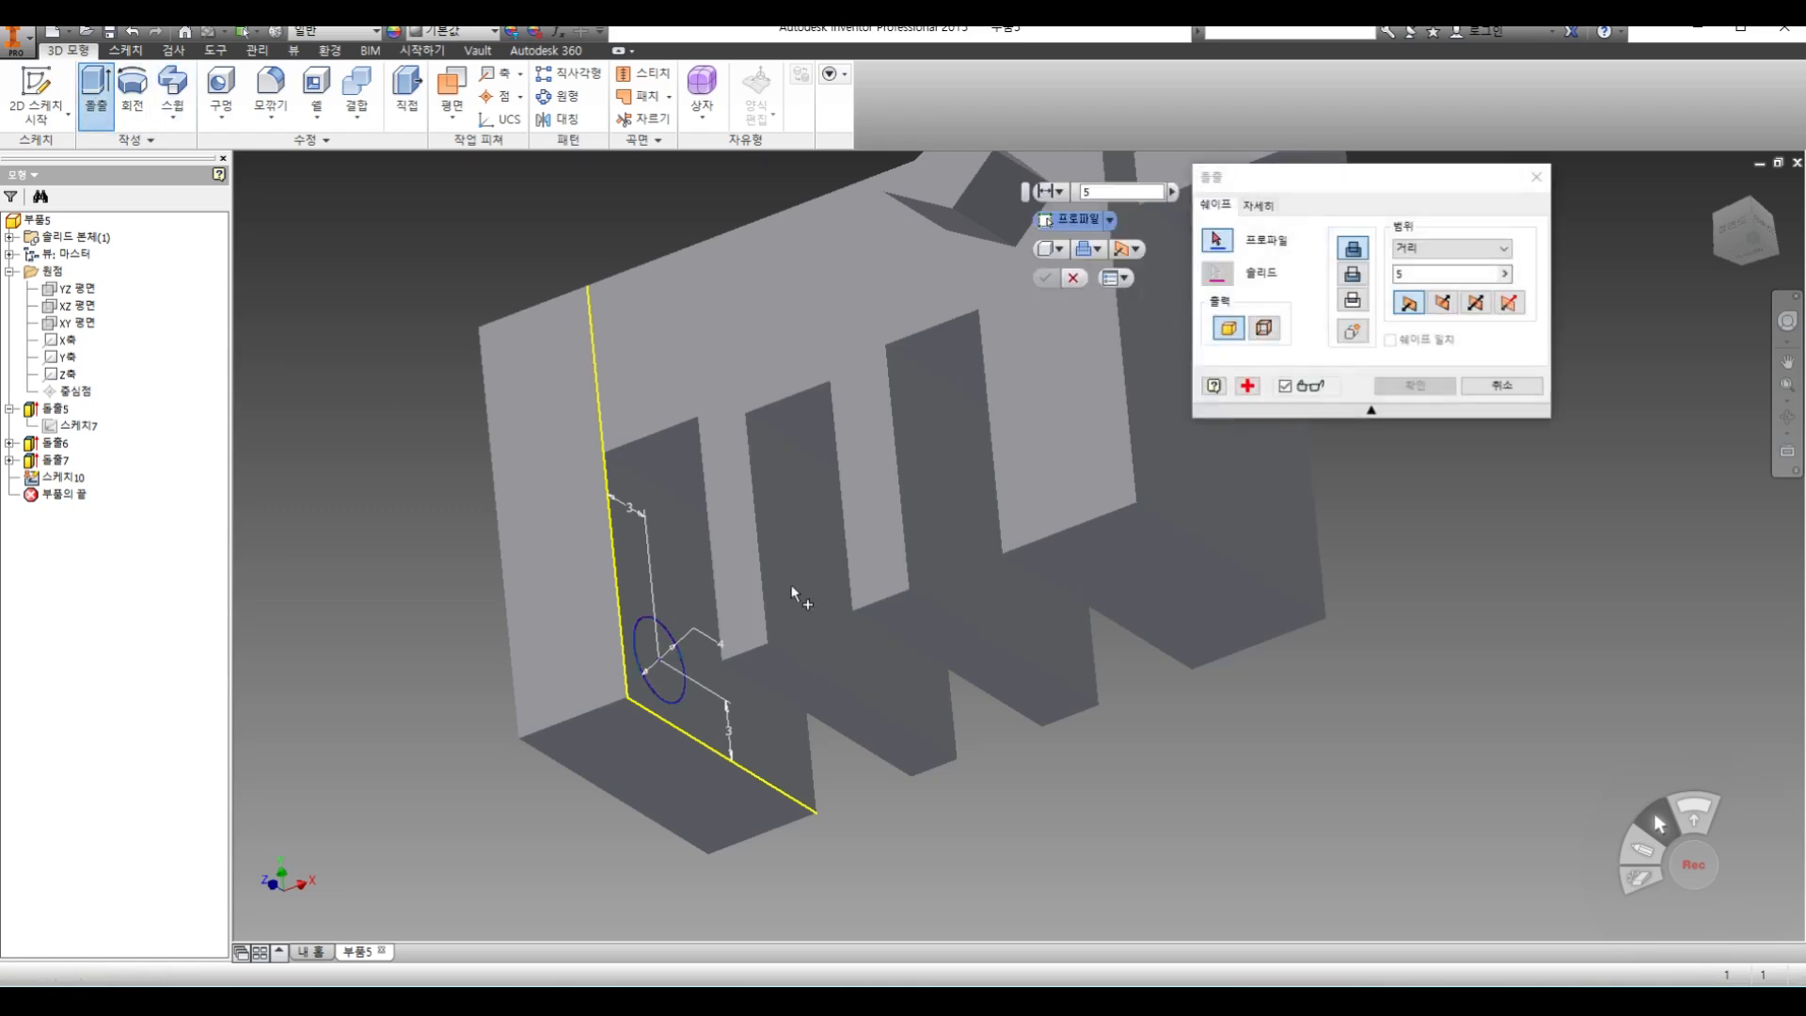
{"action": "left_click", "coordinate": [660, 662]}
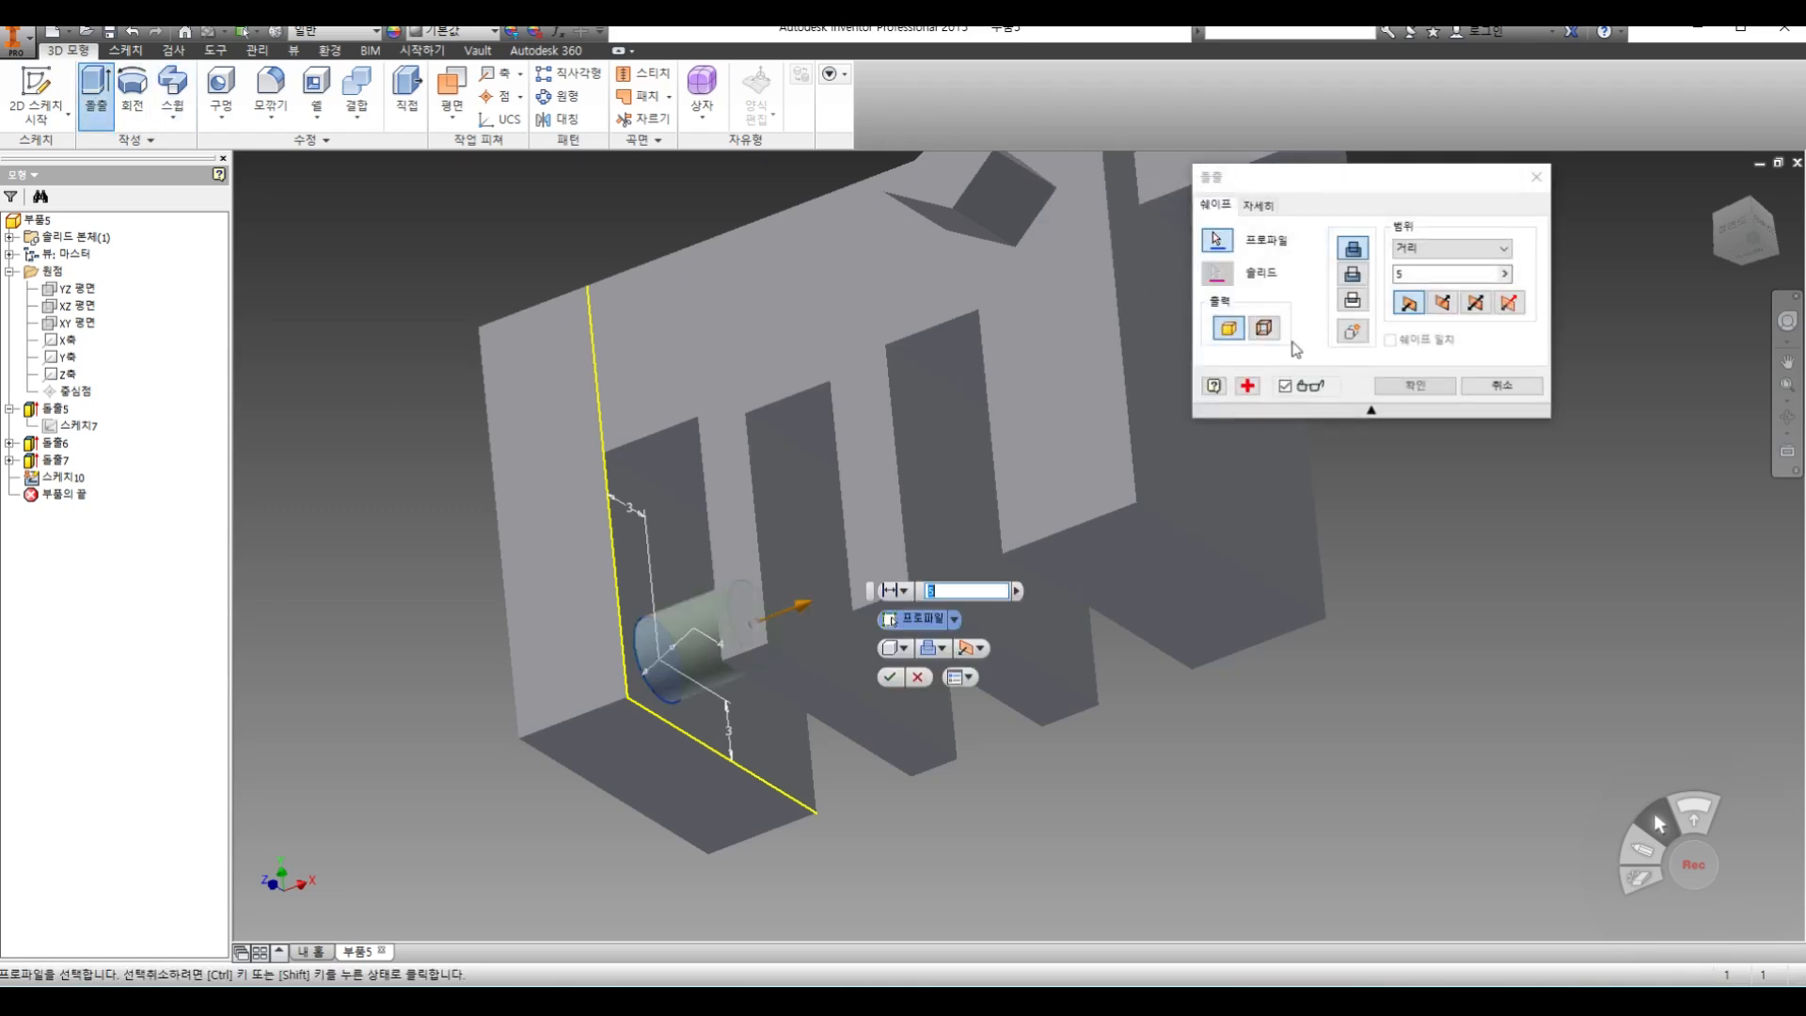
{"action": "left_click", "coordinate": [1421, 263]}
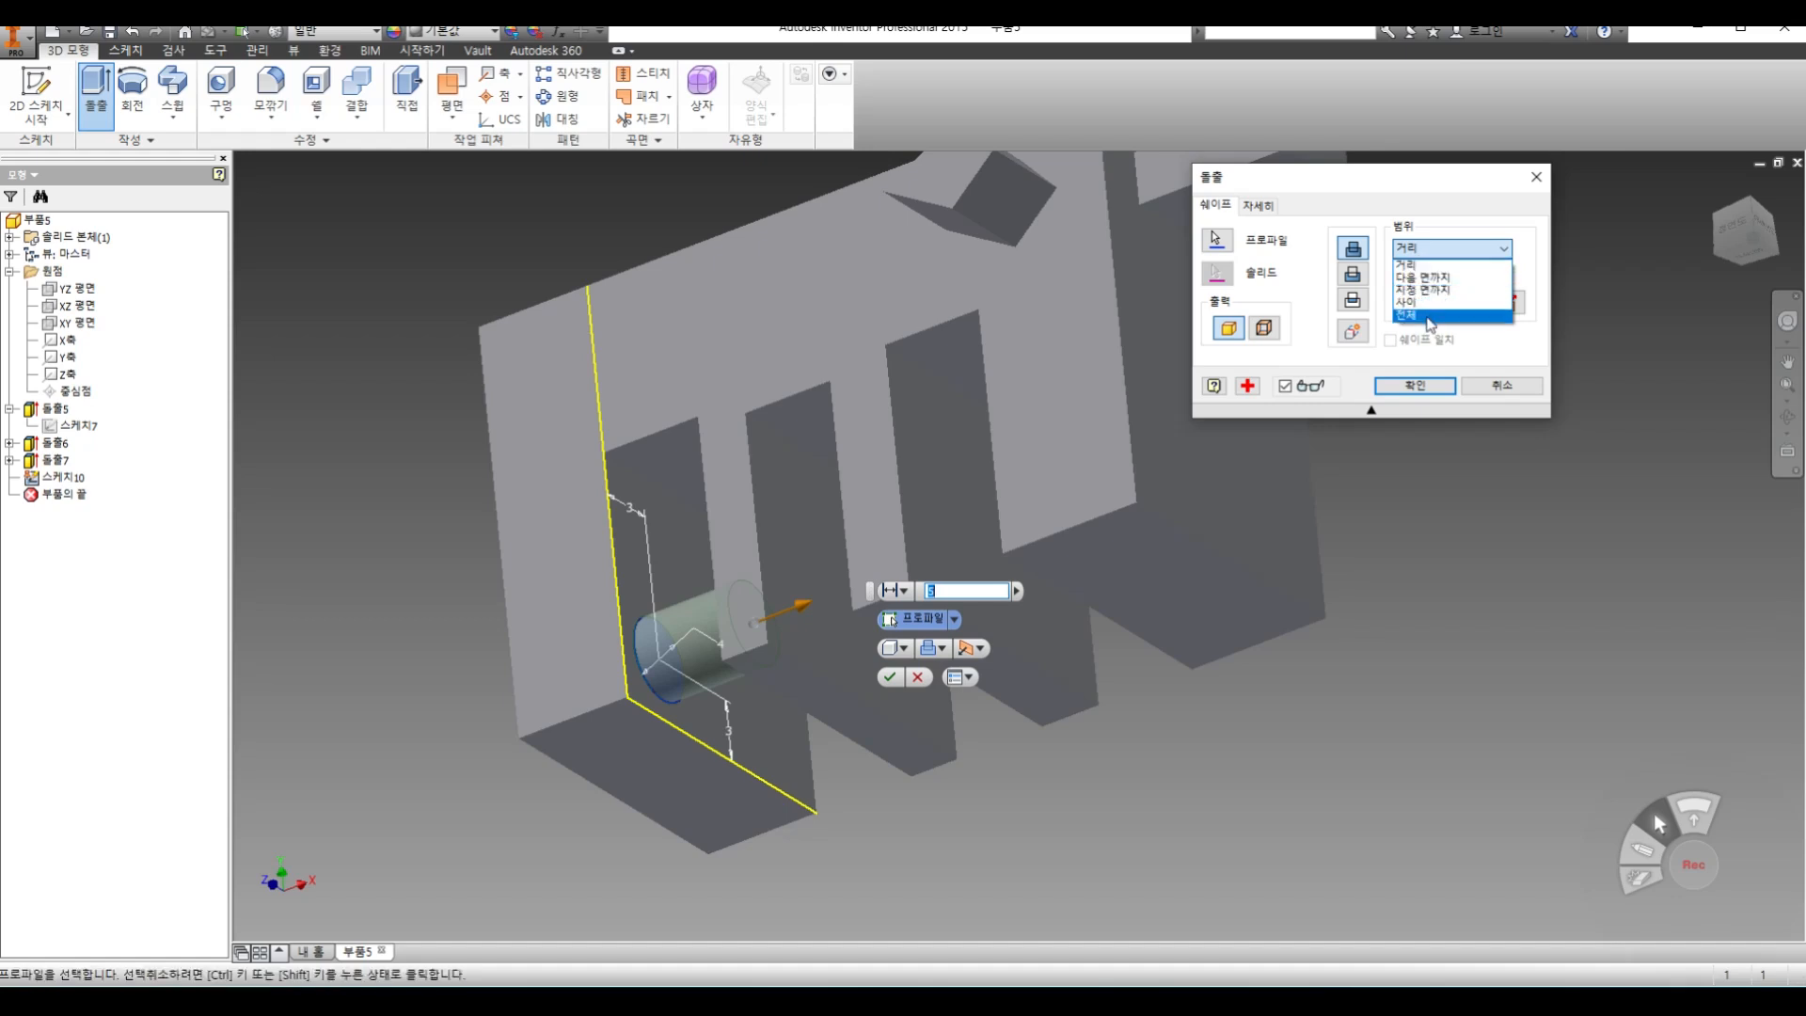
{"action": "left_click", "coordinate": [1420, 265]}
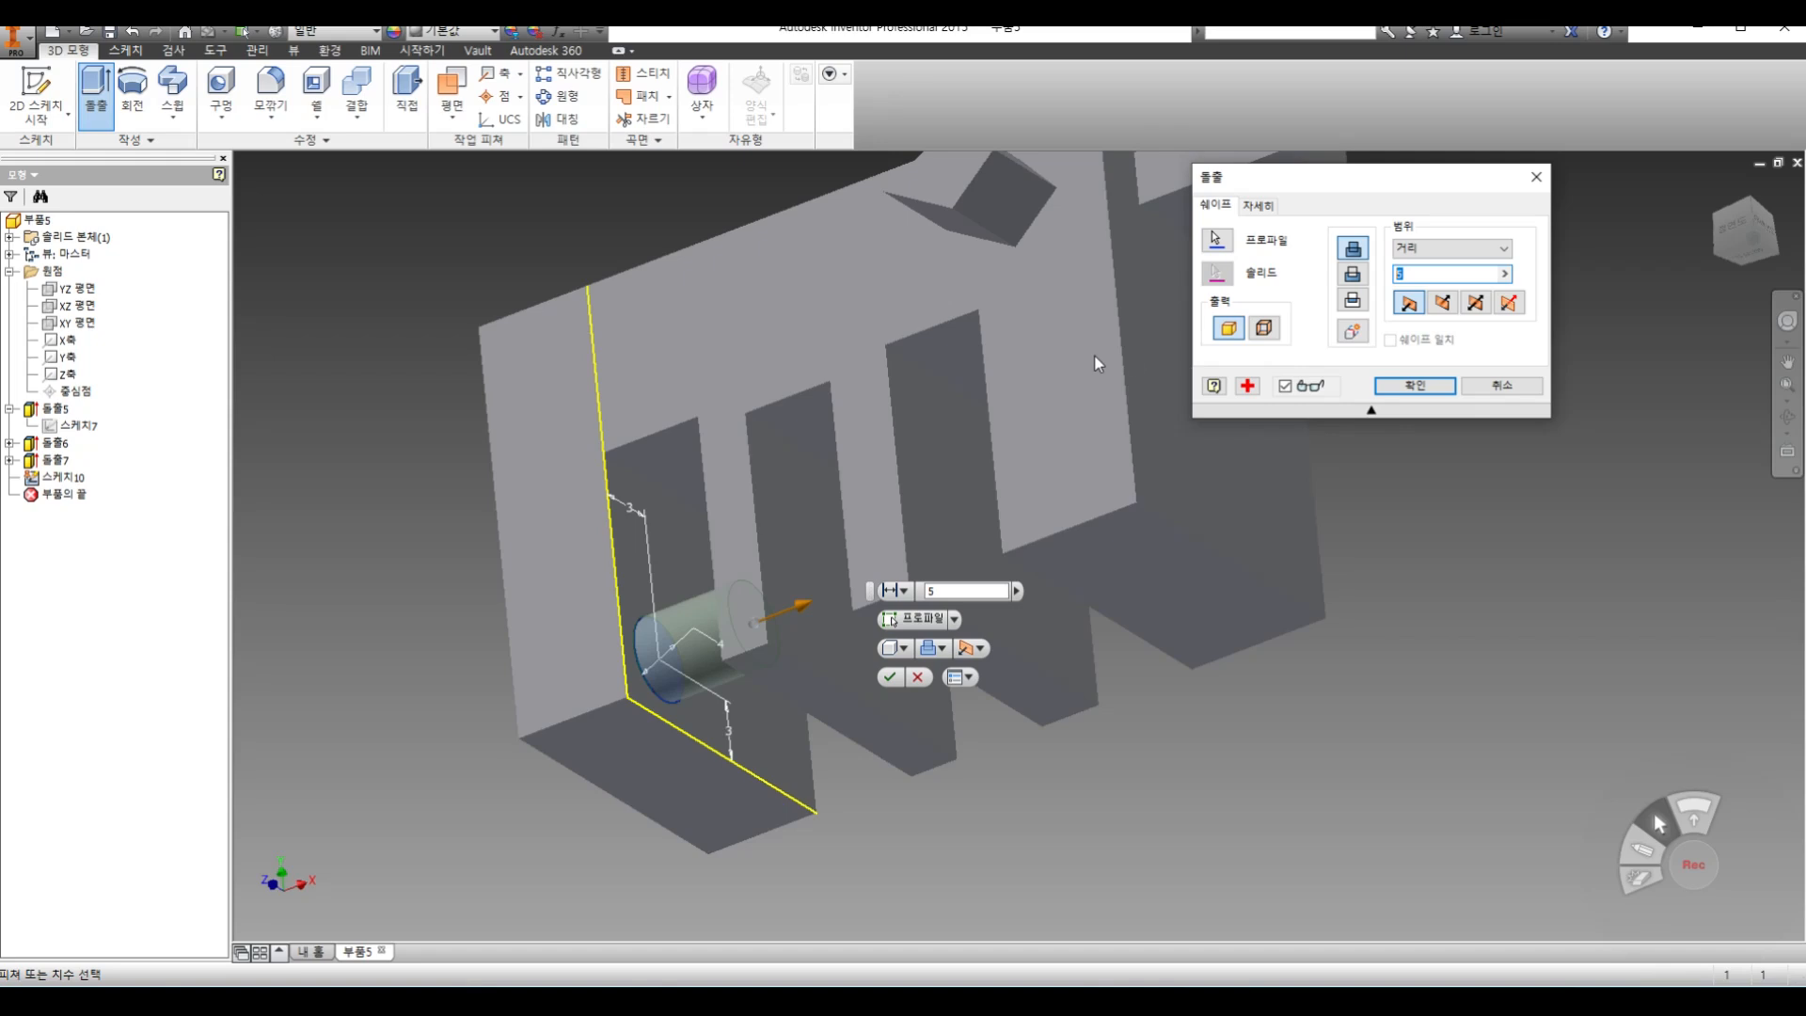
{"action": "left_click", "coordinate": [1454, 249]}
{"action": "left_click", "coordinate": [1434, 272]}
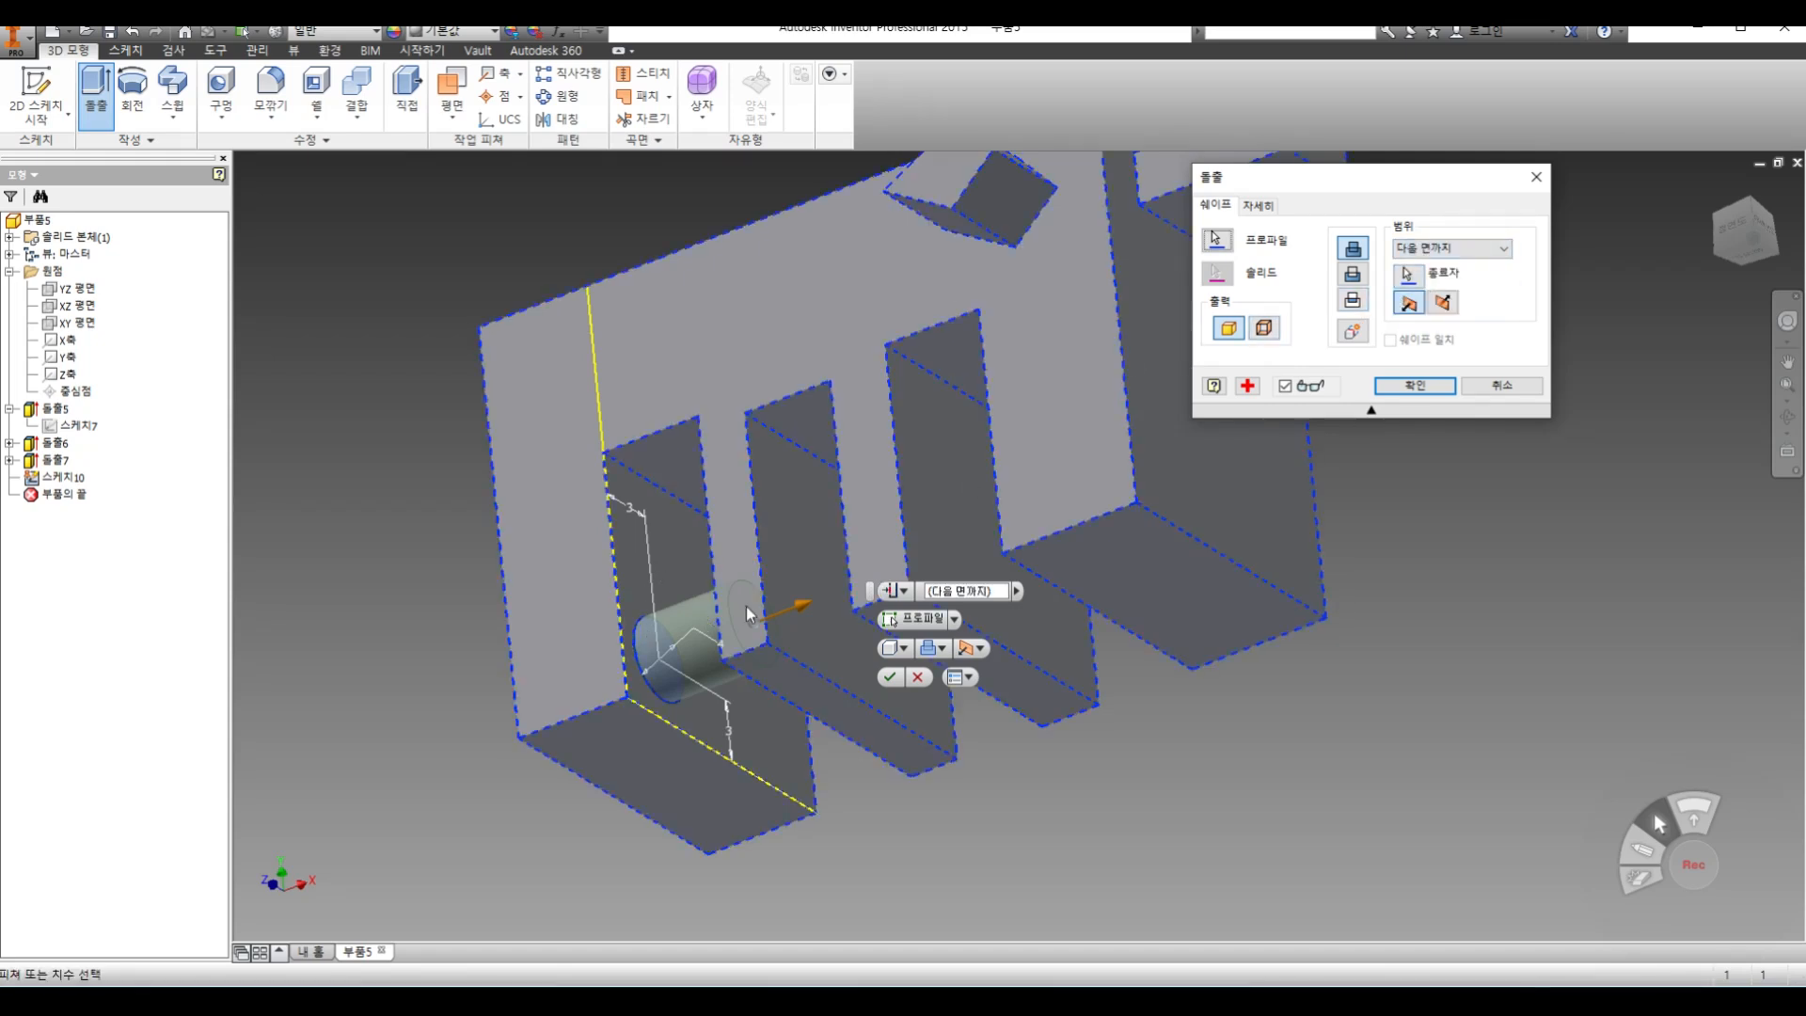
{"action": "left_click", "coordinate": [1414, 385]}
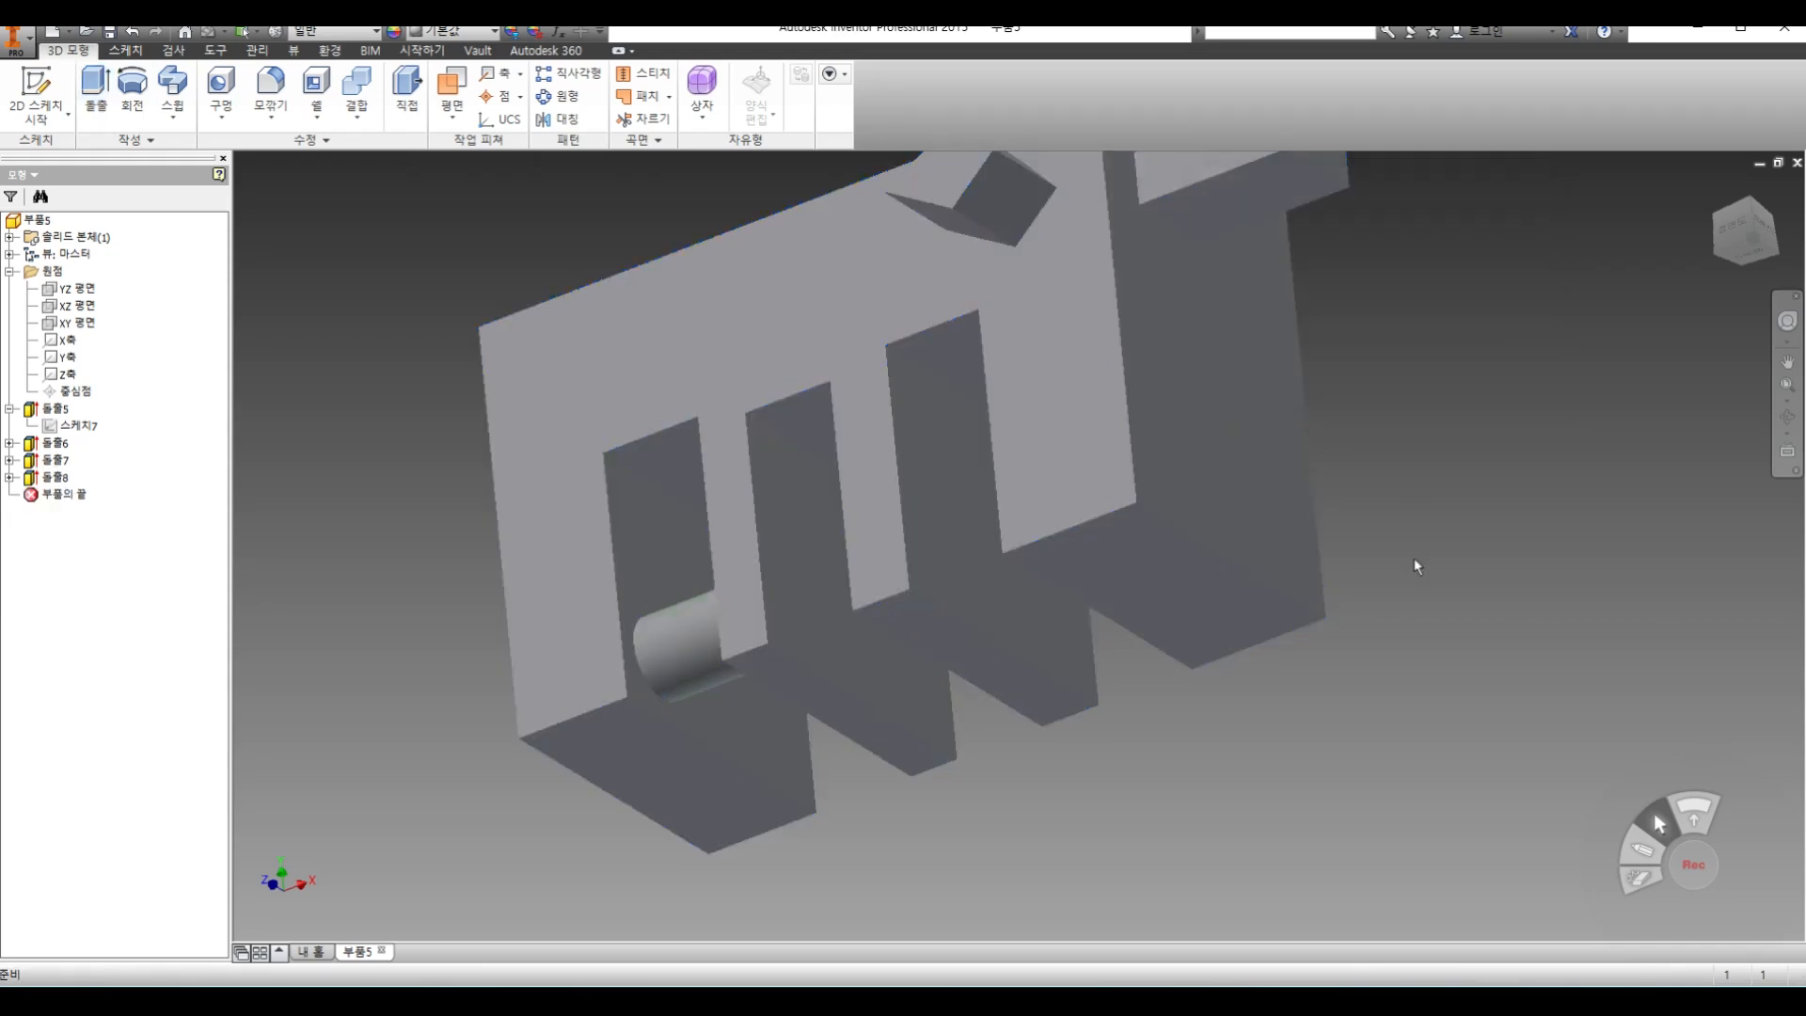
Change the cylinder extrusion's extent to a selected face, ending on the second rib's wall at the far side of the middle slot
{"action": "left_click", "coordinate": [1788, 417]}
{"action": "left_click_drag", "start_coordinate": [866, 592], "coordinate": [956, 517]}
{"action": "right_click", "coordinate": [956, 517]}
{"action": "left_click", "coordinate": [1013, 520]}
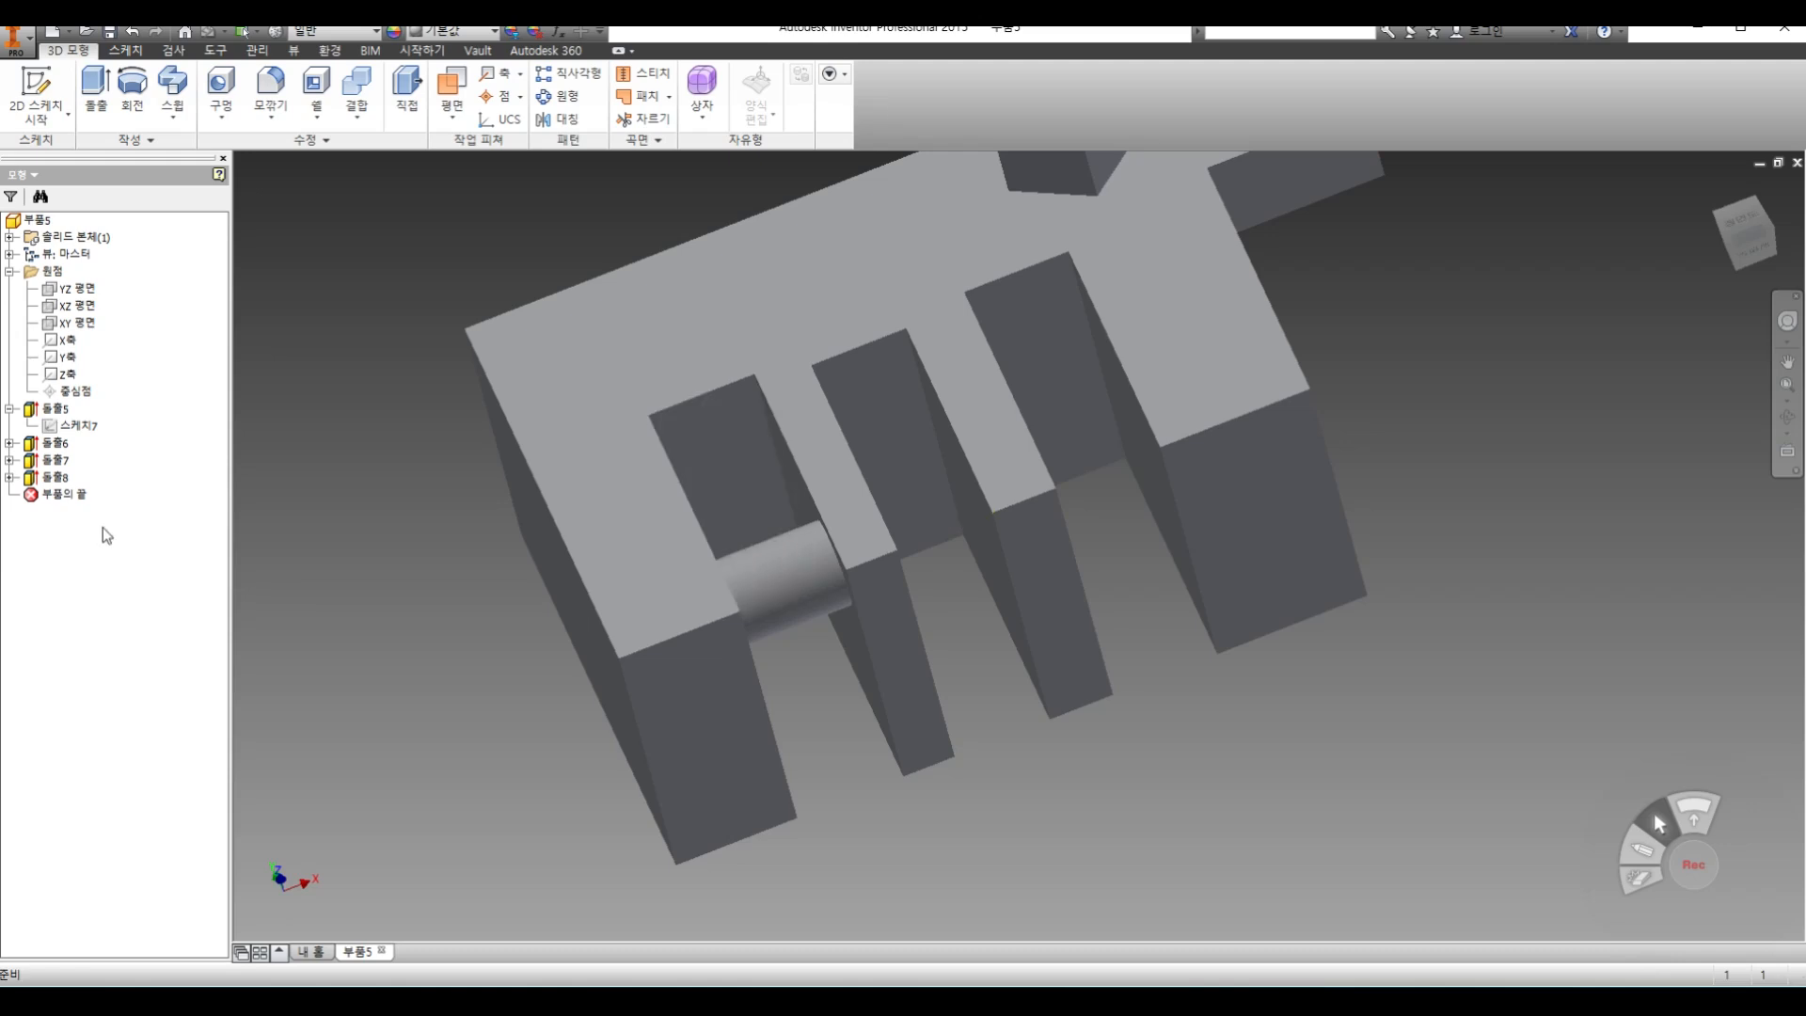
{"action": "double_click", "coordinate": [55, 480]}
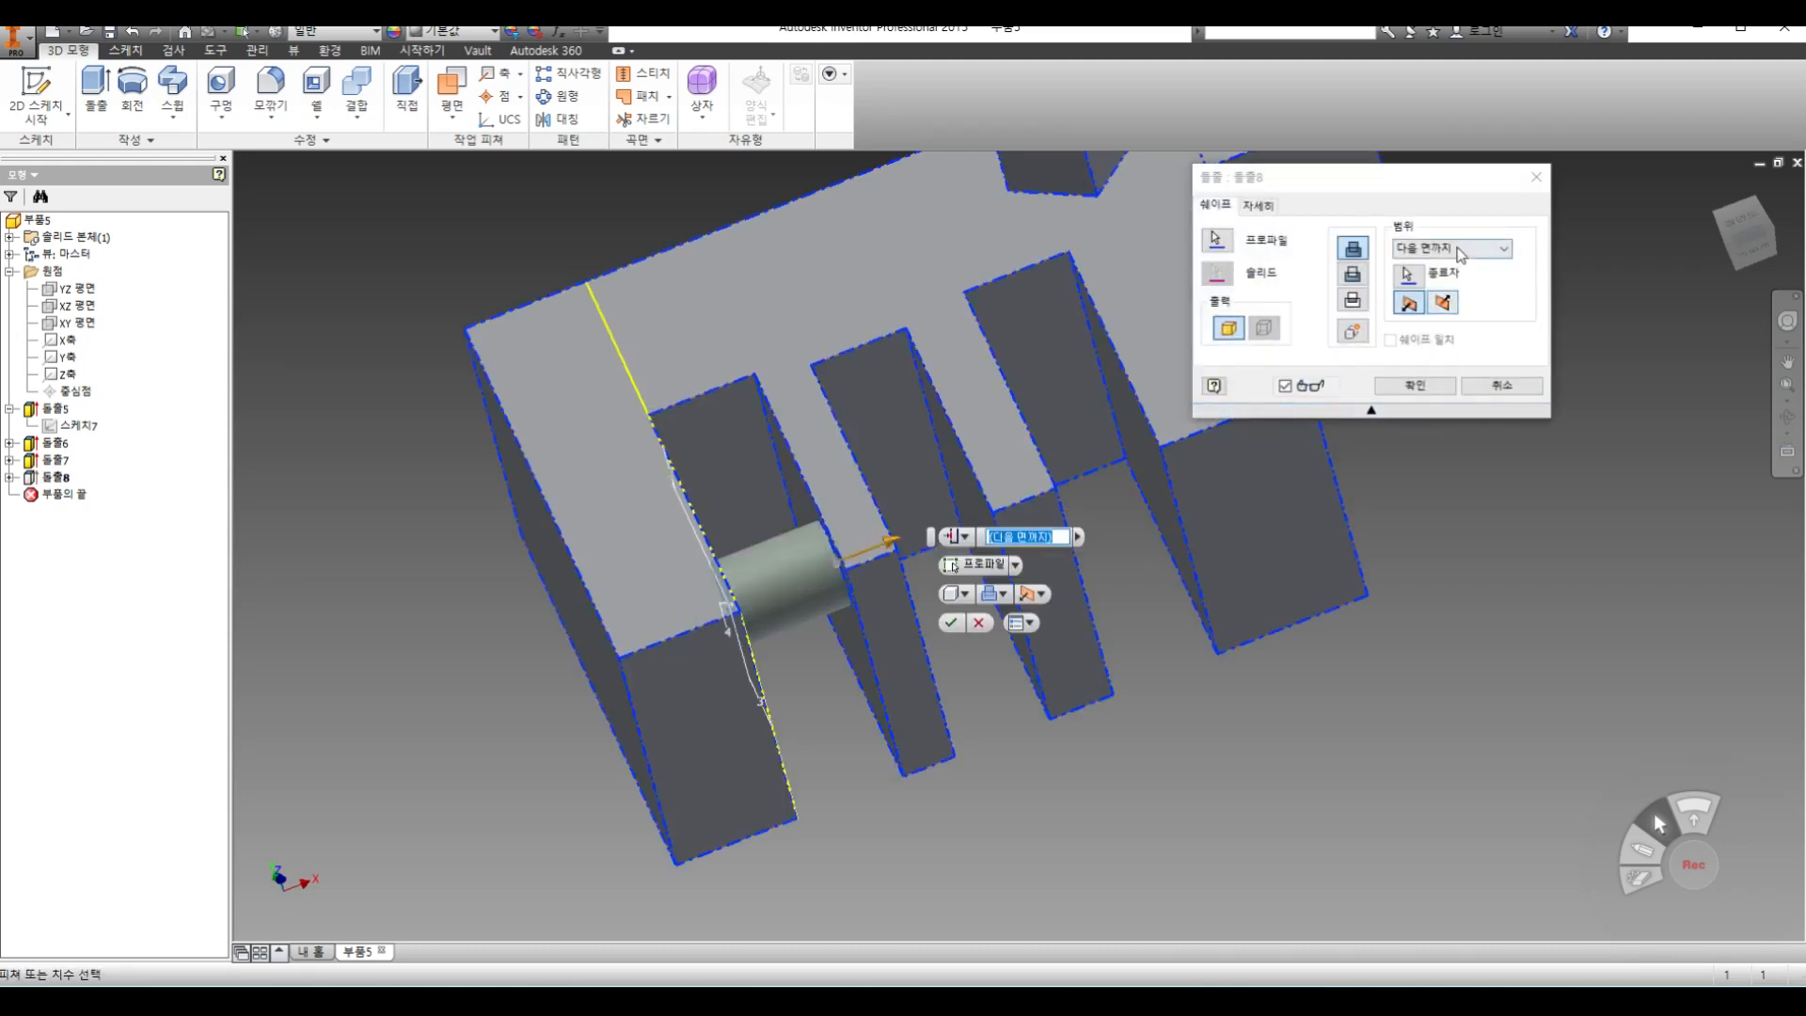
{"action": "left_click", "coordinate": [1460, 250]}
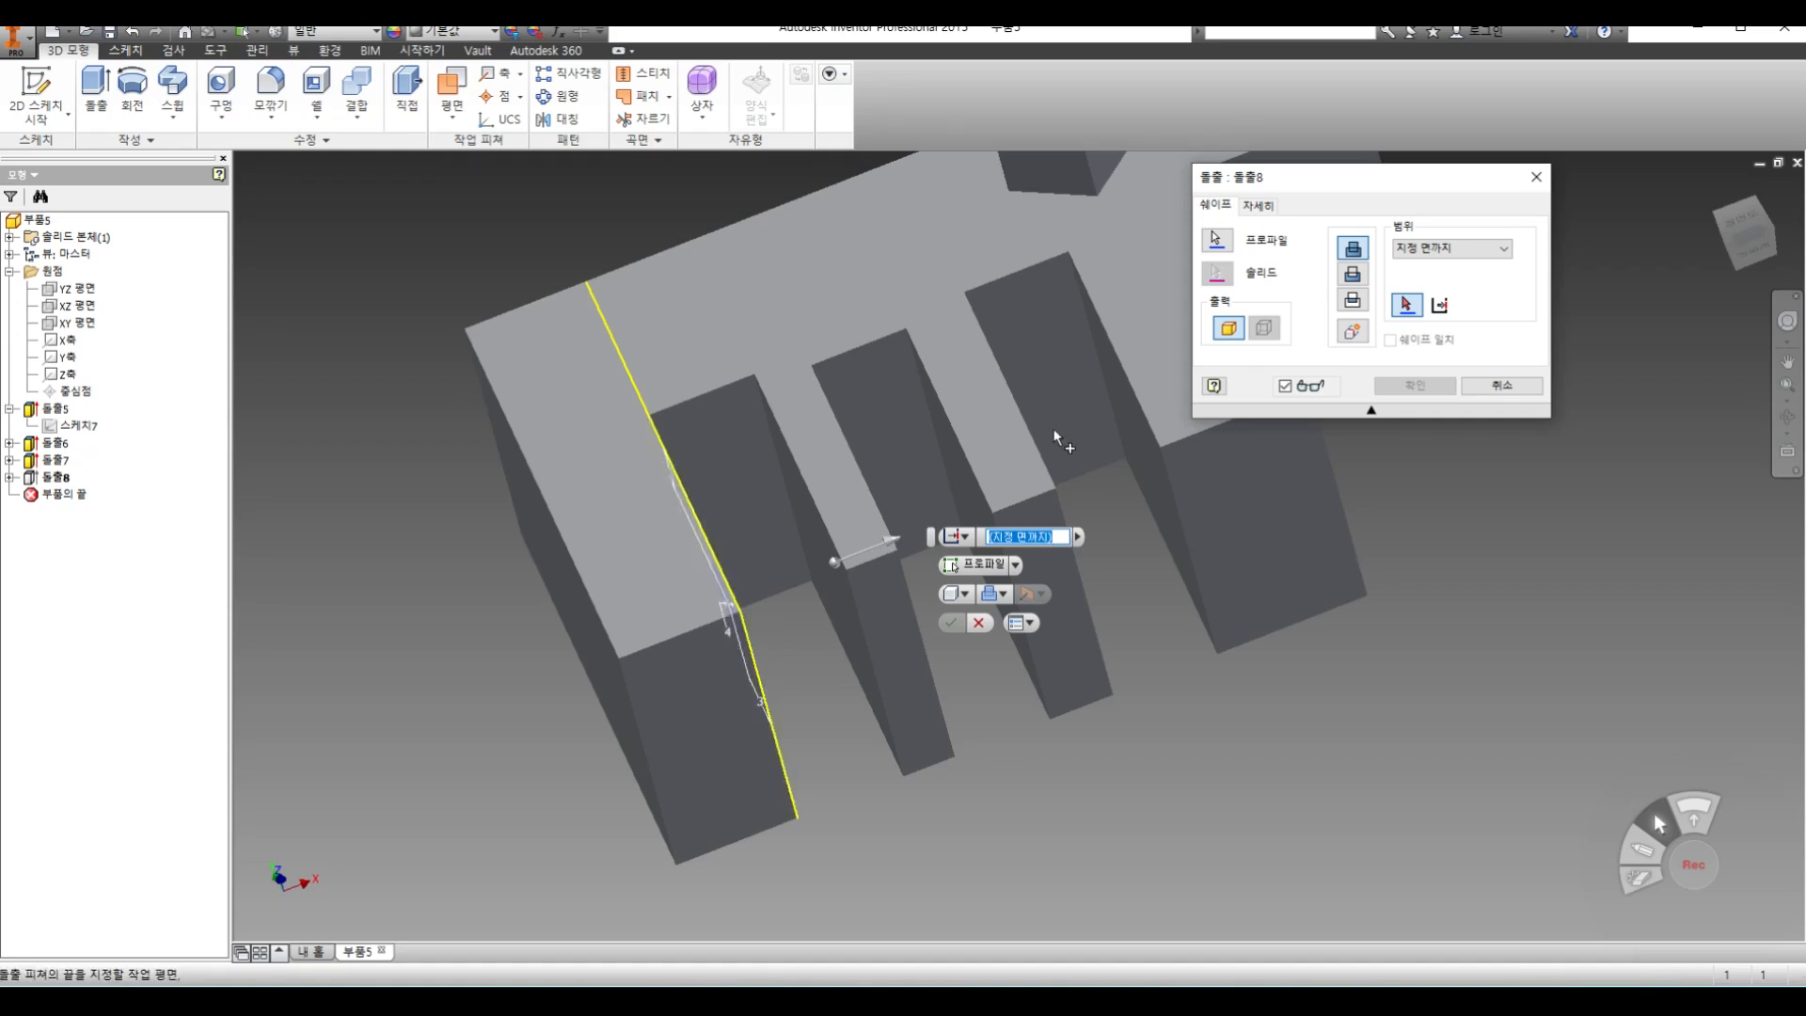
{"action": "left_click", "coordinate": [958, 474]}
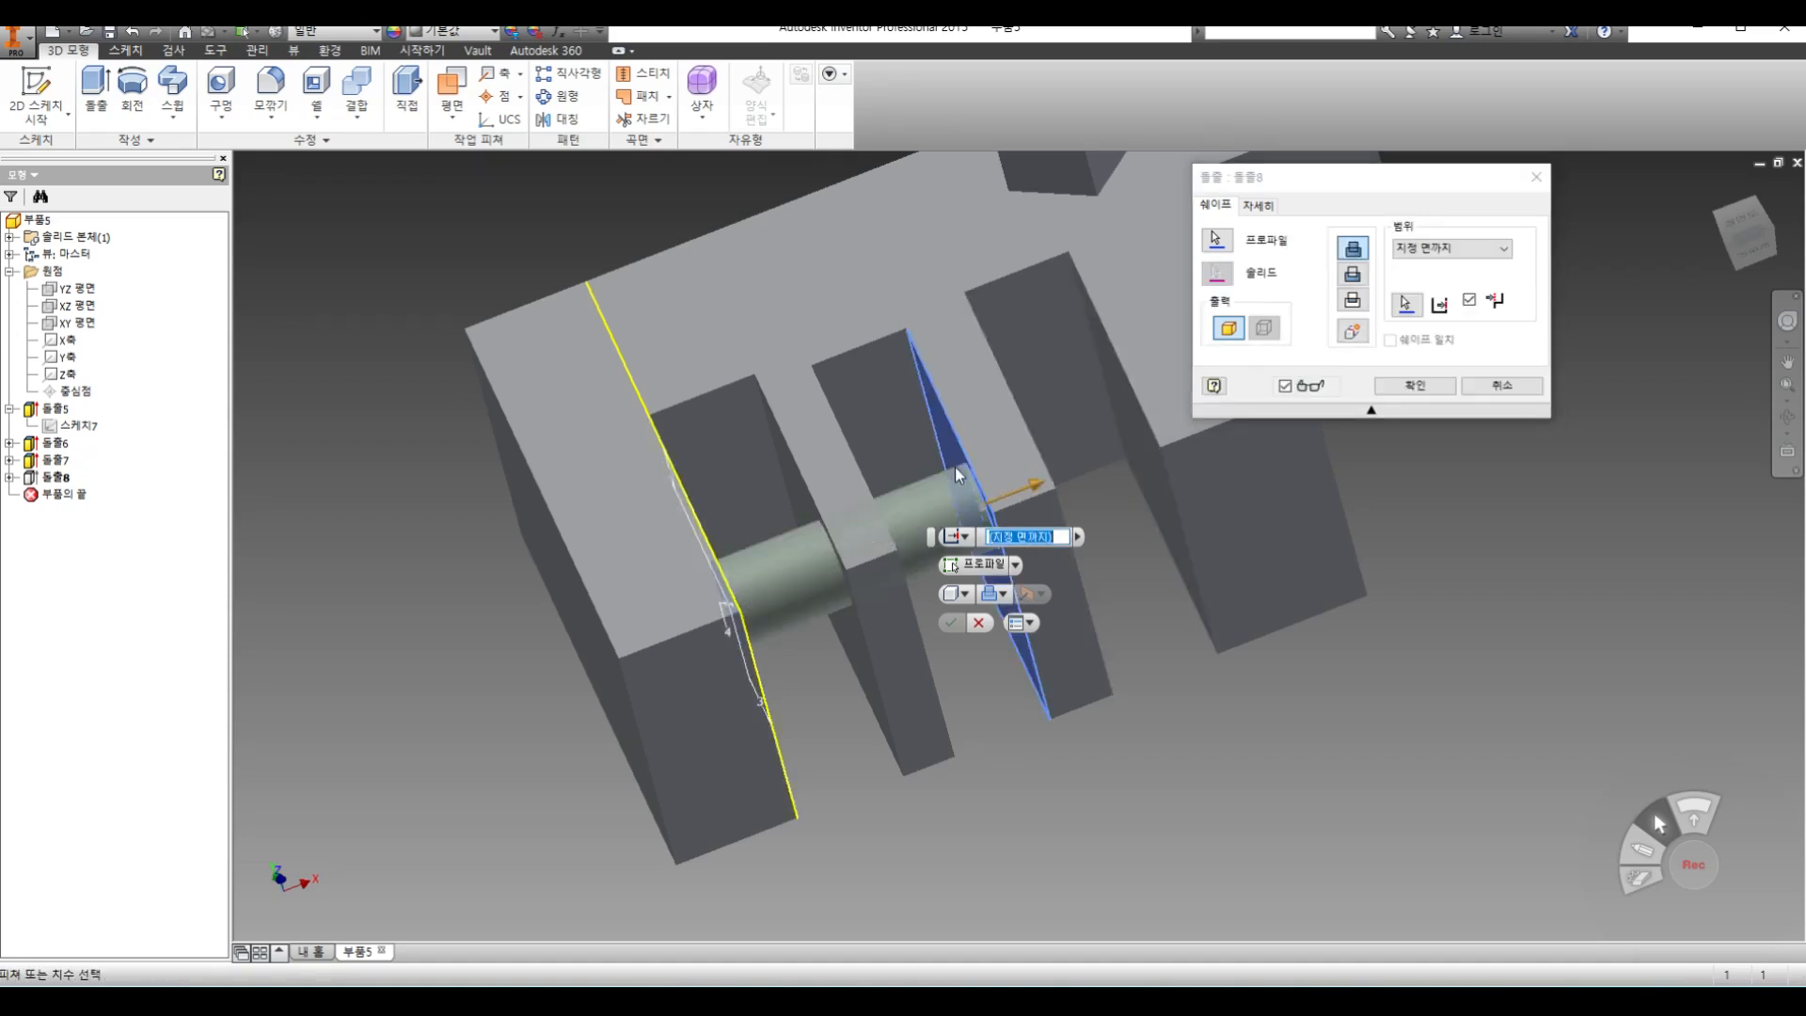
{"action": "left_click", "coordinate": [1416, 386]}
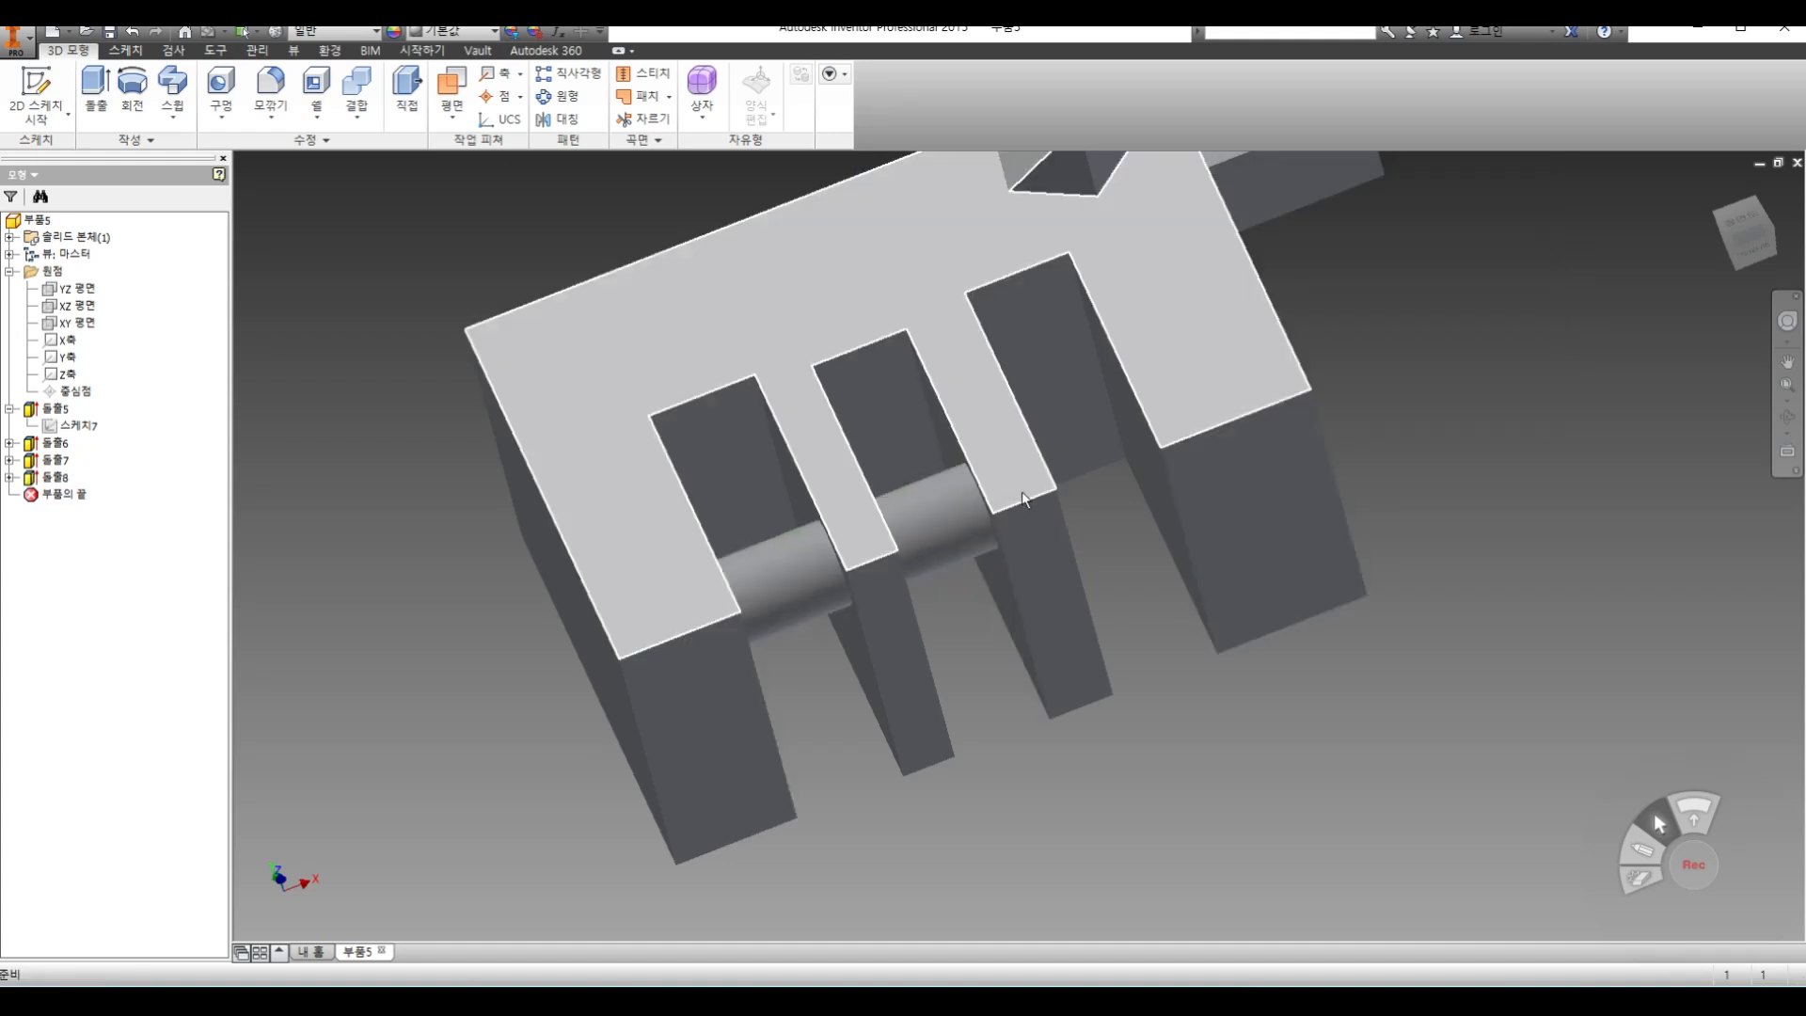
Change the cylinder extrusion's extent to between two faces, from the first rib's middle-slot wall to the second rib's third-slot wall
{"action": "double_click", "coordinate": [58, 478]}
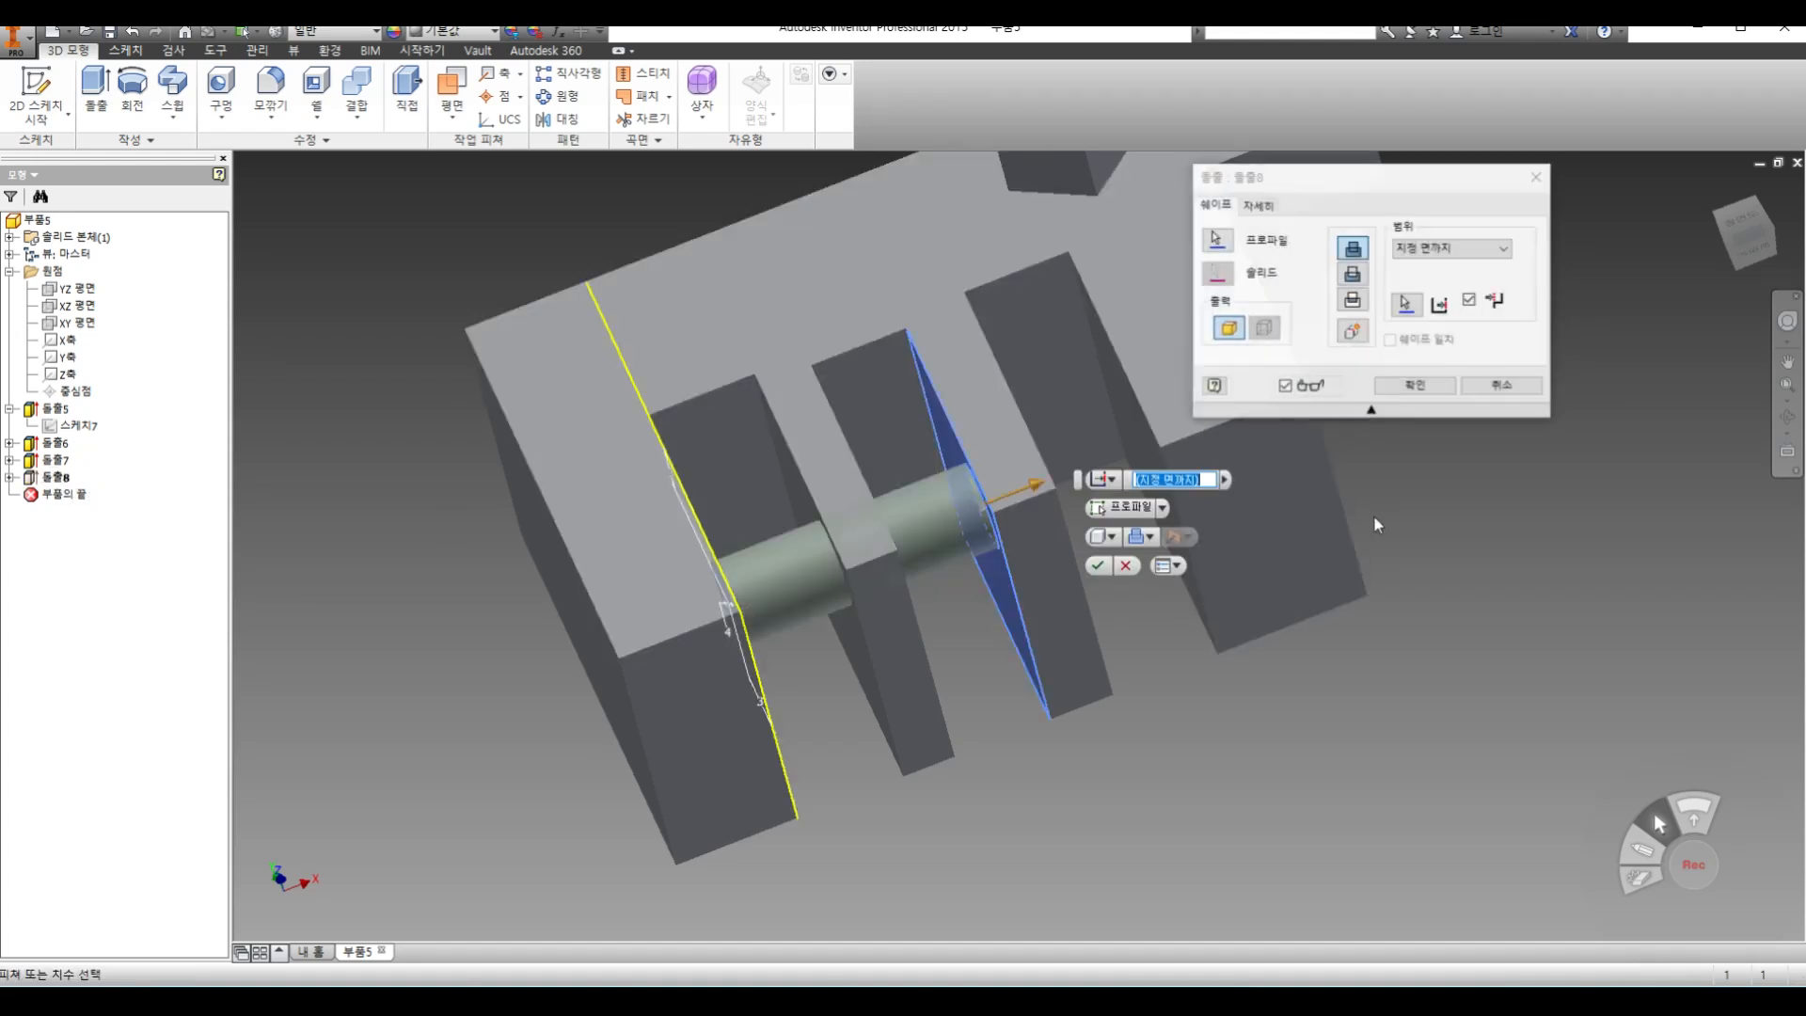
{"action": "left_click", "coordinate": [1468, 248]}
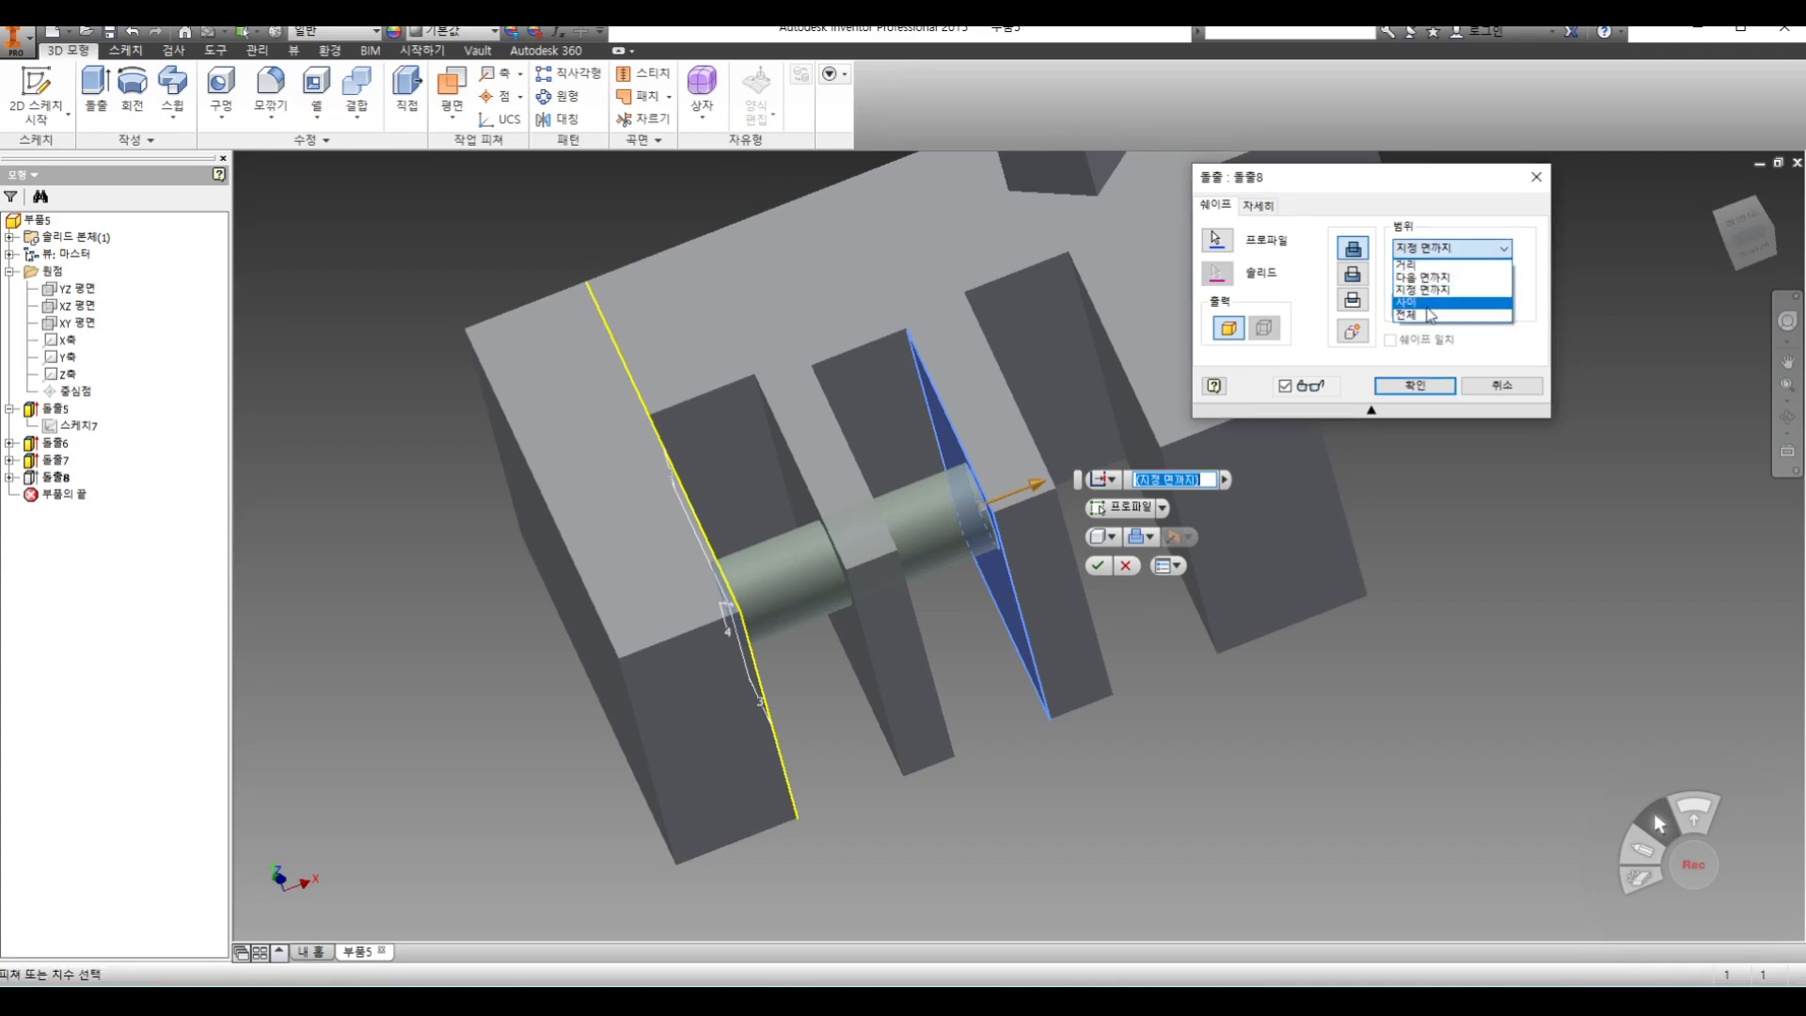
{"action": "left_click", "coordinate": [1428, 304]}
{"action": "left_click", "coordinate": [1787, 416]}
{"action": "left_click_drag", "start_coordinate": [1049, 644], "coordinate": [948, 683]}
{"action": "right_click", "coordinate": [971, 610]}
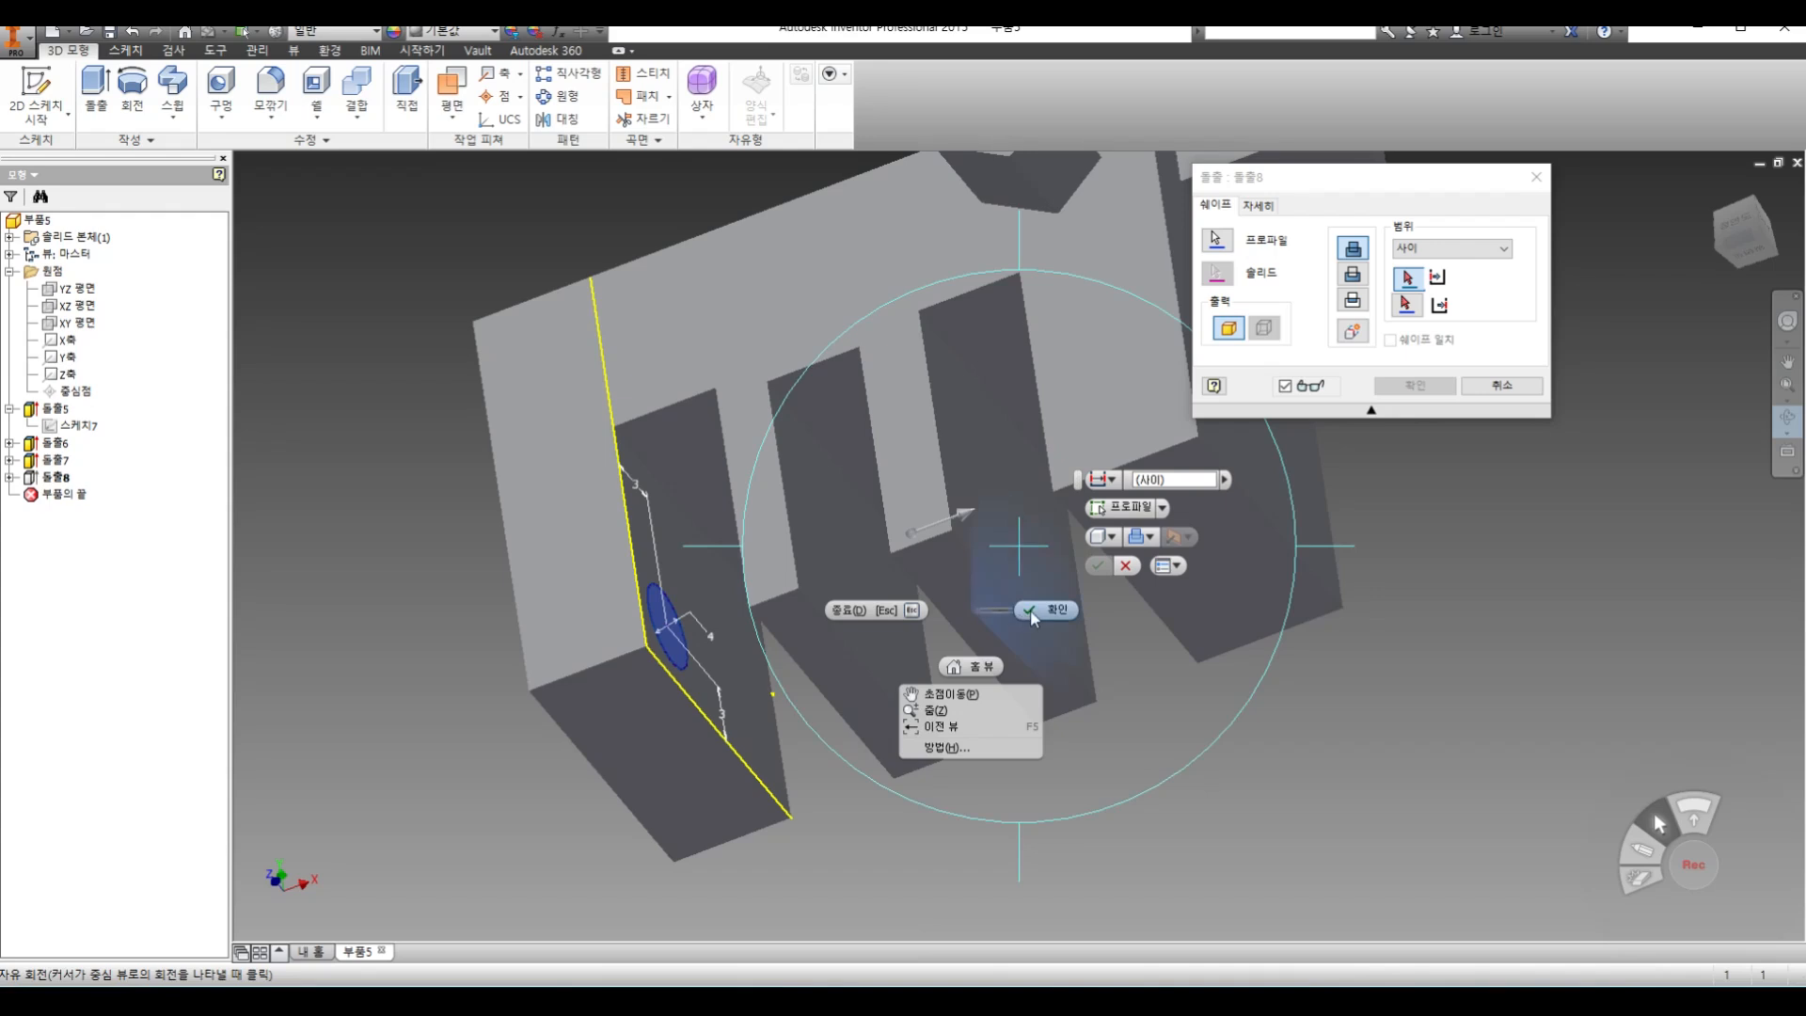
{"action": "left_click", "coordinate": [1032, 614]}
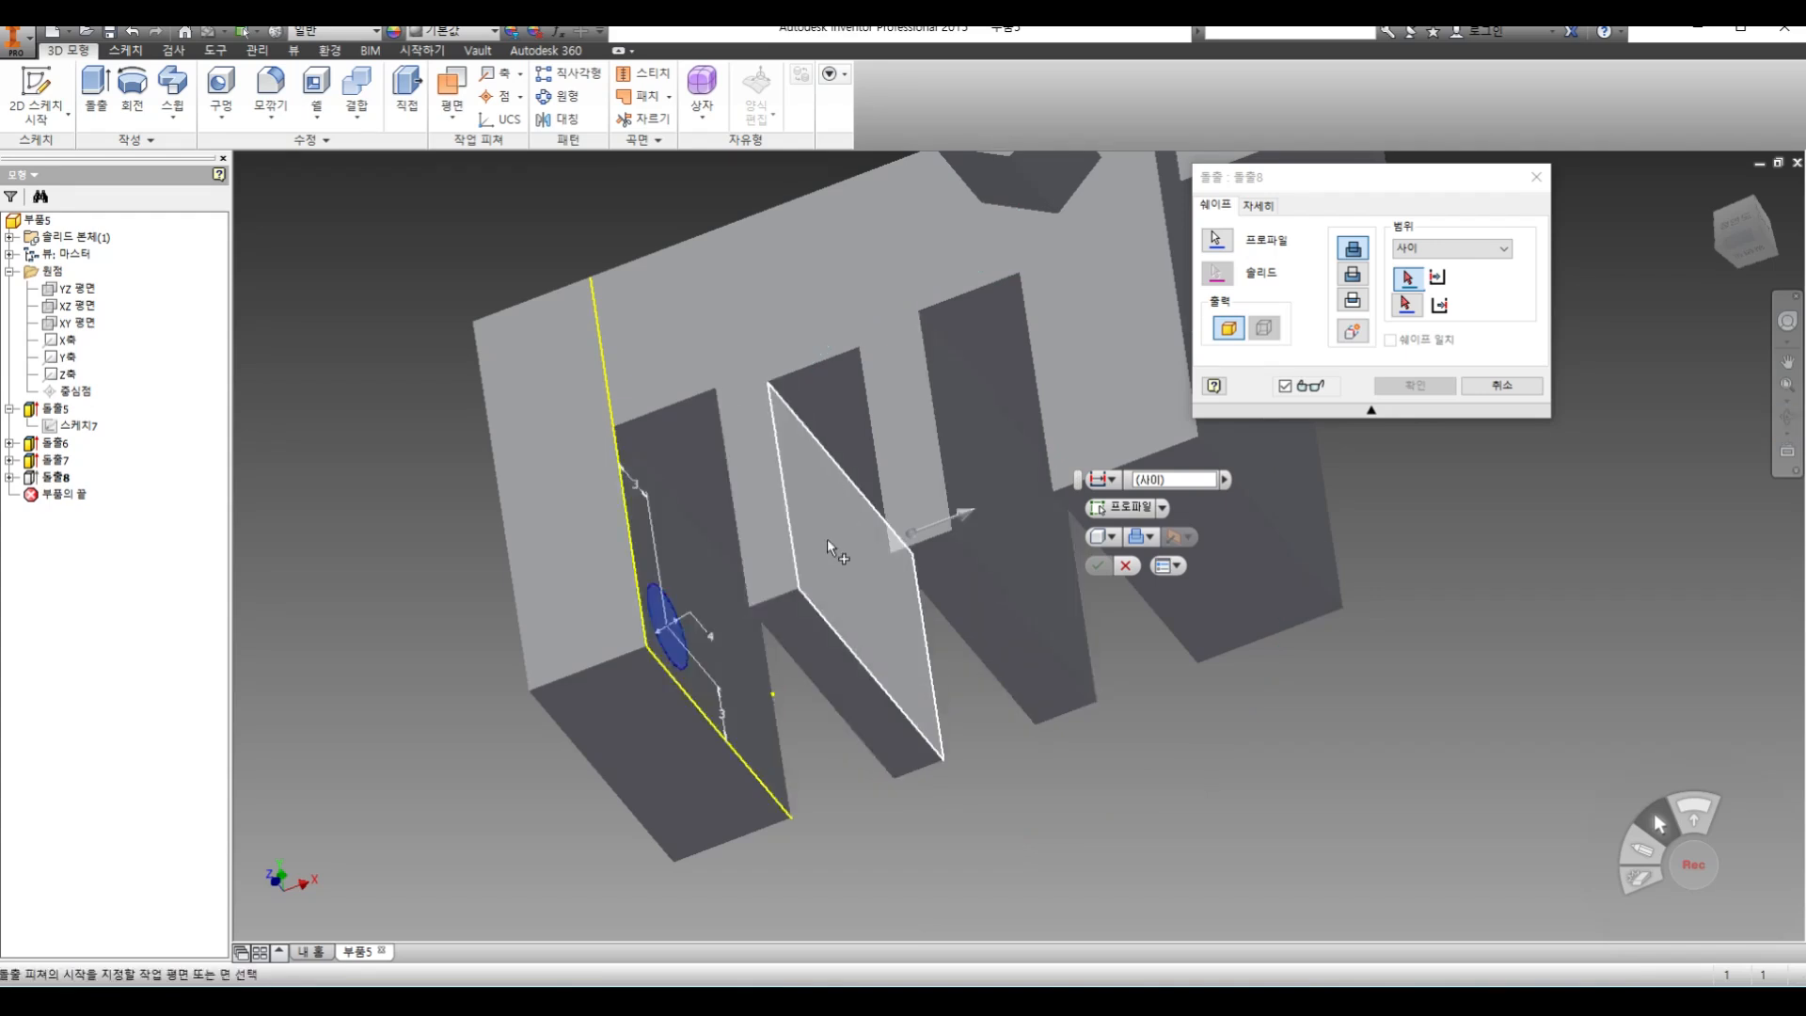
{"action": "left_click", "coordinate": [827, 538]}
{"action": "left_click", "coordinate": [968, 437]}
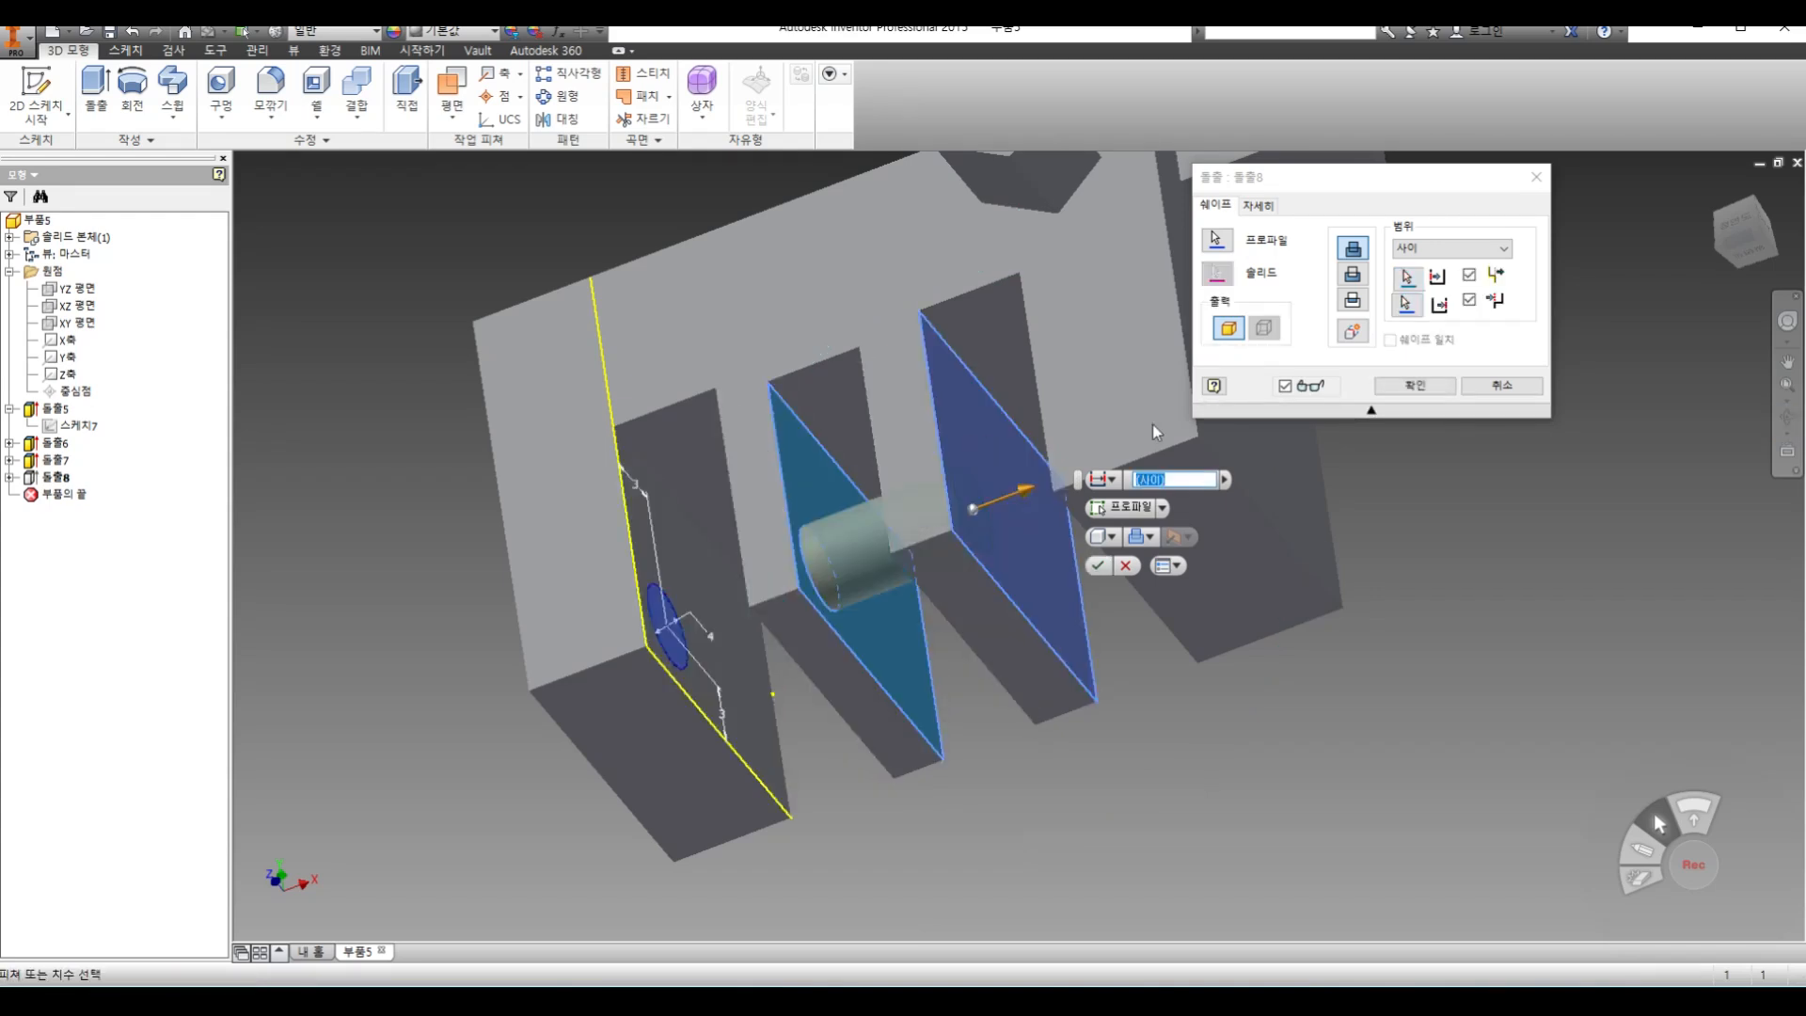
{"action": "left_click", "coordinate": [1415, 385]}
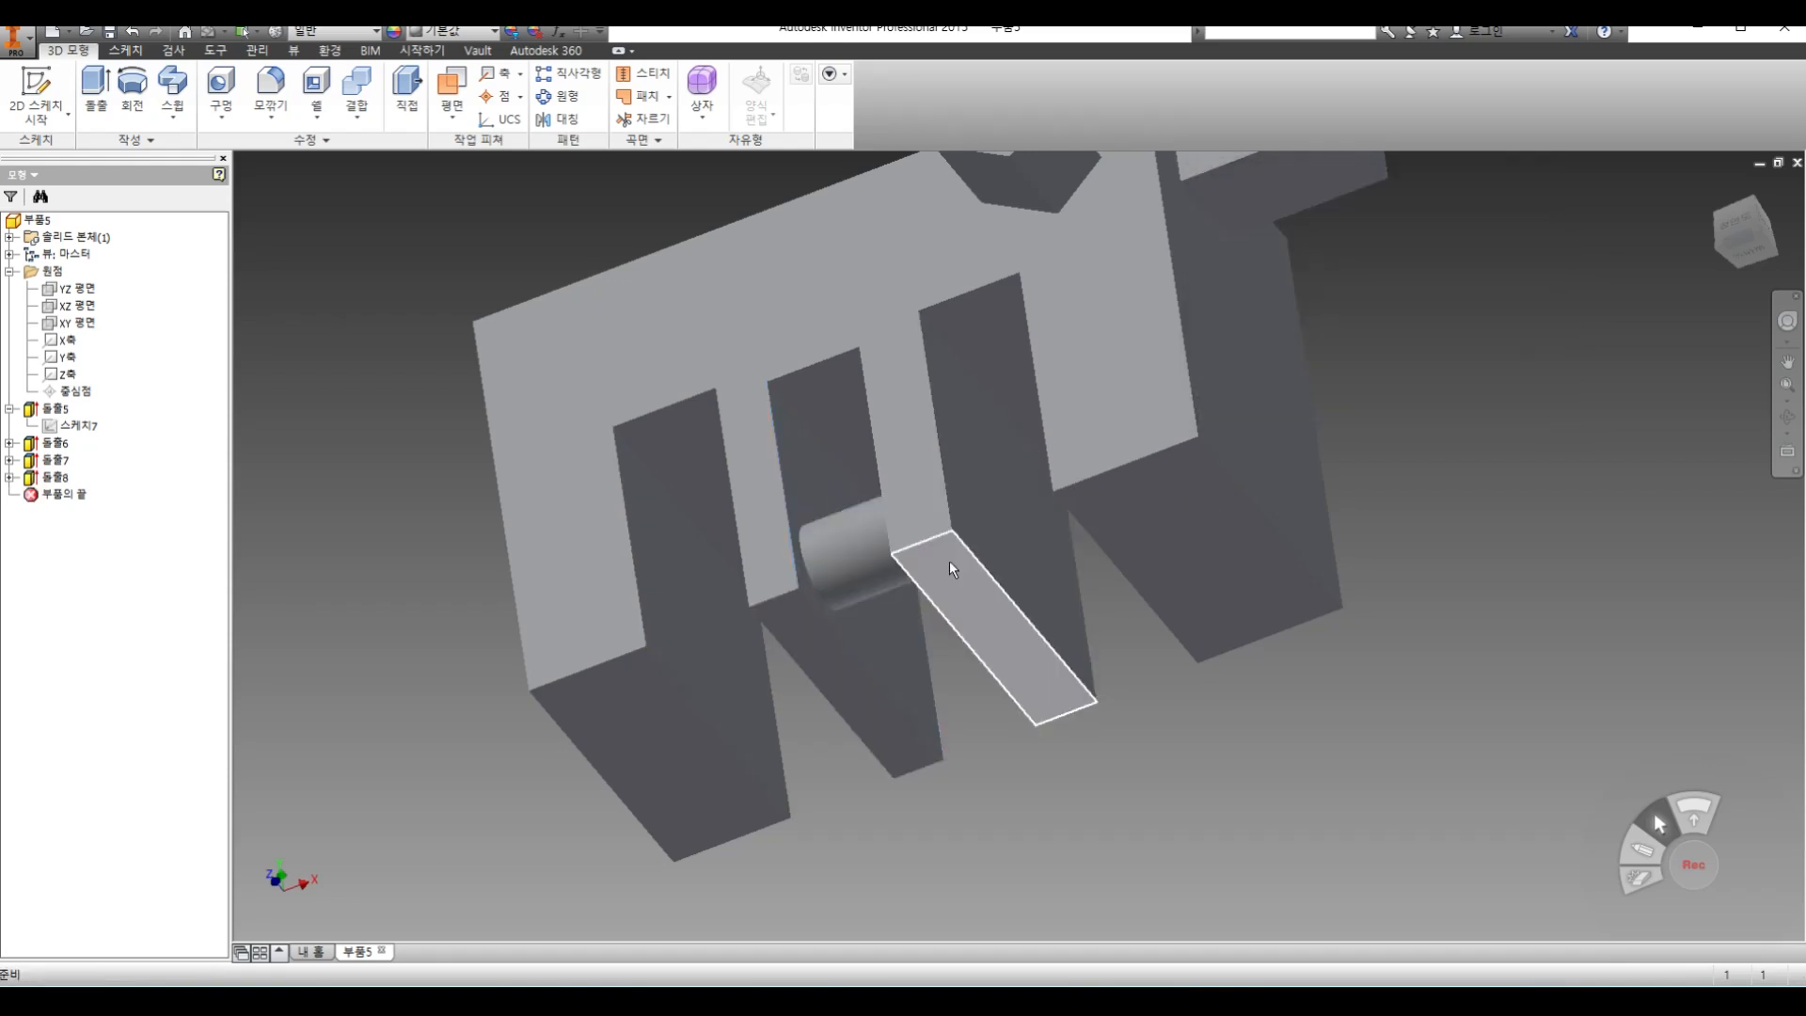
Change the cylinder extrusion's extent to All so it runs through all three slots of the block
{"action": "double_click", "coordinate": [875, 550]}
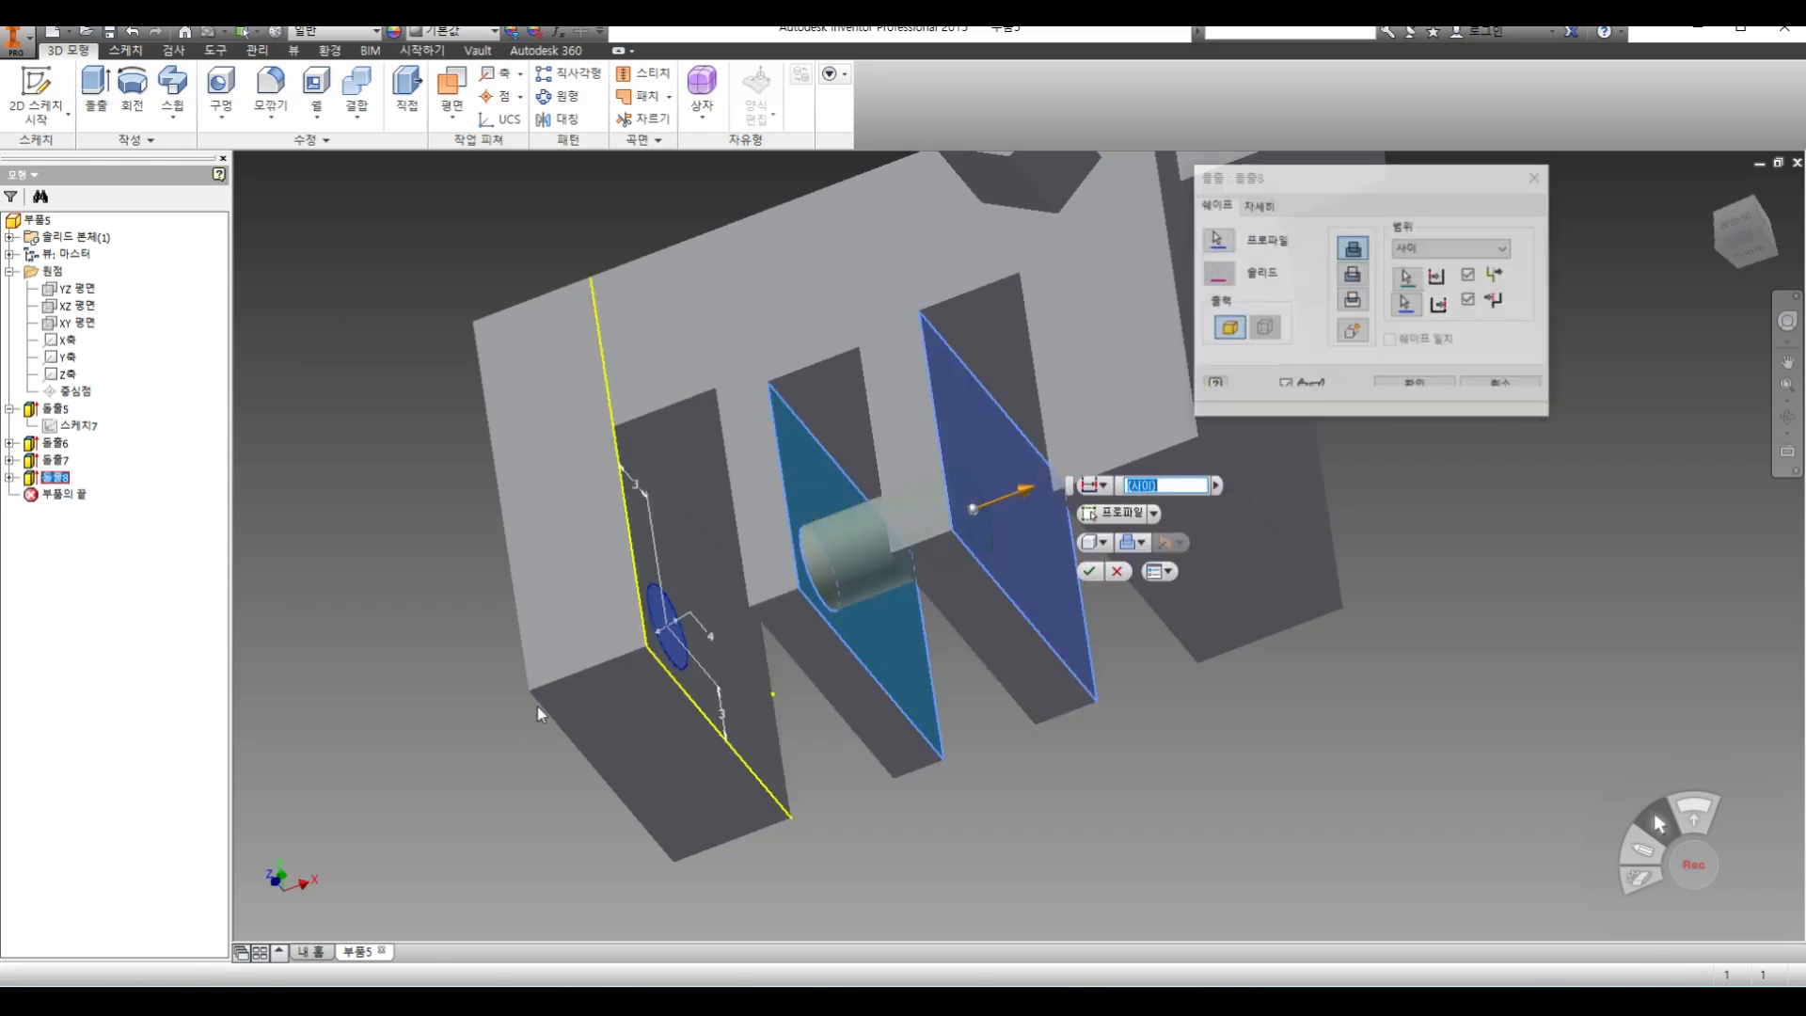
{"action": "left_click", "coordinate": [1449, 248]}
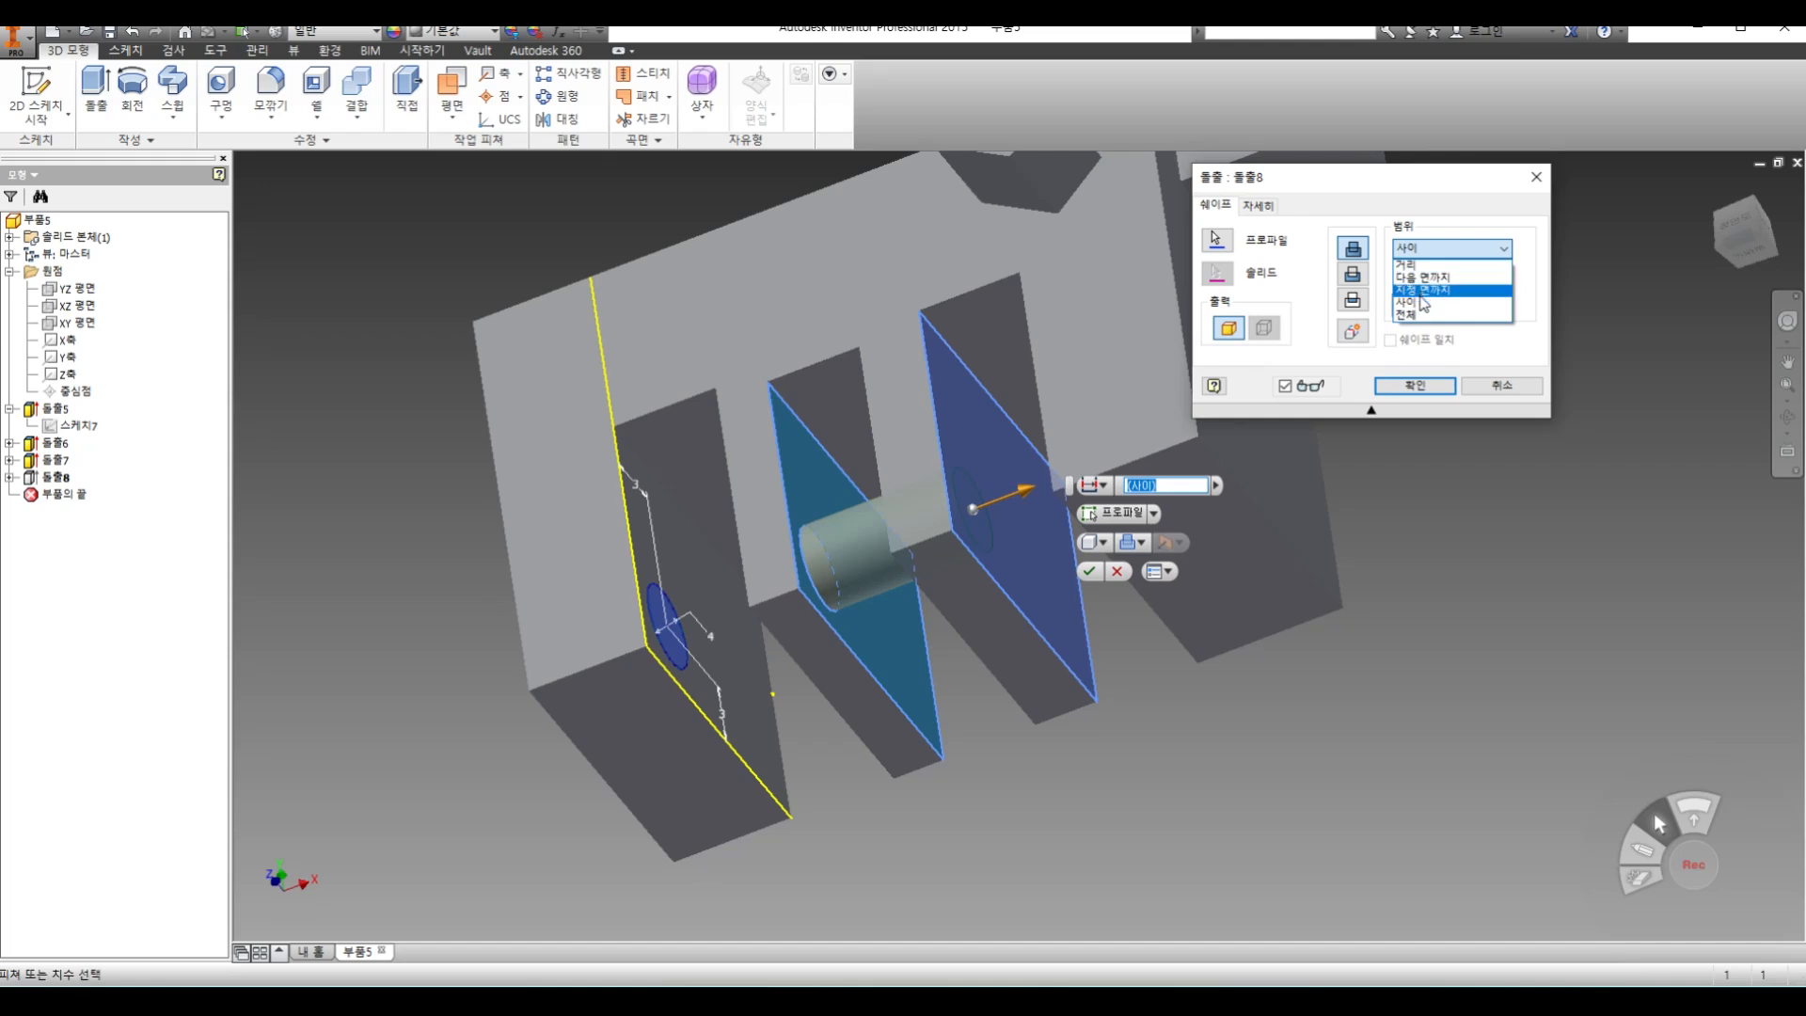
{"action": "left_click", "coordinate": [1422, 318]}
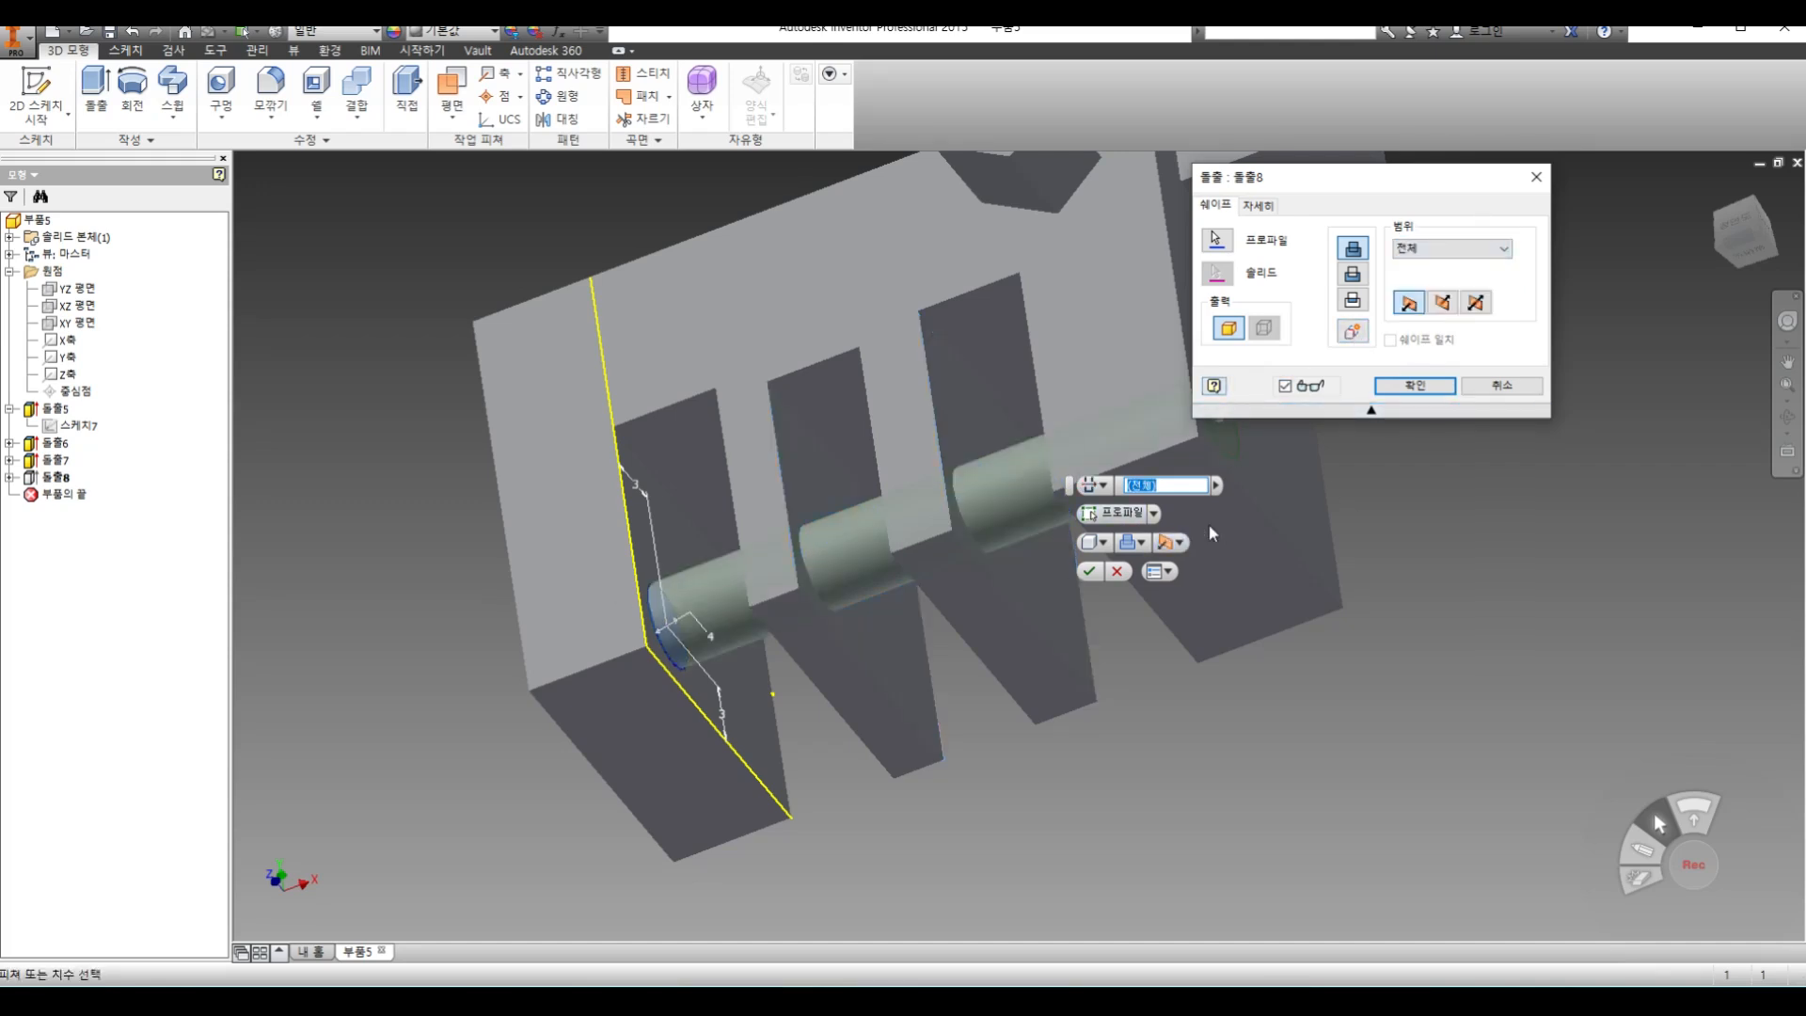
{"action": "left_click", "coordinate": [1415, 386]}
{"action": "middle_click_drag", "start_coordinate": [1238, 498], "coordinate": [1208, 615]}
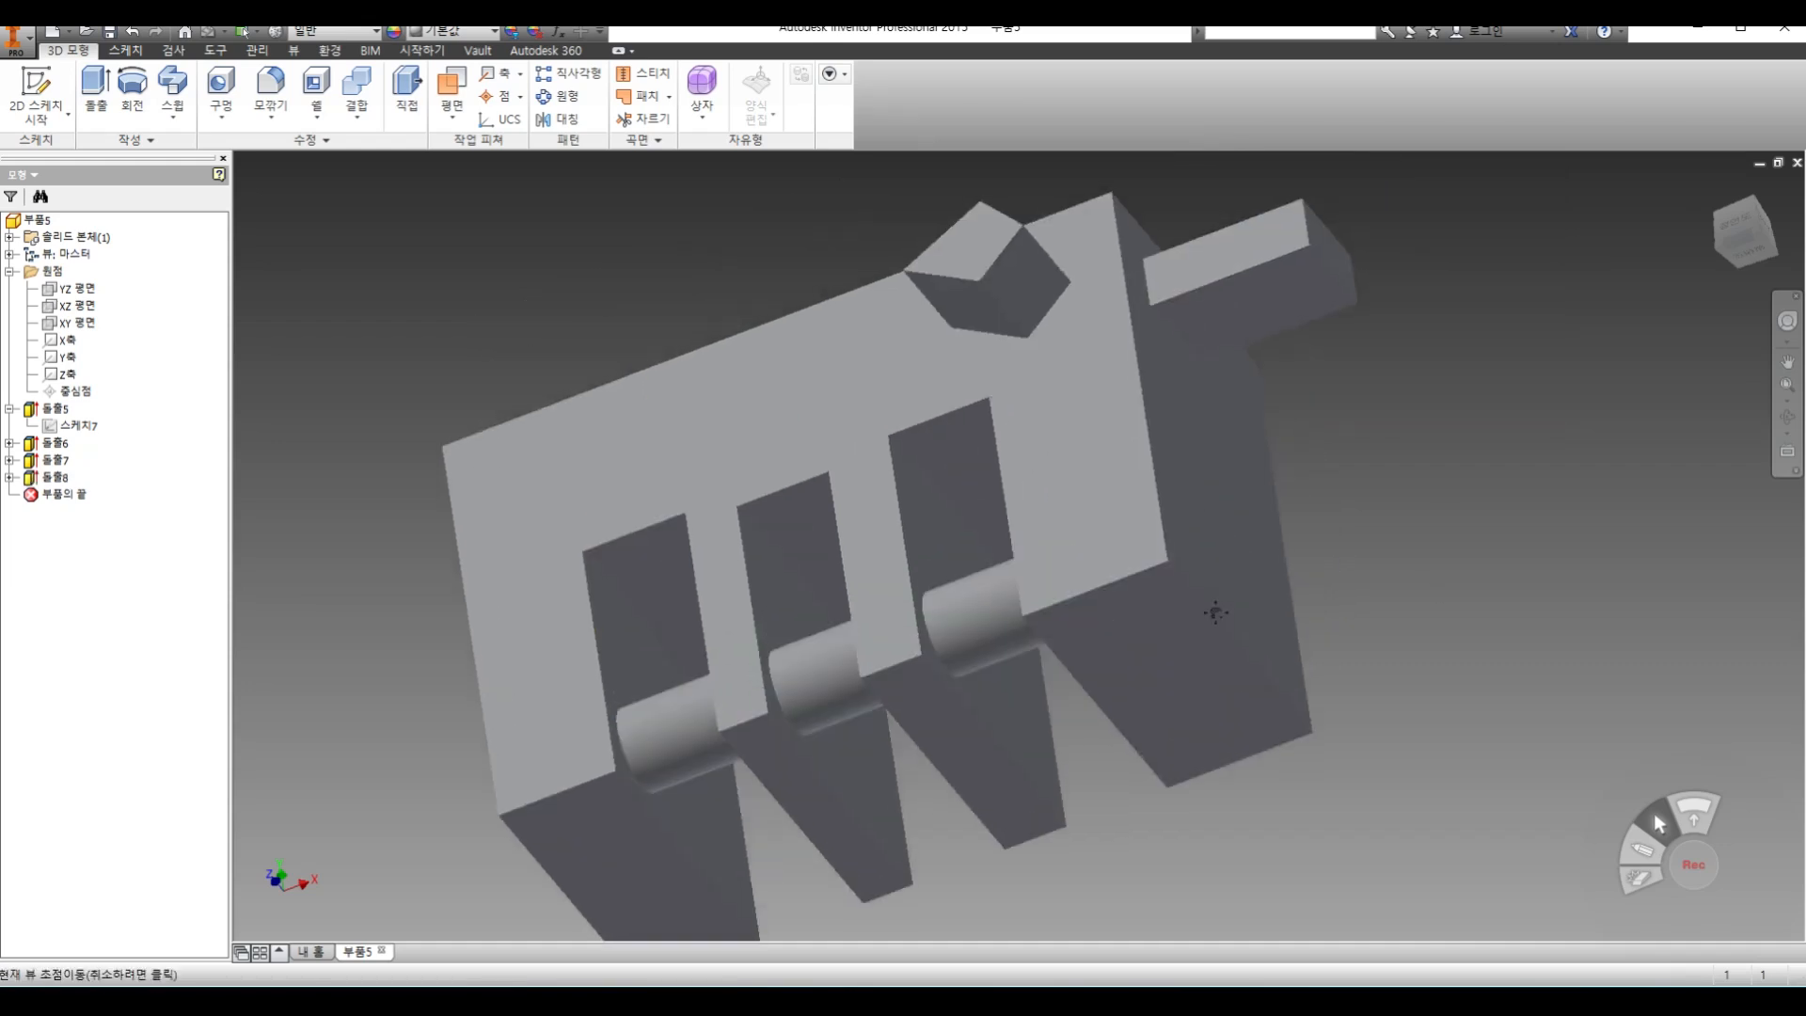
Change the cylinder extrusion's extent to a distance of 5 mm
{"action": "double_click", "coordinate": [56, 478]}
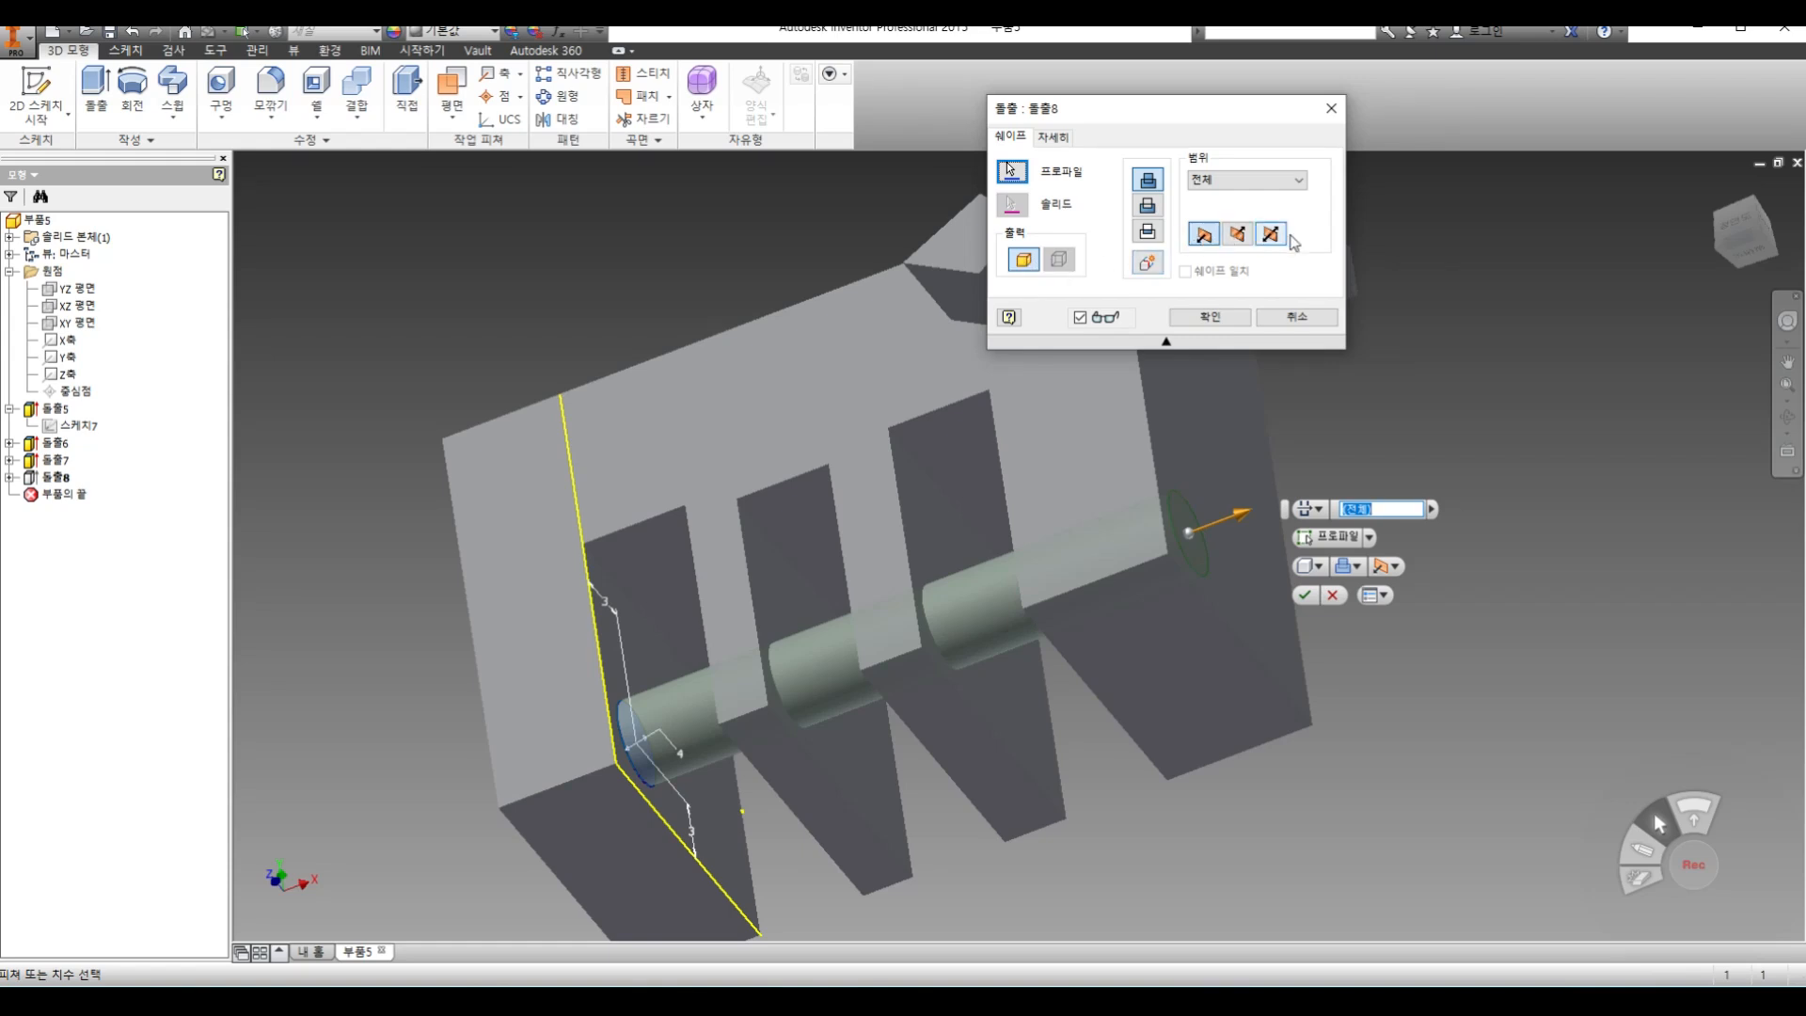
{"action": "left_click", "coordinate": [1244, 181]}
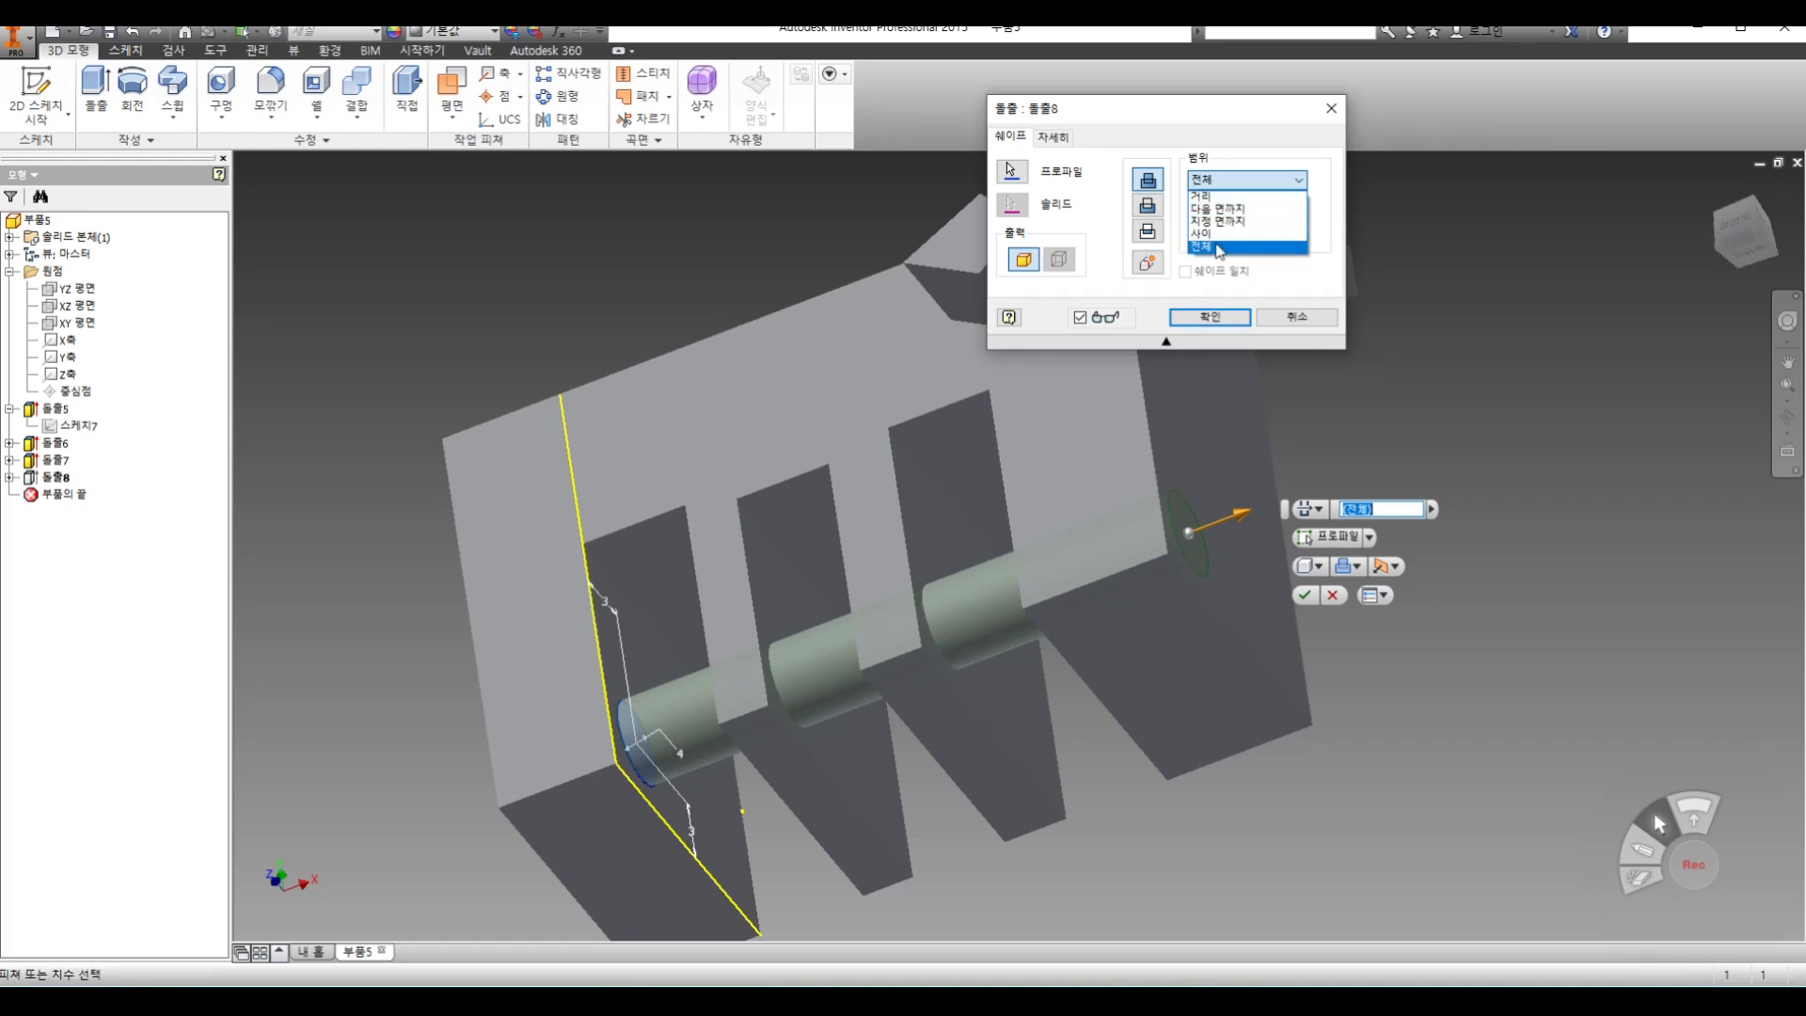
{"action": "left_click", "coordinate": [1213, 196]}
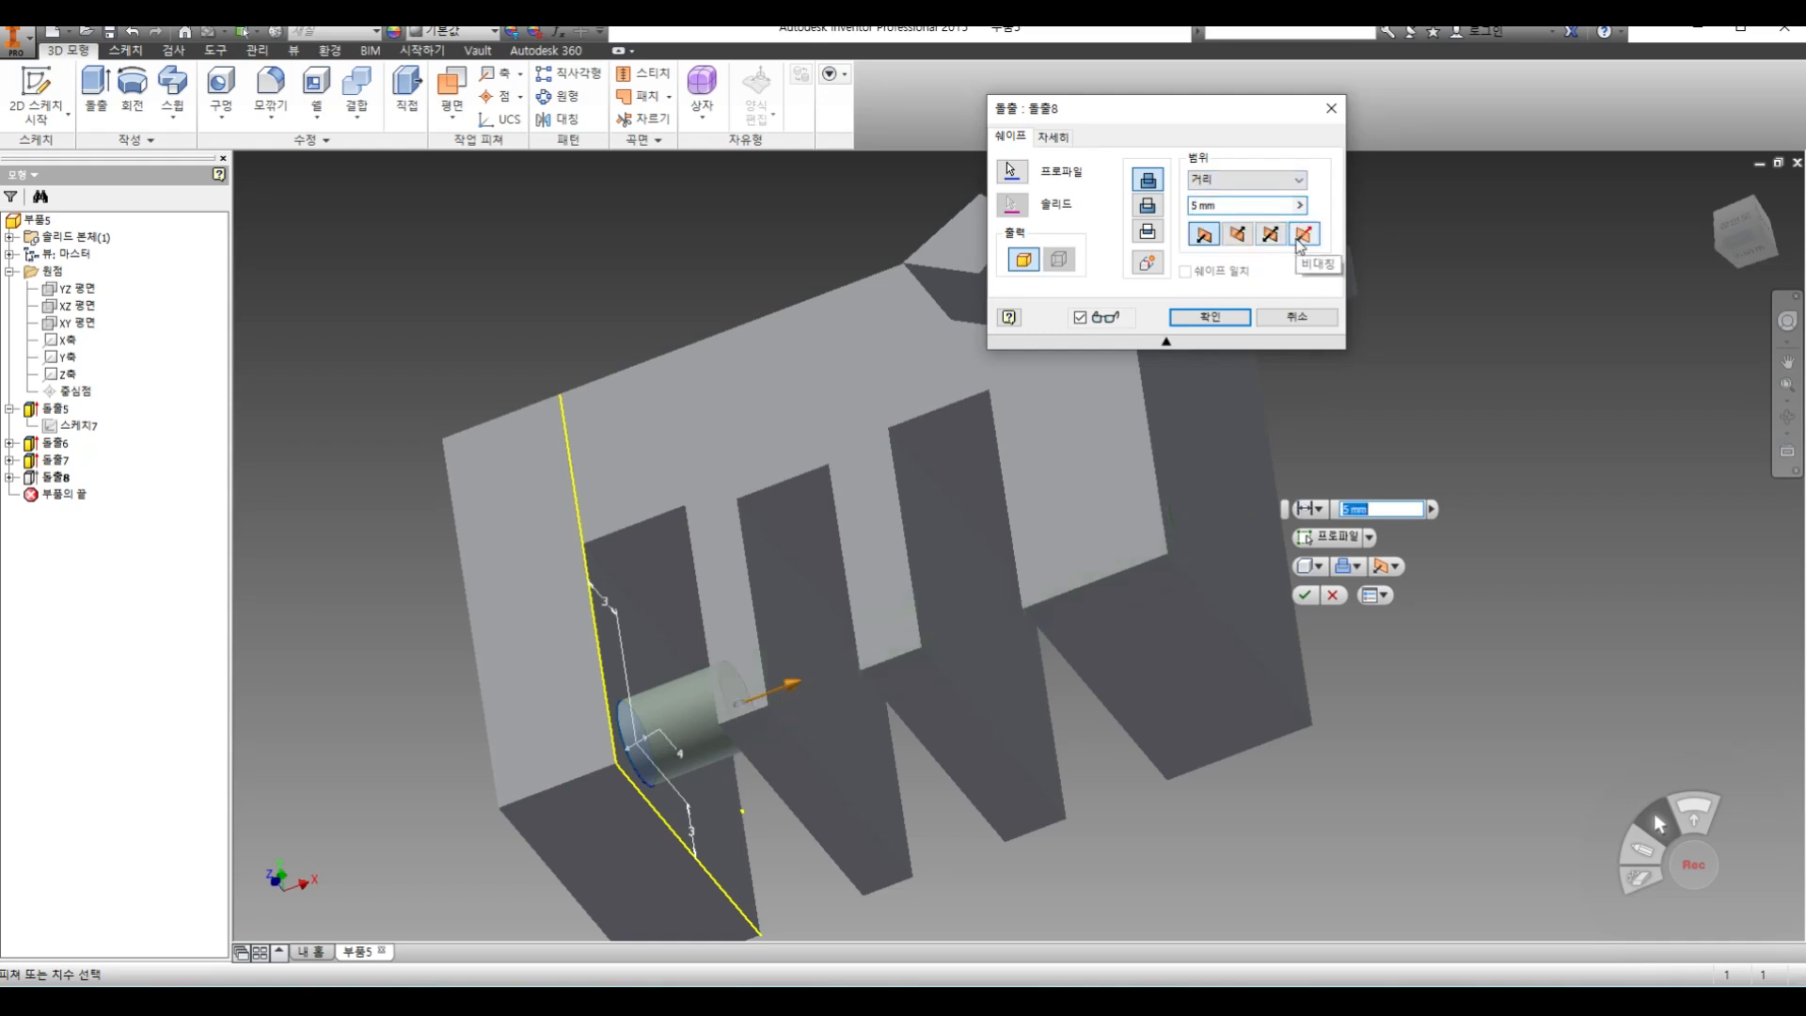
{"action": "left_click", "coordinate": [1211, 316]}
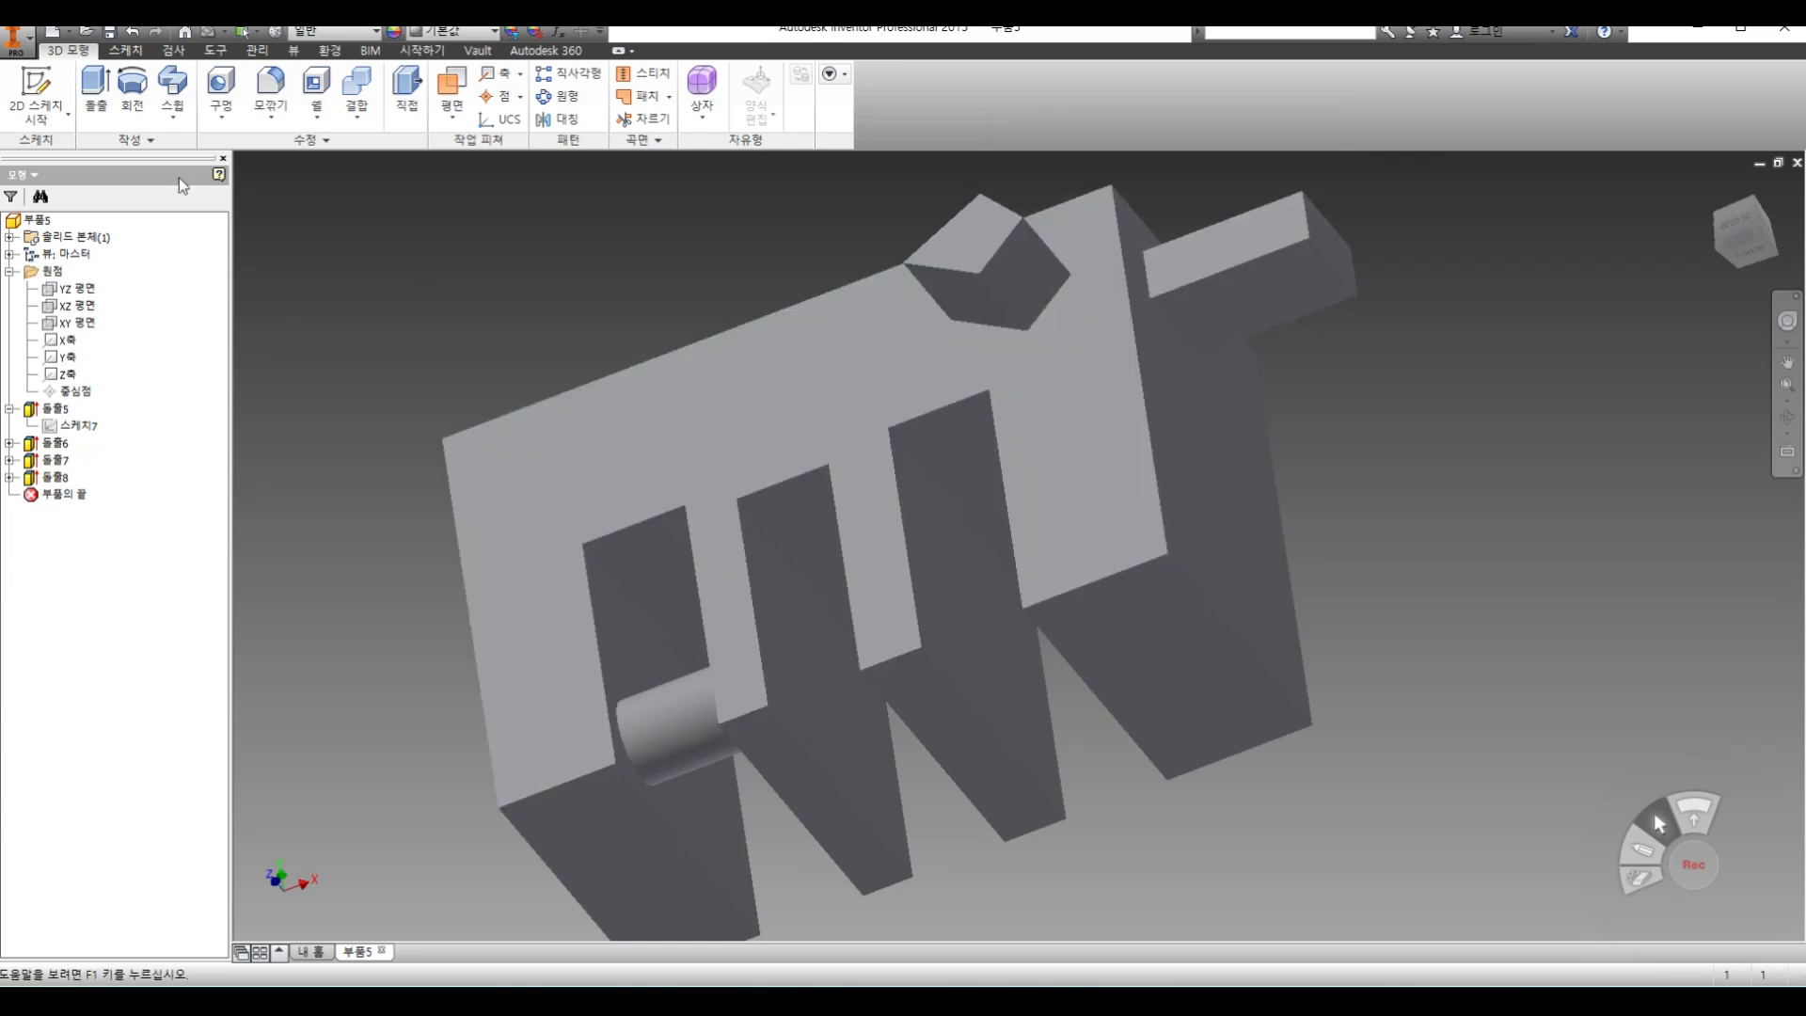
Sketch a circle about 4 mm in diameter on the block's front face, above the slot with the cylinder, and finish the sketch
{"action": "left_click", "coordinate": [35, 123]}
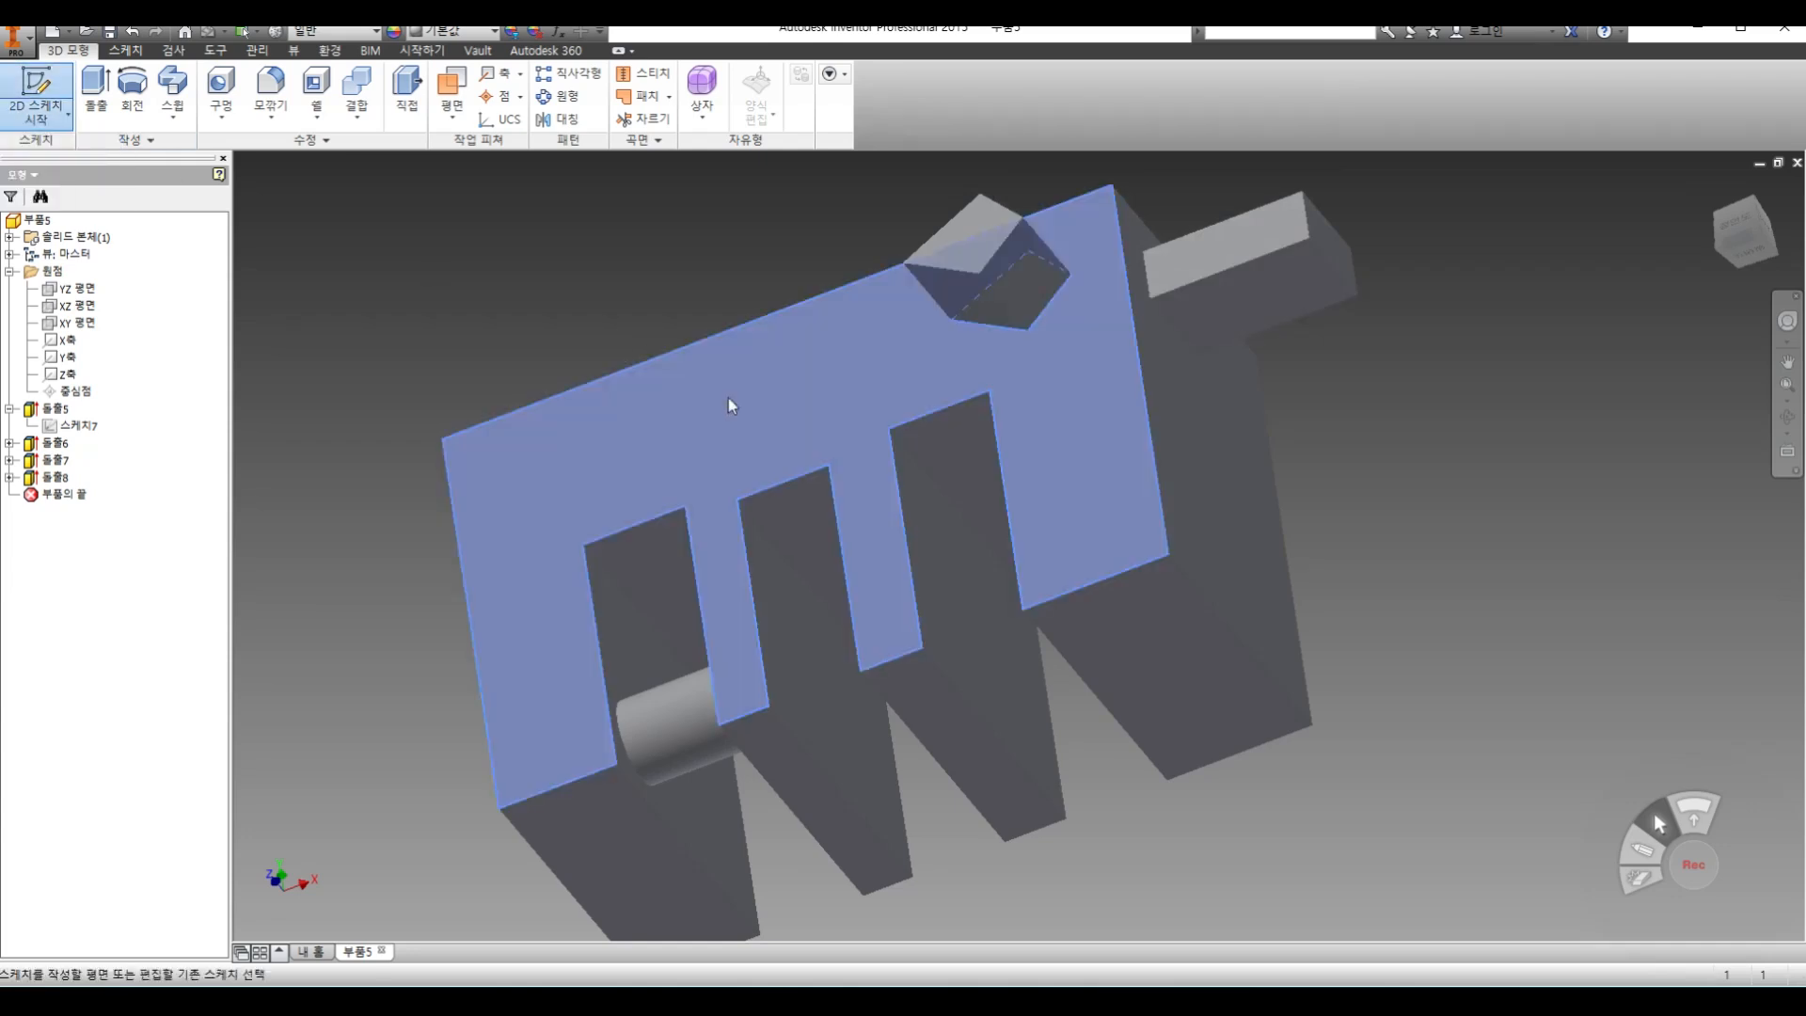
{"action": "left_click", "coordinate": [730, 404]}
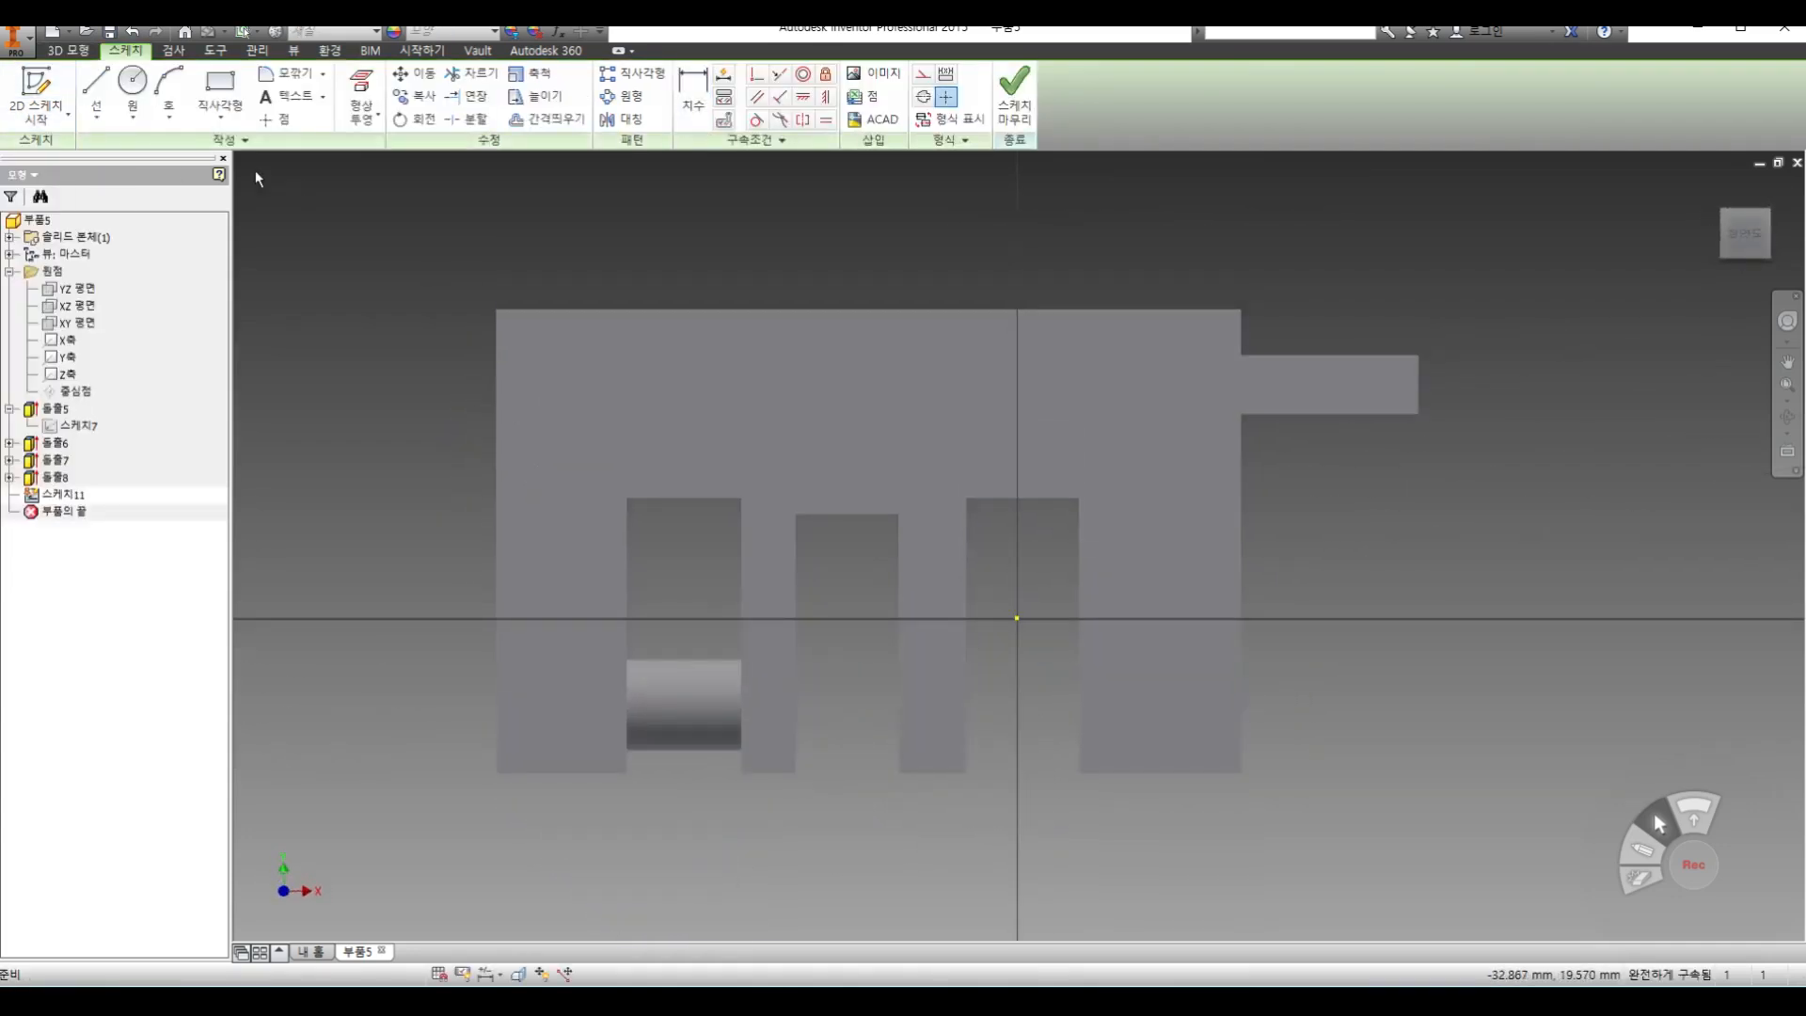
{"action": "left_click", "coordinate": [142, 90]}
{"action": "left_click", "coordinate": [621, 403]}
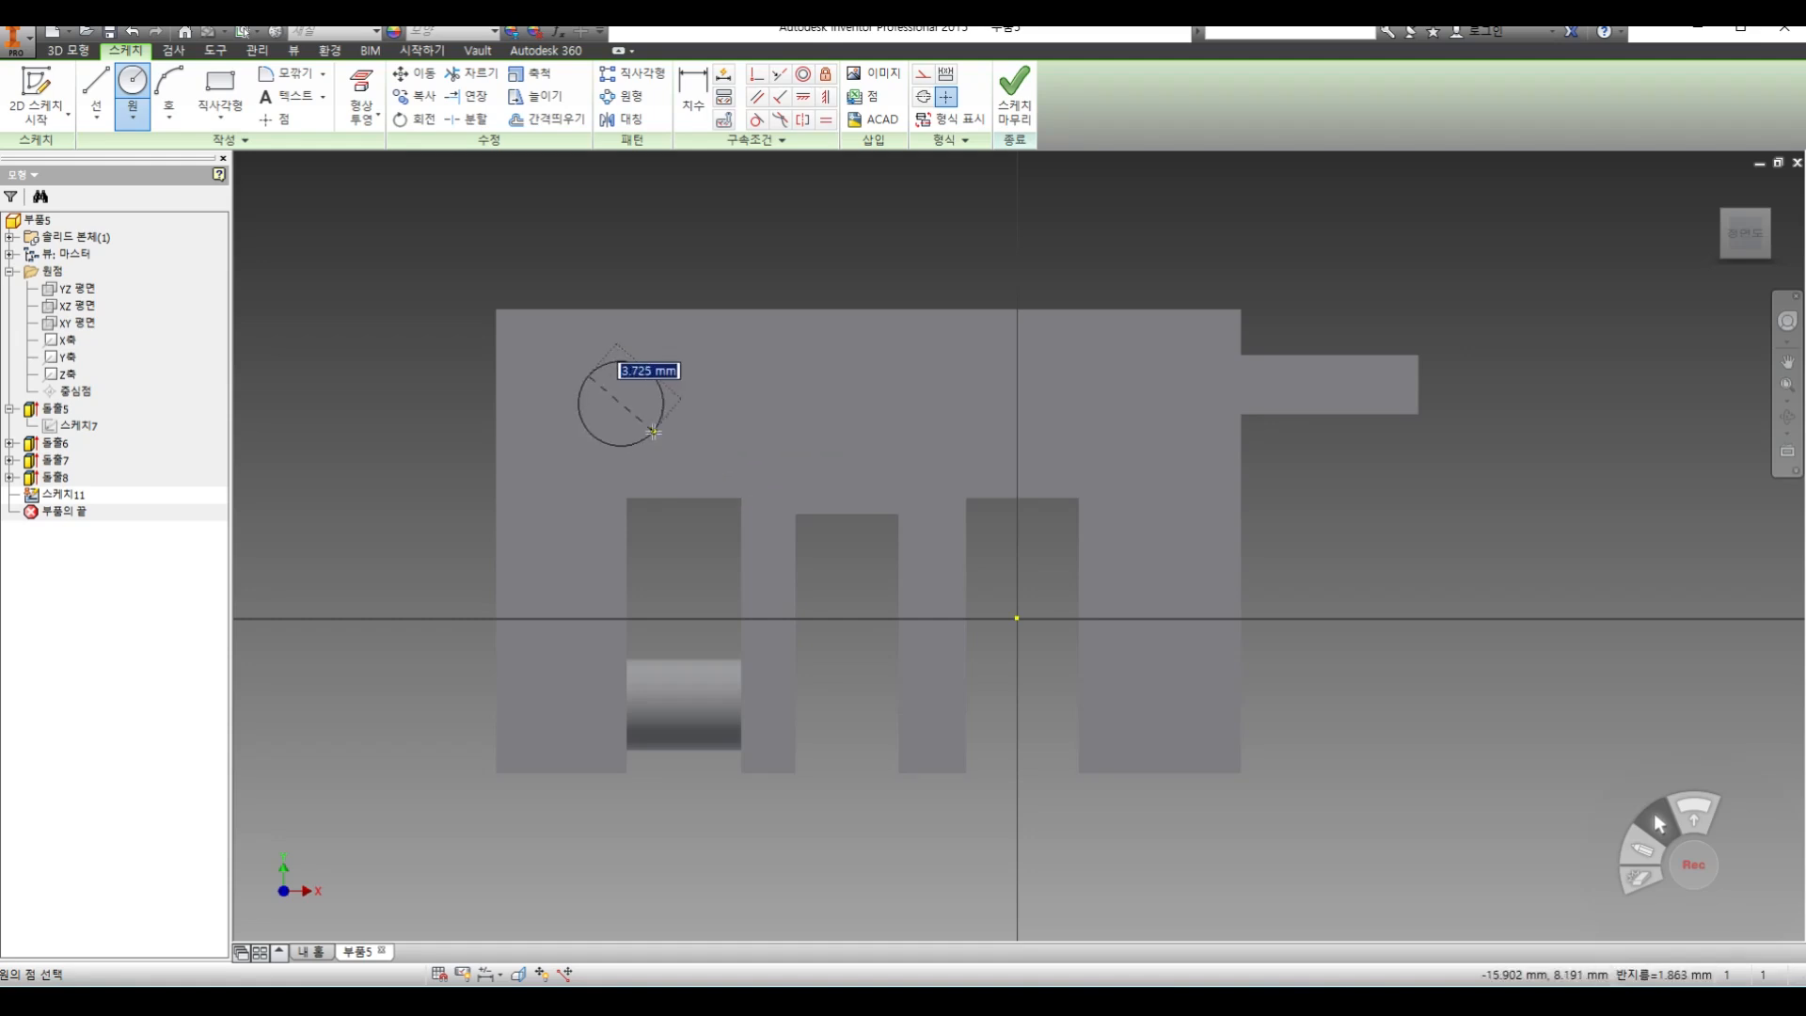
{"action": "left_click", "coordinate": [654, 433]}
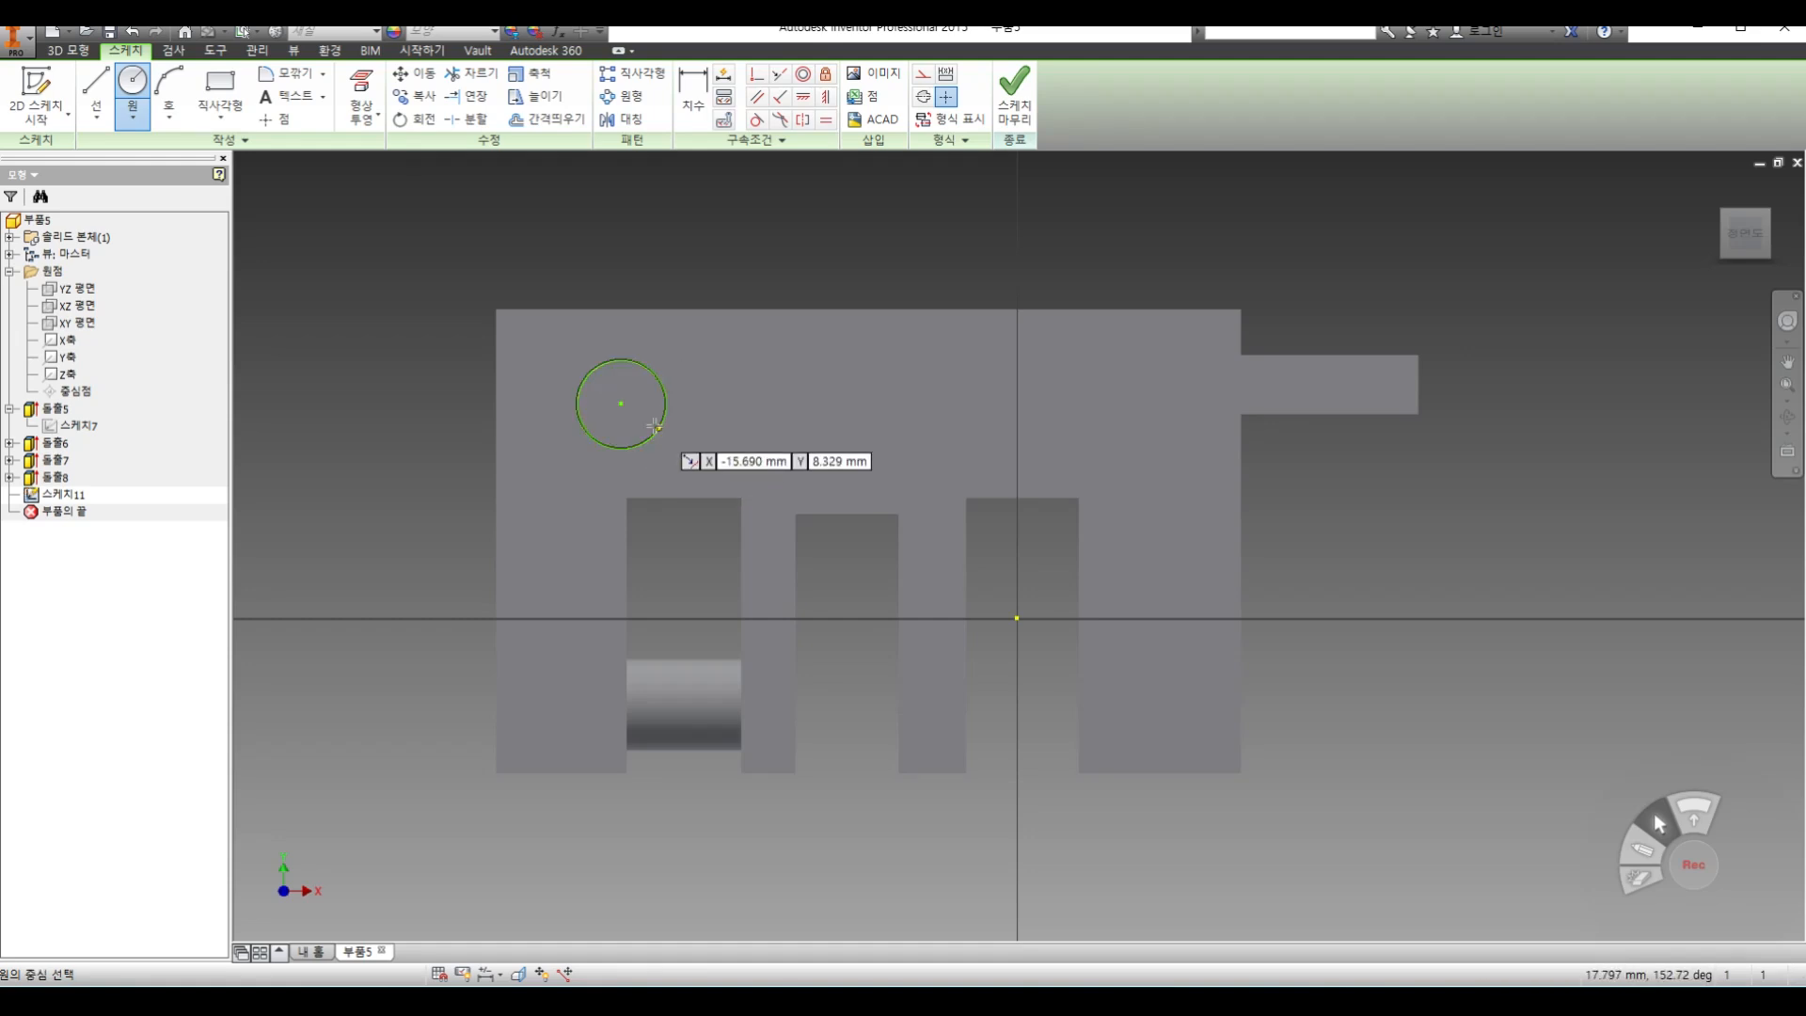
{"action": "left_click", "coordinate": [1014, 95]}
Set up a joined extrusion of the new circle 5 mm outward from the face with a taper of 10
{"action": "left_click", "coordinate": [94, 89]}
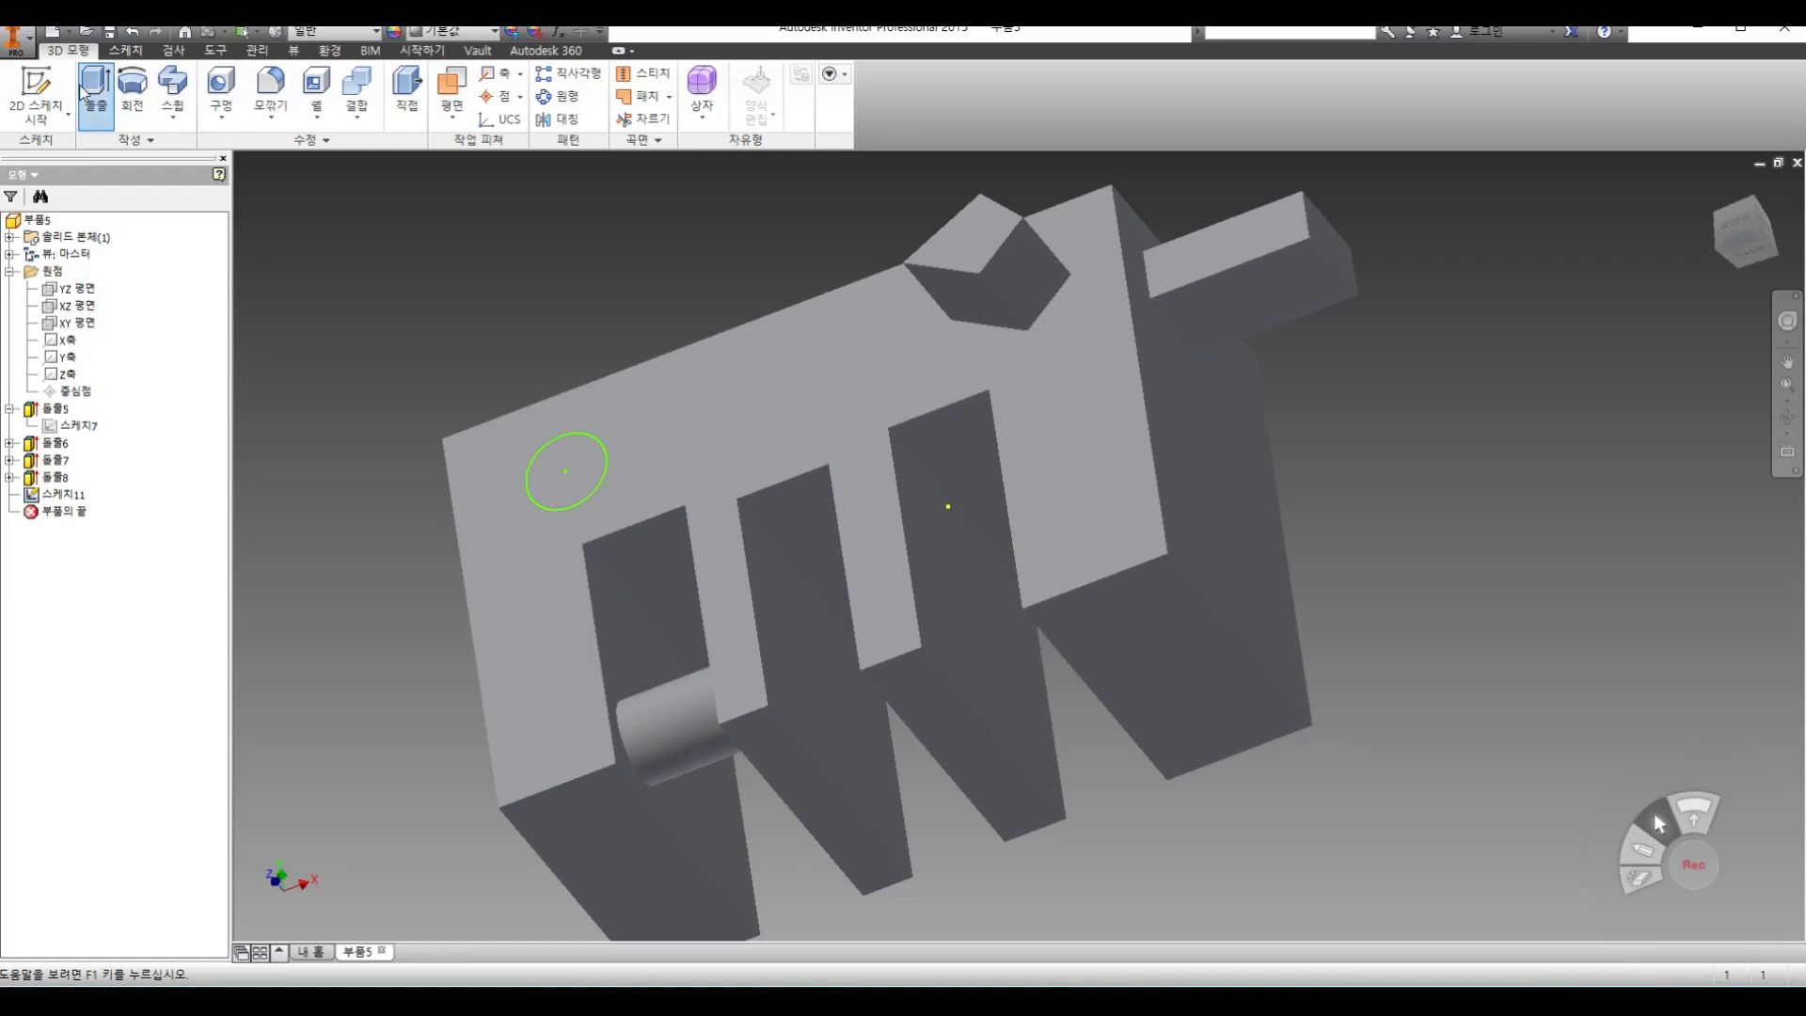
{"action": "middle_click_drag", "start_coordinate": [770, 525], "coordinate": [974, 585]}
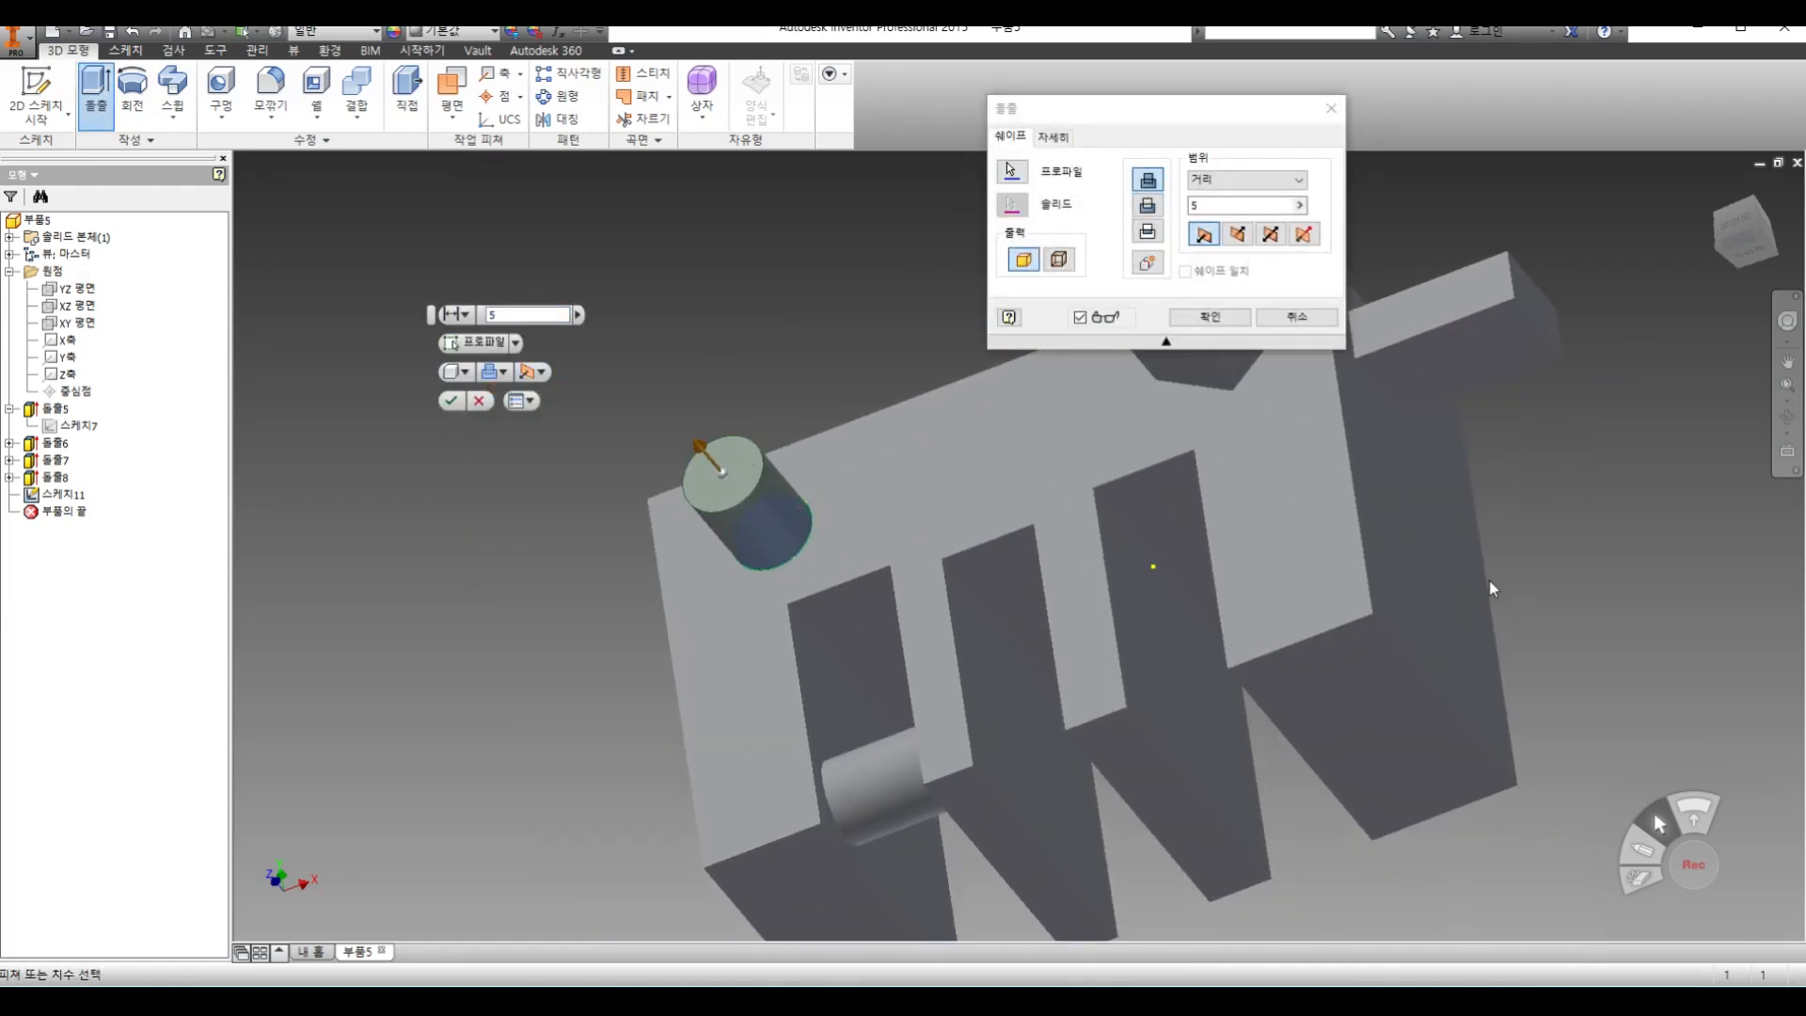
{"action": "left_click", "coordinate": [1788, 417]}
{"action": "left_click_drag", "start_coordinate": [847, 561], "coordinate": [820, 527]}
{"action": "right_click", "coordinate": [843, 375]}
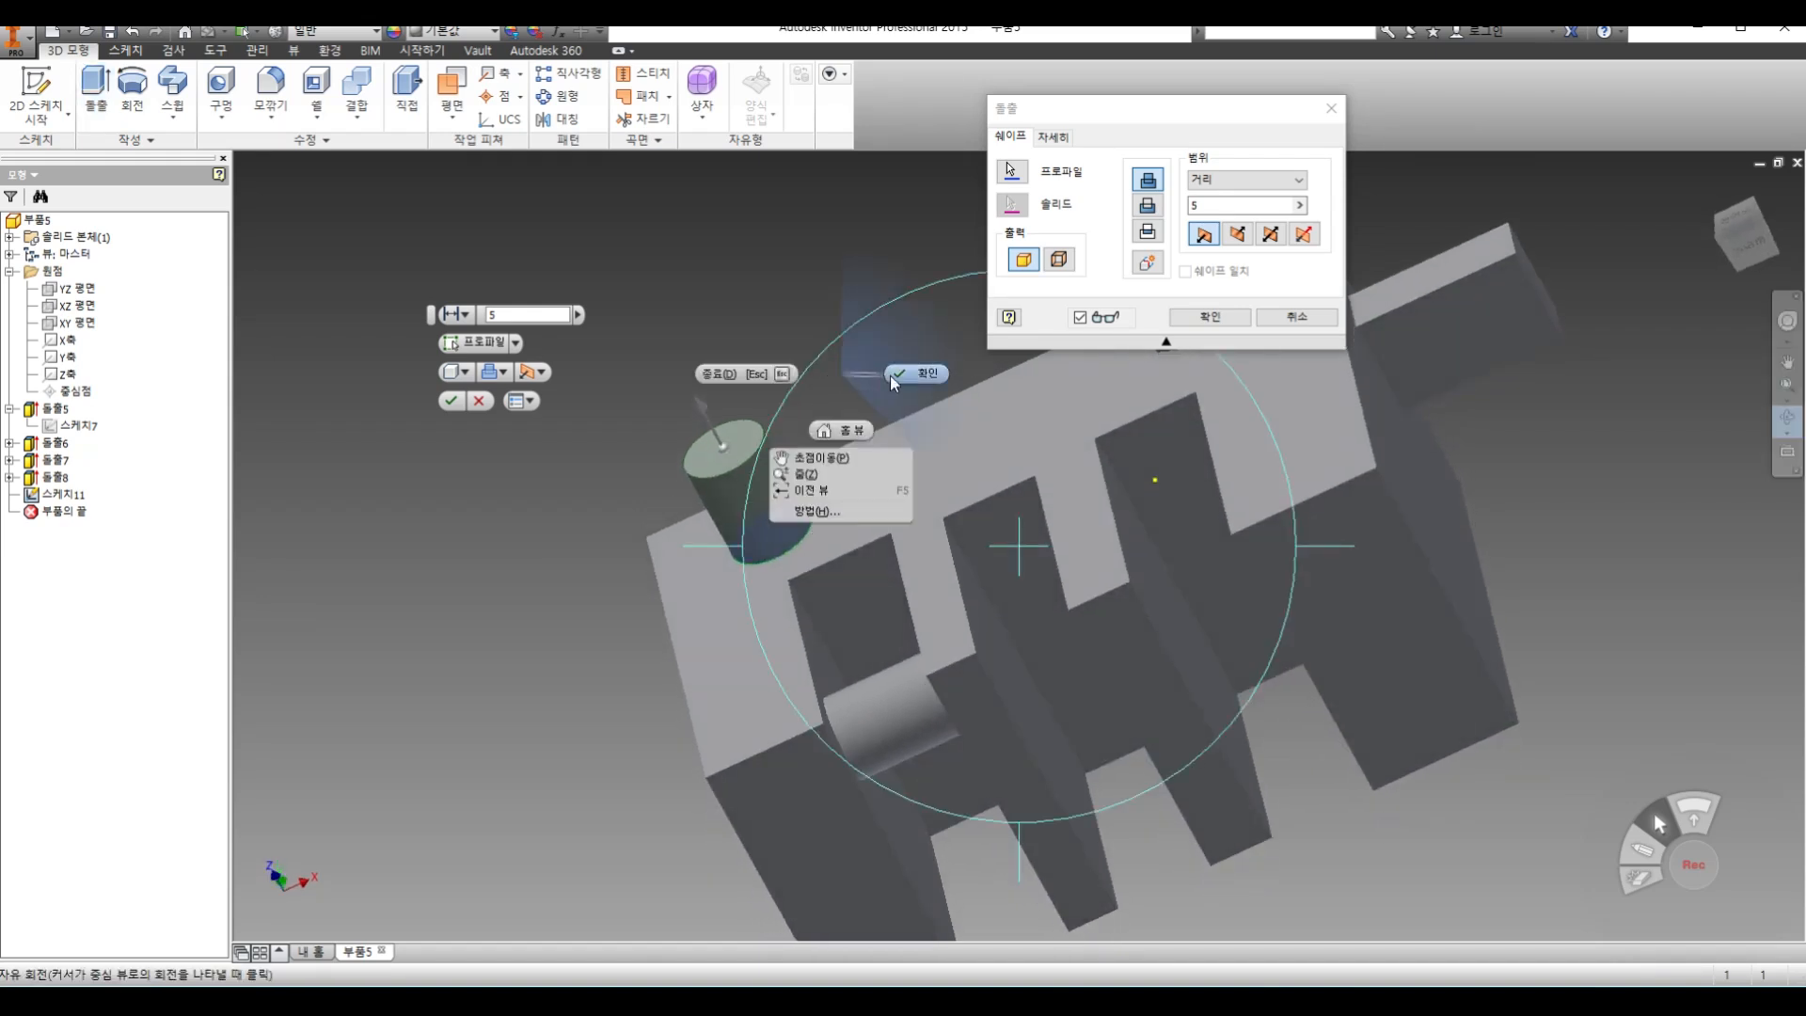
{"action": "left_click", "coordinate": [903, 376]}
{"action": "left_click", "coordinate": [1065, 144]}
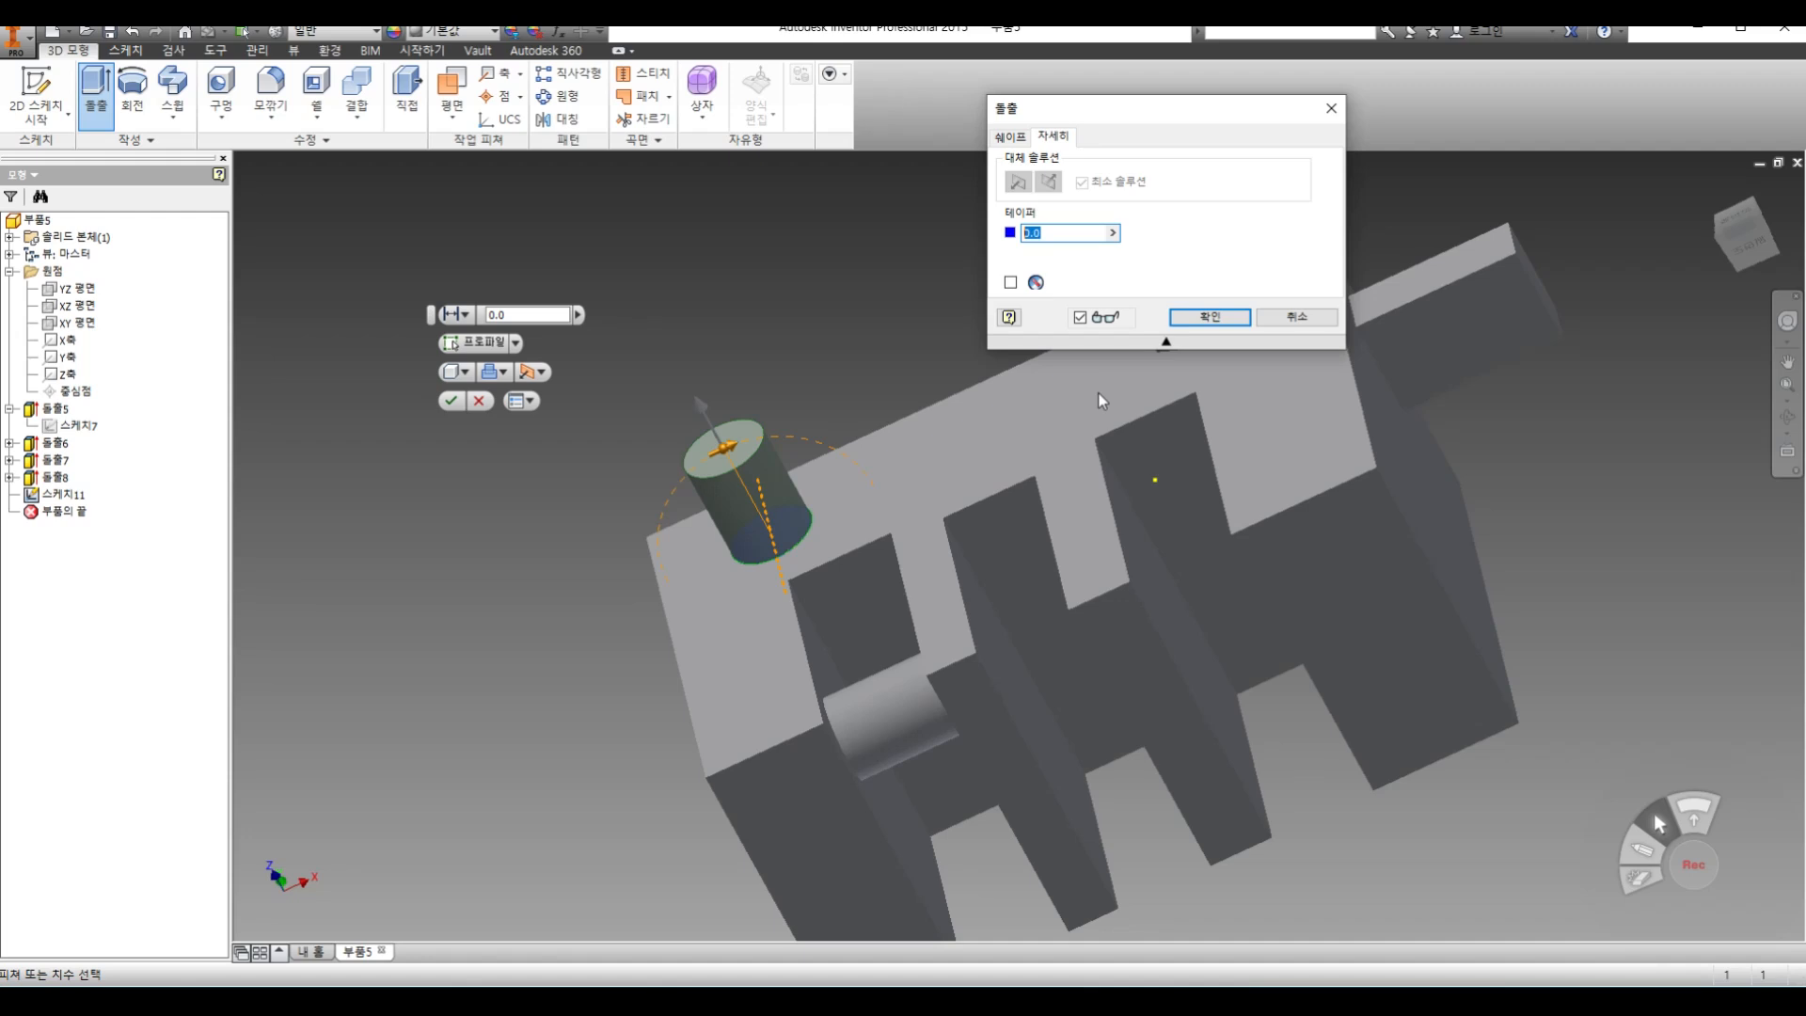
{"action": "type", "text": "10"}
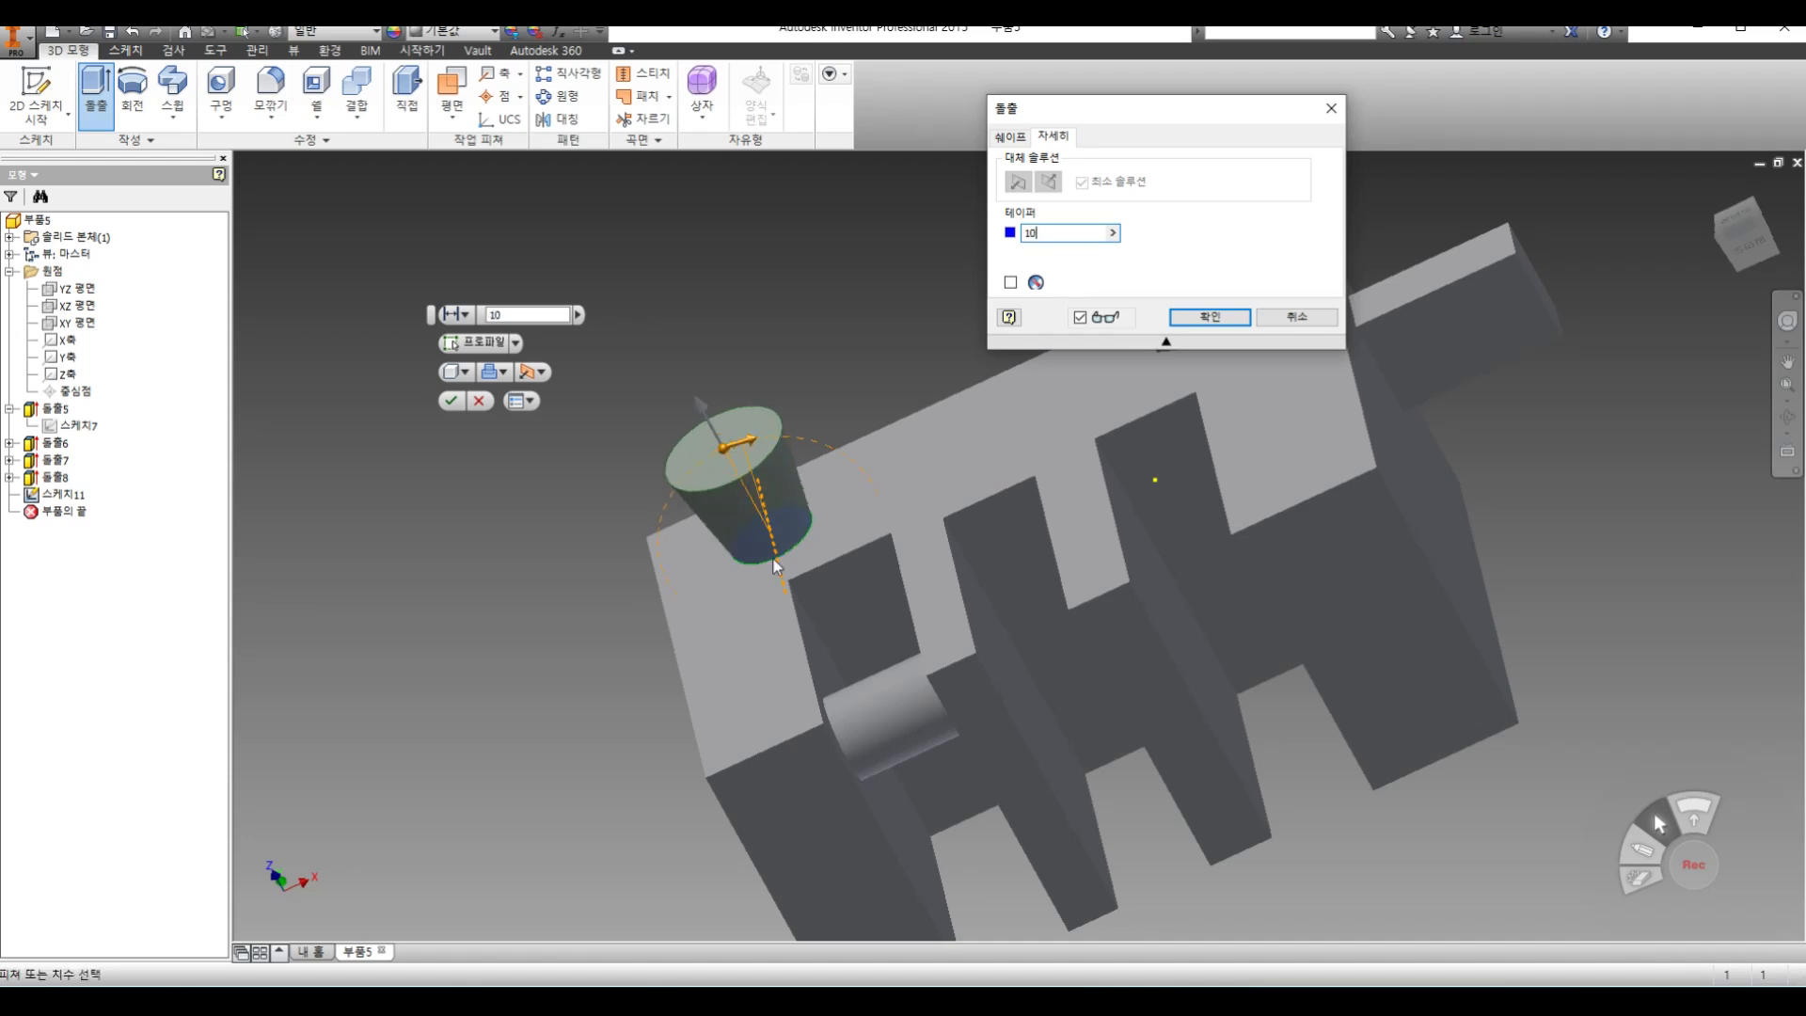
{"action": "scroll", "coordinate": [742, 470], "scroll_direction": "down", "scroll_amount": 7}
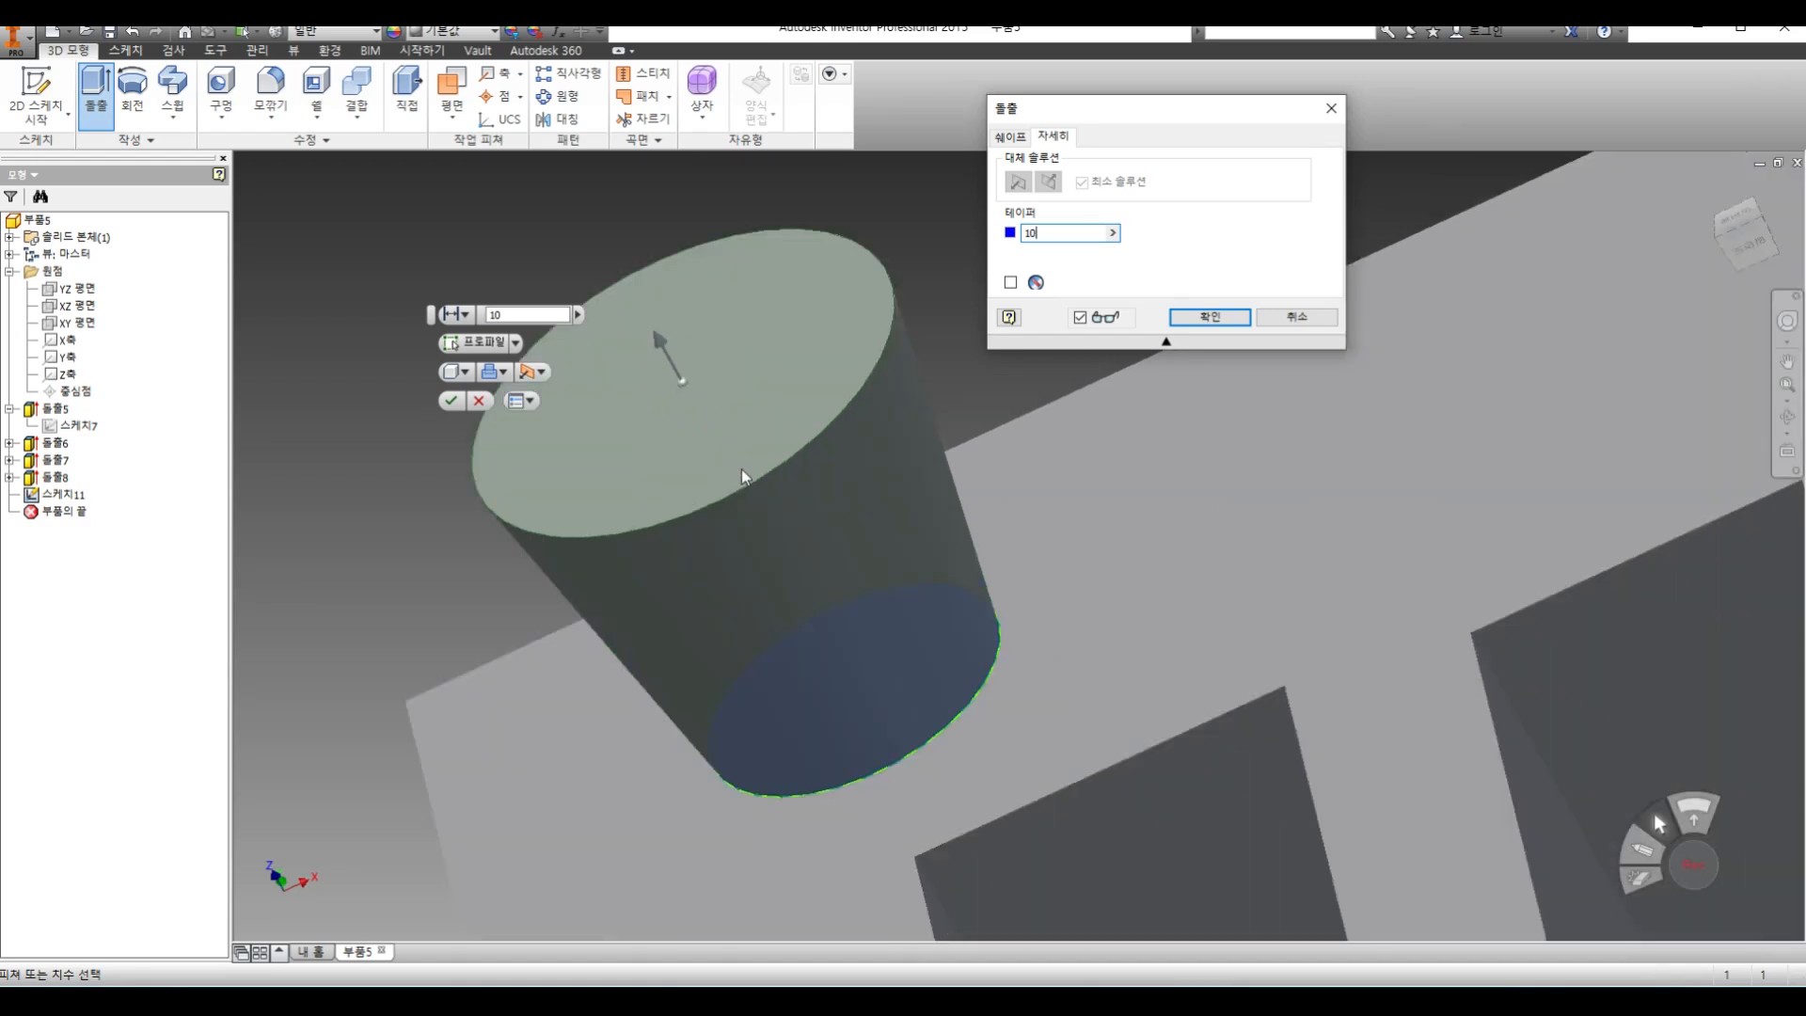
{"action": "scroll", "coordinate": [742, 468], "scroll_direction": "up", "scroll_amount": 6}
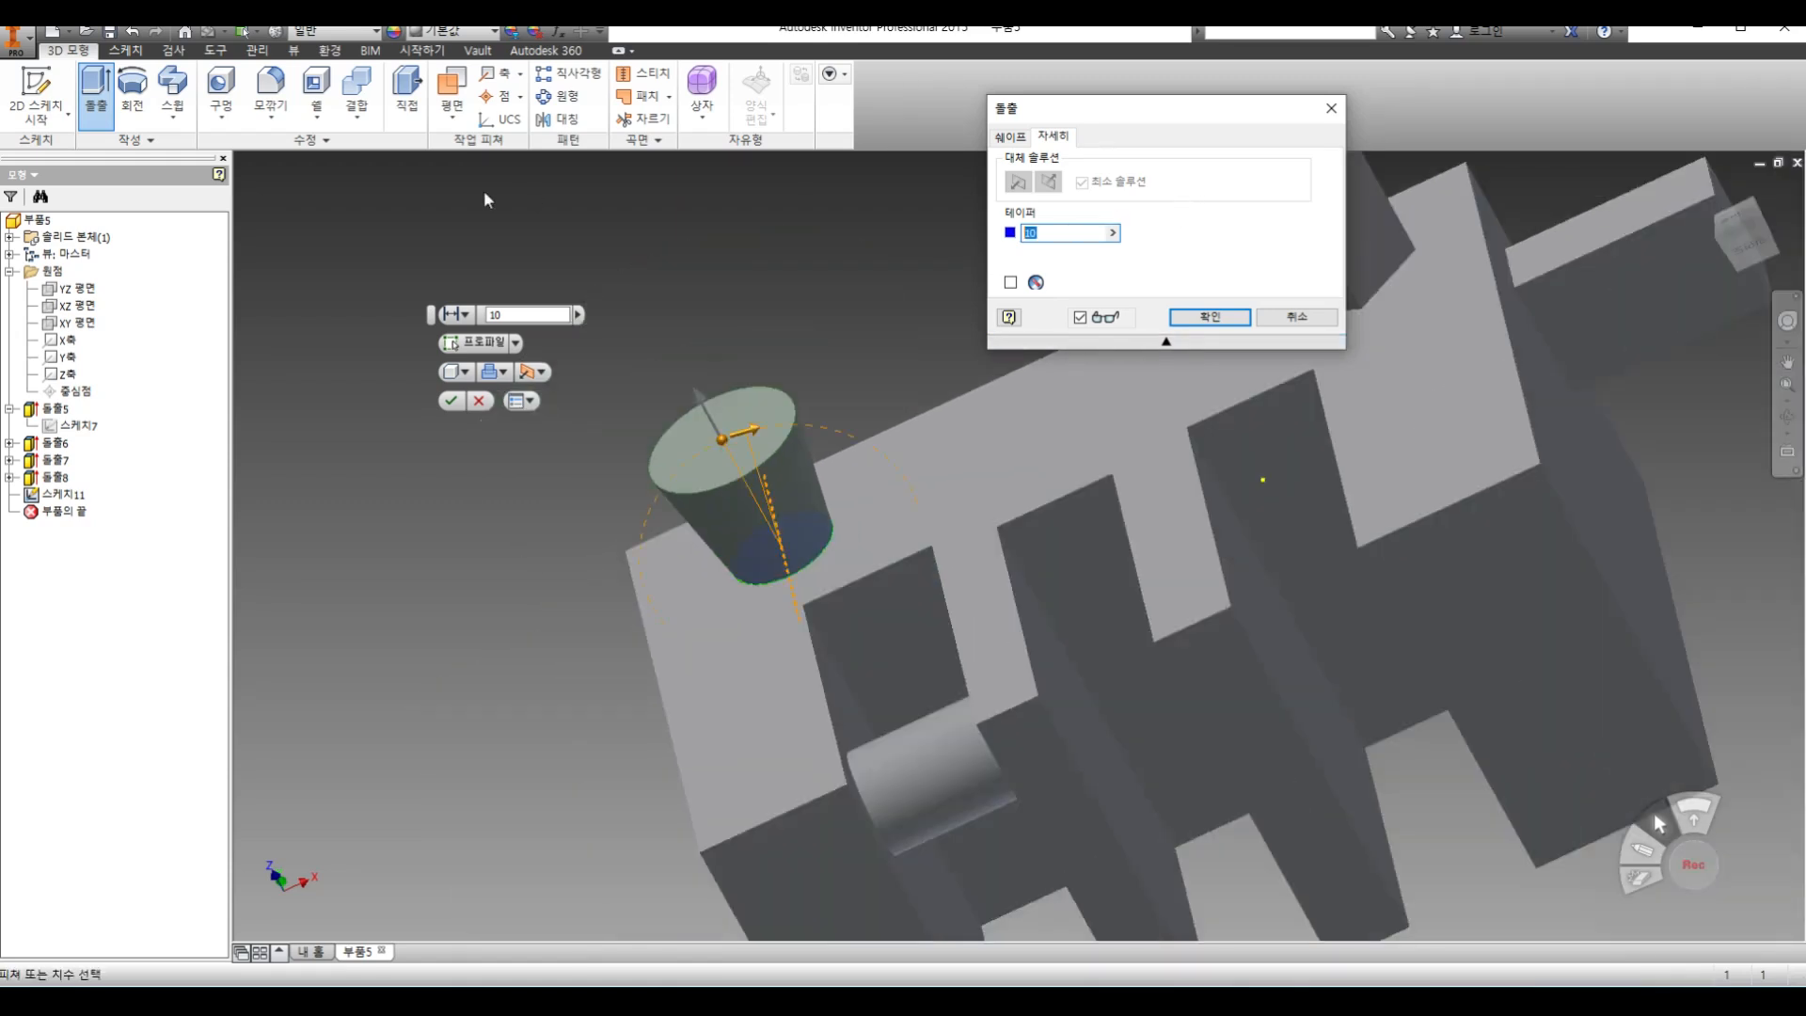
Set the taper to -10 so the boss narrows outward, and complete the extrusion
{"action": "type", "text": "-10"}
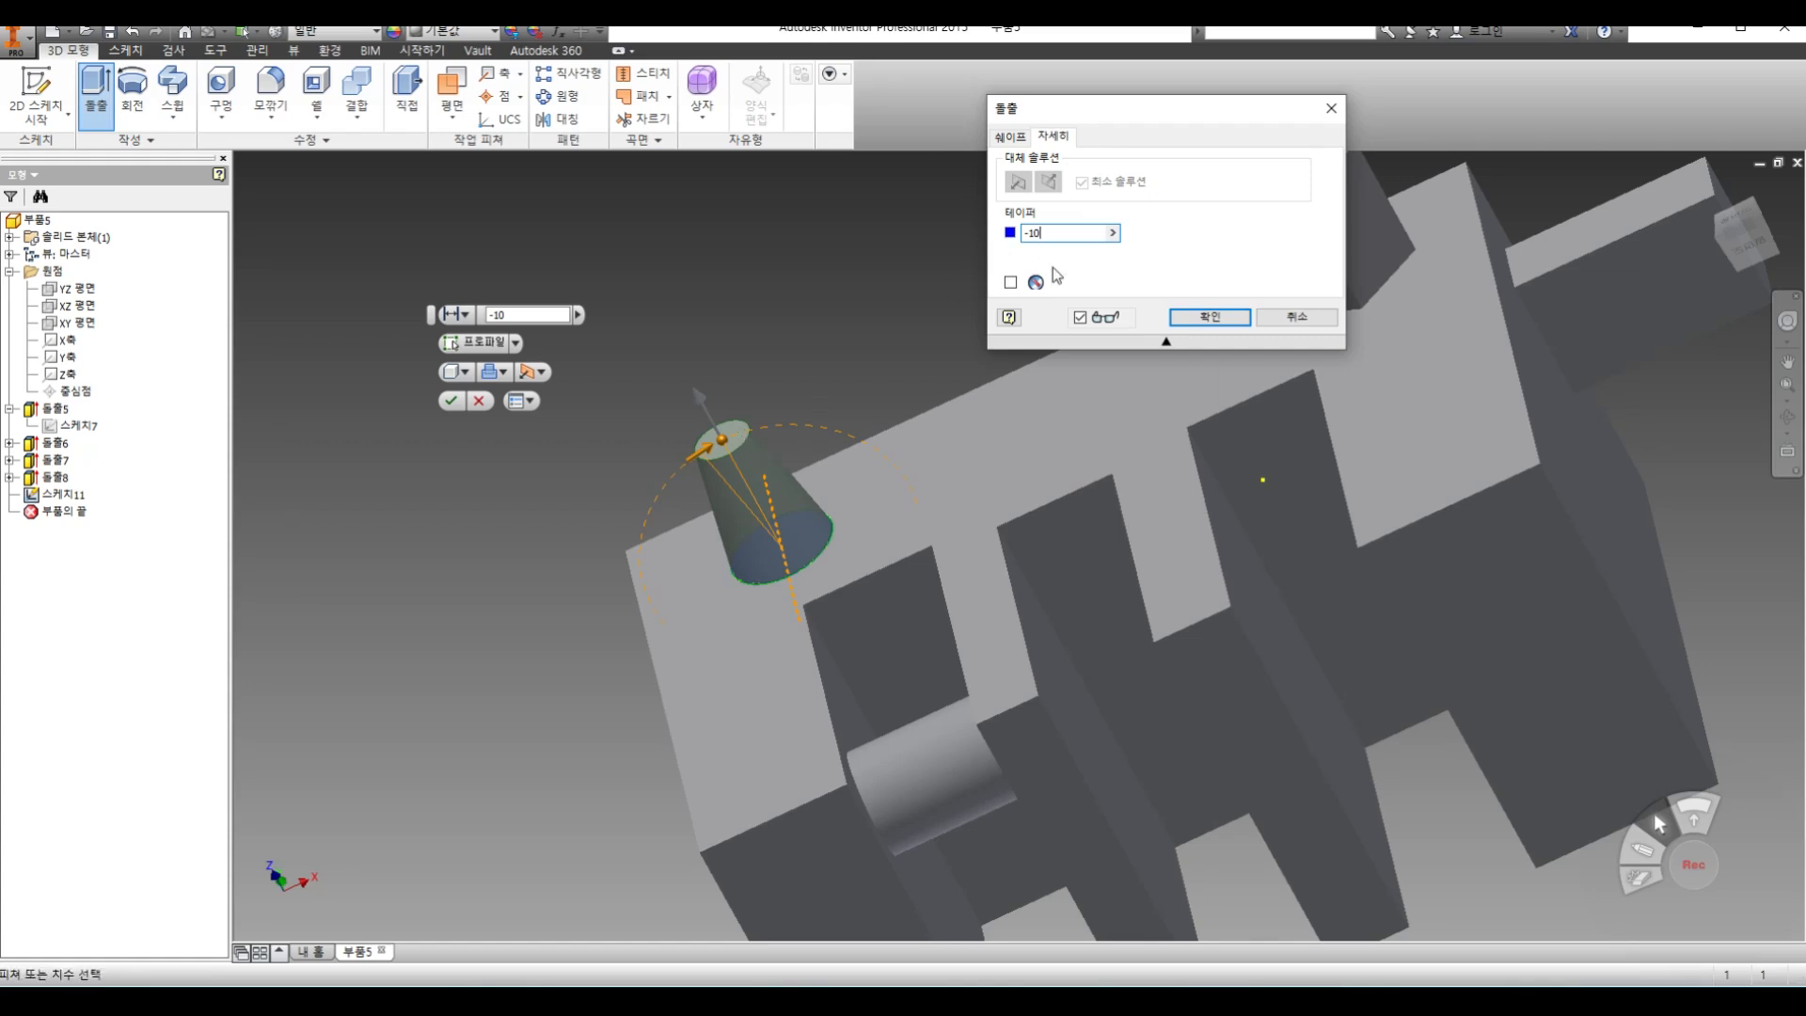
{"action": "left_click", "coordinate": [1220, 318]}
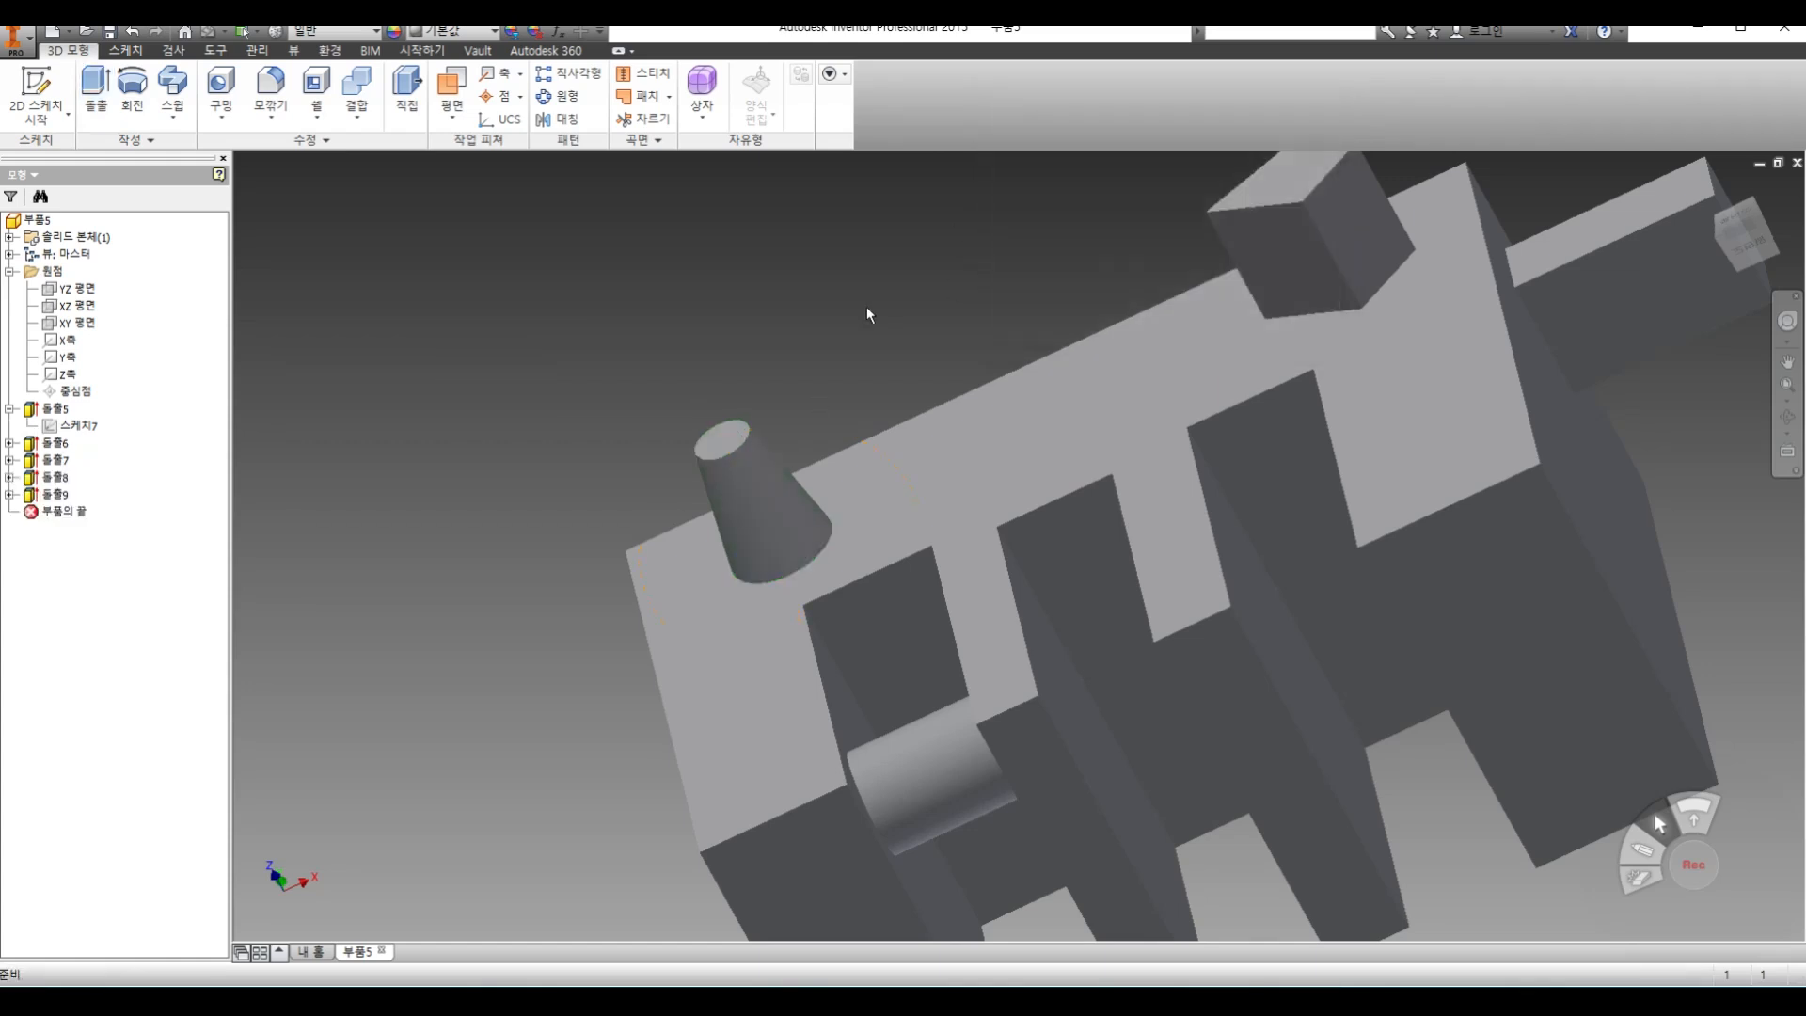
{"action": "scroll", "coordinate": [853, 465], "scroll_direction": "down", "scroll_amount": 5}
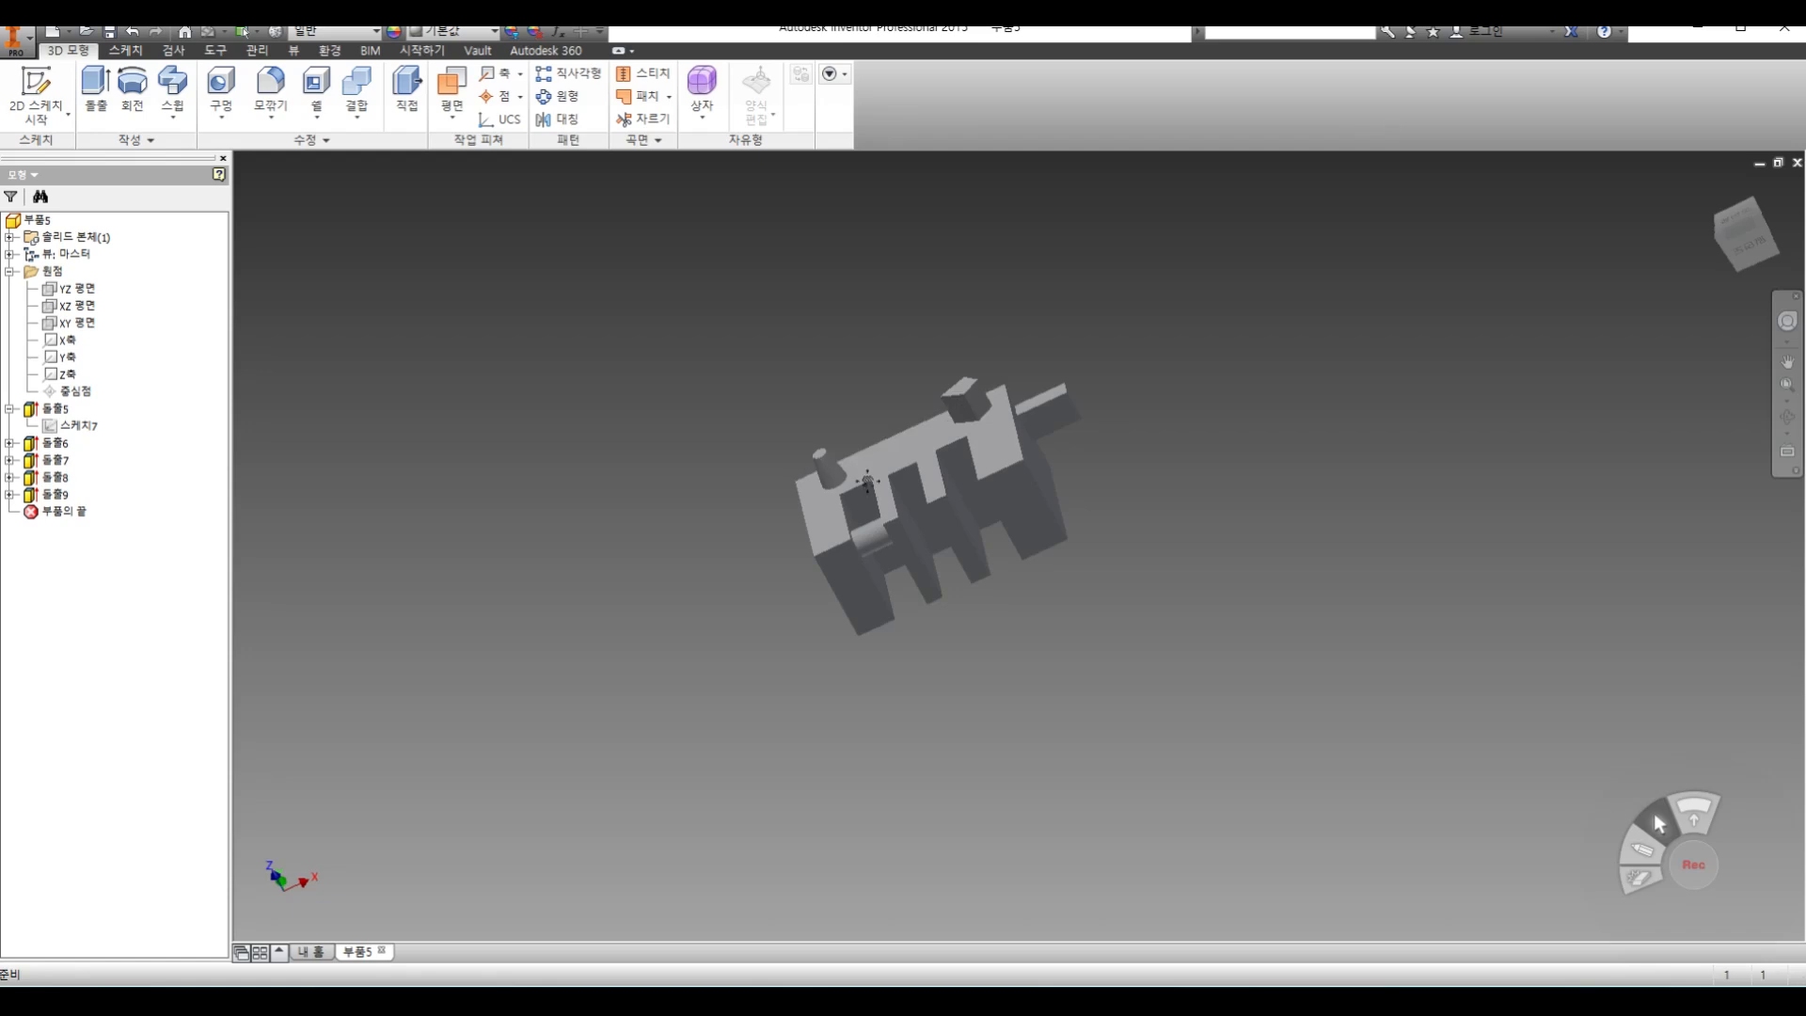
{"action": "scroll", "coordinate": [835, 486], "scroll_direction": "up", "scroll_amount": 3}
{"action": "middle_click_drag", "start_coordinate": [836, 487], "coordinate": [708, 492]}
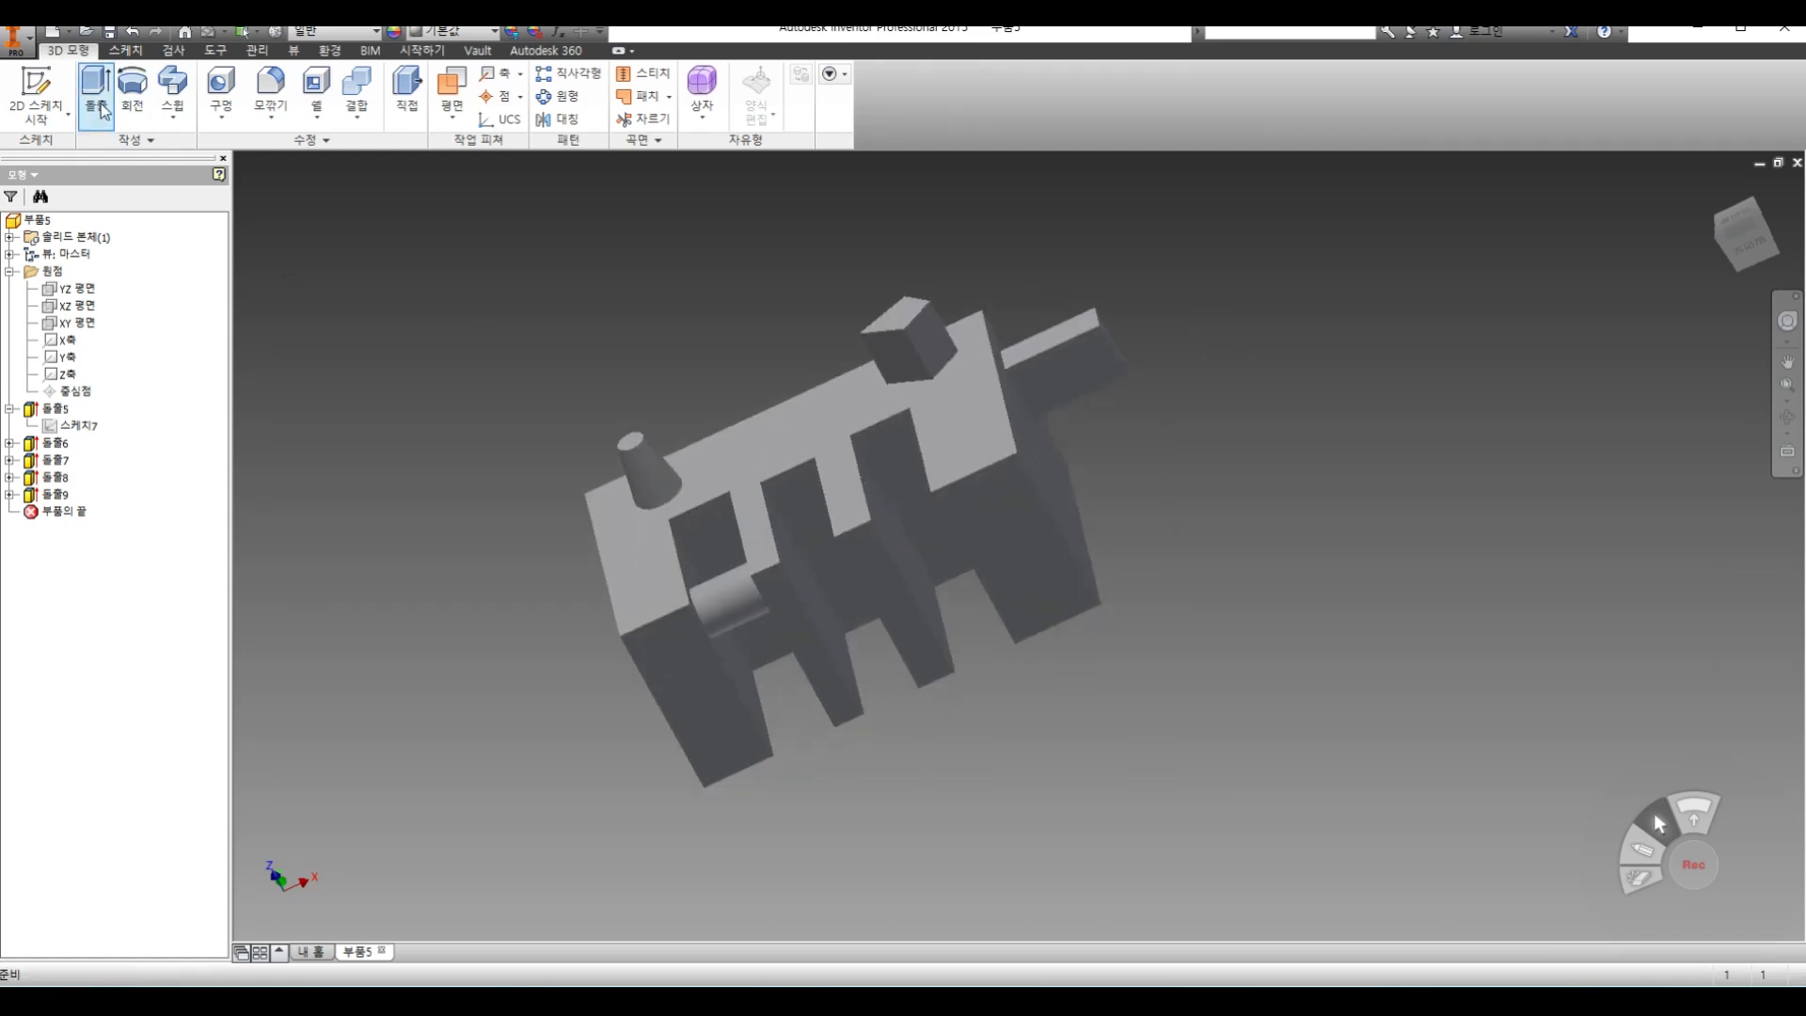
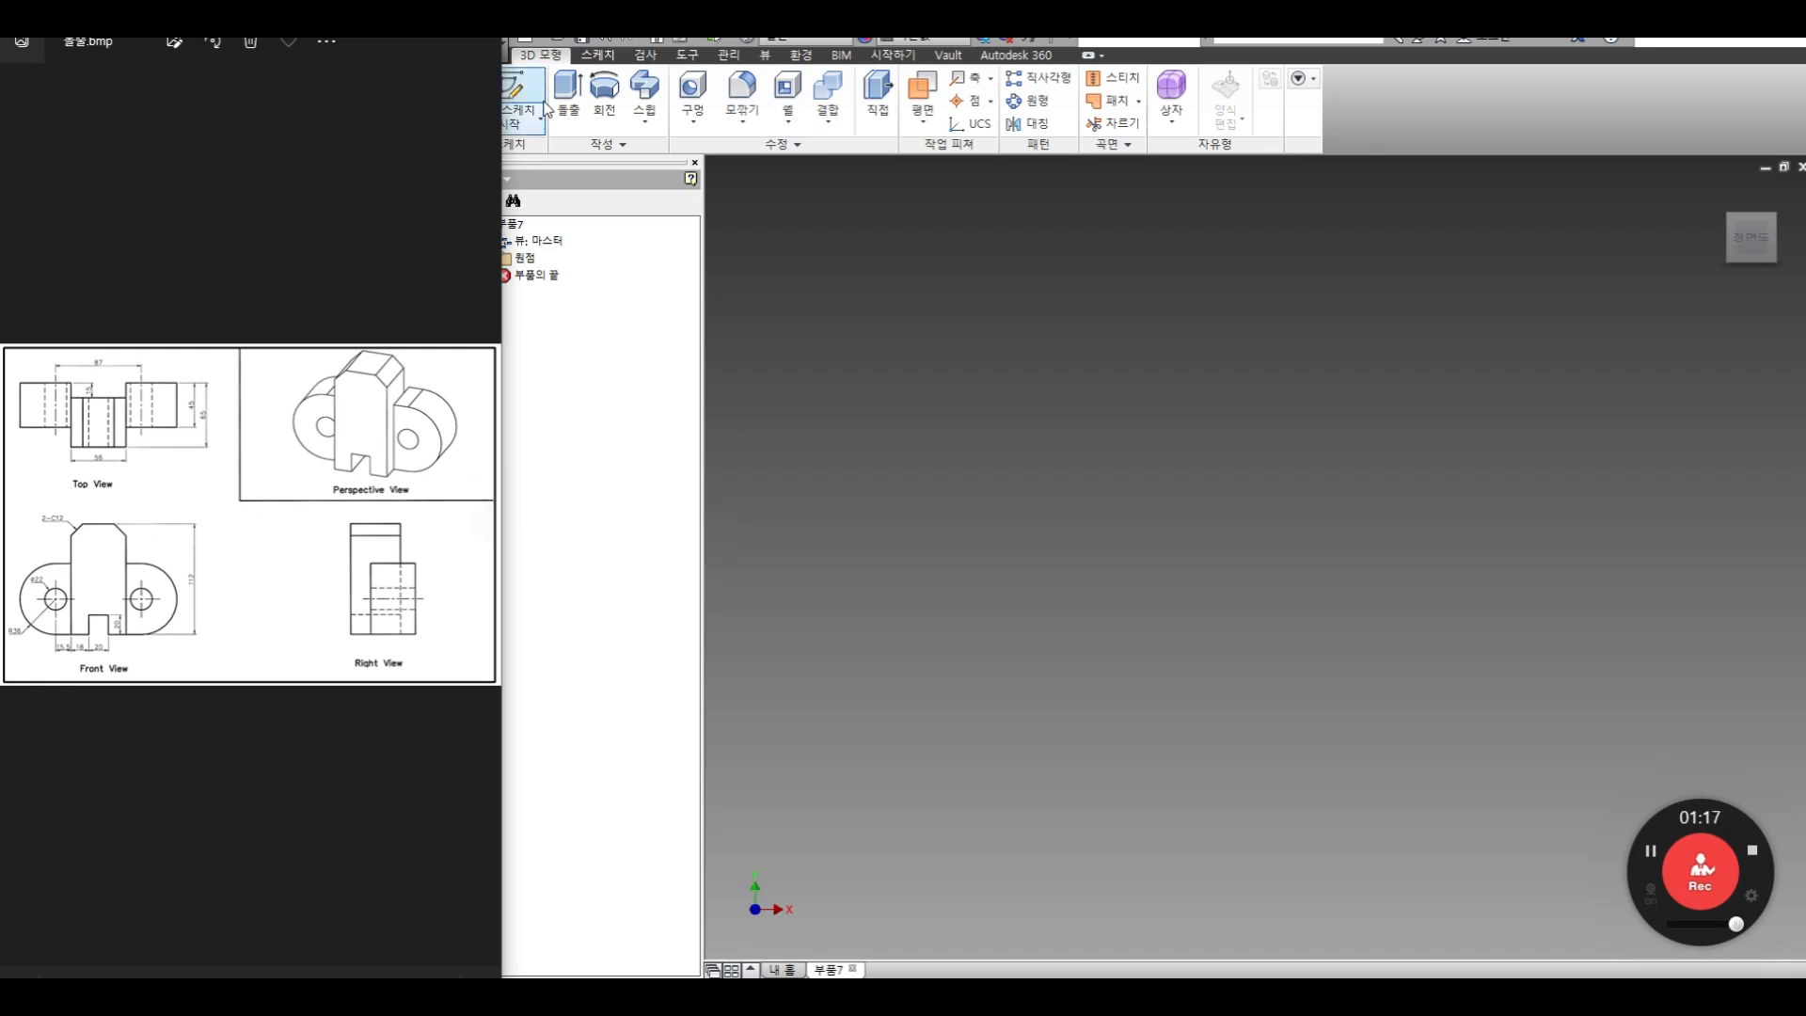
Start a new 2D sketch on the origin plane facing the view
{"action": "left_click", "coordinate": [540, 119]}
{"action": "left_click", "coordinate": [546, 167]}
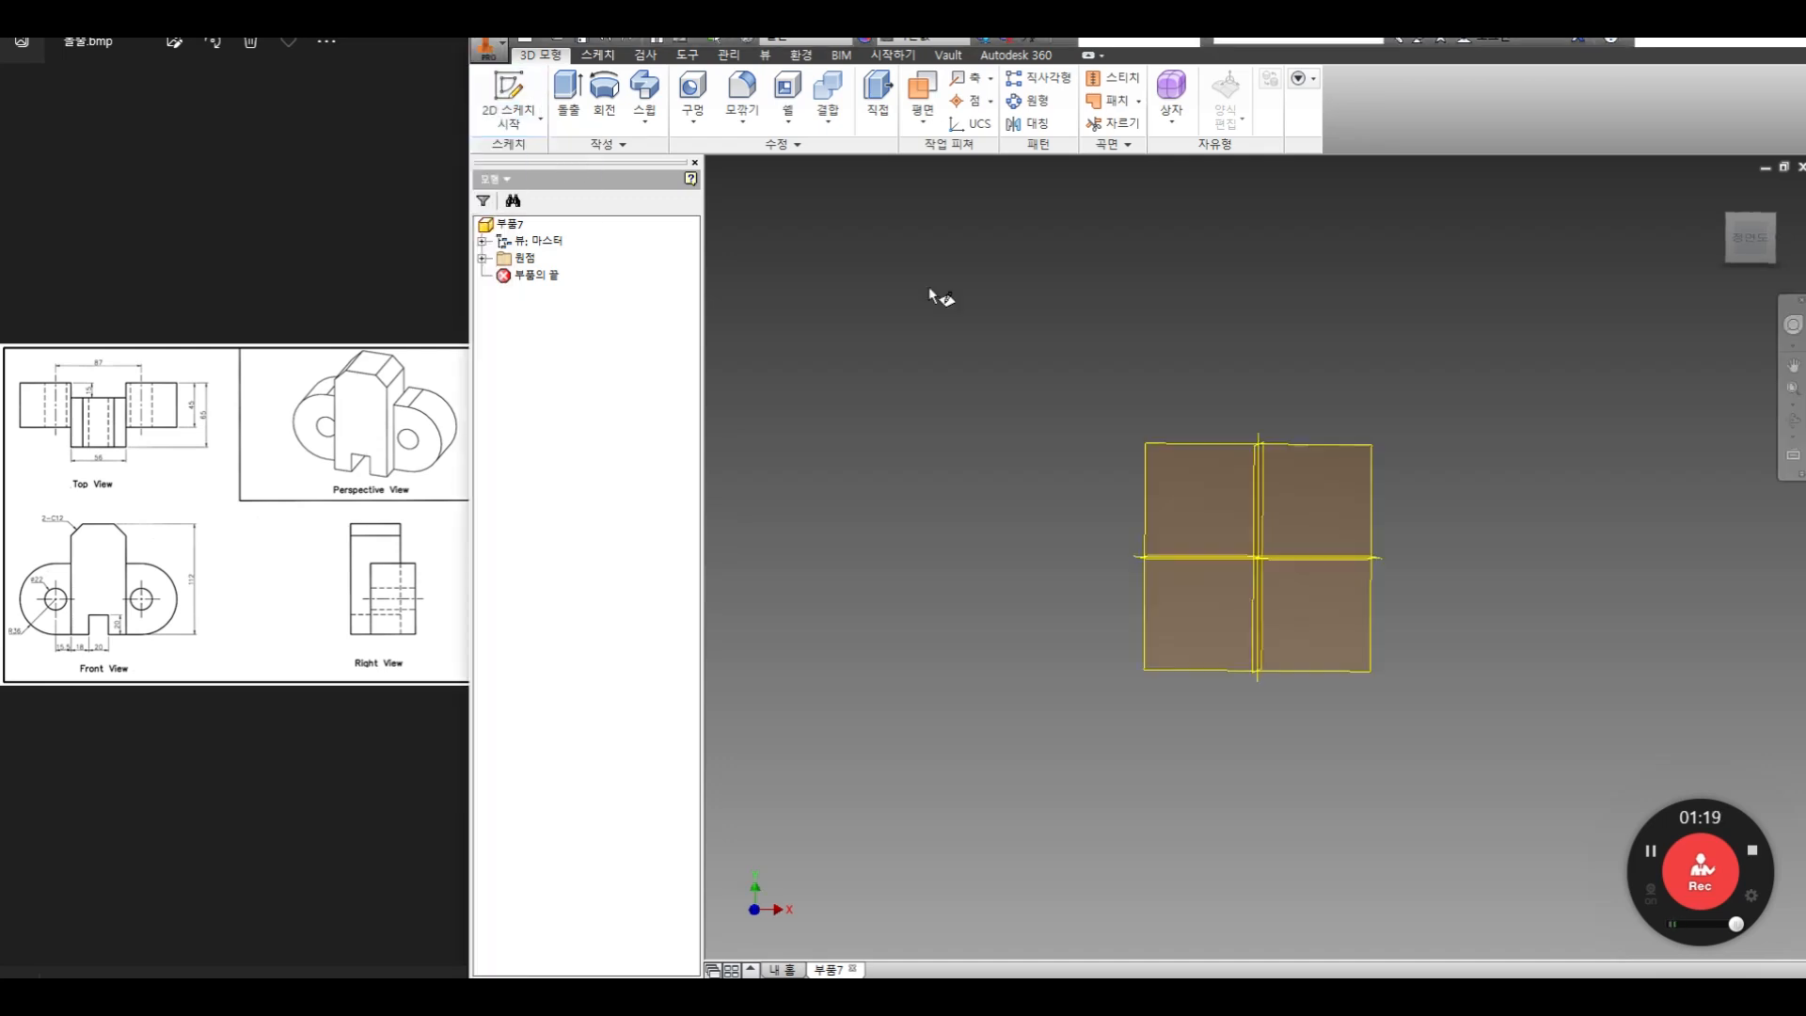
{"action": "left_click", "coordinate": [1132, 312]}
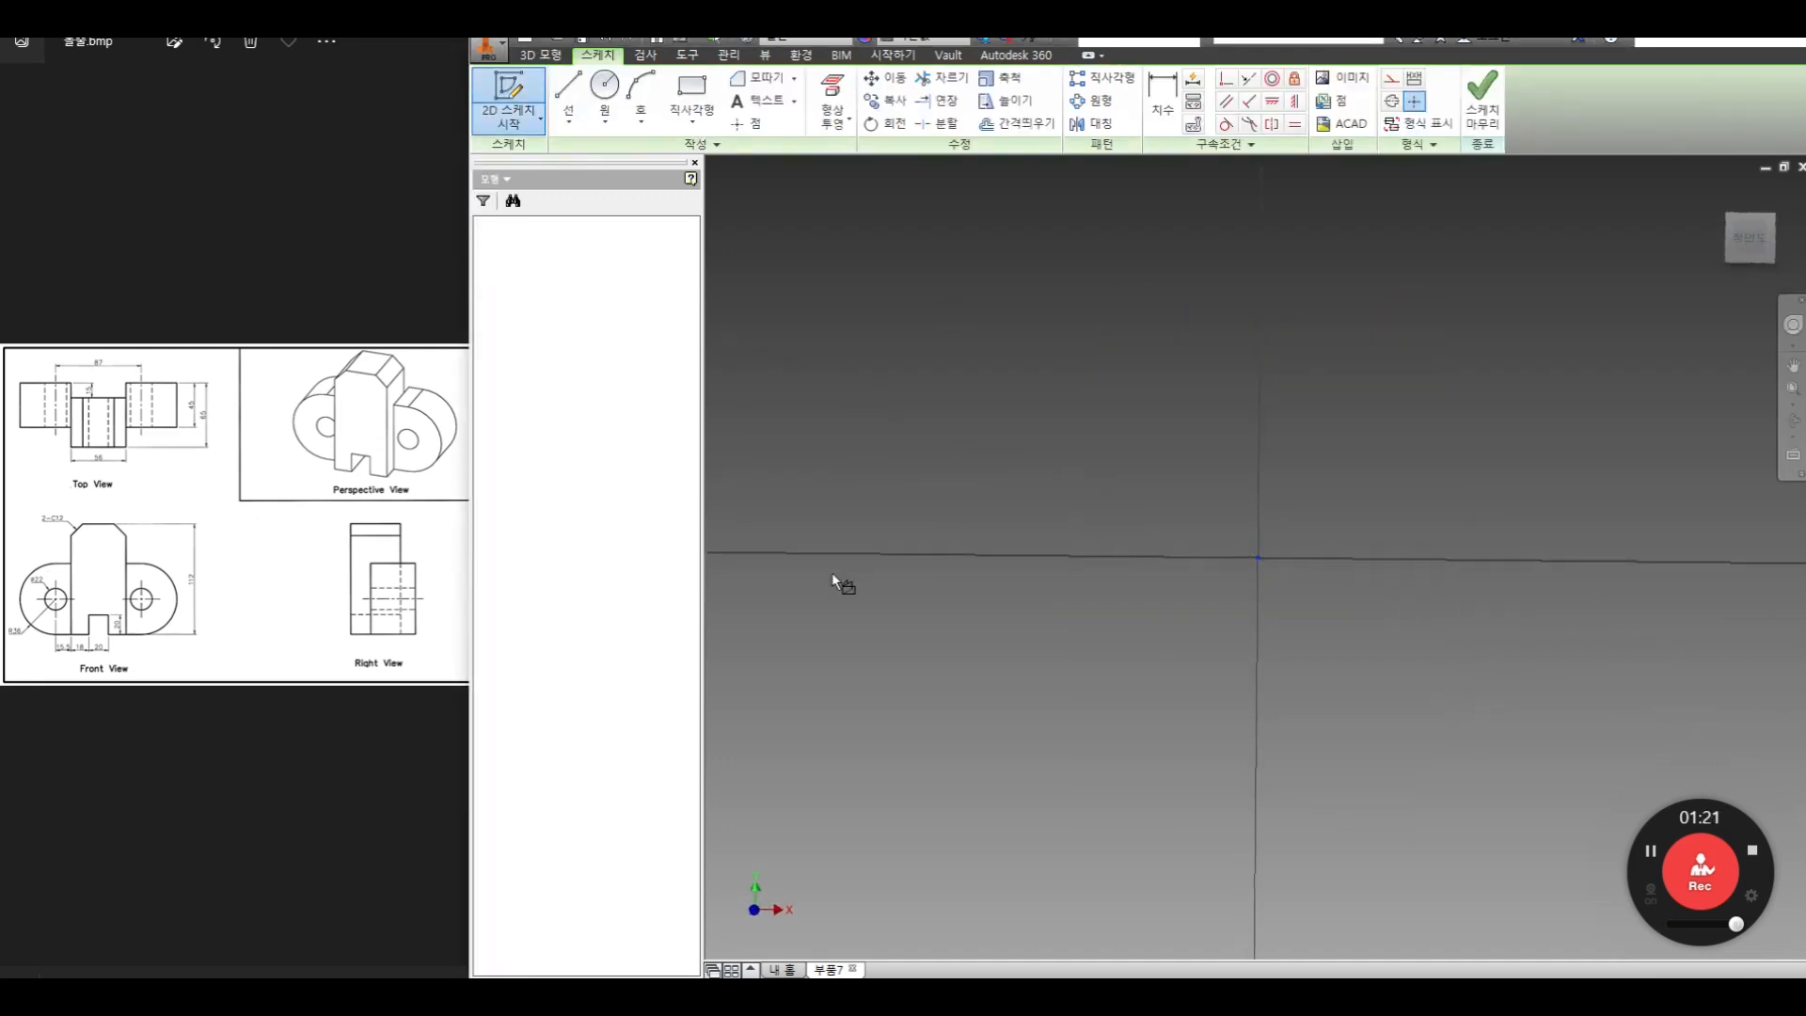
Draw an upright rectangle about 65 mm high, with the sketch origin just inside its left edge
{"action": "left_click", "coordinate": [179, 592]}
{"action": "scroll", "coordinate": [170, 590], "scroll_direction": "up", "scroll_amount": 4}
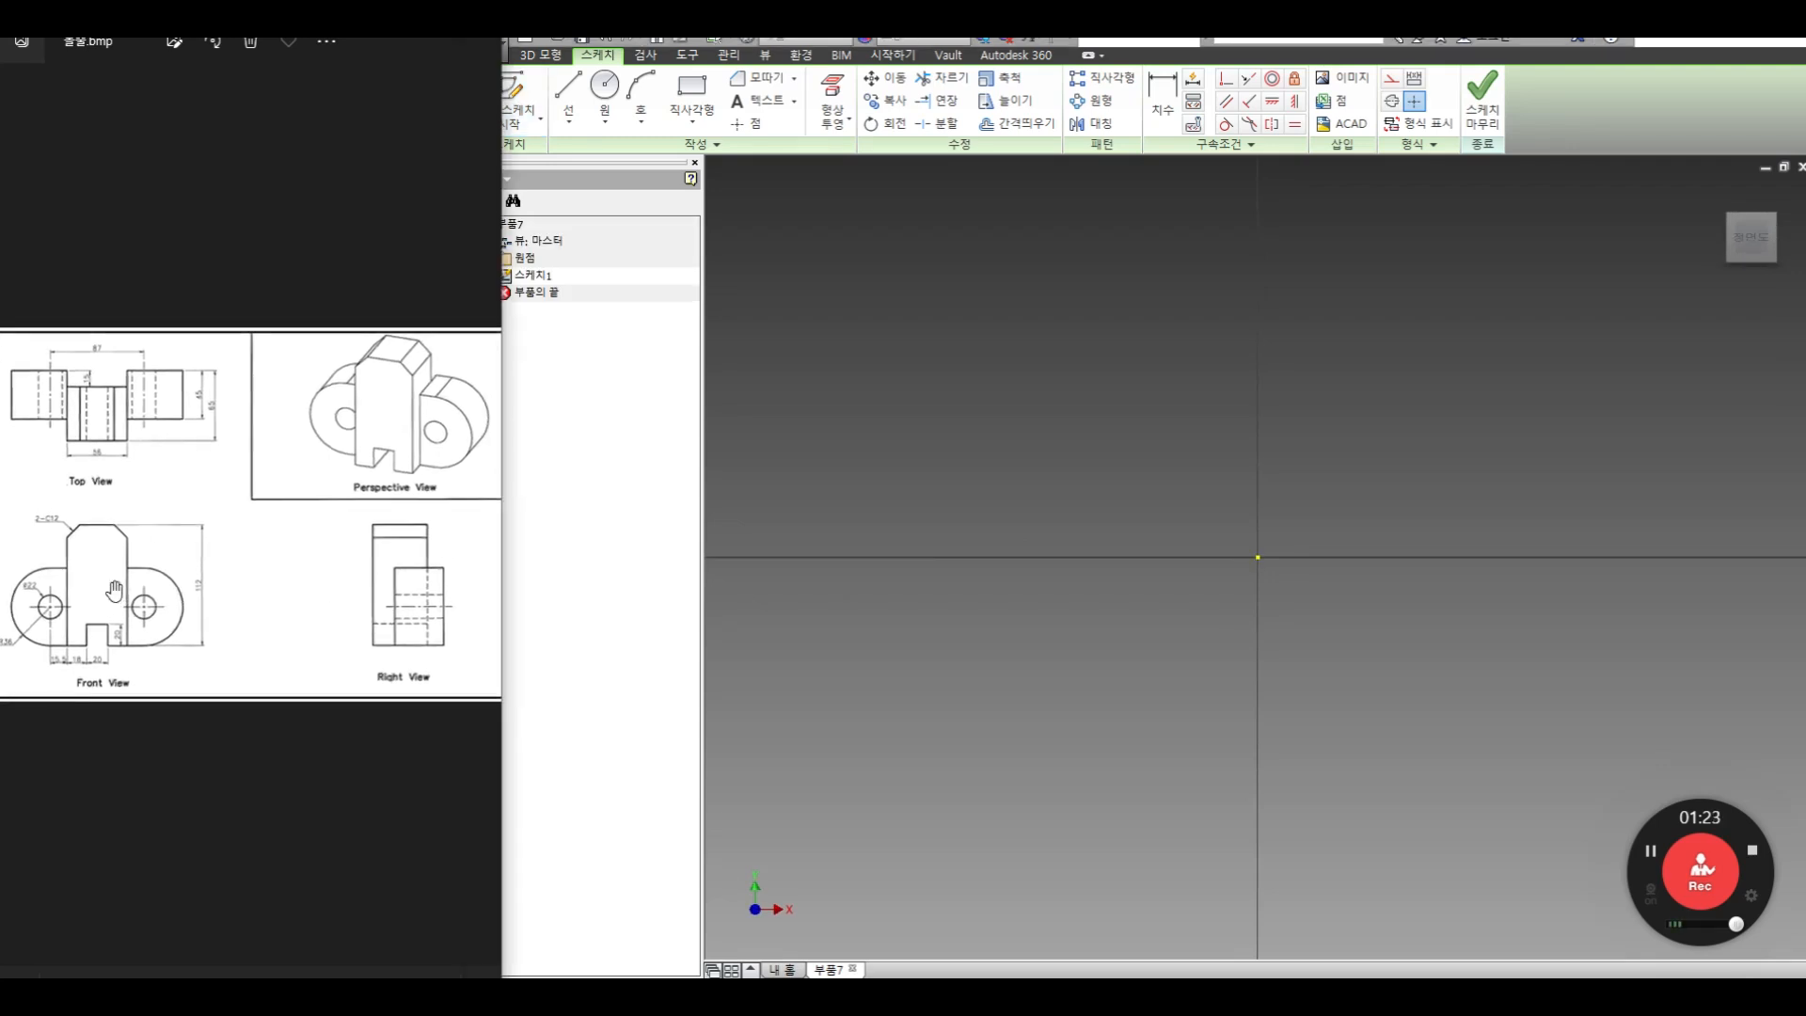
{"action": "left_click_drag", "start_coordinate": [179, 576], "coordinate": [316, 522]}
{"action": "scroll", "coordinate": [190, 628], "scroll_direction": "up", "scroll_amount": 3}
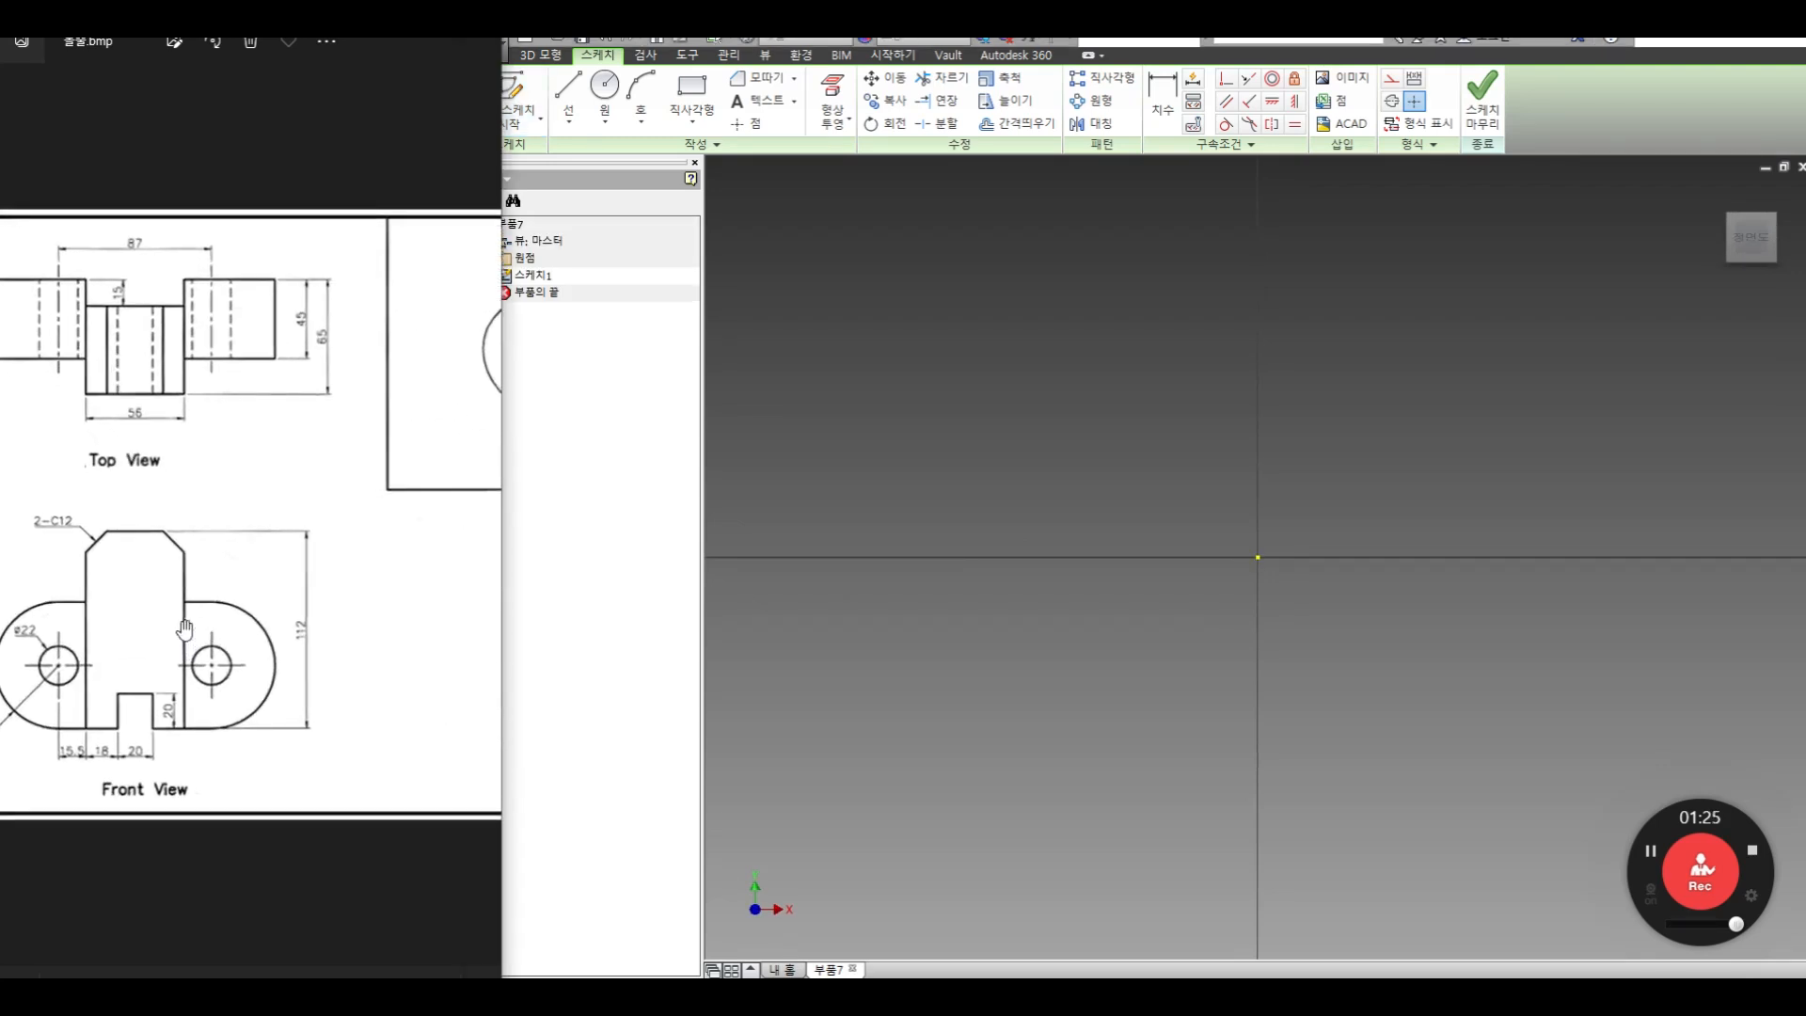
{"action": "left_click_drag", "start_coordinate": [190, 627], "coordinate": [382, 541]}
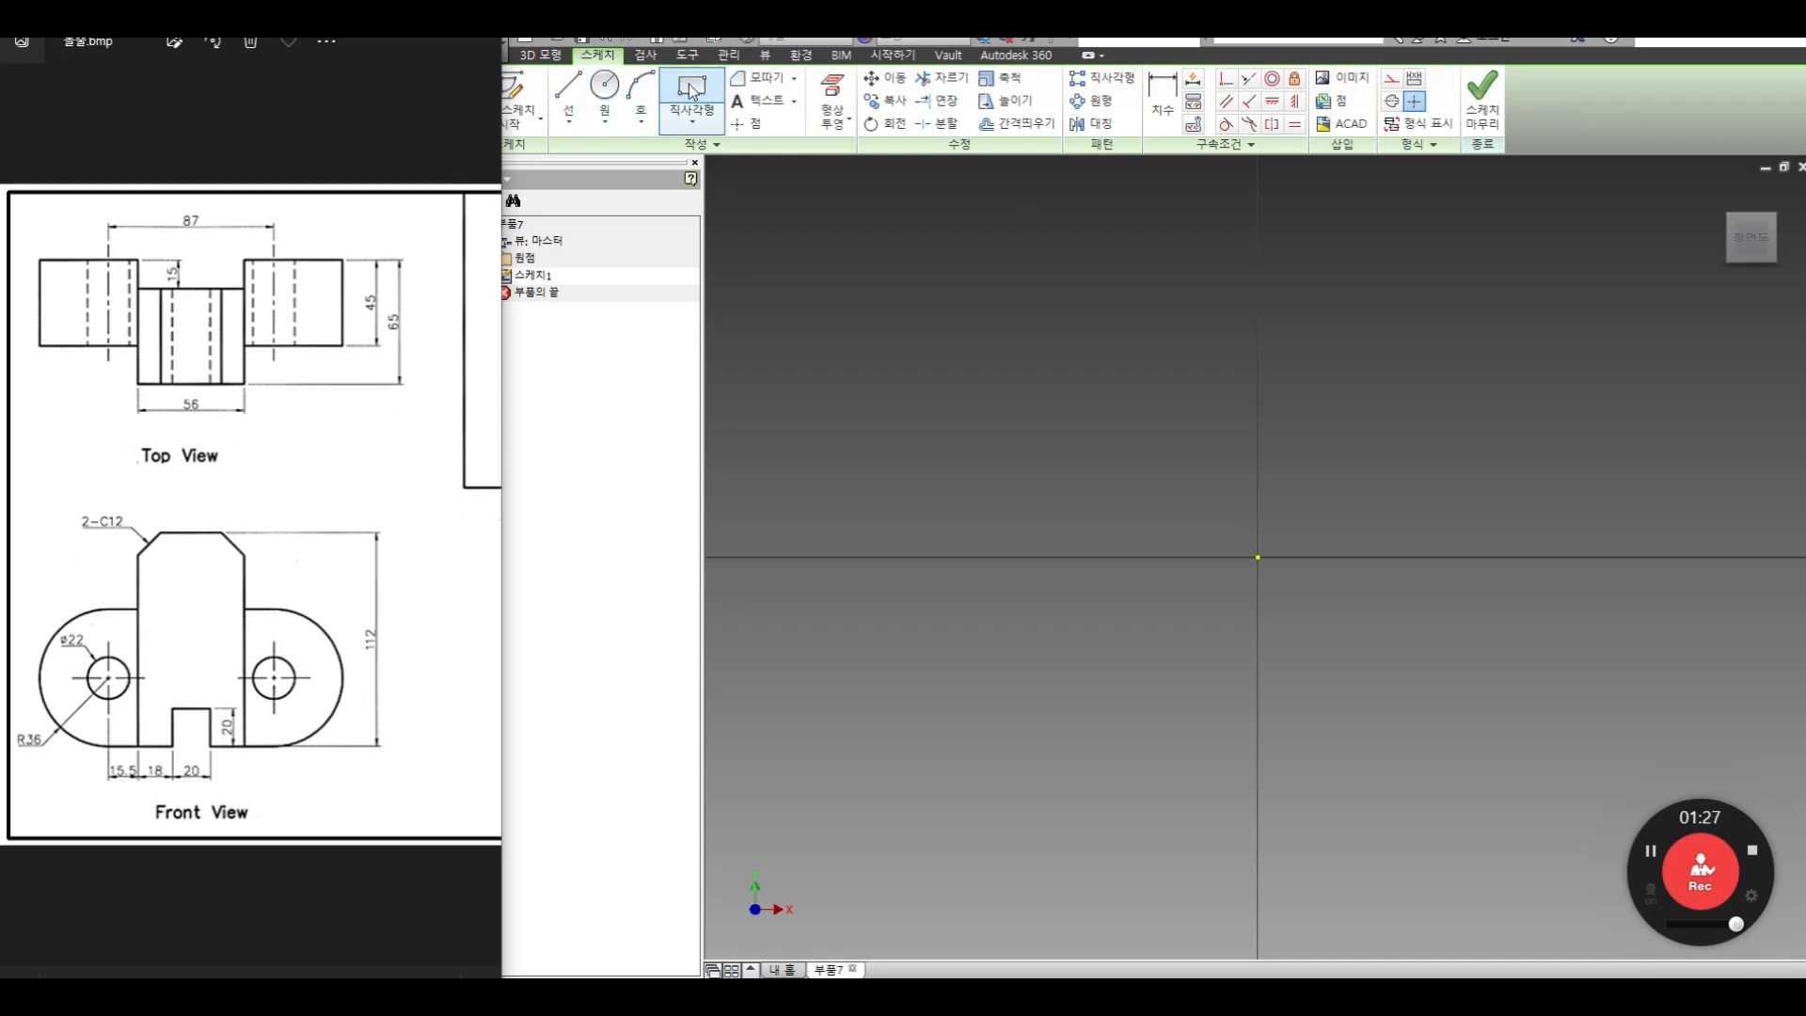
{"action": "left_click", "coordinate": [693, 91]}
{"action": "mouse_move", "coordinate": [1098, 551]}
{"action": "middle_mouse_down"}
{"action": "mouse_move", "coordinate": [856, 712]}
{"action": "mouse_move", "coordinate": [759, 709]}
{"action": "middle_mouse_up"}
{"action": "left_click", "coordinate": [906, 266]}
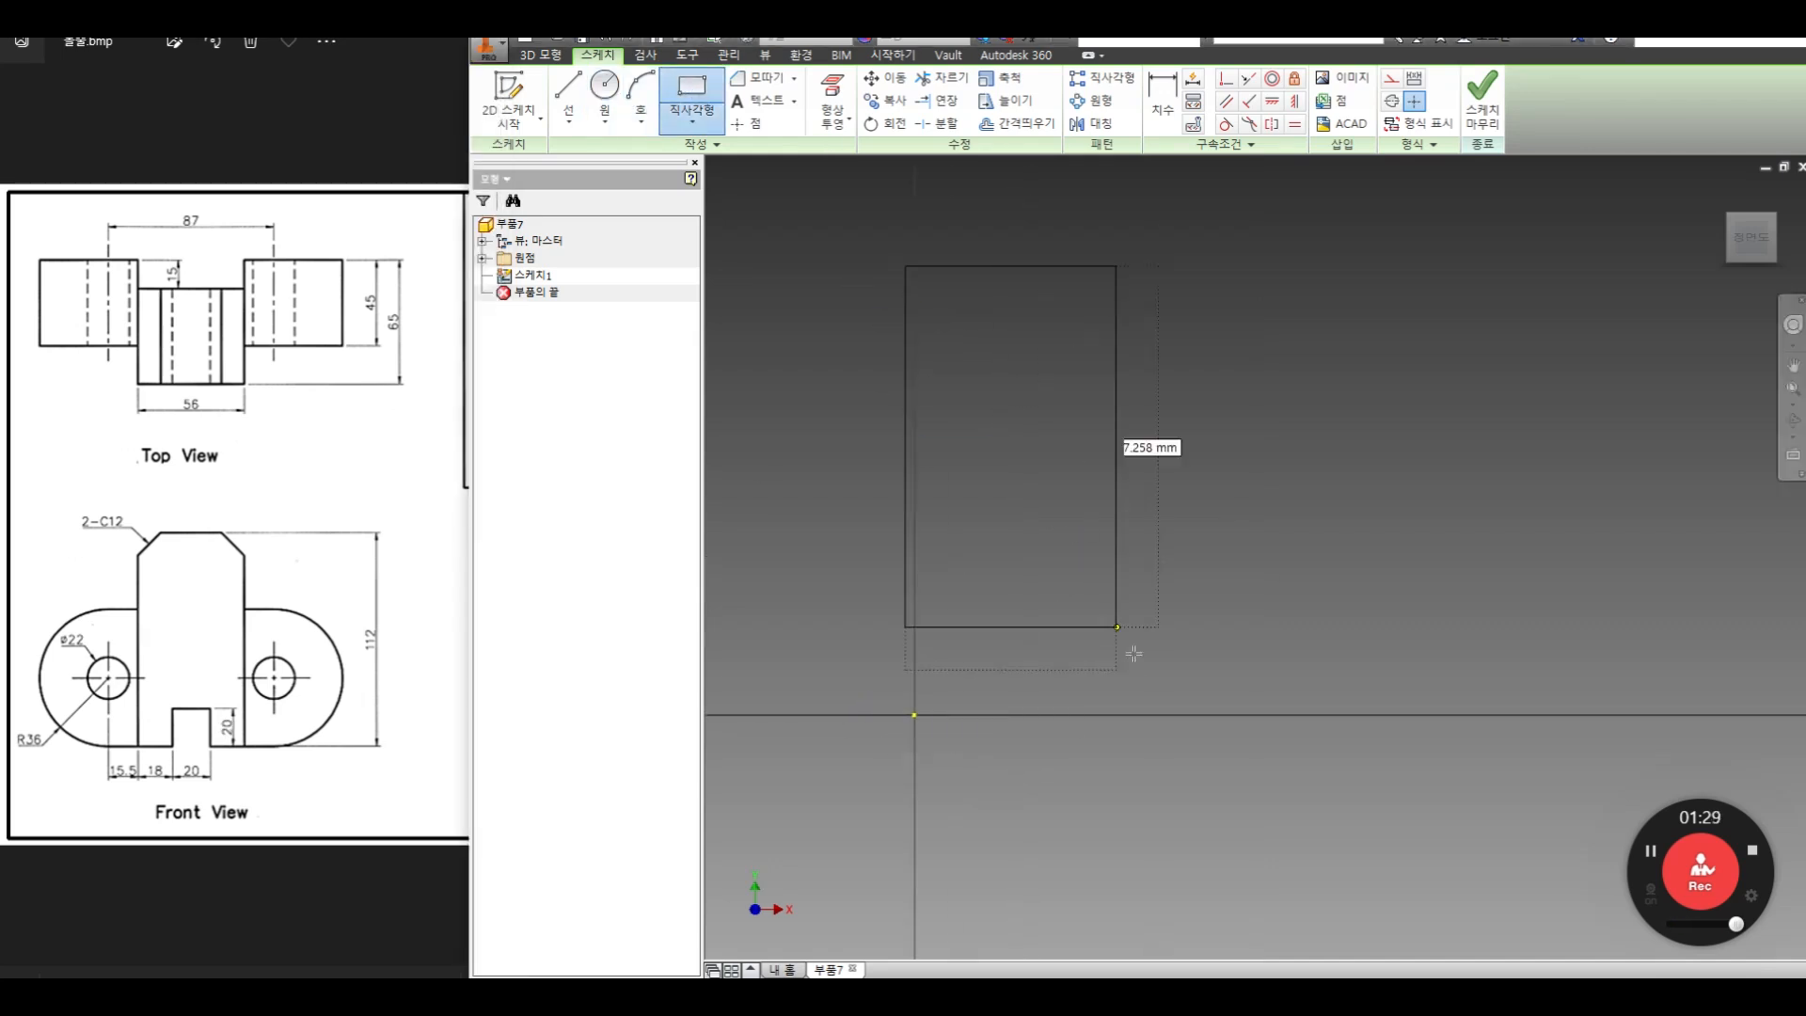
{"action": "left_click", "coordinate": [1217, 792]}
Dimension the rectangle's height to 112 mm
{"action": "left_click", "coordinate": [1163, 96]}
{"action": "left_click", "coordinate": [1217, 421]}
{"action": "left_click", "coordinate": [1282, 461]}
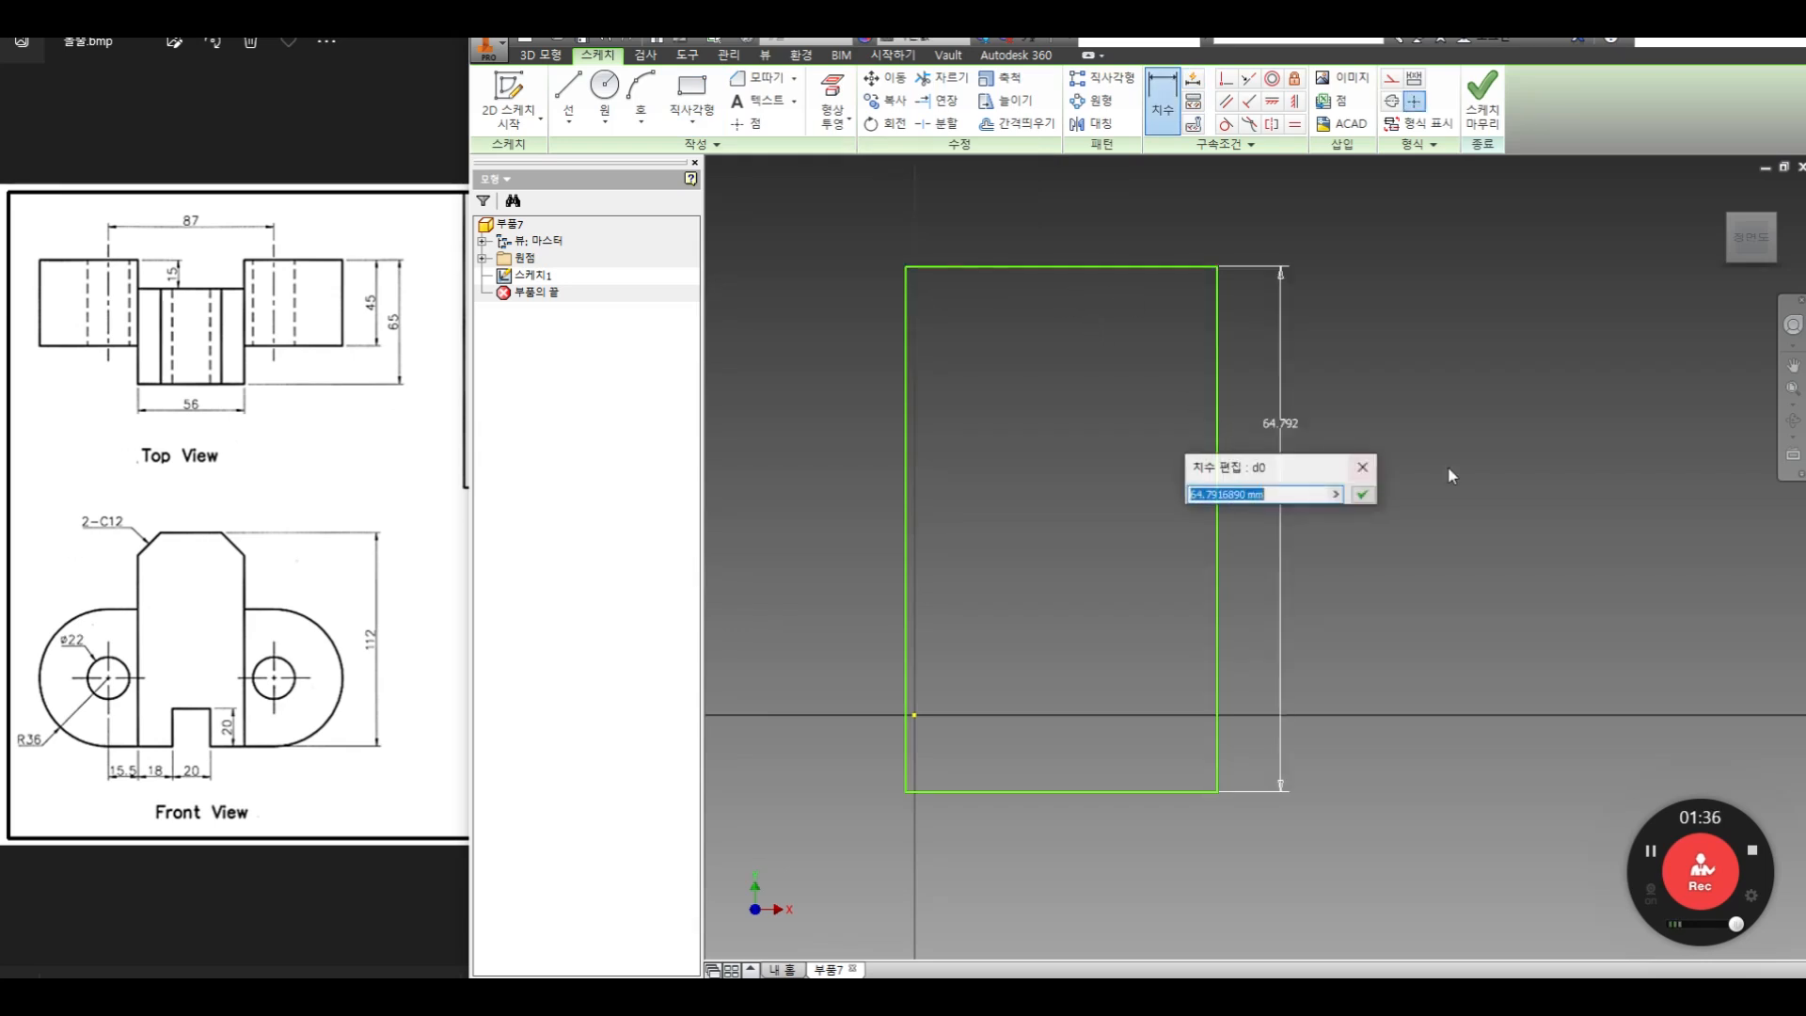
{"action": "type", "text": "112"}
{"action": "key", "text": "Return"}
{"action": "scroll", "coordinate": [1448, 466], "scroll_direction": "down", "scroll_amount": 5}
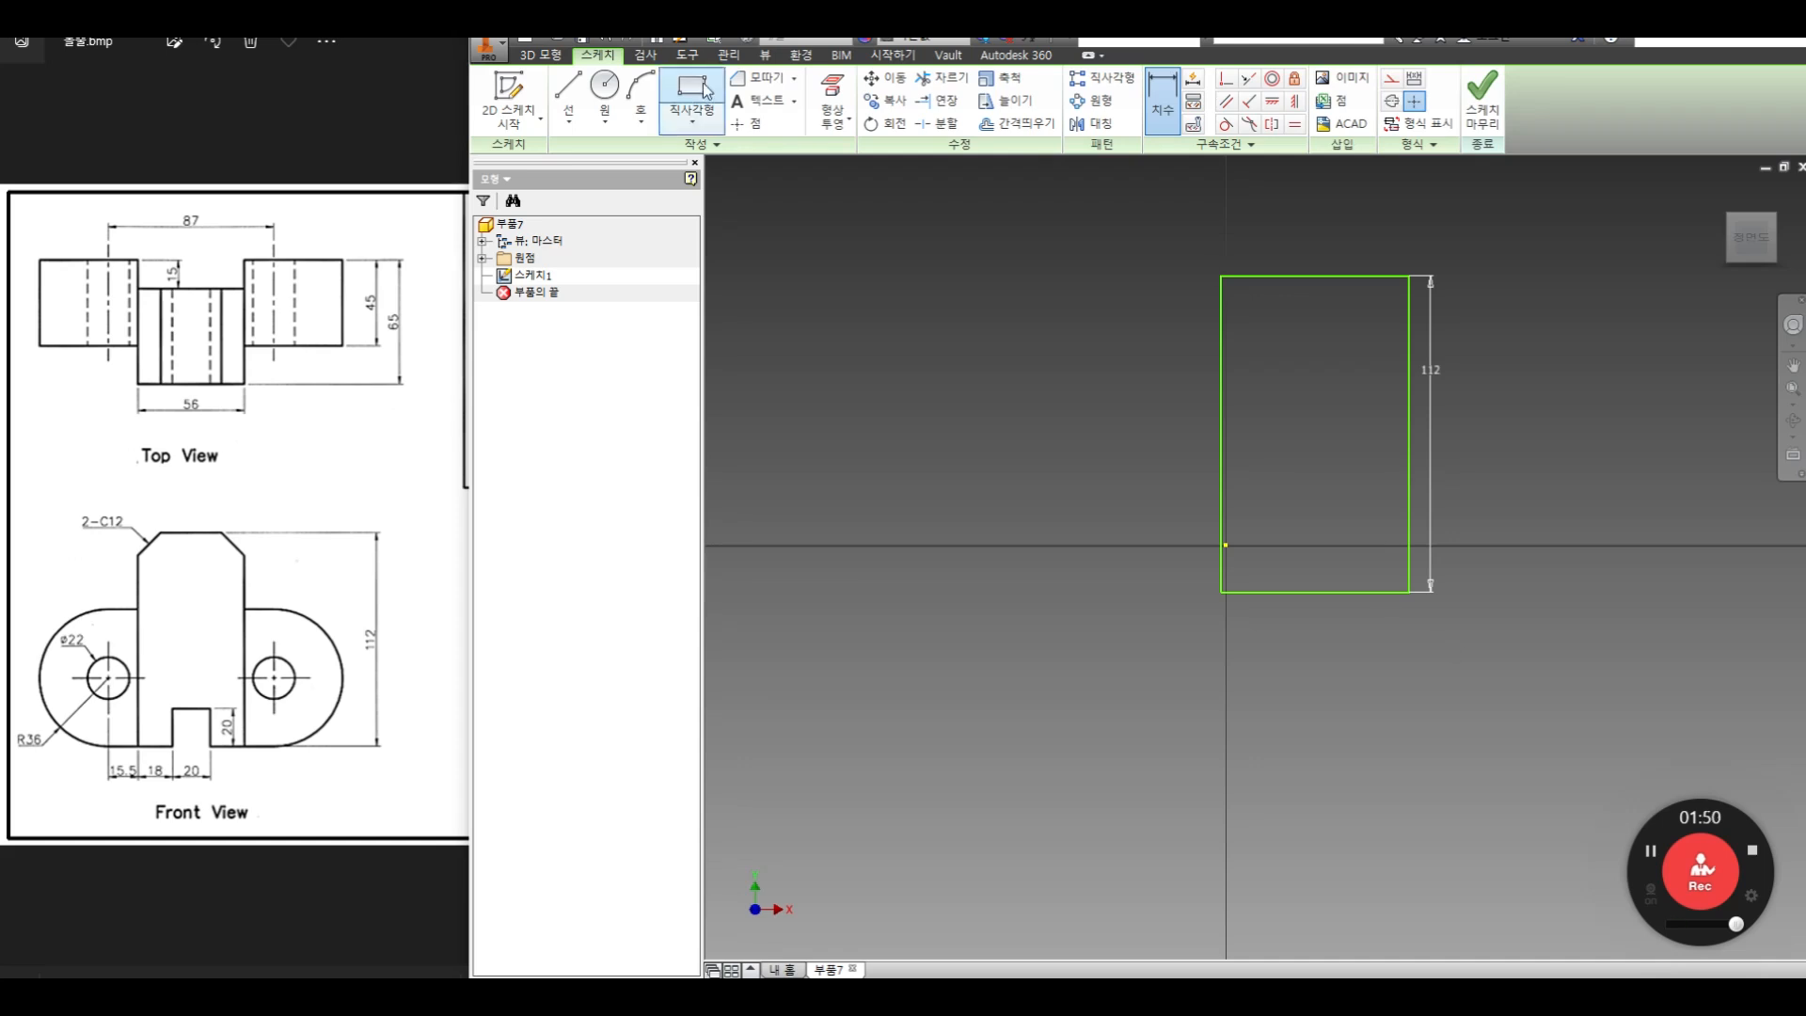
Offset the rectangle's bottom edge upward to create a horizontal line across its lower part
{"action": "left_click", "coordinate": [1016, 123]}
{"action": "left_click", "coordinate": [1342, 592]}
{"action": "right_click", "coordinate": [1336, 508]}
{"action": "left_click", "coordinate": [1408, 509]}
{"action": "left_click", "coordinate": [1355, 517]}
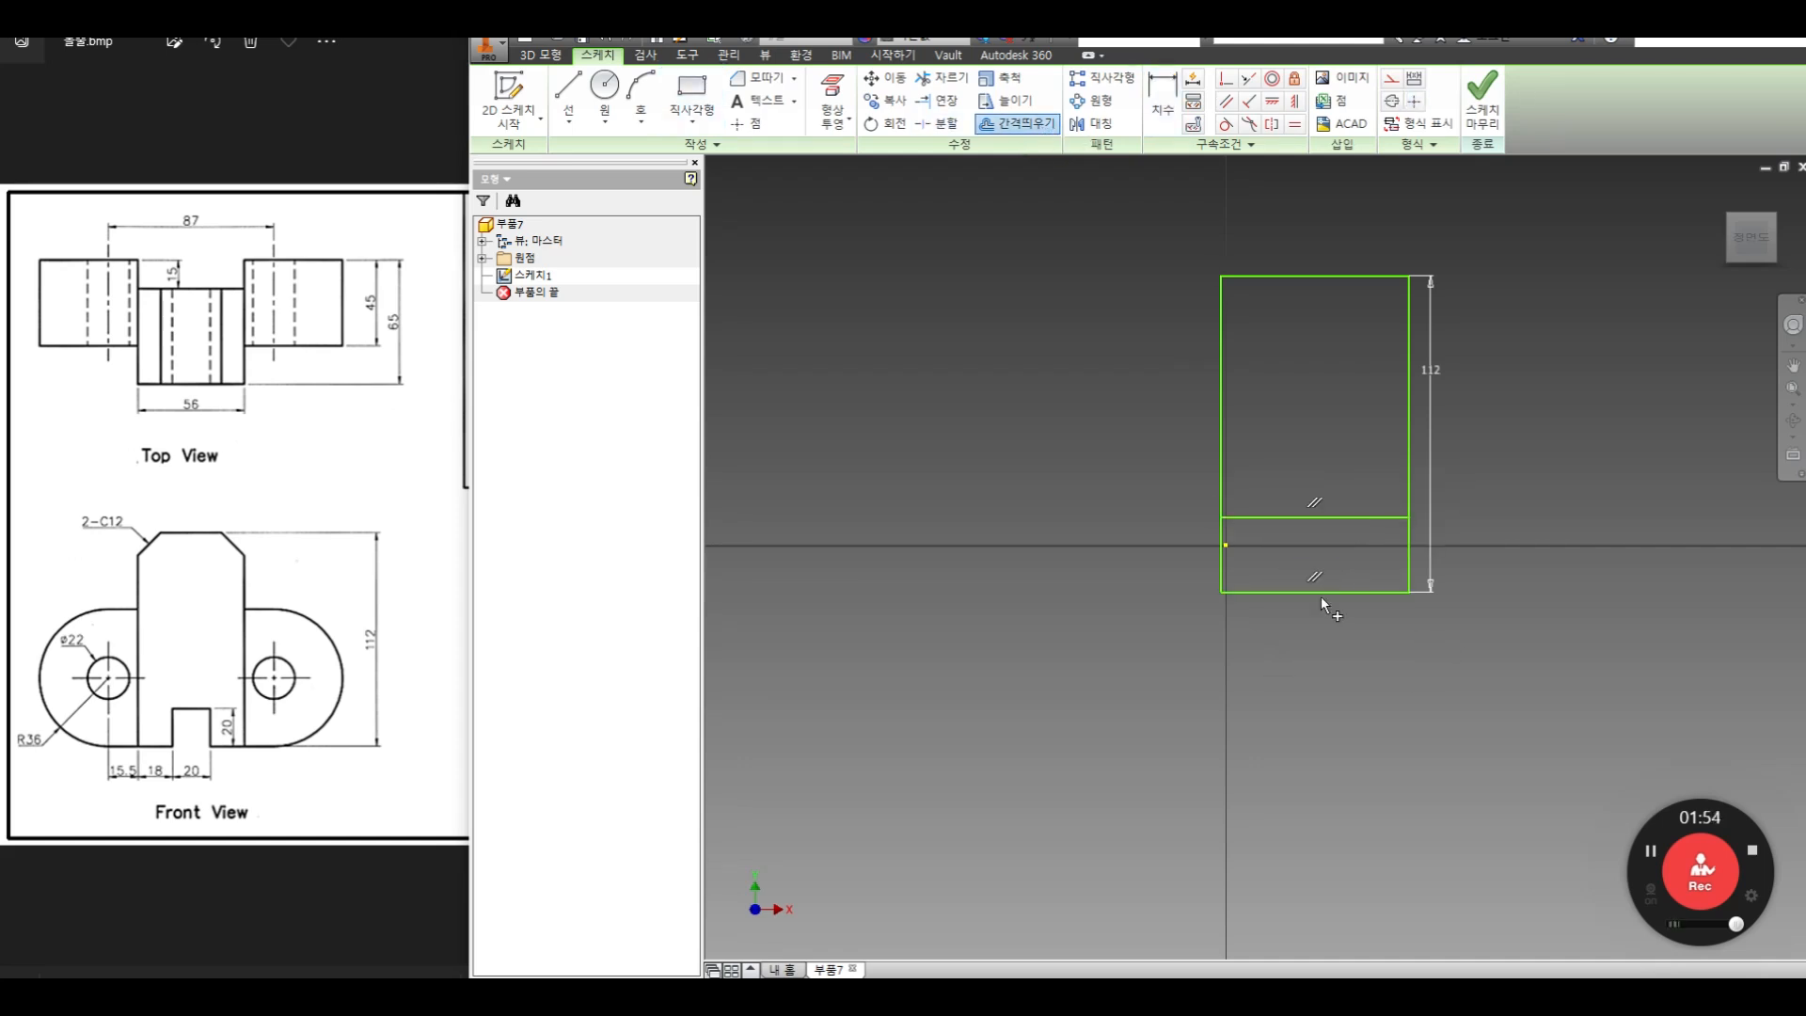
Dimension the offset horizontal line 20 mm above the rectangle's bottom edge
{"action": "left_click", "coordinate": [1163, 94]}
{"action": "left_click", "coordinate": [1383, 517]}
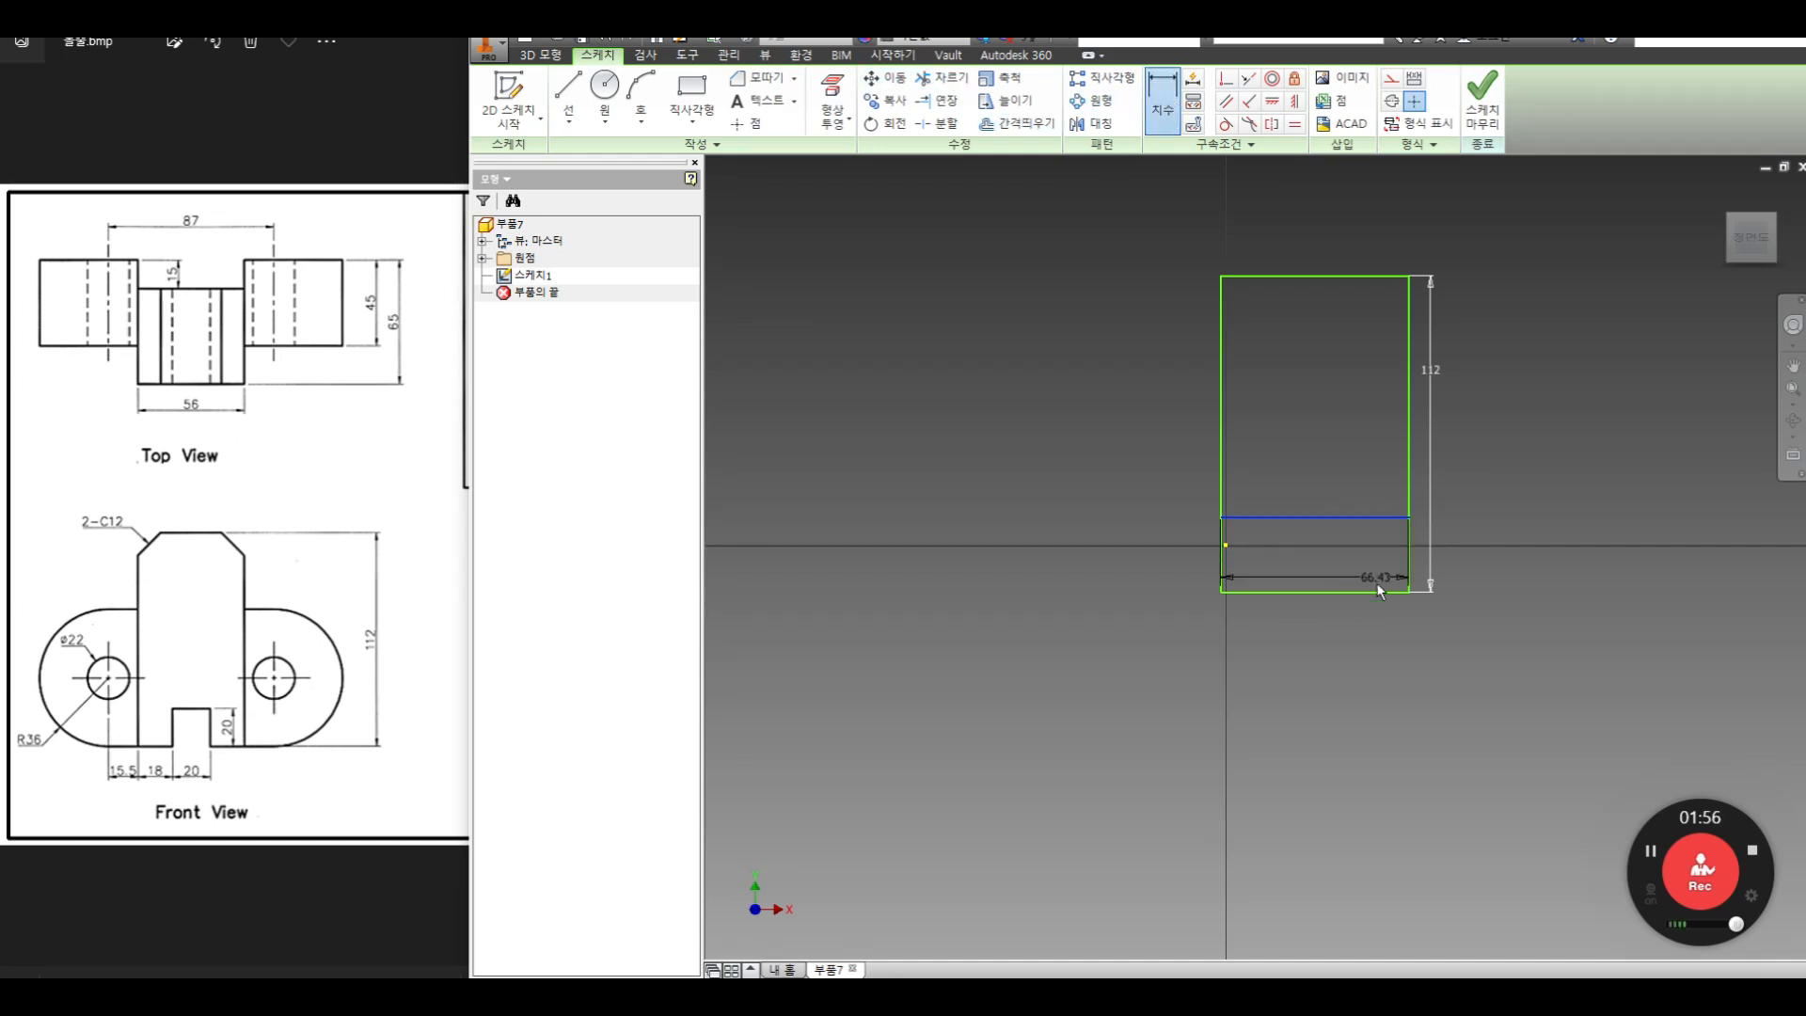
{"action": "left_click", "coordinate": [1379, 591]}
{"action": "left_click", "coordinate": [1543, 552]}
{"action": "type", "text": "20"}
{"action": "key", "text": "Return"}
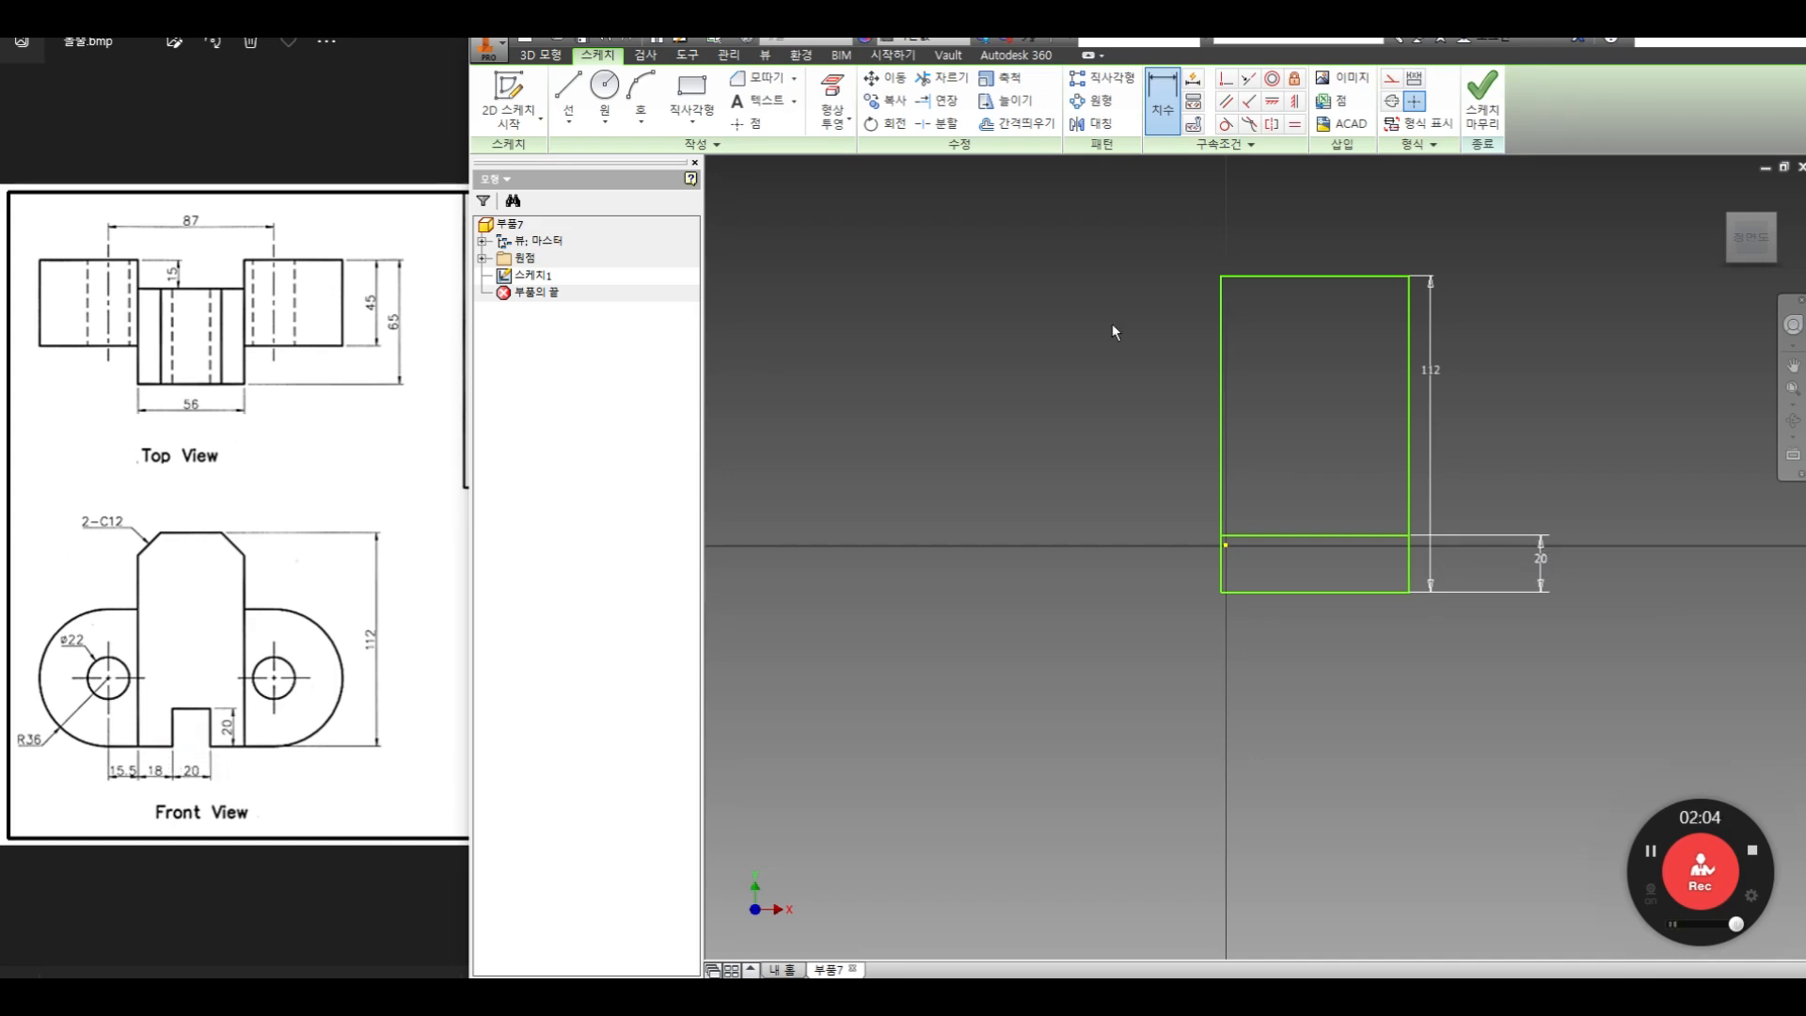
Offset the rectangle's right edge inward to create a vertical line inside it
{"action": "left_click", "coordinate": [1033, 127]}
{"action": "left_click", "coordinate": [1409, 465]}
{"action": "right_click", "coordinate": [1348, 458]}
{"action": "left_click", "coordinate": [1403, 459]}
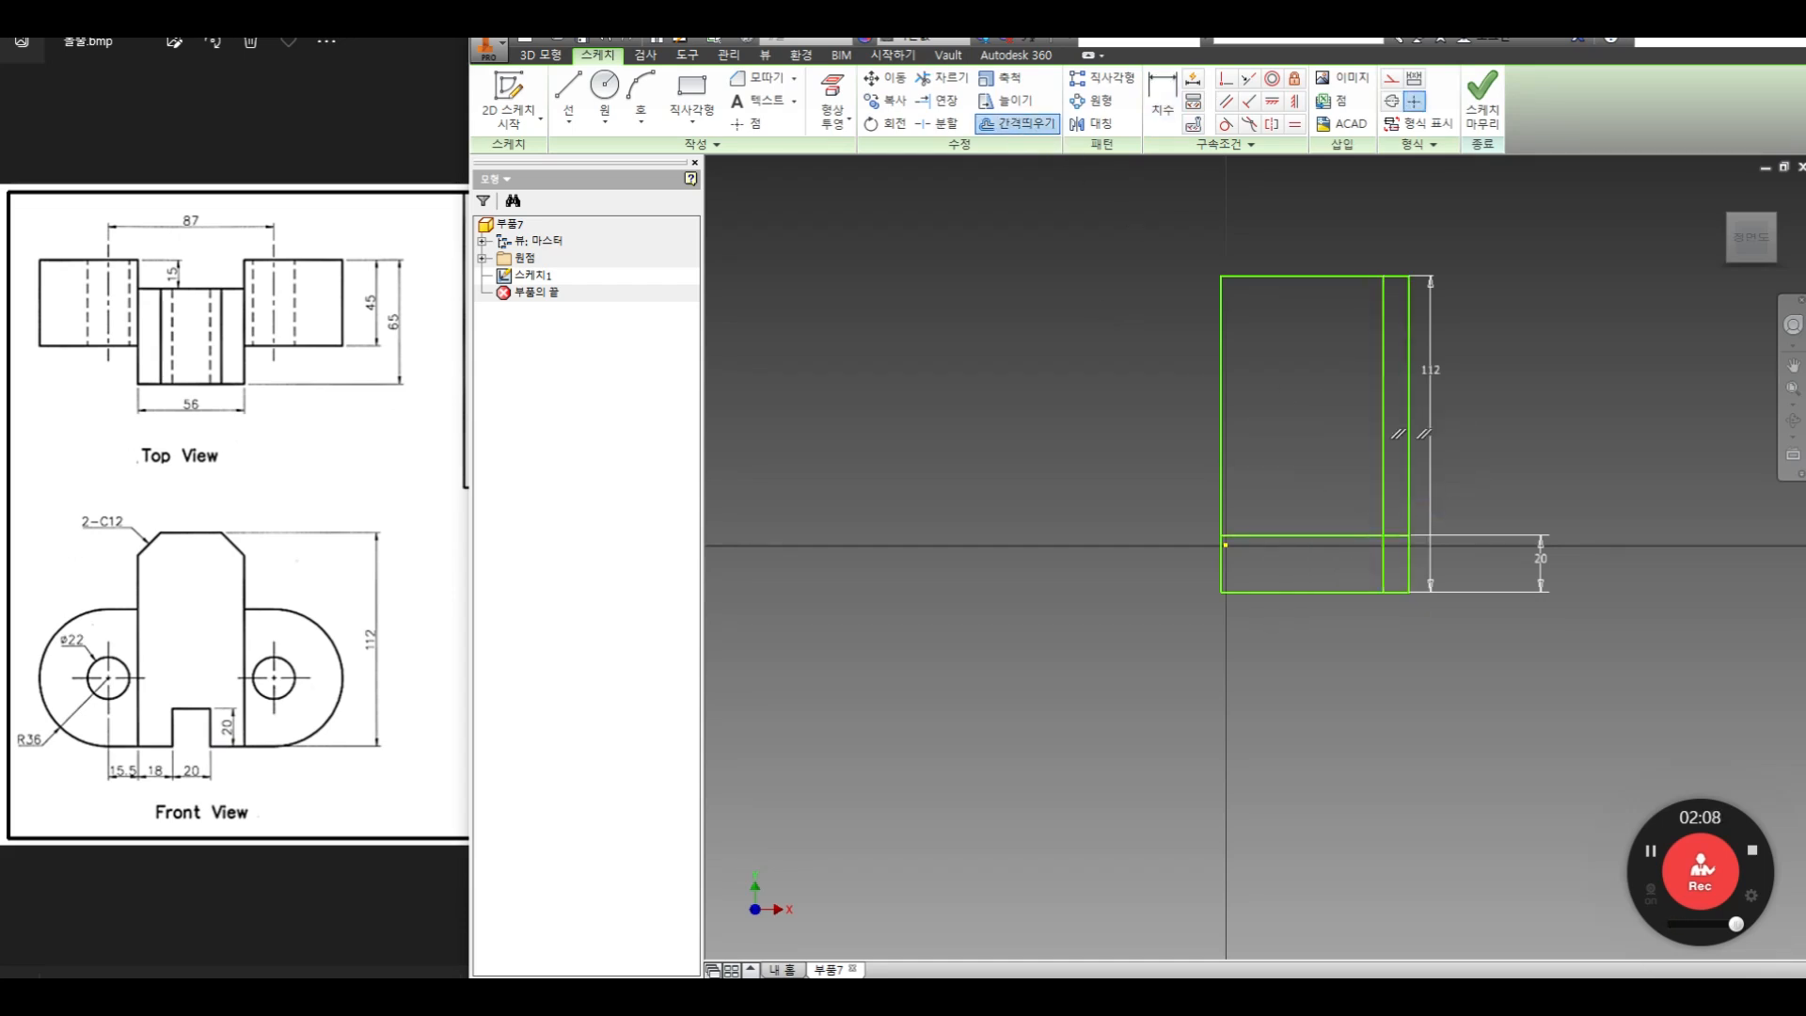
Dimension the new vertical line 10 mm from the rectangle's right edge
{"action": "key", "text": "d"}
{"action": "left_click", "coordinate": [1384, 330]}
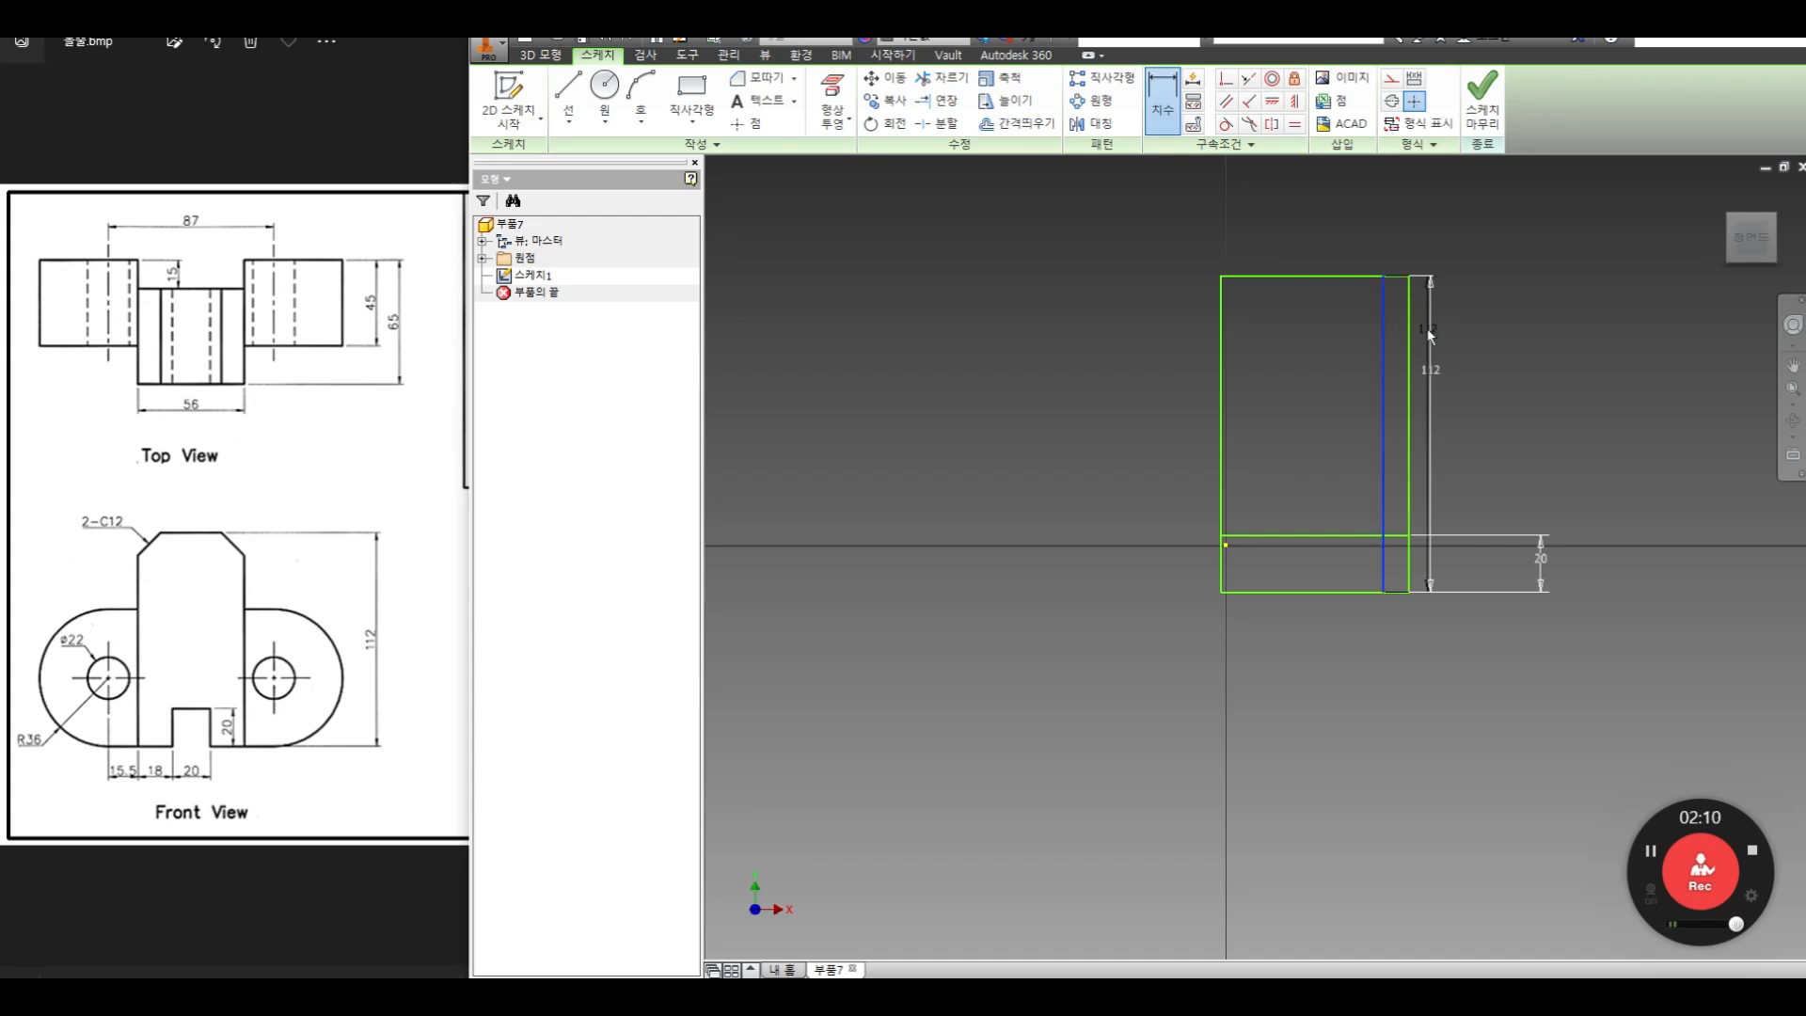
{"action": "left_click", "coordinate": [1408, 334]}
{"action": "left_click", "coordinate": [1440, 243]}
{"action": "type", "text": "10"}
{"action": "key", "text": "Return"}
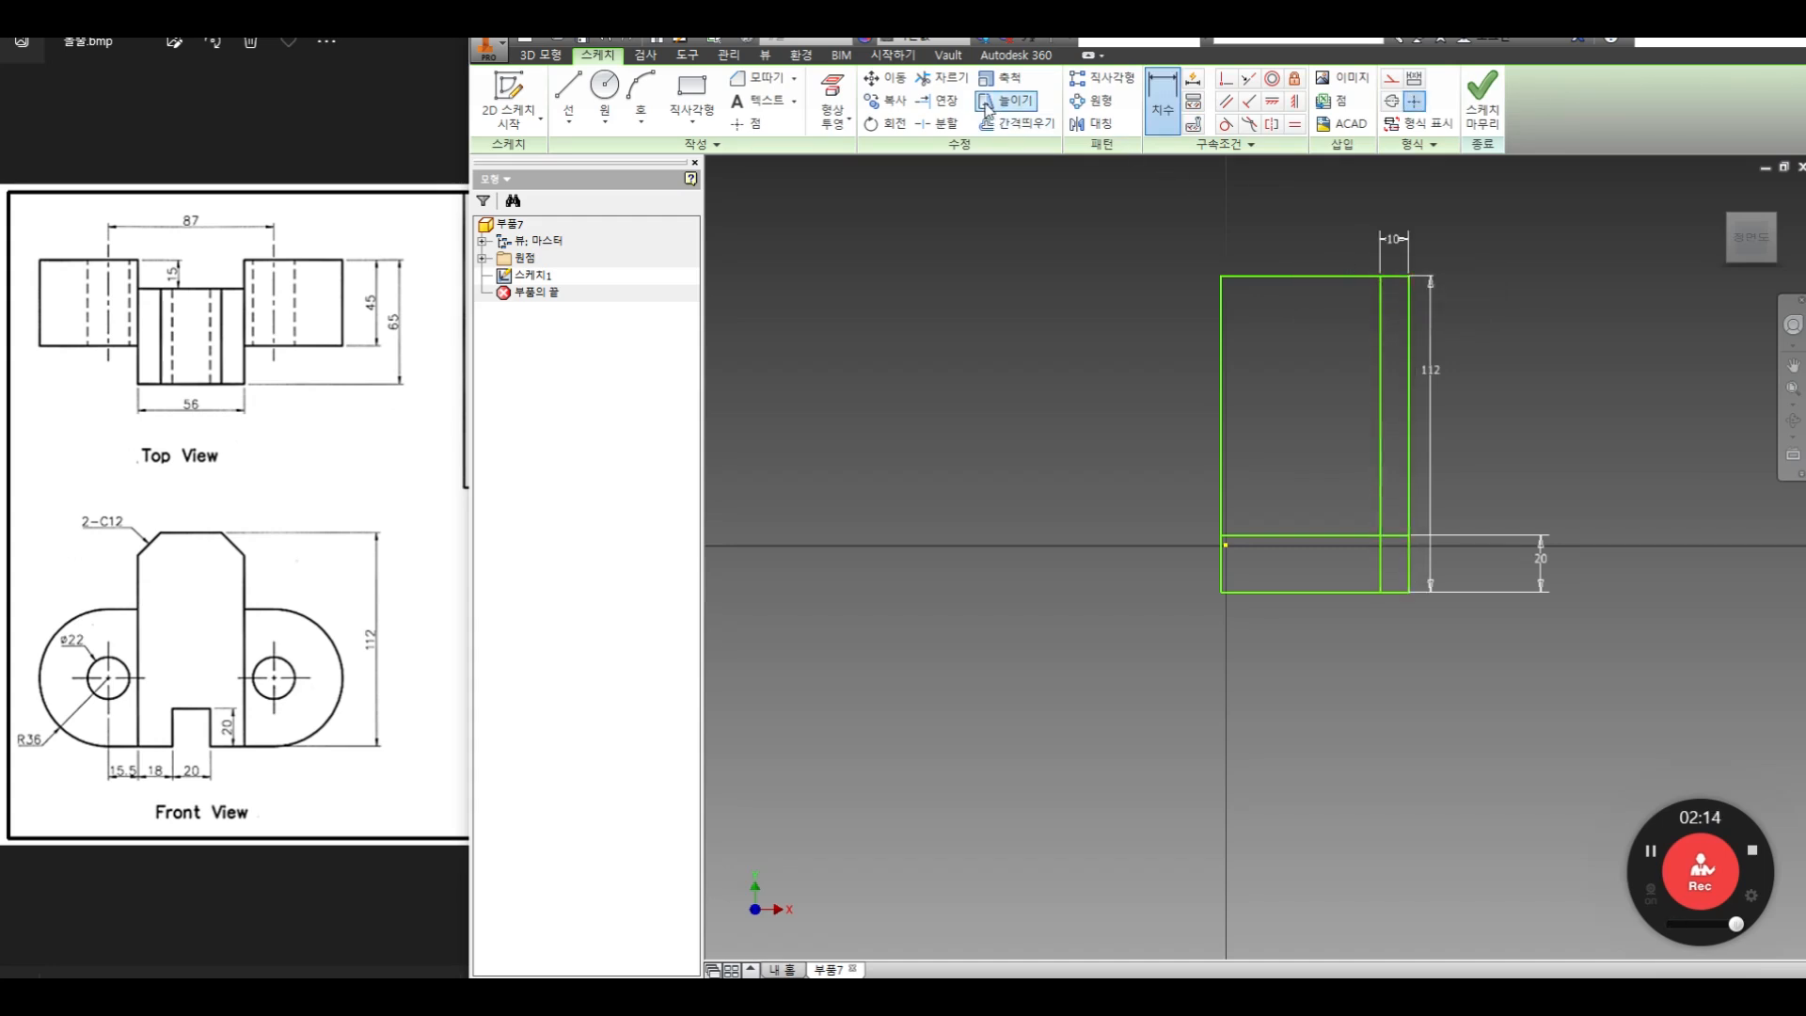
Trim the two offset lines and the rectangle's lower-right corner to leave a half-slot notch in the profile
{"action": "key", "text": "x"}
{"action": "left_click", "coordinate": [1355, 535]}
{"action": "left_click", "coordinate": [1379, 489]}
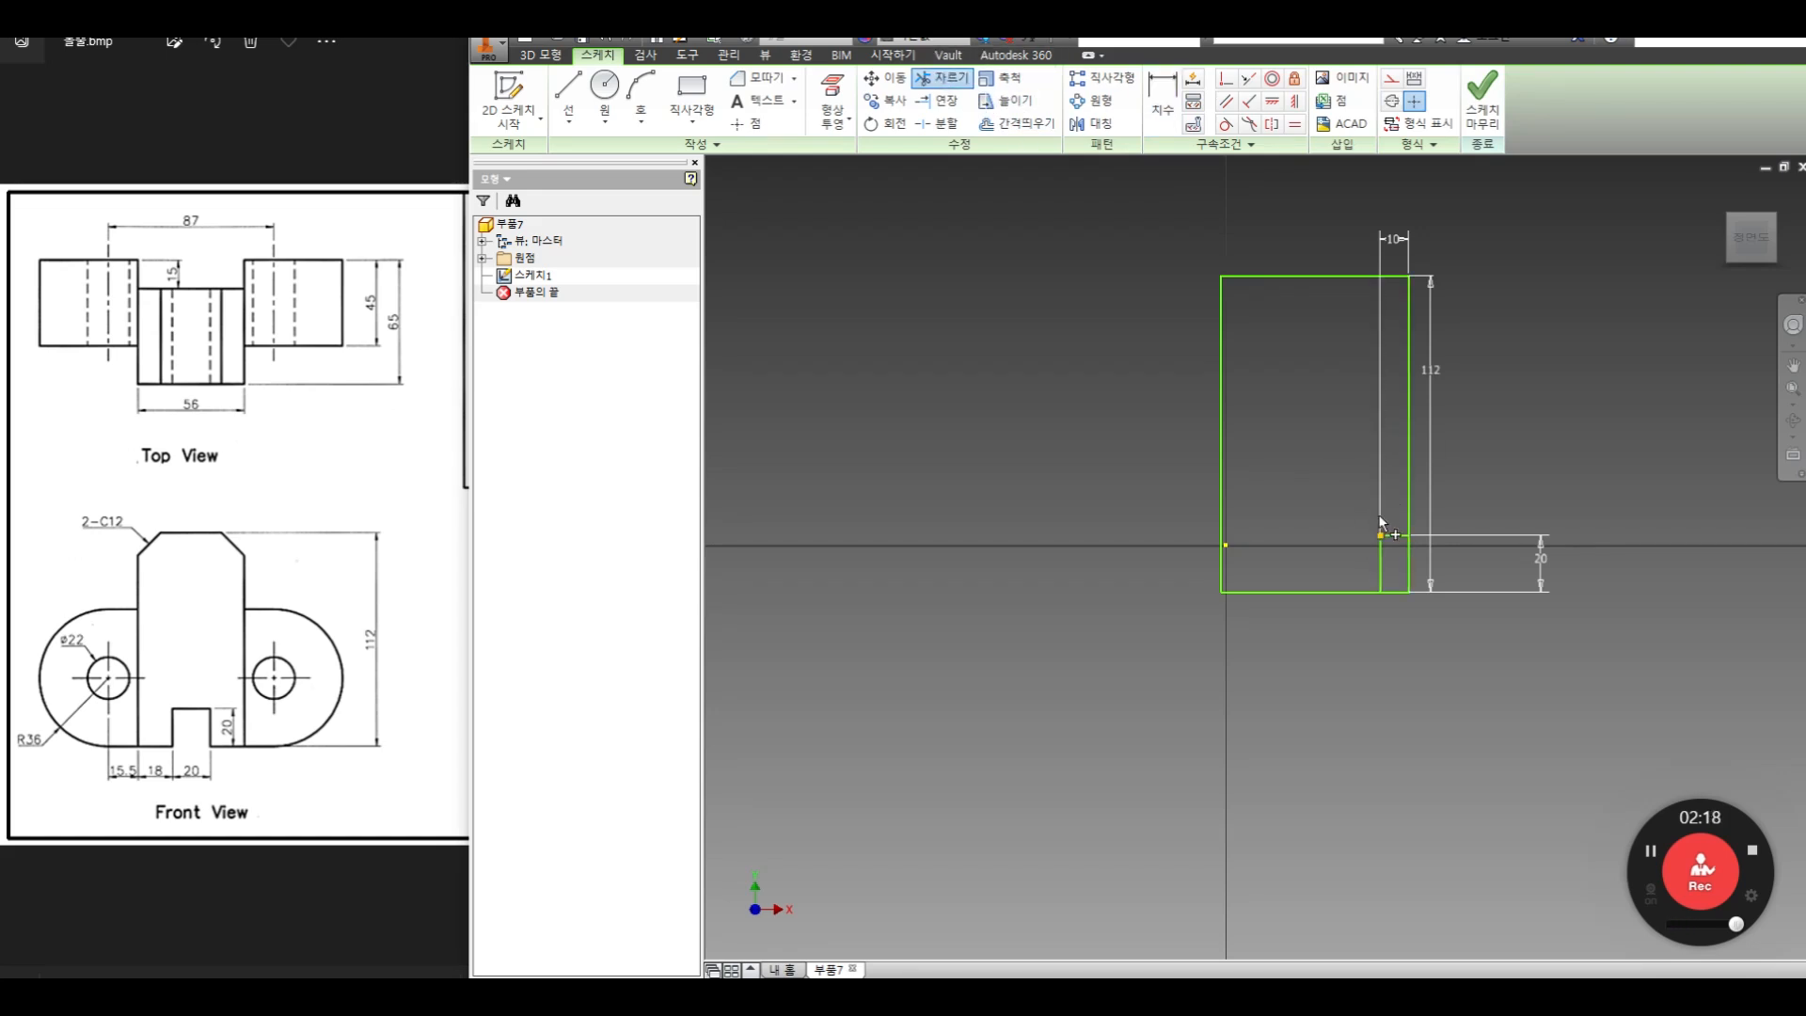
{"action": "left_click", "coordinate": [1393, 592]}
{"action": "left_click", "coordinate": [1409, 569]}
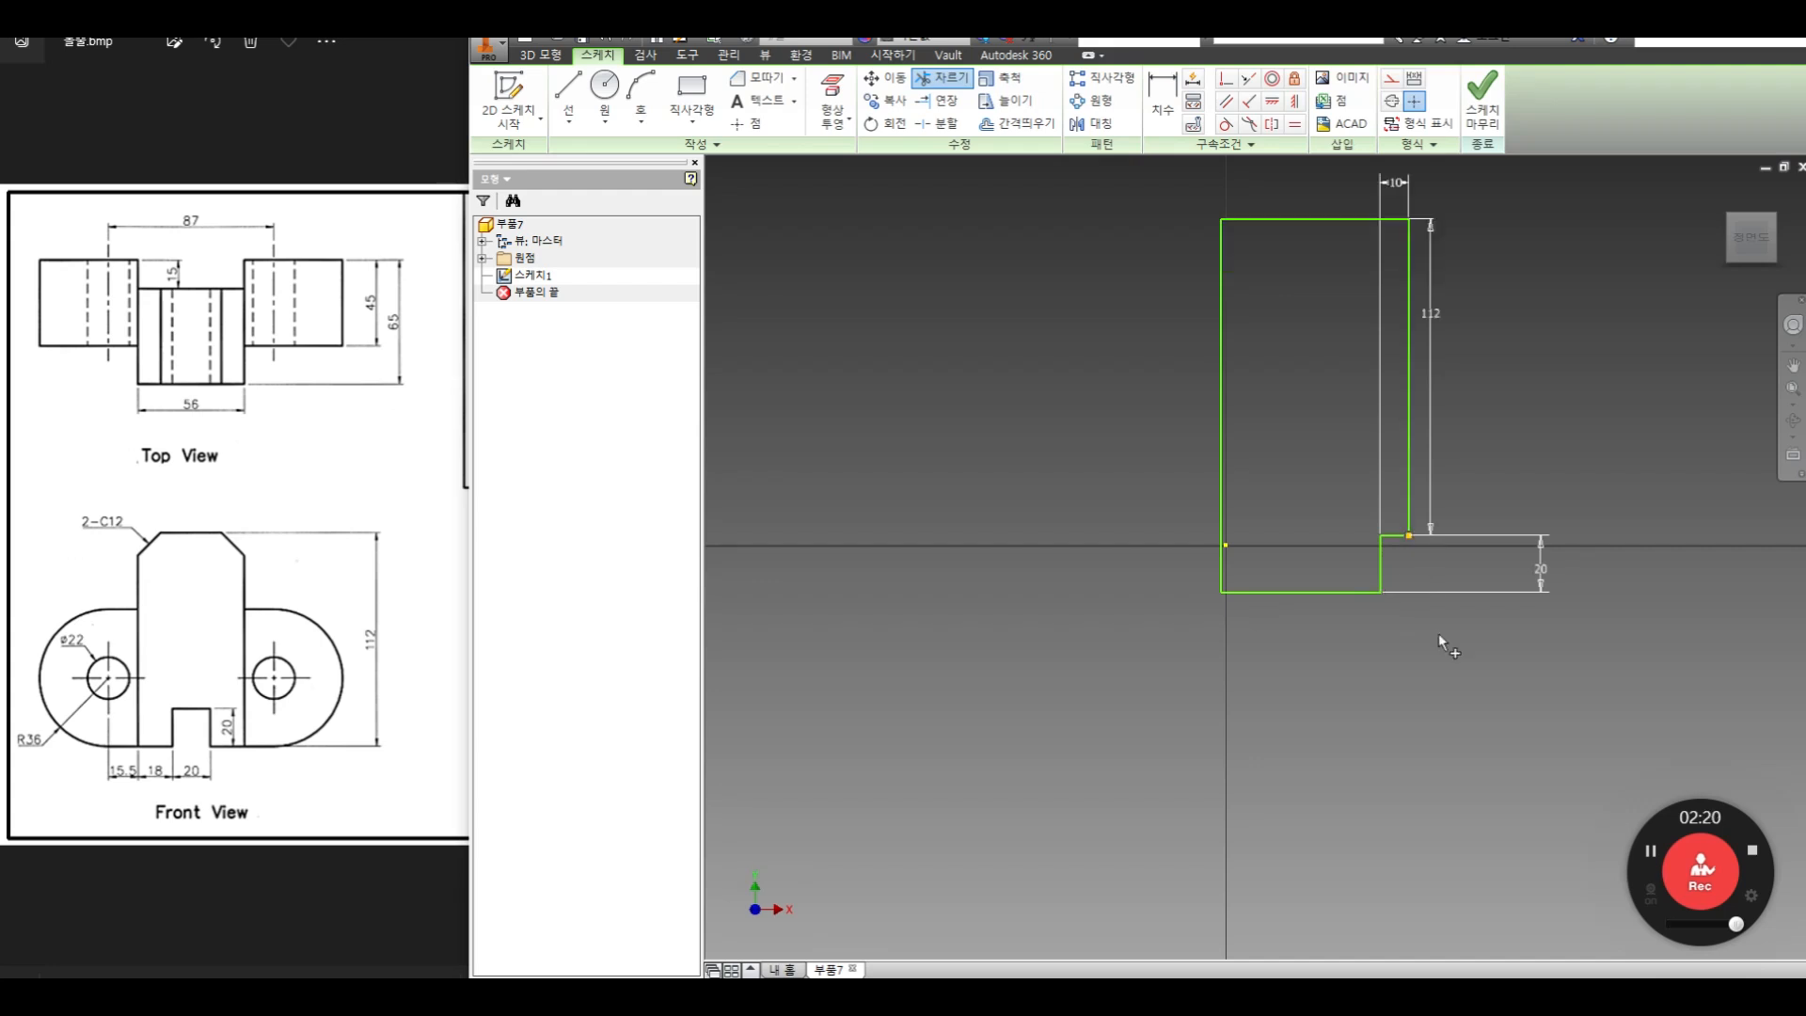
Delete the 112 mm dimension that spans only the shortened right edge
{"action": "right_click", "coordinate": [1535, 382]}
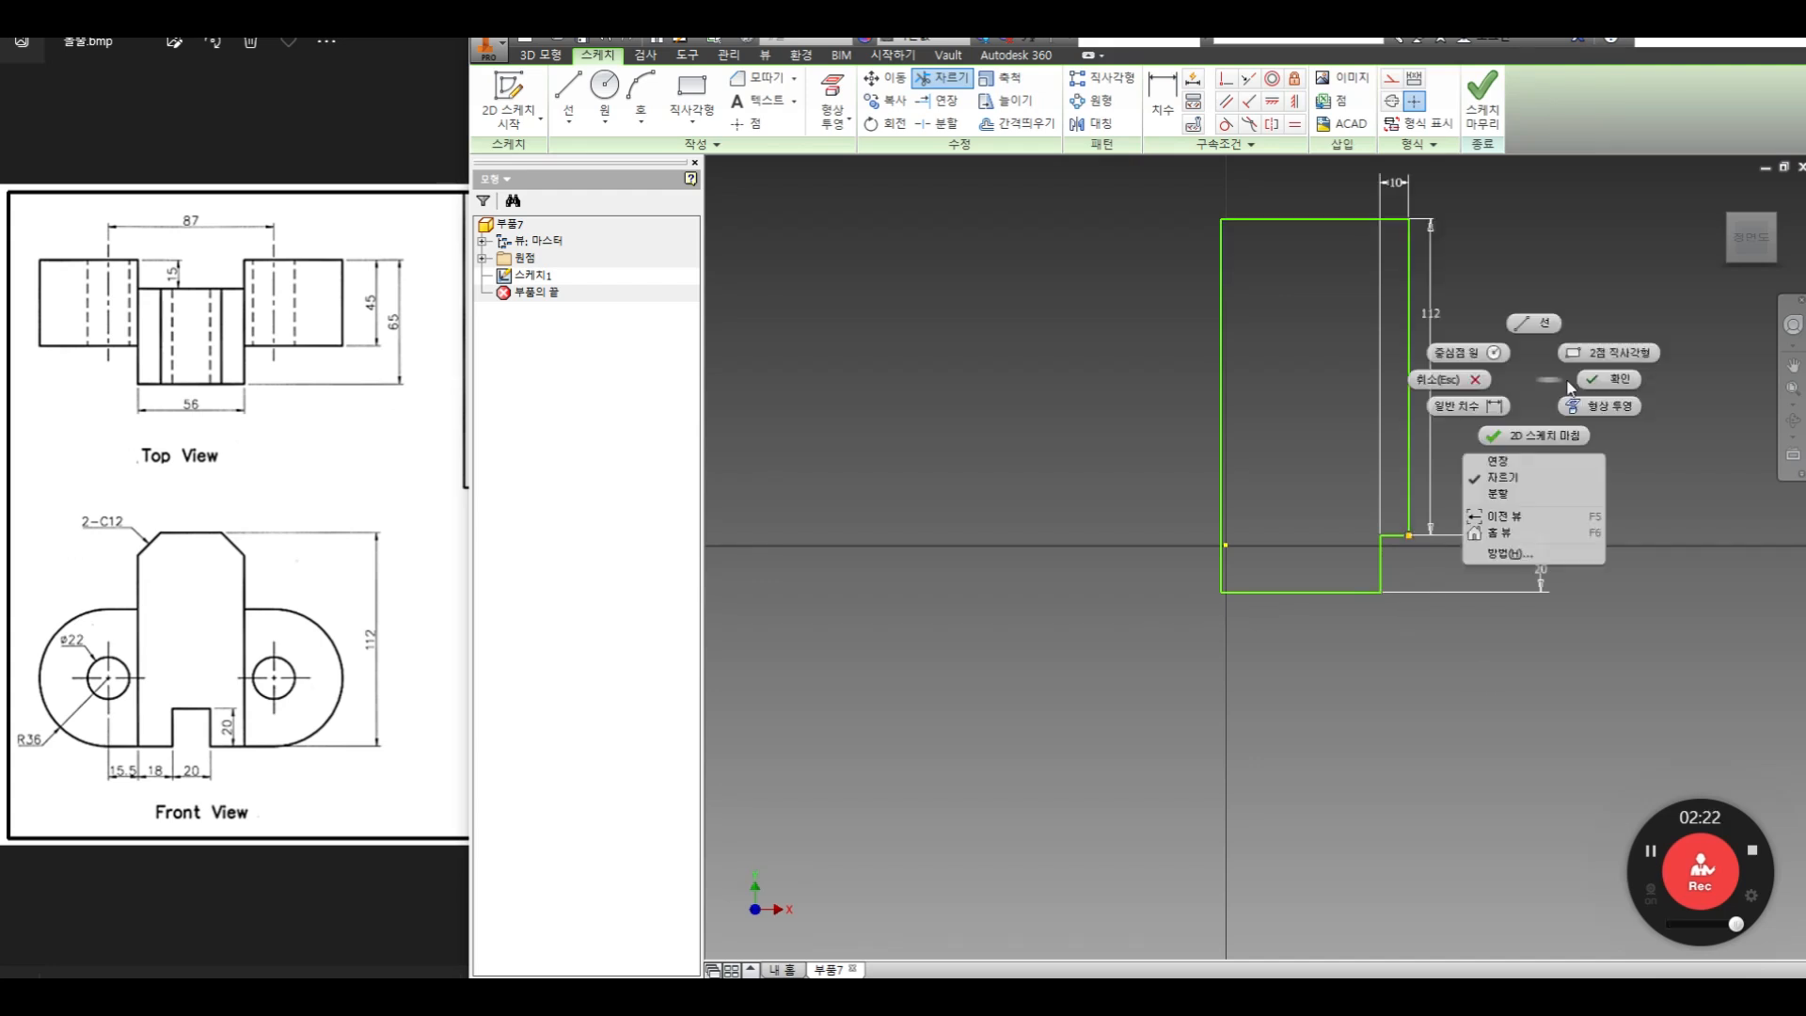
{"action": "left_click", "coordinate": [1467, 334]}
{"action": "left_click", "coordinate": [1437, 318]}
{"action": "key", "text": "Delete"}
Dimension the overall height between the profile's top and bottom edges to 112 mm
{"action": "left_click", "coordinate": [1162, 99]}
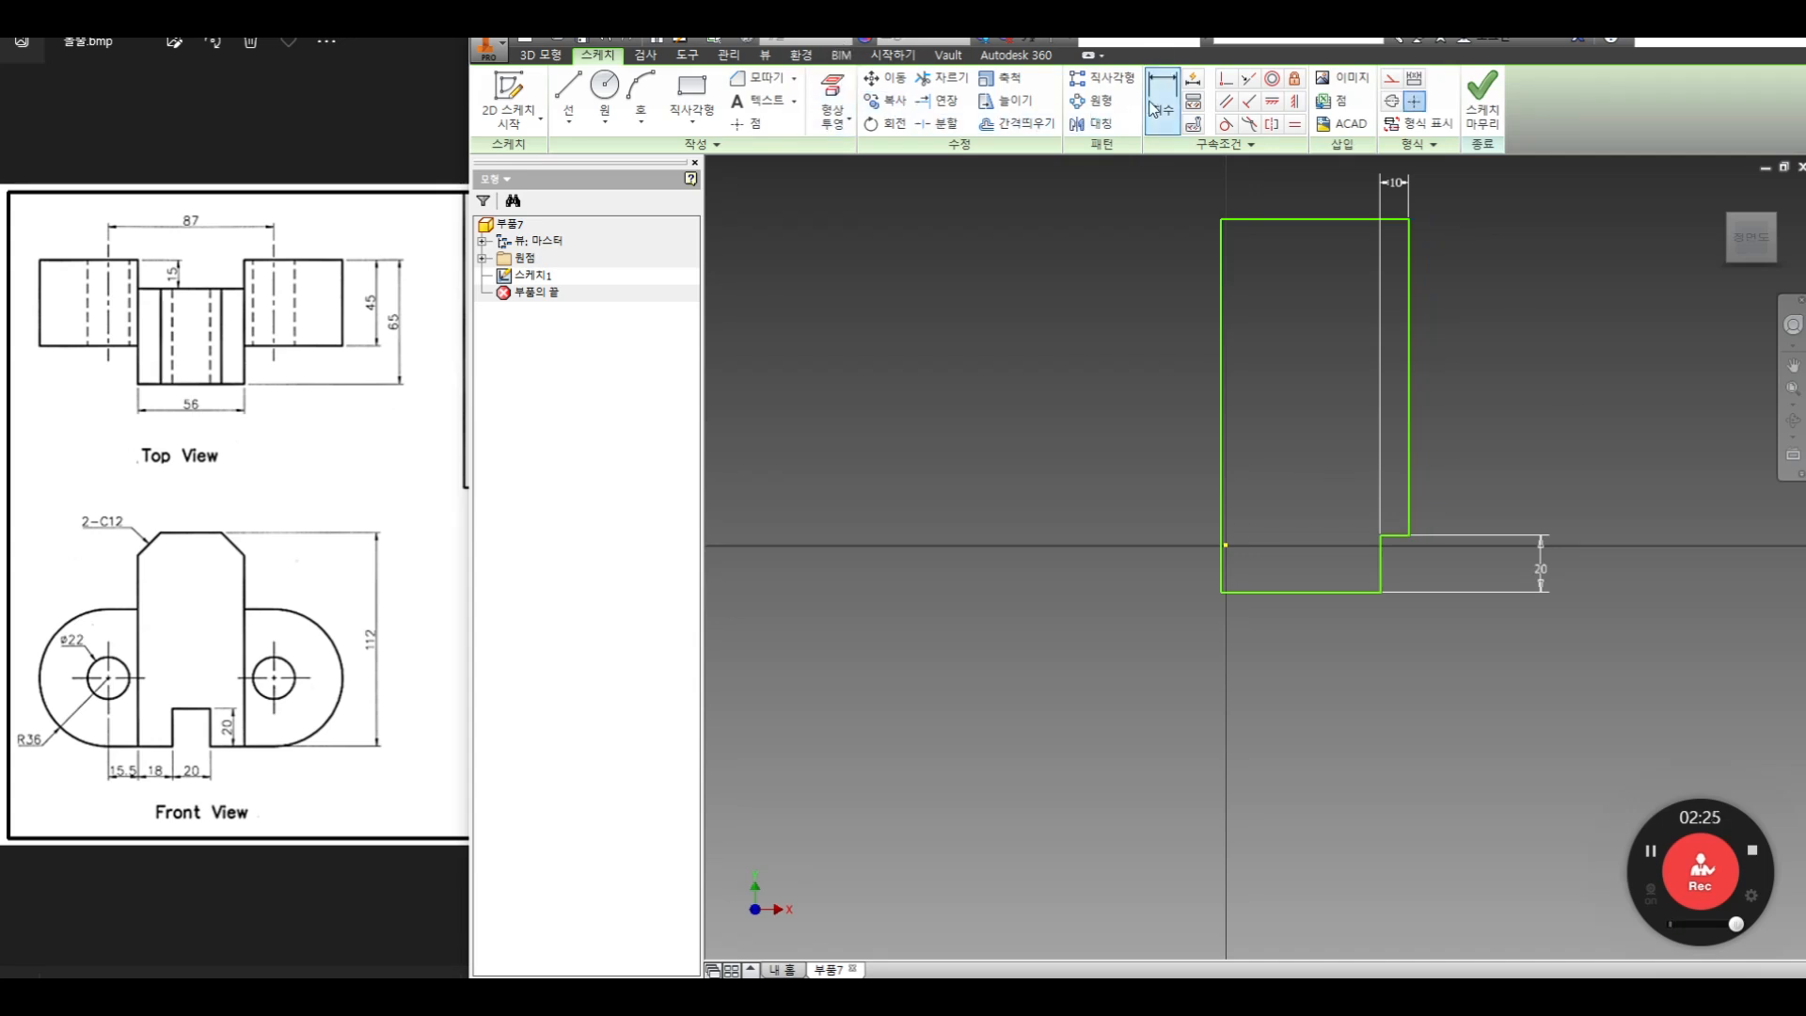
{"action": "left_click", "coordinate": [1295, 222]}
{"action": "left_click", "coordinate": [1311, 590]}
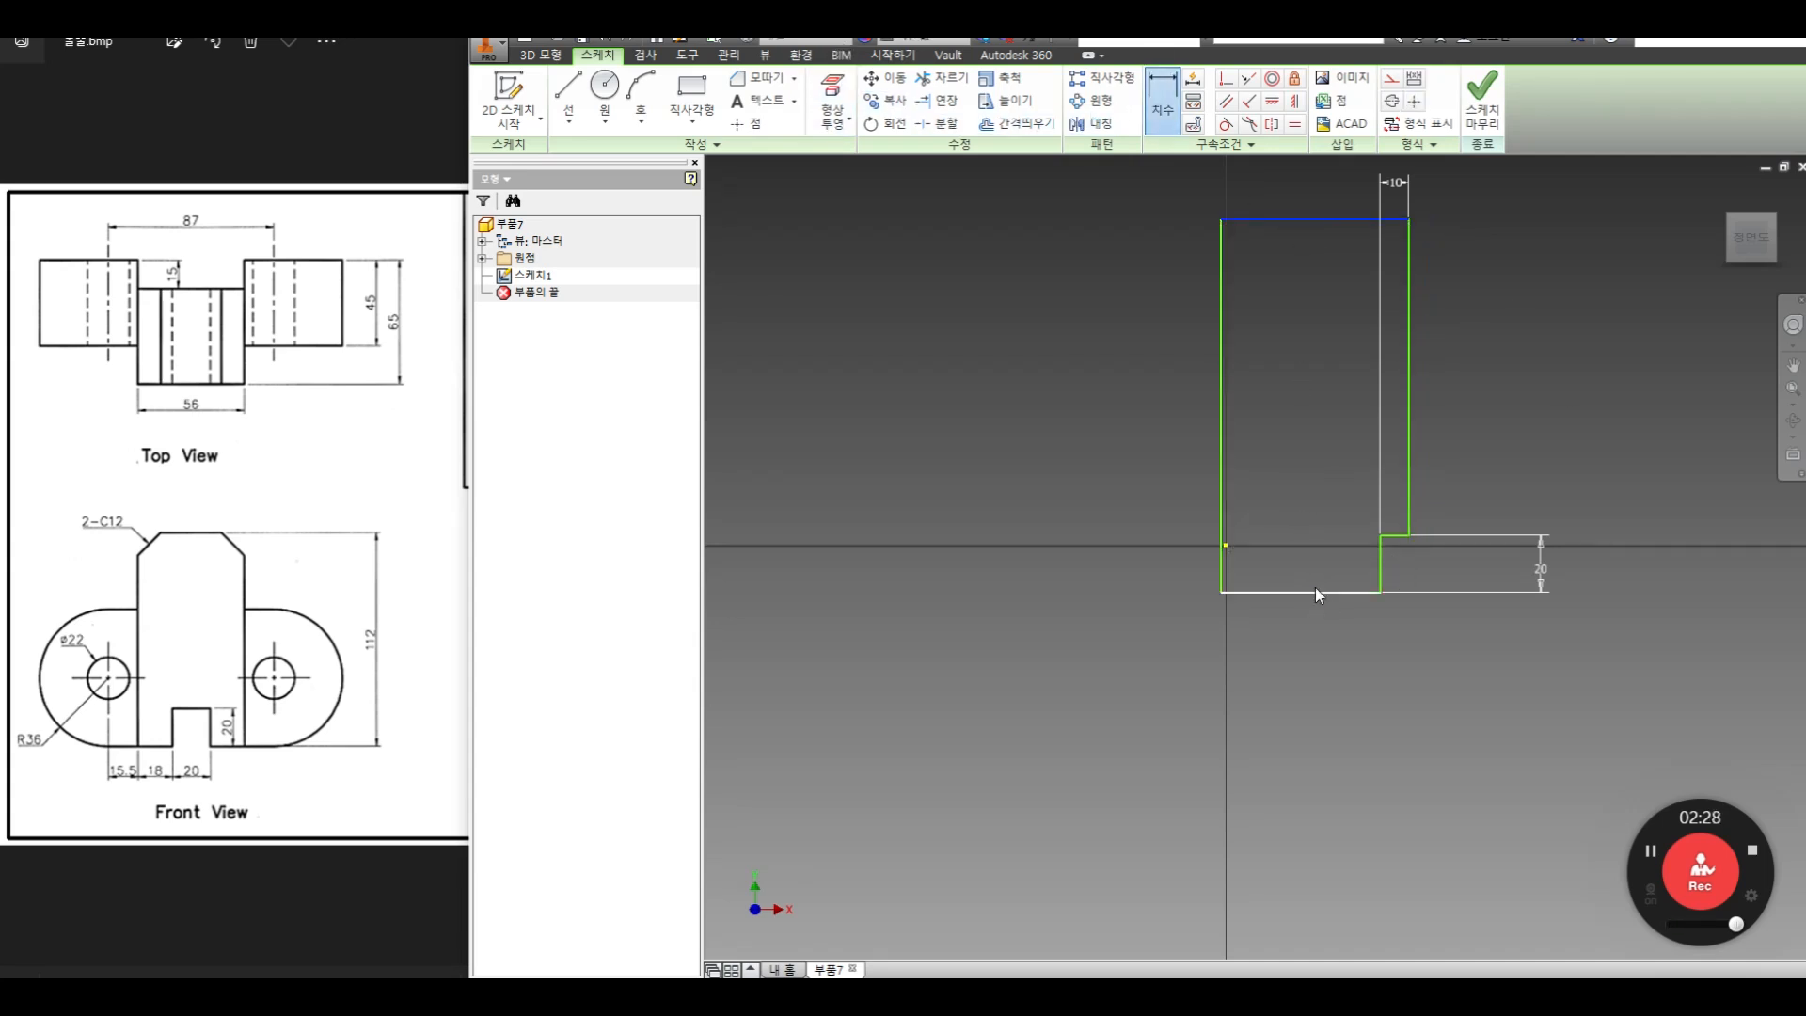
{"action": "left_click", "coordinate": [1599, 497]}
{"action": "type", "text": "112"}
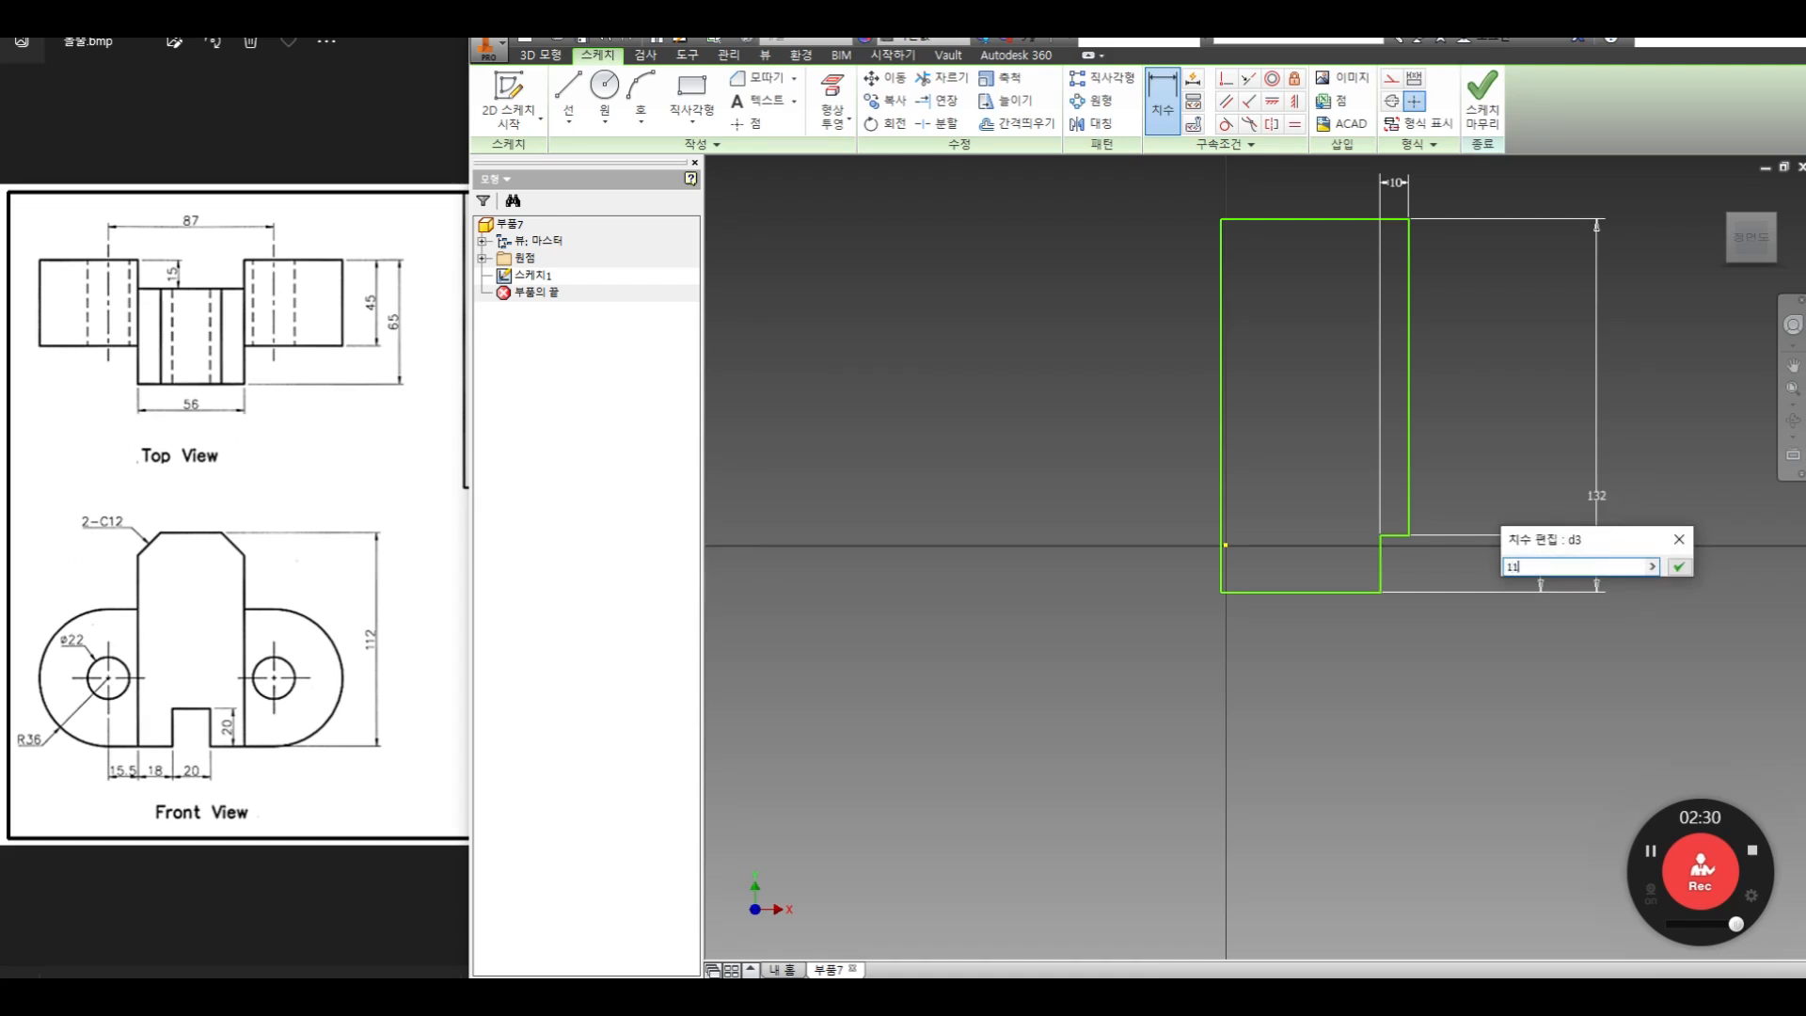
{"action": "key", "text": "Return"}
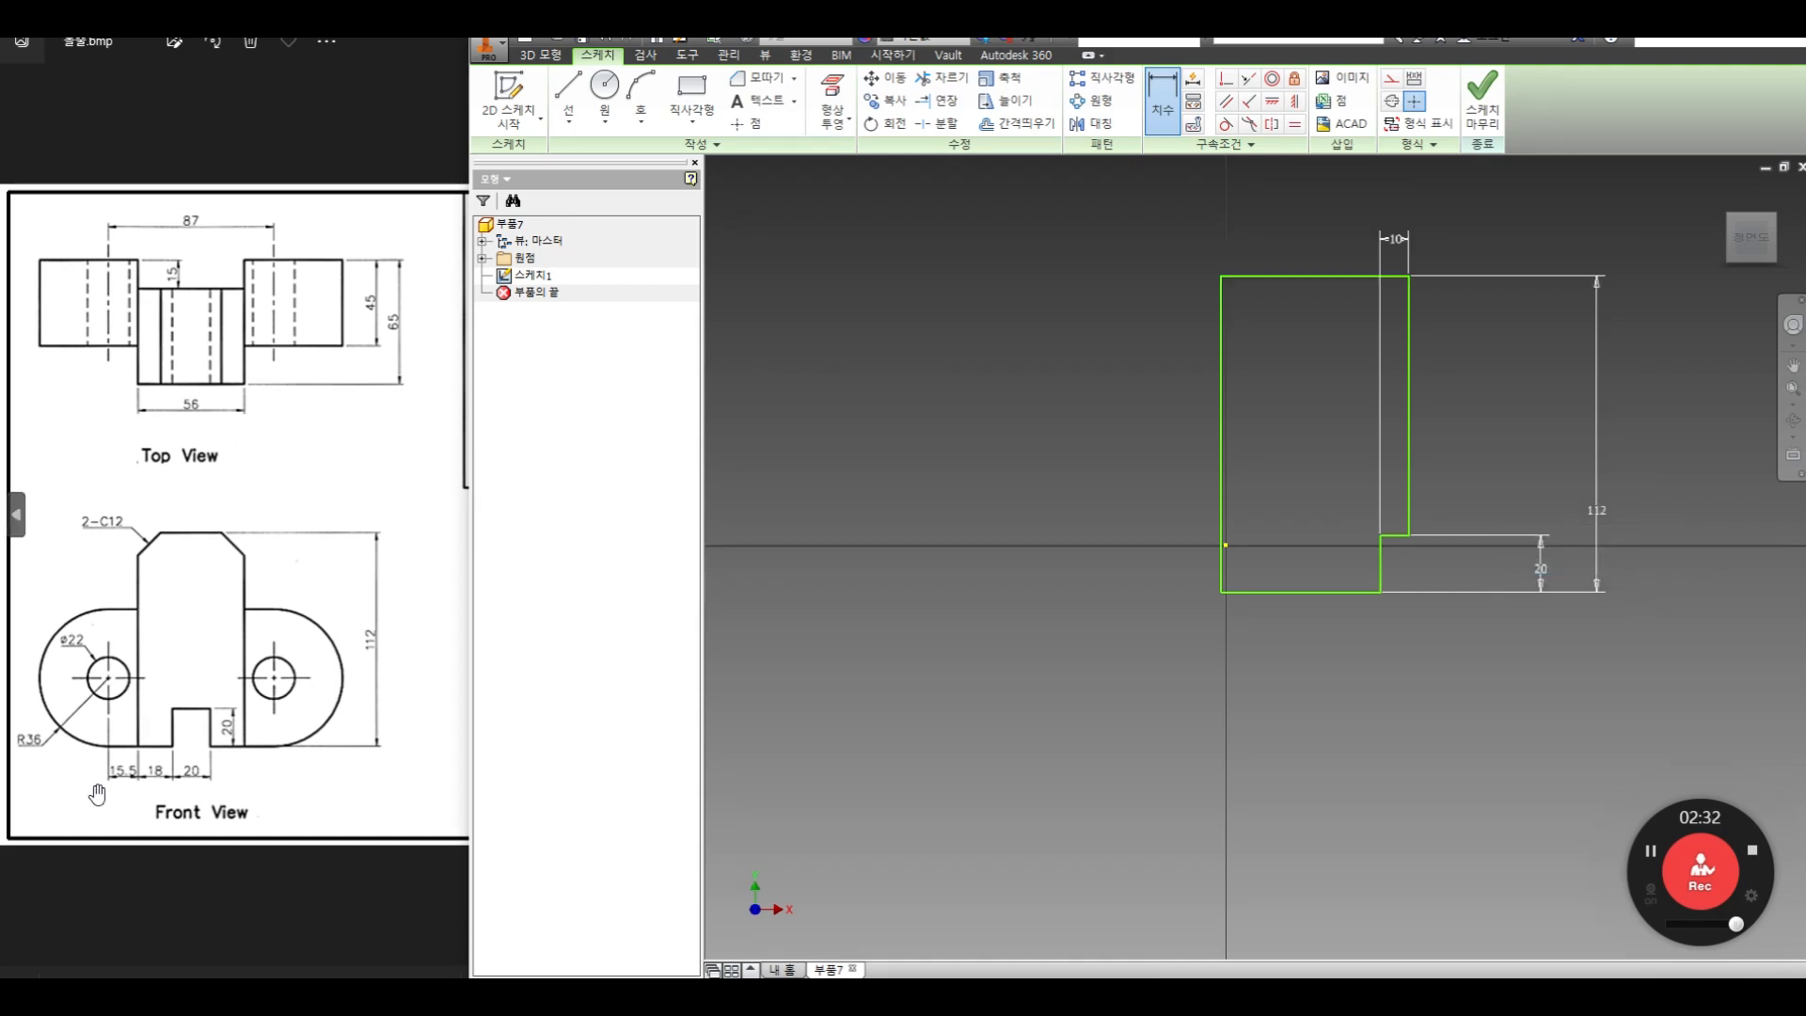
Offset the notch's vertical edge to the left, into the profile
{"action": "left_click", "coordinate": [183, 755]}
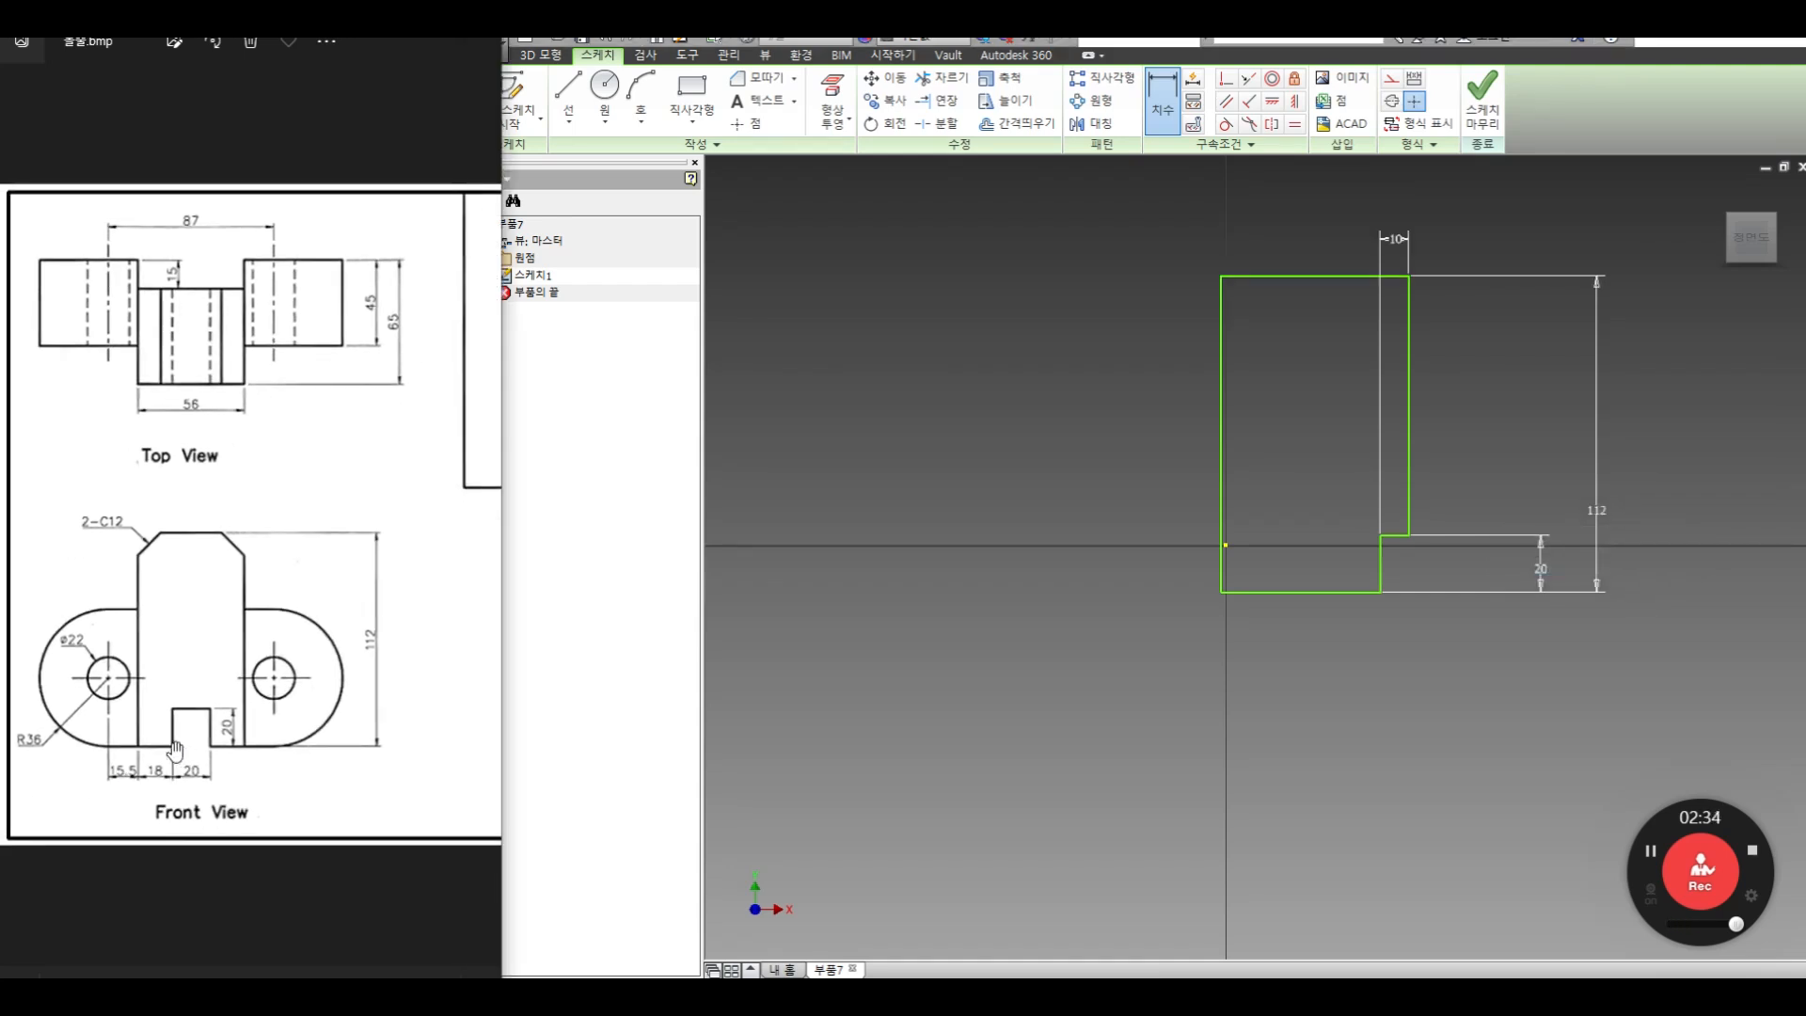
{"action": "left_click", "coordinate": [943, 448]}
{"action": "left_click", "coordinate": [1014, 123]}
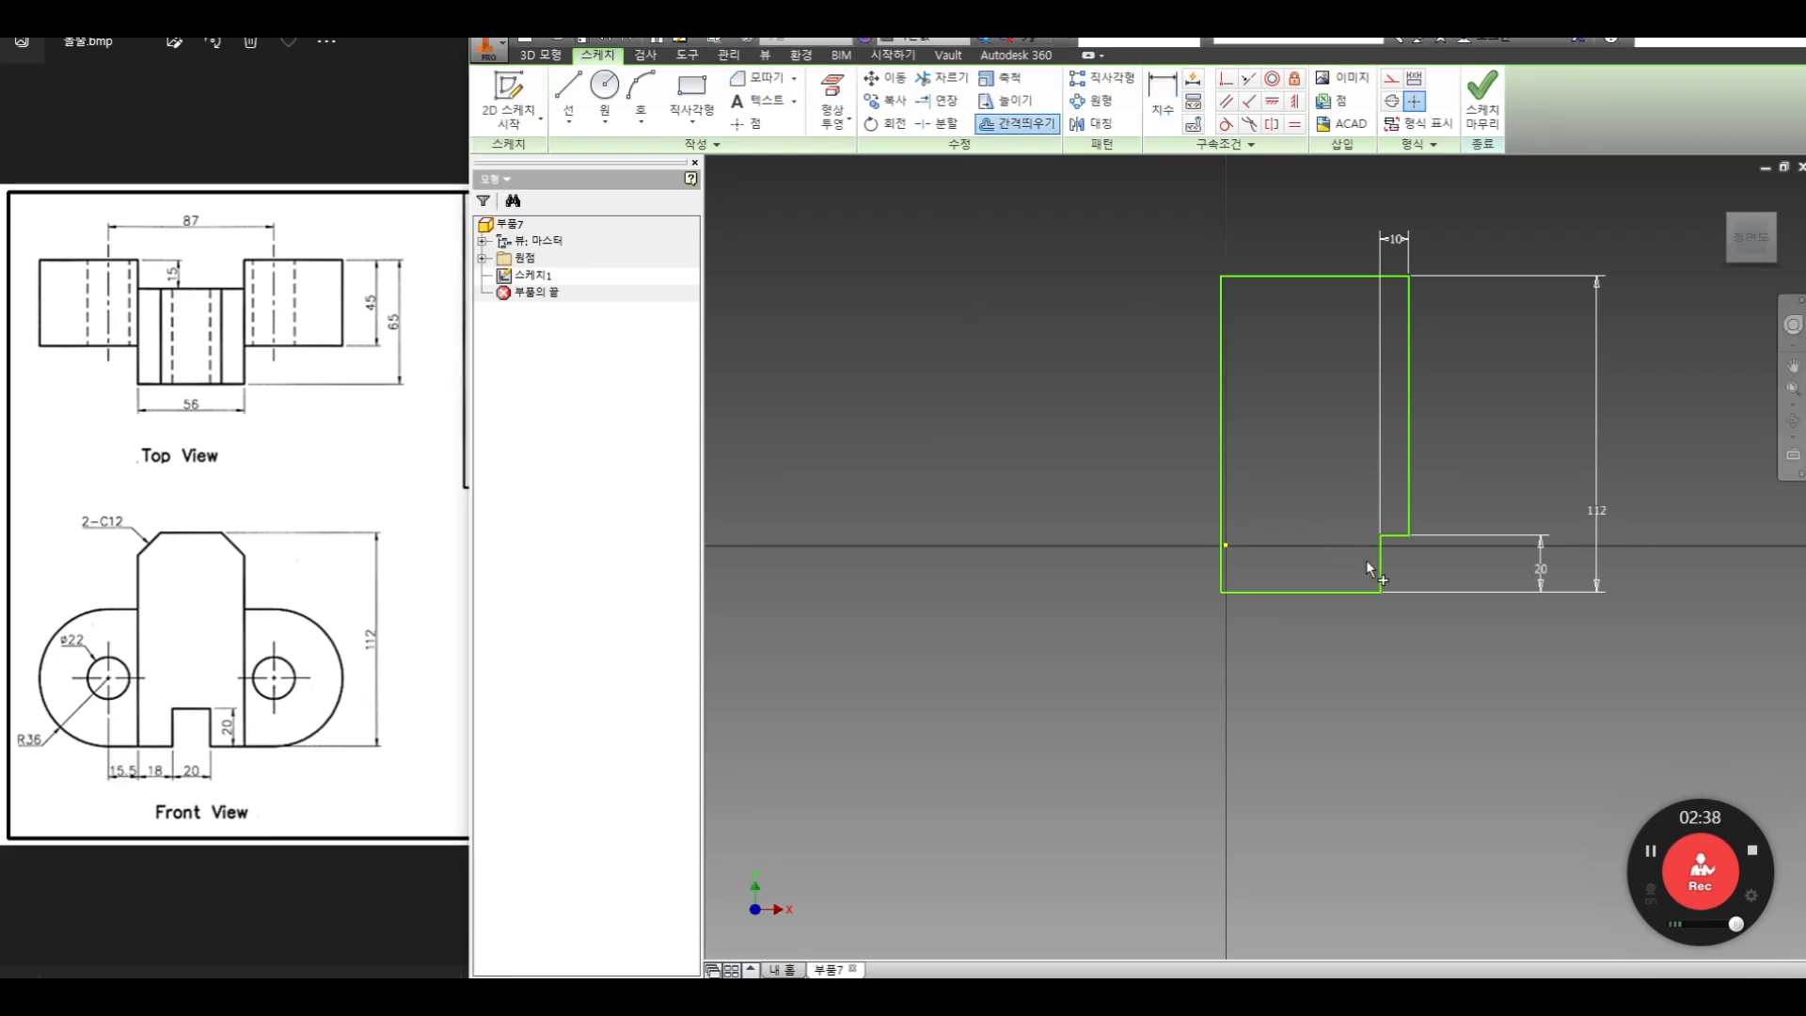
{"action": "right_click", "coordinate": [1324, 540]}
{"action": "left_click", "coordinate": [1388, 546]}
{"action": "left_click", "coordinate": [1306, 578]}
Dimension the offset vertical line 18 mm from the notch's vertical edge
{"action": "key", "text": "d"}
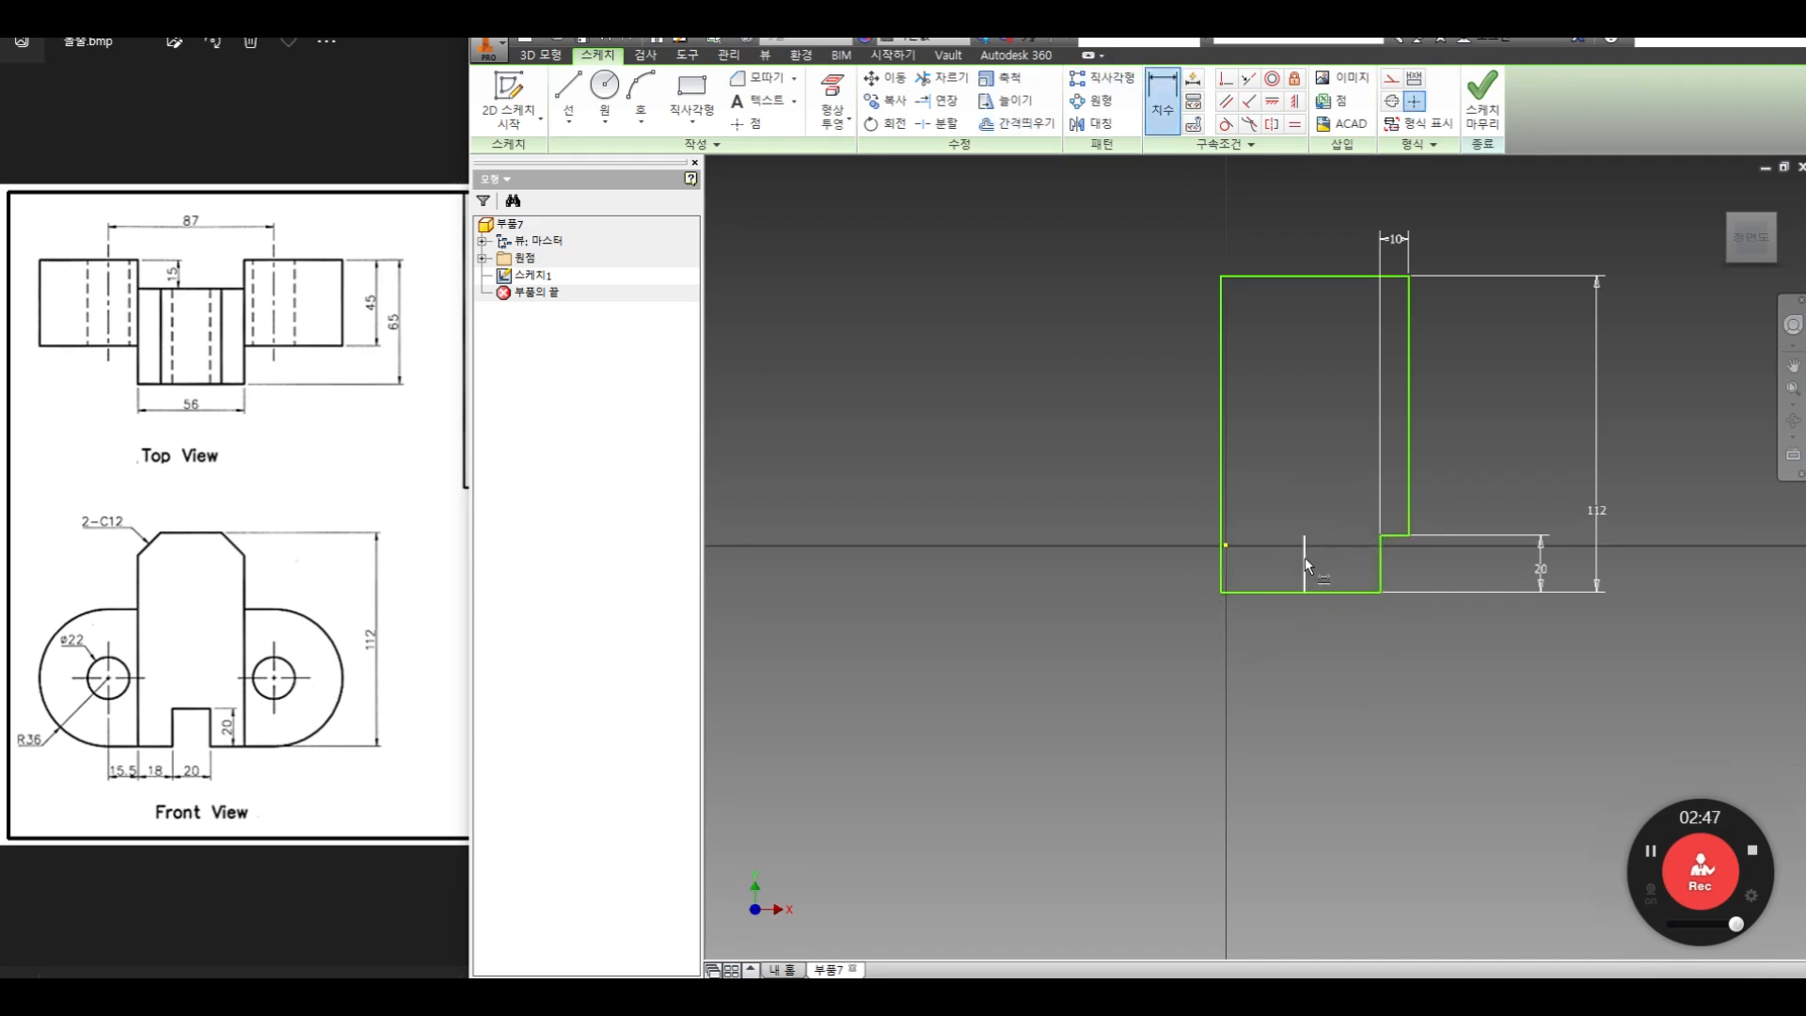
{"action": "left_click", "coordinate": [1379, 563]}
{"action": "left_click", "coordinate": [1348, 487]}
{"action": "type", "text": "18"}
{"action": "key", "text": "Return"}
Offset the vertical line 18 mm from the notch further to the left
{"action": "key", "text": "o"}
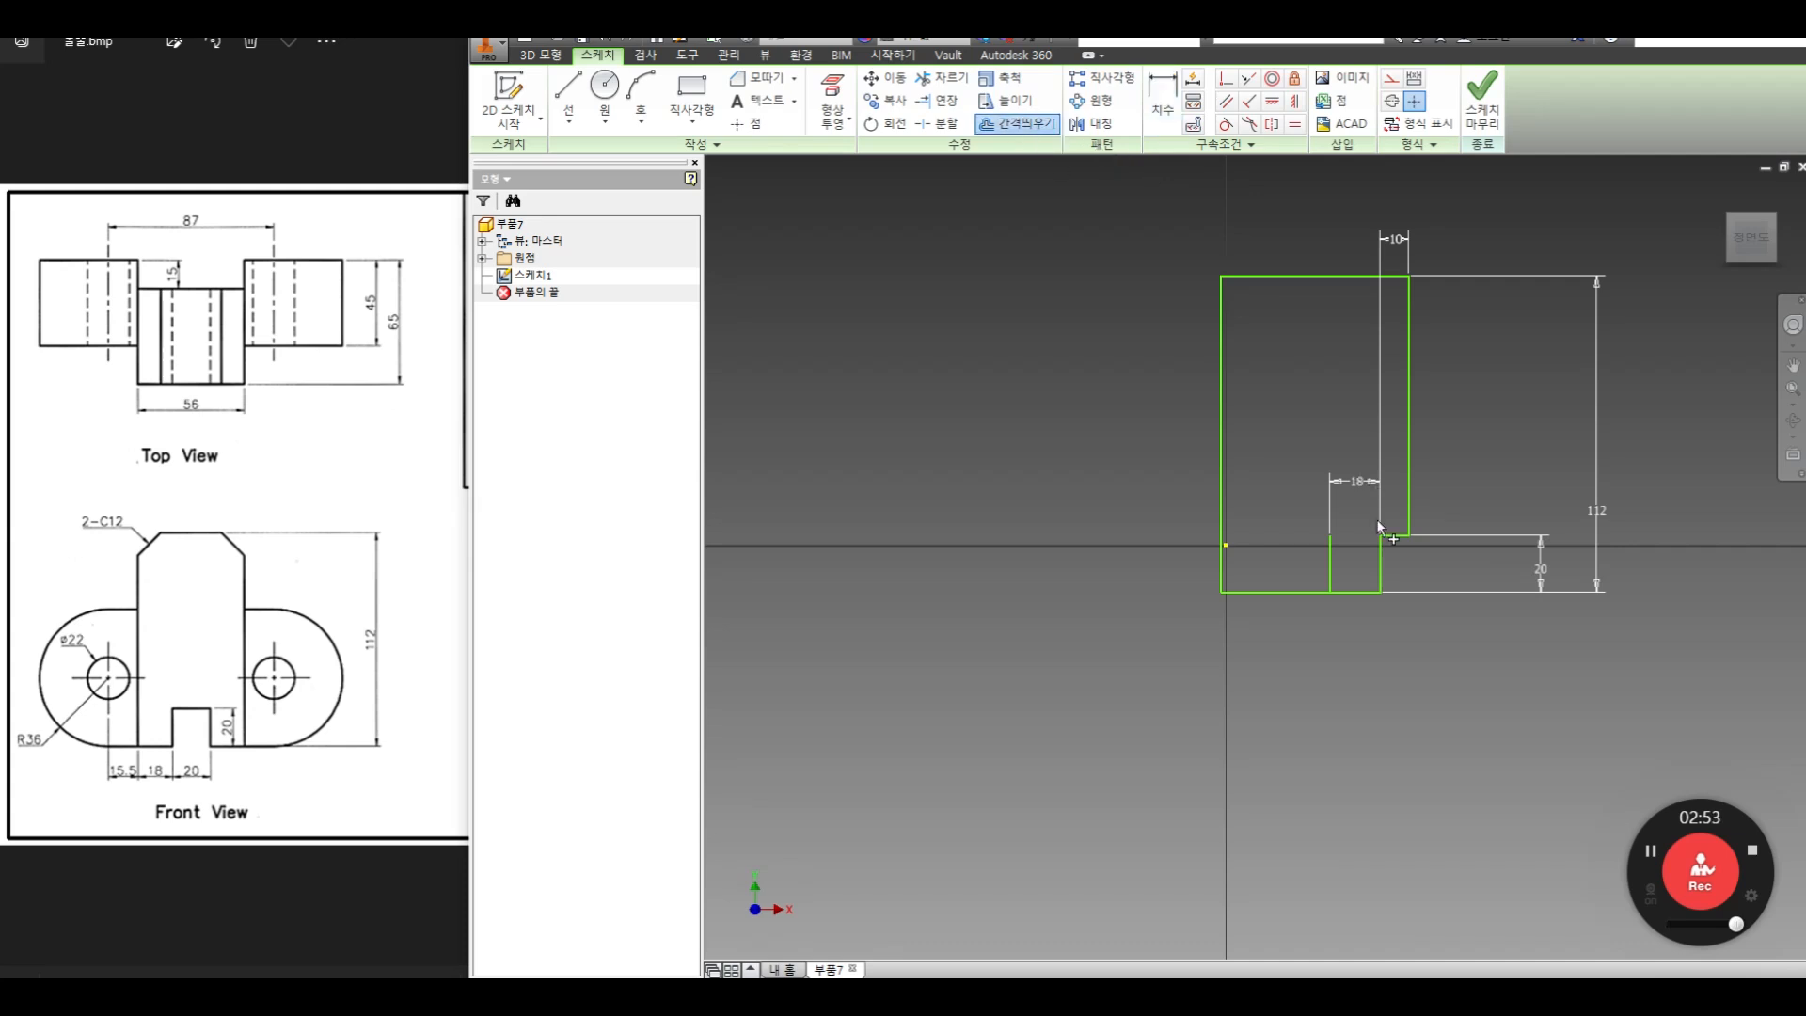
{"action": "left_click", "coordinate": [1329, 561]}
{"action": "right_click", "coordinate": [1302, 543]}
{"action": "left_click", "coordinate": [1338, 544]}
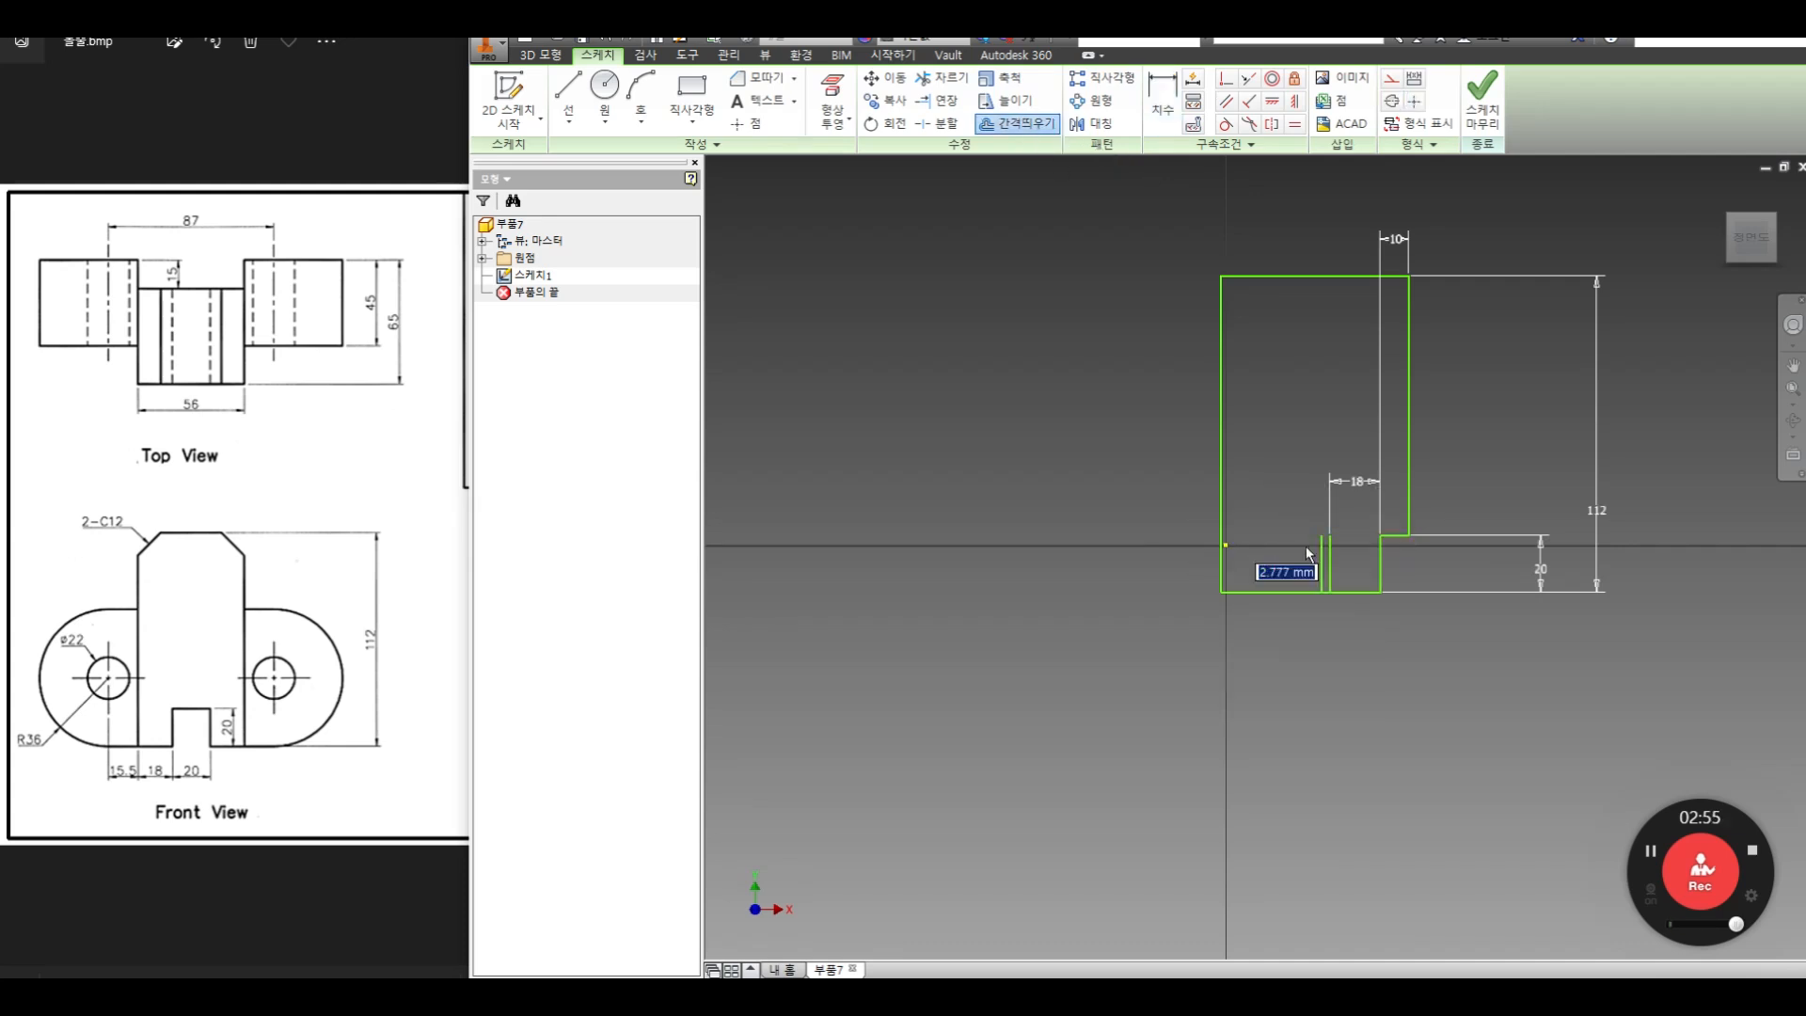
{"action": "left_click", "coordinate": [1279, 558]}
Dimension the spacing between the two offset vertical lines to 15.5 mm
{"action": "key", "text": "d"}
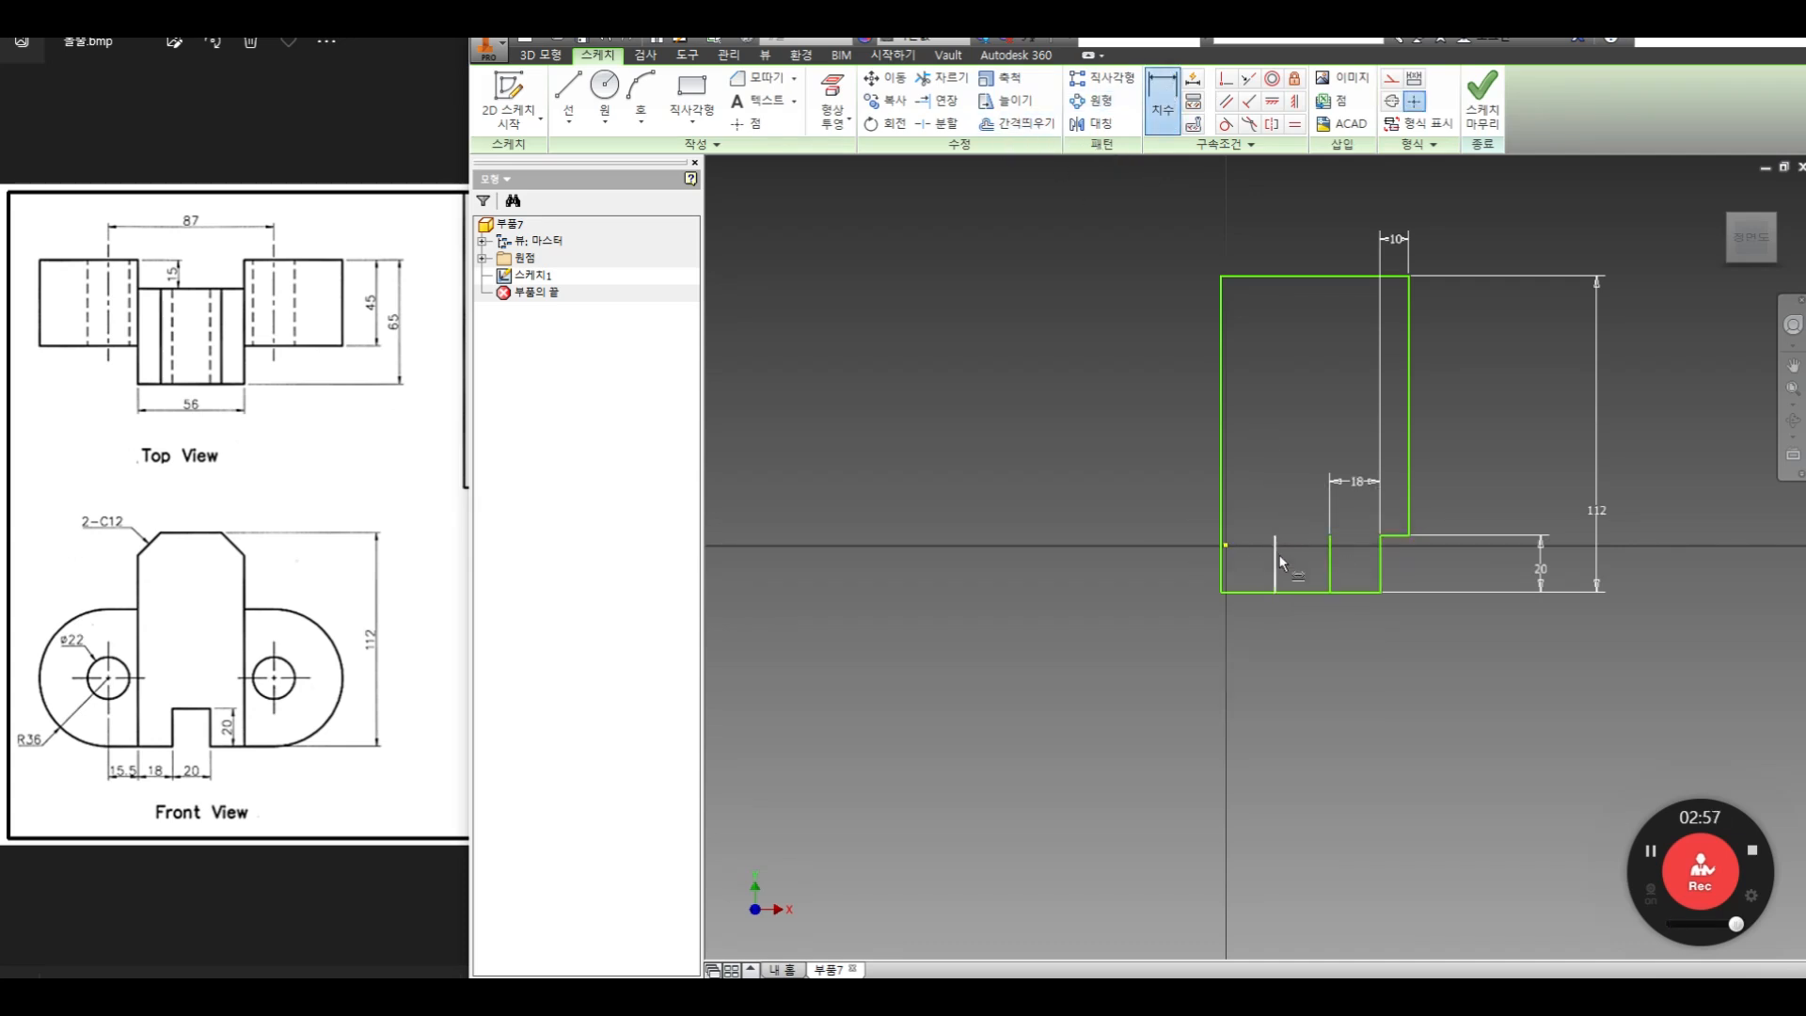
{"action": "left_click", "coordinate": [1276, 564]}
{"action": "left_click", "coordinate": [1329, 565]}
{"action": "left_click", "coordinate": [1307, 501]}
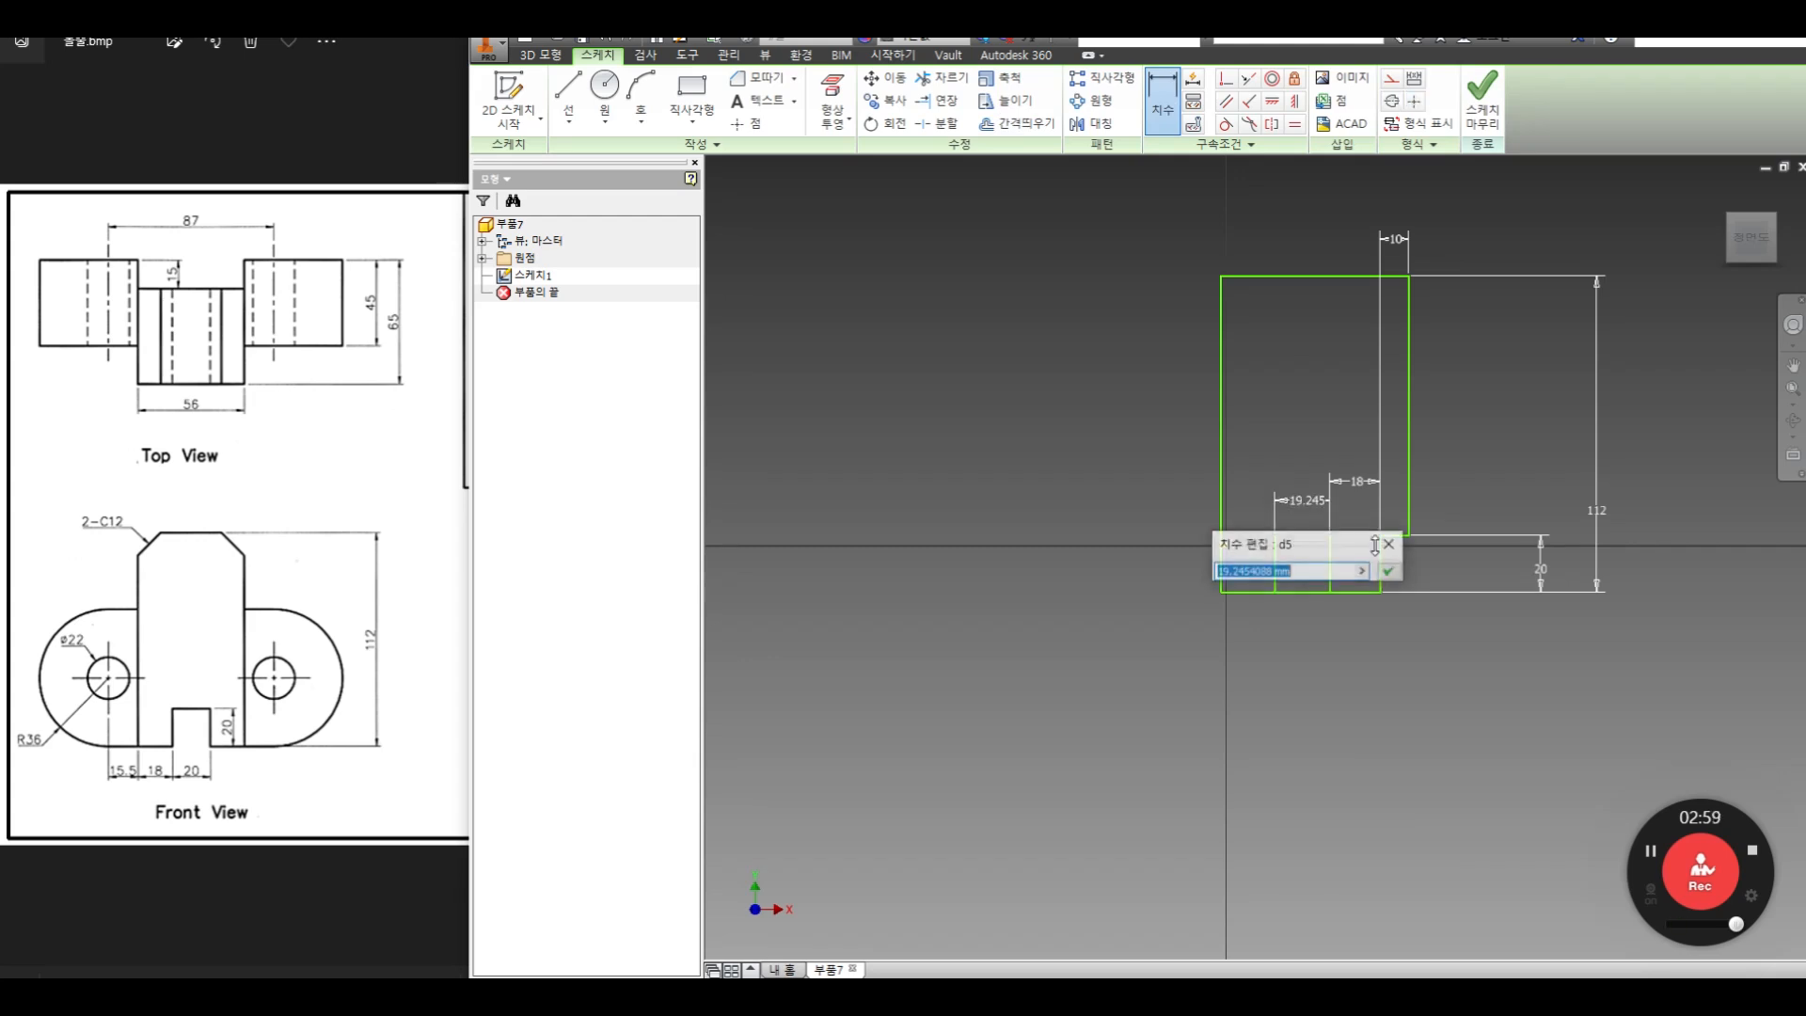
{"action": "type", "text": "15.5"}
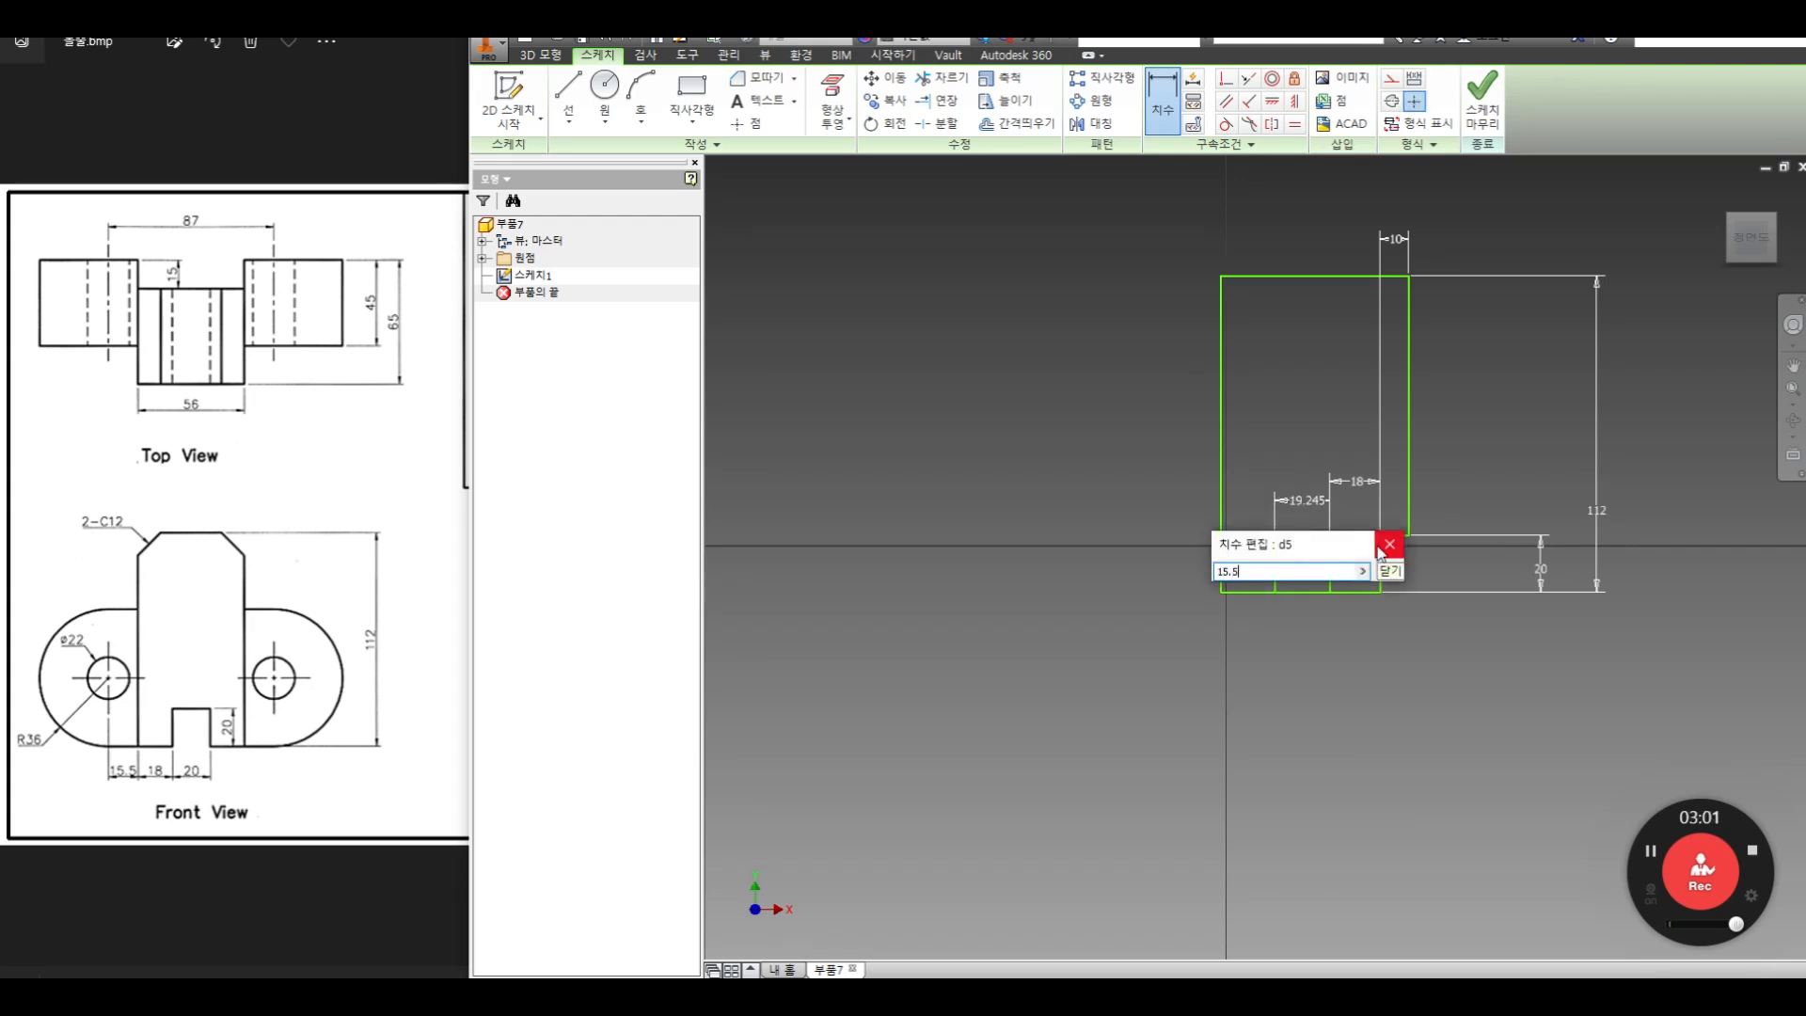
{"action": "key", "text": "Return"}
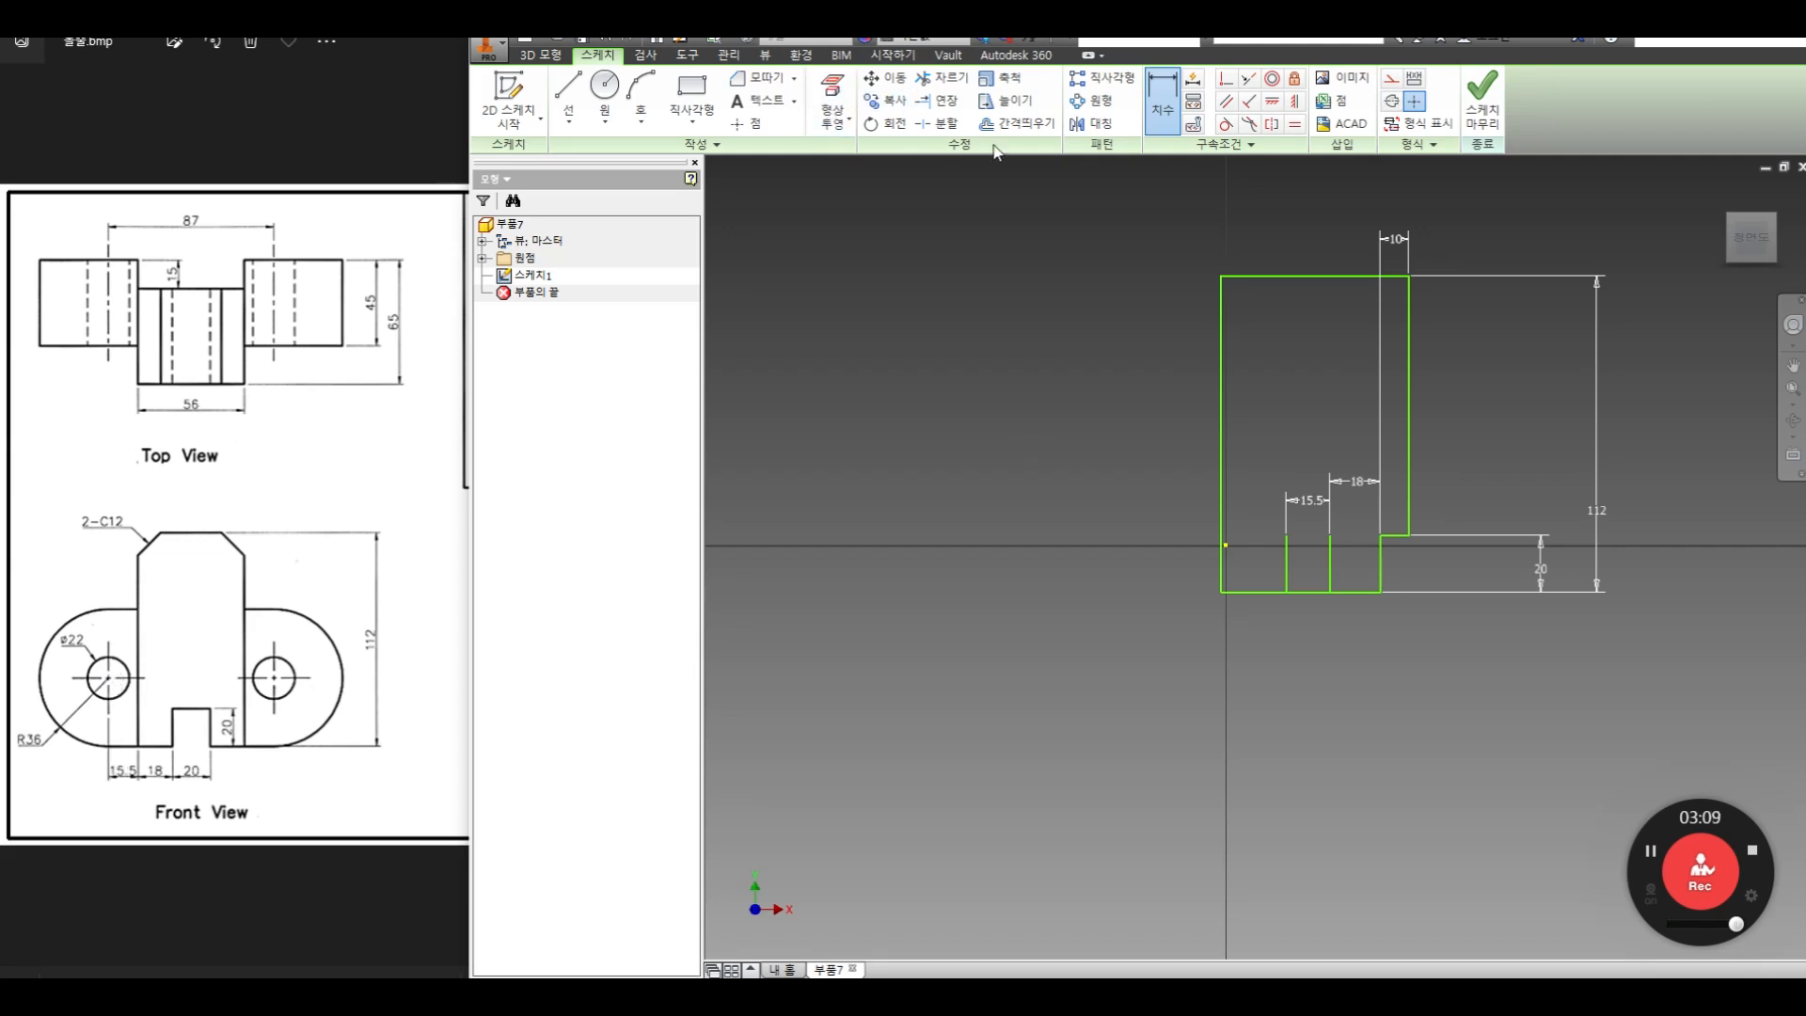
Offset the profile's bottom edge upward to create a horizontal line above the short vertical lines
{"action": "left_click", "coordinate": [1016, 123]}
{"action": "left_click", "coordinate": [1270, 592]}
{"action": "right_click", "coordinate": [1269, 490]}
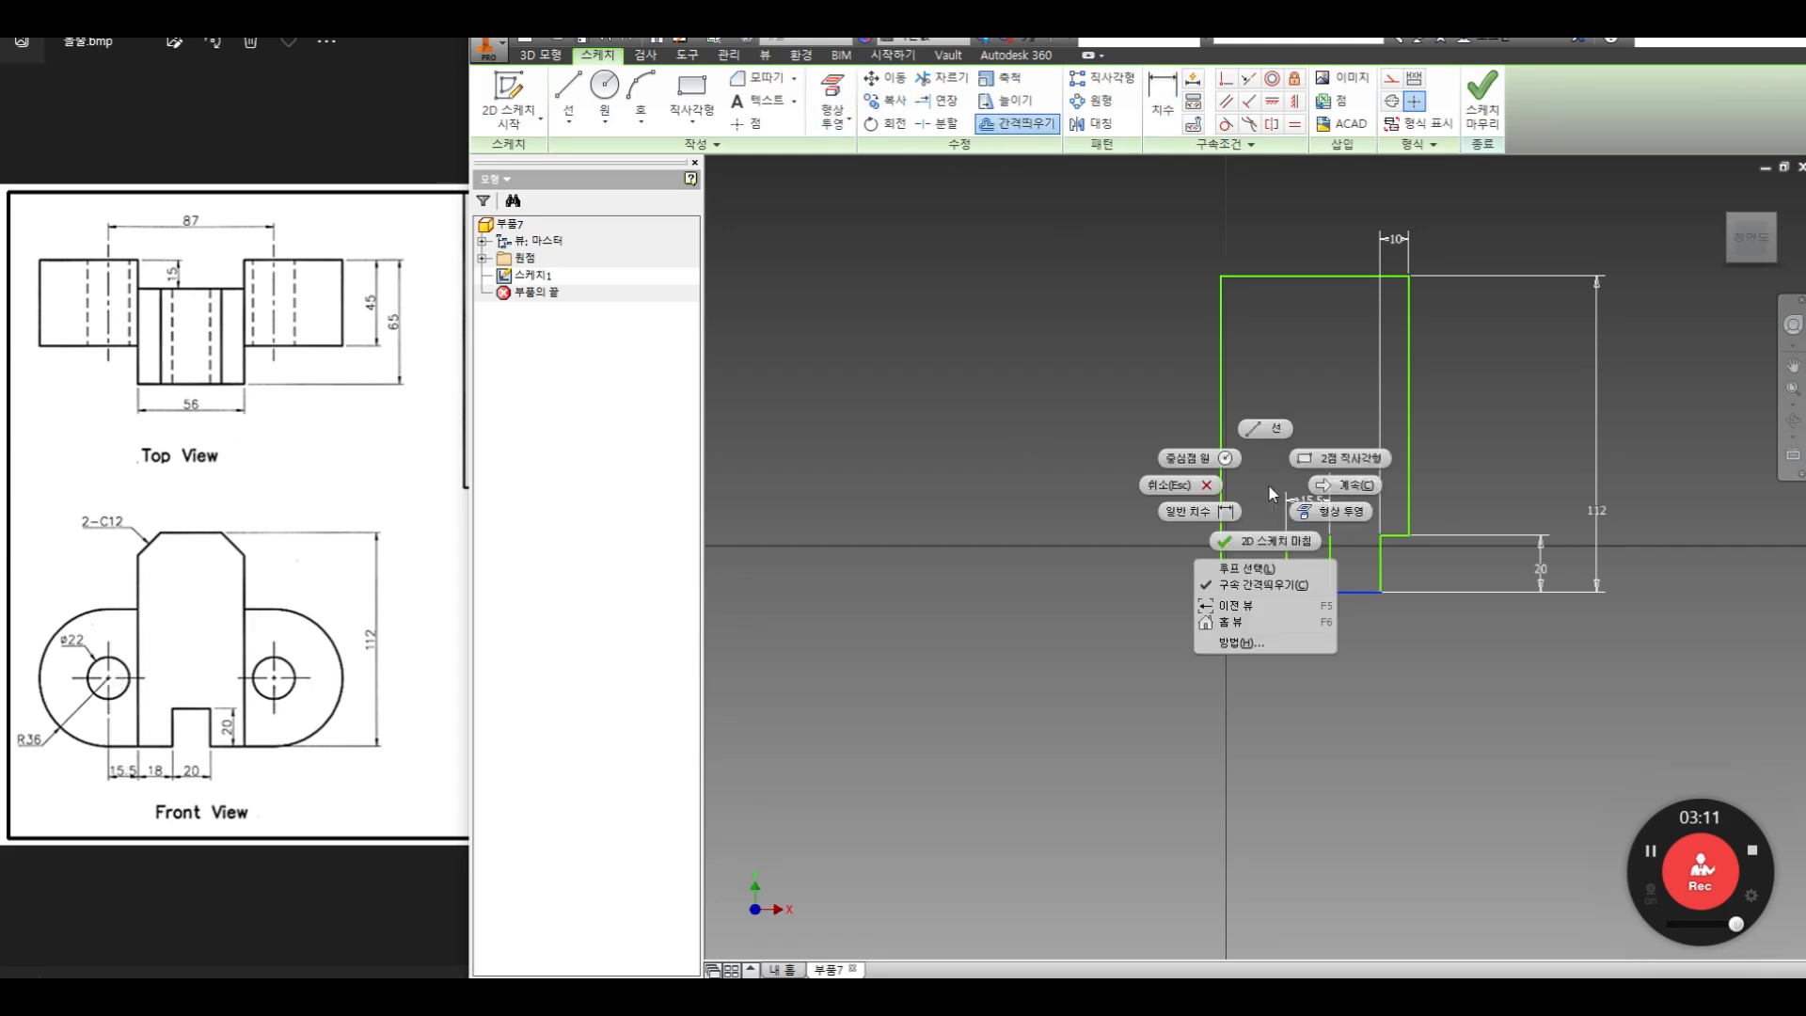
{"action": "left_click", "coordinate": [1328, 488]}
{"action": "left_click", "coordinate": [1306, 452]}
Dimension the new horizontal line 36 mm above the profile's bottom edge
{"action": "left_click", "coordinate": [1163, 94]}
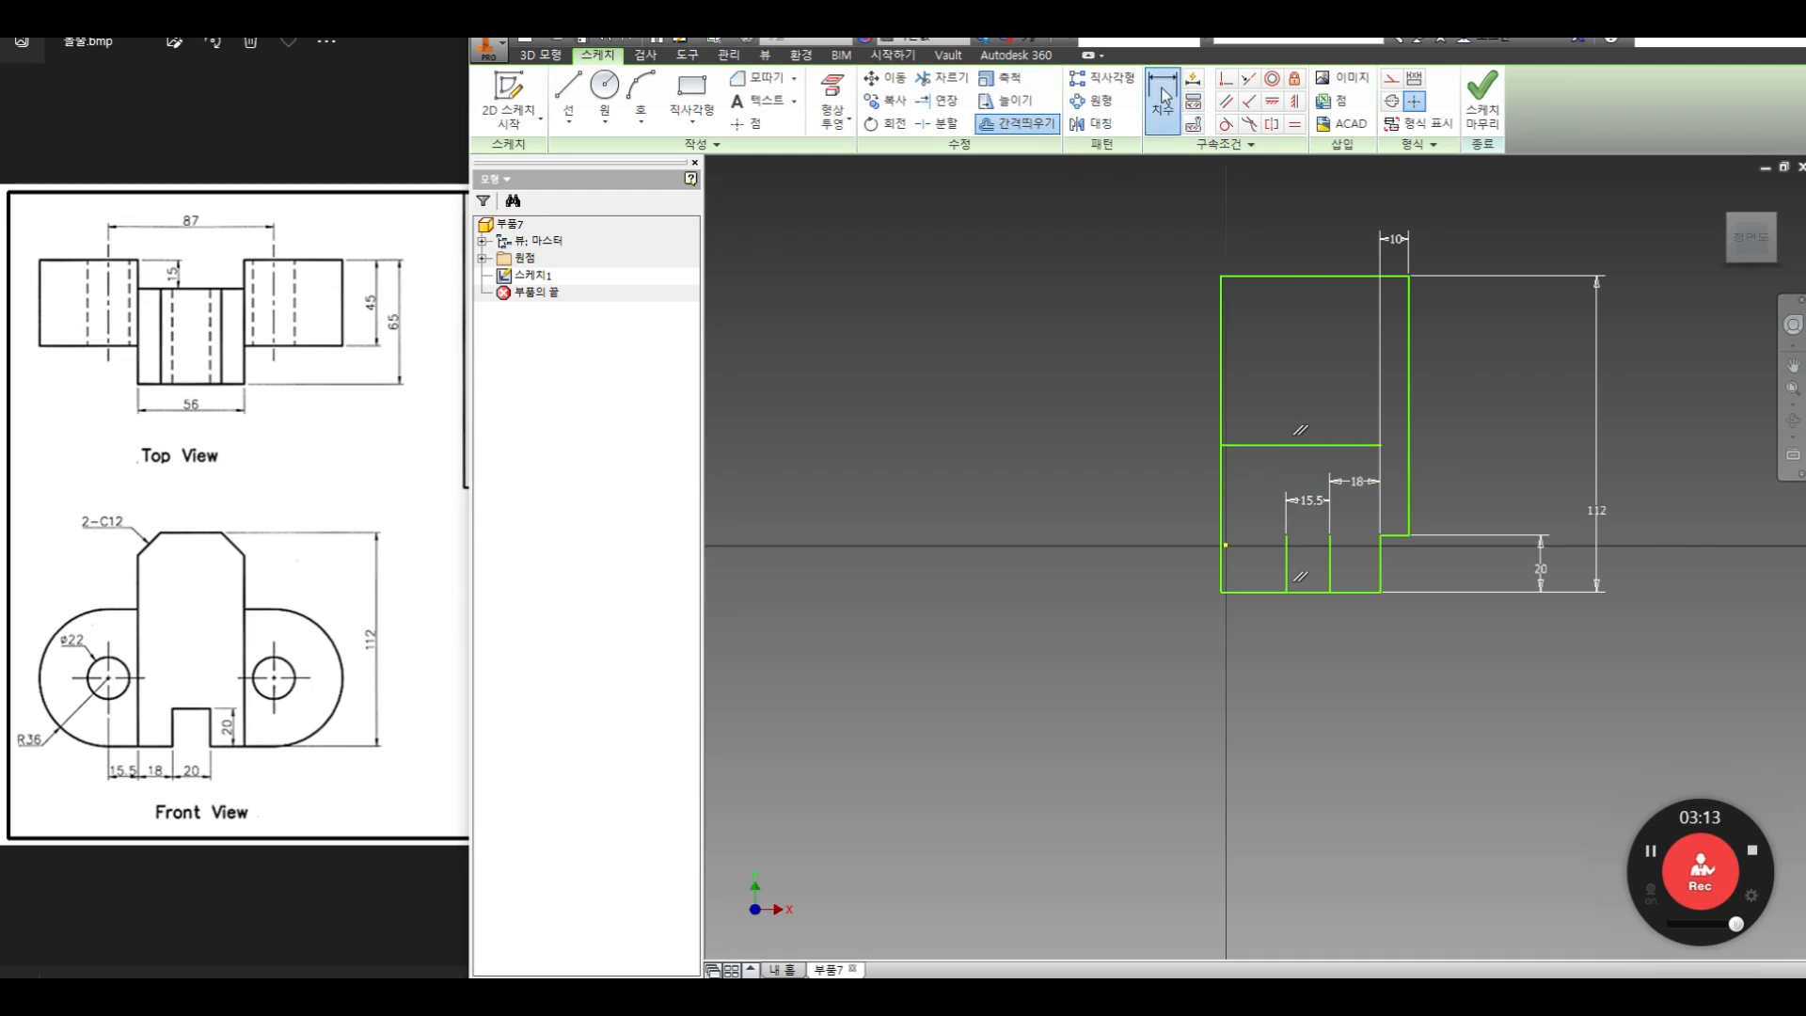
{"action": "left_click", "coordinate": [1255, 447]}
{"action": "left_click", "coordinate": [1261, 590]}
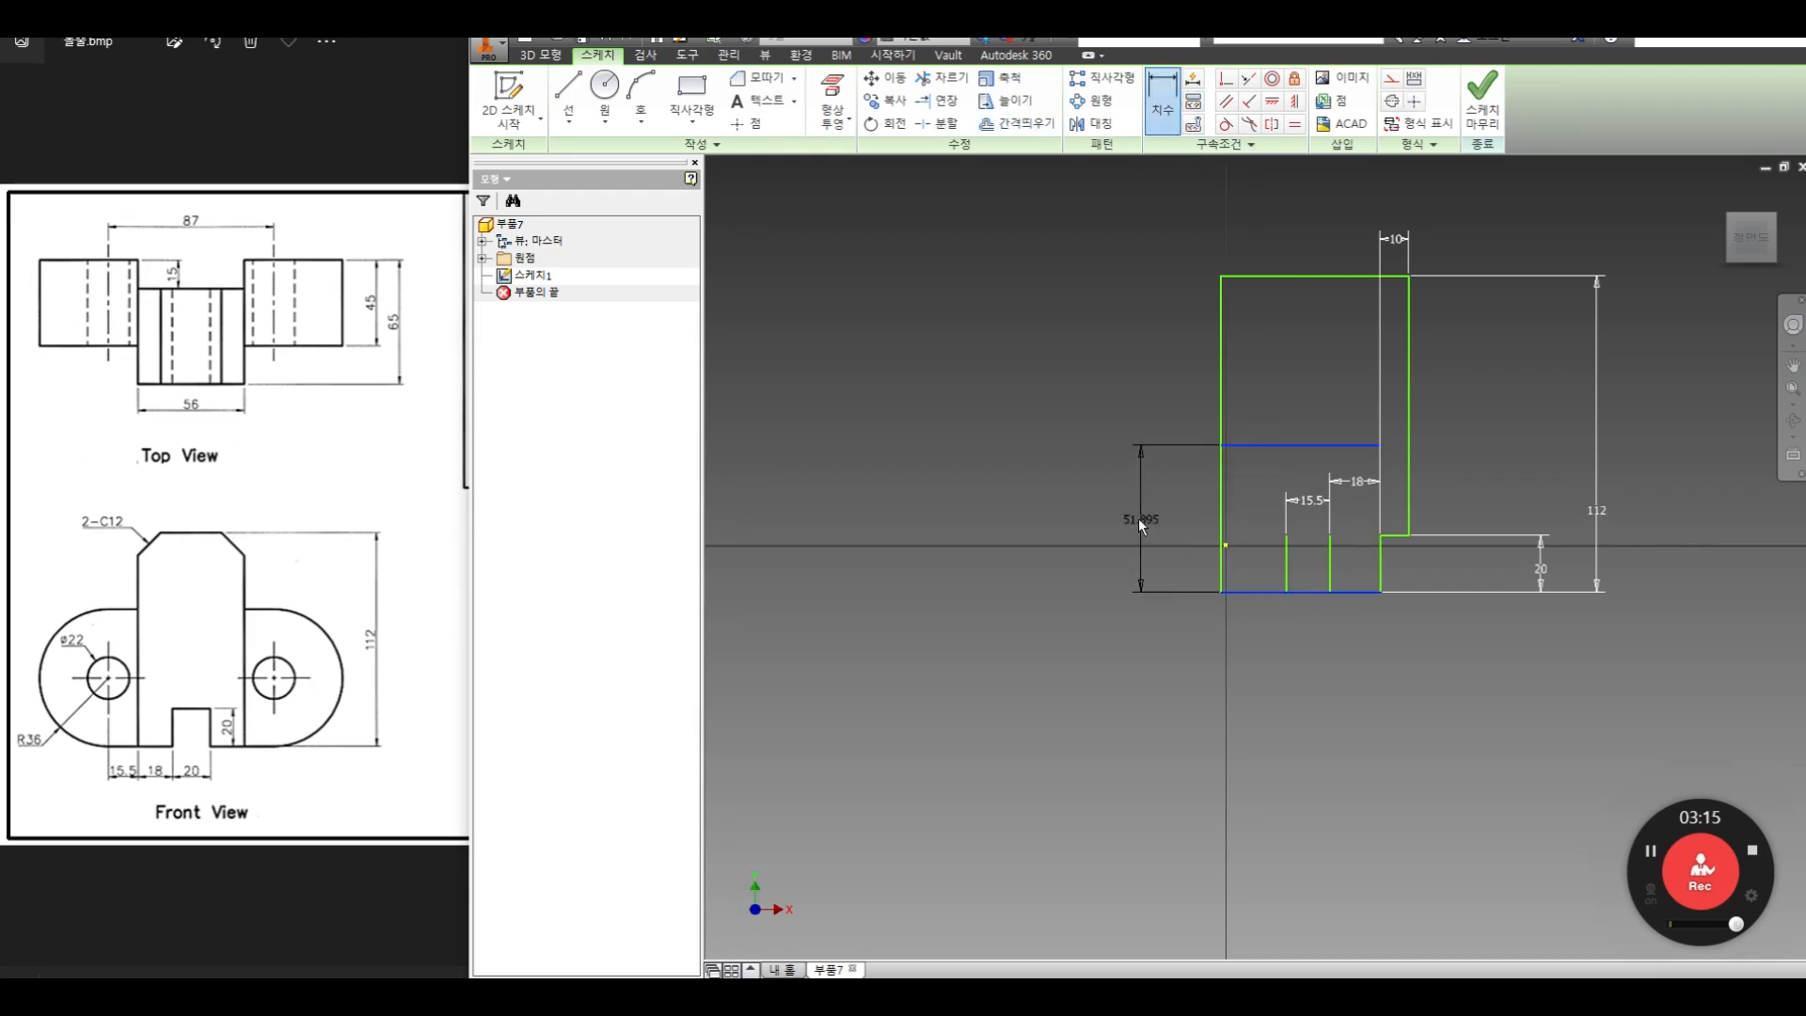
{"action": "left_click", "coordinate": [1140, 521]}
{"action": "type", "text": "36"}
{"action": "key", "text": "Return"}
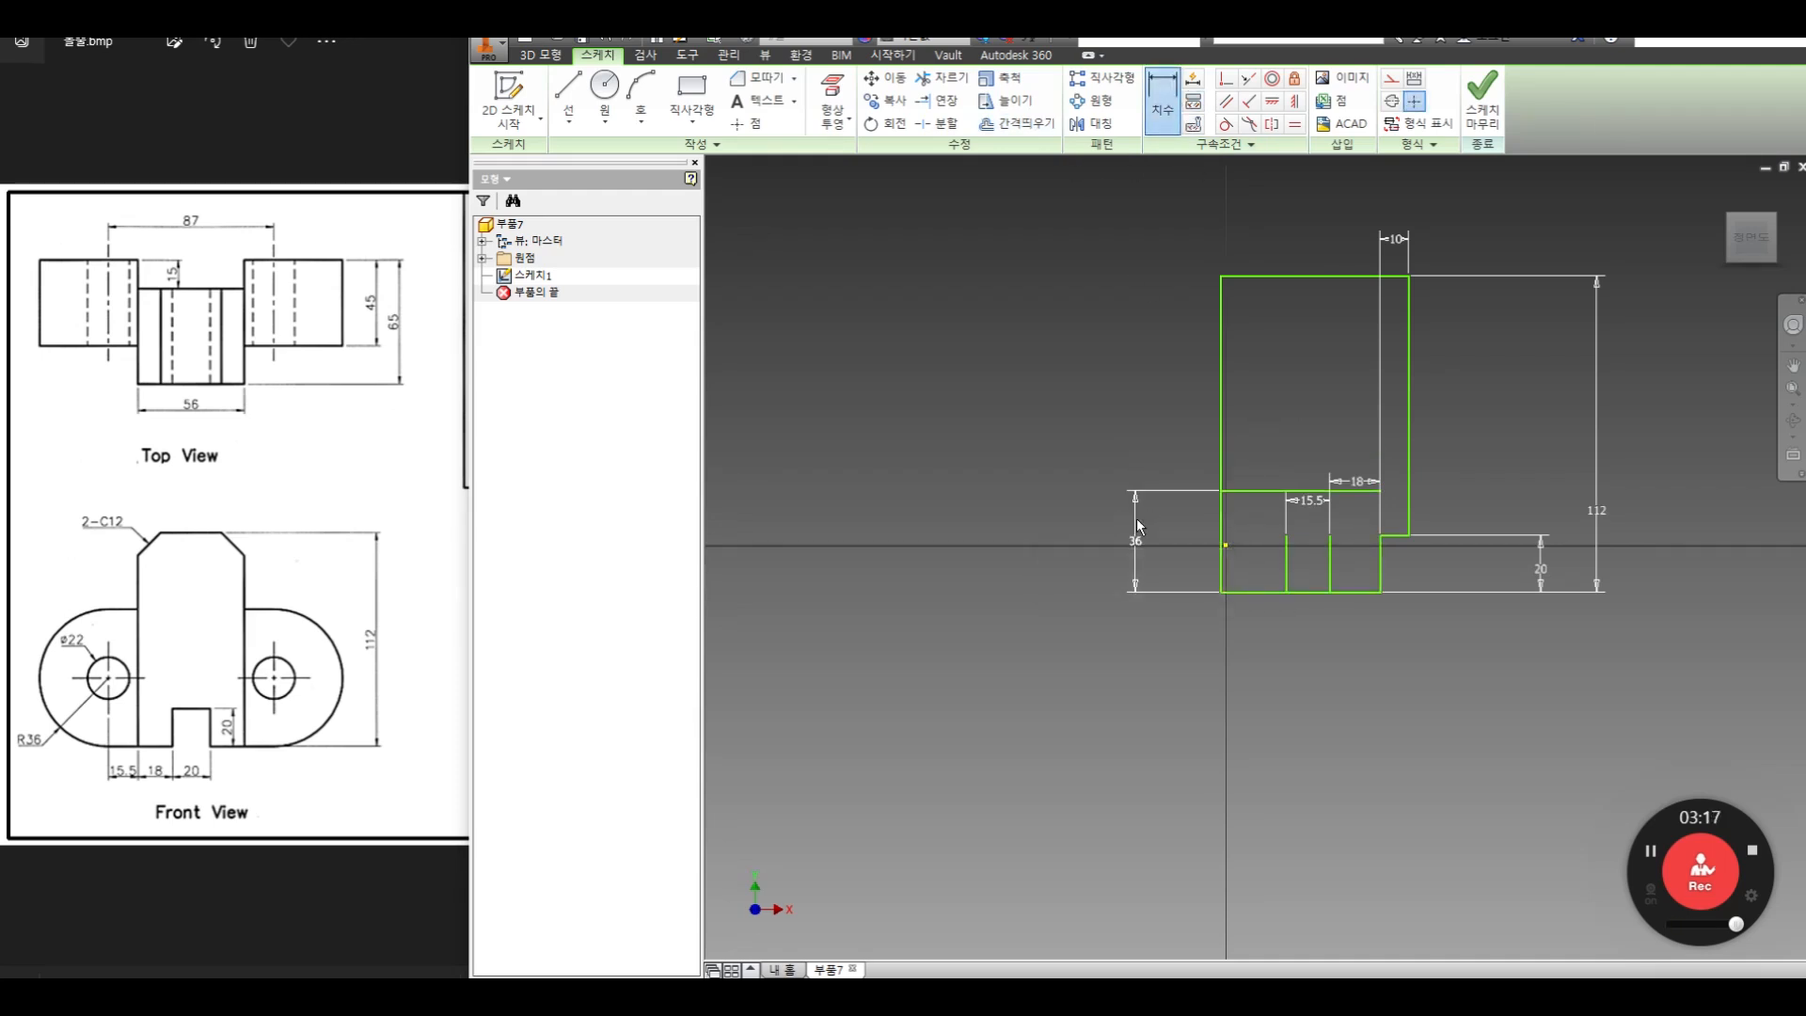
Extend the leftmost short vertical line up to the horizontal line at 36 mm to locate the hole center
{"action": "left_click", "coordinate": [938, 101]}
{"action": "left_click", "coordinate": [1285, 569]}
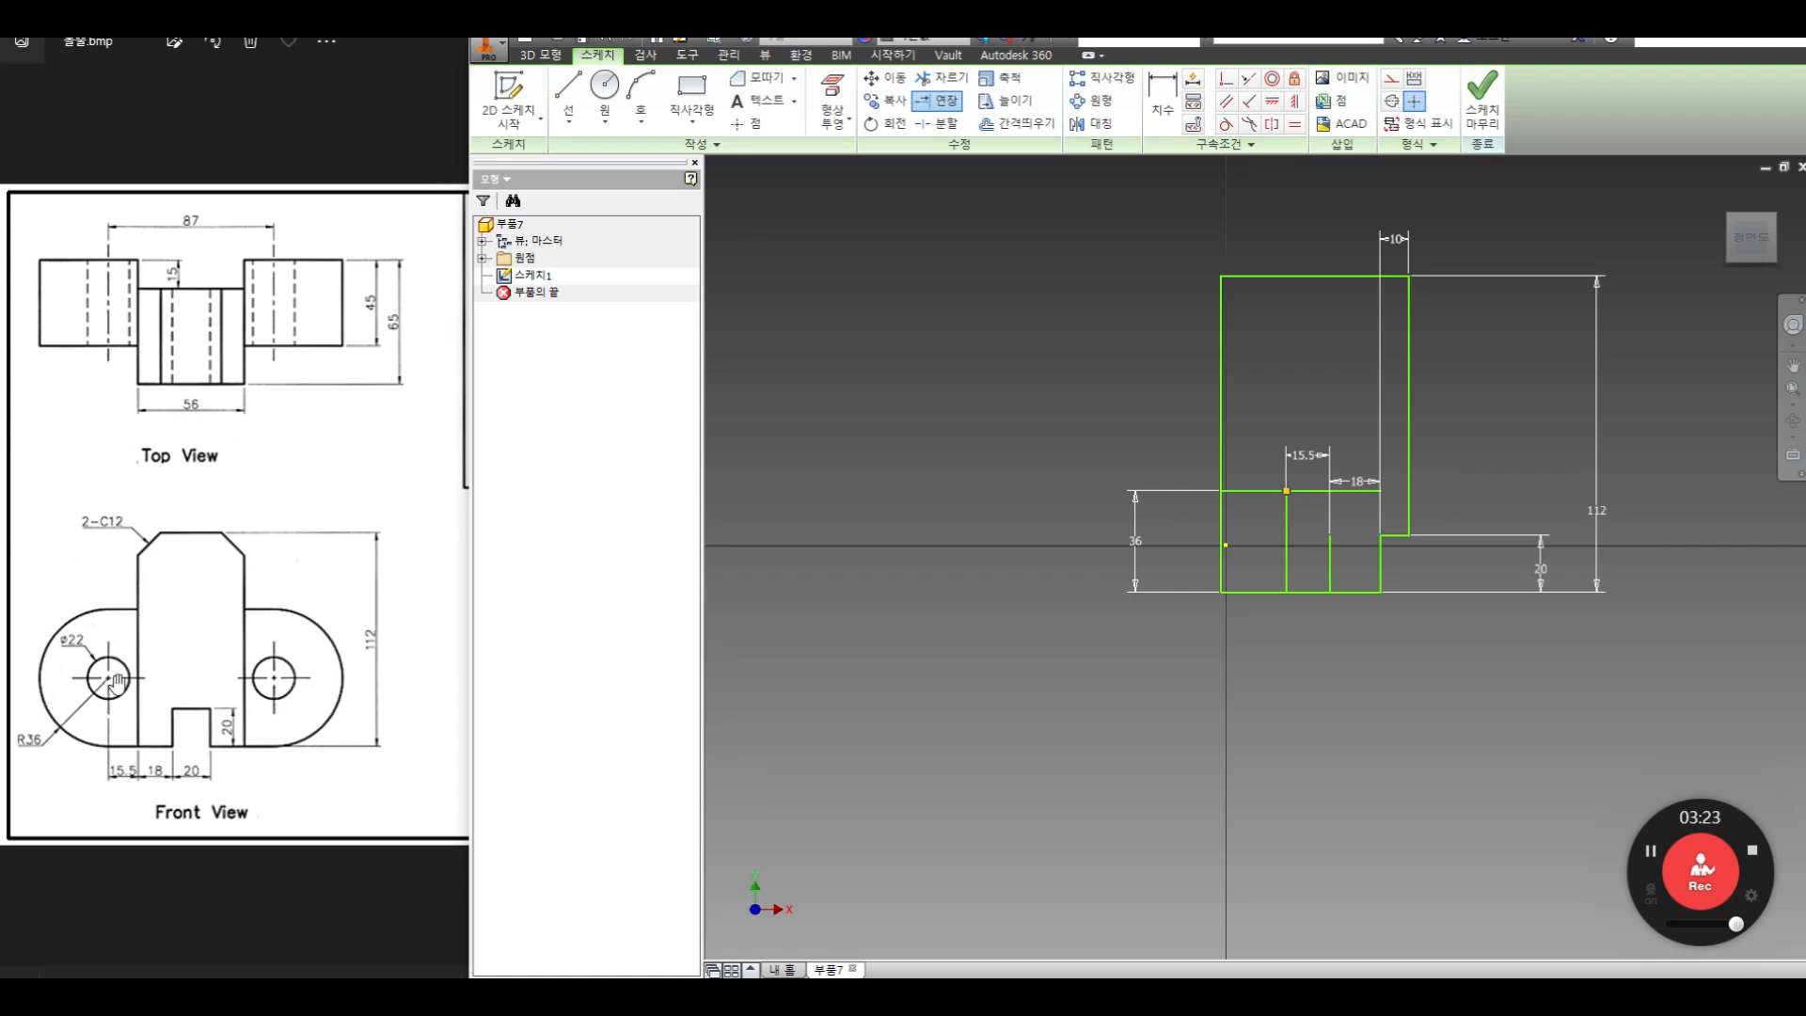
Draw a circle centered on the hole center and reaching the bottom edge, and extend the vertical center line to the circle's upper edge
{"action": "left_click", "coordinate": [605, 86]}
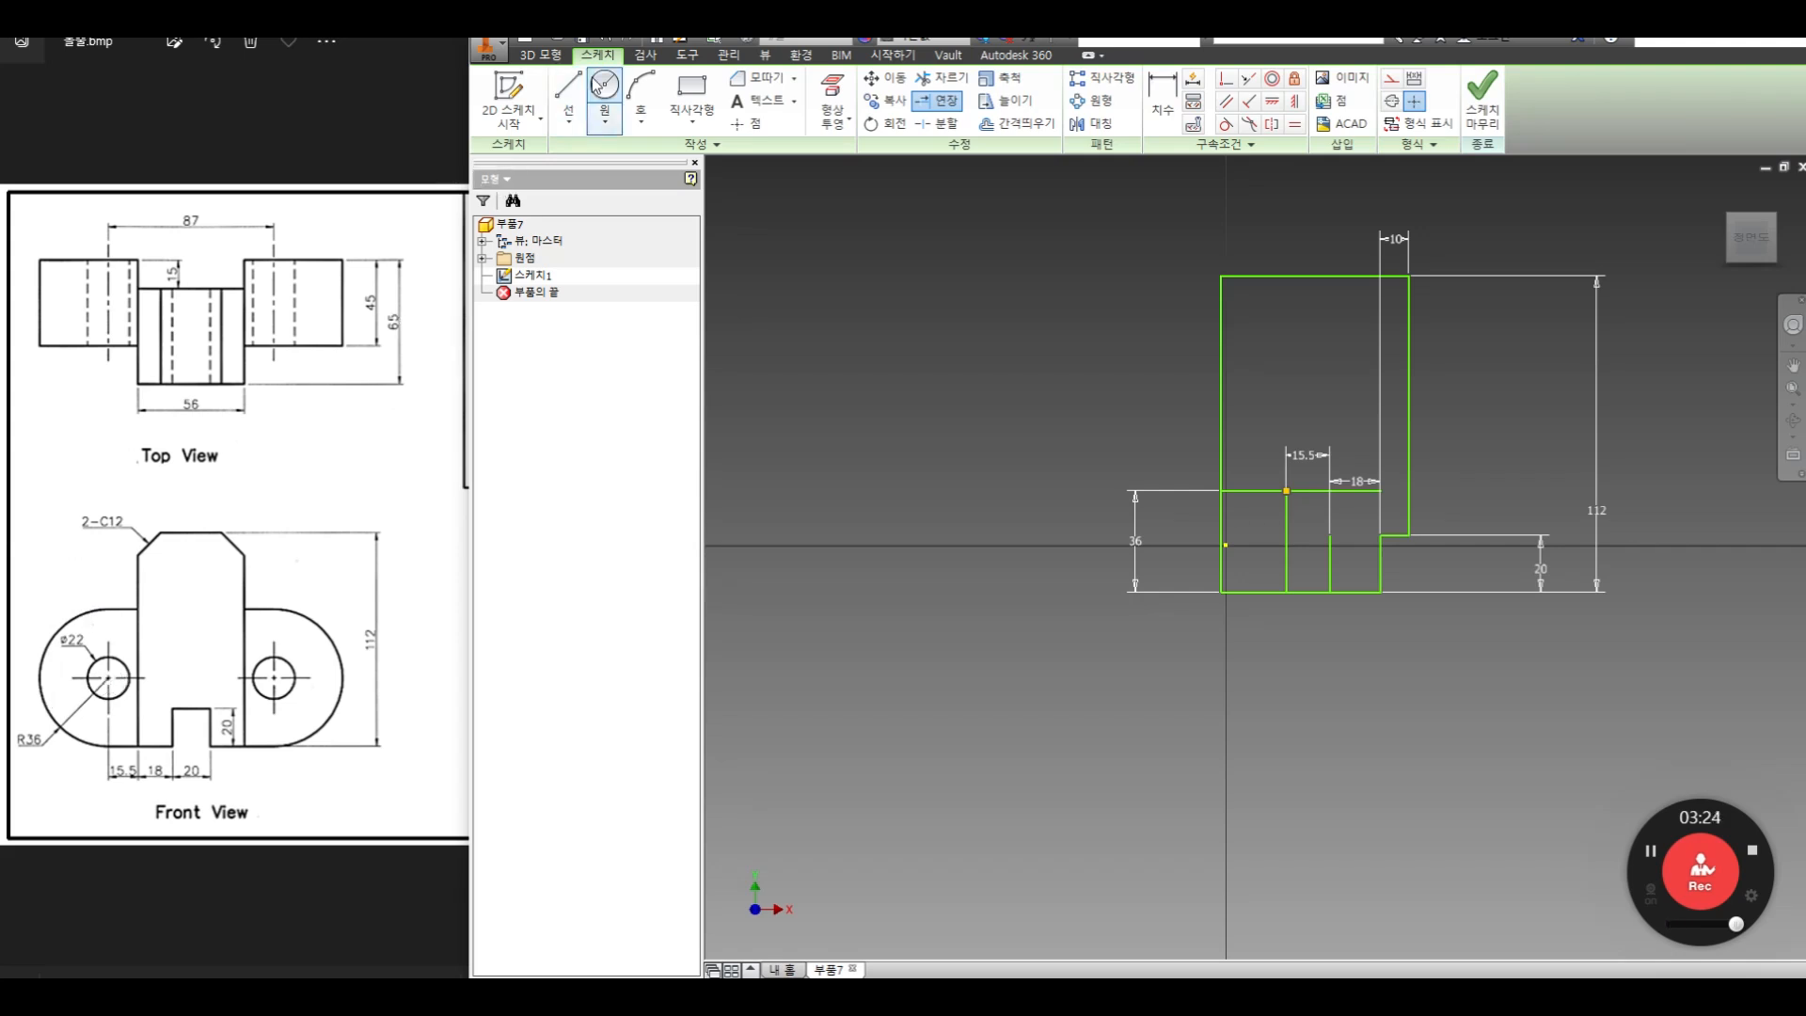
{"action": "left_click", "coordinate": [1287, 492]}
{"action": "left_click", "coordinate": [1290, 591]}
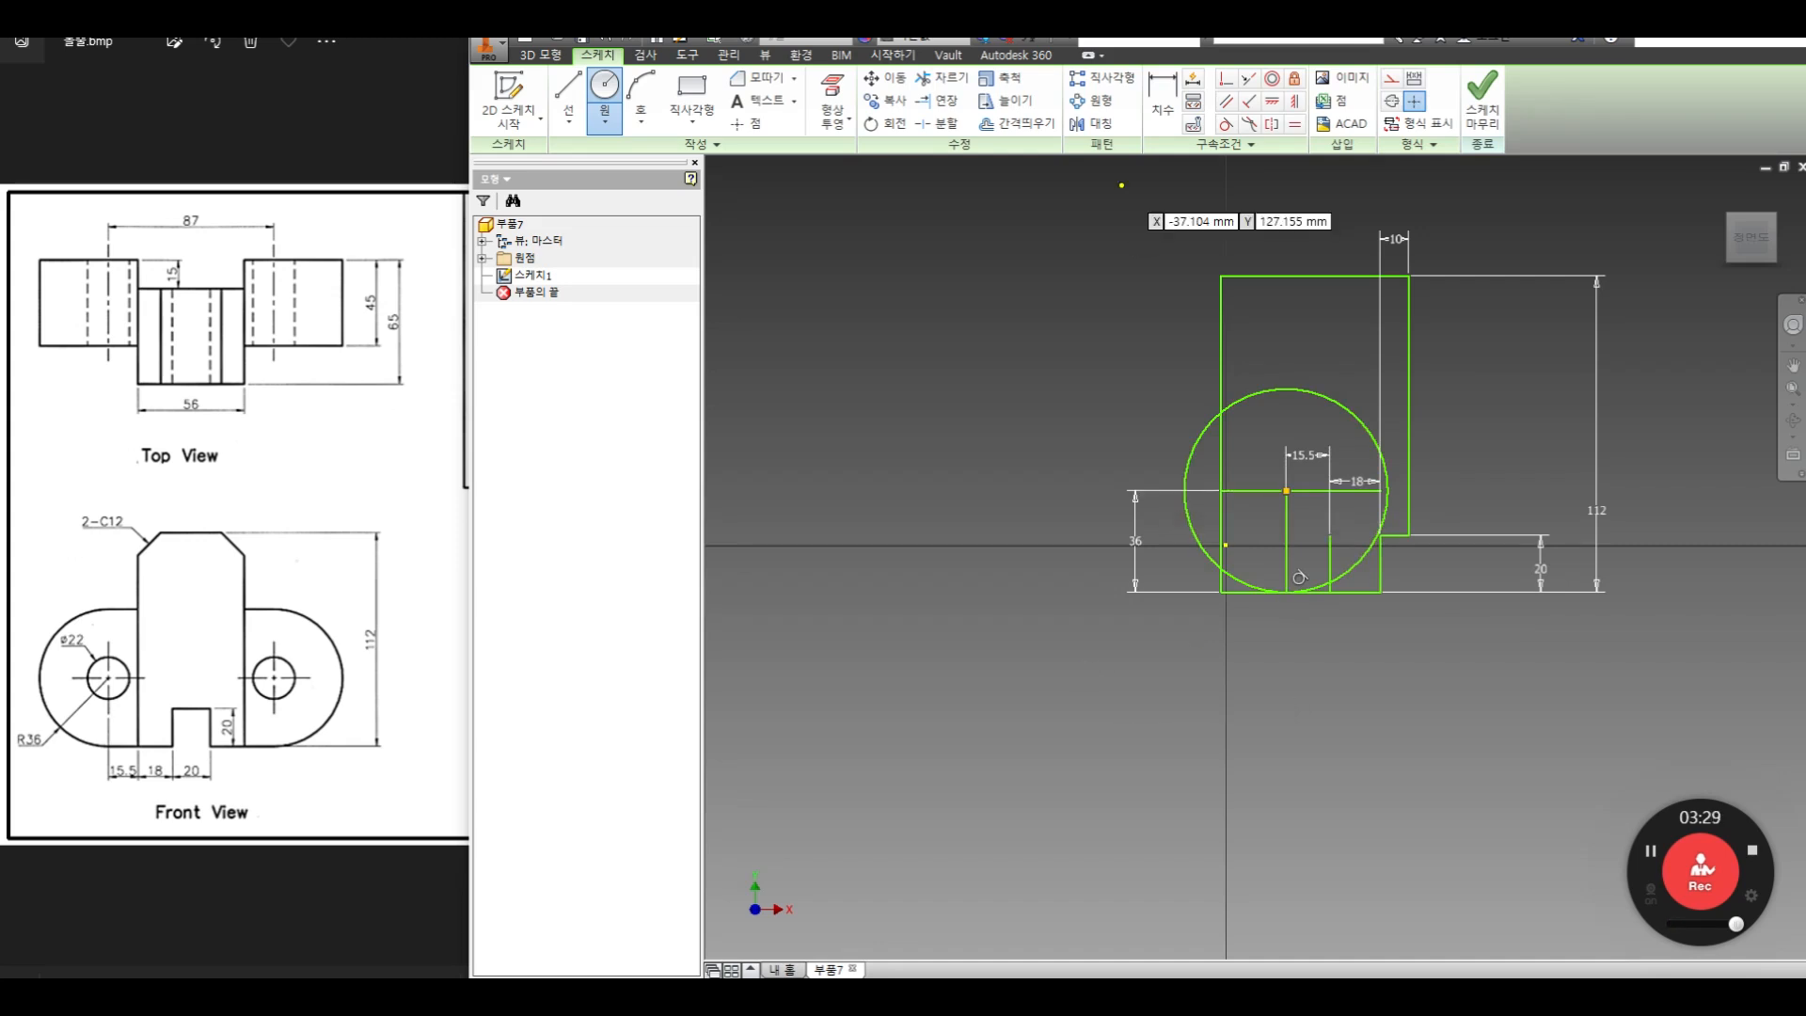
{"action": "left_click", "coordinate": [941, 77]}
{"action": "left_click", "coordinate": [942, 105]}
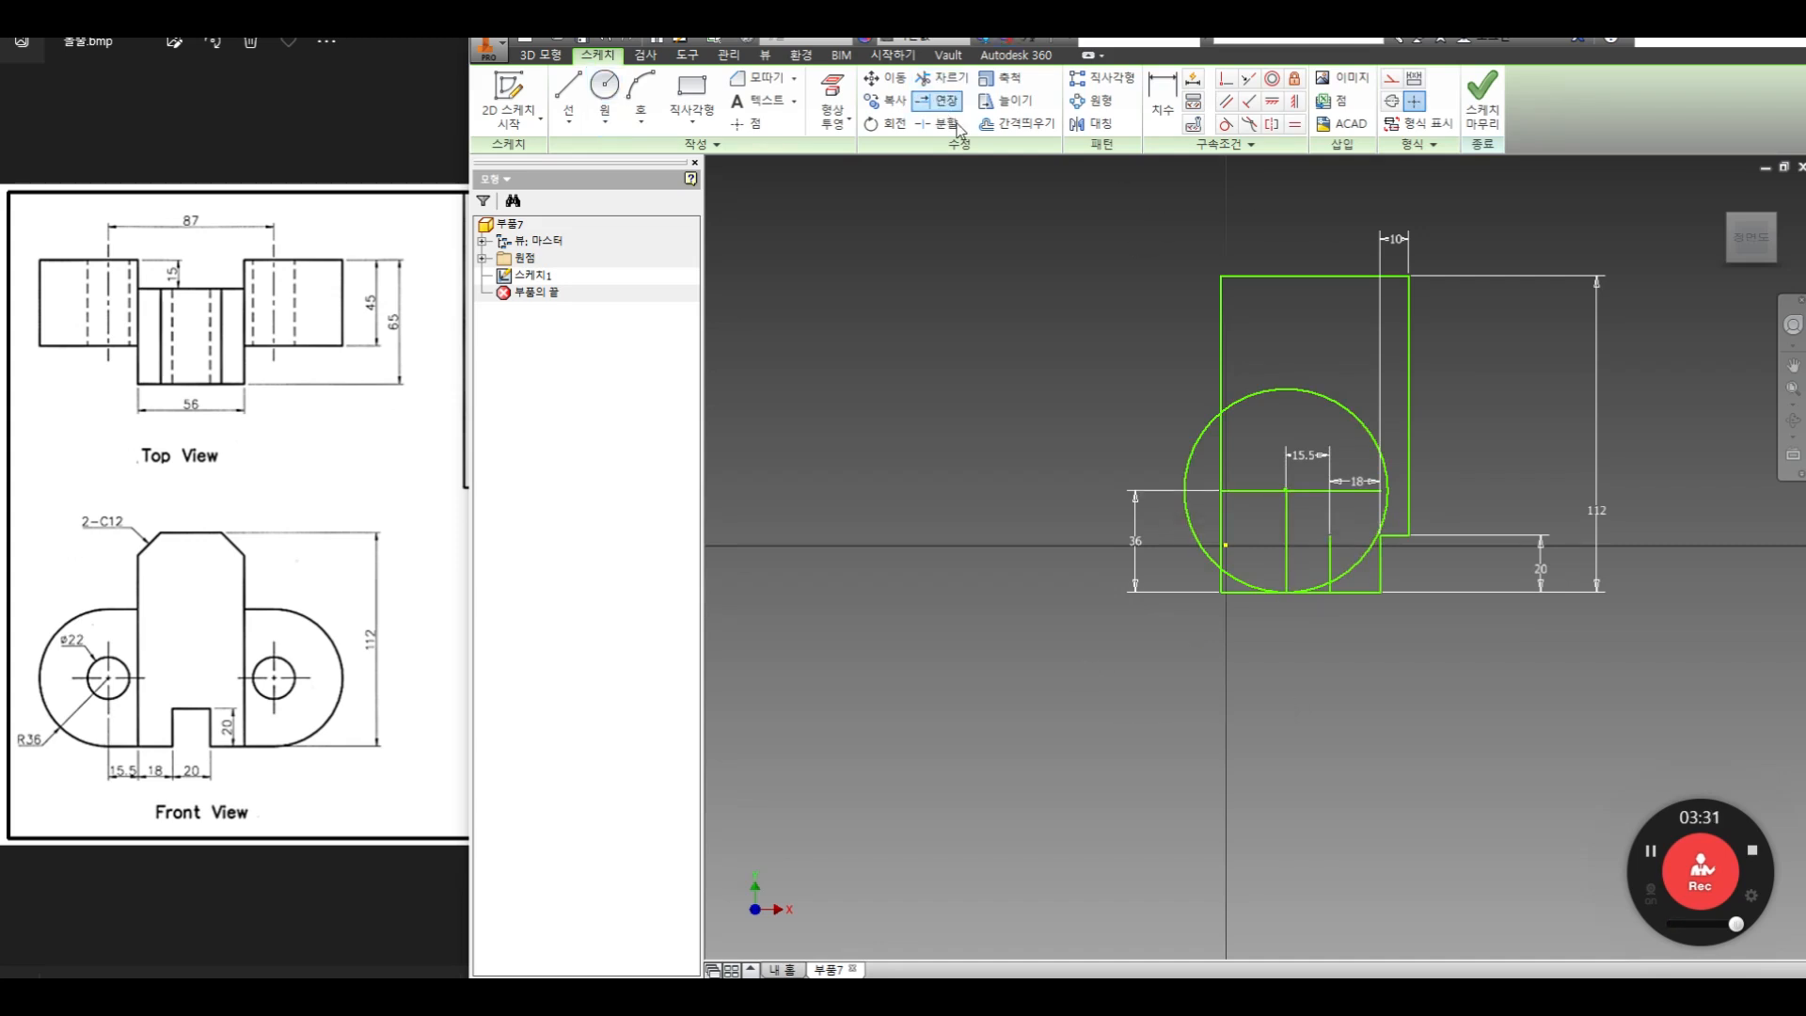
{"action": "left_click", "coordinate": [1288, 527]}
Trim away the circle's right half and the part of the bottom edge left of the vertical center line
{"action": "left_click", "coordinate": [941, 77]}
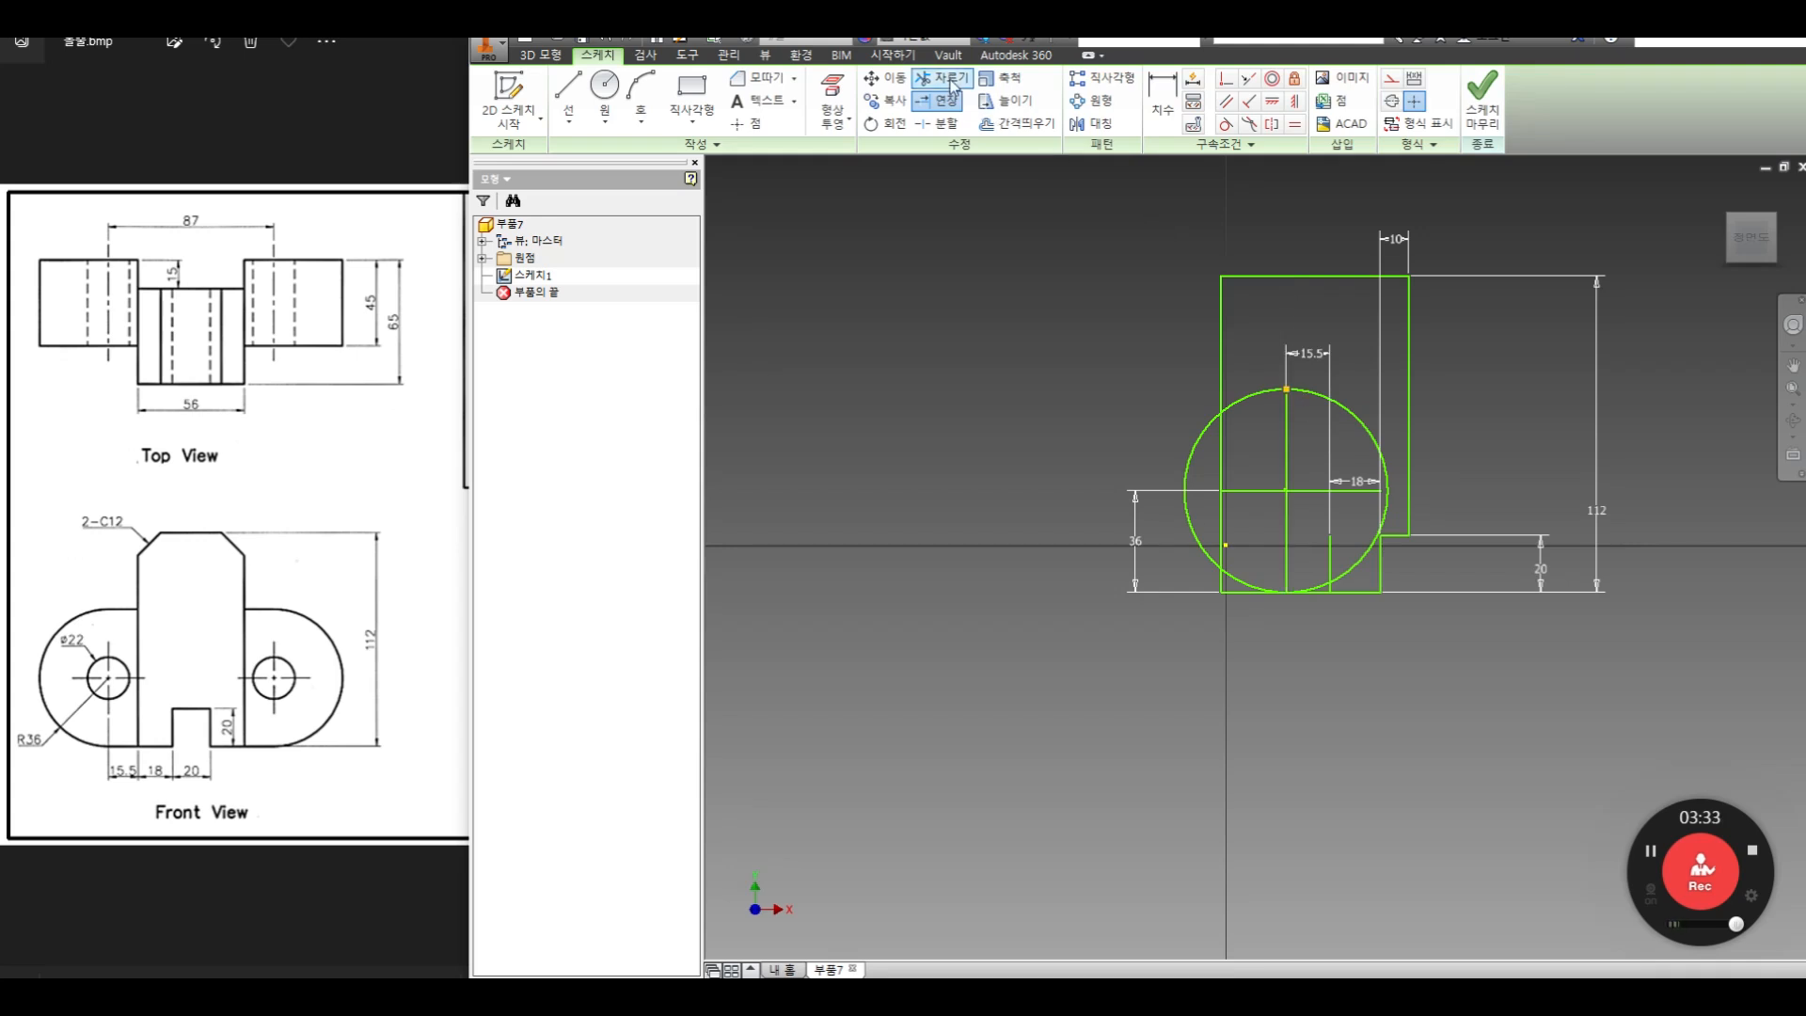
{"action": "left_click", "coordinate": [1311, 390]}
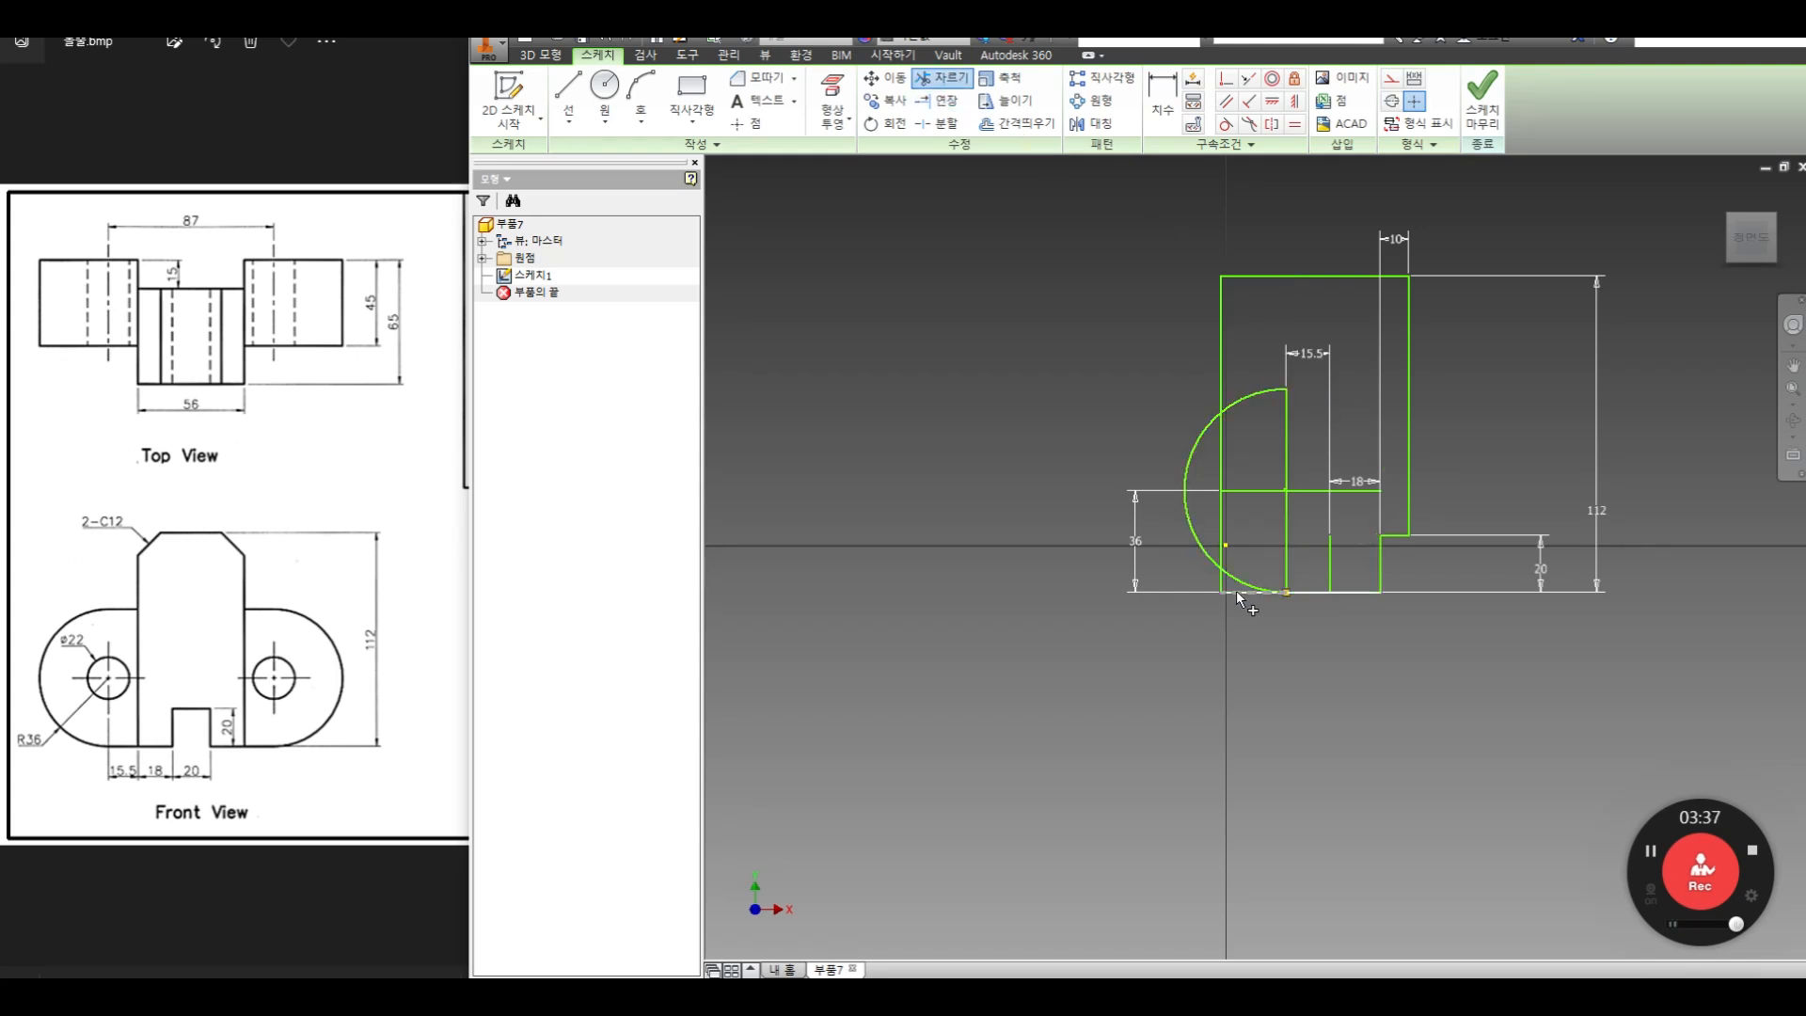
{"action": "right_click", "coordinate": [1127, 292]}
{"action": "left_click", "coordinate": [1195, 291]}
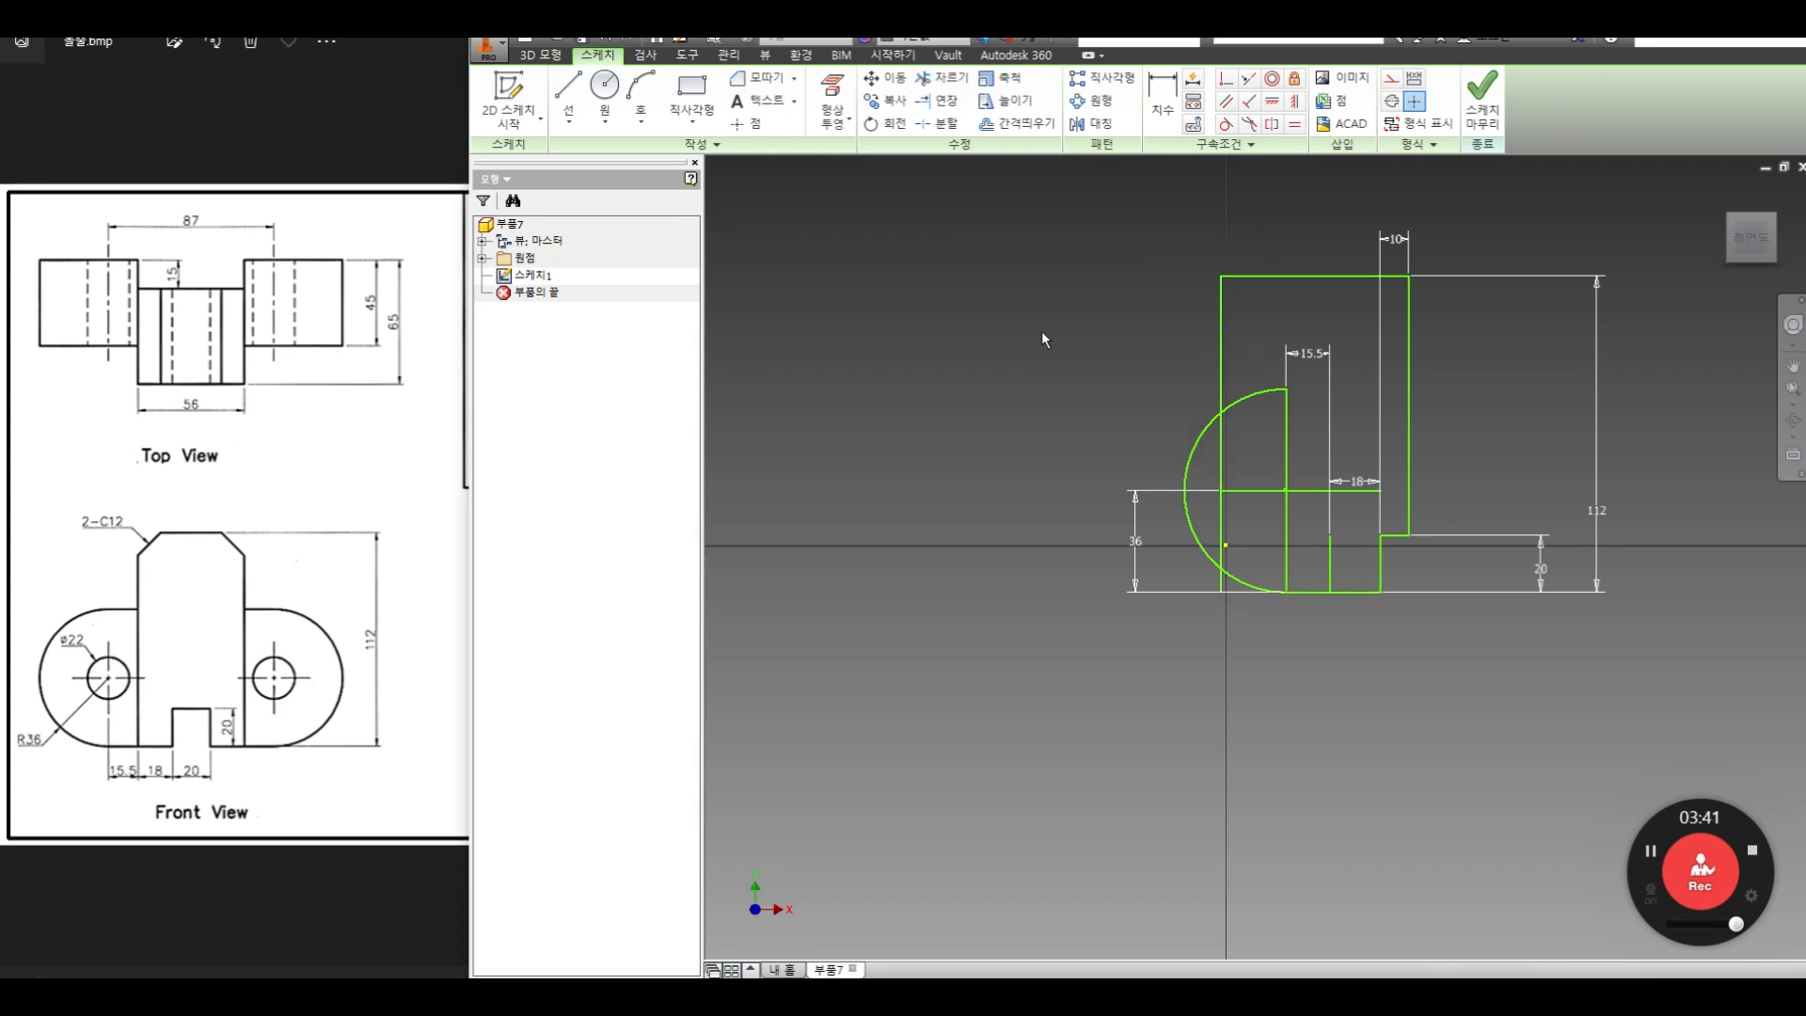
Delete the profile's long left vertical edge and extend the remaining short vertical line up to the profile's top edge
{"action": "mouse_move", "coordinate": [1246, 338]}
{"action": "left_mouse_down"}
{"action": "mouse_move", "coordinate": [1177, 391]}
{"action": "mouse_move", "coordinate": [1155, 365]}
{"action": "left_mouse_up"}
{"action": "key", "text": "Delete"}
{"action": "left_click", "coordinate": [927, 105]}
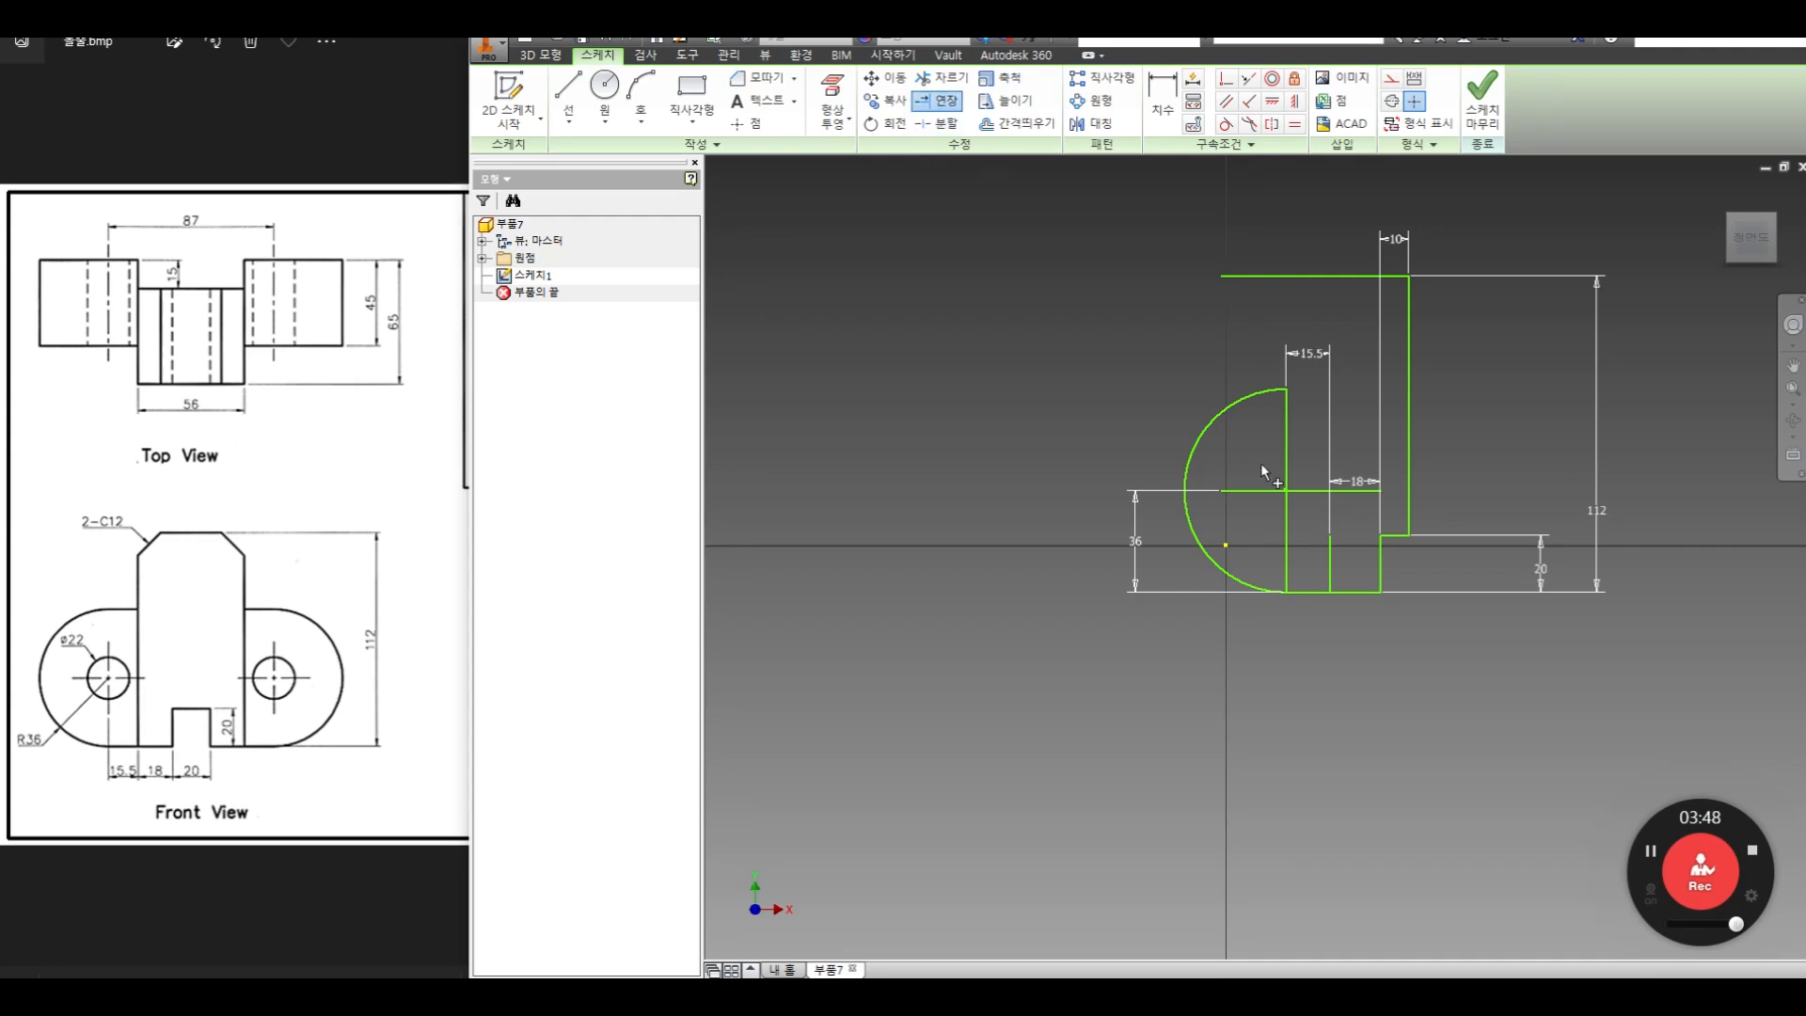
{"action": "left_click", "coordinate": [1327, 562]}
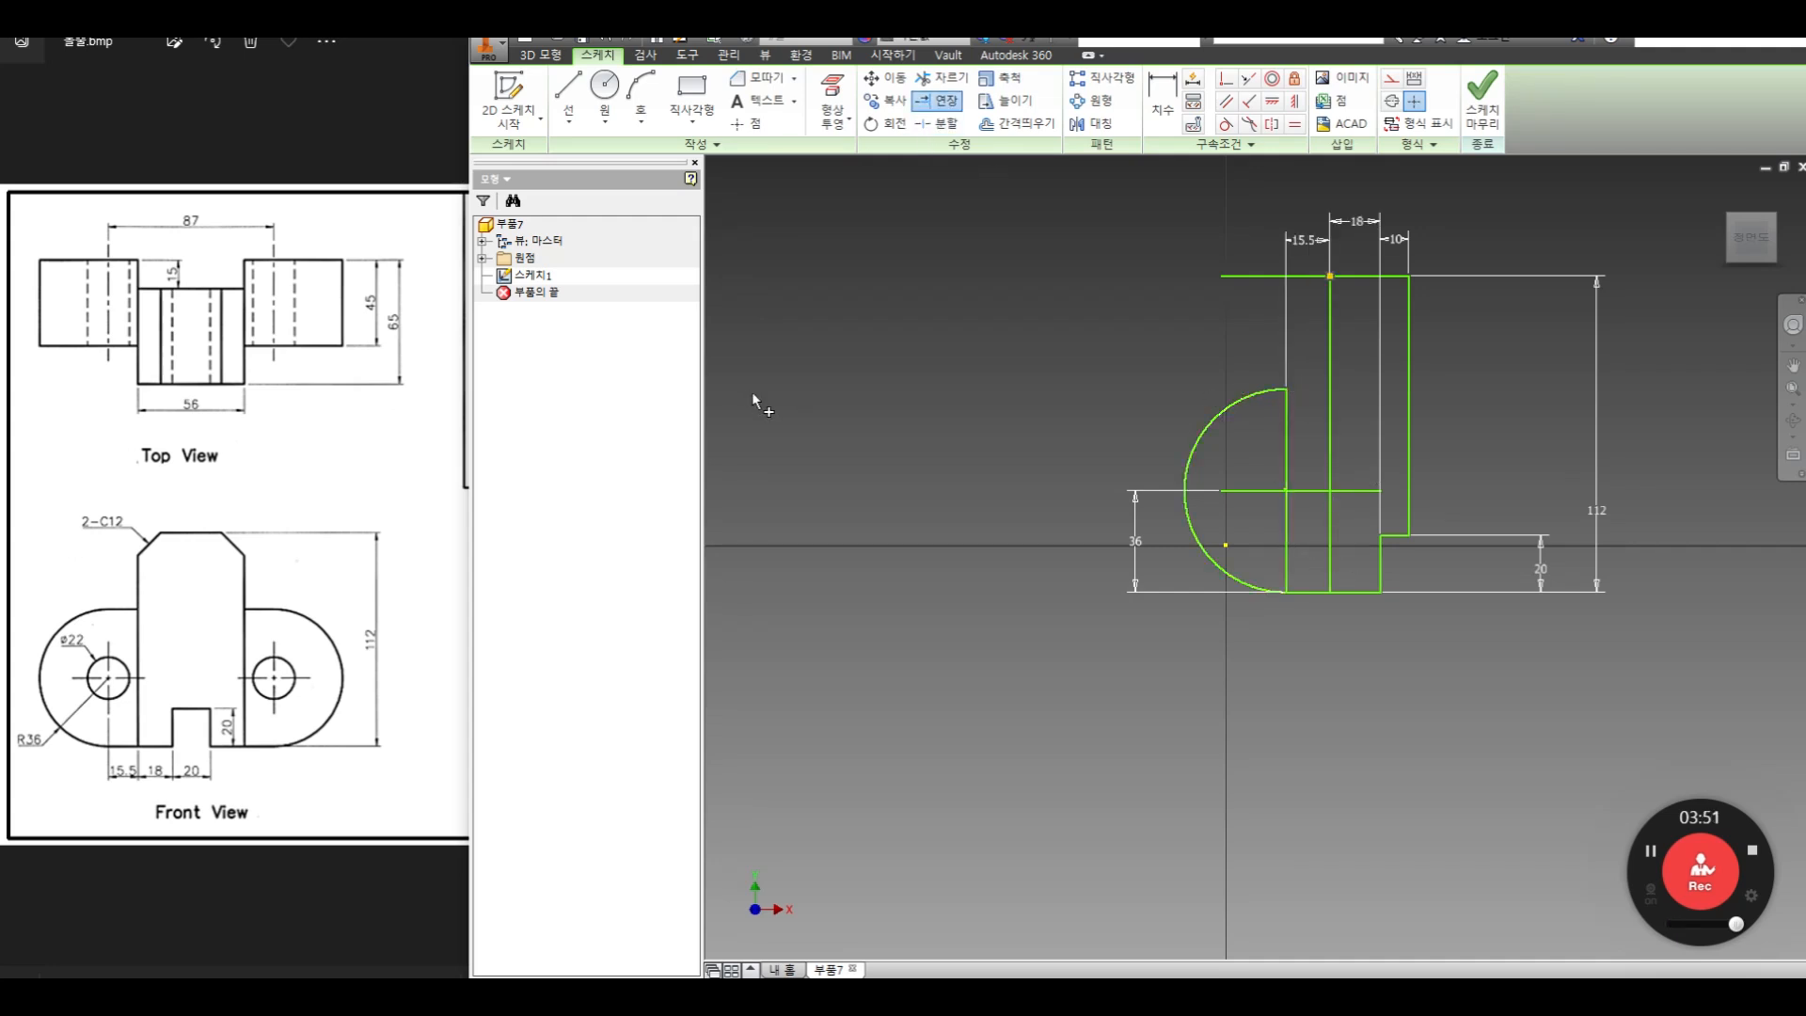
Draw a horizontal line from the upper end of the arc rightward across the body's left vertical edge
{"action": "left_click", "coordinate": [568, 94]}
{"action": "left_click", "coordinate": [1286, 387]}
{"action": "left_click", "coordinate": [1355, 389]}
{"action": "right_click", "coordinate": [1244, 376]}
{"action": "left_click", "coordinate": [1215, 487]}
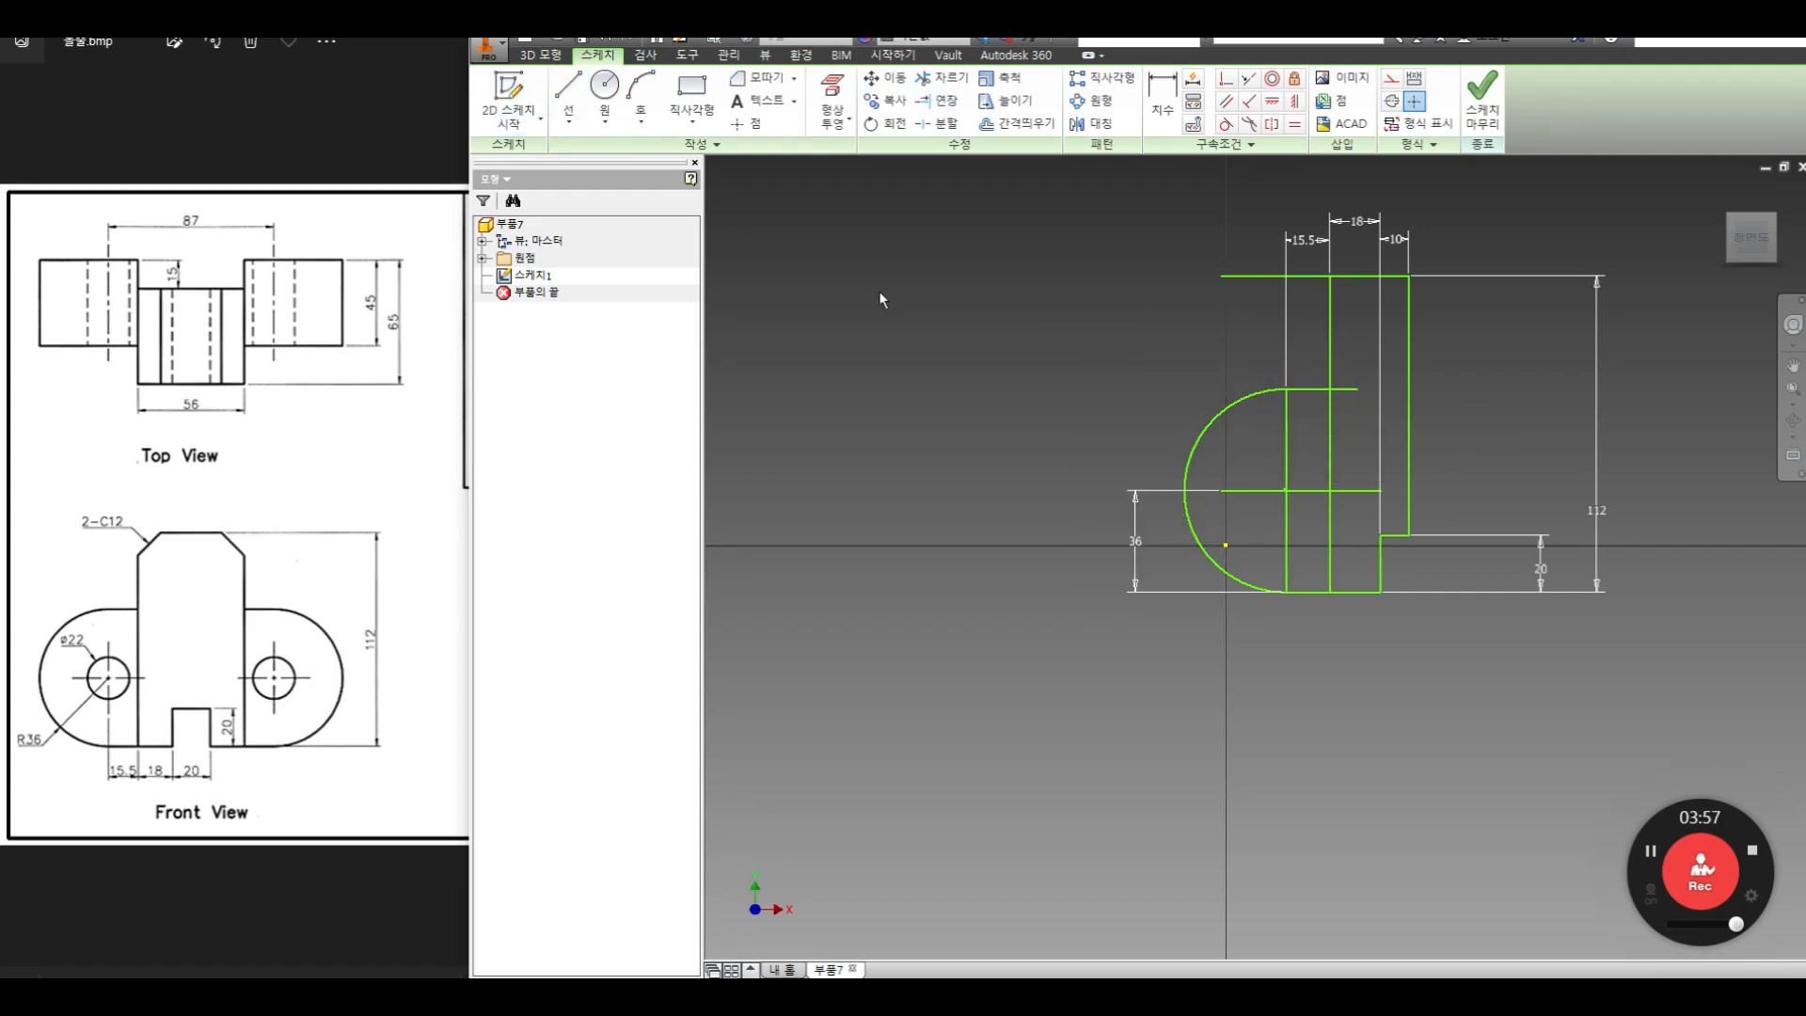
Chamfer the body's upper-left corner with a 12 mm distance
{"action": "left_click", "coordinate": [178, 582]}
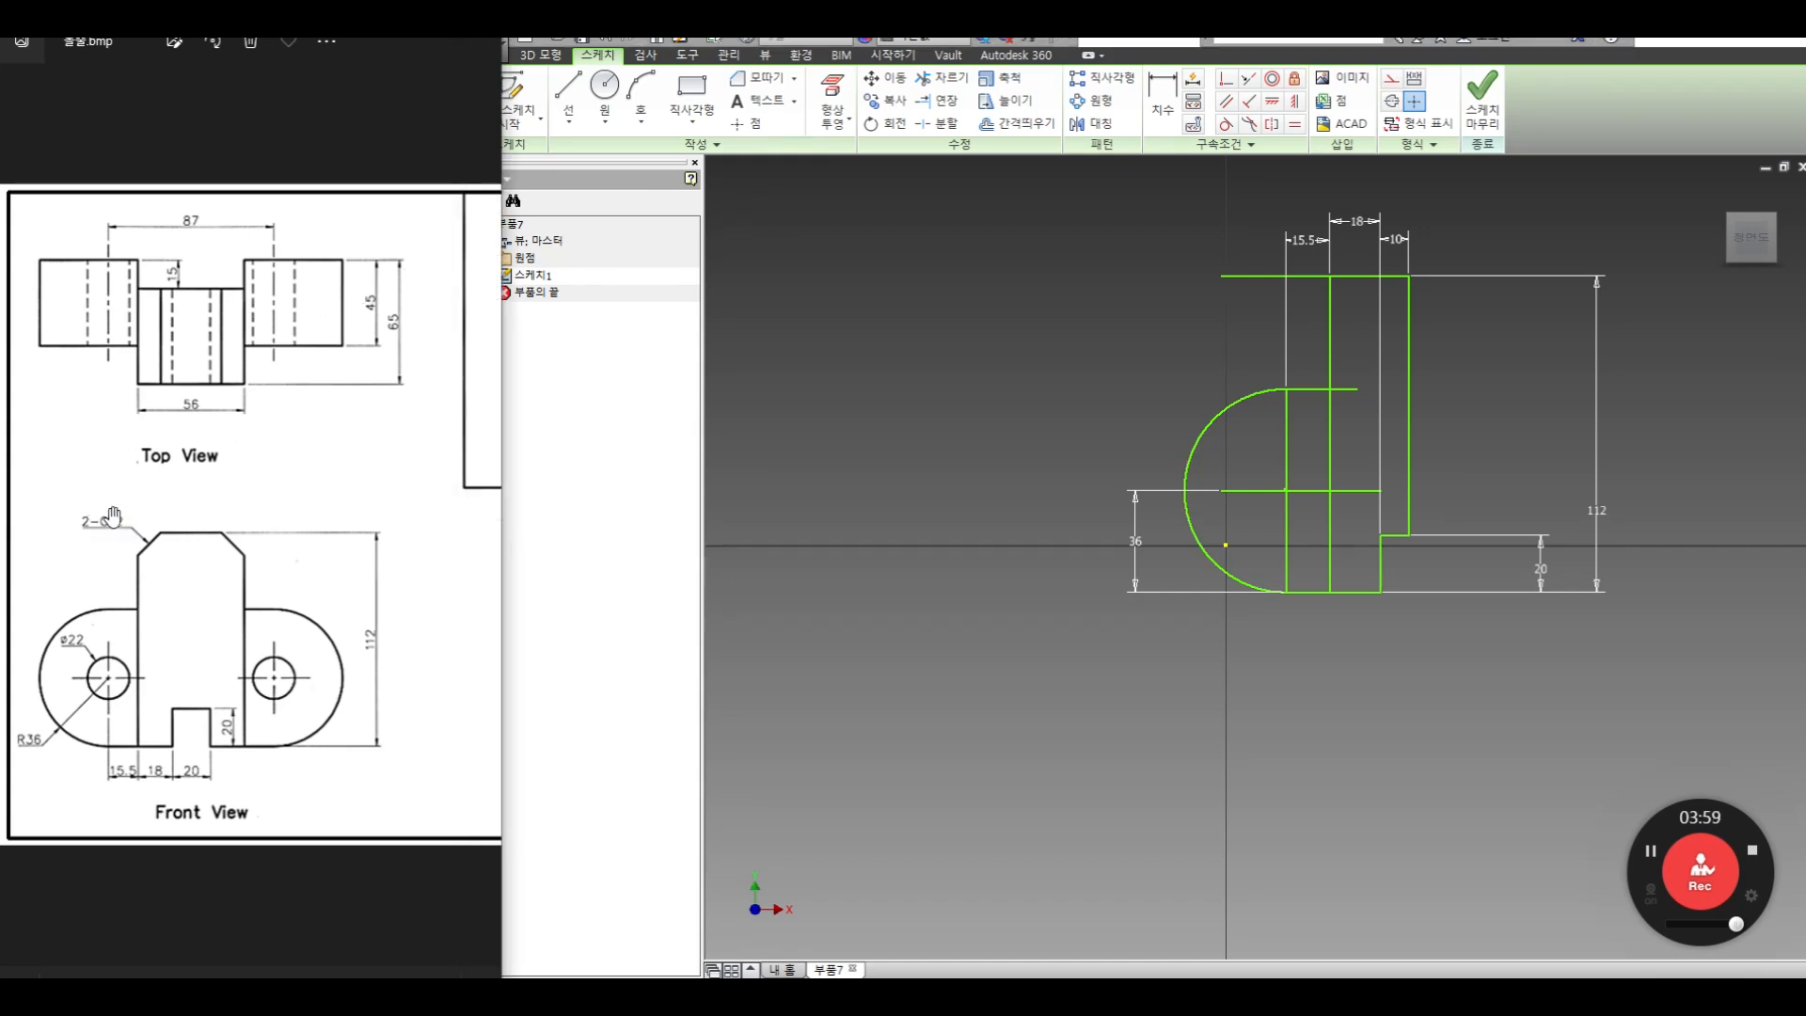
{"action": "left_click", "coordinate": [762, 78]}
{"action": "double_click", "coordinate": [721, 169]}
{"action": "type", "text": "12"}
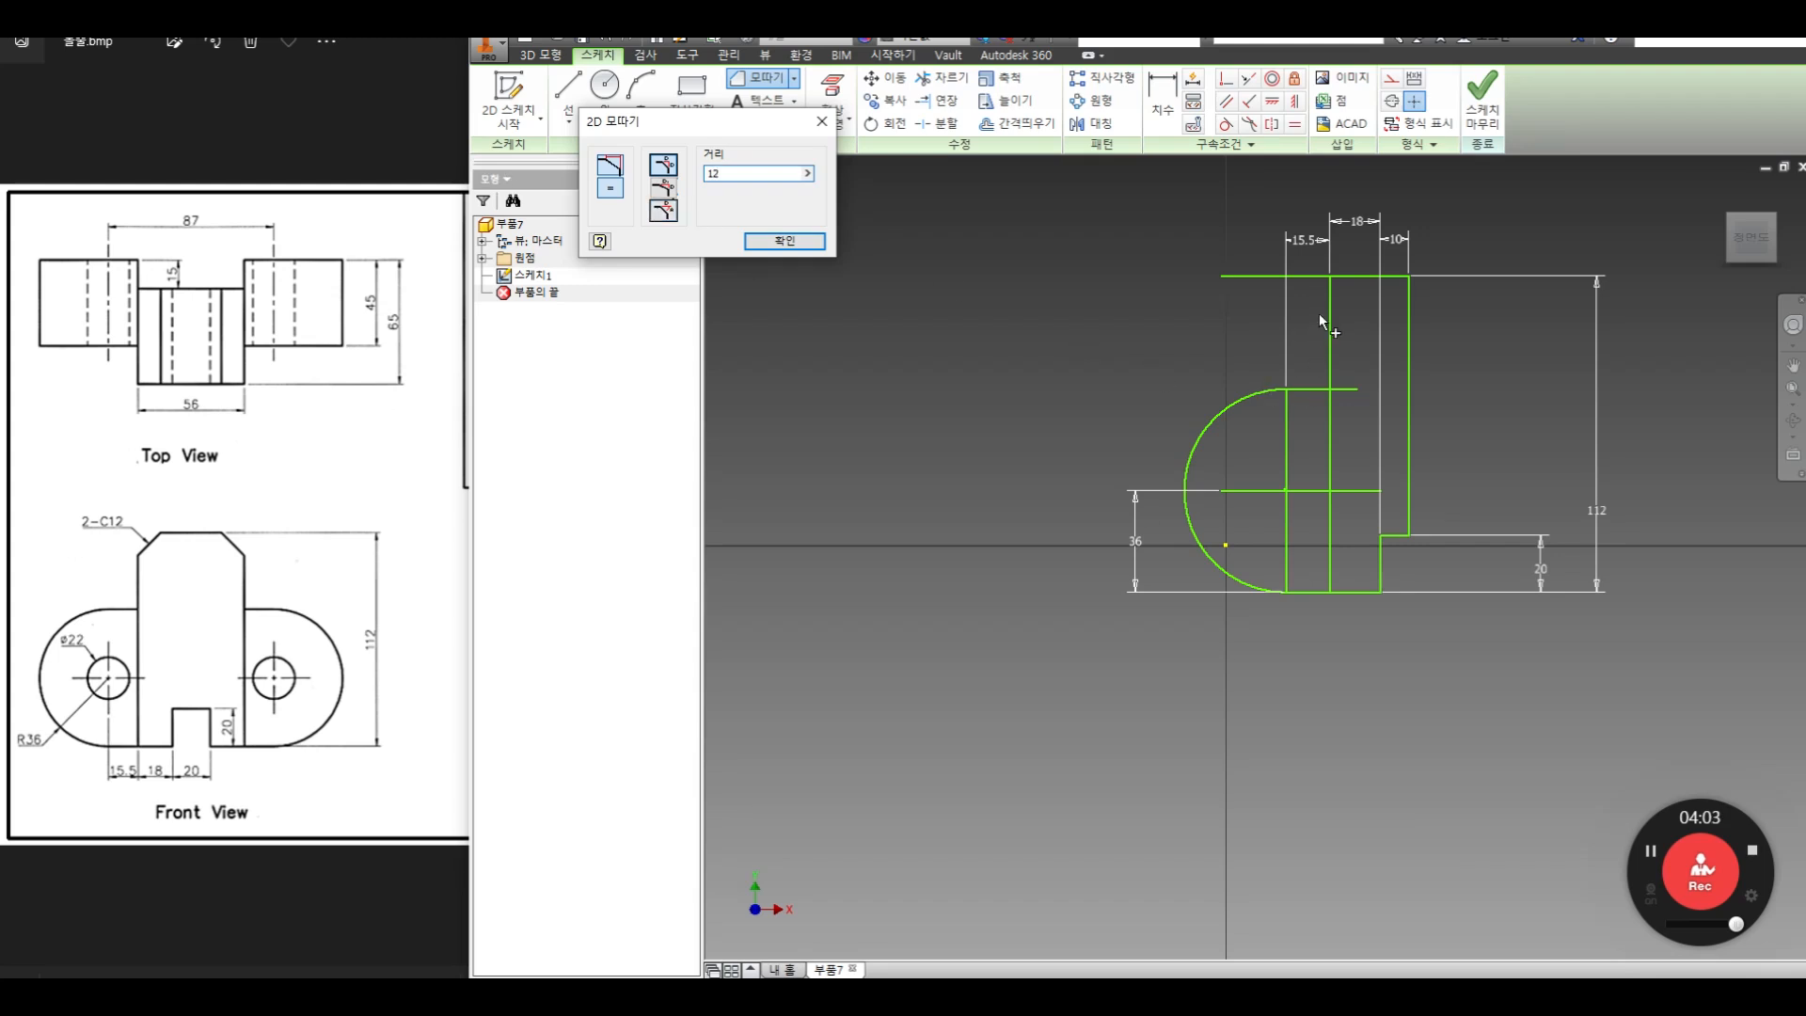
{"action": "left_click", "coordinate": [1329, 314]}
{"action": "left_click", "coordinate": [1362, 277]}
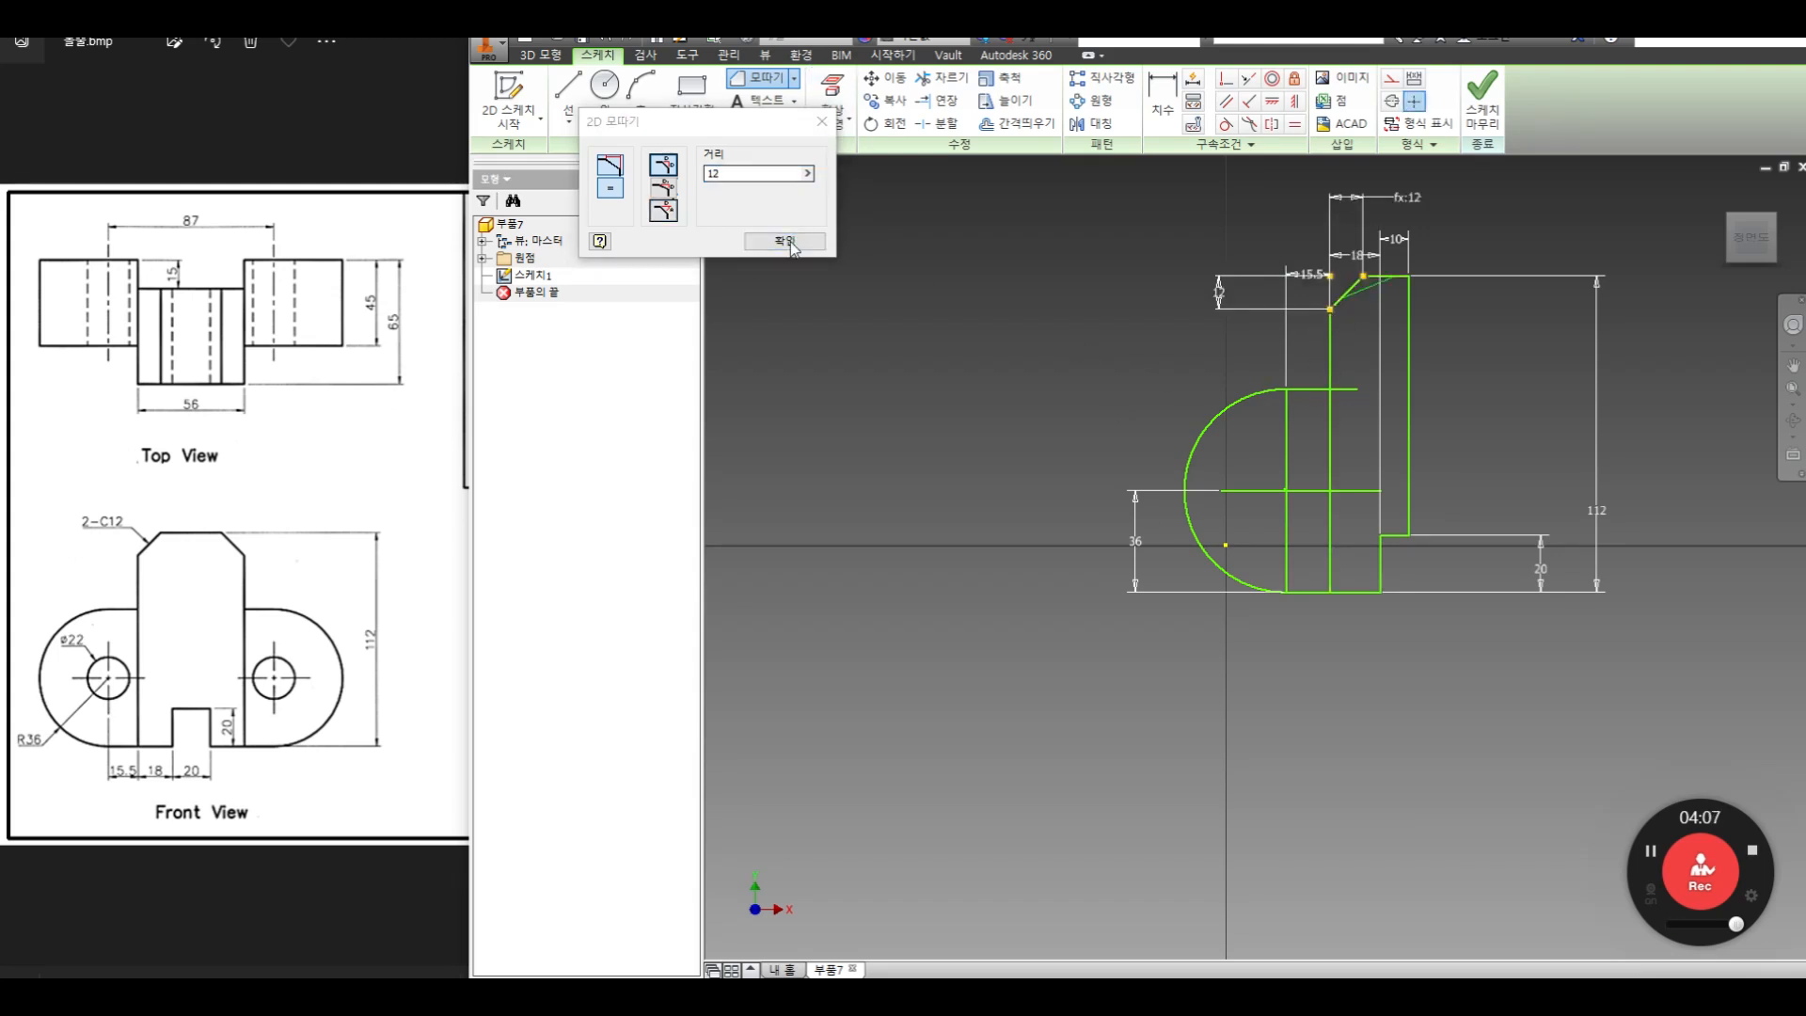
{"action": "key", "text": "Escape"}
Trim the part of the lug's upper horizontal line that overhangs the body's left vertical edge
{"action": "left_click", "coordinate": [941, 78]}
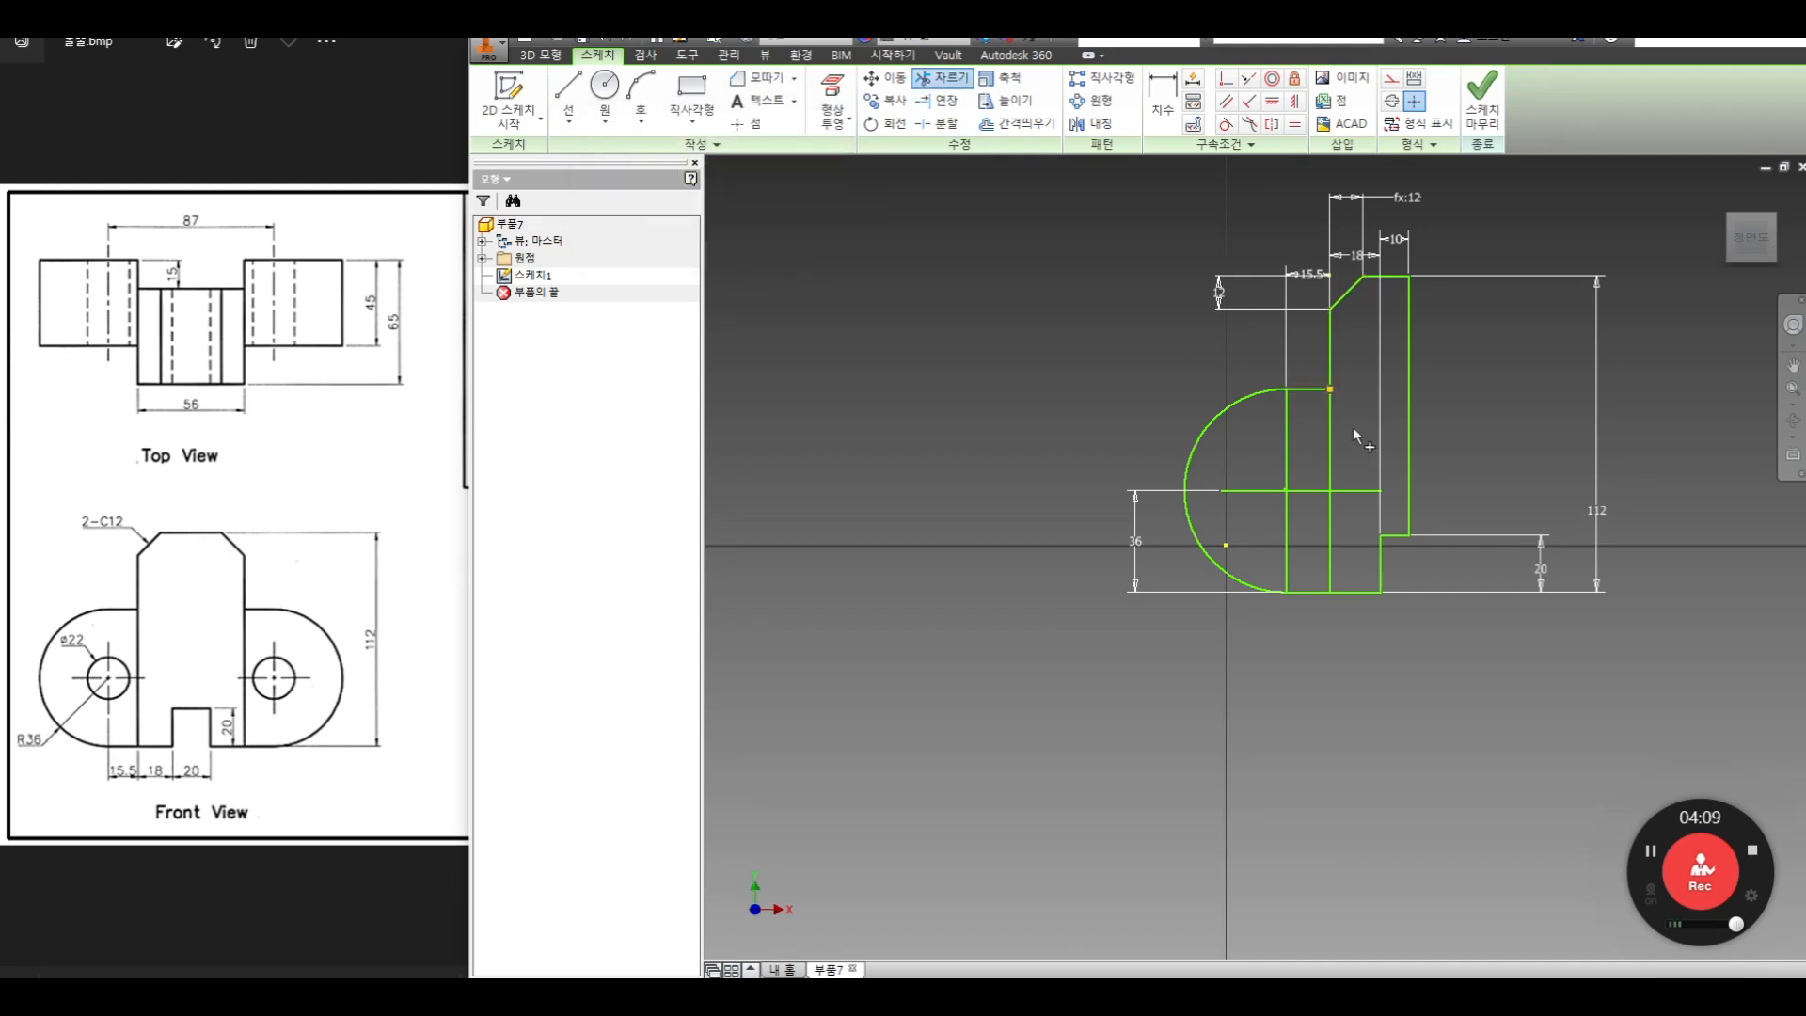
{"action": "right_click", "coordinate": [1363, 430]}
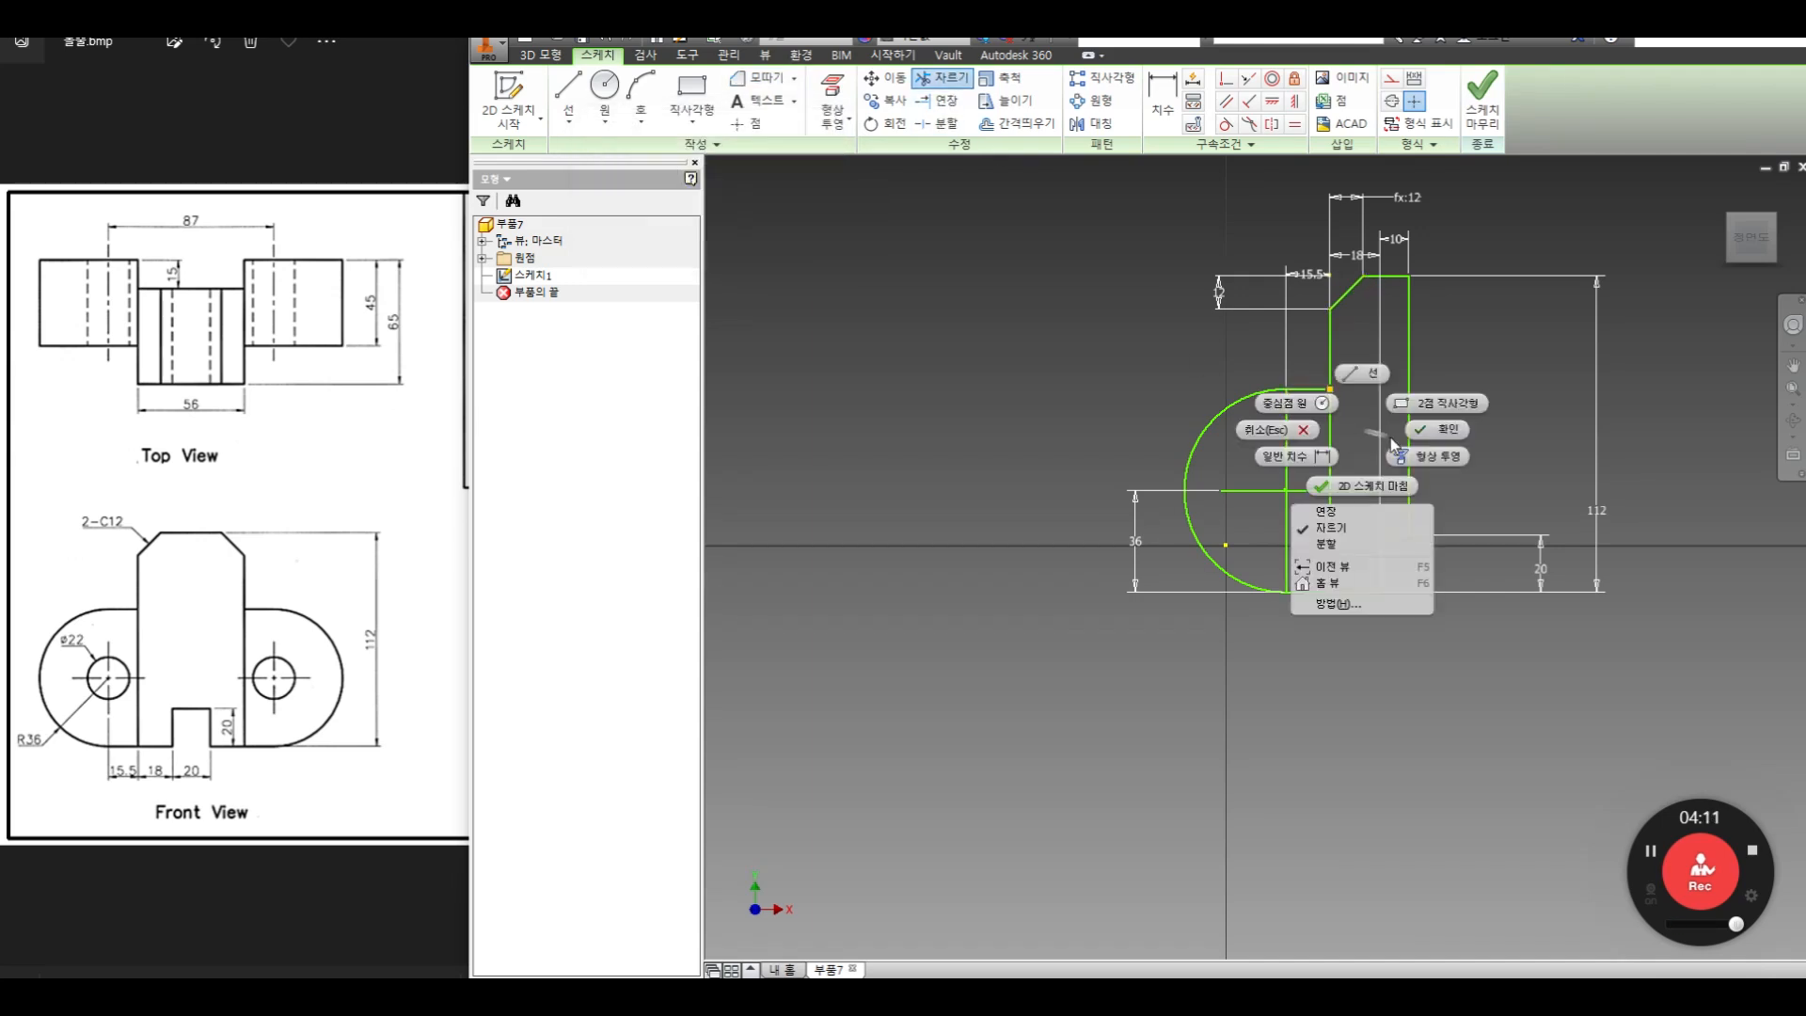
{"action": "left_click", "coordinate": [1424, 430]}
{"action": "left_click_drag", "start_coordinate": [1302, 470], "coordinate": [1257, 516]}
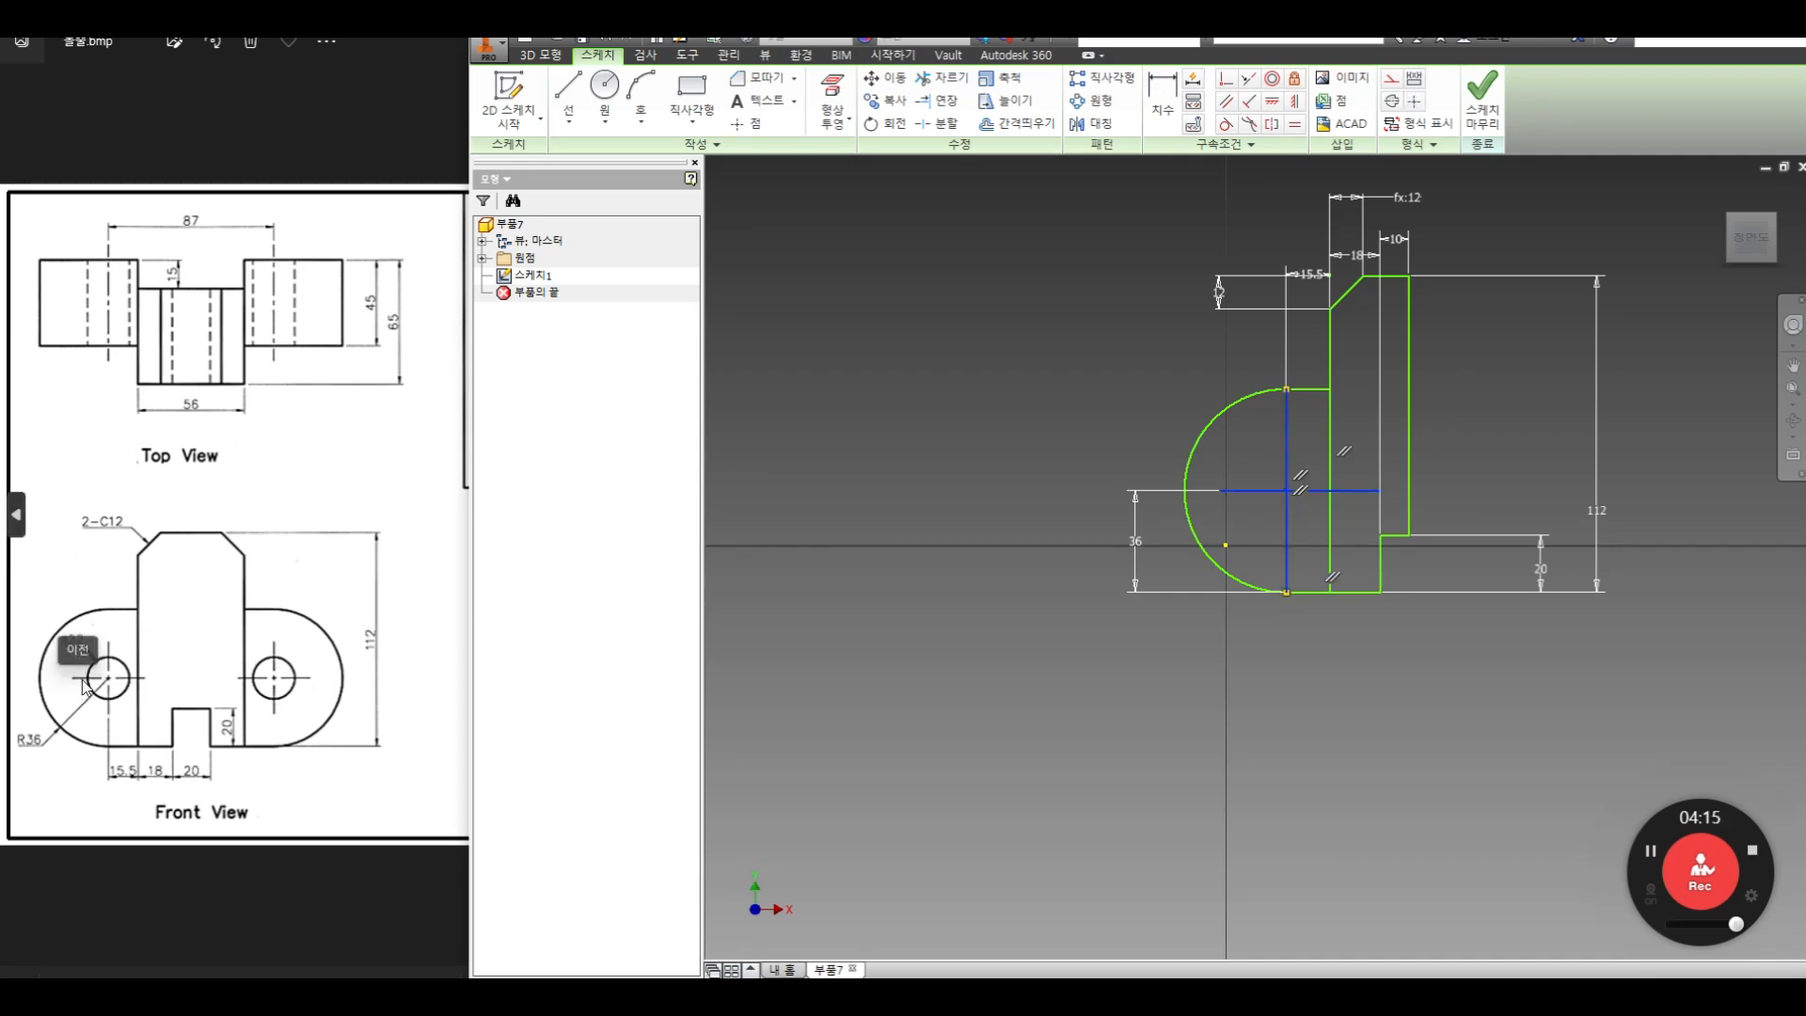
Draw the hole circle at the lug's center and dimension its diameter to 22 mm
{"action": "left_click", "coordinate": [603, 89]}
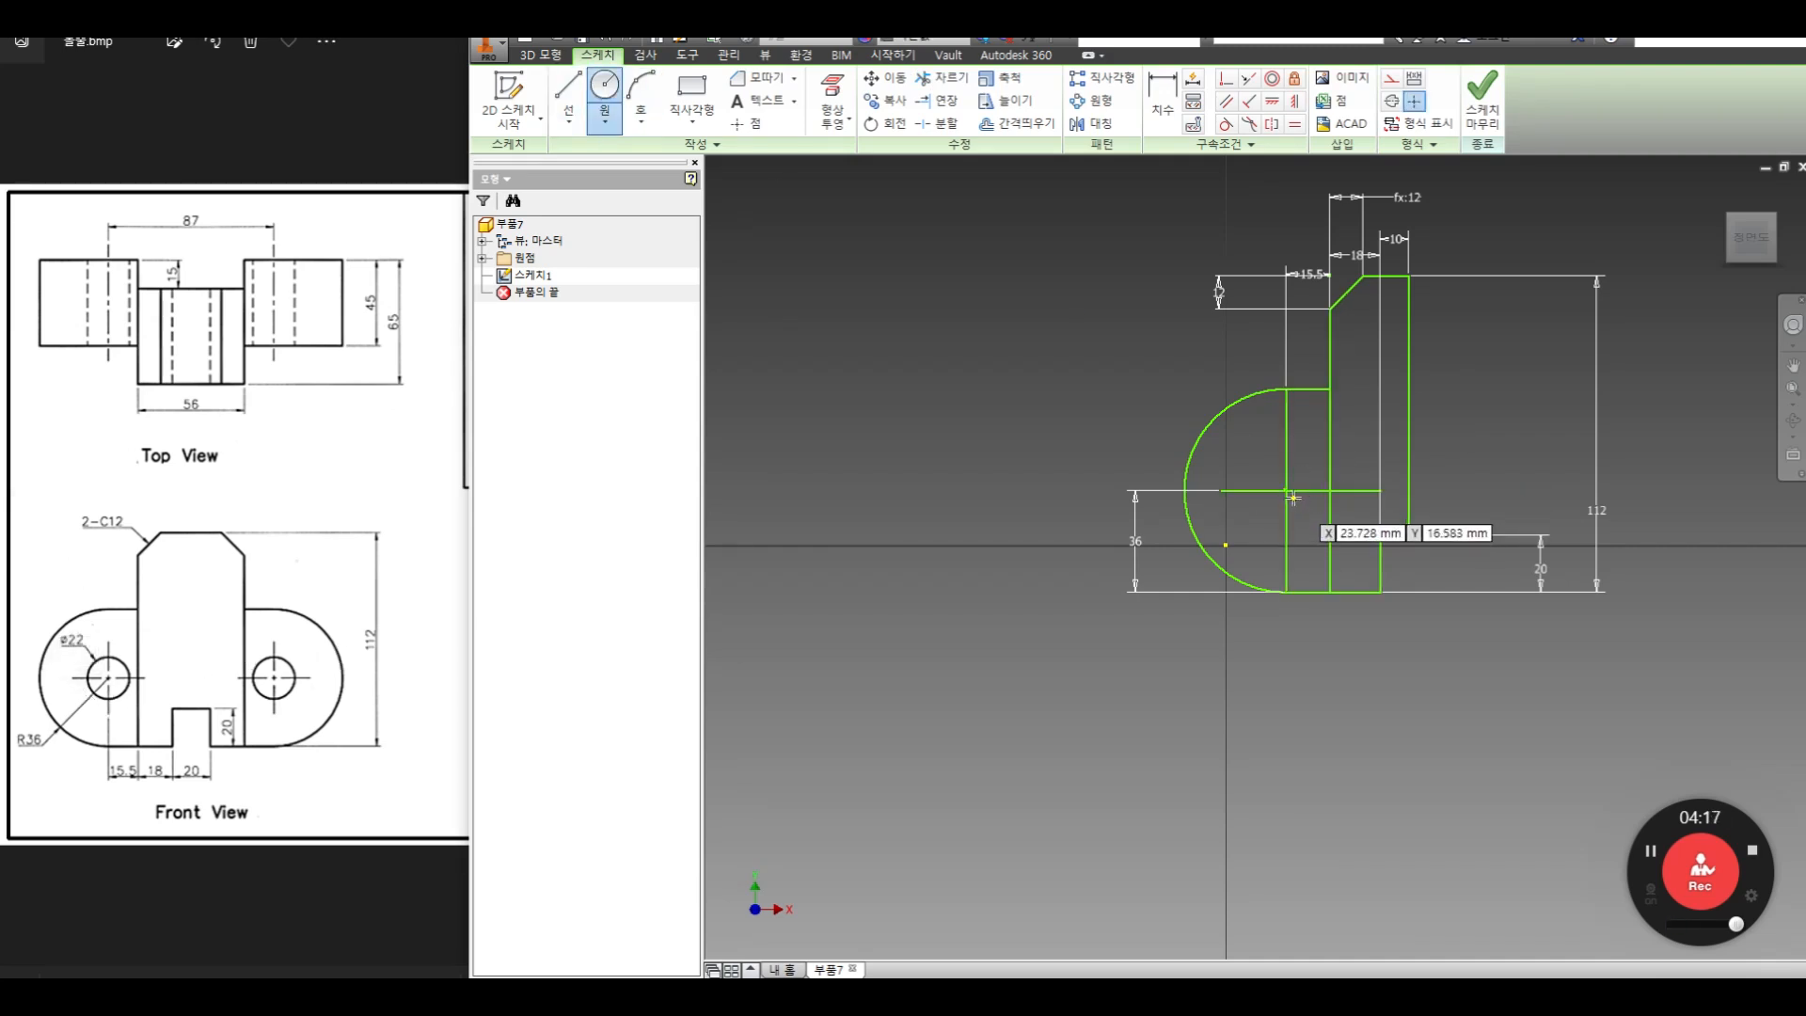
{"action": "left_click", "coordinate": [1286, 491]}
{"action": "left_click", "coordinate": [1271, 458]}
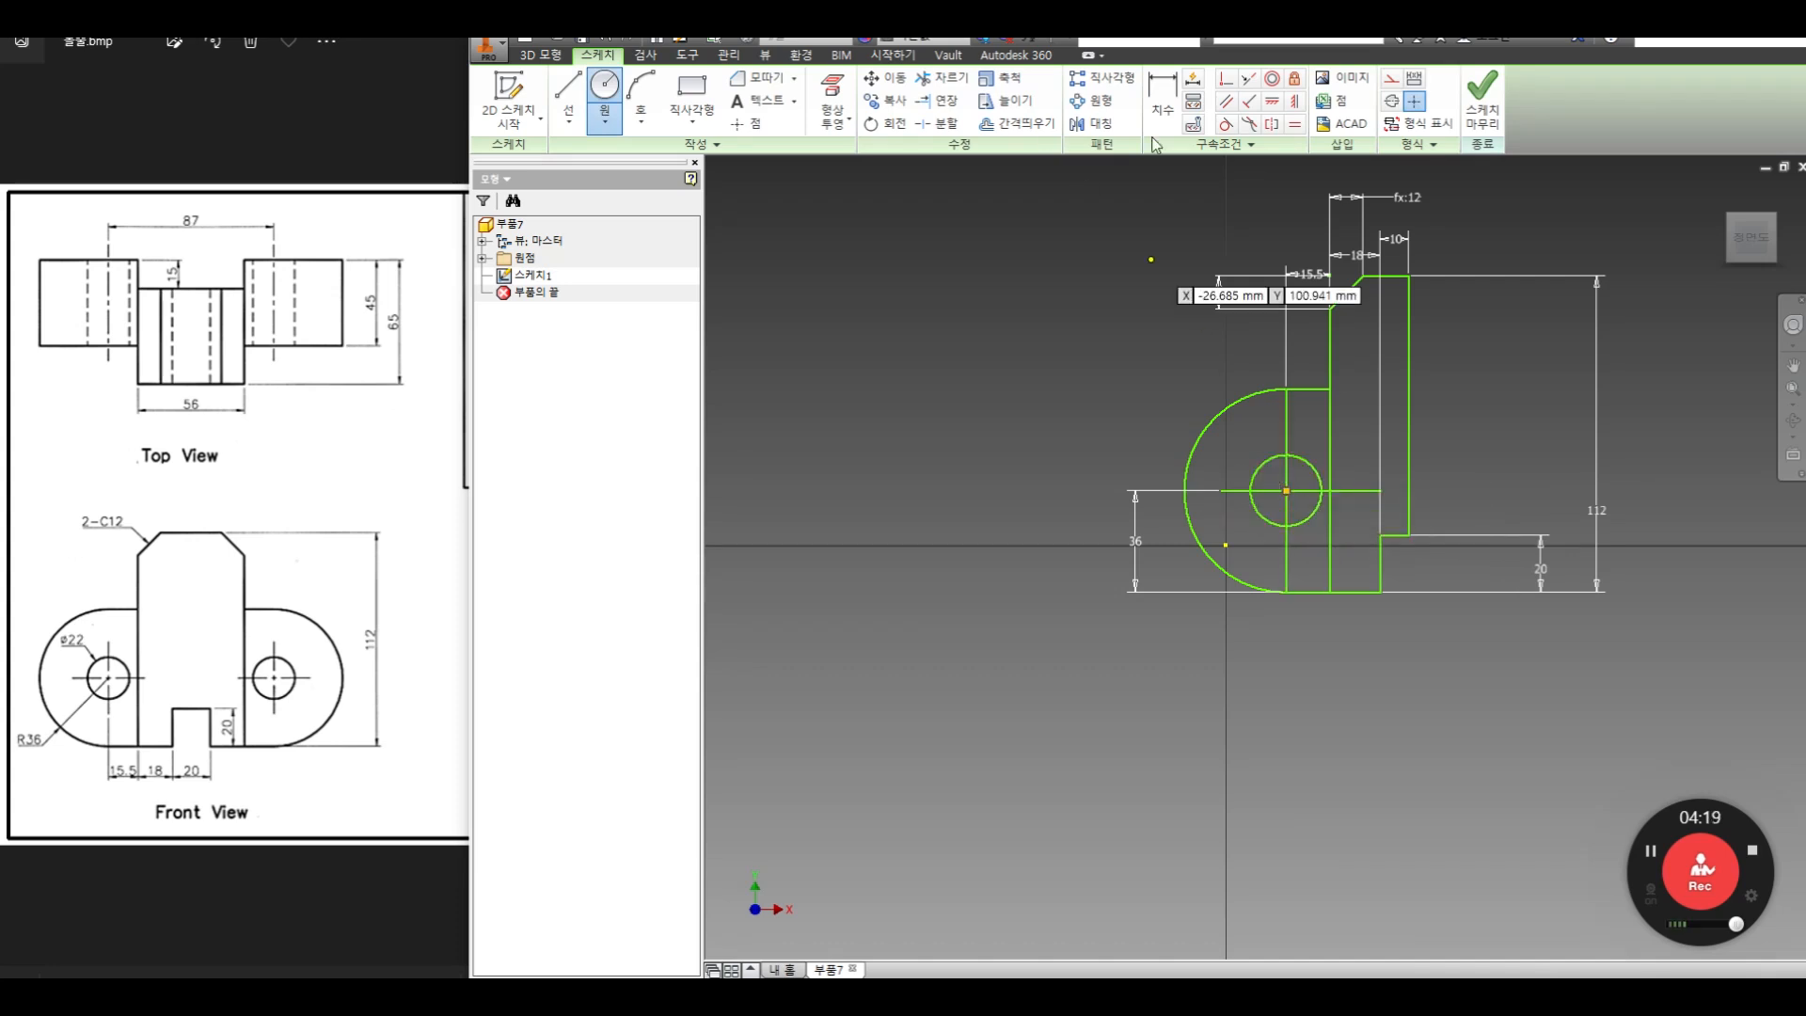
{"action": "left_click", "coordinate": [1169, 101]}
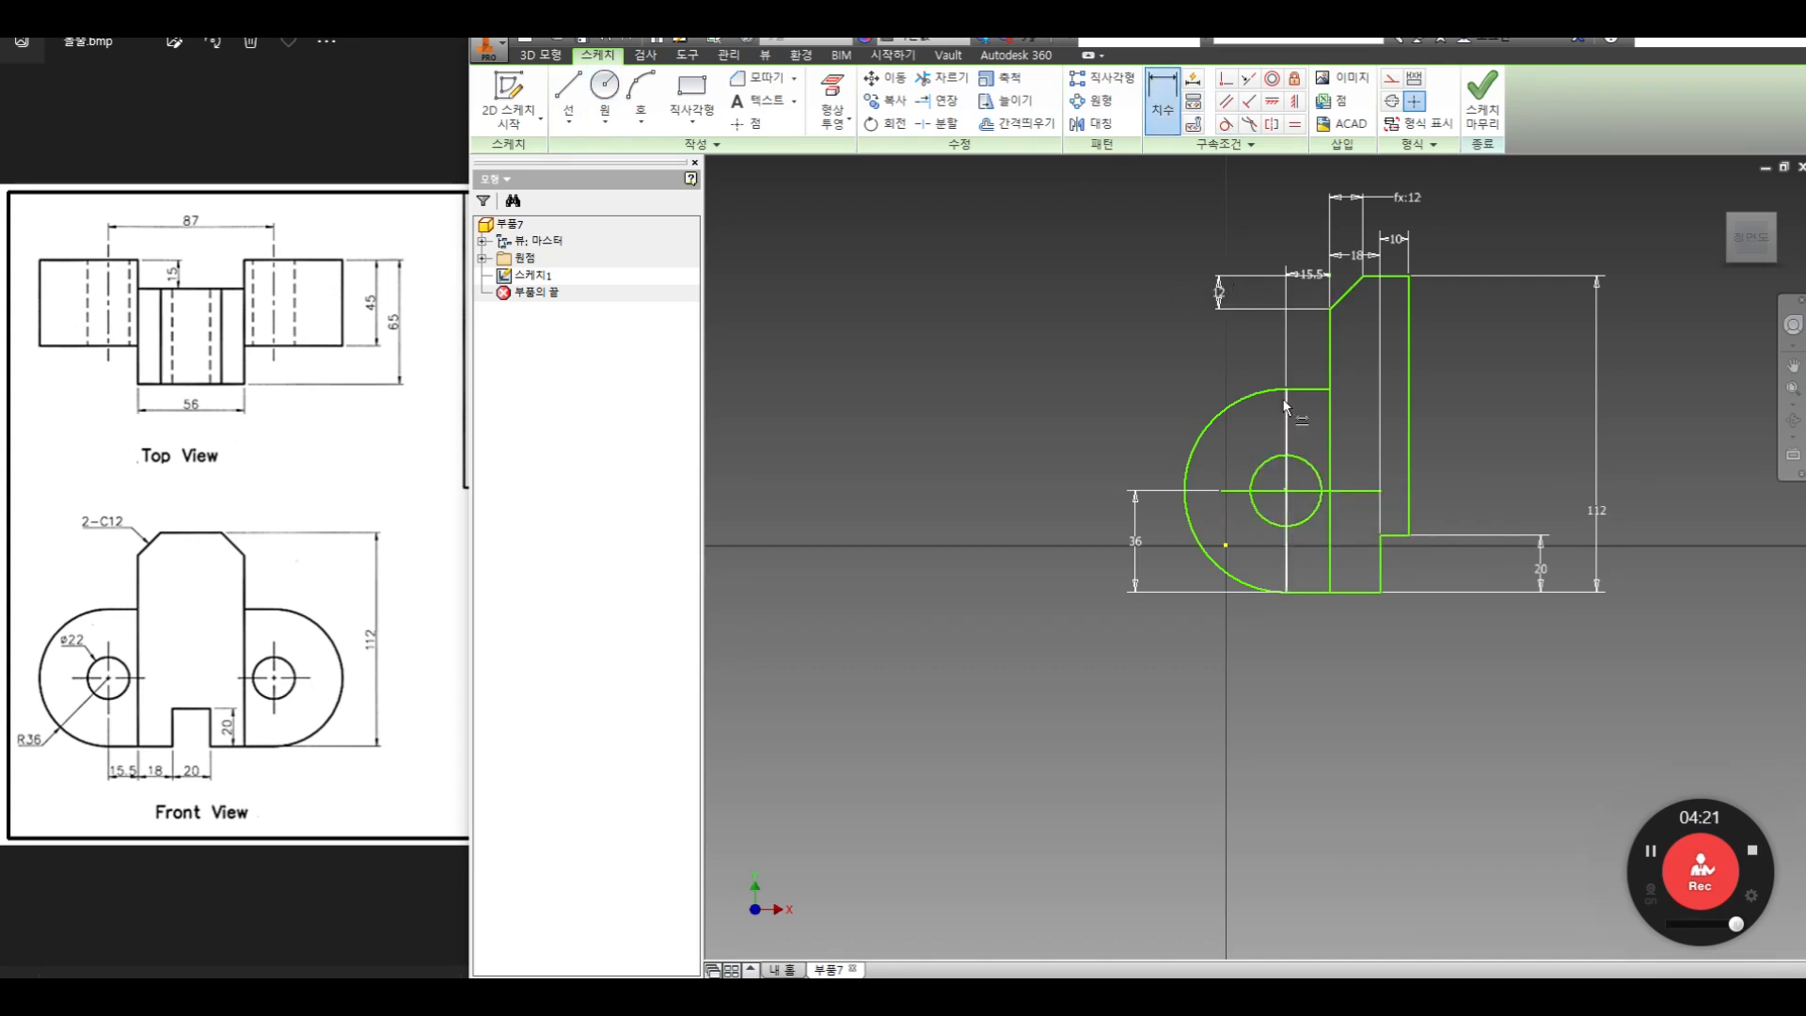
{"action": "left_click", "coordinate": [1264, 472]}
{"action": "left_click", "coordinate": [1214, 450]}
{"action": "type", "text": "22"}
{"action": "key", "text": "Return"}
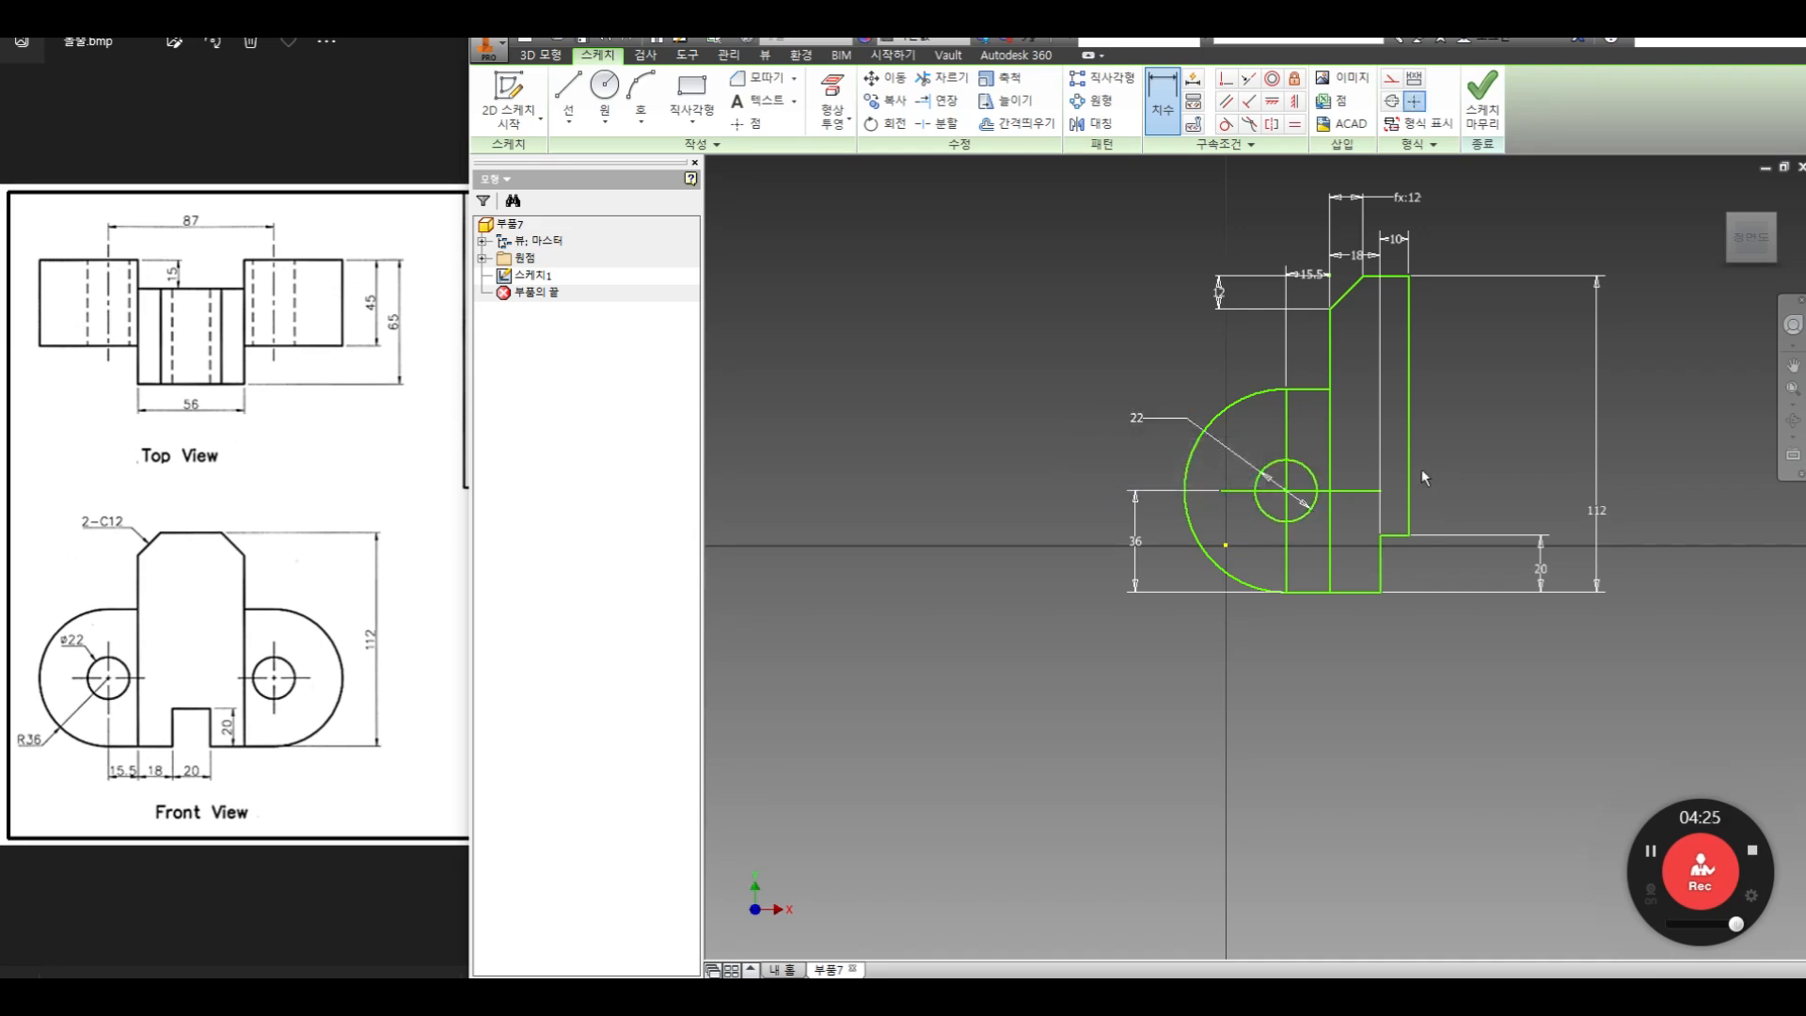
Trim the horizontal and vertical center lines back to the hole circle and change the remaining segments to construction lines
{"action": "mouse_move", "coordinate": [1420, 469]}
{"action": "middle_mouse_down"}
{"action": "mouse_move", "coordinate": [1316, 514]}
{"action": "mouse_move", "coordinate": [1113, 540]}
{"action": "middle_mouse_up"}
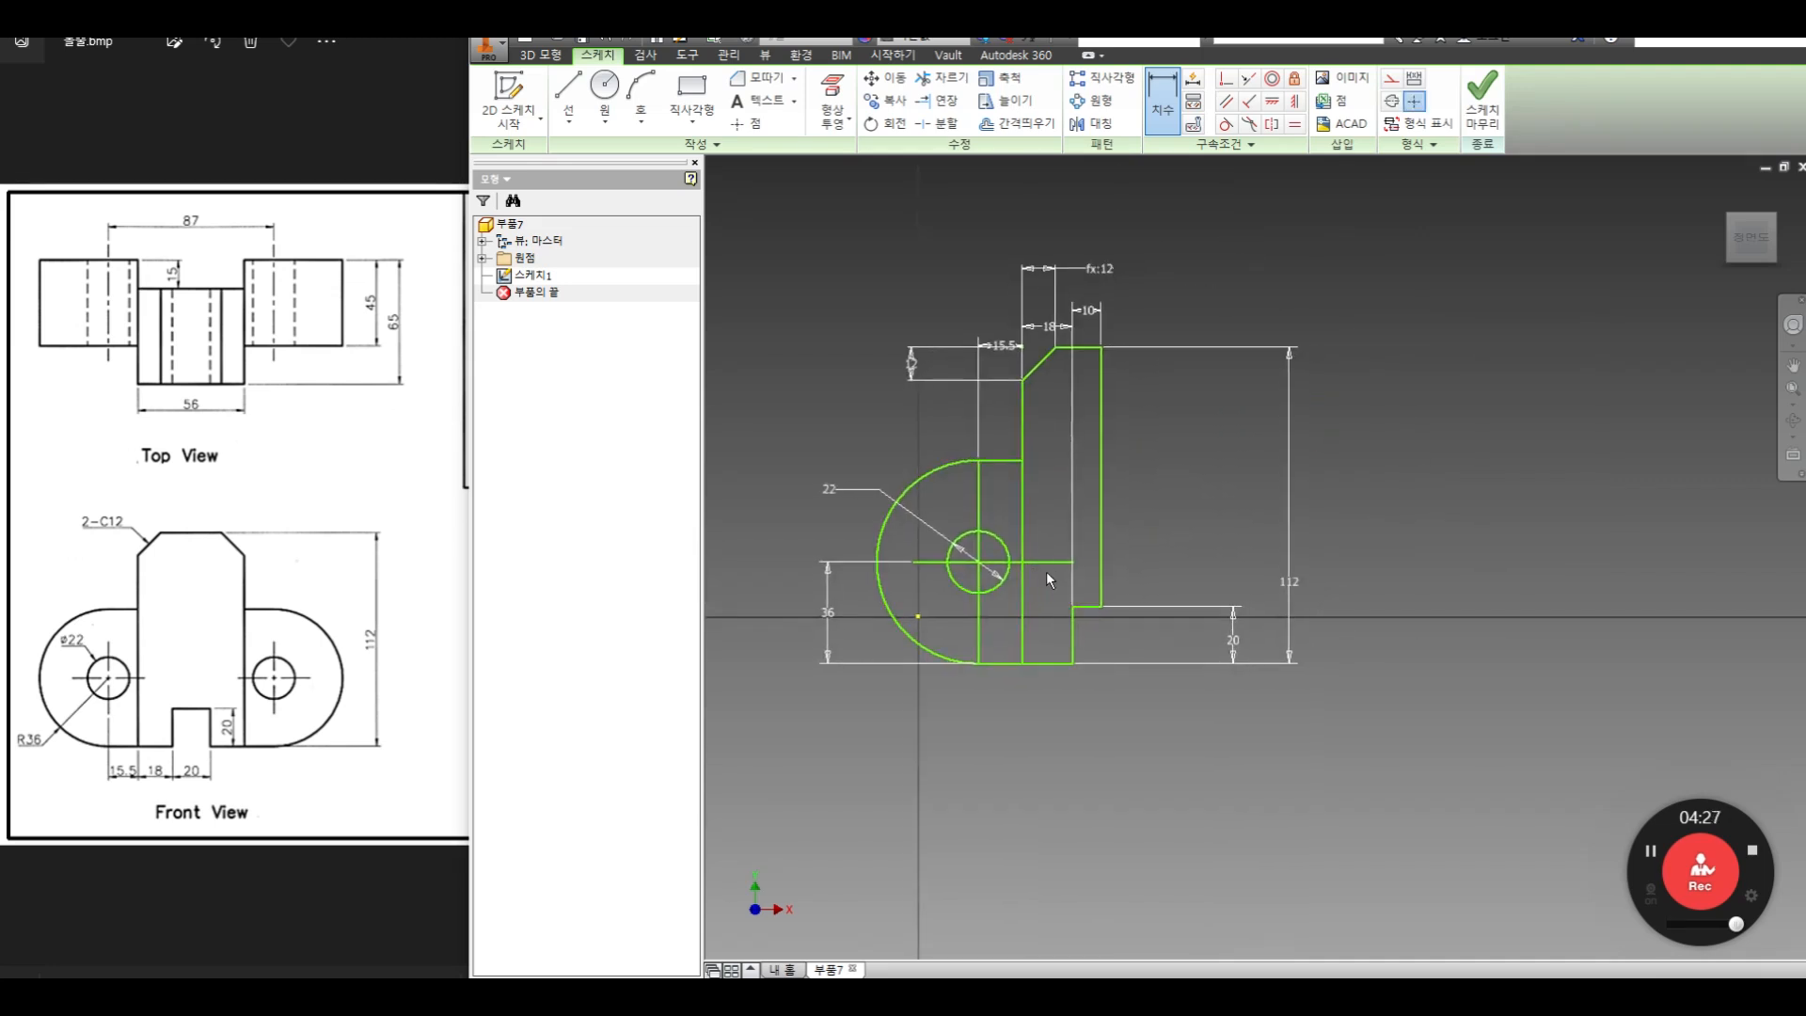
{"action": "left_click", "coordinate": [943, 100]}
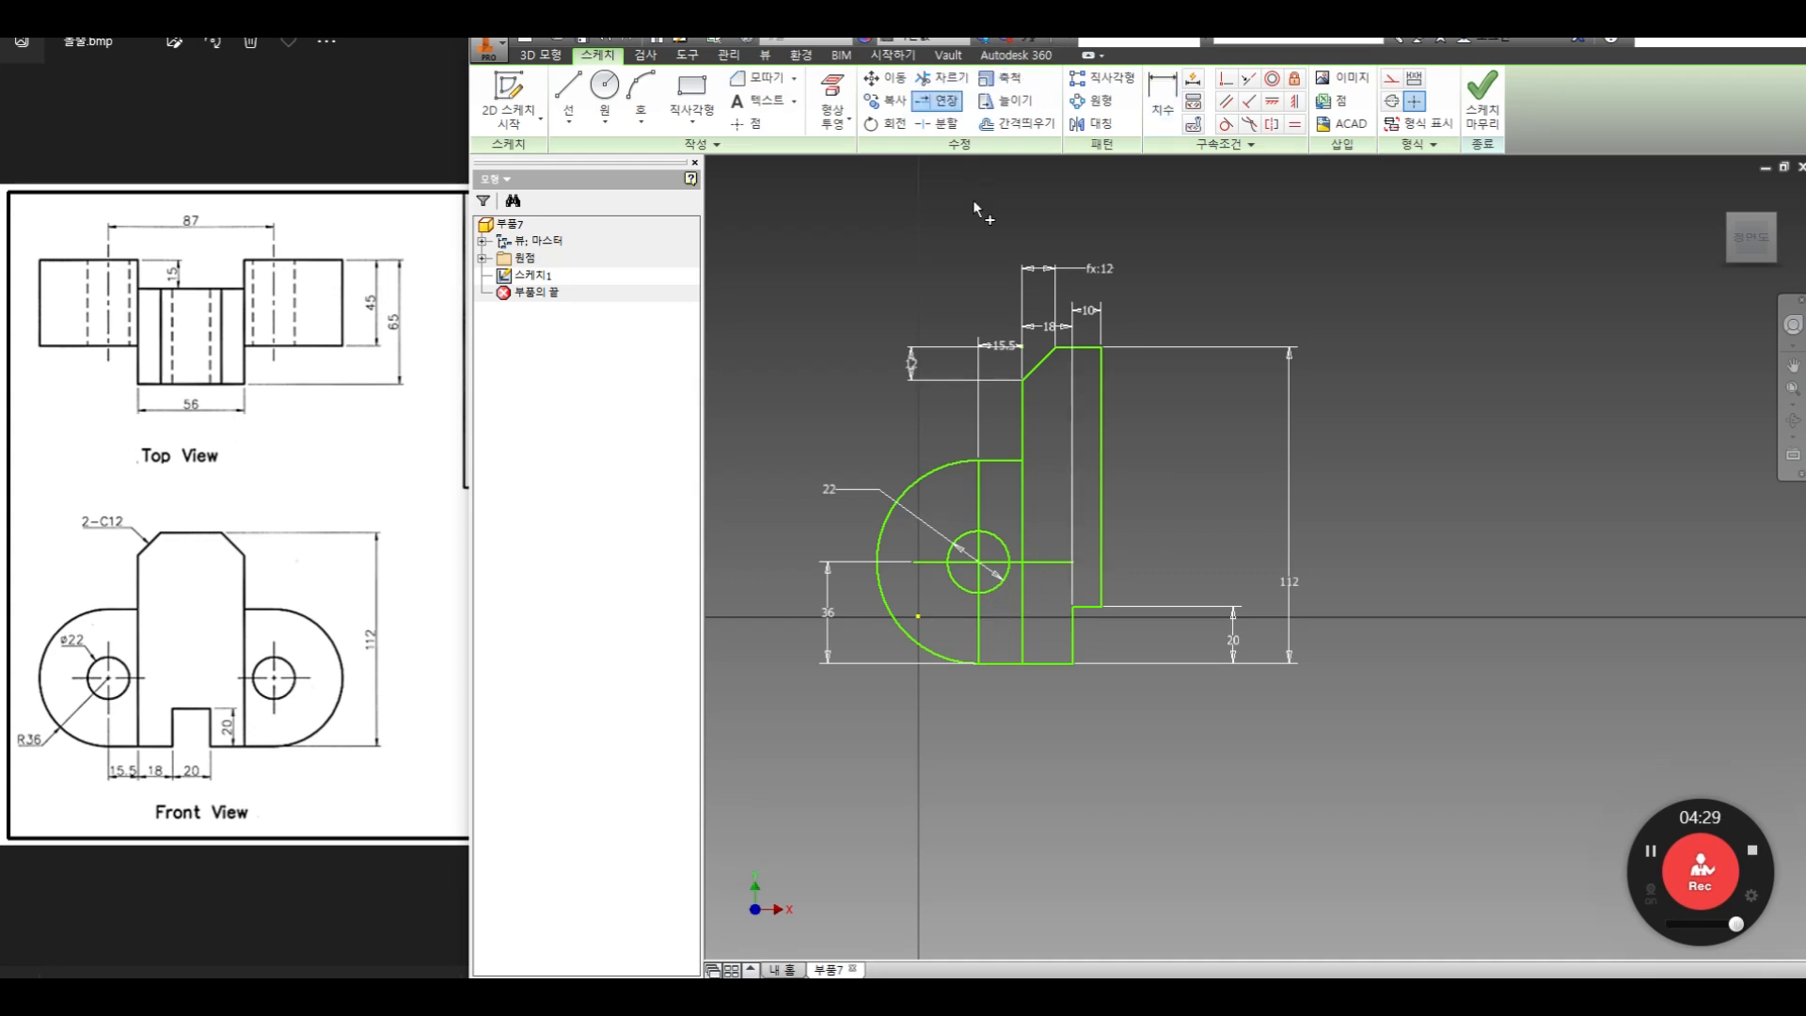
{"action": "left_click", "coordinate": [941, 77]}
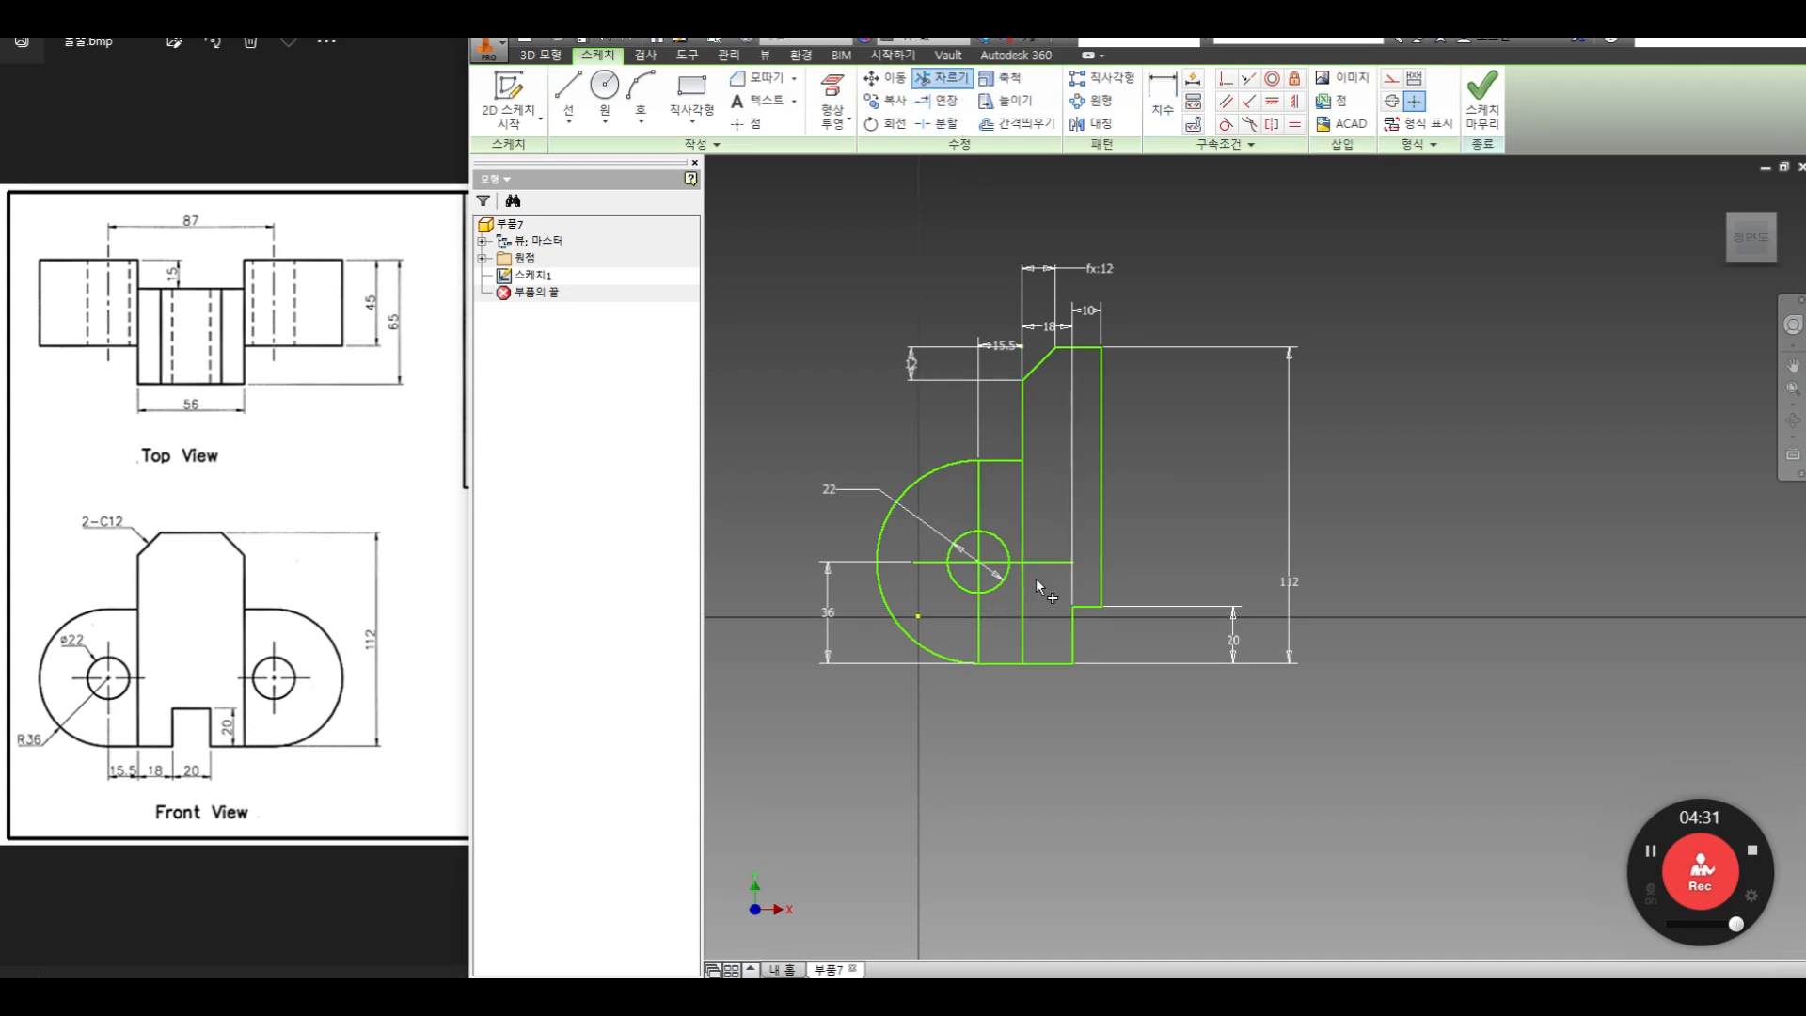
{"action": "left_click", "coordinate": [922, 563]}
{"action": "left_click", "coordinate": [978, 491]}
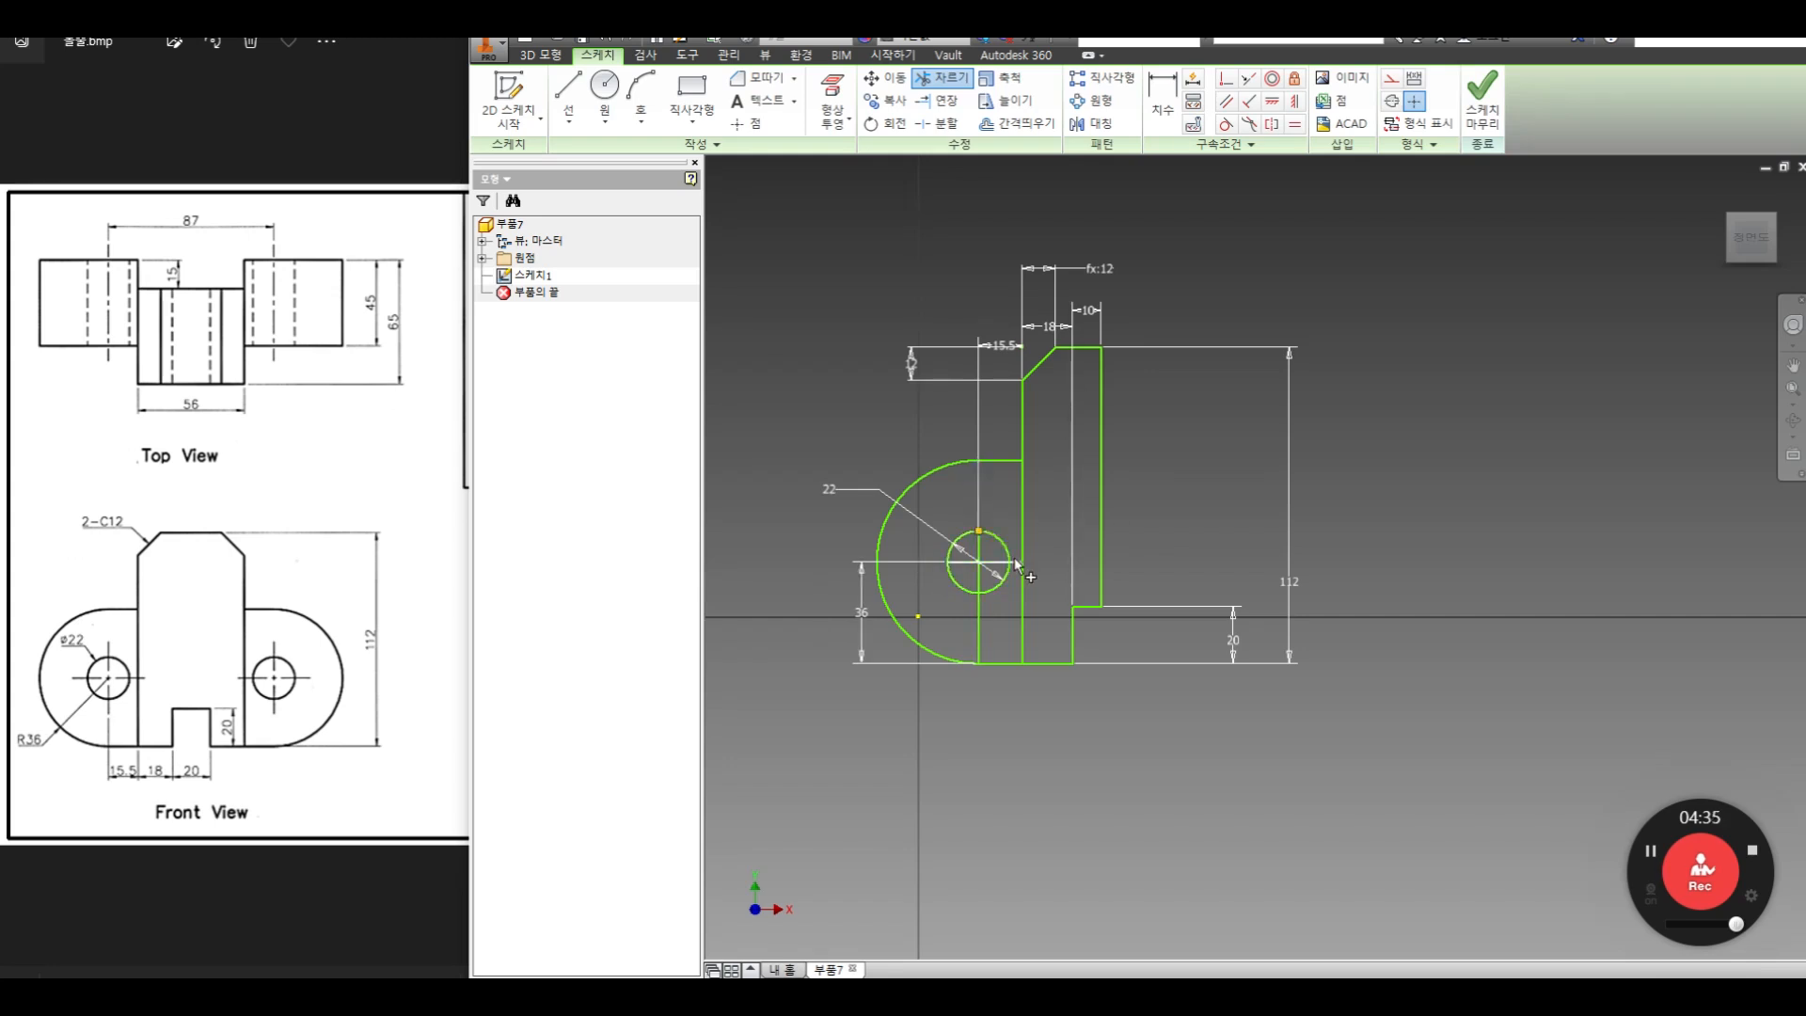
{"action": "left_click", "coordinate": [983, 633]}
{"action": "right_click", "coordinate": [1187, 461]}
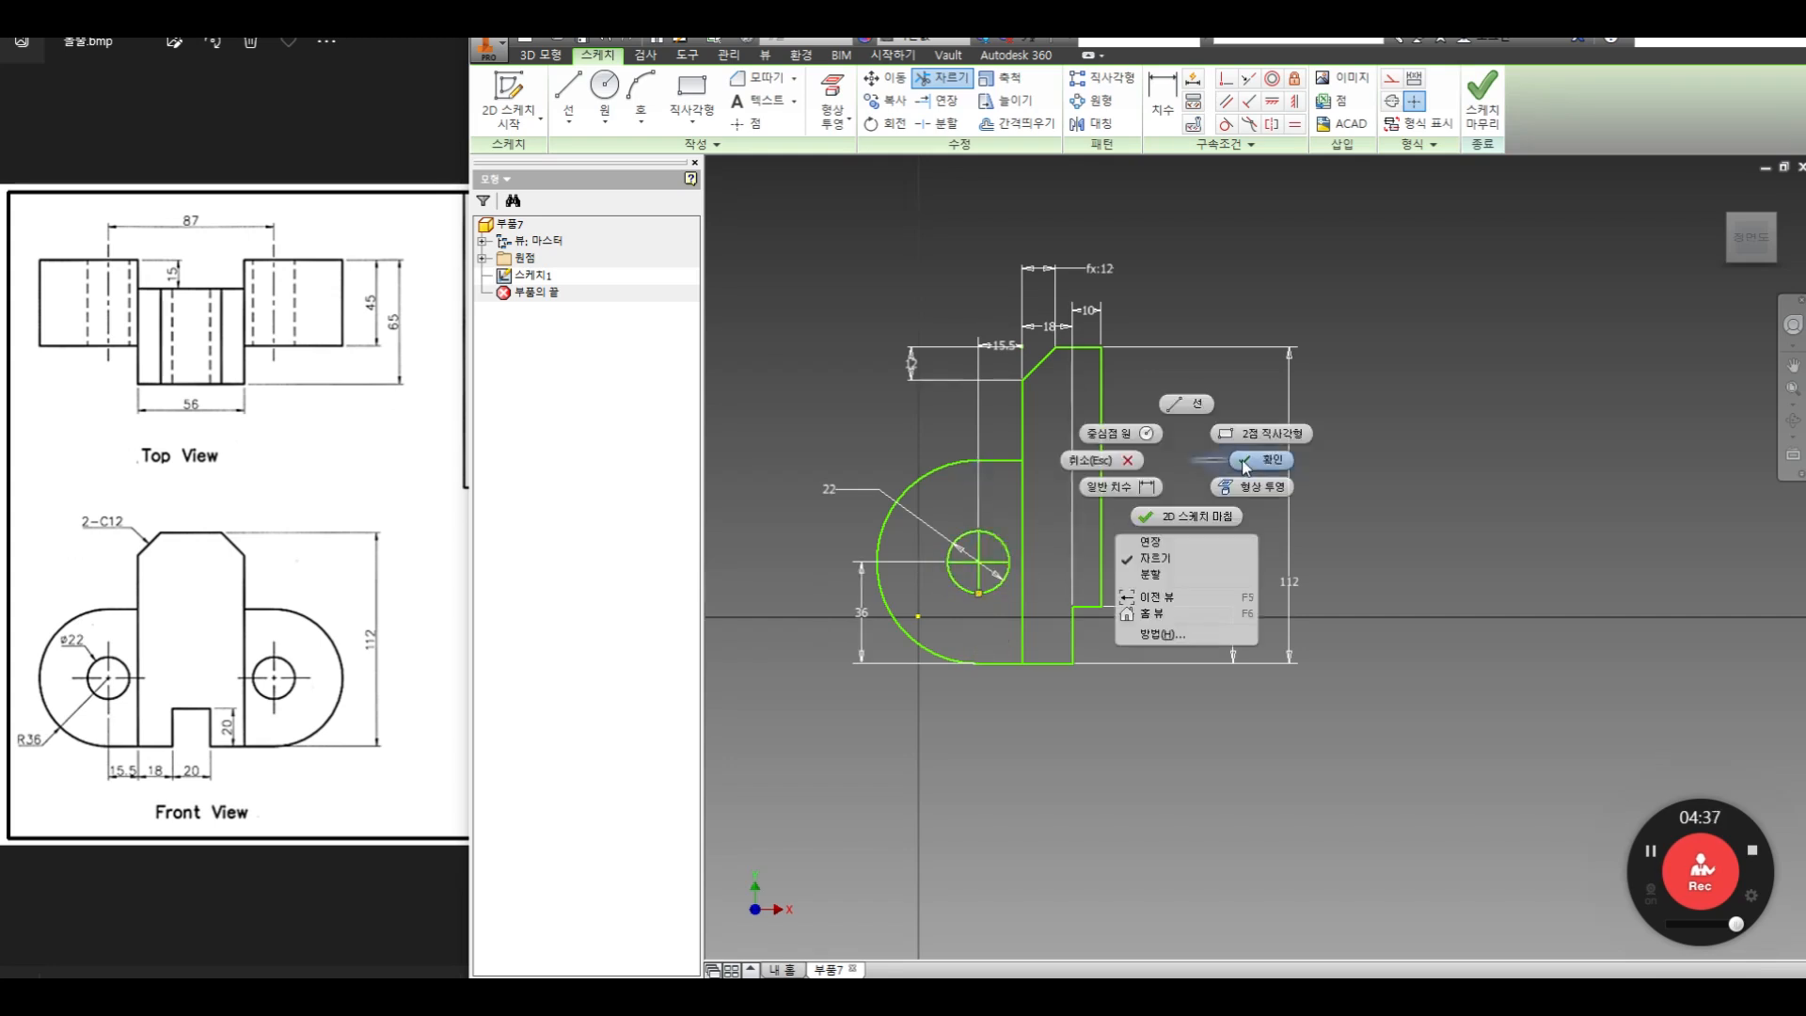
{"action": "left_click", "coordinate": [1243, 466]}
{"action": "left_click_drag", "start_coordinate": [992, 550], "coordinate": [964, 568]}
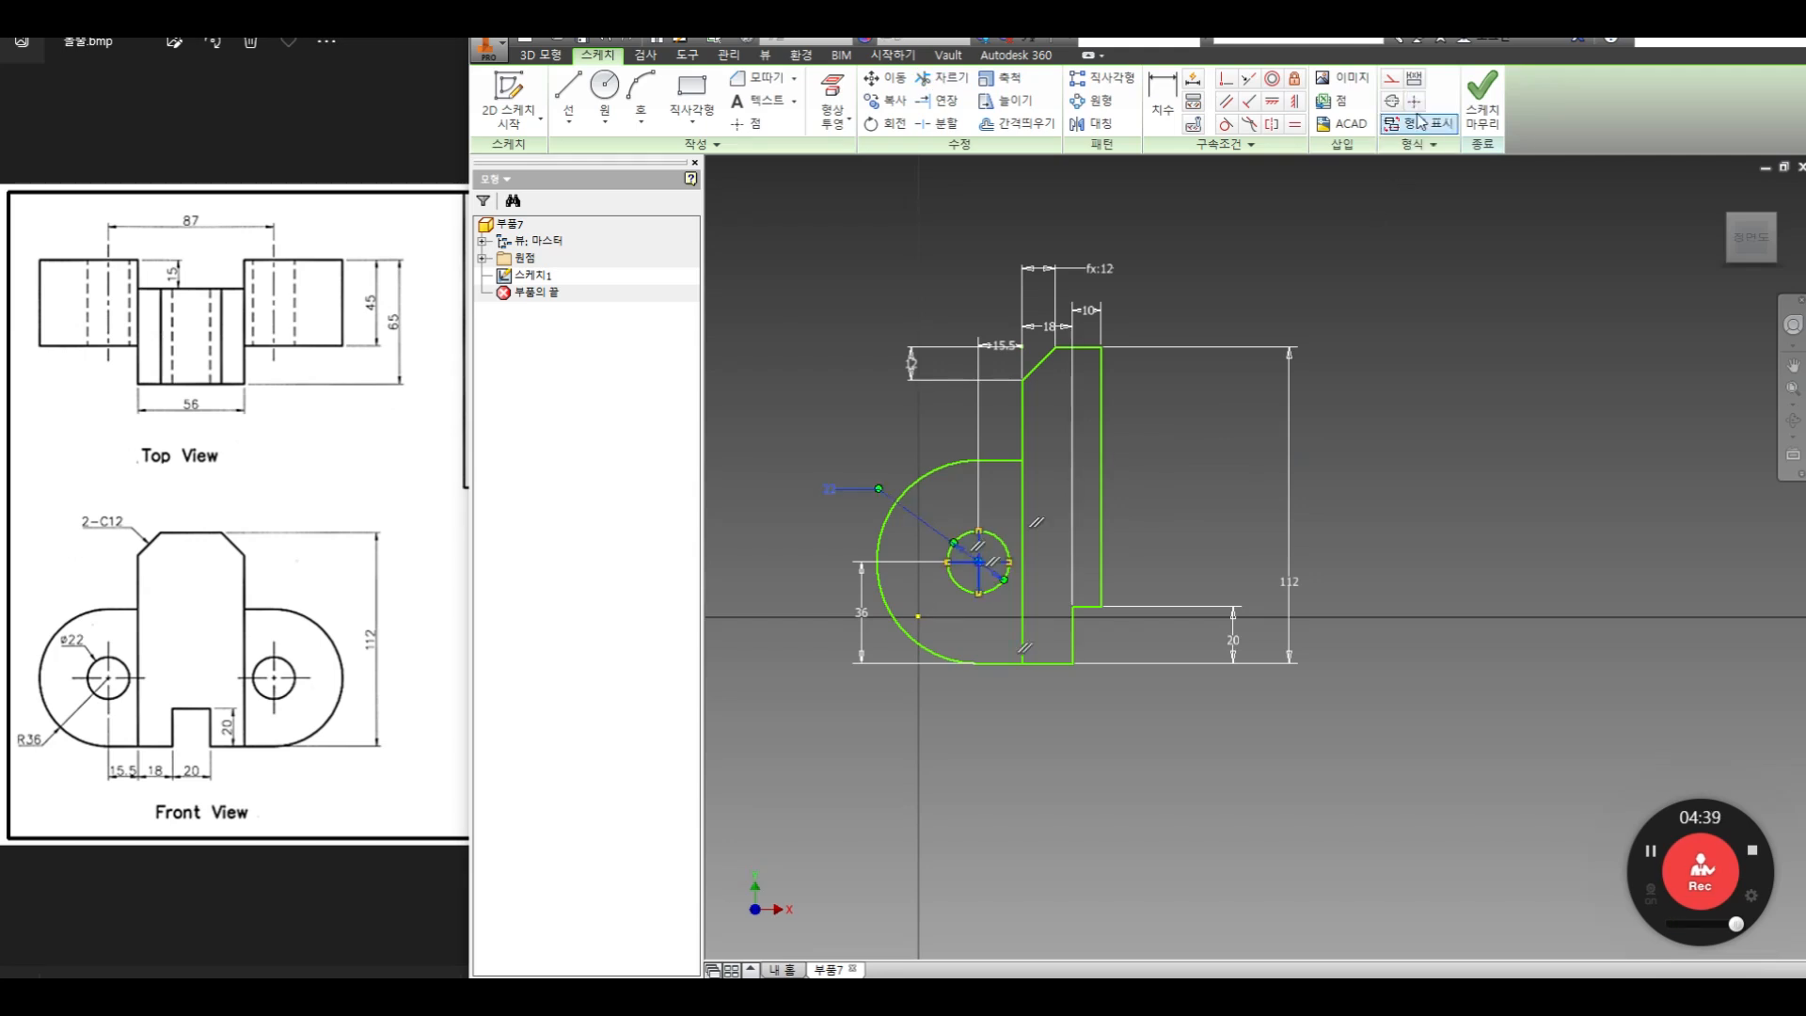
{"action": "left_click", "coordinate": [1474, 452]}
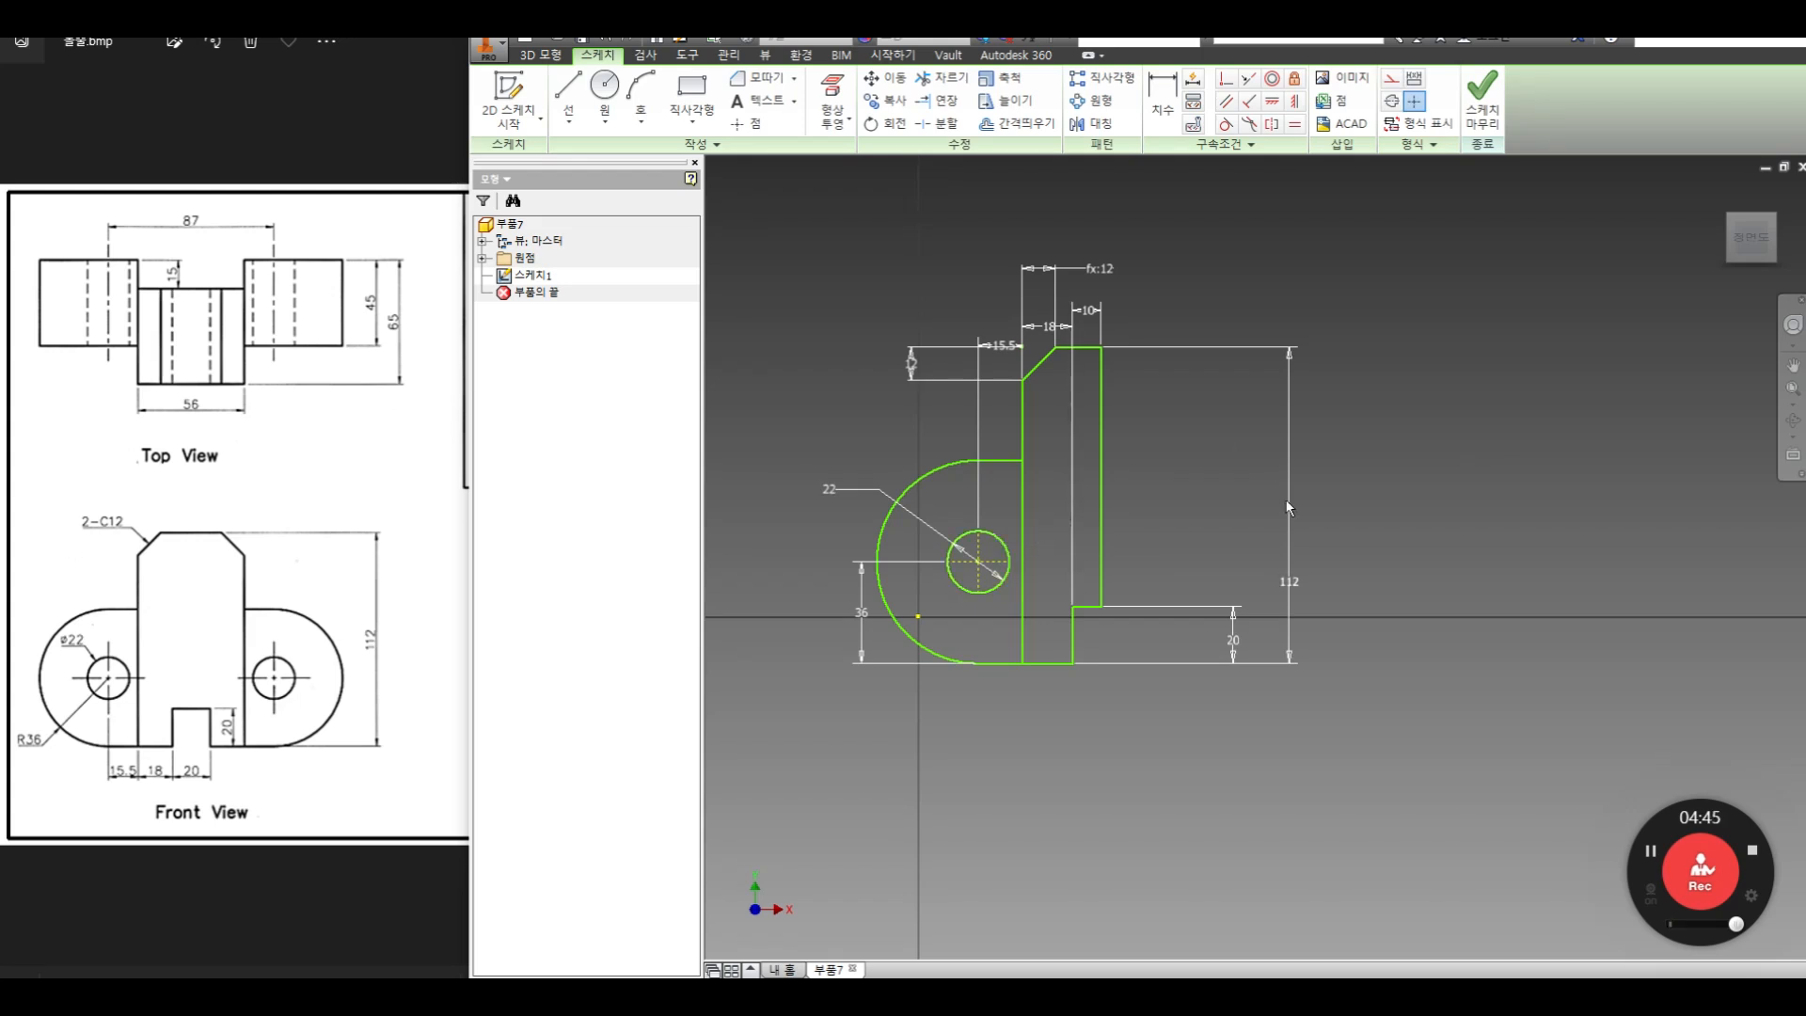
Mirror the half profile about its right vertical edge and delete that middle line from the completed profile
{"action": "left_click", "coordinate": [1090, 125]}
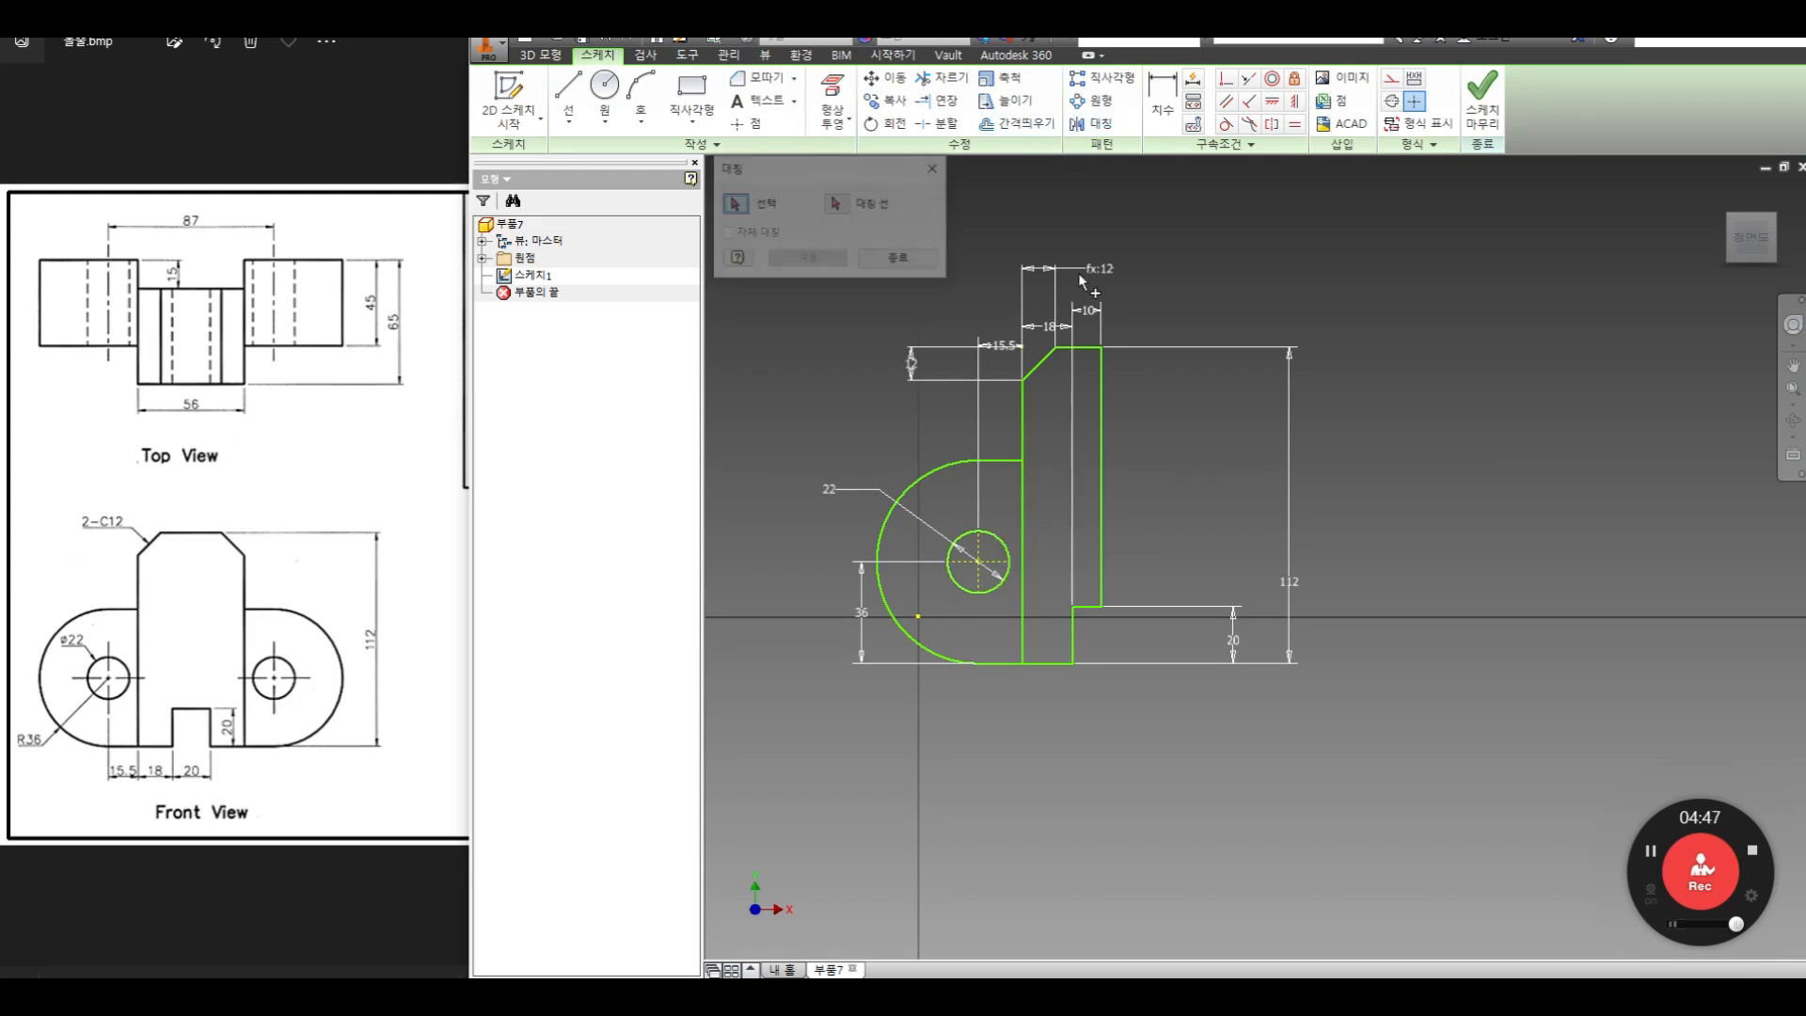
{"action": "left_click_drag", "start_coordinate": [1079, 242], "coordinate": [871, 715]}
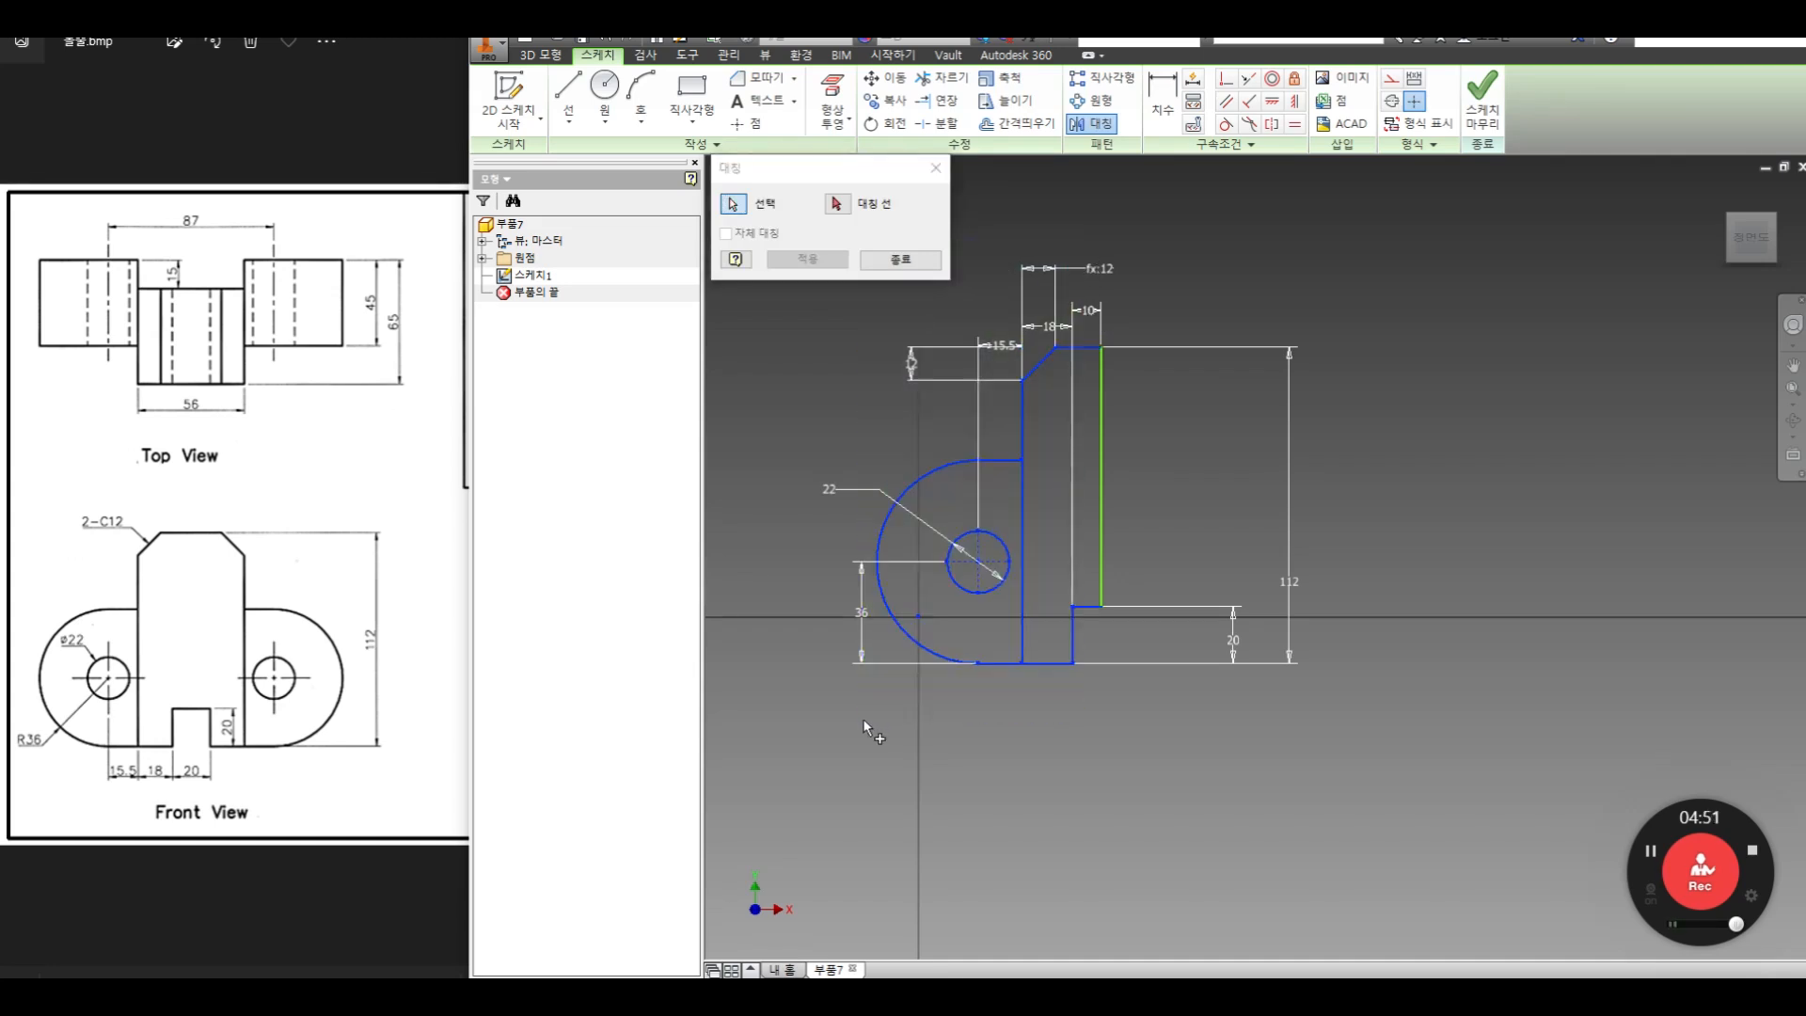
{"action": "left_click", "coordinate": [836, 203]}
{"action": "left_click", "coordinate": [1099, 397]}
{"action": "left_click", "coordinate": [808, 259]}
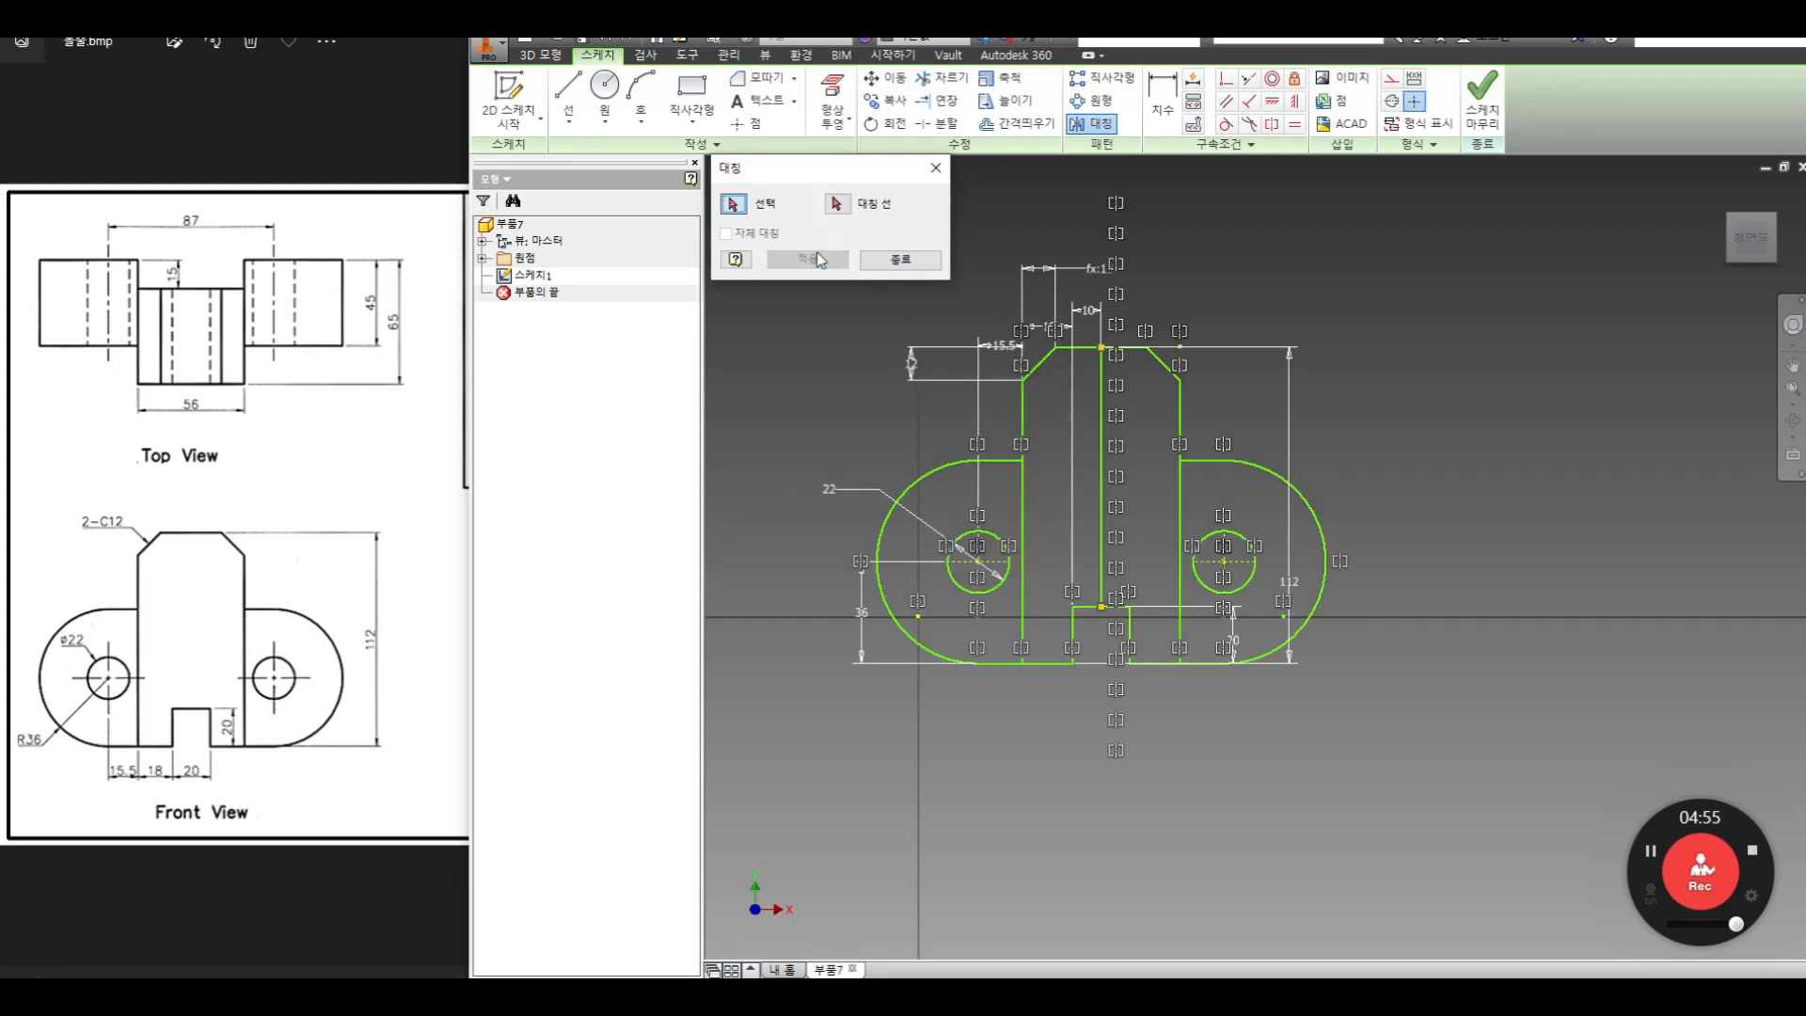
{"action": "left_click", "coordinate": [900, 260]}
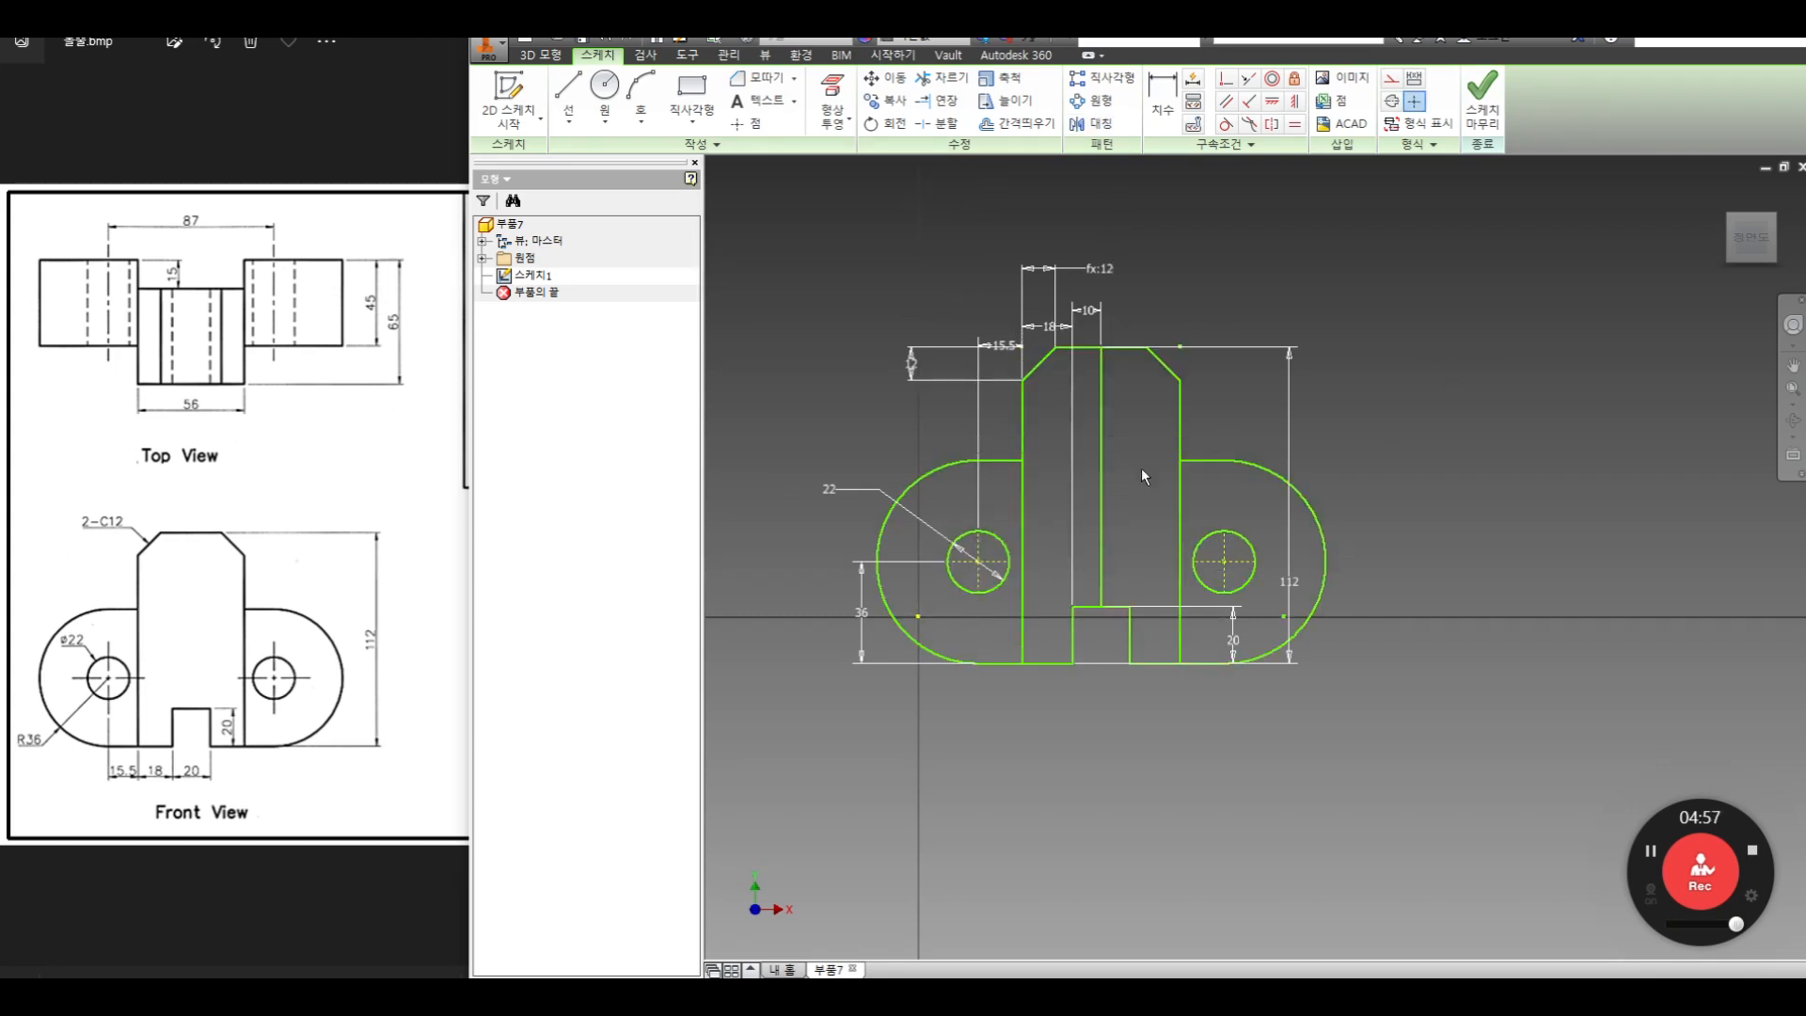
{"action": "left_click", "coordinate": [1084, 470]}
{"action": "key", "text": "Delete"}
Split the body's right vertical edge and the bottom edge at the points where the rounded lugs meet the body
{"action": "left_click", "coordinate": [936, 123]}
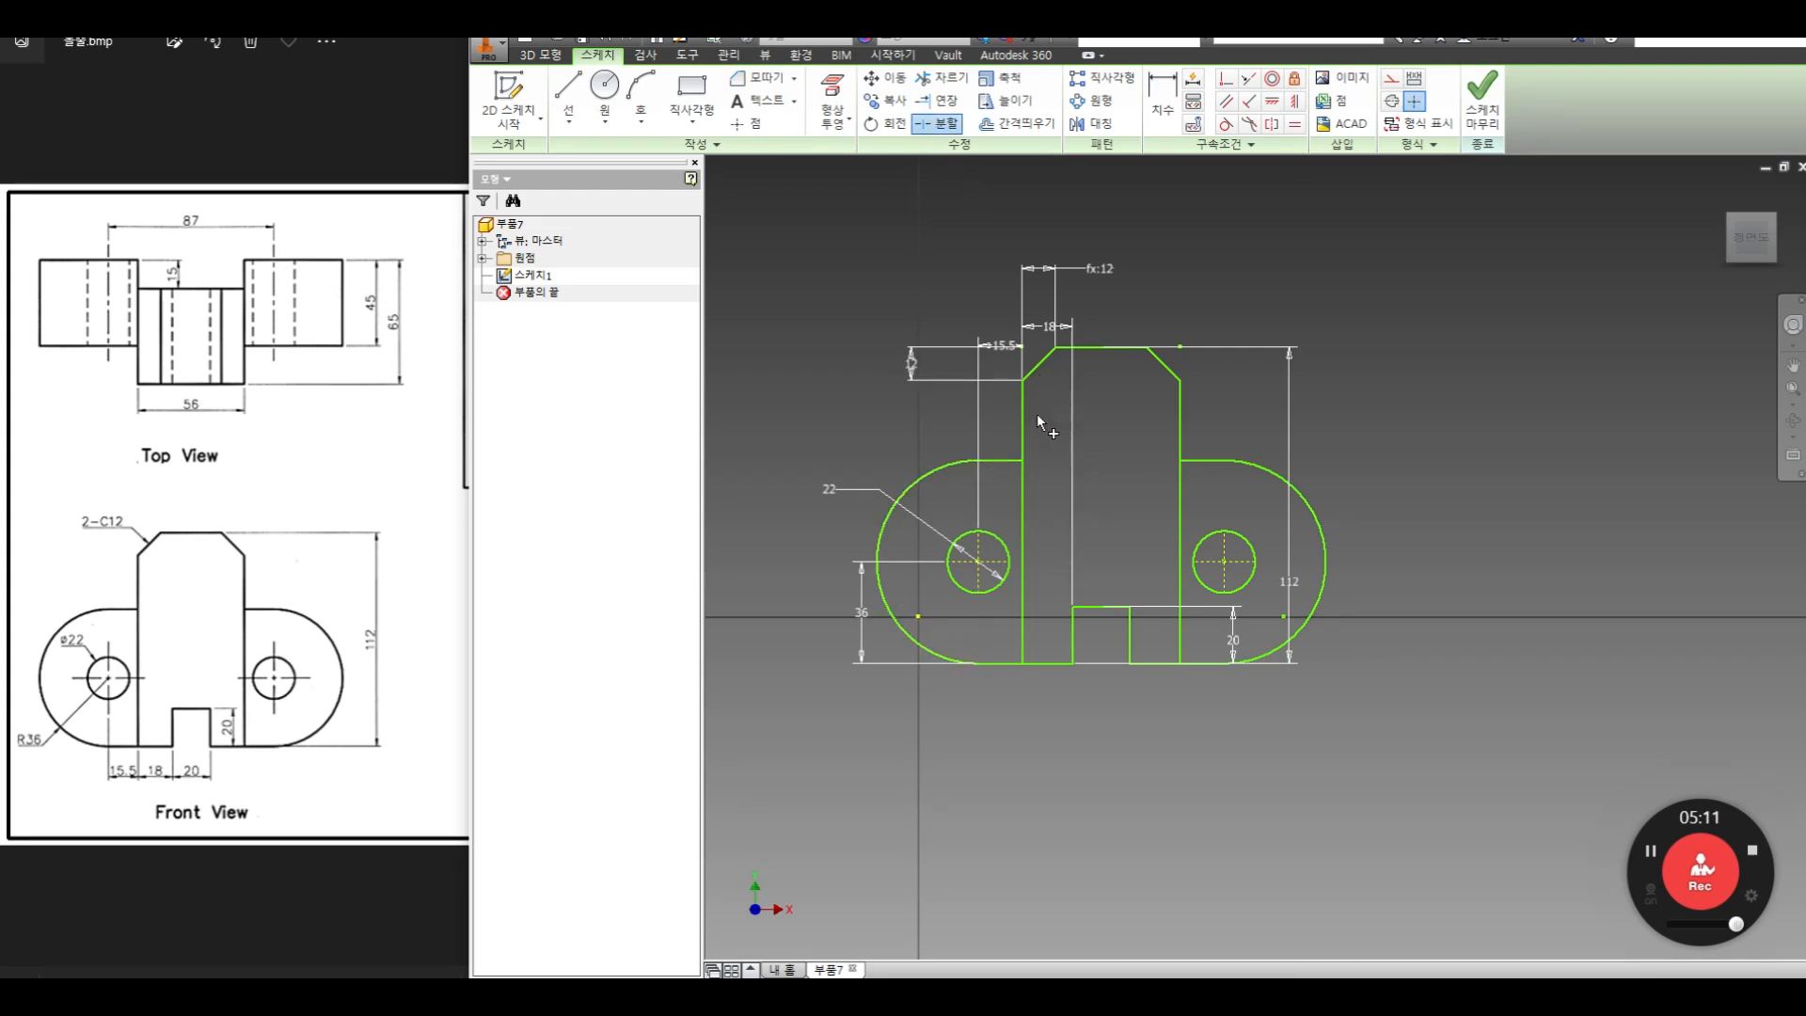
{"action": "left_click", "coordinate": [1179, 475]}
{"action": "left_click", "coordinate": [1044, 663]}
{"action": "right_click", "coordinate": [1111, 503]}
{"action": "left_click", "coordinate": [1173, 508]}
Finish the sketch, turn the model to a 3D view and show the reference drawing's top view for the depths
{"action": "left_click", "coordinate": [1481, 94]}
{"action": "middle_click_drag", "start_coordinate": [1380, 536], "coordinate": [1141, 530]}
{"action": "scroll", "coordinate": [1141, 528], "scroll_direction": "up", "scroll_amount": 3}
{"action": "left_click", "coordinate": [279, 584]}
{"action": "mouse_move", "coordinate": [374, 585]}
{"action": "left_mouse_down"}
{"action": "mouse_move", "coordinate": [214, 618]}
{"action": "mouse_move", "coordinate": [85, 614]}
{"action": "left_mouse_up"}
{"action": "scroll", "coordinate": [270, 608], "scroll_direction": "down", "scroll_amount": 3}
{"action": "left_click_drag", "start_coordinate": [282, 552], "coordinate": [398, 513]}
{"action": "left_click_drag", "start_coordinate": [126, 403], "coordinate": [213, 447]}
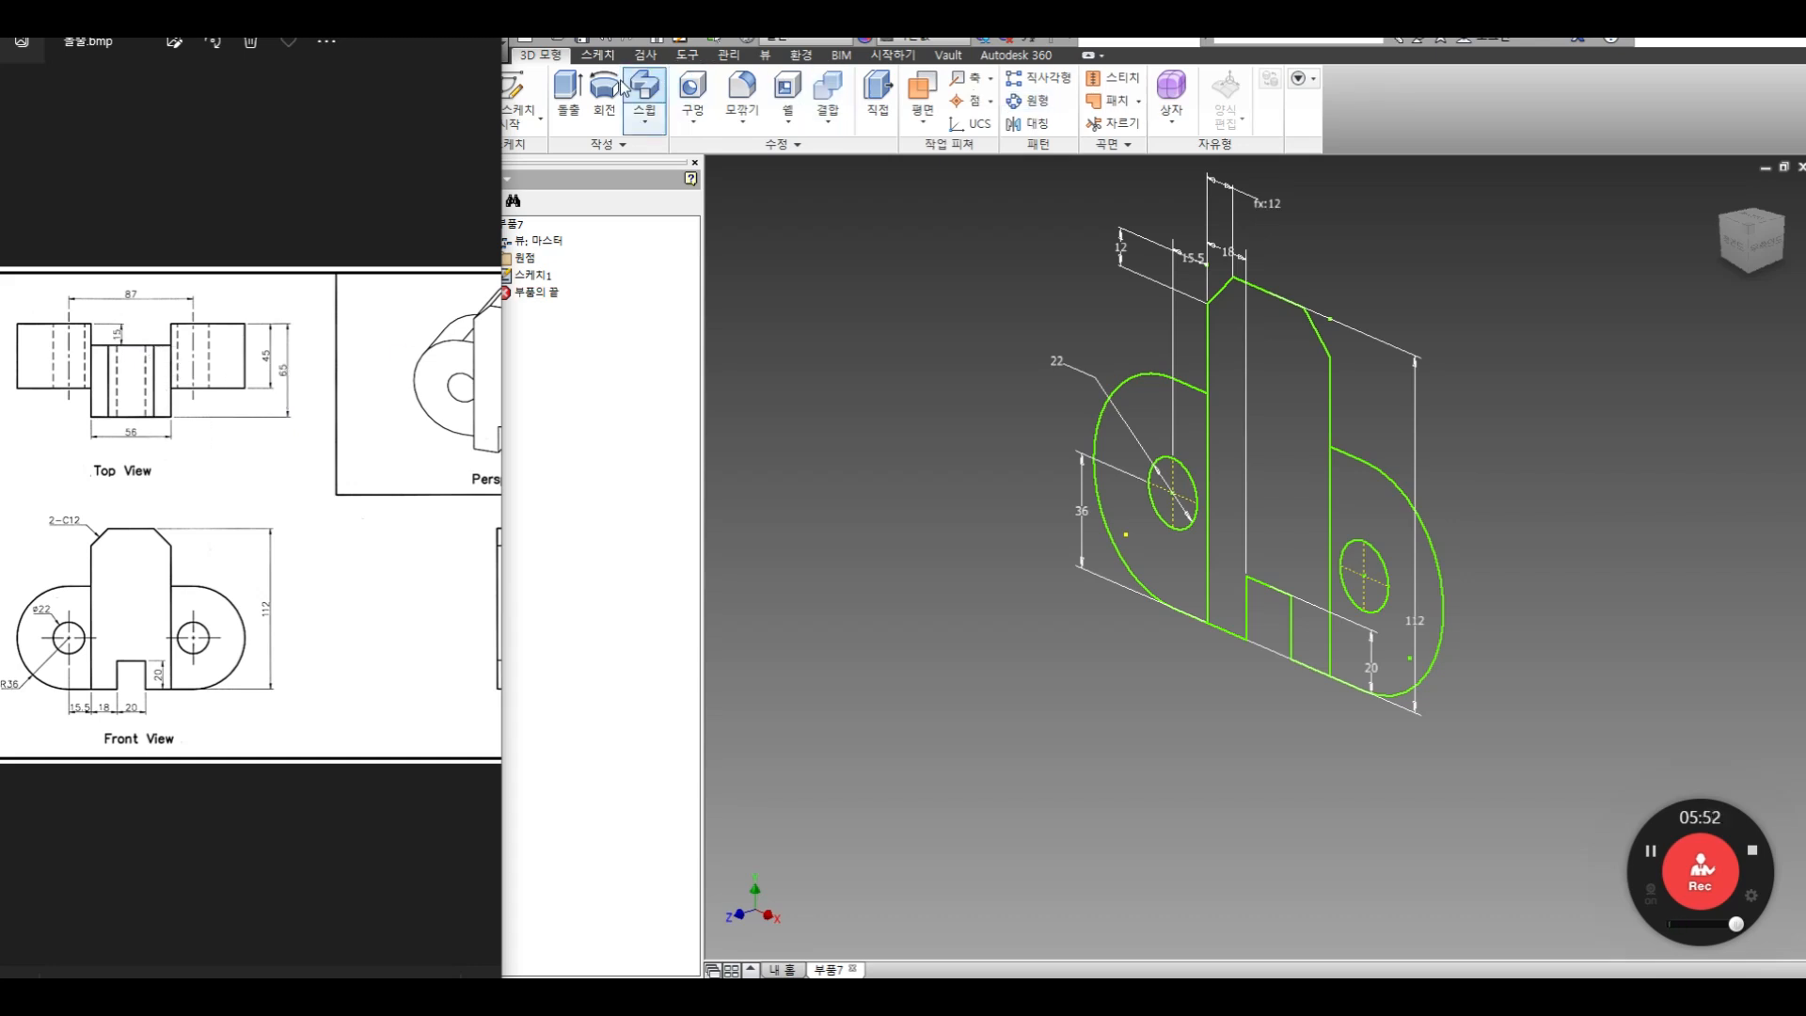
Extrude the central body profile with its bottom notch to a depth of 50 mm
{"action": "left_click", "coordinate": [569, 94]}
{"action": "left_click", "coordinate": [1297, 516]}
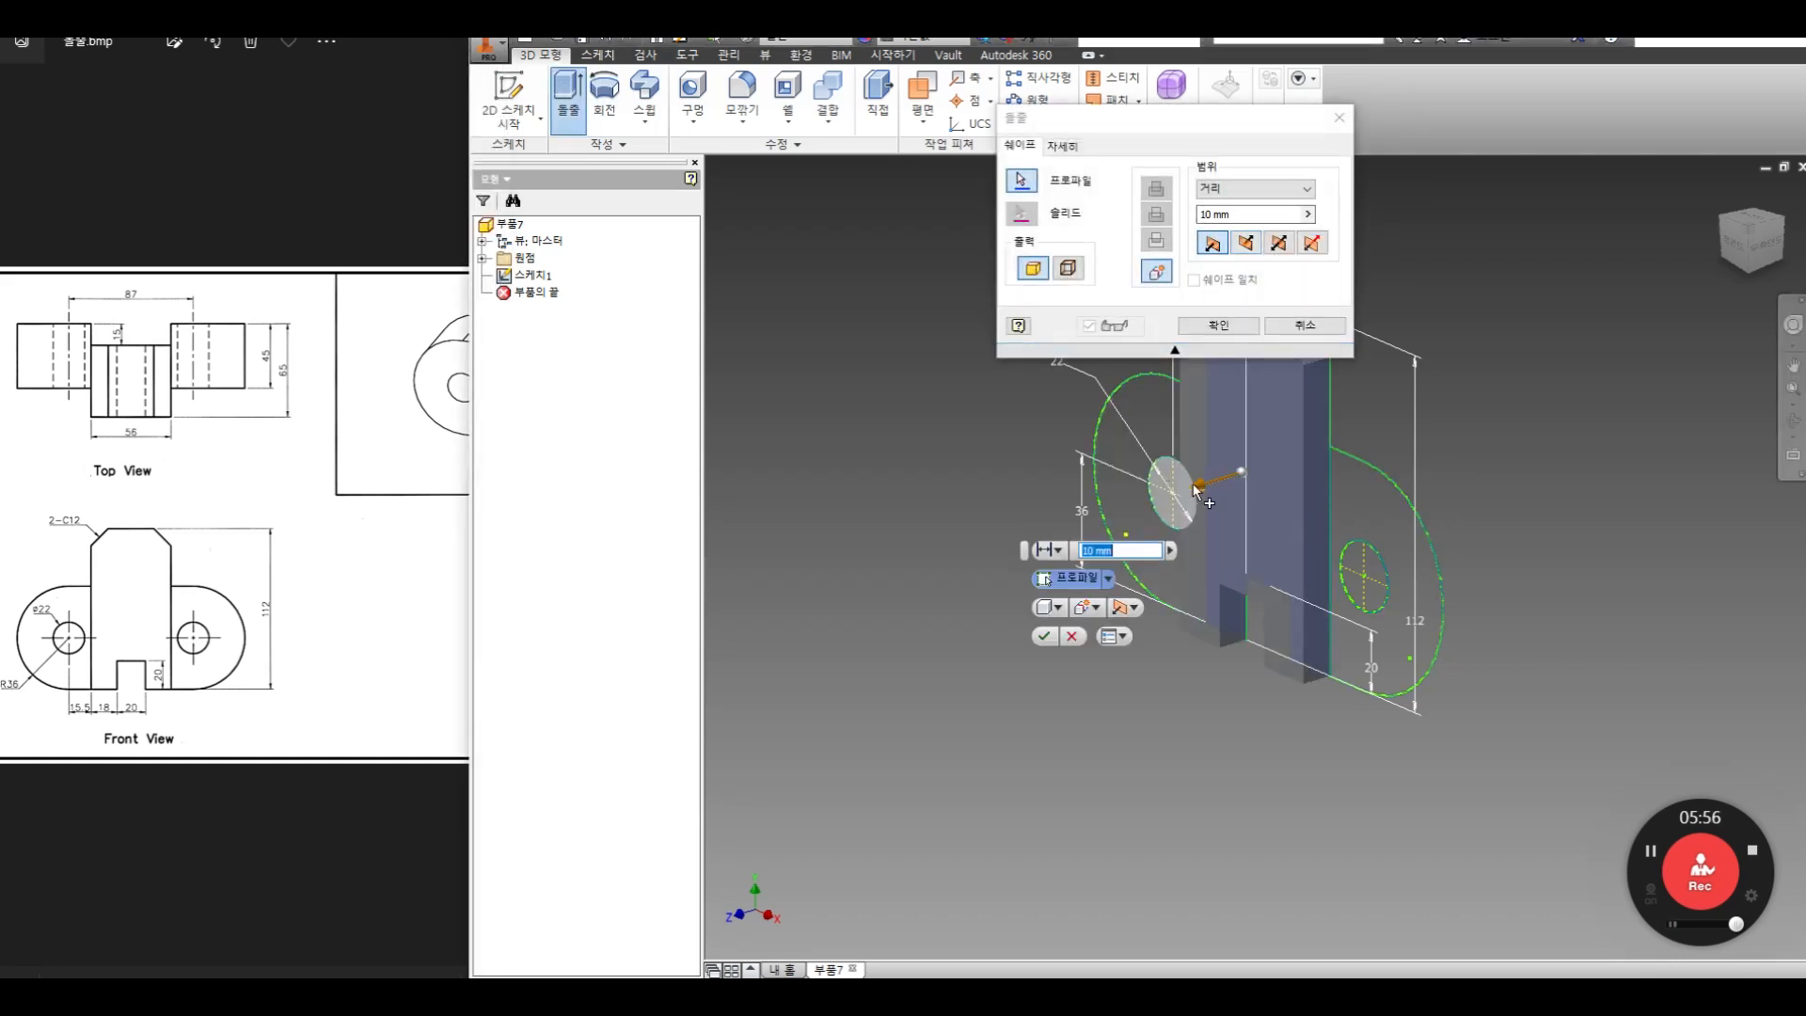
{"action": "type", "text": "50"}
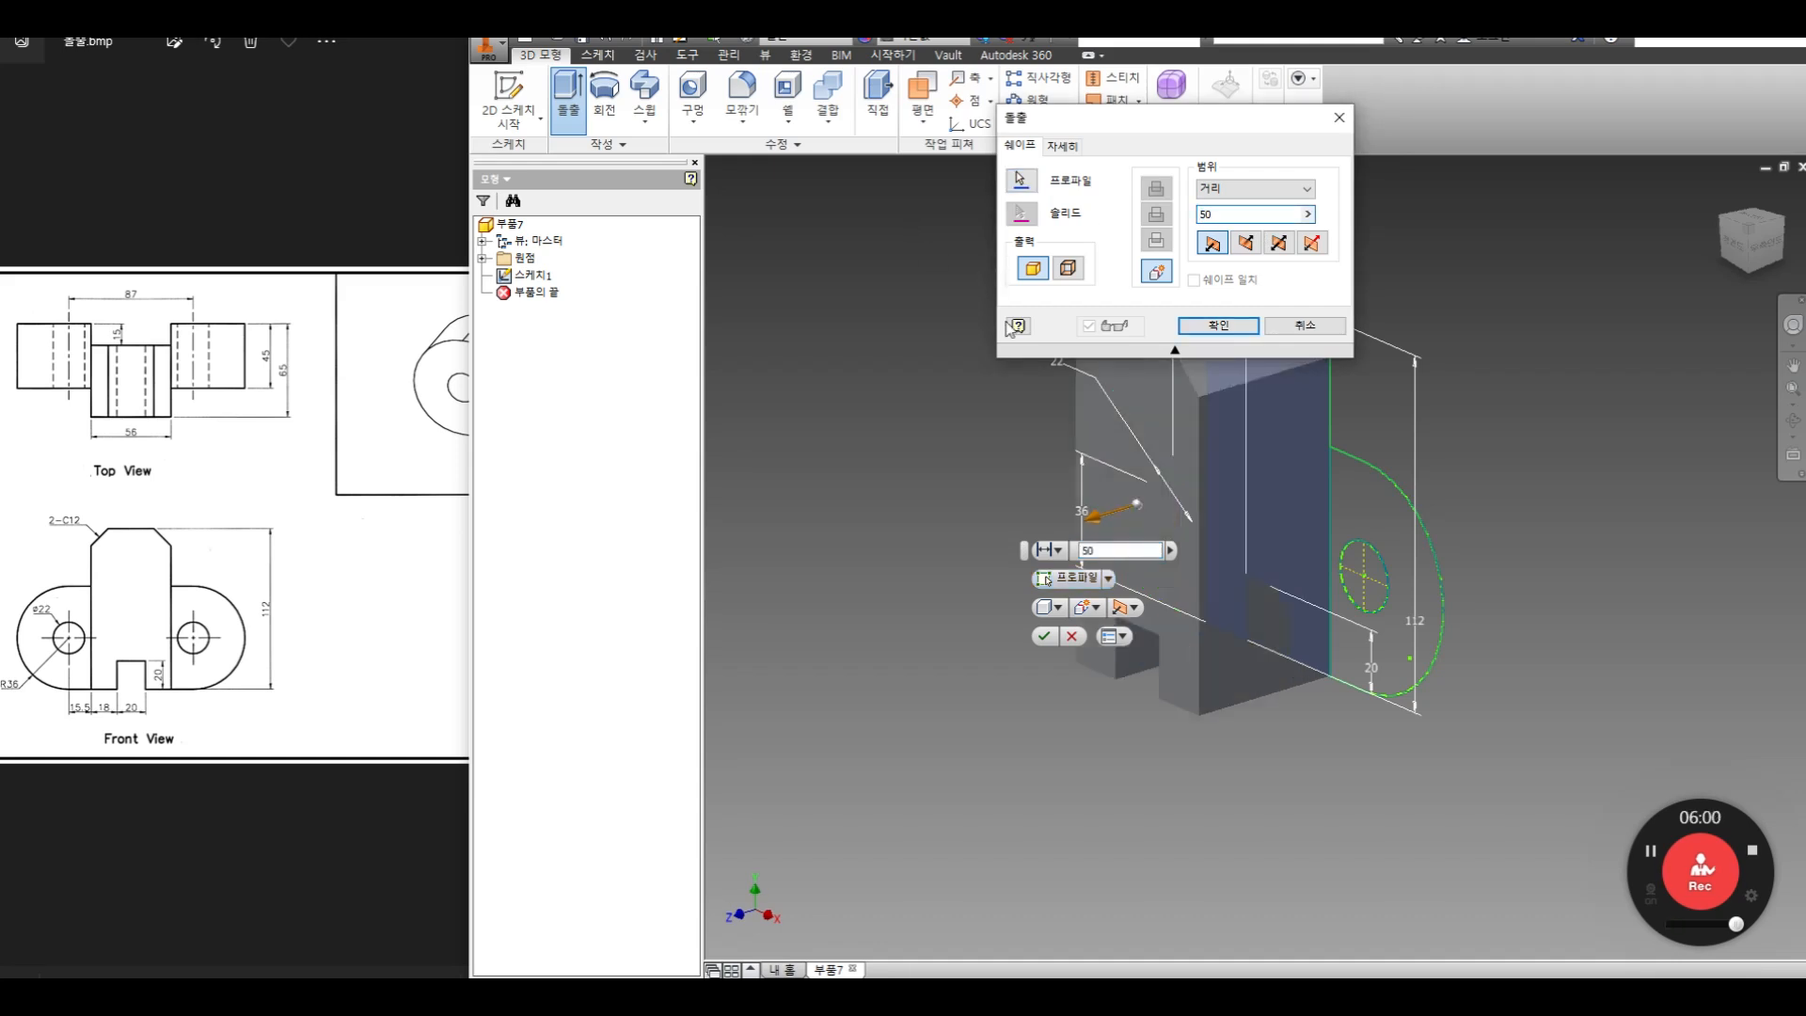
{"action": "left_click", "coordinate": [1223, 327]}
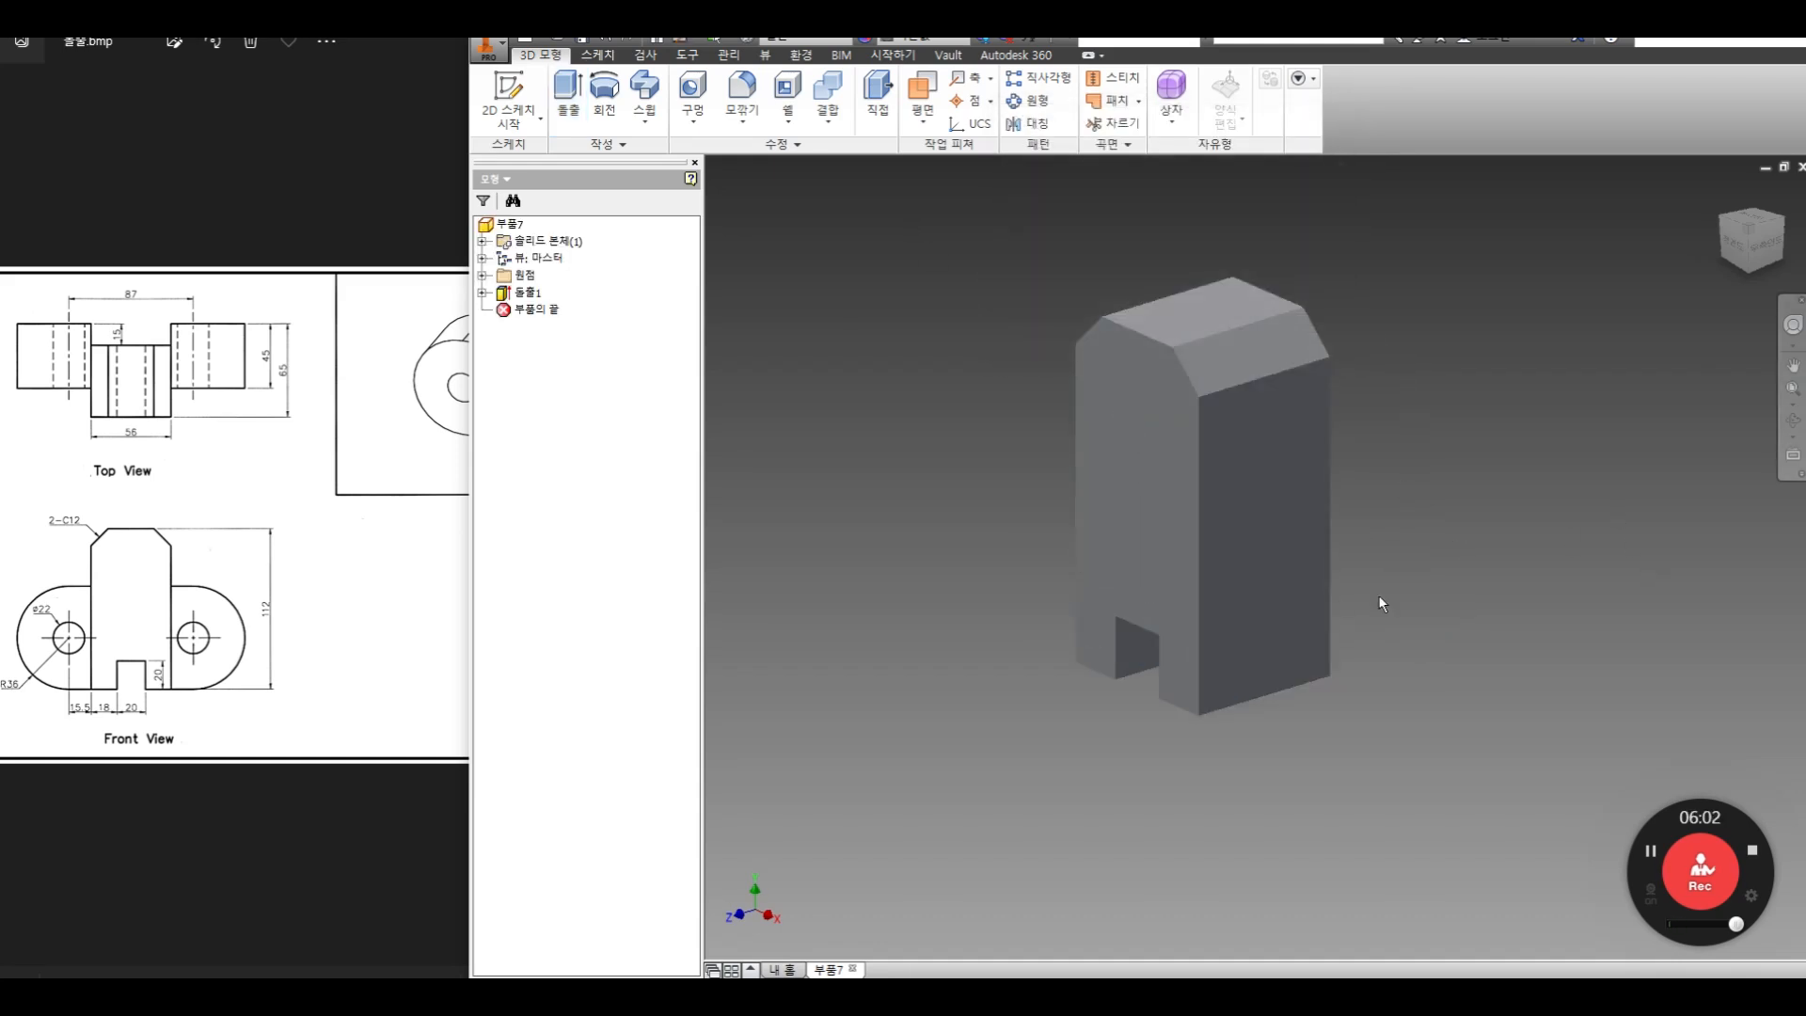
Share the sketch used by the body extrusion so its remaining profiles can be extruded
{"action": "left_click", "coordinate": [483, 294]}
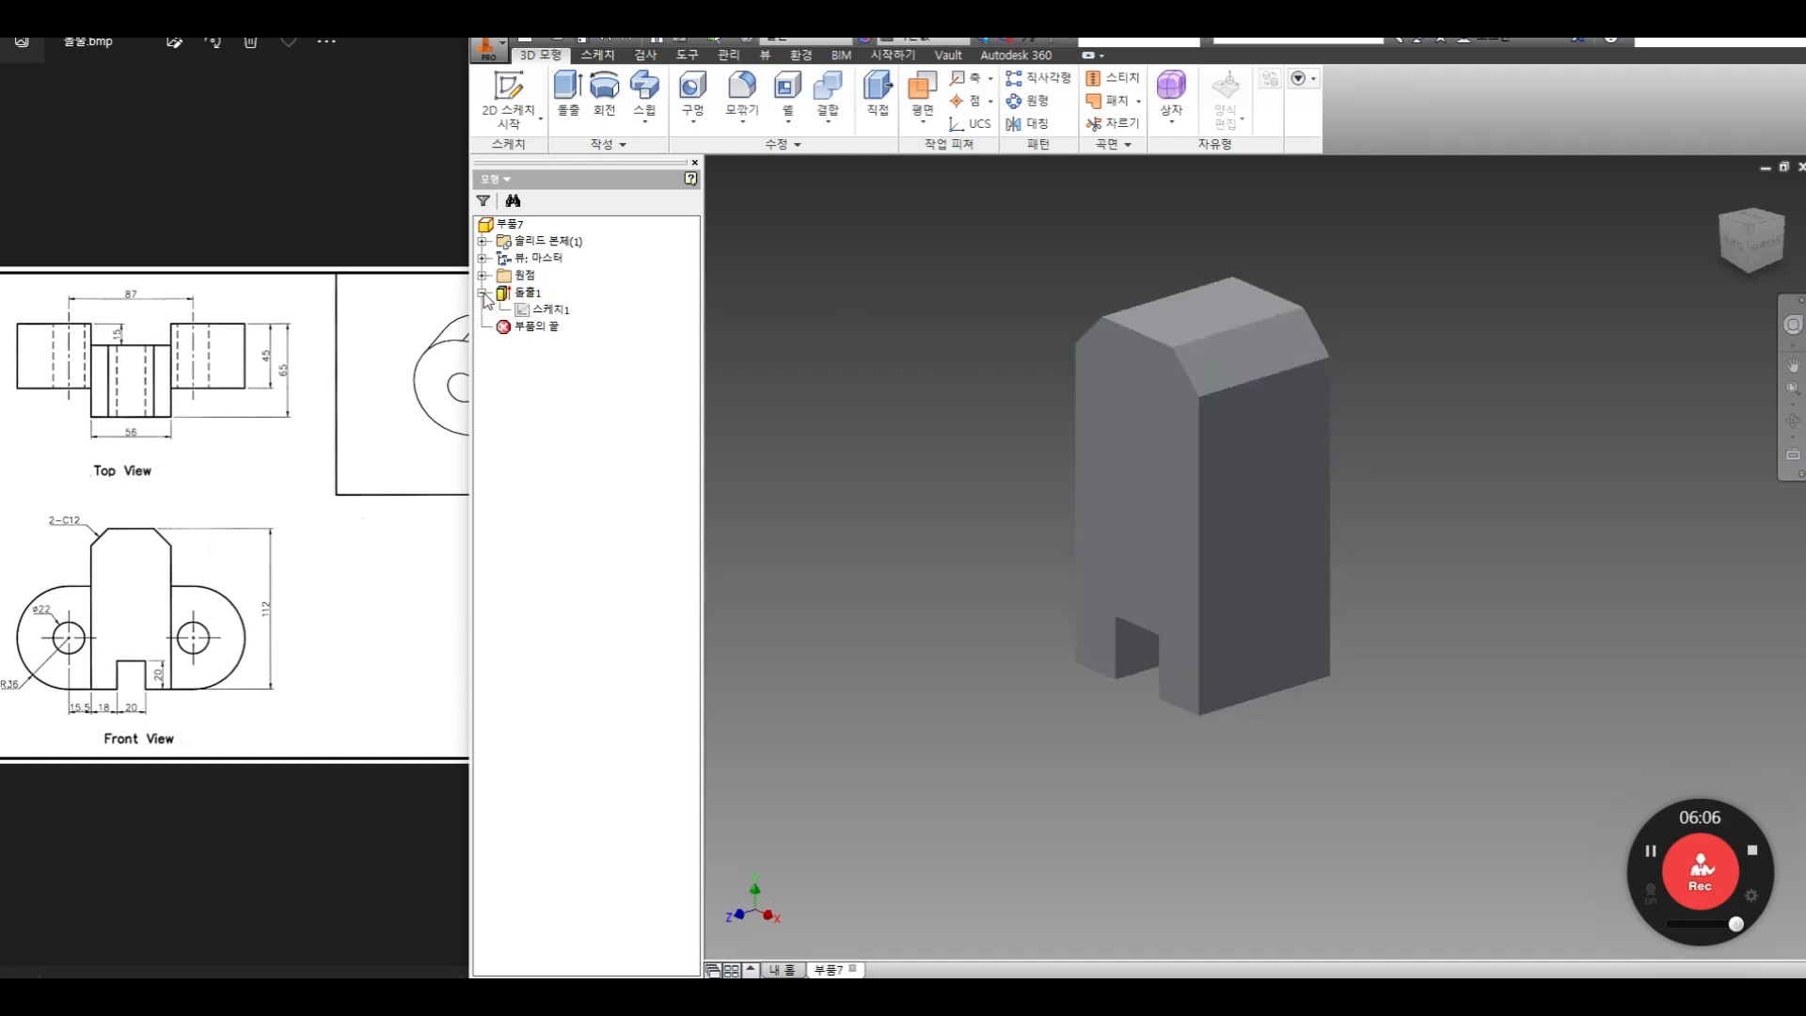
{"action": "right_click", "coordinate": [550, 312]}
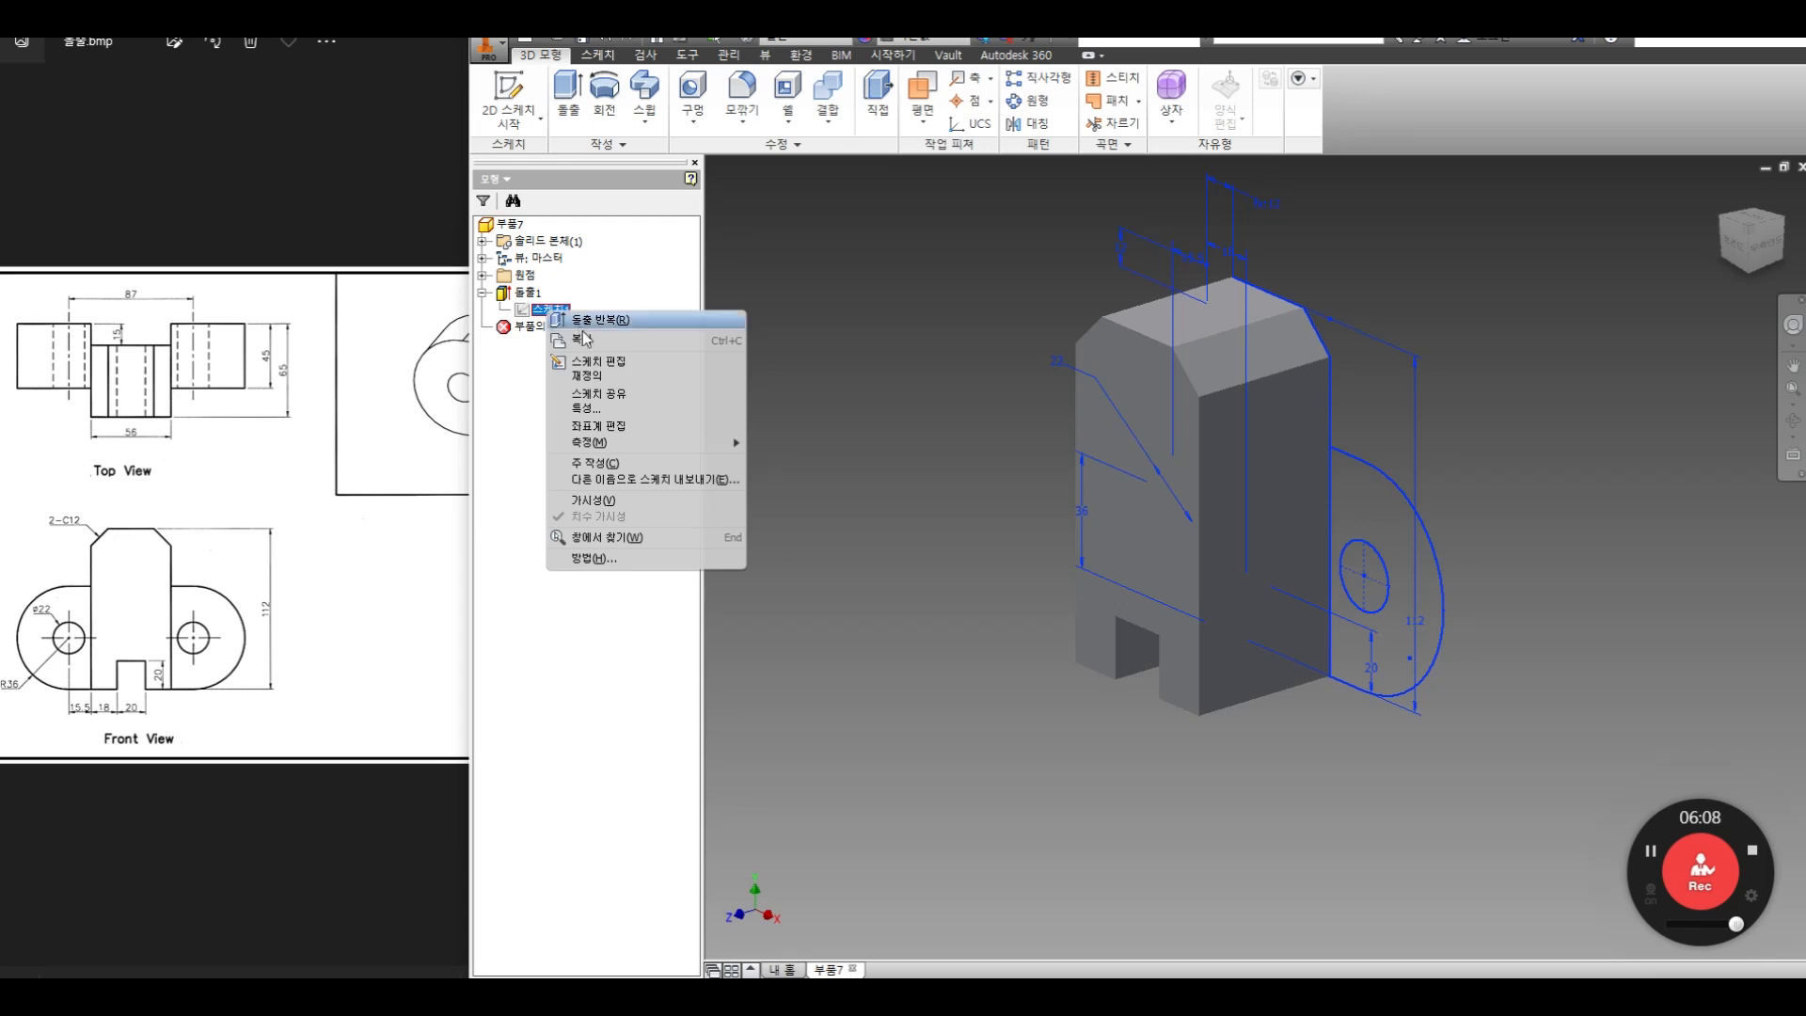
{"action": "left_click", "coordinate": [600, 396]}
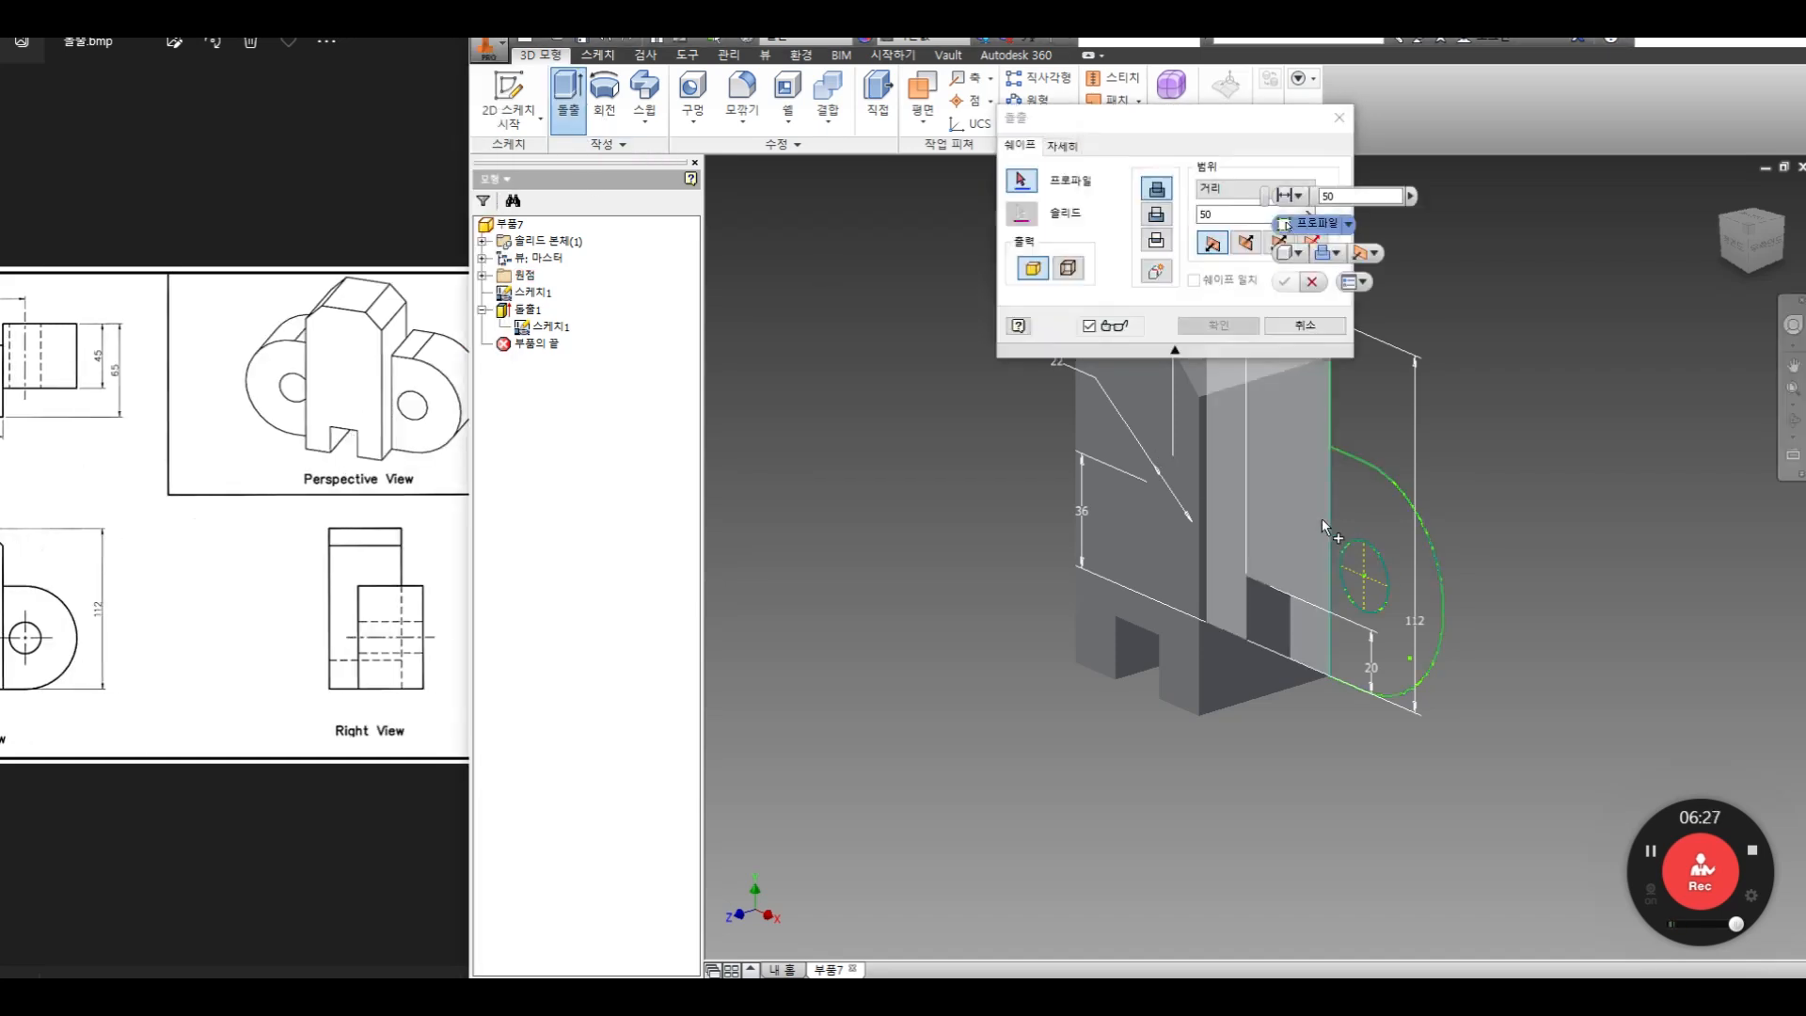
Select the two rounded lug profiles on both sides of the body for a new extrusion, leaving out the holes
{"action": "left_click", "coordinate": [1368, 517]}
{"action": "left_click", "coordinate": [1785, 418]}
{"action": "left_click_drag", "start_coordinate": [1258, 604], "coordinate": [1355, 529]}
{"action": "right_click", "coordinate": [1354, 529]}
{"action": "left_click", "coordinate": [1413, 533]}
{"action": "left_click", "coordinate": [1223, 421]}
{"action": "left_click", "coordinate": [1795, 428]}
{"action": "left_click_drag", "start_coordinate": [1436, 493], "coordinate": [1362, 524]}
{"action": "right_click", "coordinate": [1440, 456]}
{"action": "left_click", "coordinate": [1503, 460]}
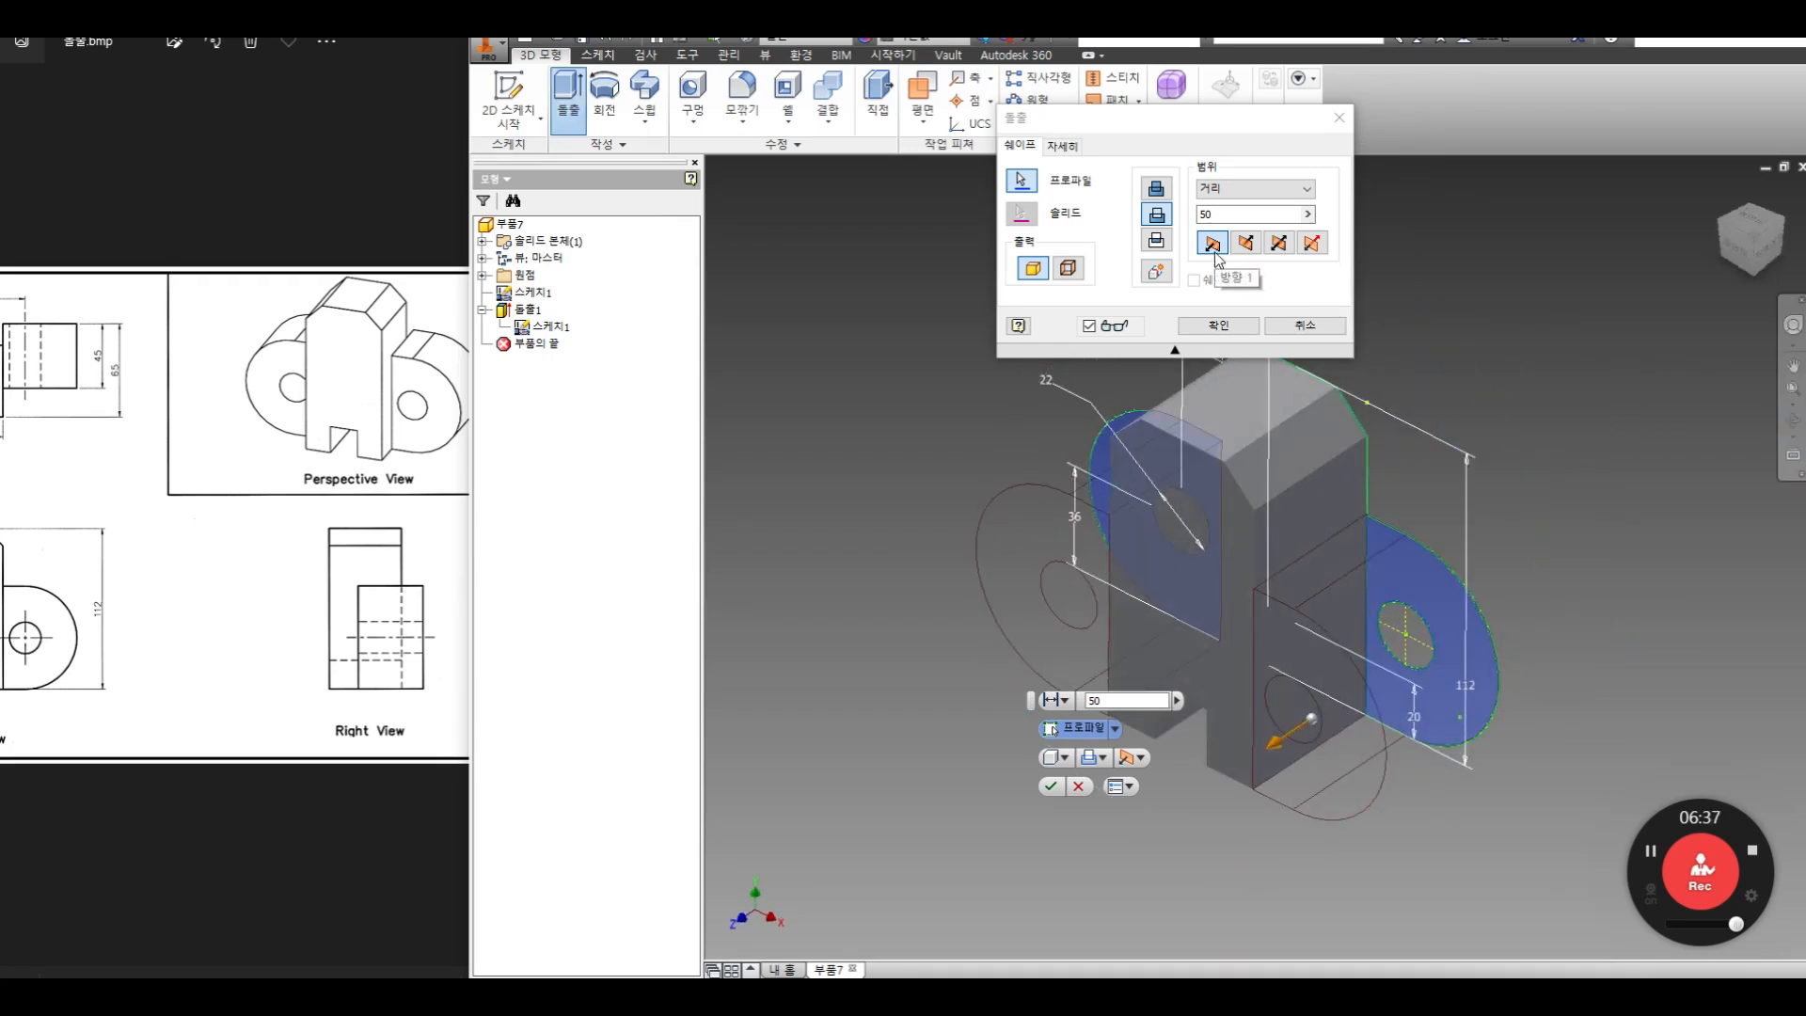
Extrude the lugs asymmetrically, 30 mm in the first direction and 15 mm in the second, and join them to the body
{"action": "left_click", "coordinate": [1313, 245]}
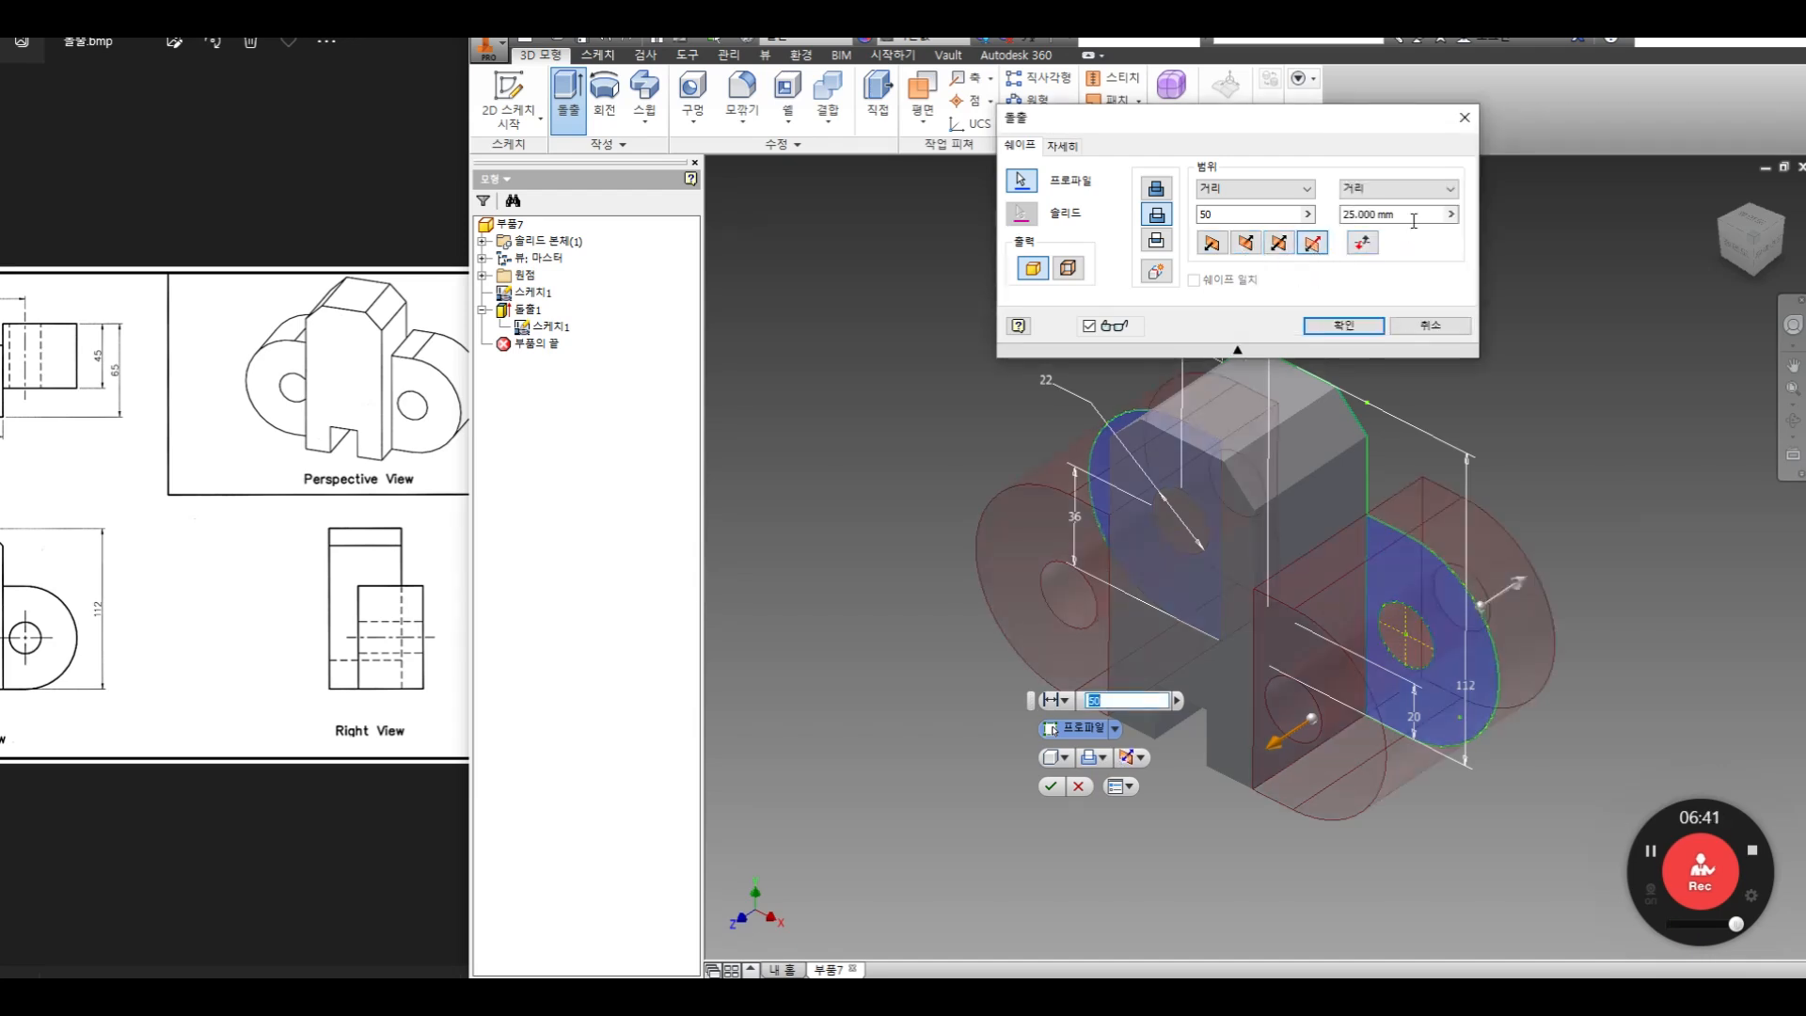
{"action": "left_click", "coordinate": [1373, 215]}
{"action": "type", "text": "15"}
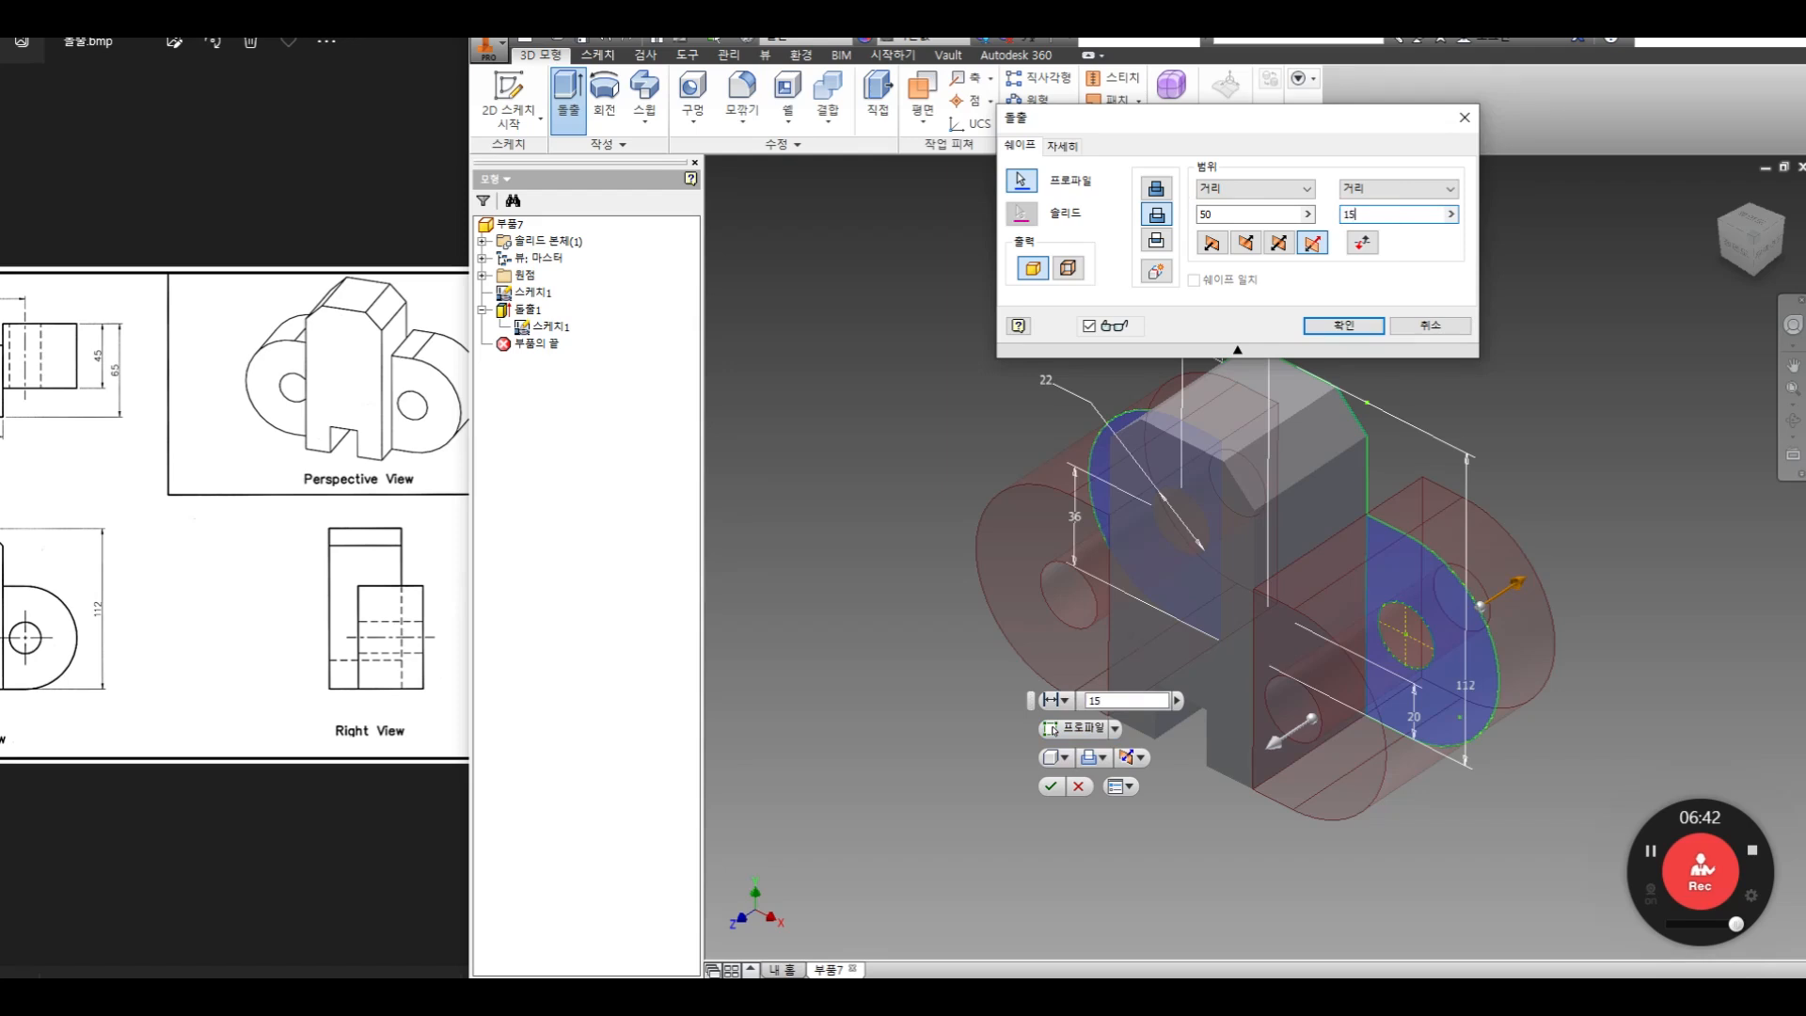
{"action": "left_click_drag", "start_coordinate": [1238, 214], "coordinate": [838, 148]}
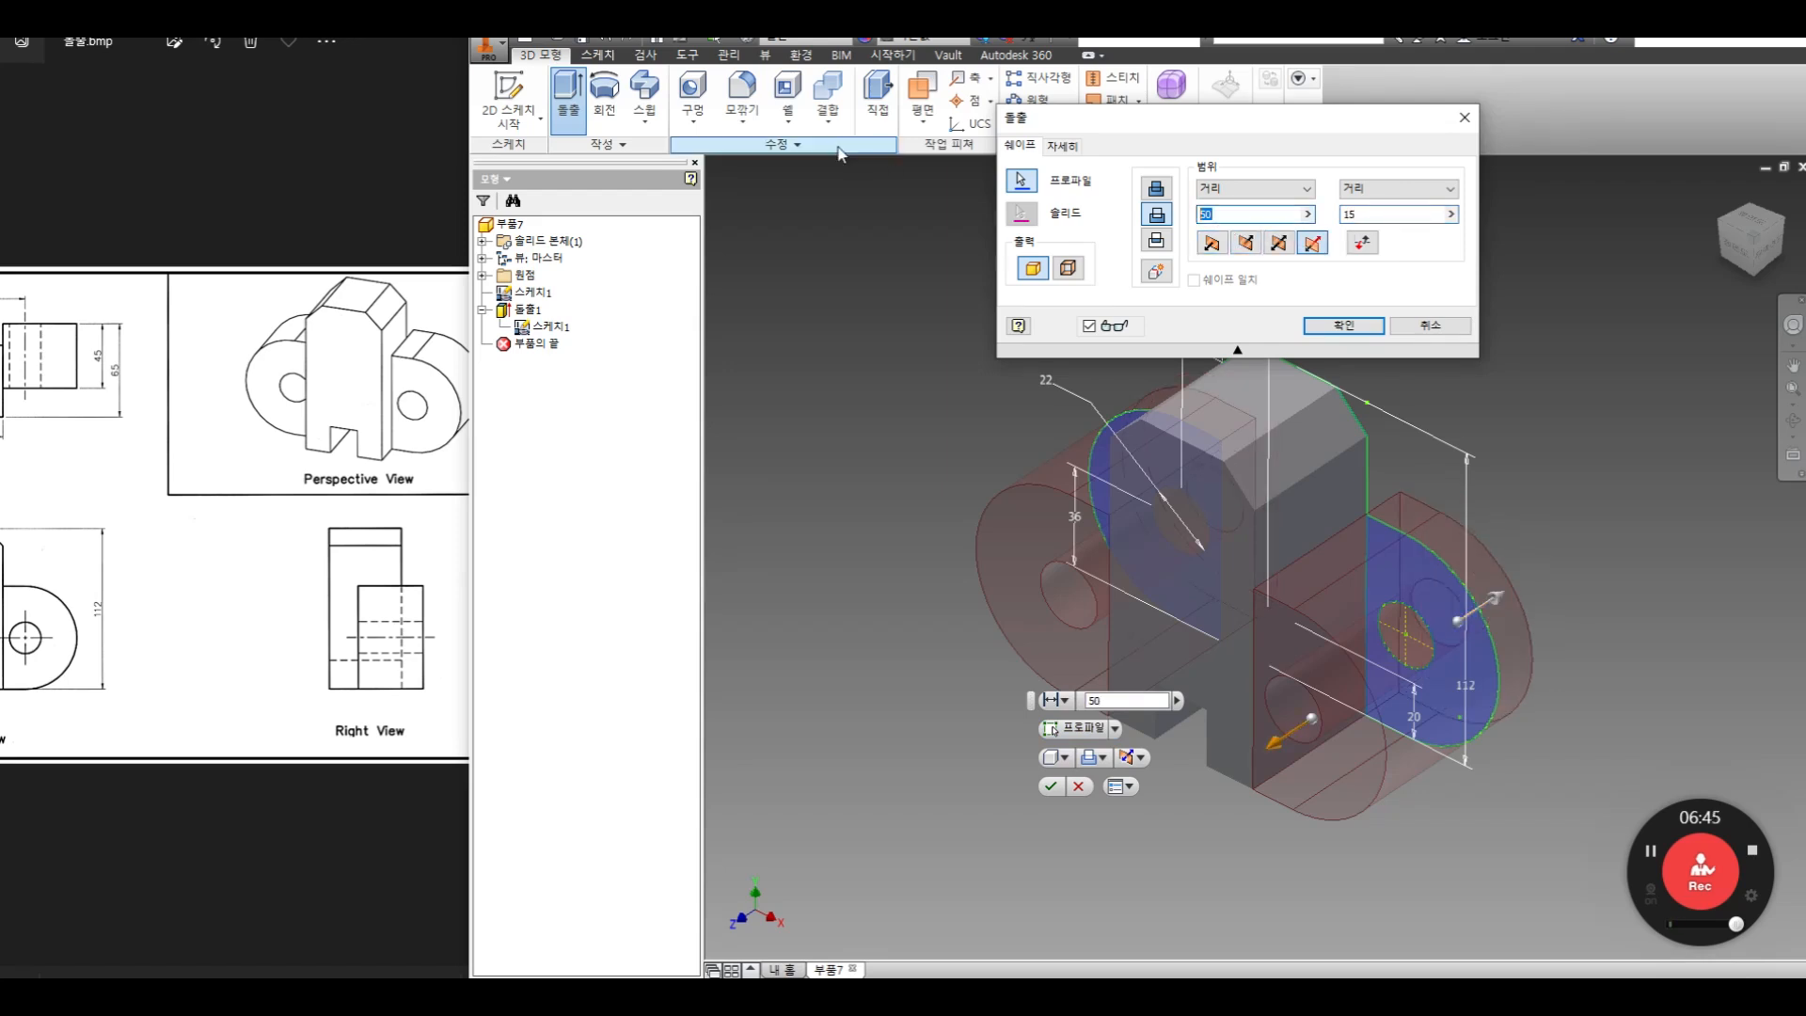
{"action": "type", "text": "30"}
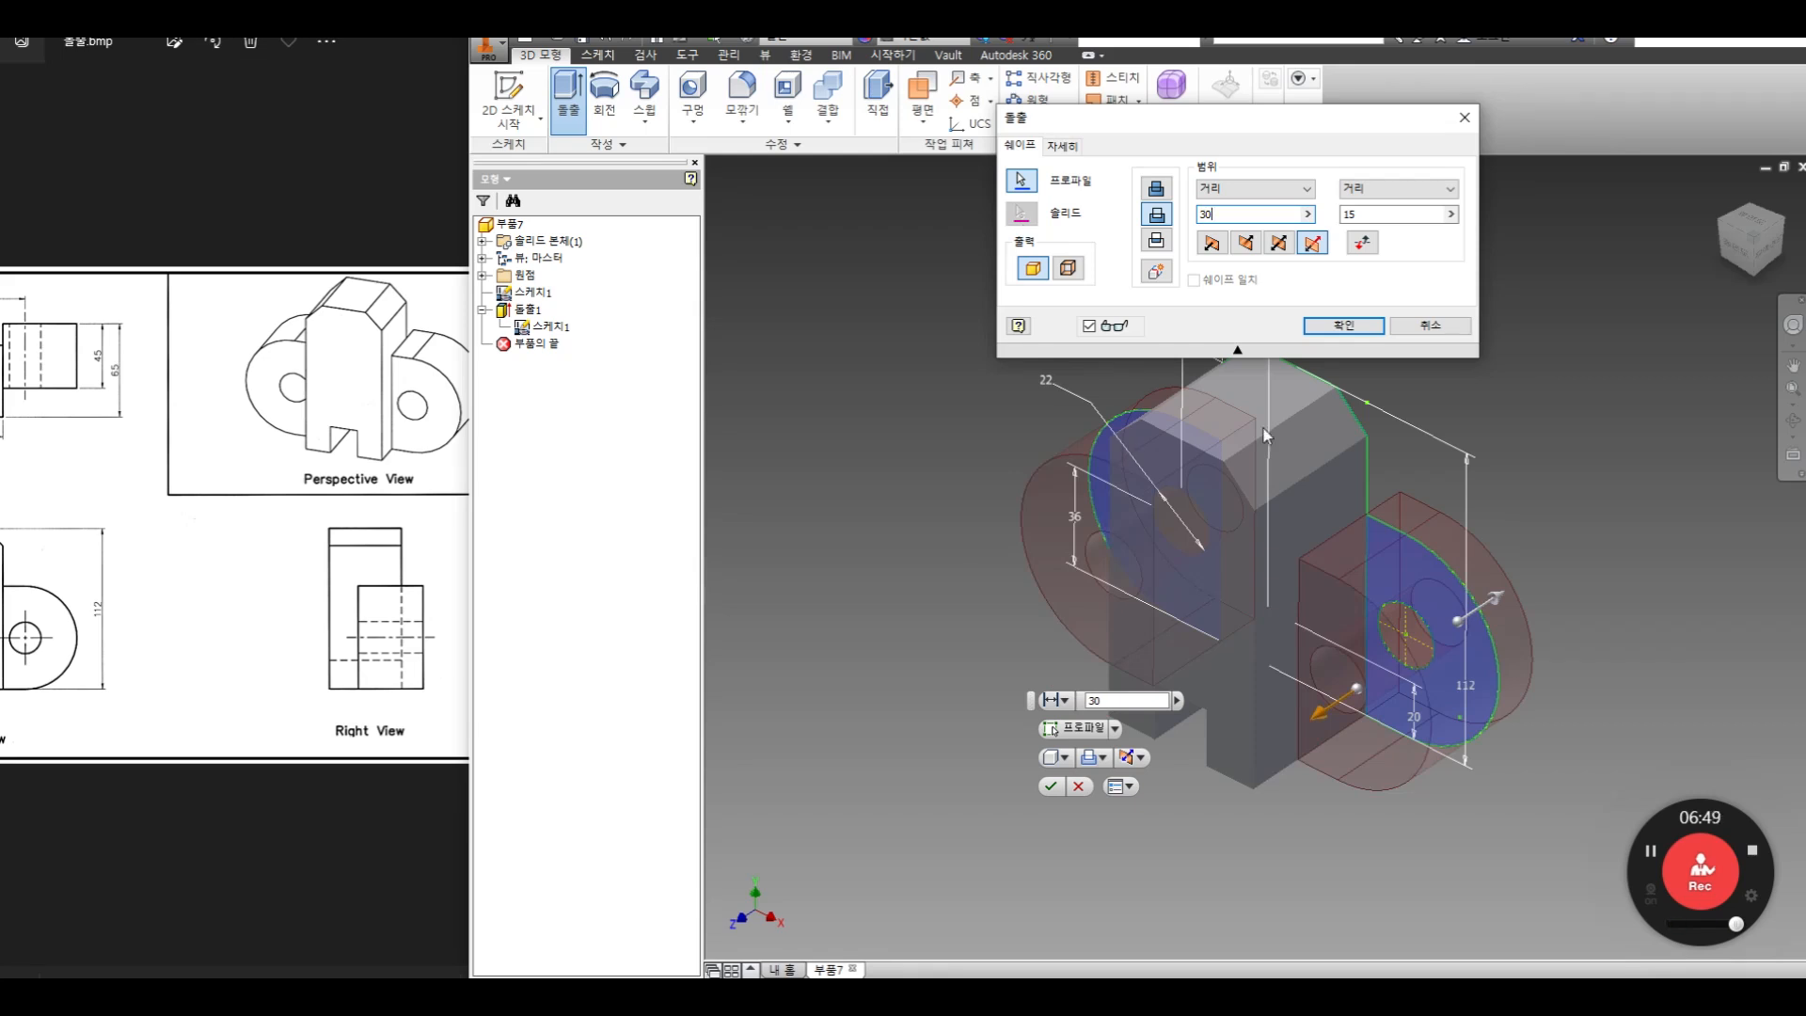
{"action": "left_click", "coordinate": [1161, 192]}
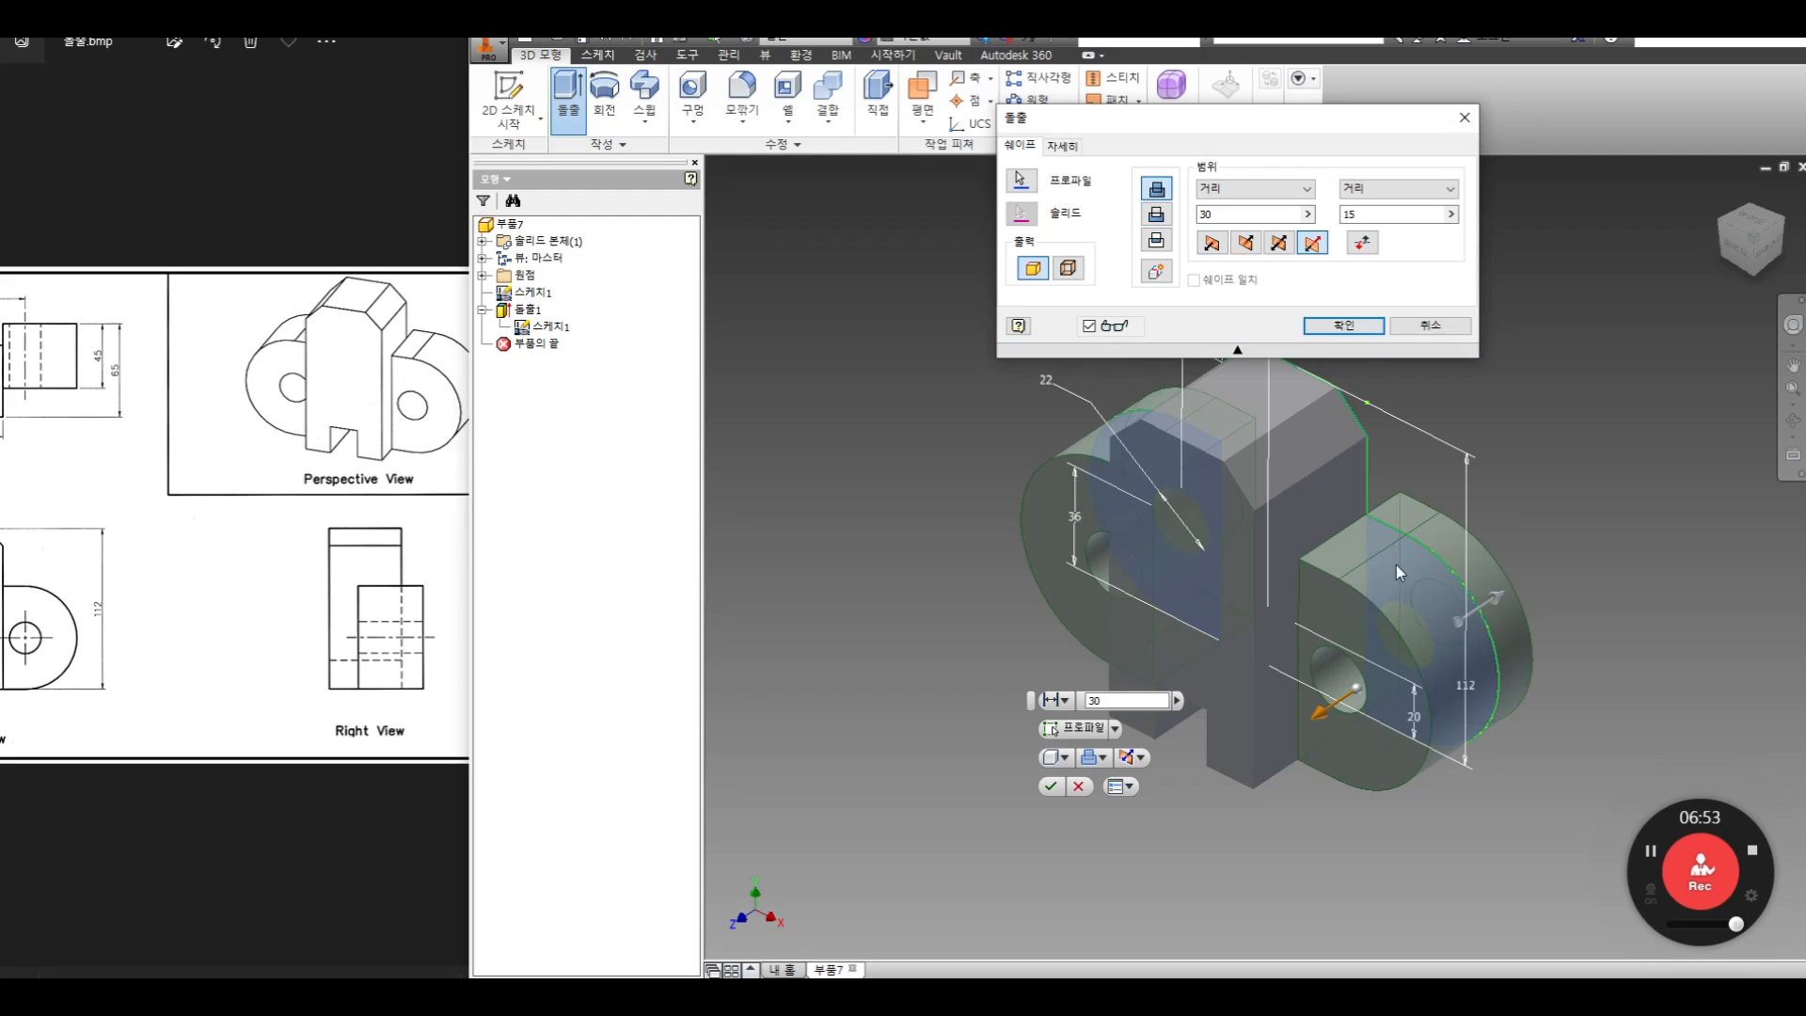
{"action": "left_click", "coordinate": [1344, 326]}
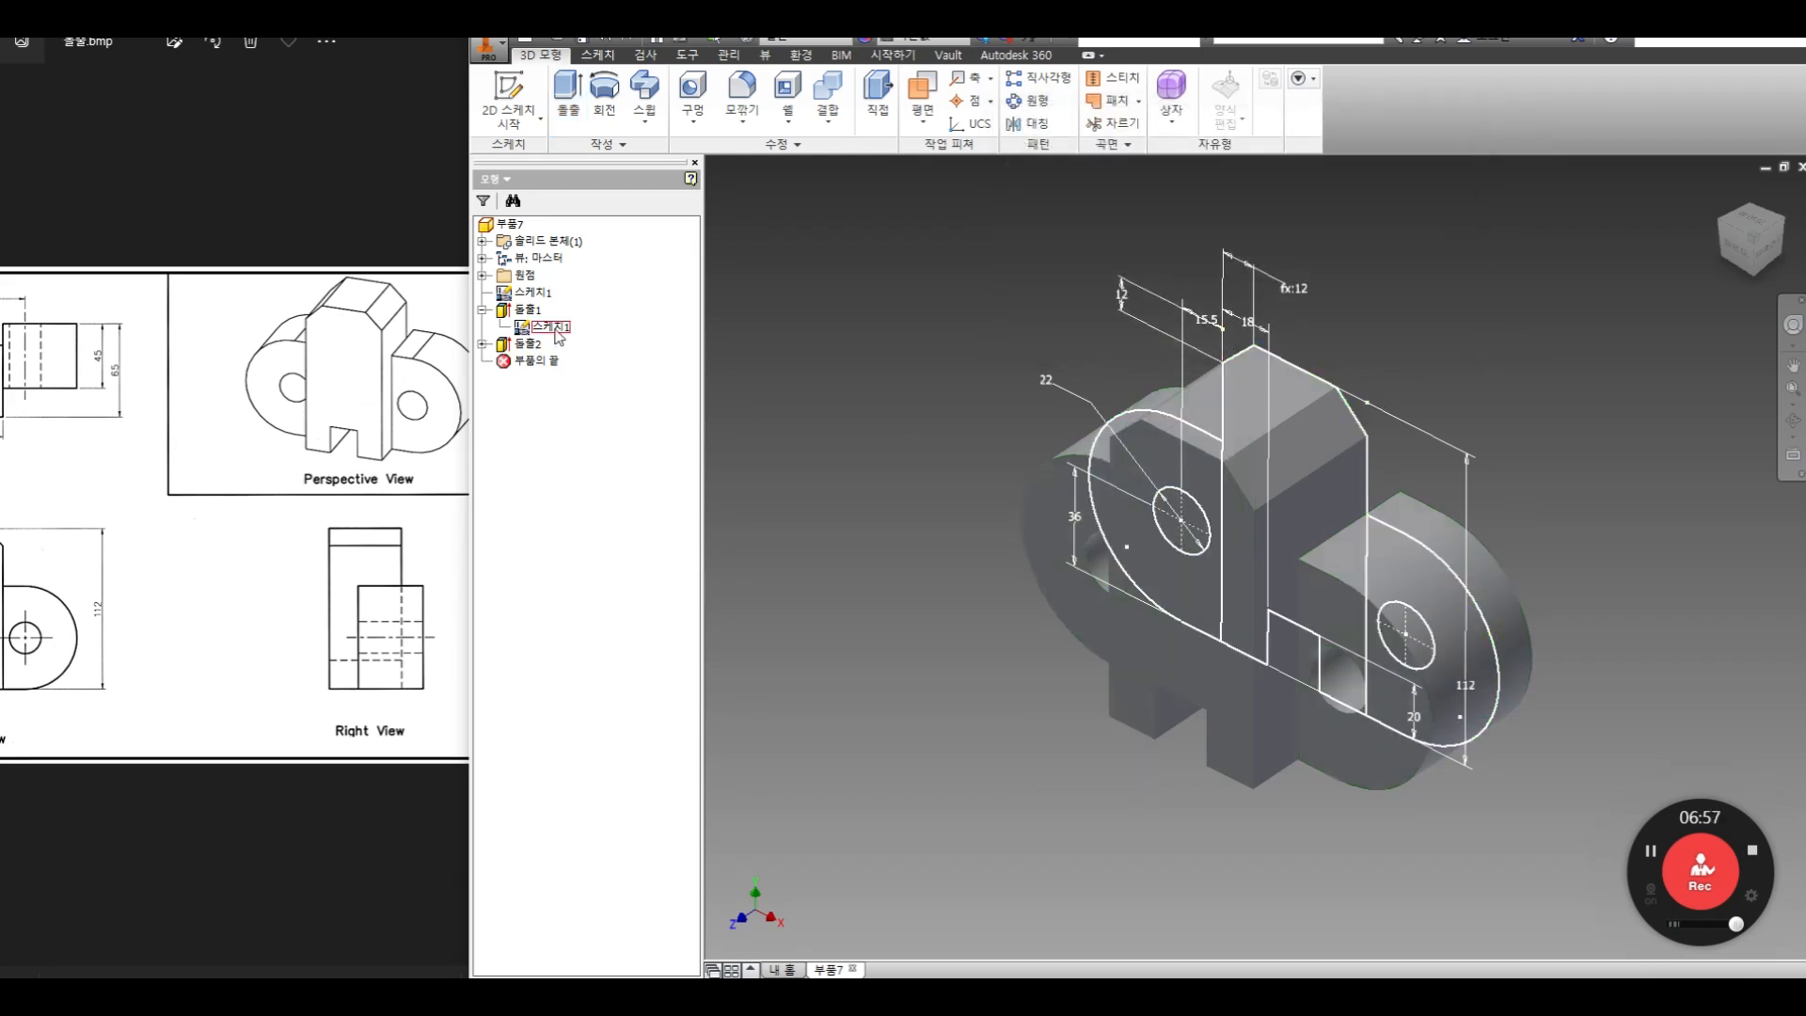
Hide the shared sketch so that only the solid bracket is shown
{"action": "middle_click_drag", "start_coordinate": [1334, 586], "coordinate": [1290, 533]}
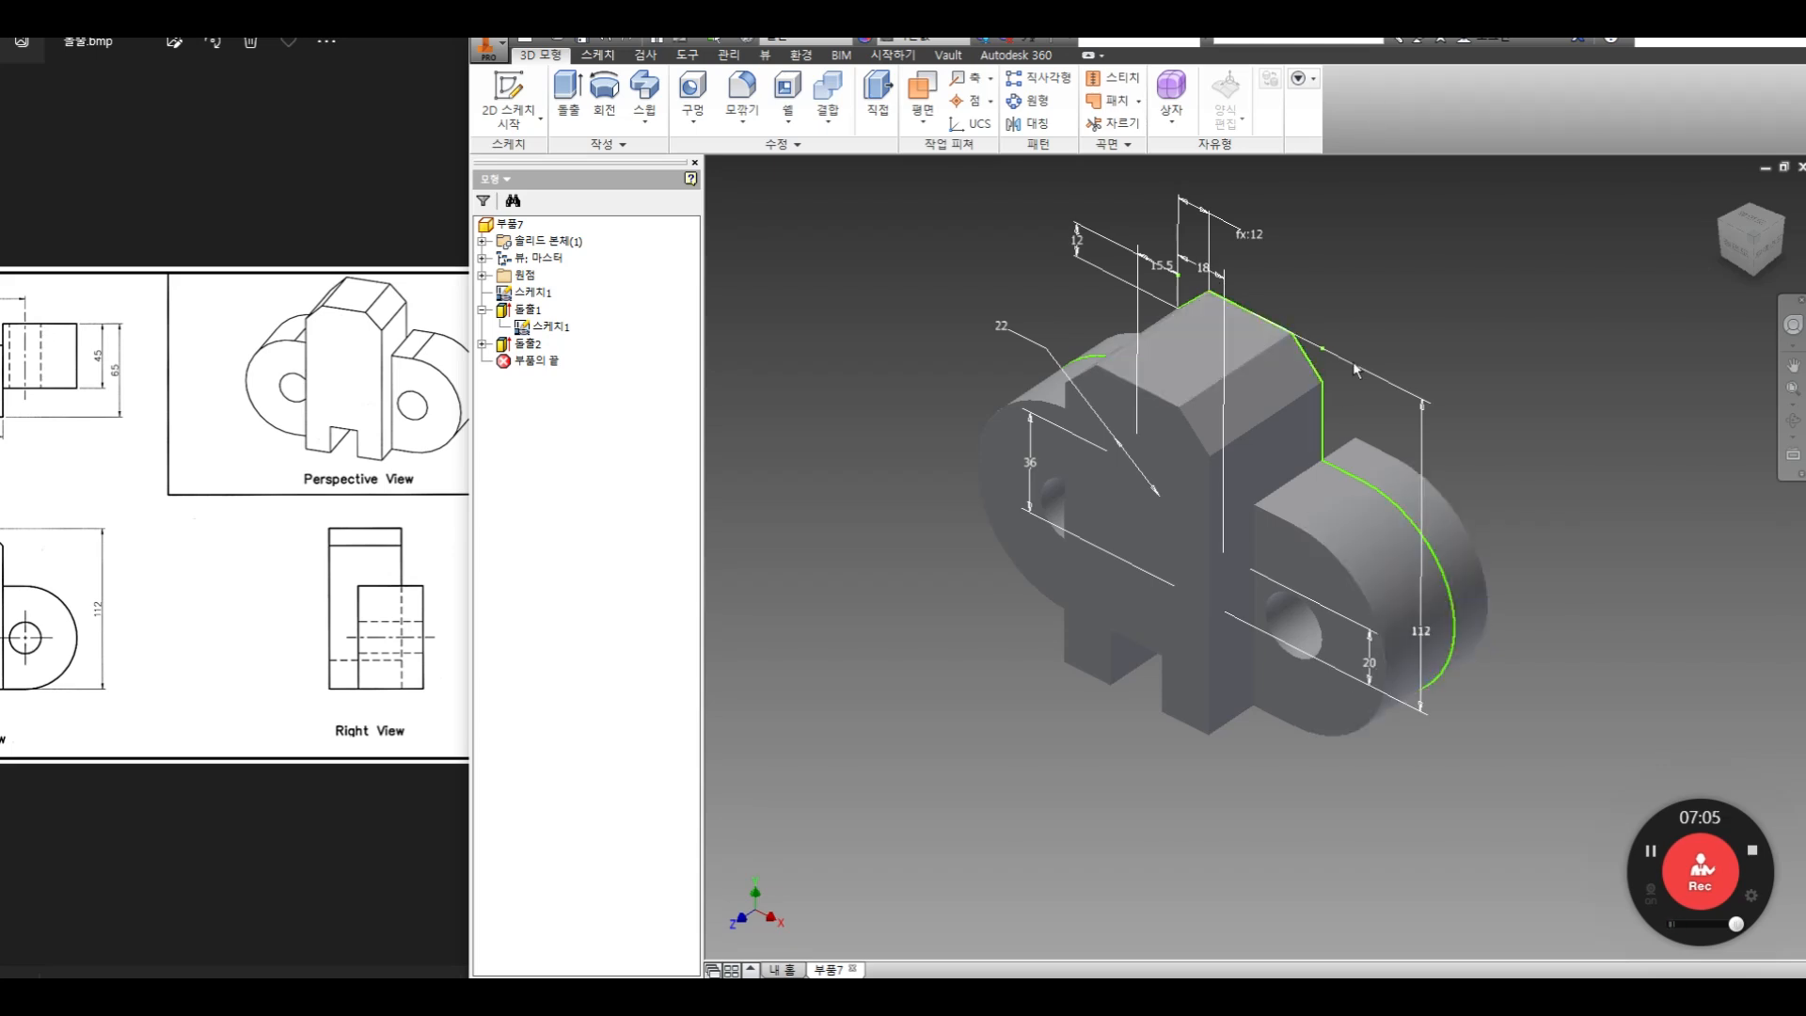
{"action": "right_click", "coordinate": [553, 301]}
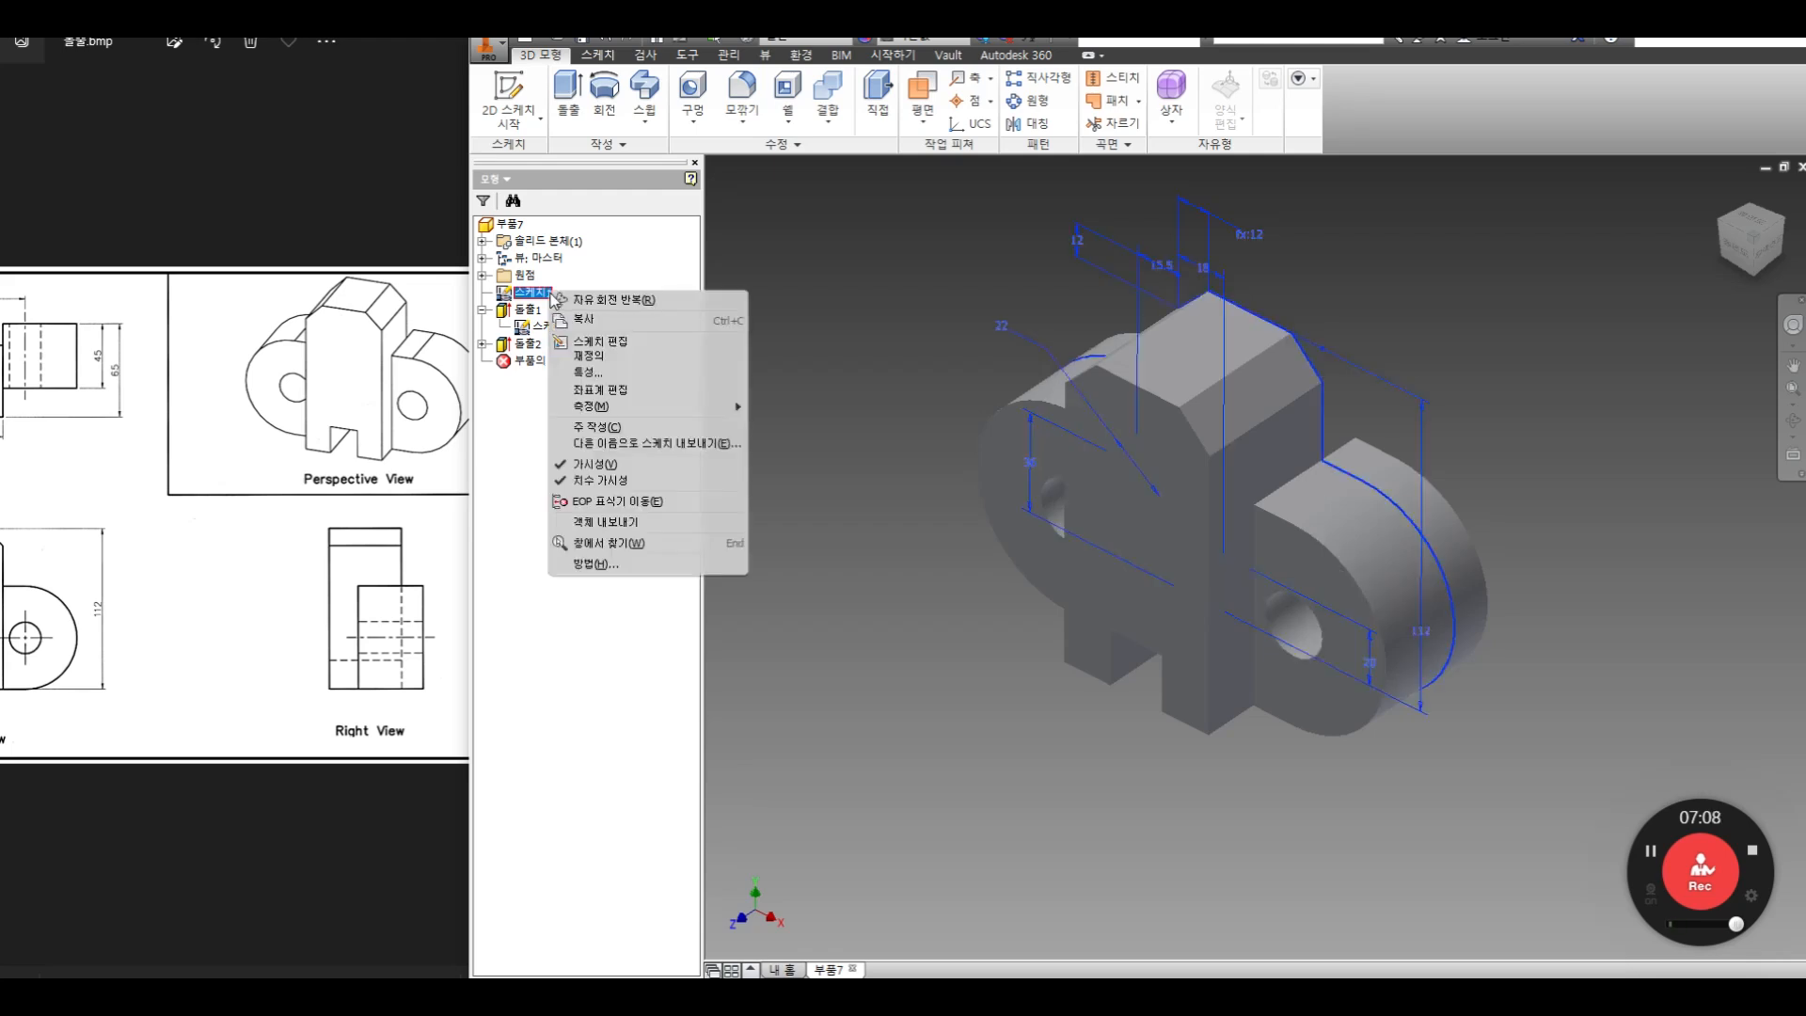
{"action": "left_click", "coordinate": [600, 463]}
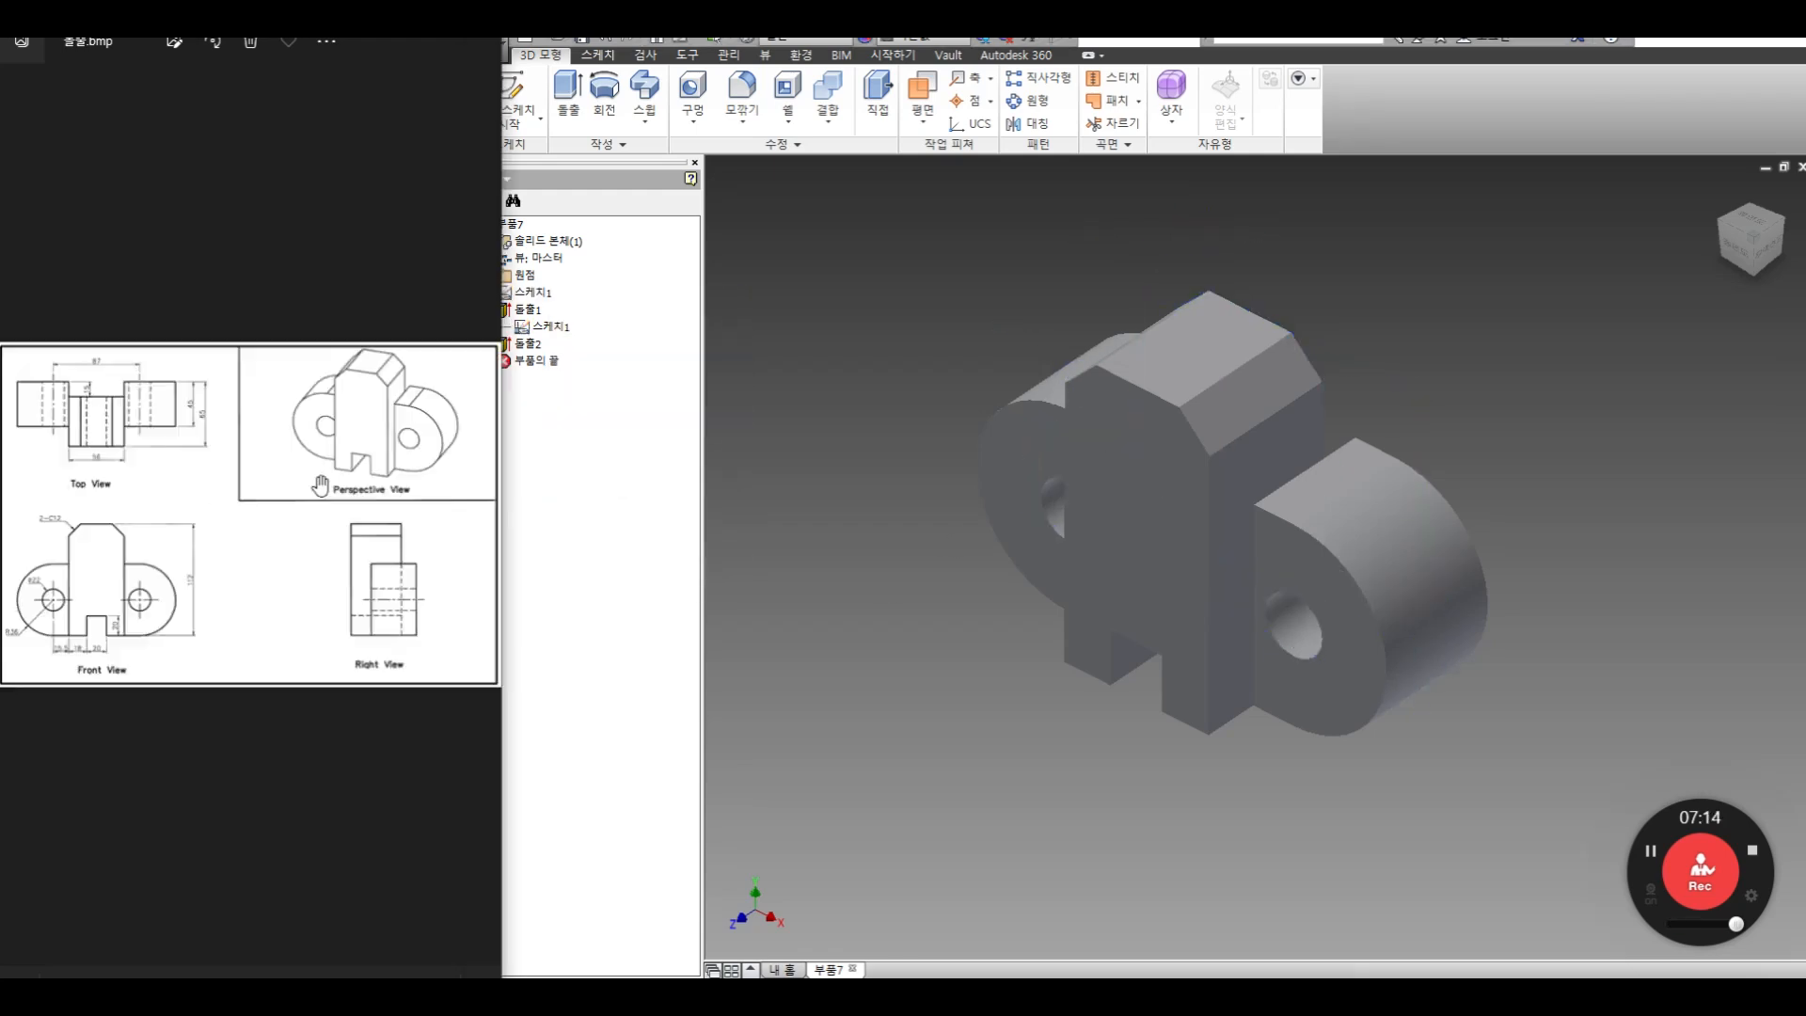
Compare the finished bracket from an angled front view with the perspective and orthographic views of the reference drawing
{"action": "scroll", "coordinate": [327, 508], "scroll_direction": "up", "scroll_amount": 4}
{"action": "left_click", "coordinate": [1242, 508]}
{"action": "left_click", "coordinate": [1635, 477]}
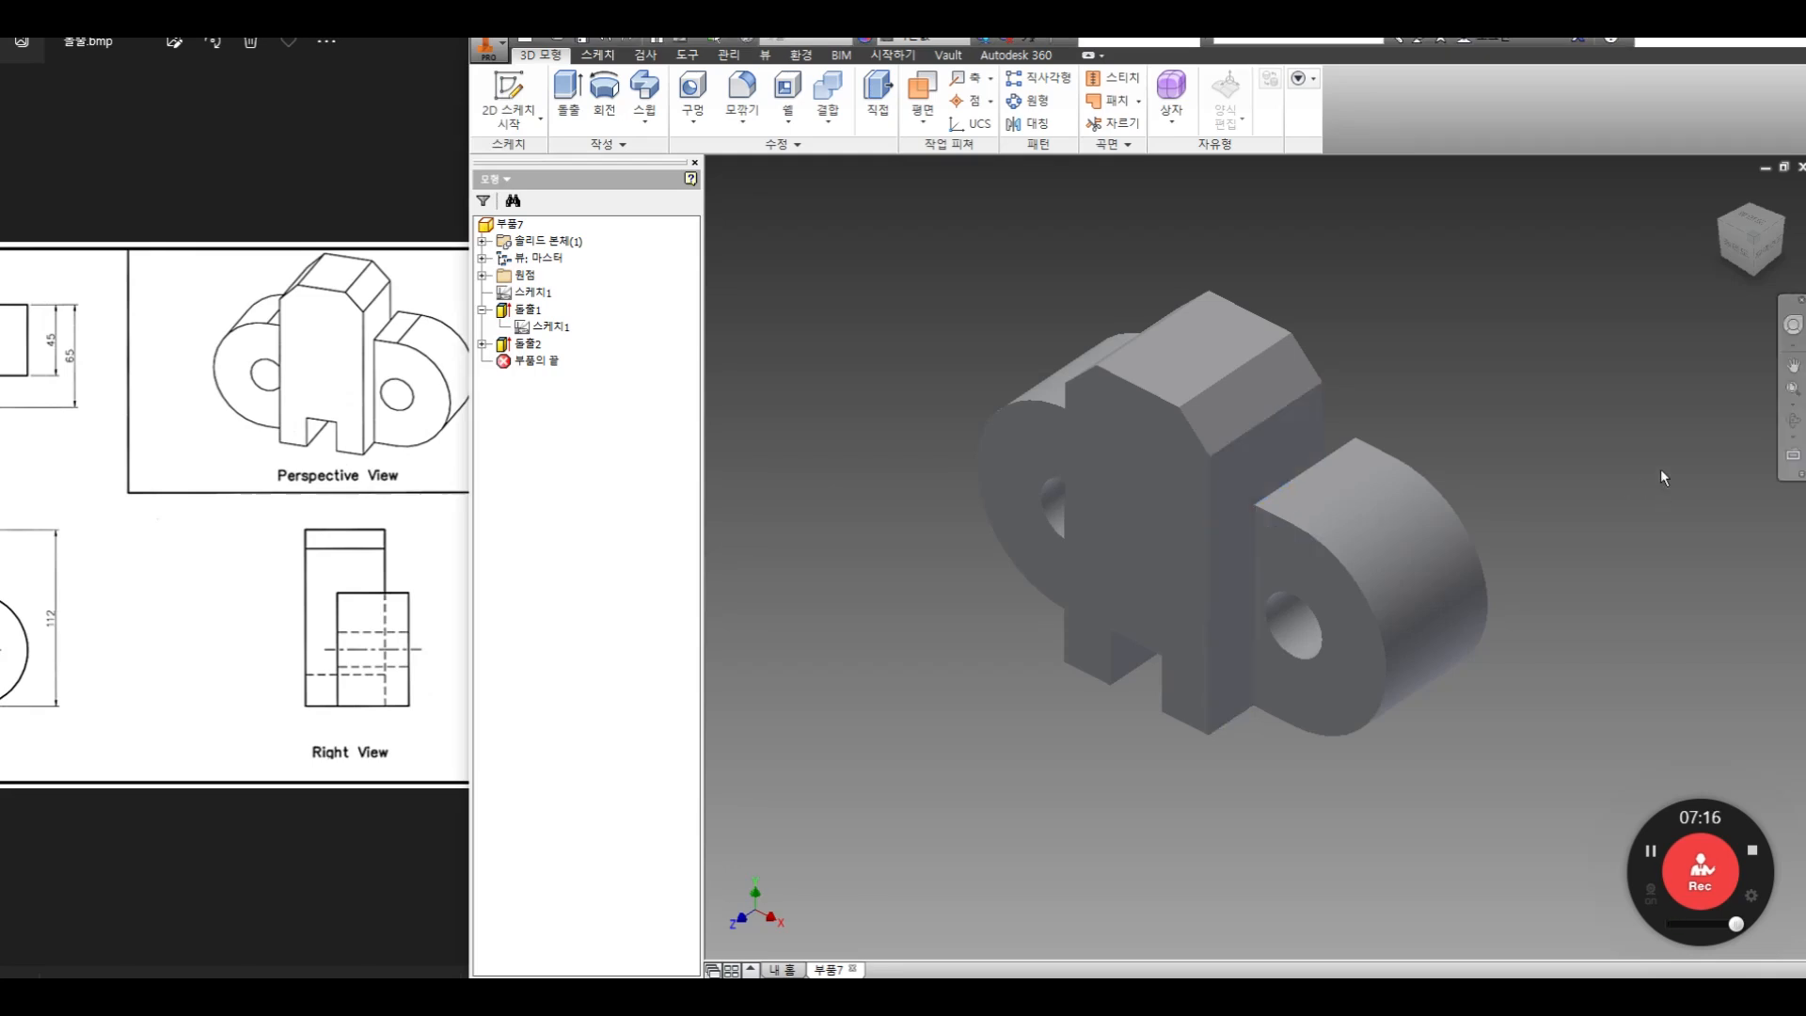
{"action": "left_click", "coordinate": [1794, 421]}
{"action": "left_click_drag", "start_coordinate": [1318, 536], "coordinate": [1305, 589]}
{"action": "right_click", "coordinate": [1327, 512]}
{"action": "left_click", "coordinate": [1385, 512]}
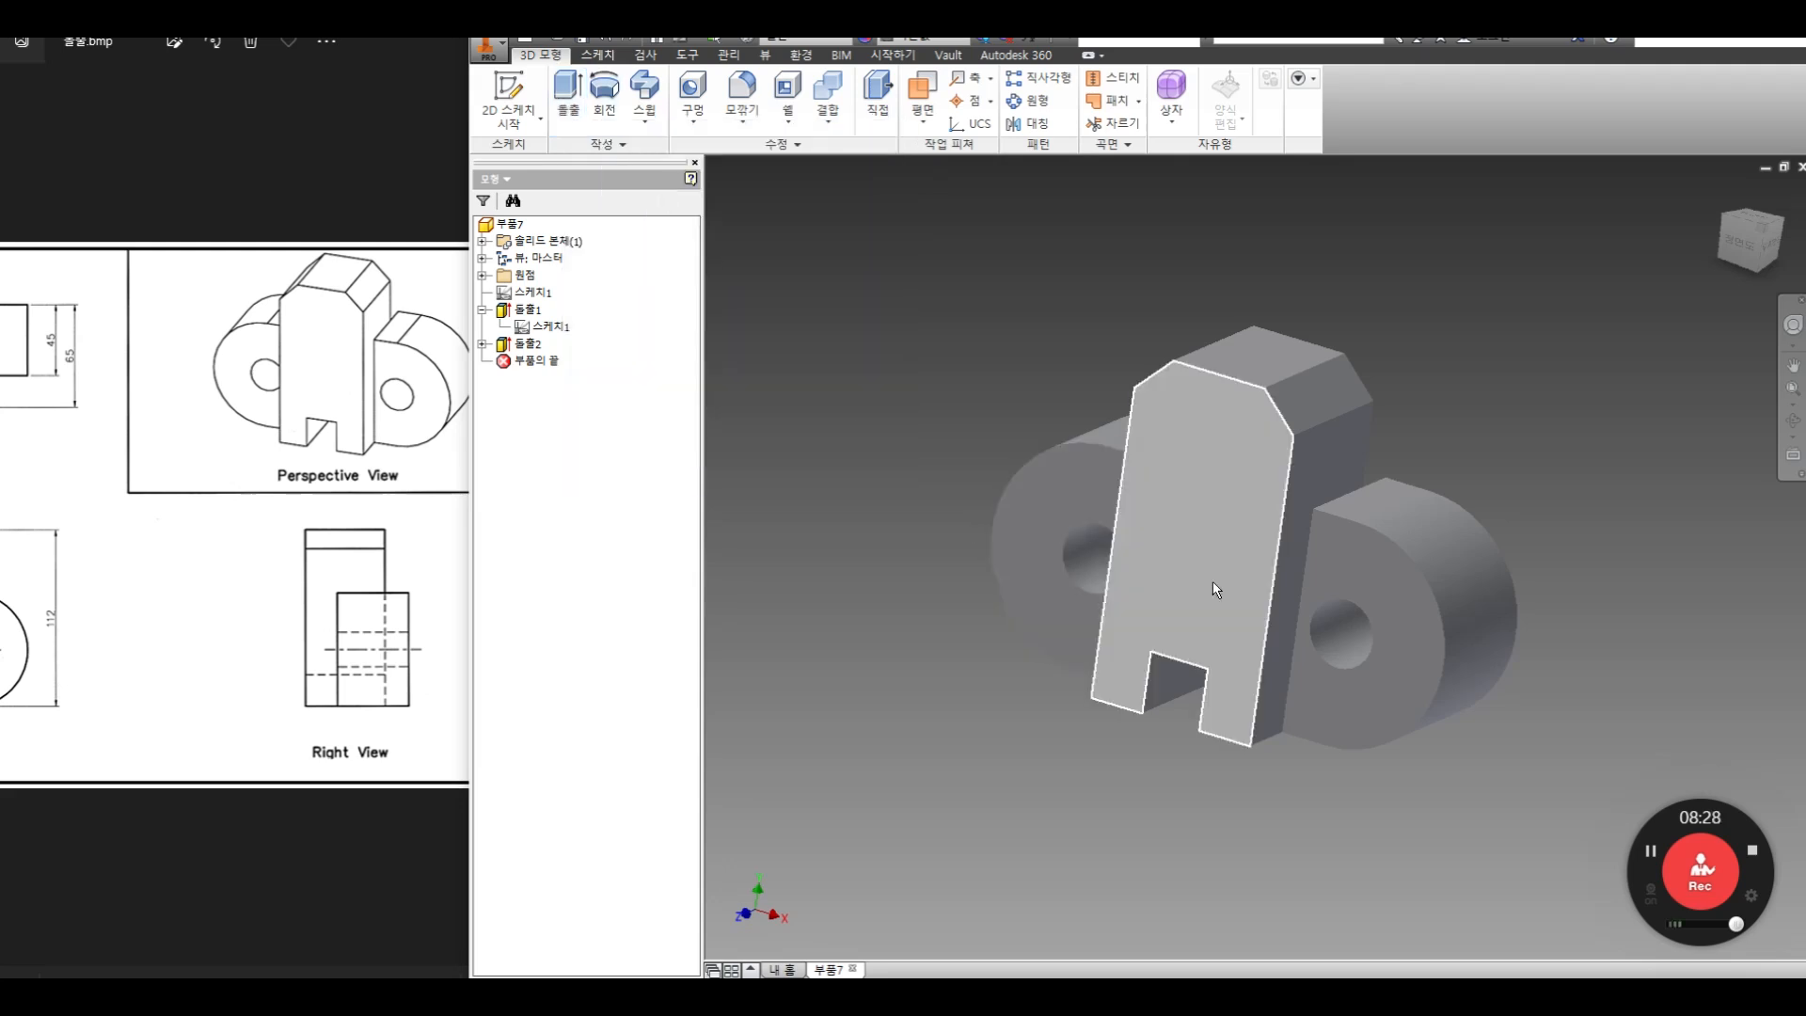
{"action": "mouse_move", "coordinate": [232, 599]}
{"action": "left_mouse_down"}
{"action": "mouse_move", "coordinate": [330, 641]}
{"action": "mouse_move", "coordinate": [238, 637]}
{"action": "mouse_move", "coordinate": [347, 634]}
{"action": "left_mouse_up"}
{"action": "scroll", "coordinate": [339, 637], "scroll_direction": "down", "scroll_amount": 4}
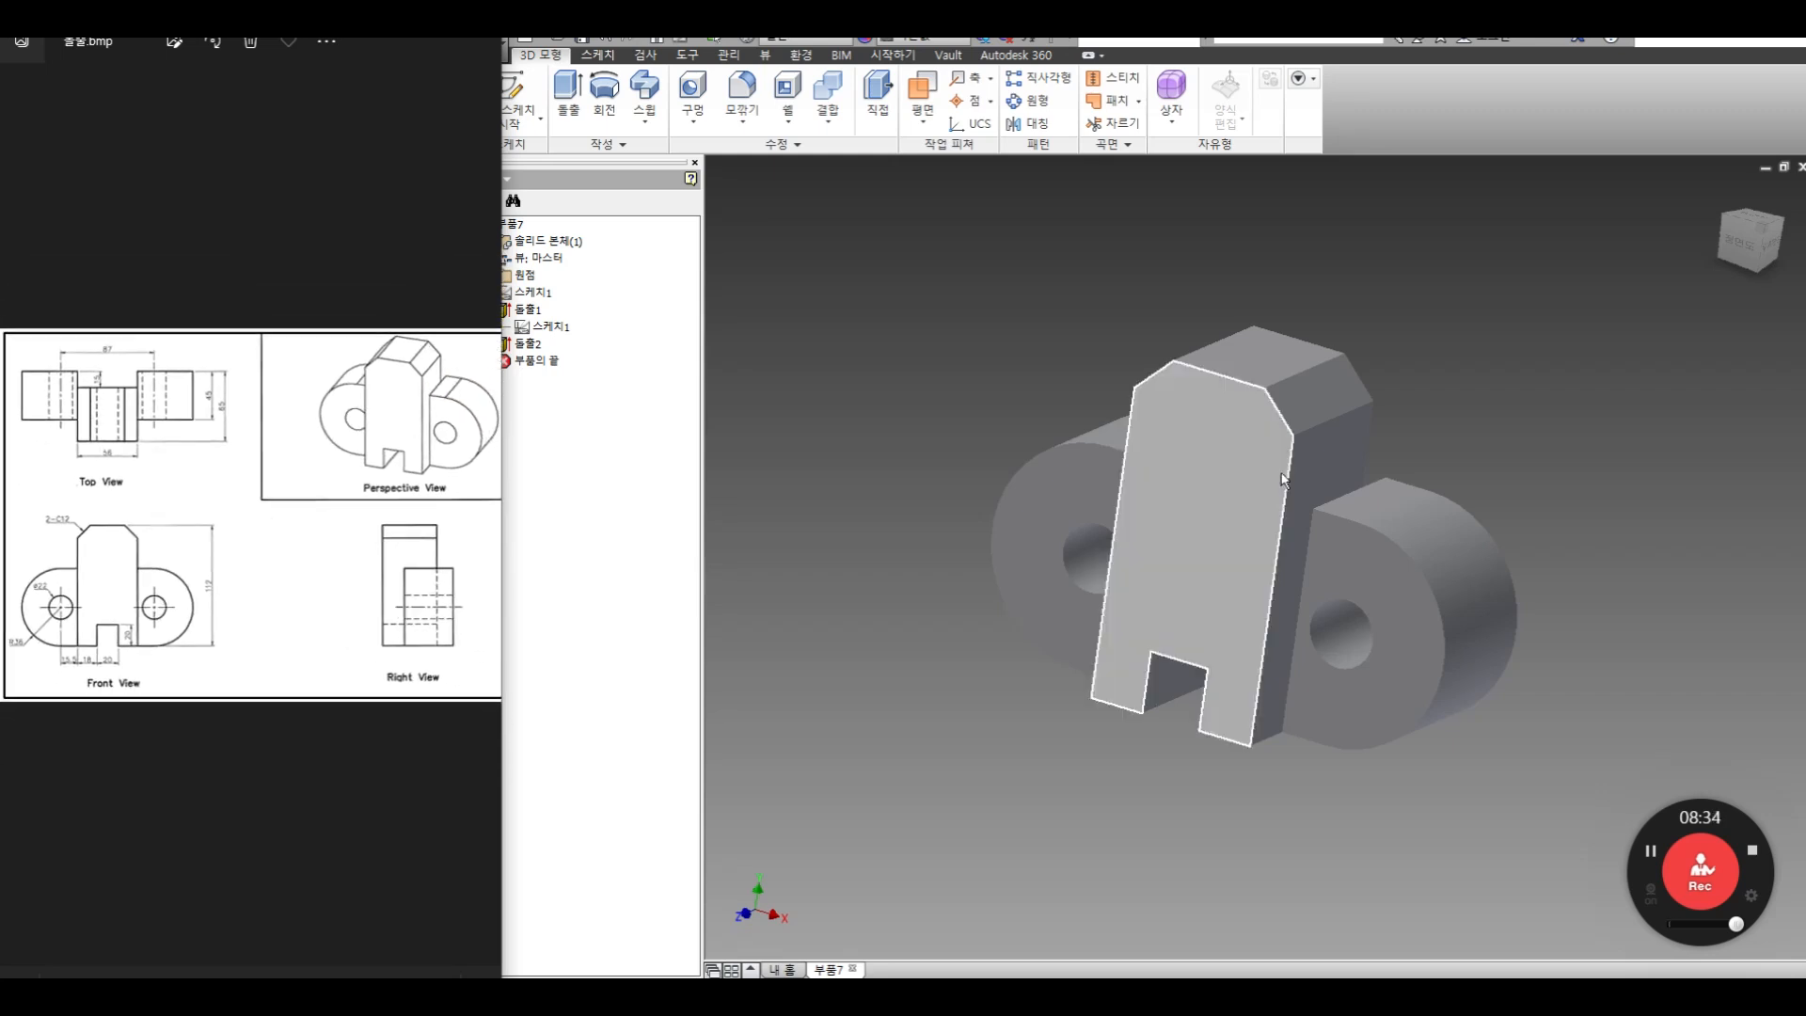